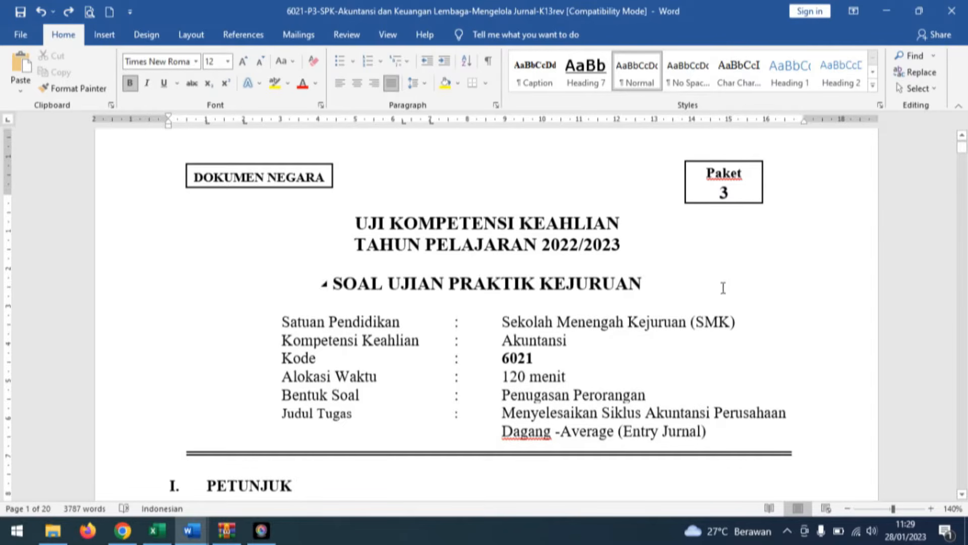
Review the exam's title page, instructions, tools and materials table, and the list of tasks under section III.
left_click(761, 283)
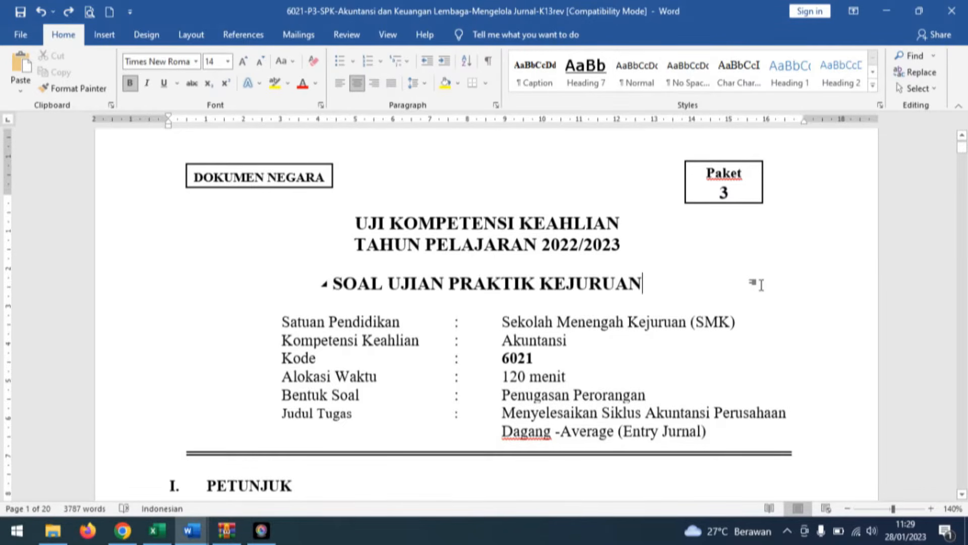
scroll(761, 284, "down", 1)
scroll(761, 286, "down", 6)
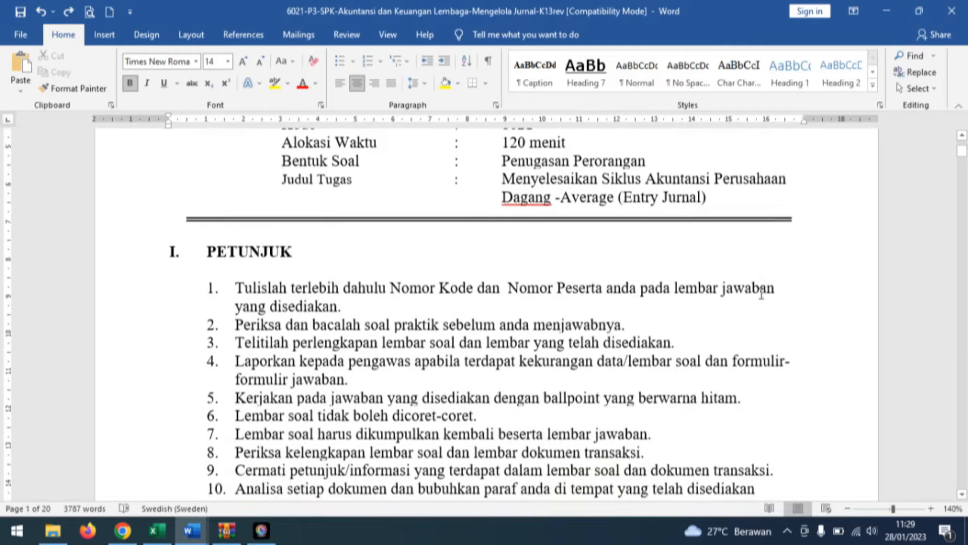
scroll(761, 296, "down", 6)
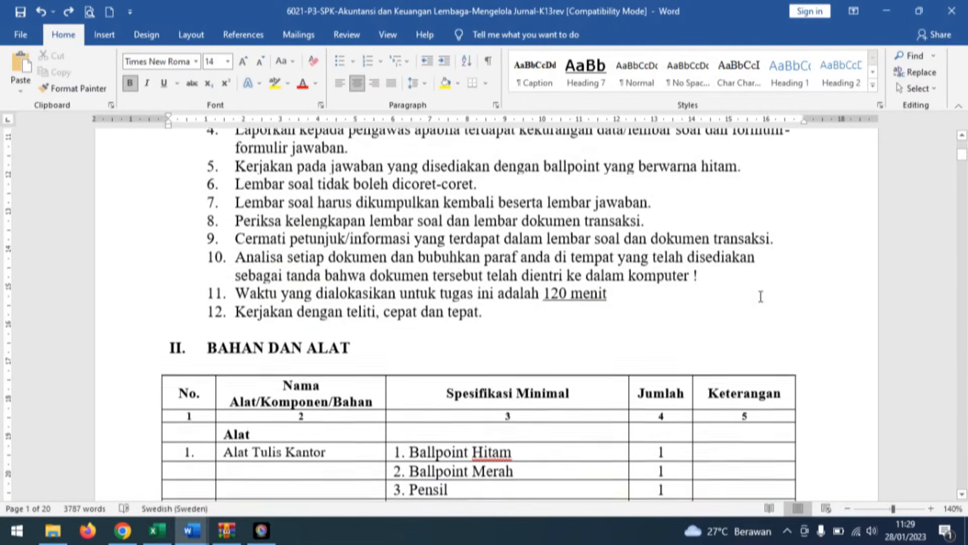
scroll(761, 298, "down", 10)
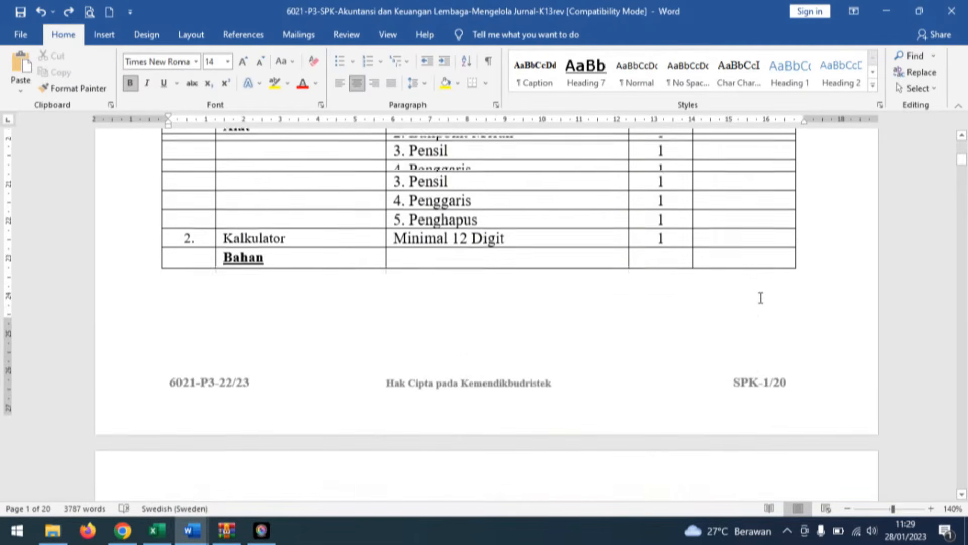
scroll(760, 297, "down", 7)
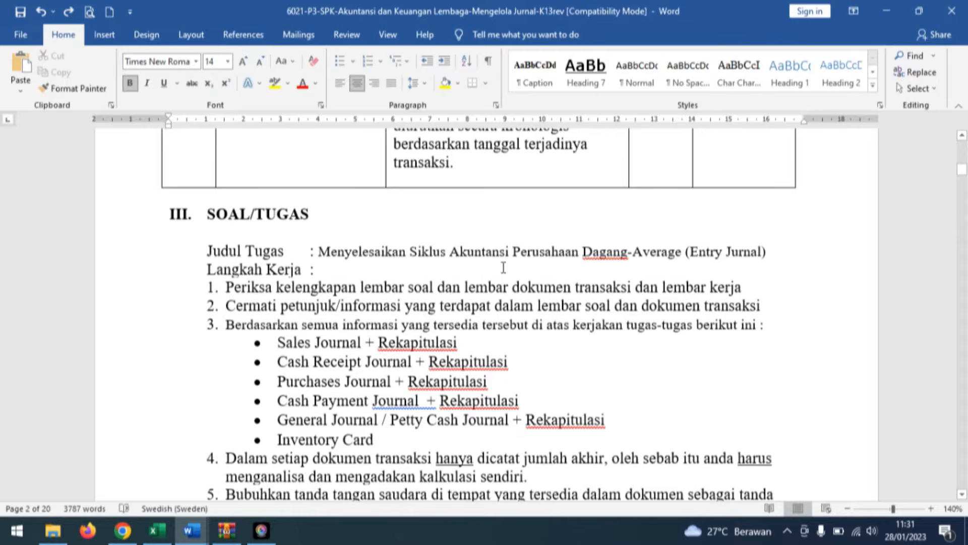
scroll(504, 267, "down", 2)
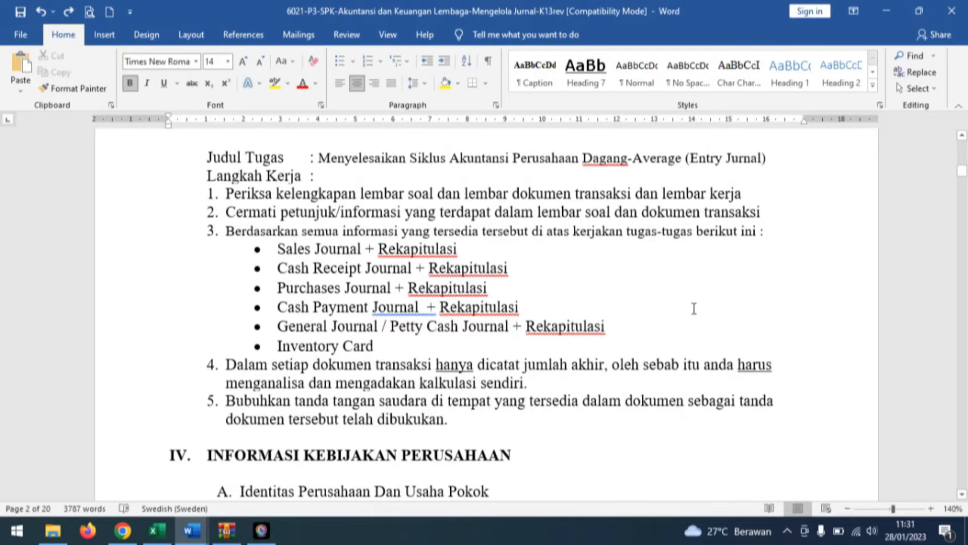
Add the bullet "Buku Besar Pembantu Piutang dan Buku Besar Pembantu Utang" after Inventory Card in the task list.
left_click(407, 345)
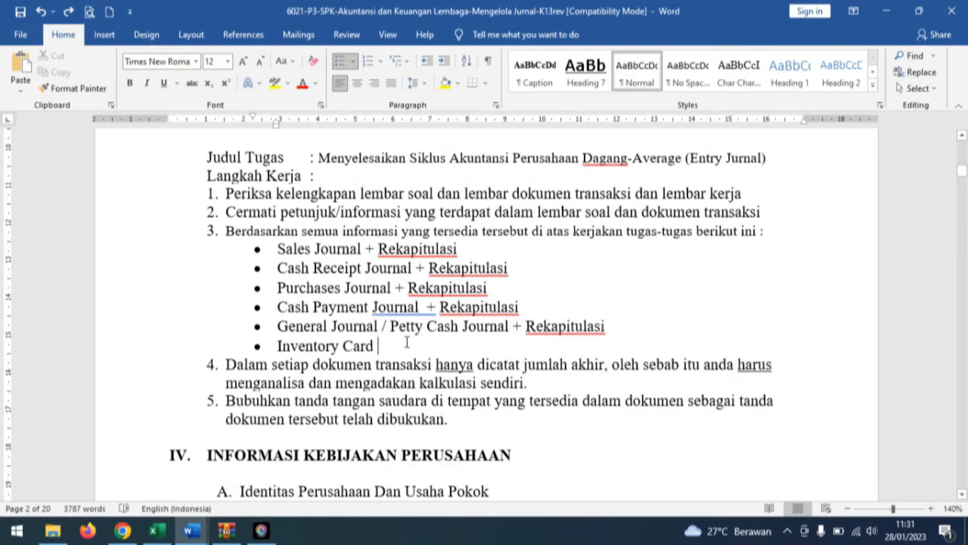
key("Return")
type("Buku Besar Pembantu Piutang dan Buku Besar Pembantu Utang")
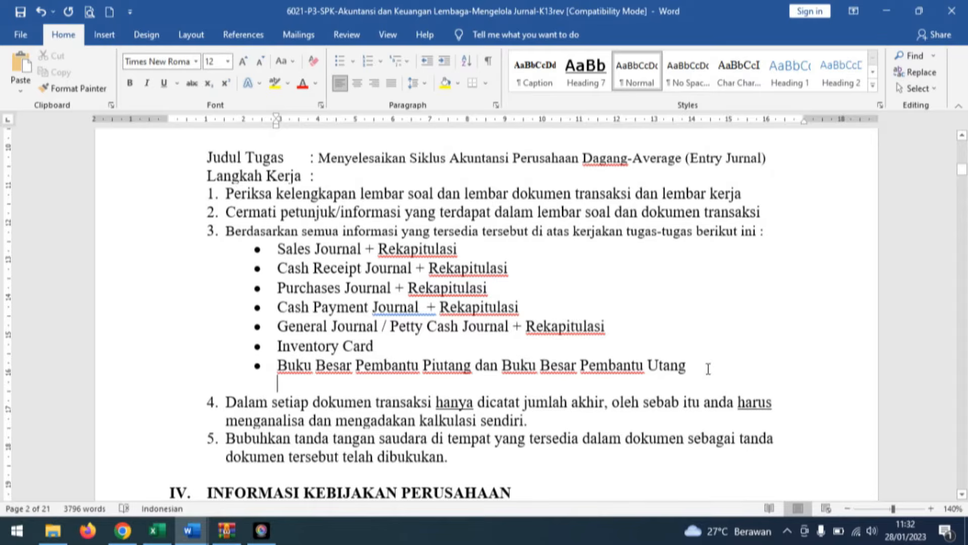
Read the company identity information and the general and purchasing accounting policies in section IV.
scroll(711, 348, "down", 3)
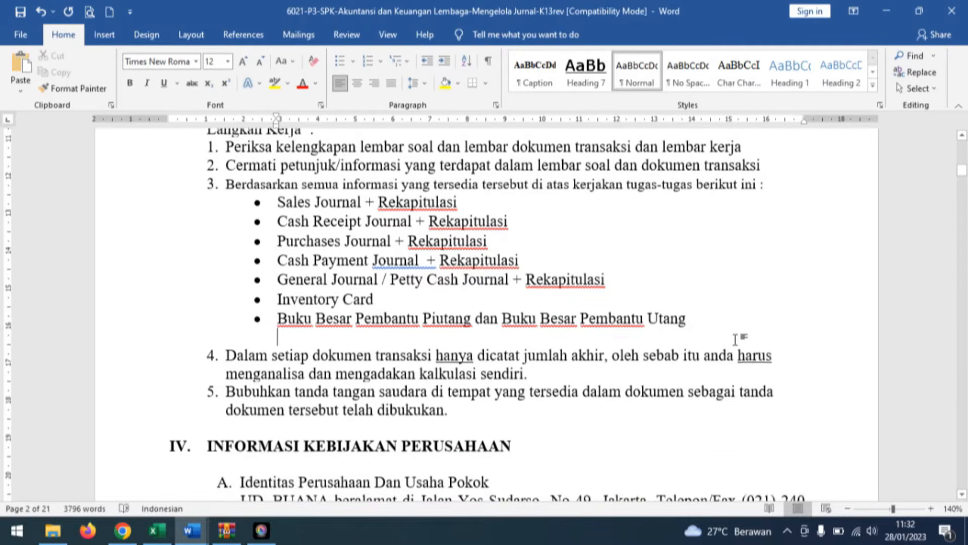
scroll(721, 331, "down", 3)
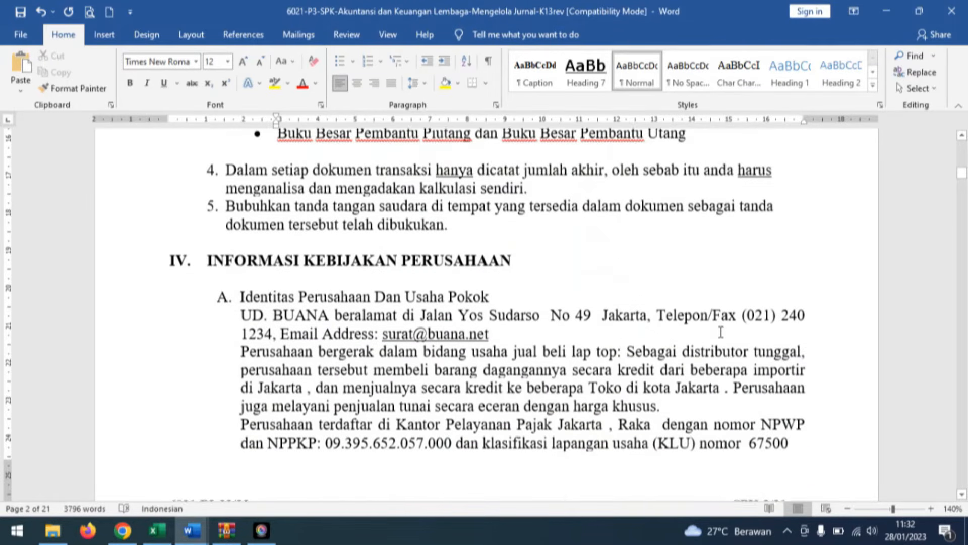
scroll(722, 332, "down", 1)
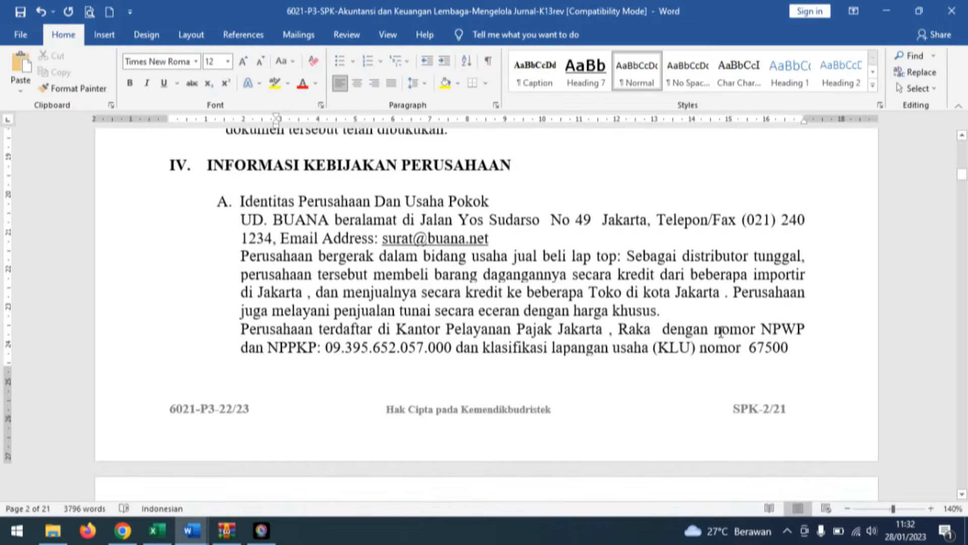
scroll(721, 332, "down", 7)
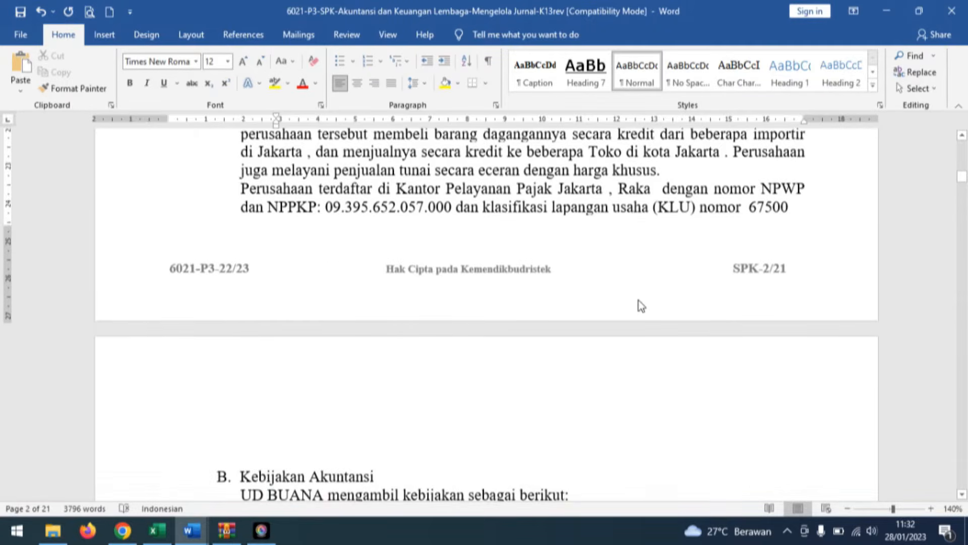
scroll(639, 294, "down", 4)
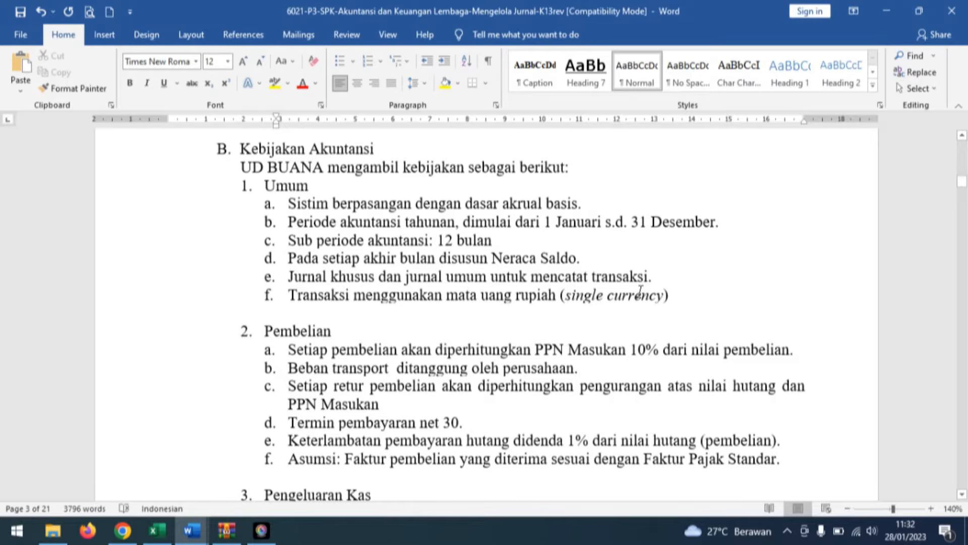
left_click(686, 308)
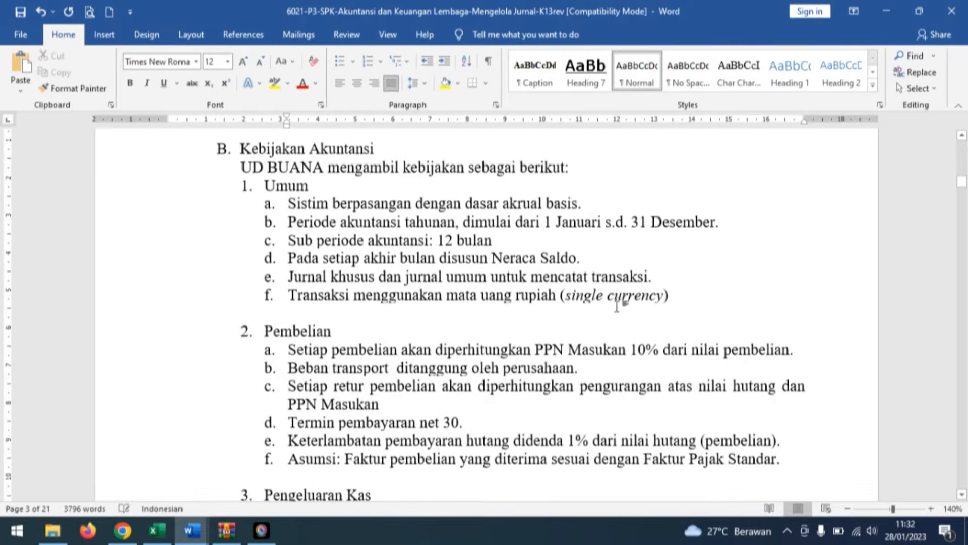
scroll(618, 305, "down", 2)
scroll(594, 296, "down", 1)
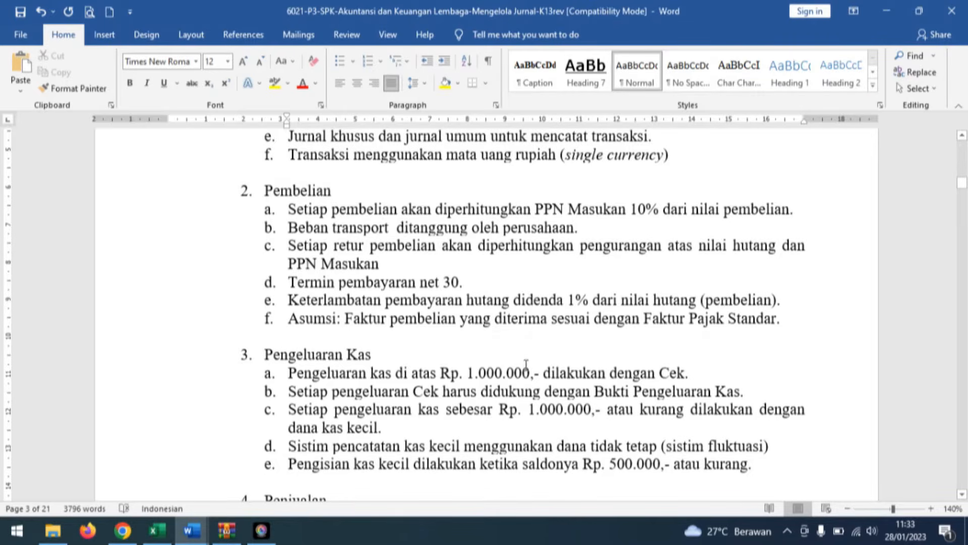
Read the policies on cash disbursements, sales, cash receipts and inventory valuation.
scroll(474, 349, "down", 3)
scroll(474, 349, "down", 2)
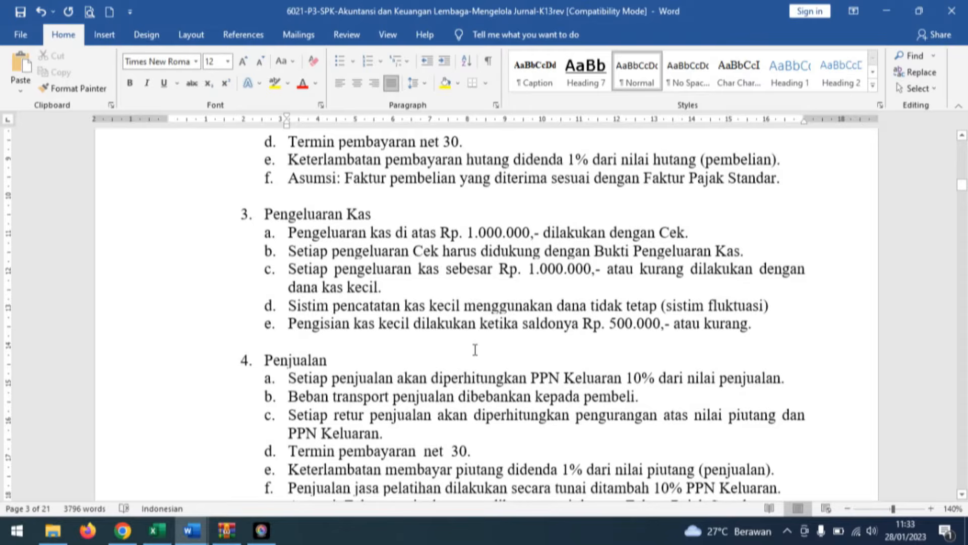
left_click(680, 334)
scroll(709, 326, "down", 3)
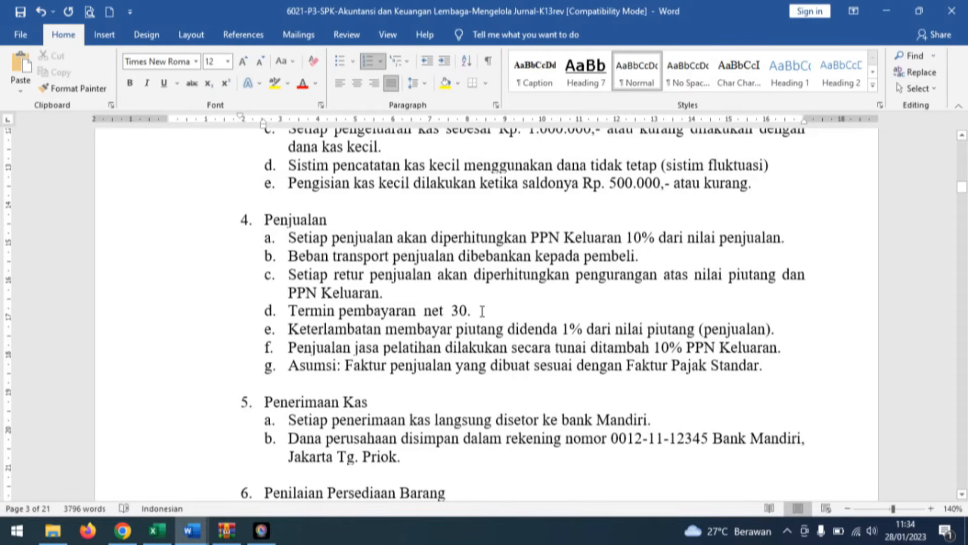
left_click(552, 337)
left_click(439, 385)
scroll(511, 366, "down", 3)
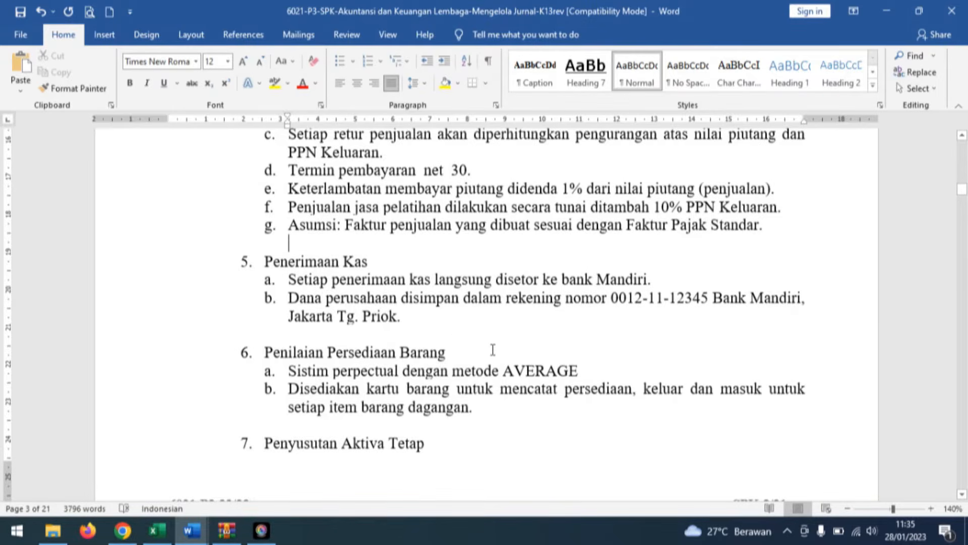
Move the heading "Penyusutan Aktiva Tetap" onto the next page, together with its two sub-items.
scroll(493, 350, "down", 4)
left_click(241, 242)
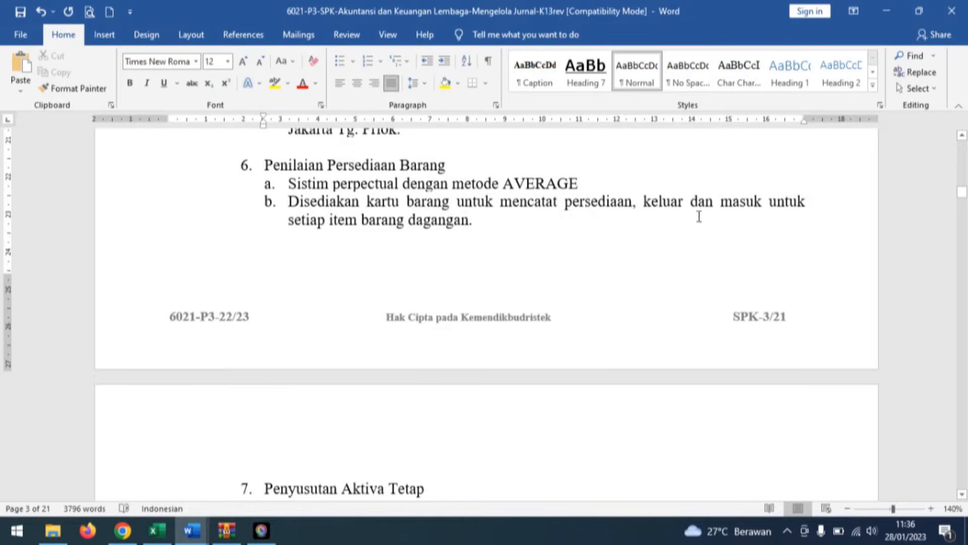
scroll(520, 278, "down", 5)
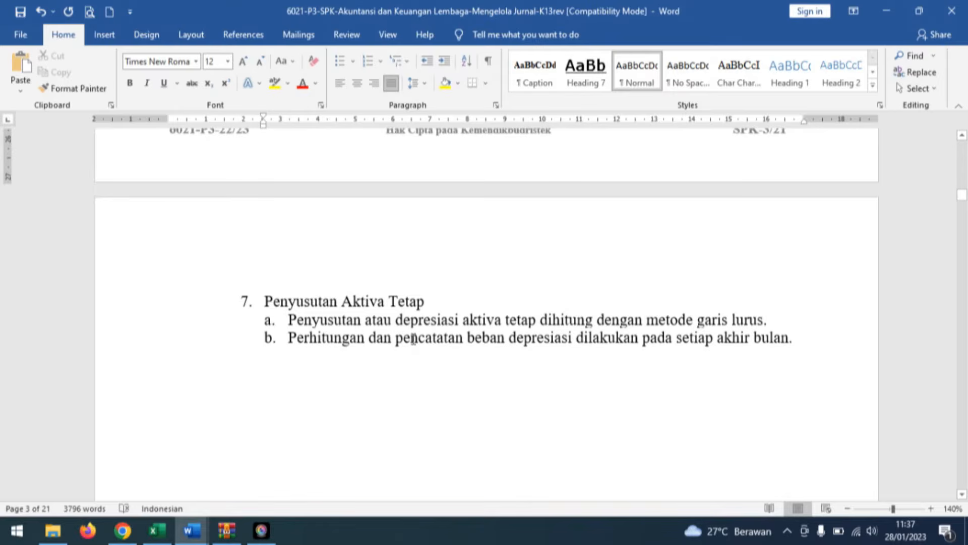
Examine the chart of accounts in section V and UD. BUANA's November 2018 trial balance down to its totals.
scroll(500, 389, "down", 15)
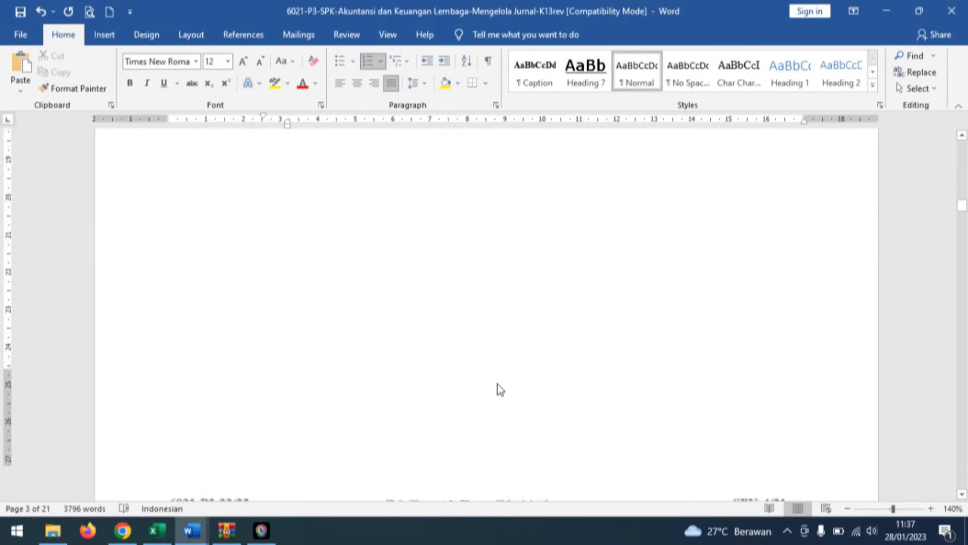
scroll(498, 376, "down", 4)
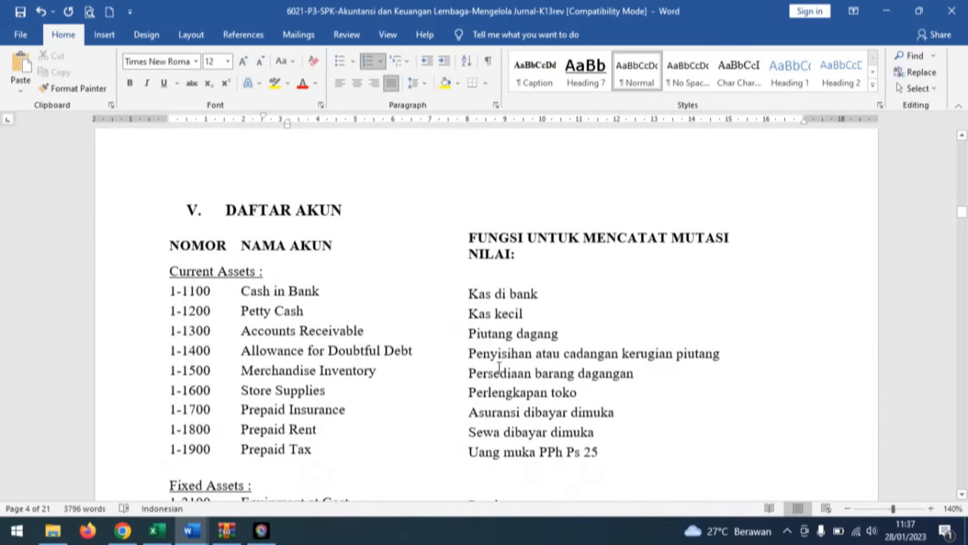
scroll(470, 349, "down", 2)
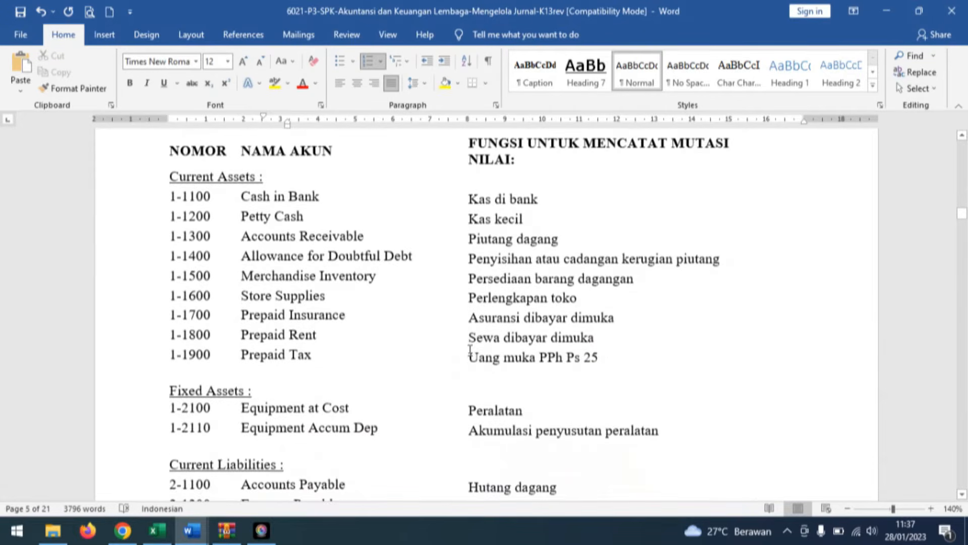
scroll(733, 272, "down", 10)
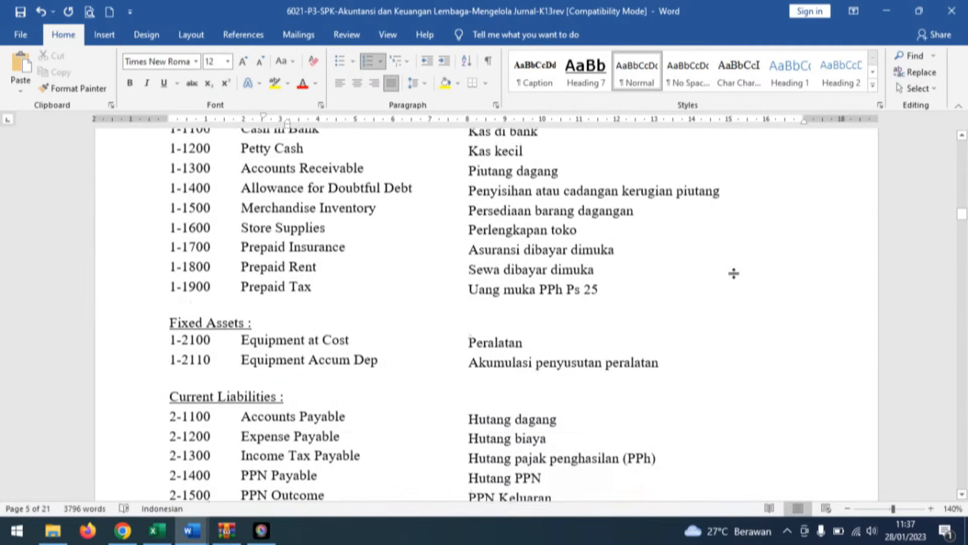
scroll(741, 281, "down", 20)
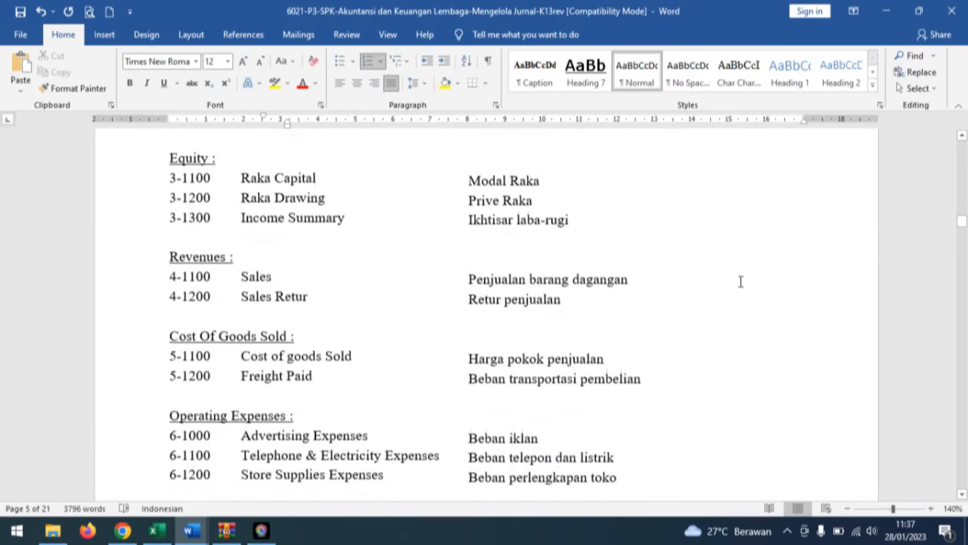
scroll(741, 282, "down", 15)
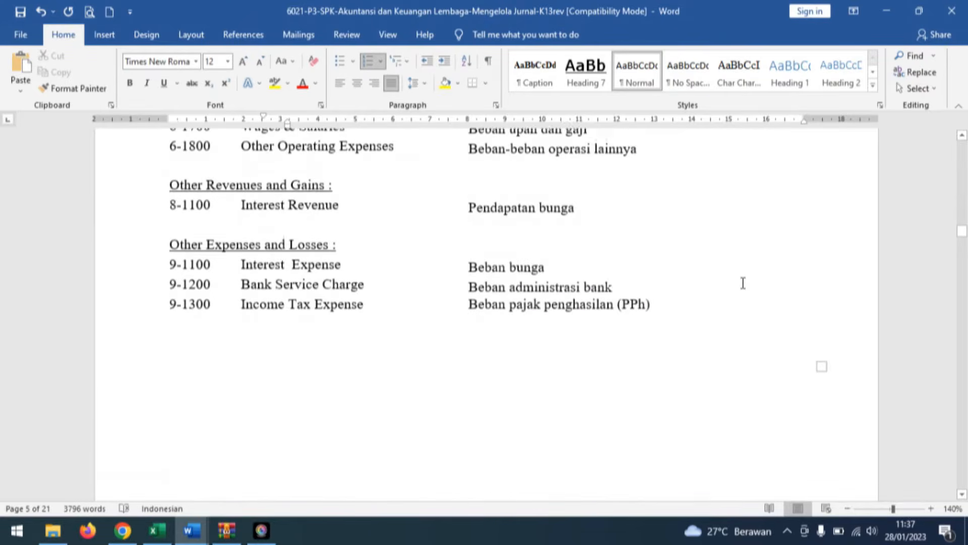
scroll(745, 281, "down", 10)
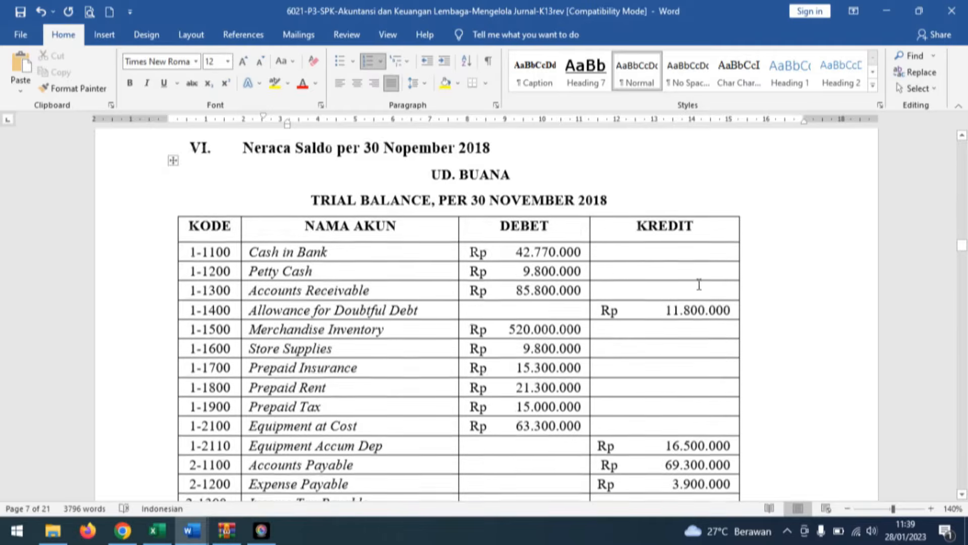
scroll(698, 277, "down", 4)
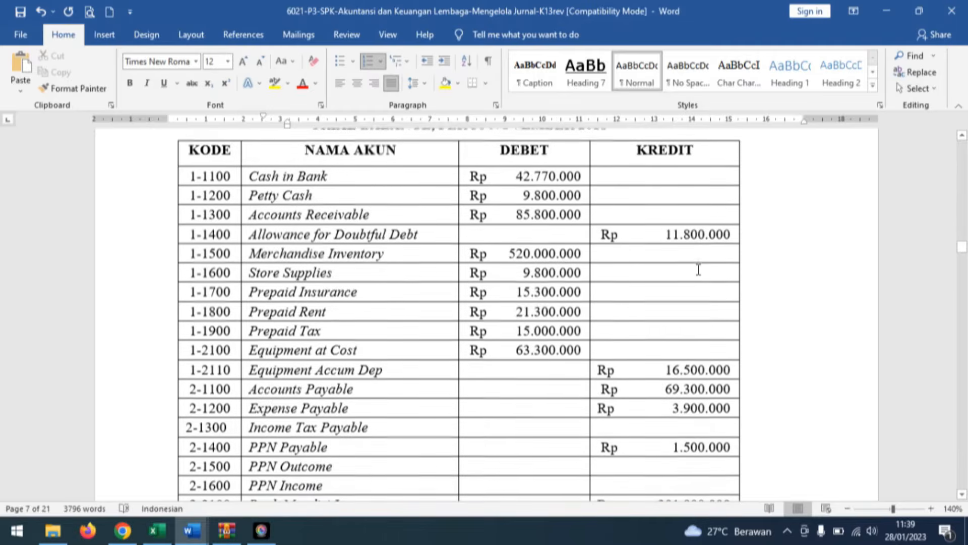
scroll(698, 269, "down", 15)
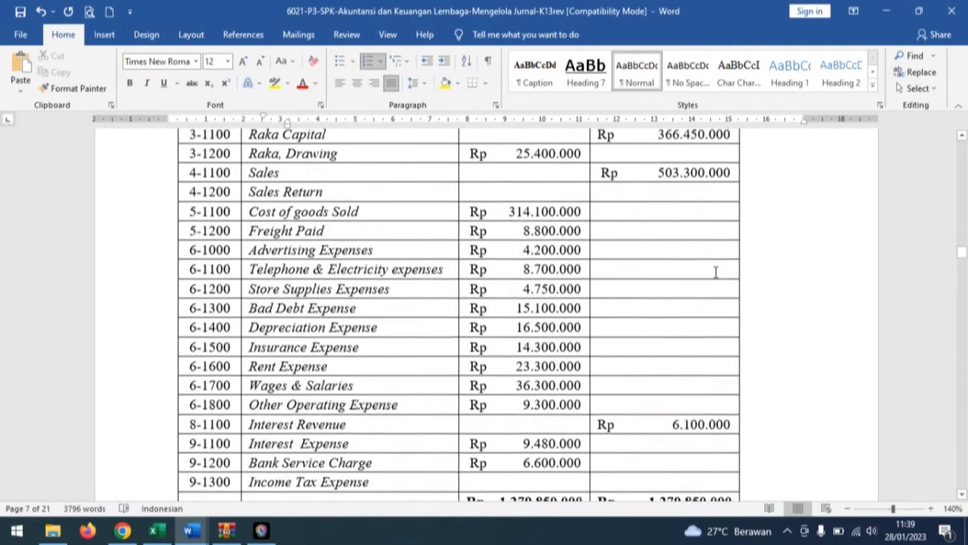
scroll(714, 270, "down", 1)
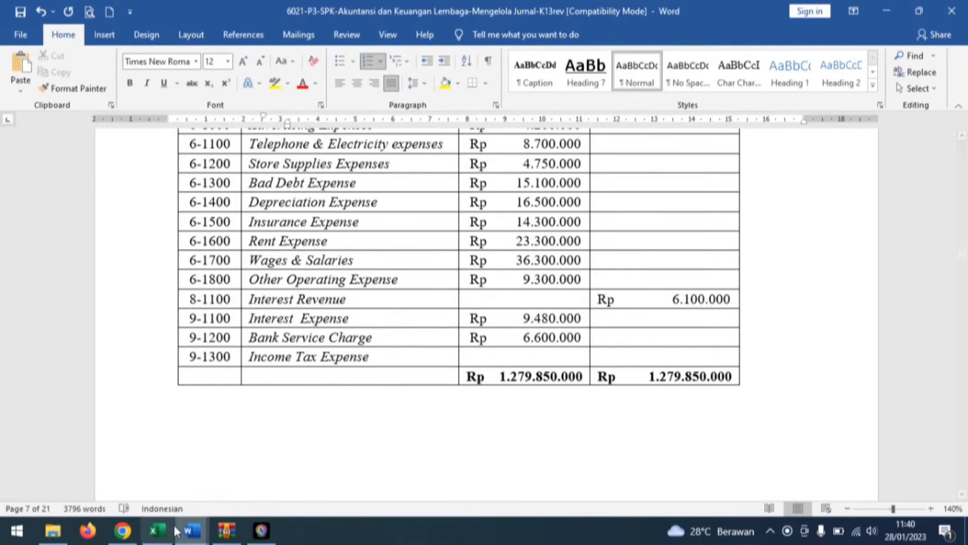
Switch to the KUNCI JURNAL workbook and replace the trial balance's debit total in D42 with a SUM of D5:D41.
left_click(156, 531)
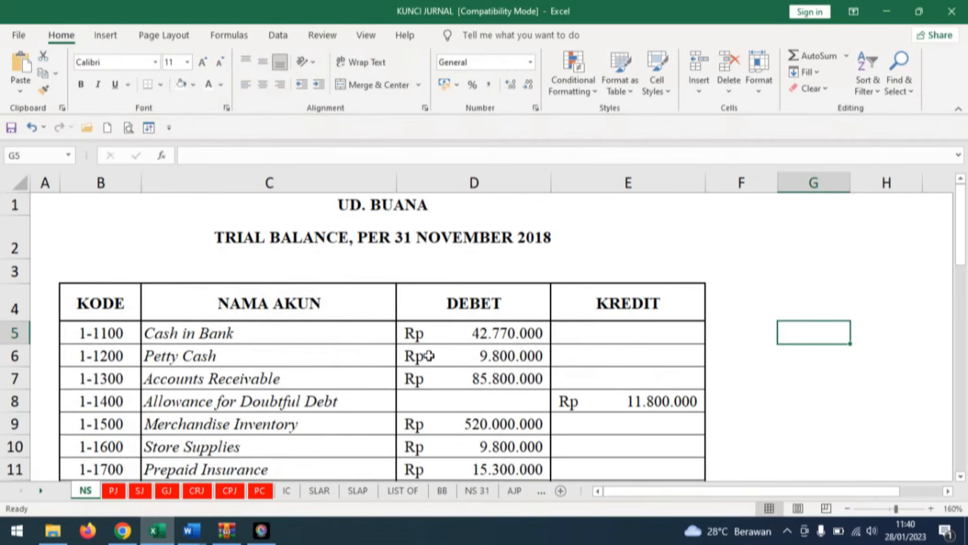
left_click(529, 333)
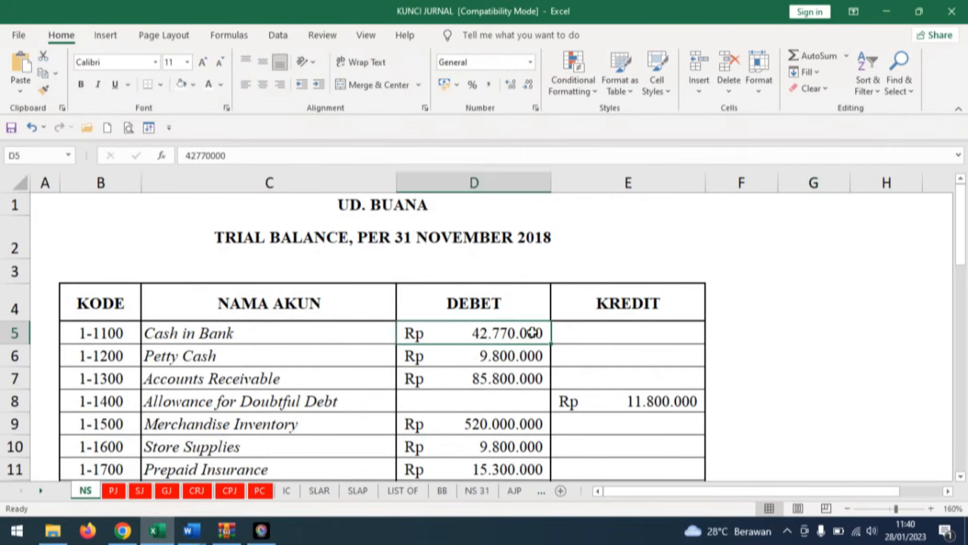
scroll(560, 387, "down", 9)
scroll(573, 321, "down", 3)
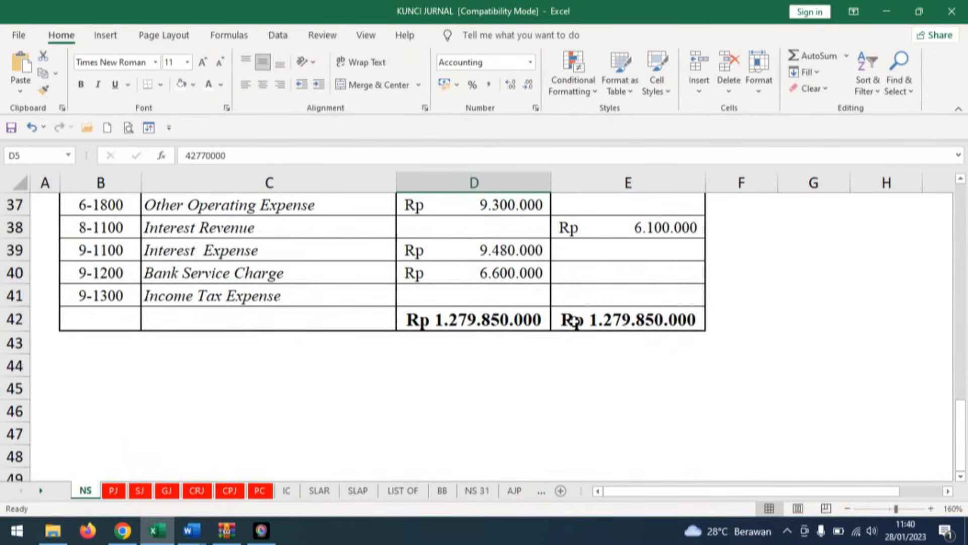
left_click(526, 318)
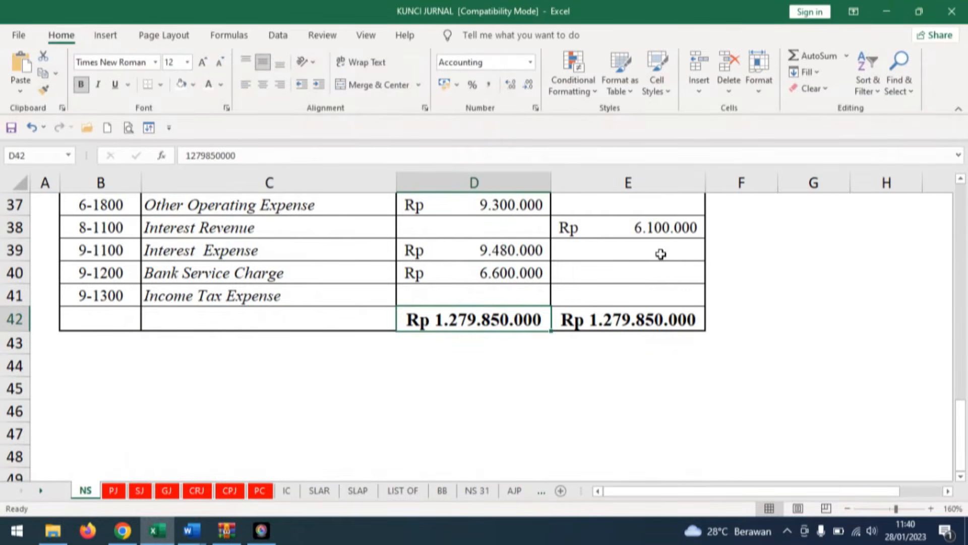
left_click(817, 56)
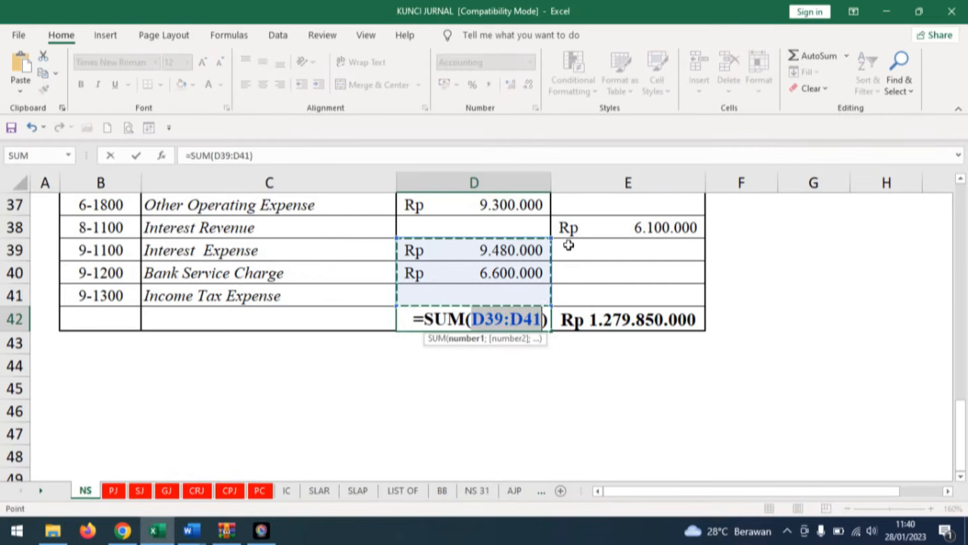
left_click_drag(506, 227, 510, 263)
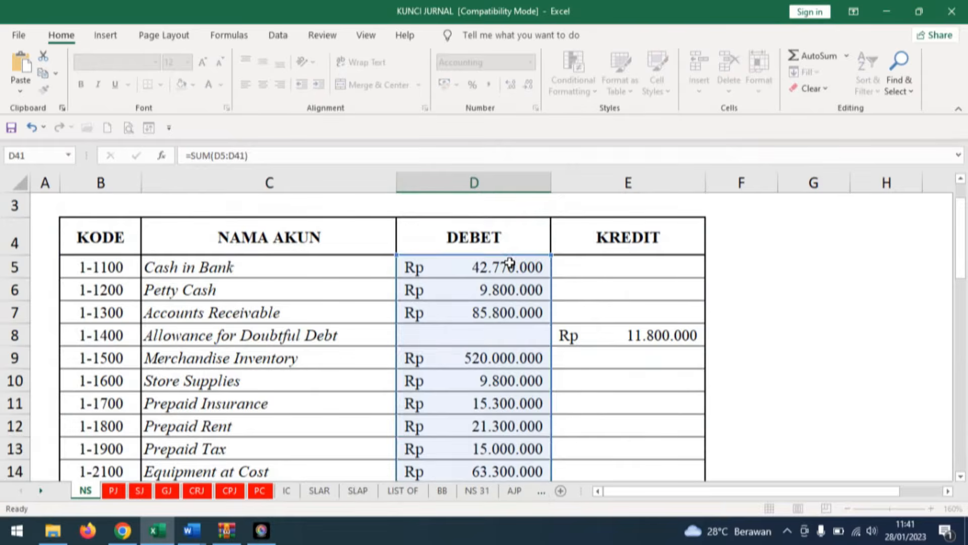
key("Return")
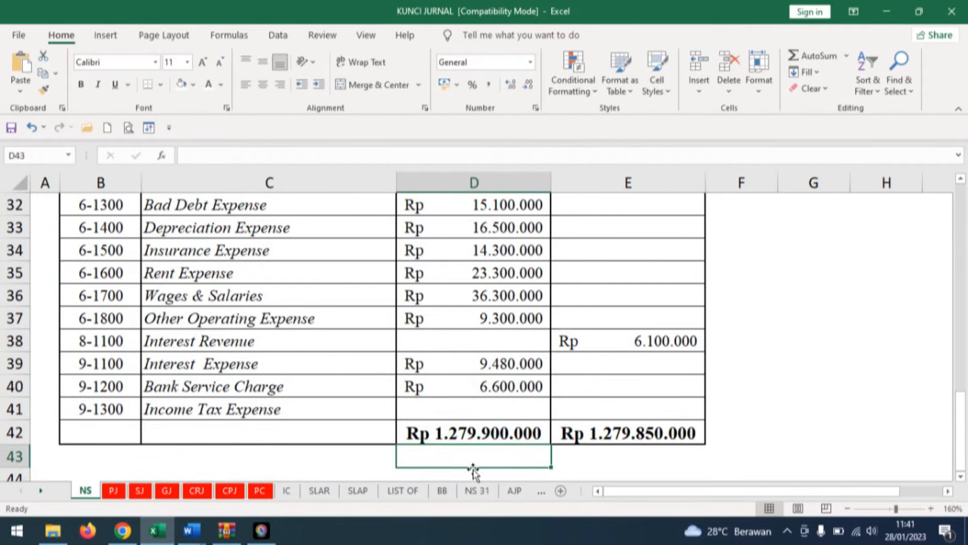
Replace the trial balance's credit total in E42 with a SUM of E5:E41.
left_click(681, 433)
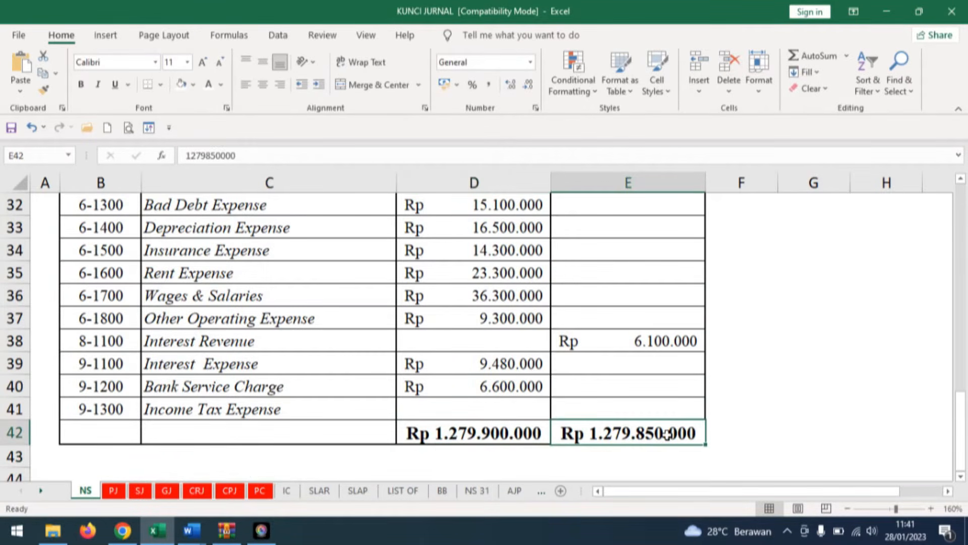
left_click(809, 58)
left_click_drag(678, 406, 641, 274)
key("Return")
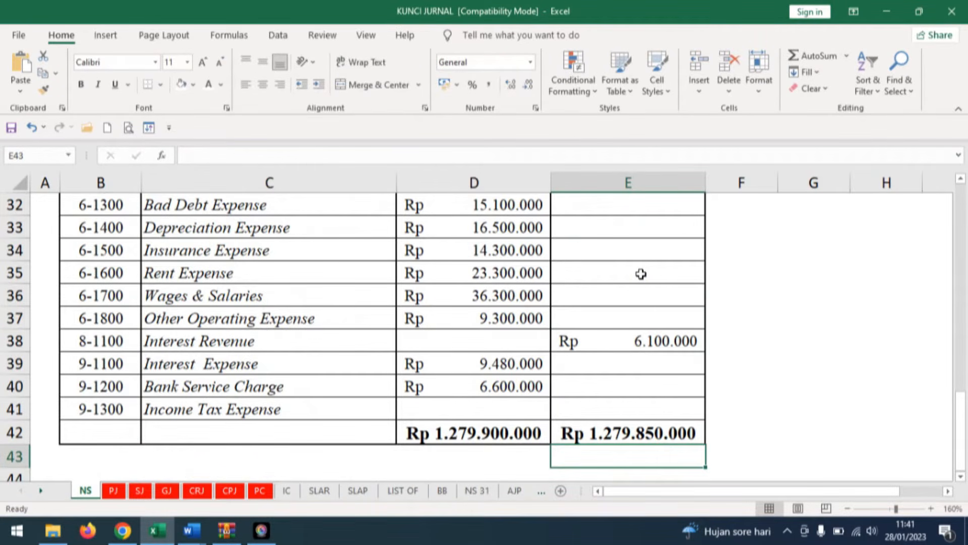
key("Up")
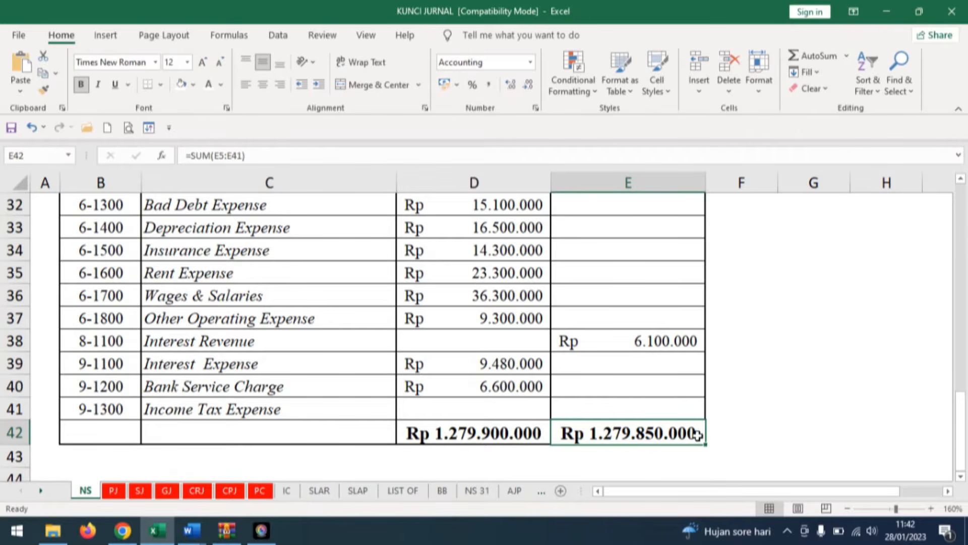
Fill the credit amount of capital account 3-1100 in E23 with yellow.
scroll(668, 348, "up", 5)
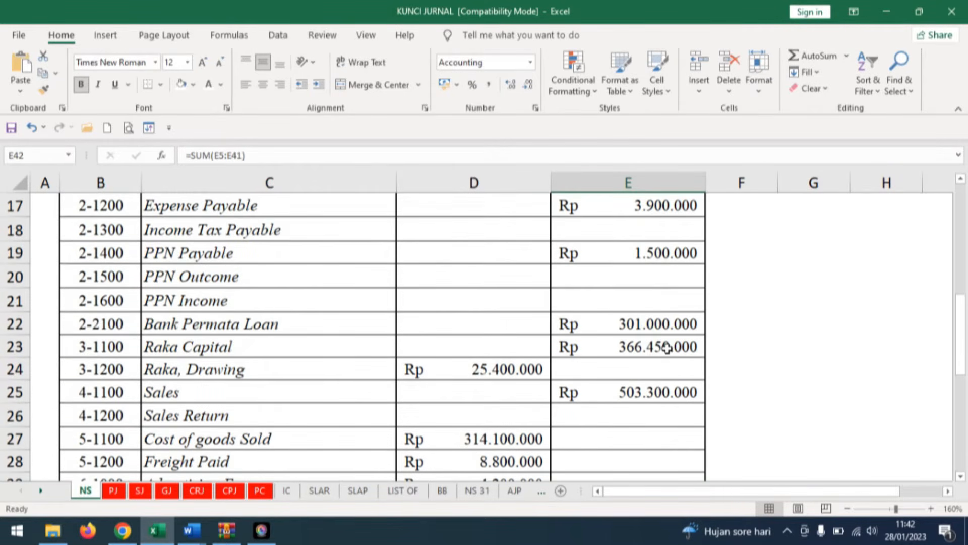
left_click(668, 348)
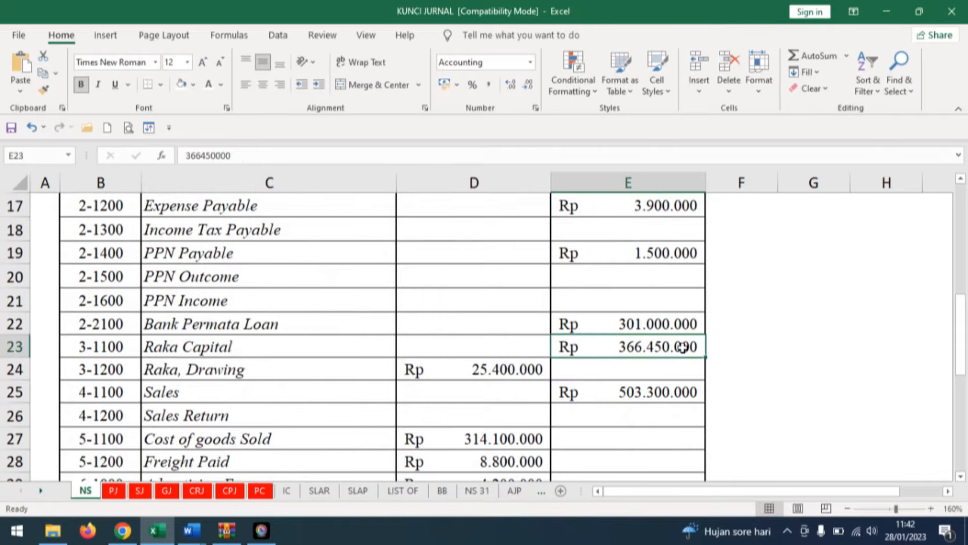
left_click(193, 84)
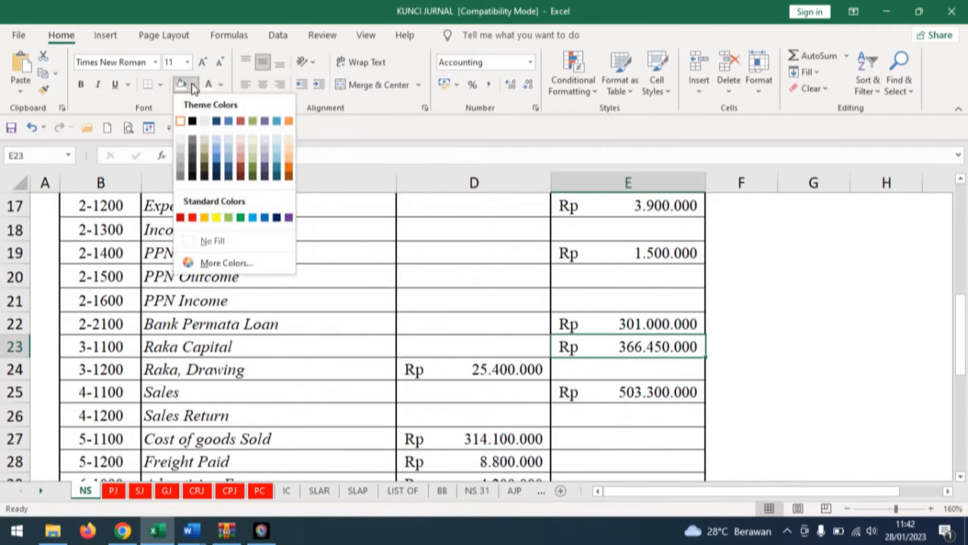
left_click(222, 216)
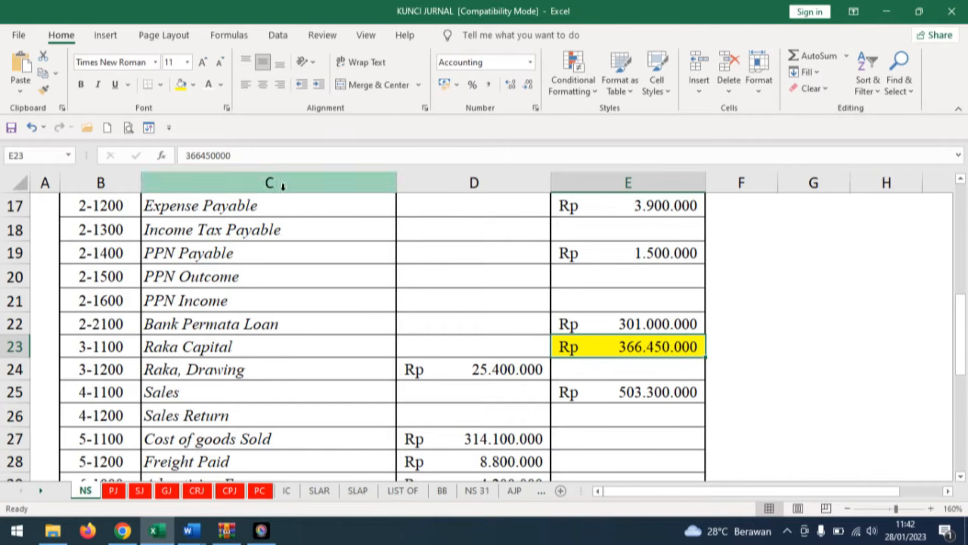
Correct the capital account 3-1100 credit amount in E23 to bring the credit total level with the debit total.
left_click(209, 154)
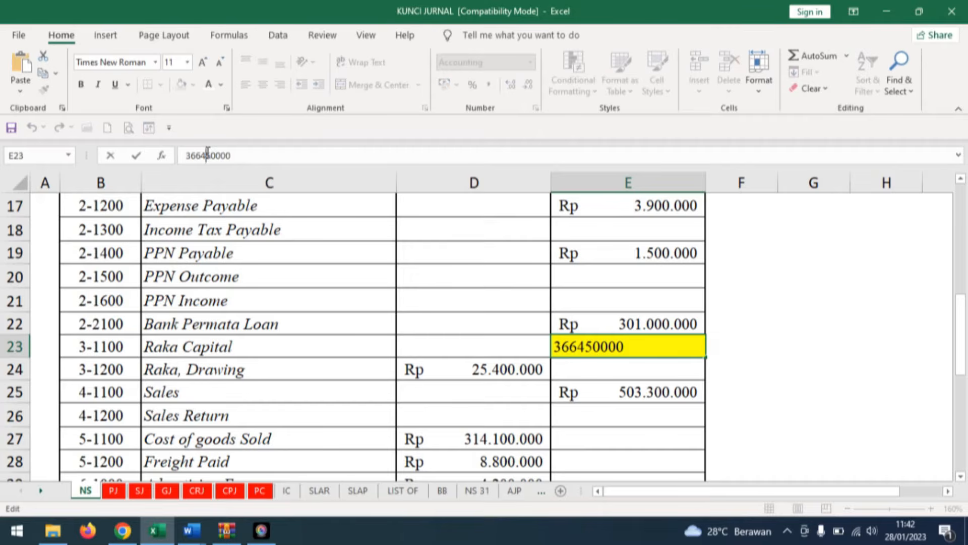
key("BackSpace")
left_click(237, 156)
type("0")
key("Return")
scroll(696, 357, "down", 5)
scroll(698, 355, "down", 2)
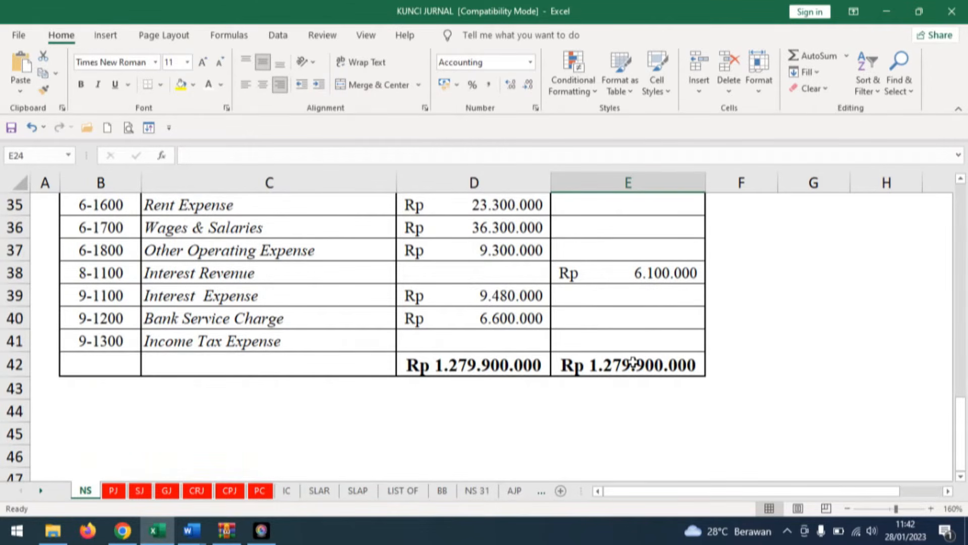
Switch to the Mengelola Jurnal UD BUANA document and read the customer and supplier lists, receivable and payable balances, and merchandise inventory.
left_click(192, 531)
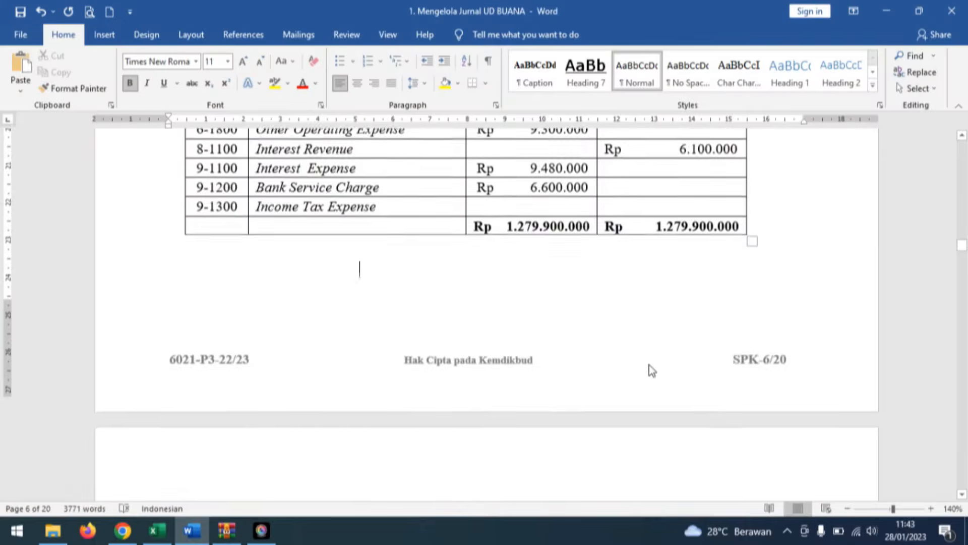
scroll(649, 365, "down", 5)
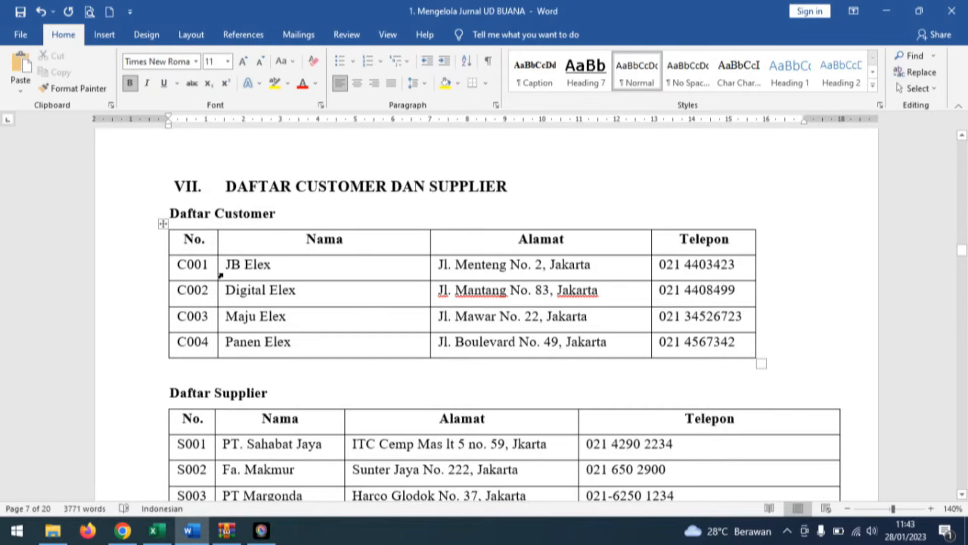
scroll(345, 341, "down", 3)
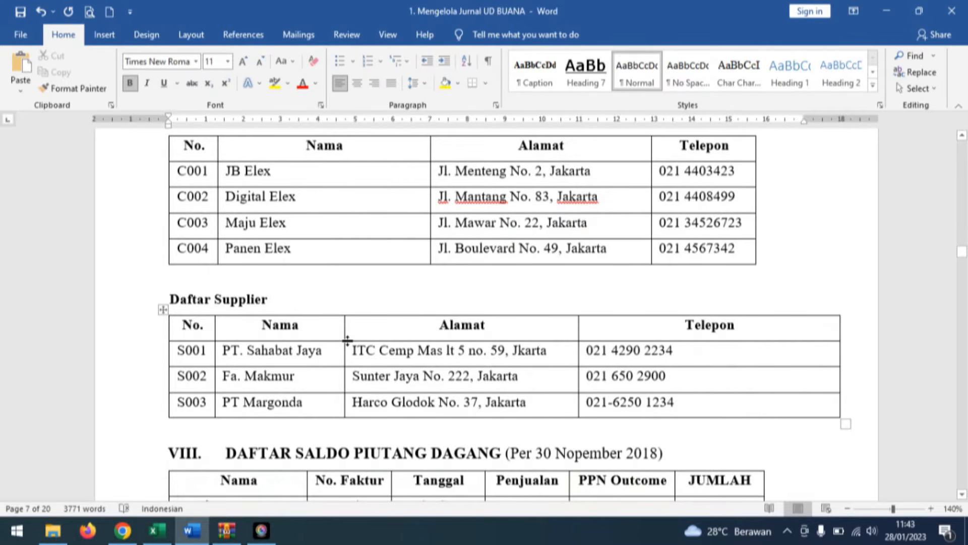
scroll(347, 340, "down", 5)
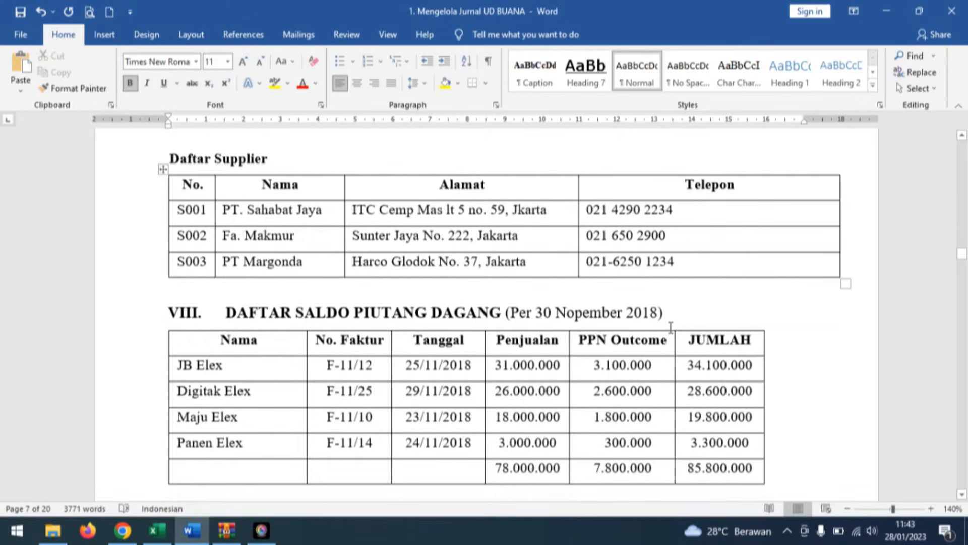
scroll(671, 328, "down", 6)
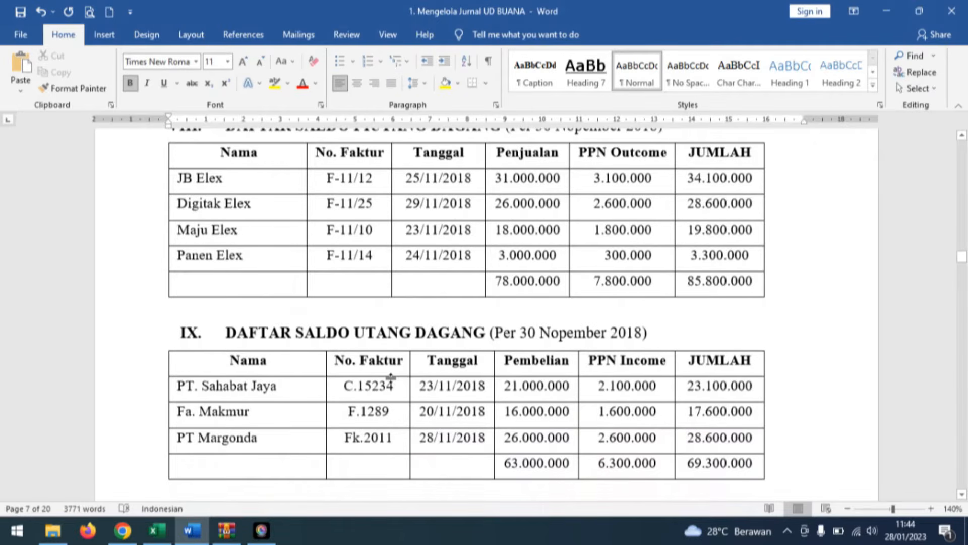
scroll(391, 377, "down", 3)
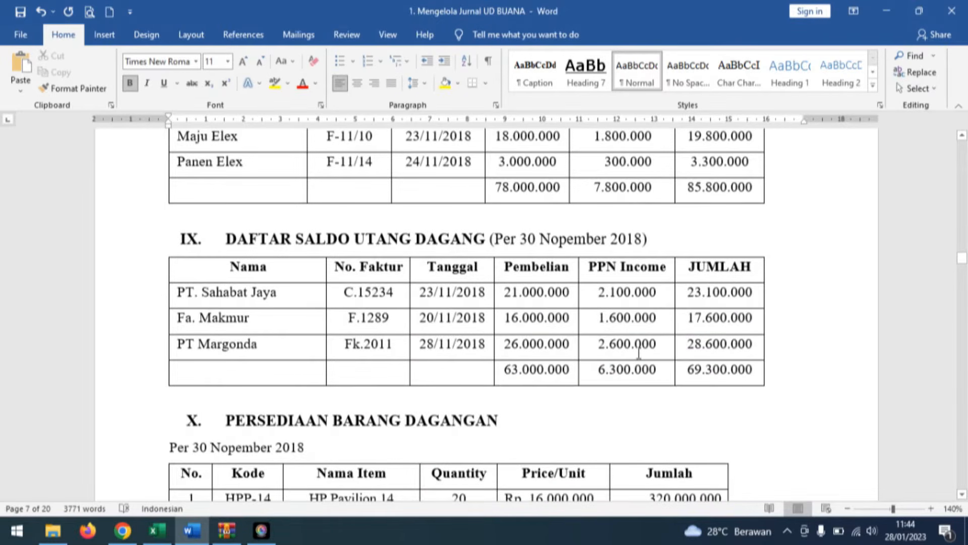
scroll(639, 351, "down", 3)
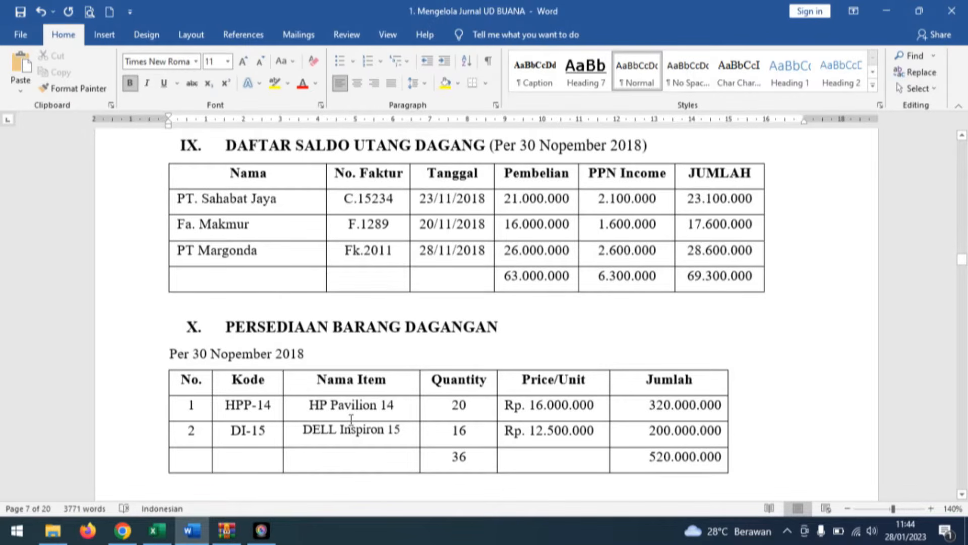
mouse_move(608, 367)
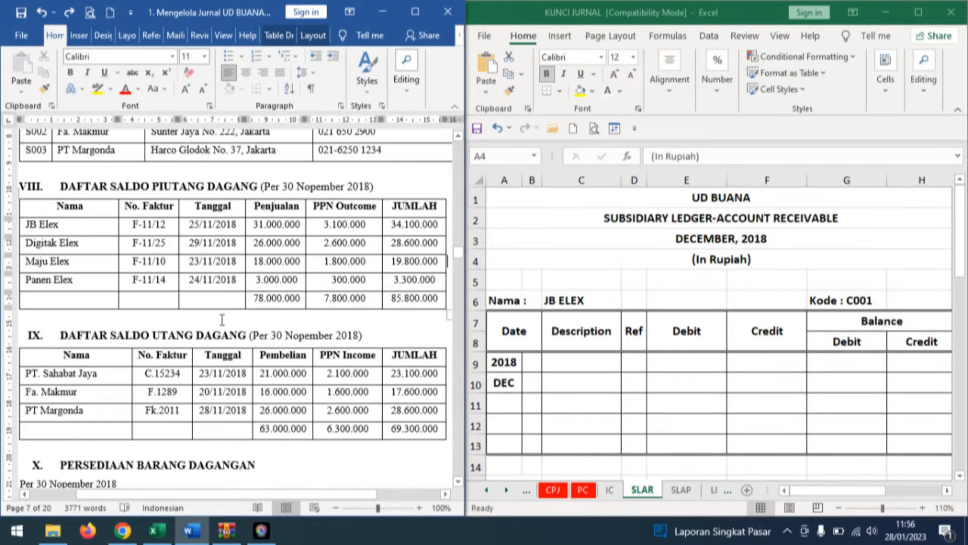
Shade JB Elex's JUMLAH cell, 34.100.000, yellow in the section VIII receivables table.
scroll(223, 320, "down", 1)
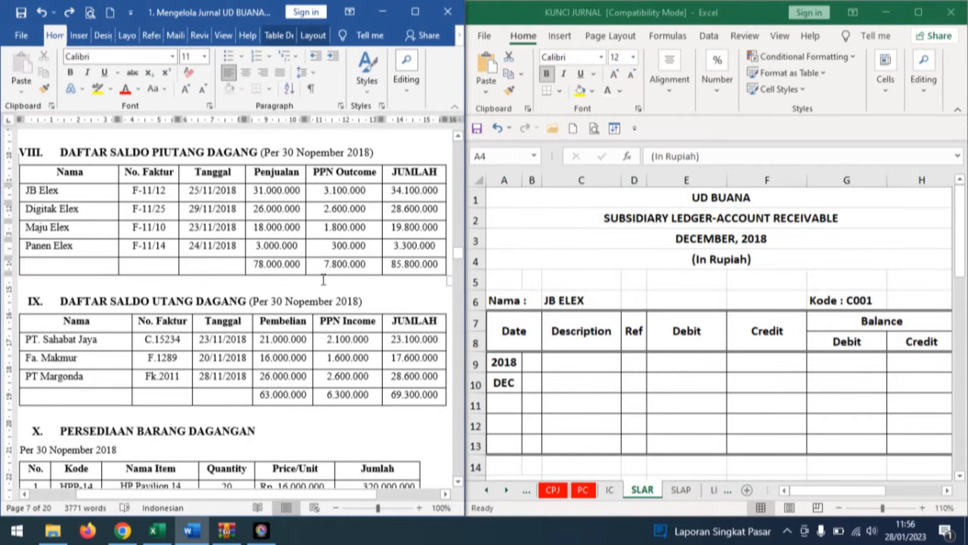
scroll(324, 279, "up", 2)
left_click(401, 361)
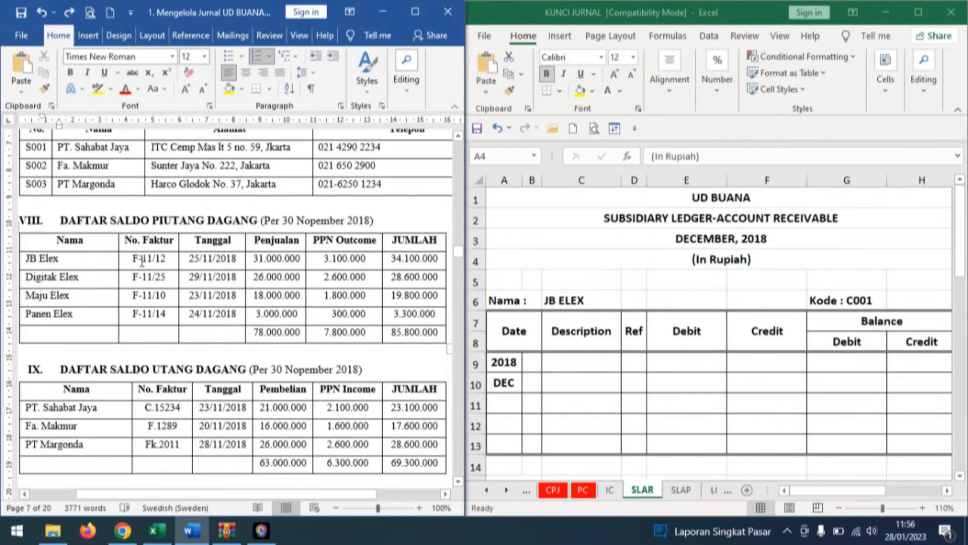
left_click(384, 266)
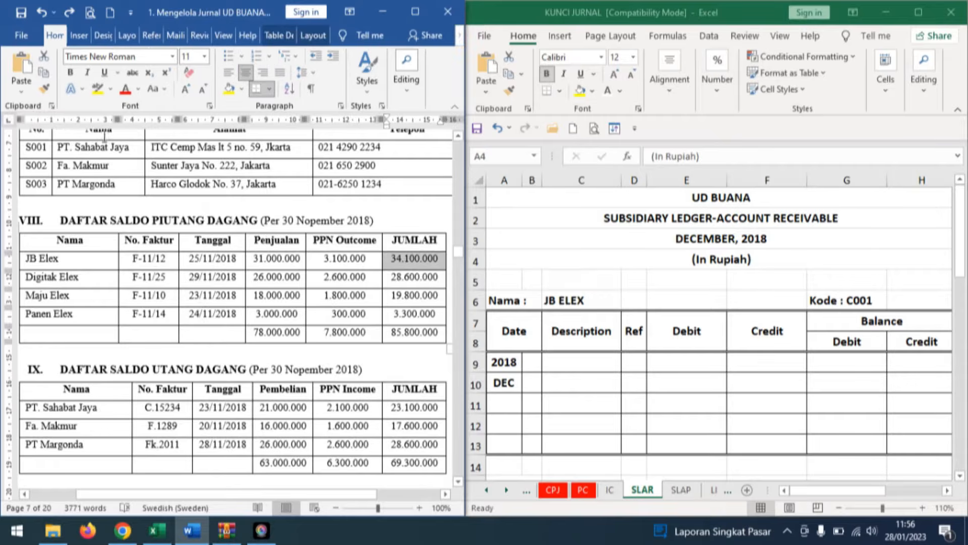
left_click(227, 90)
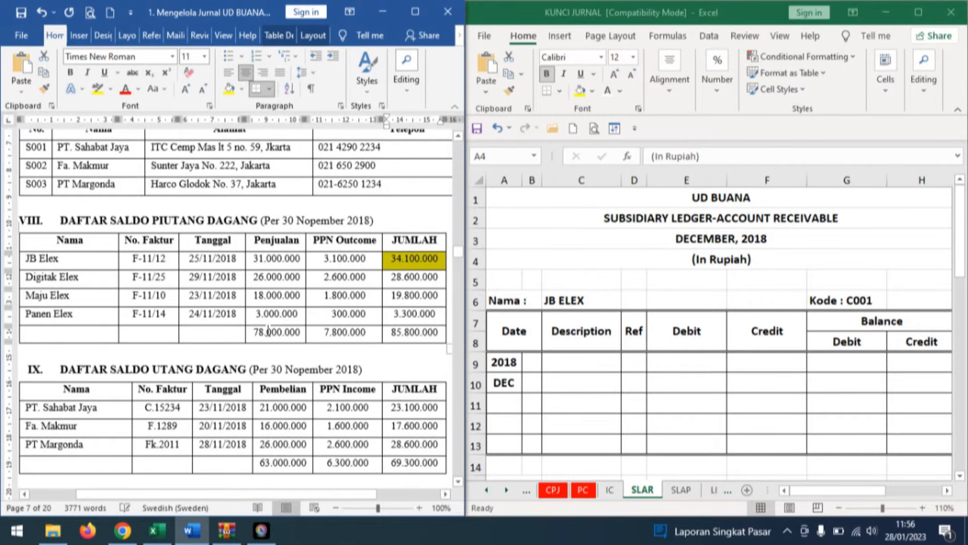
In the SLAR sheet's JB ELEX ledger, reveal the prefilled December opening entry in black font: day 1, description Balance, reference √.
left_click(580, 364)
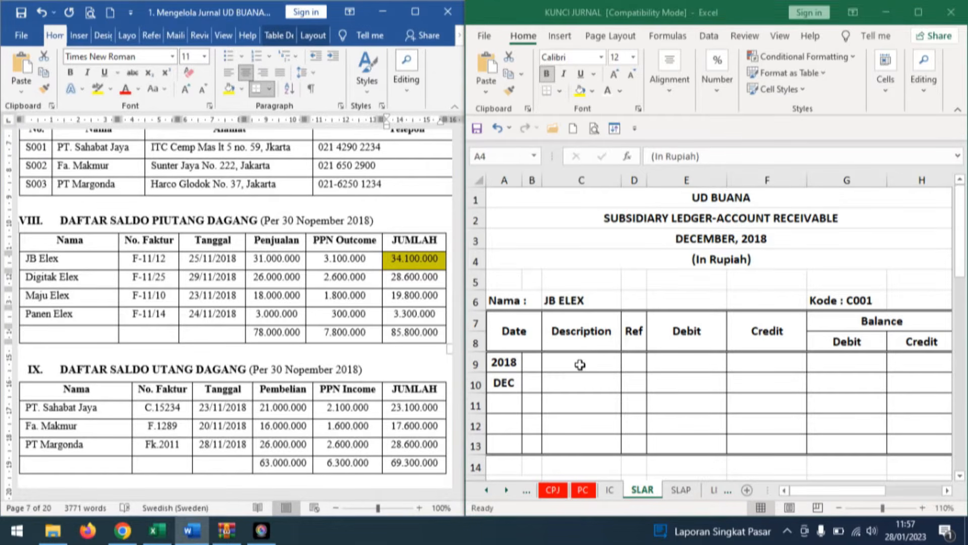
left_click(532, 382)
left_click(608, 91)
left_click(600, 382)
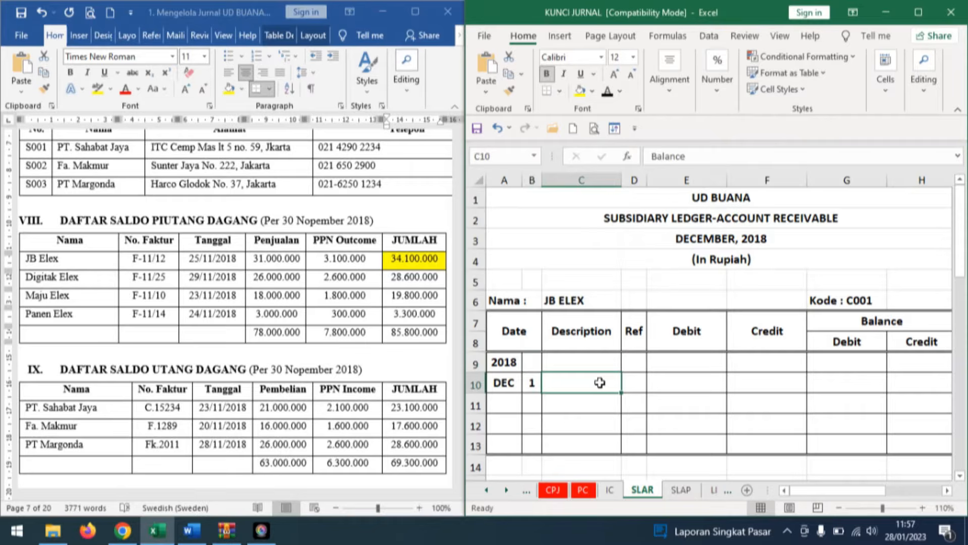
left_click(607, 91)
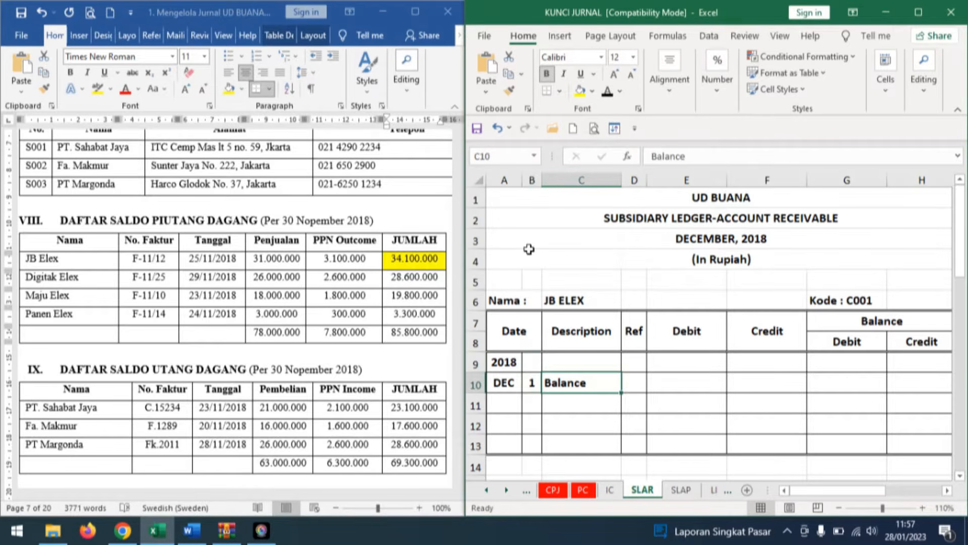
left_click(634, 383)
left_click(607, 91)
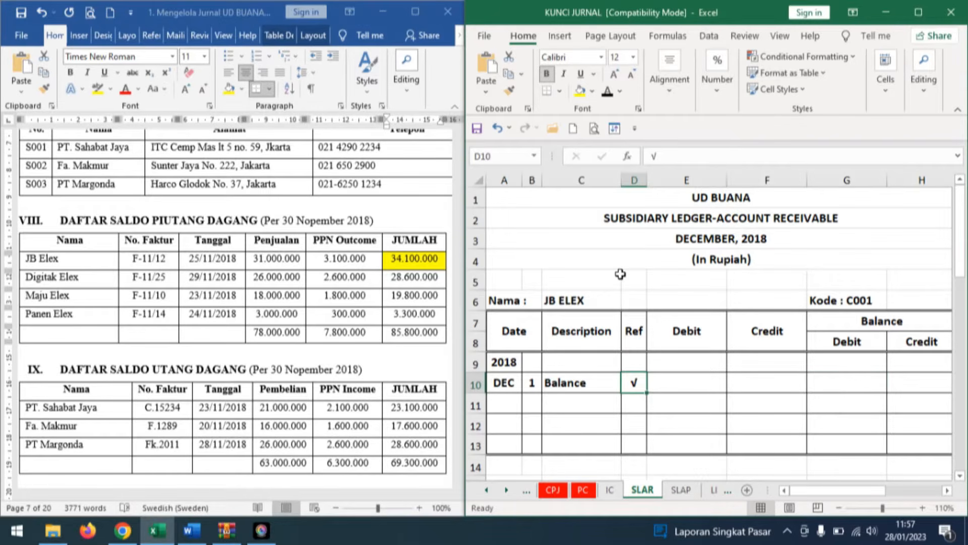
left_click(860, 386)
left_click(607, 92)
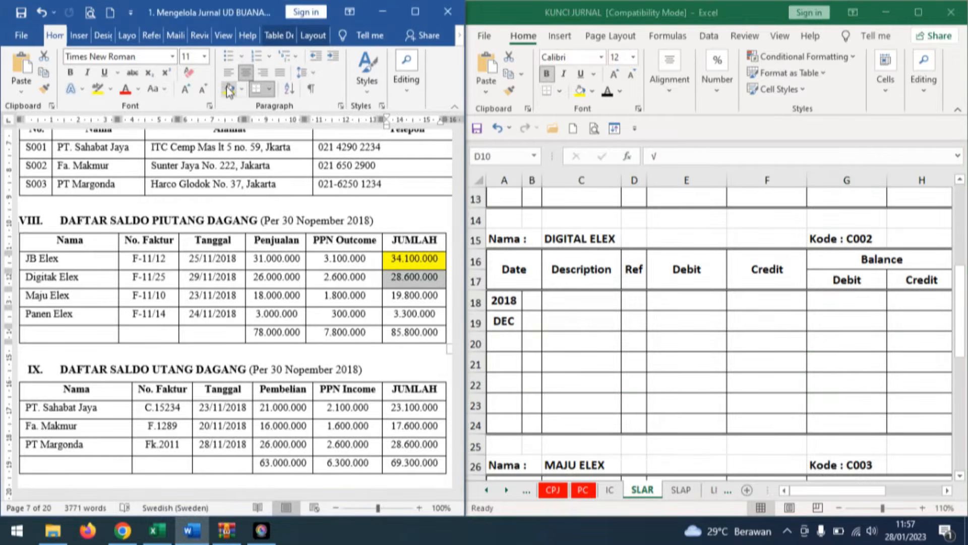
Shade Digitak Elex's JUMLAH cell yellow, and reveal DIGITAL ELEX's SLAR opening entry in black font: day 1, Balance, √, debit balance 28.600.000.
left_click(228, 90)
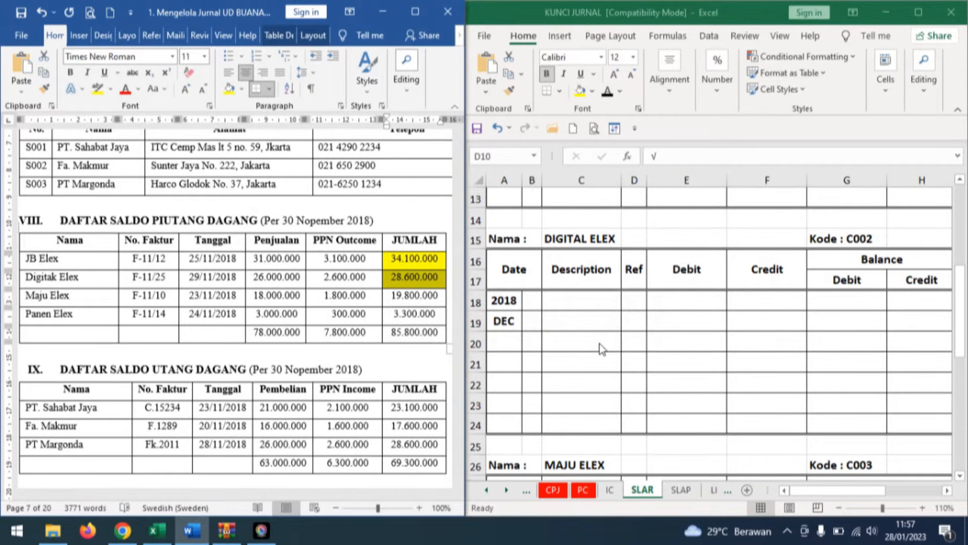
left_click(532, 320)
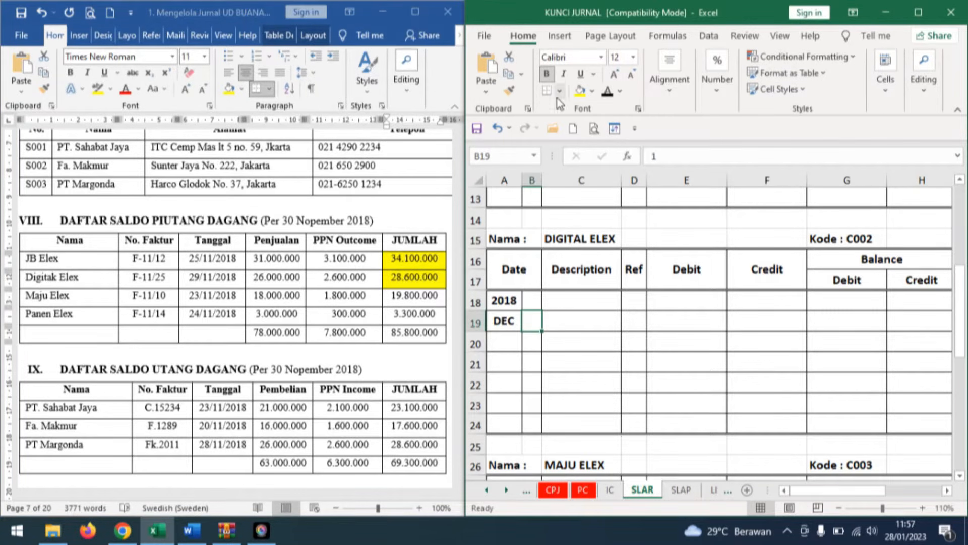
left_click(607, 92)
left_click(573, 317)
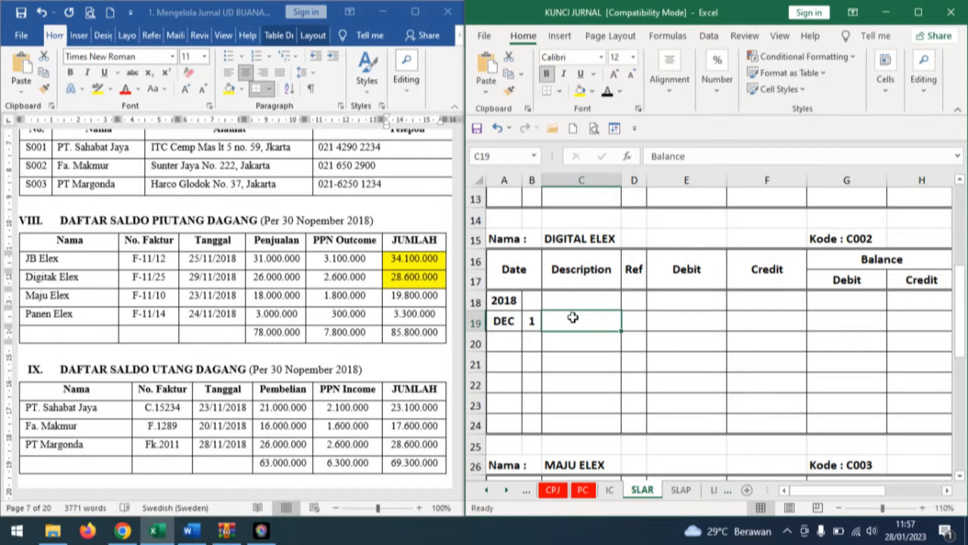
left_click(607, 91)
left_click(637, 321)
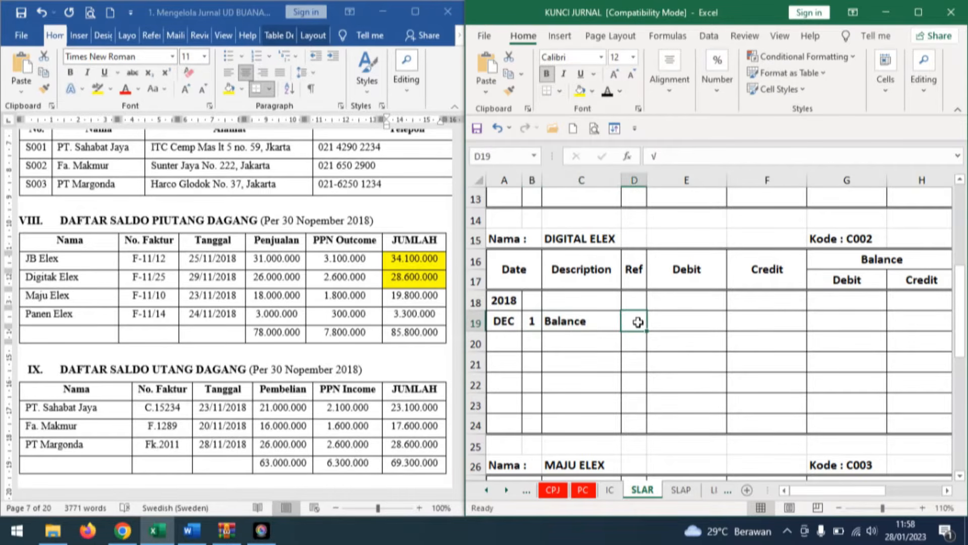
left_click(607, 91)
left_click(849, 321)
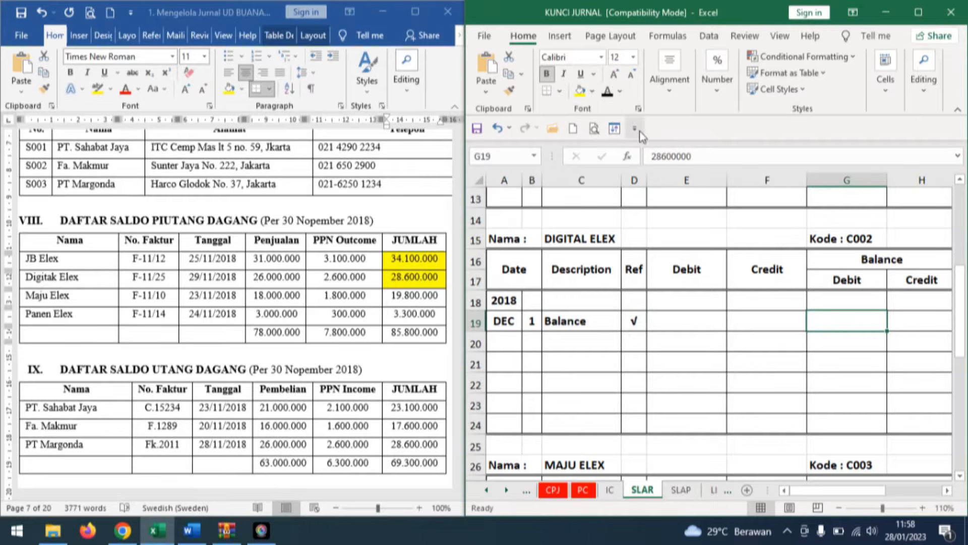
left_click(608, 92)
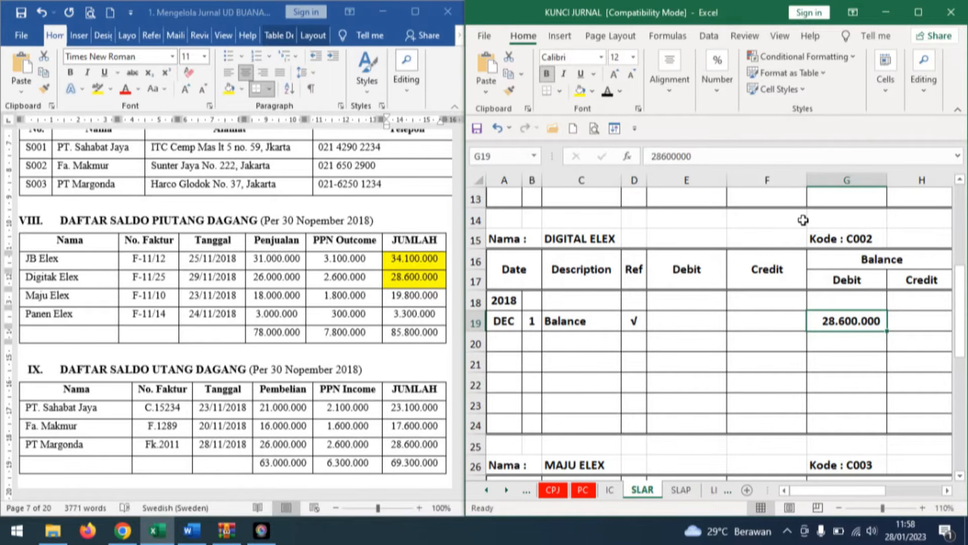
In the Word document's section VIII receivables table, shade the JUMLAH cells of Maju Elex, 19.800.000, and Panen Elex, 3.300.000, yellow.
left_click(434, 298)
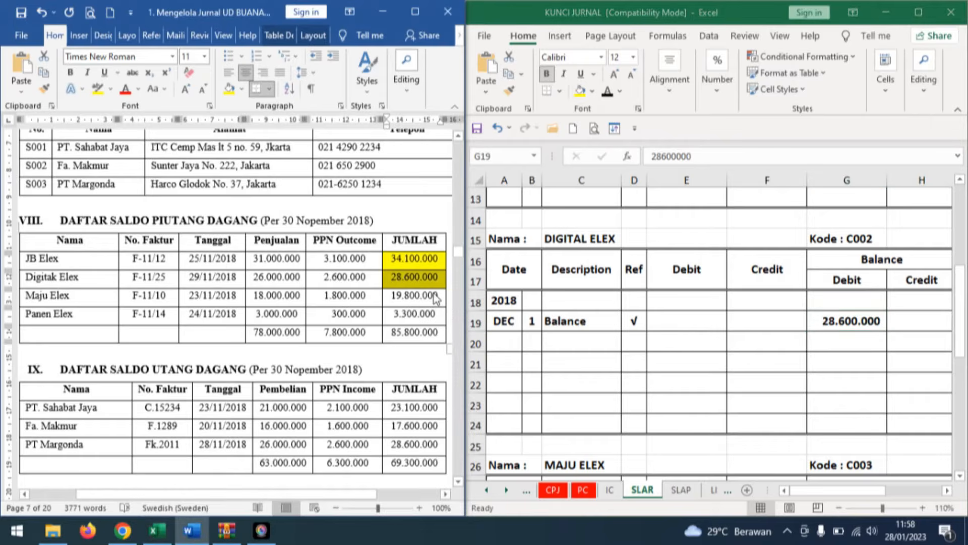
scroll(434, 299, "down", 1)
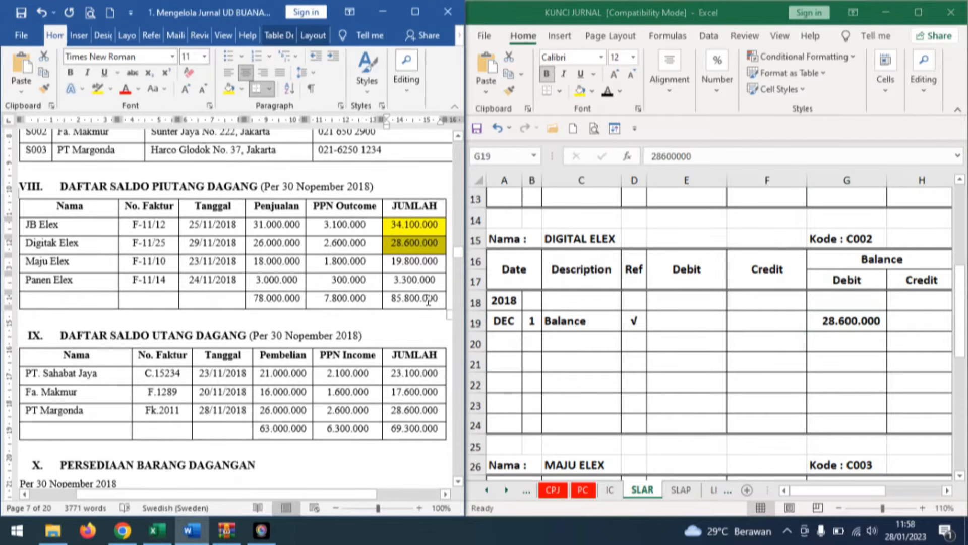
left_click(428, 261)
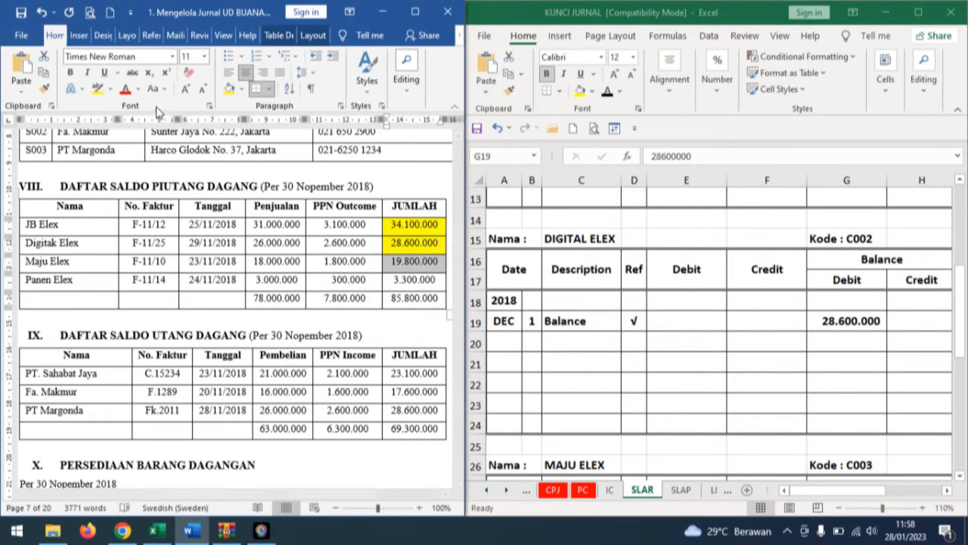
left_click(229, 89)
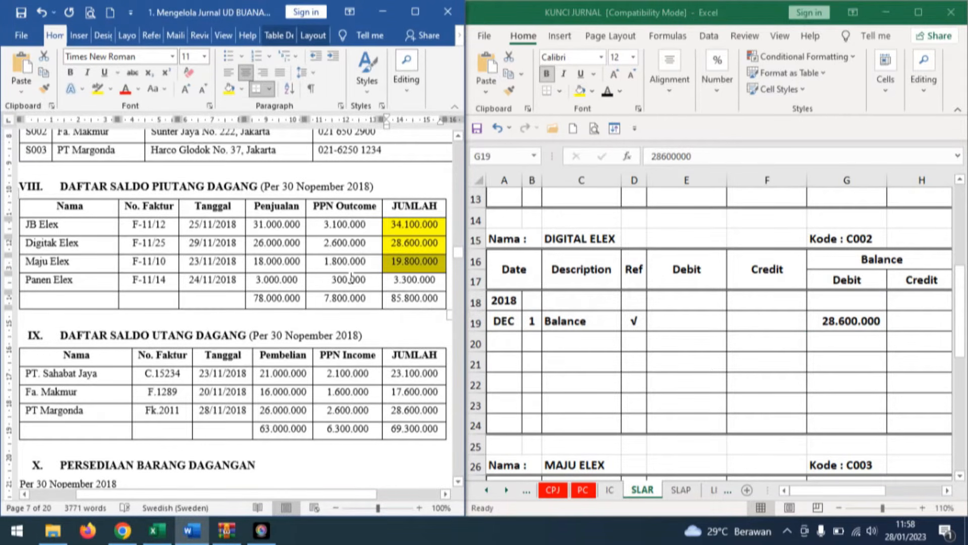
left_click(426, 280)
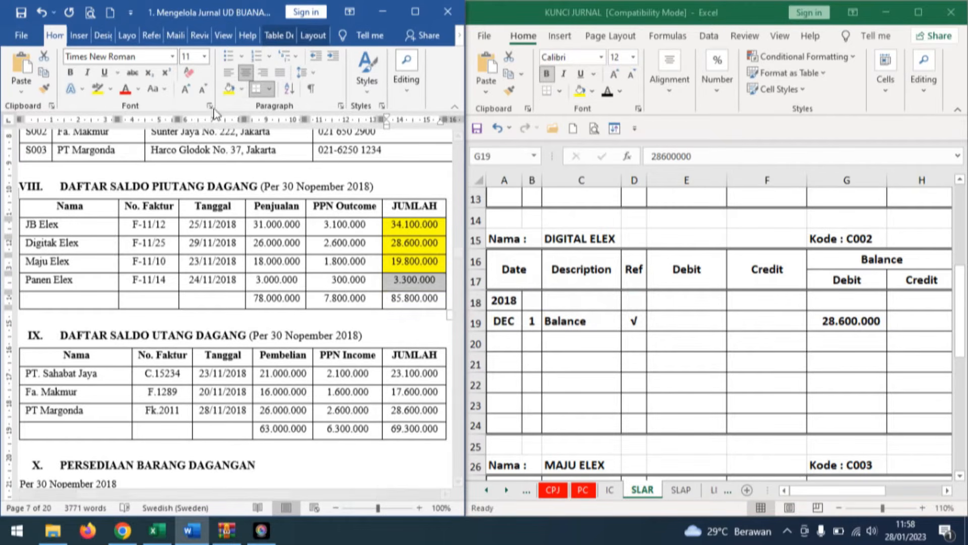
left_click(228, 90)
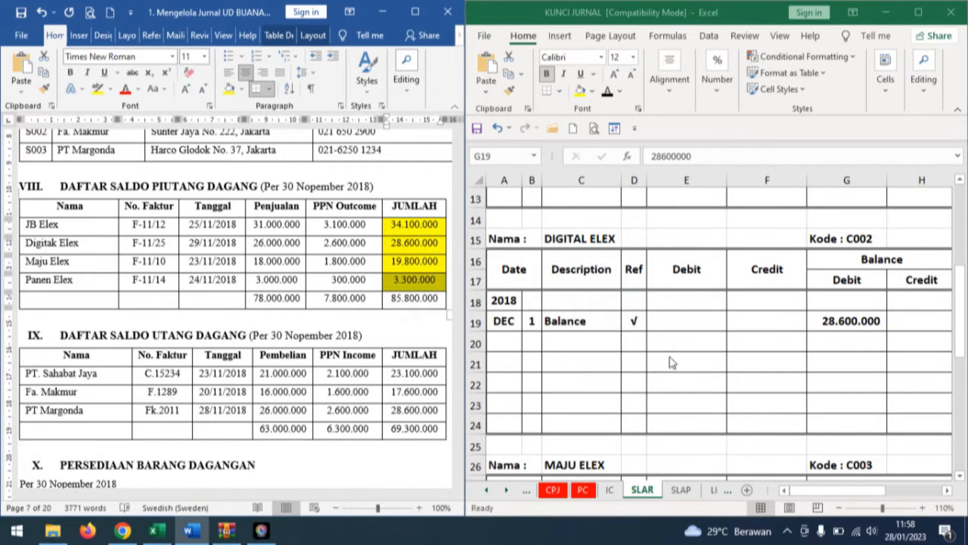
In the SLAR sheet's MAJU ELEX ledger, reveal the December opening entry in black font: day 1, Balance, √, debit balance 19.800.000.
scroll(676, 360, "down", 4)
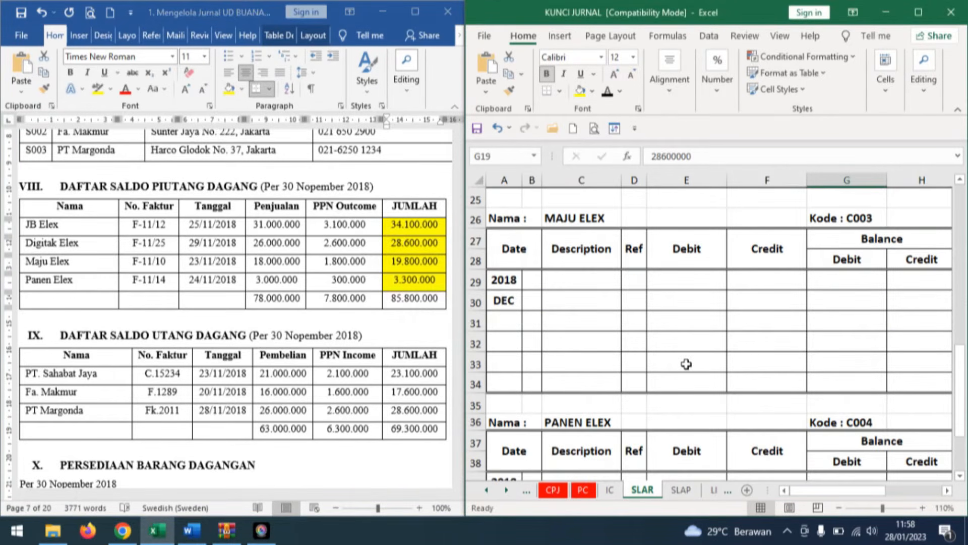
left_click(531, 301)
type("1")
left_click(602, 156)
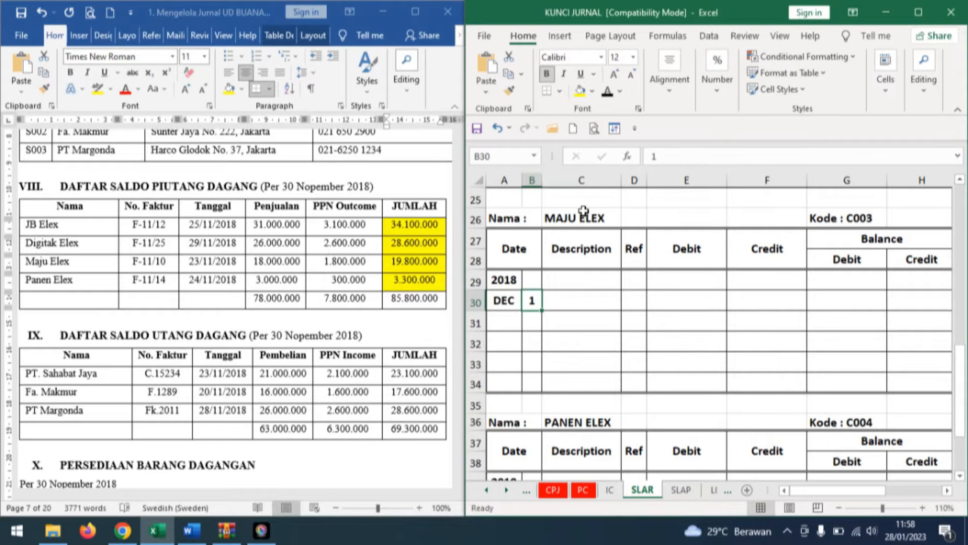
key("Right")
left_click(607, 91)
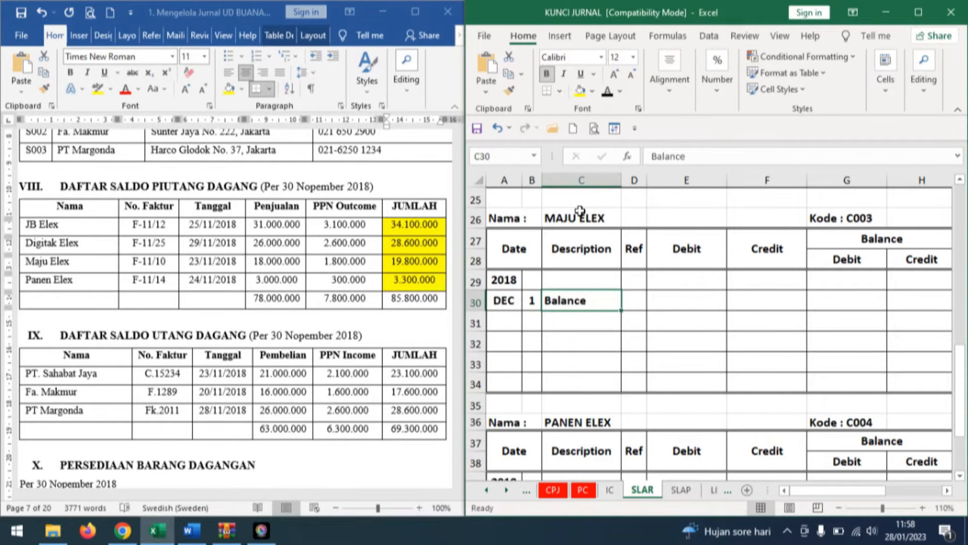
key("Right")
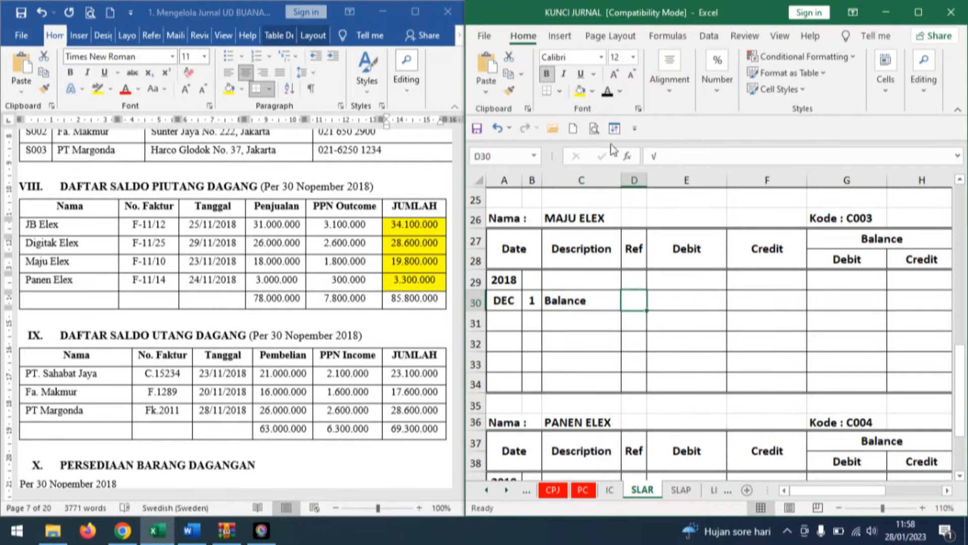
left_click(615, 95)
left_click(855, 300)
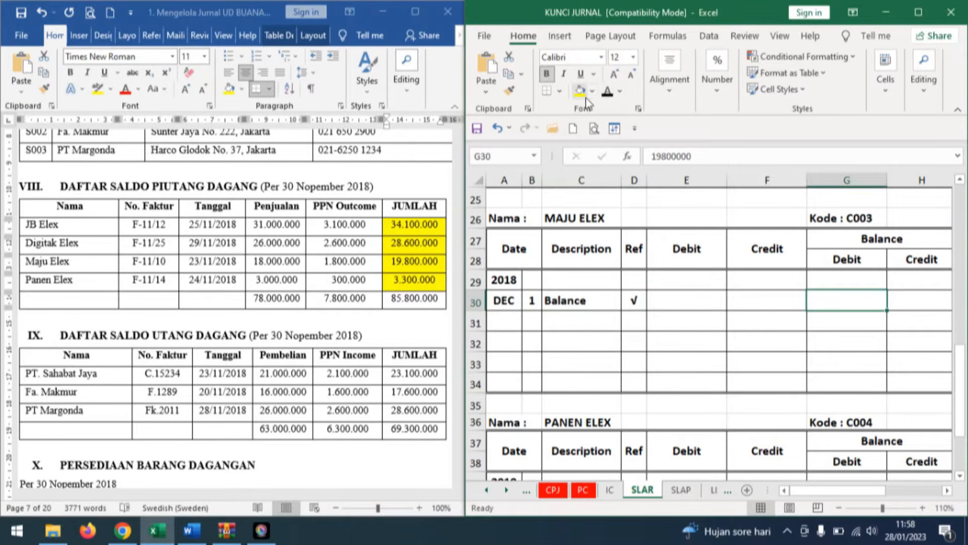
left_click(608, 92)
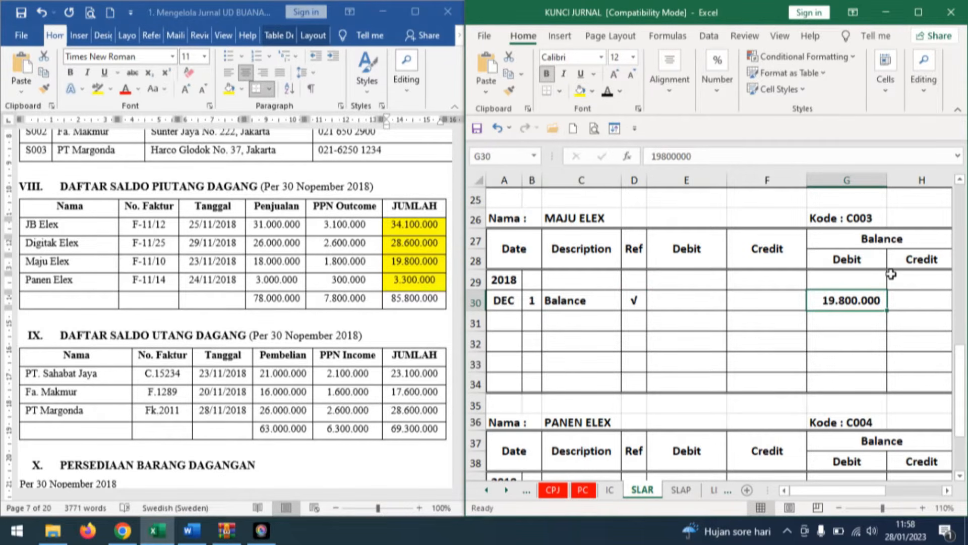
In the PANEN ELEX ledger, reveal the December opening entry in black font: day 1, Balance, √, debit balance 3.300.000.
scroll(616, 396, "down", 3)
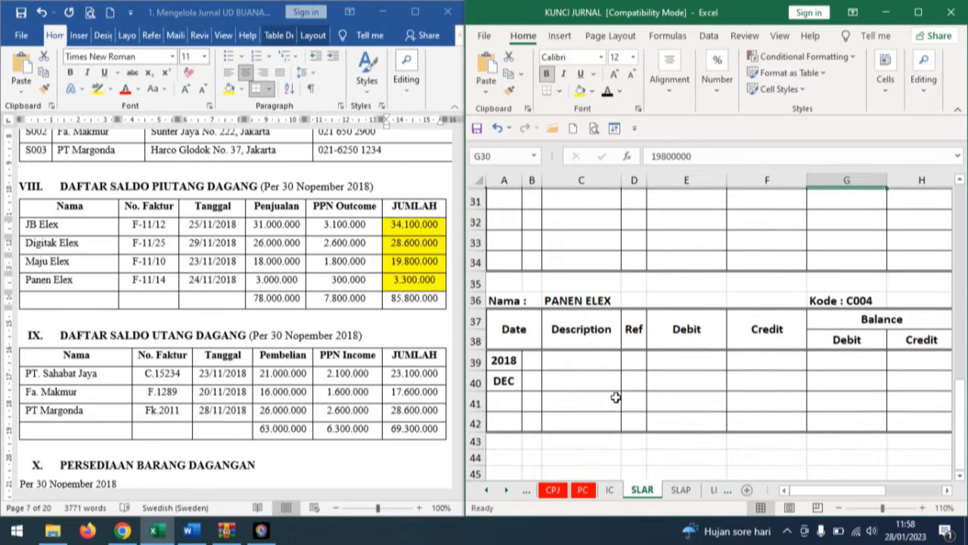
left_click(532, 318)
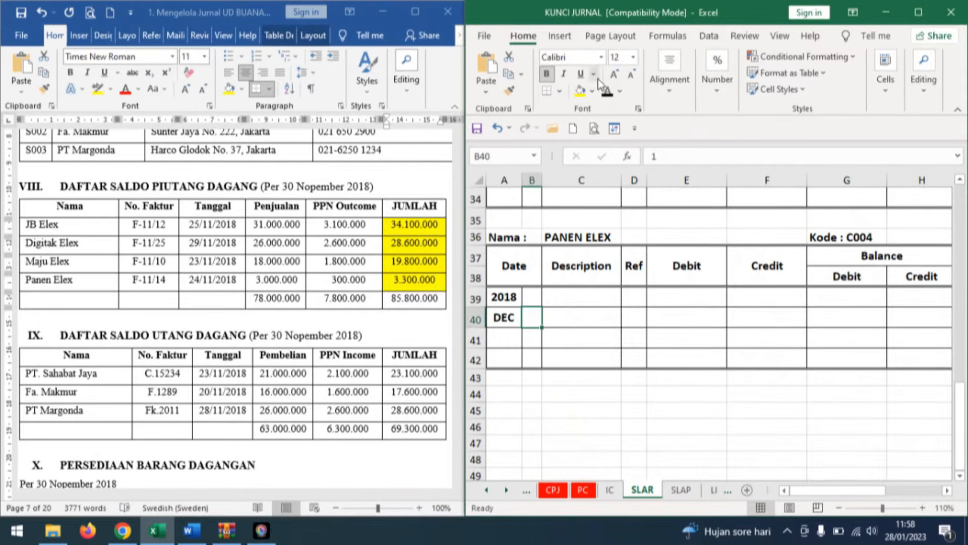
left_click(608, 92)
left_click(580, 318)
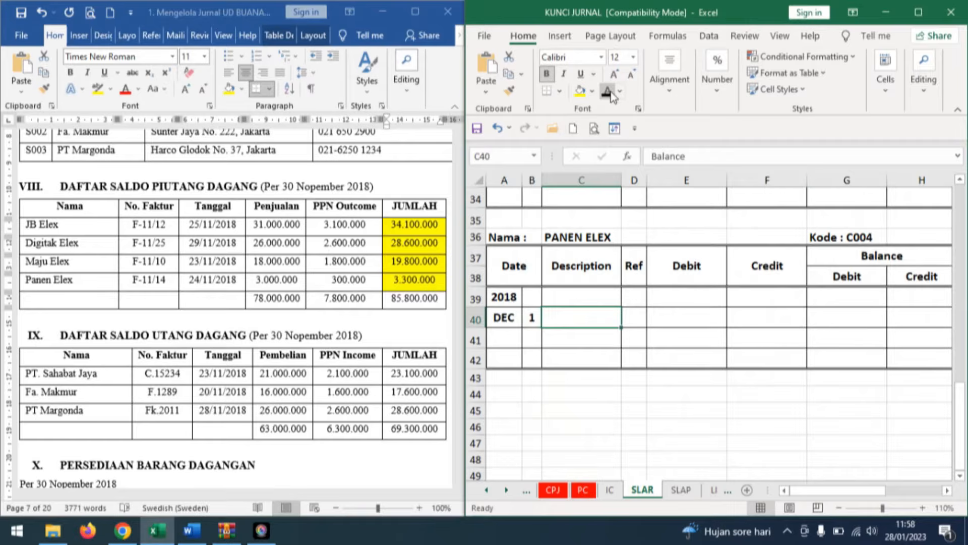
left_click(609, 93)
left_click(634, 317)
left_click(609, 92)
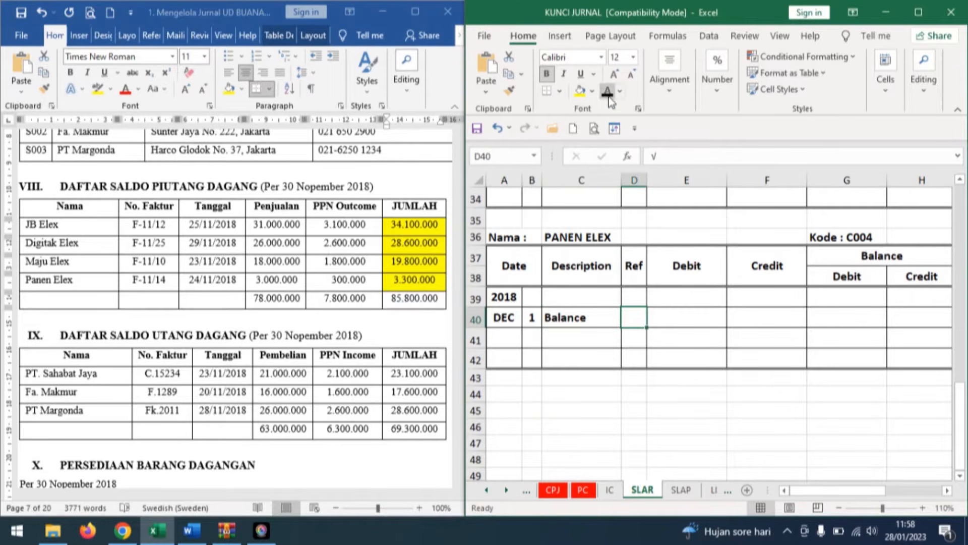
left_click(843, 319)
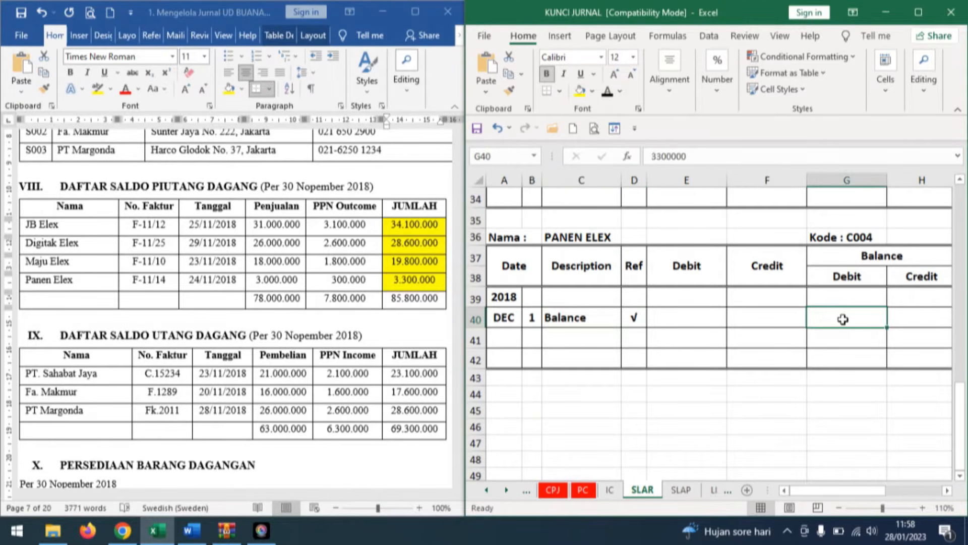
left_click(608, 92)
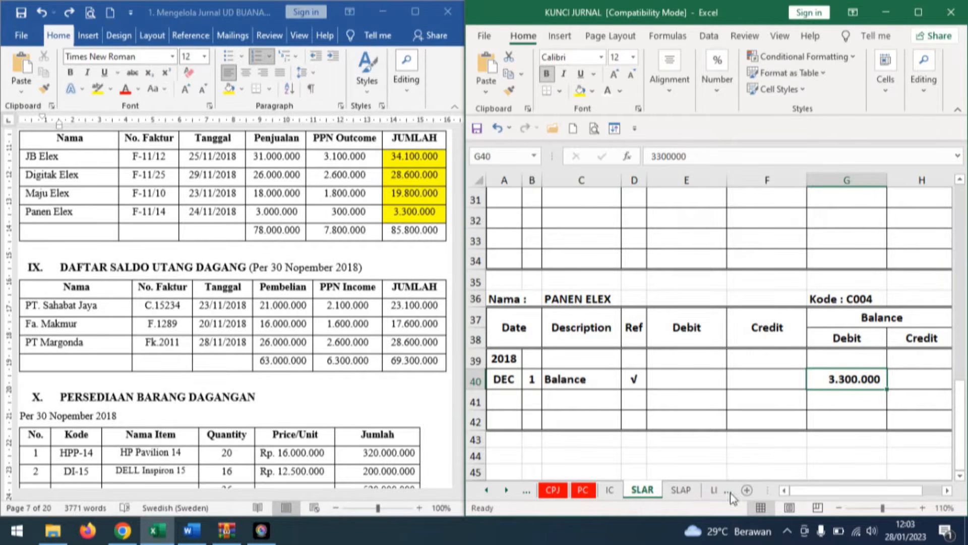
Open the workbook's SLAP sheet and shade PT. Sahabat Jaya's JUMLAH cell, 23.100.000, yellow in the Word document's section IX payables table.
left_click(687, 496)
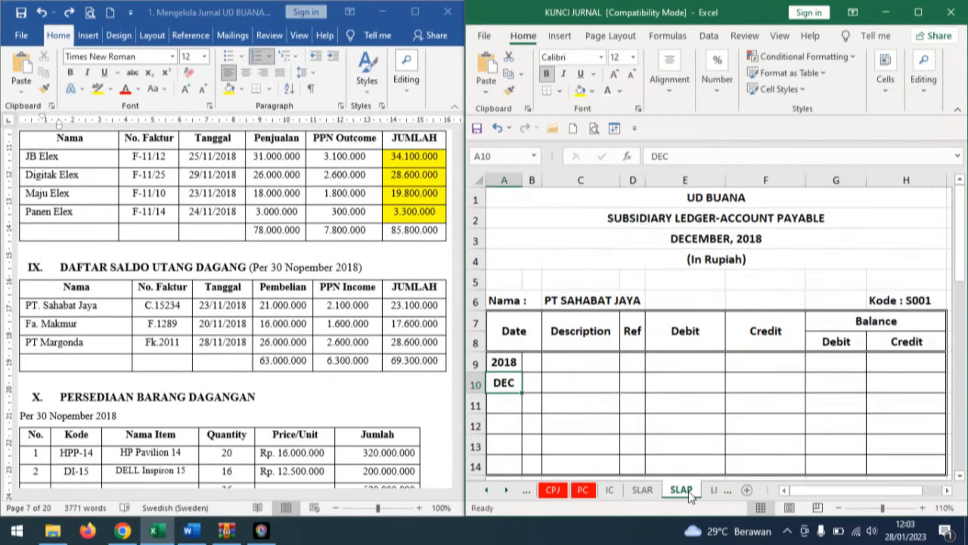
left_click(101, 330)
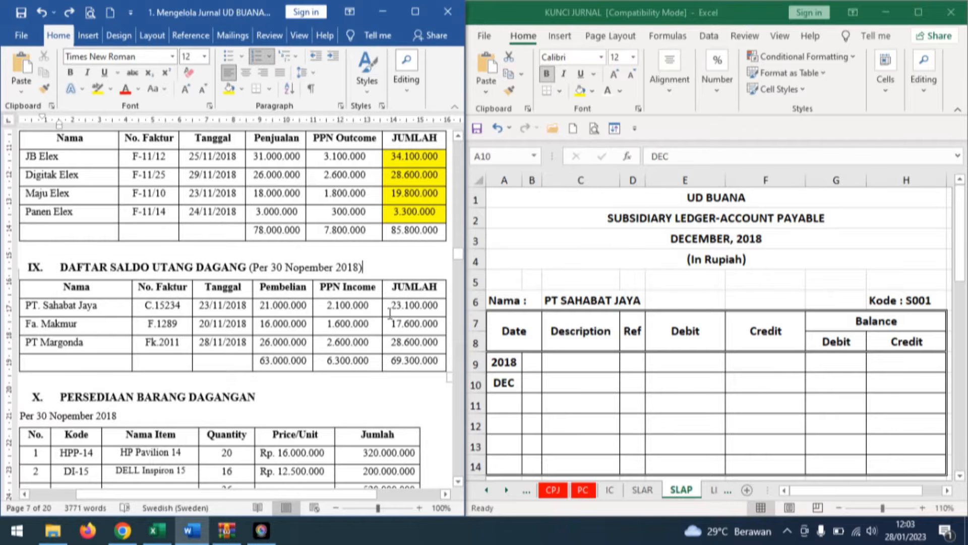
left_click(425, 314)
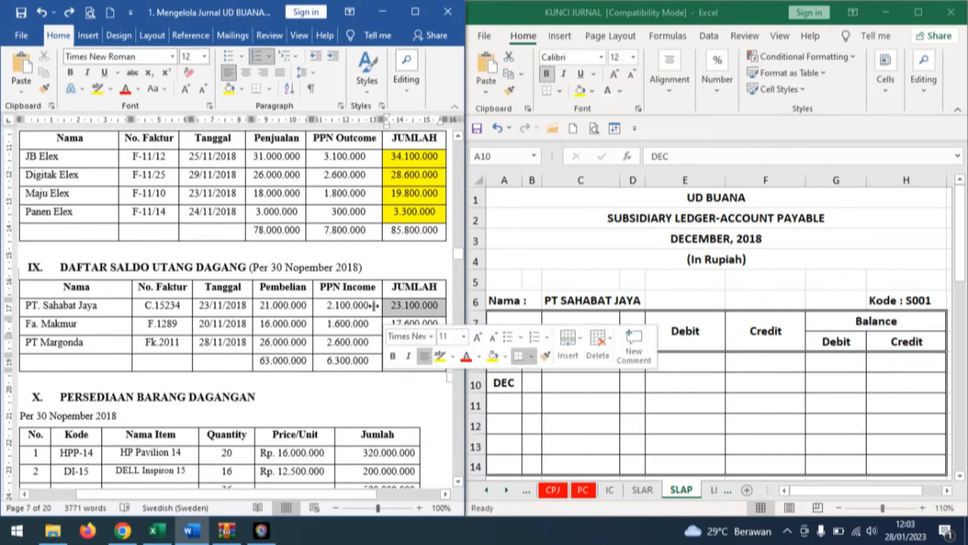
left_click(228, 90)
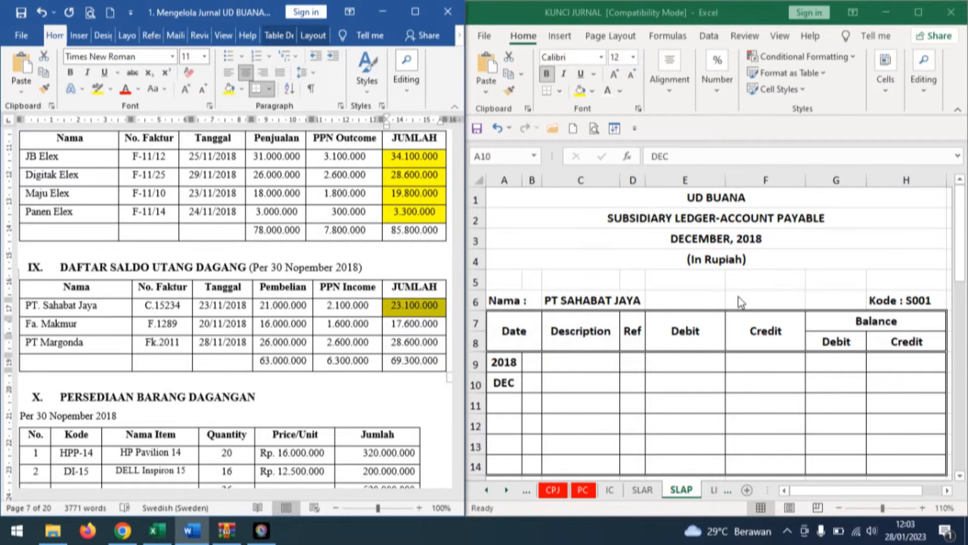
In the SLAP sheet's PT SAHABAT JAYA ledger, reveal the December opening entry in black font: day 1, Balance, √, credit balance 23.100.000.
left_click(532, 383)
type("1")
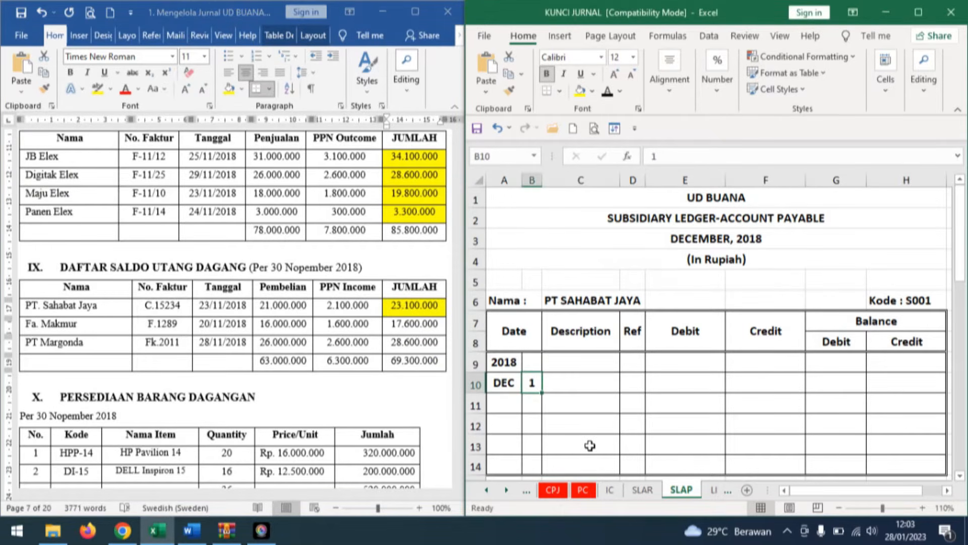
left_click(588, 382)
type("Balance")
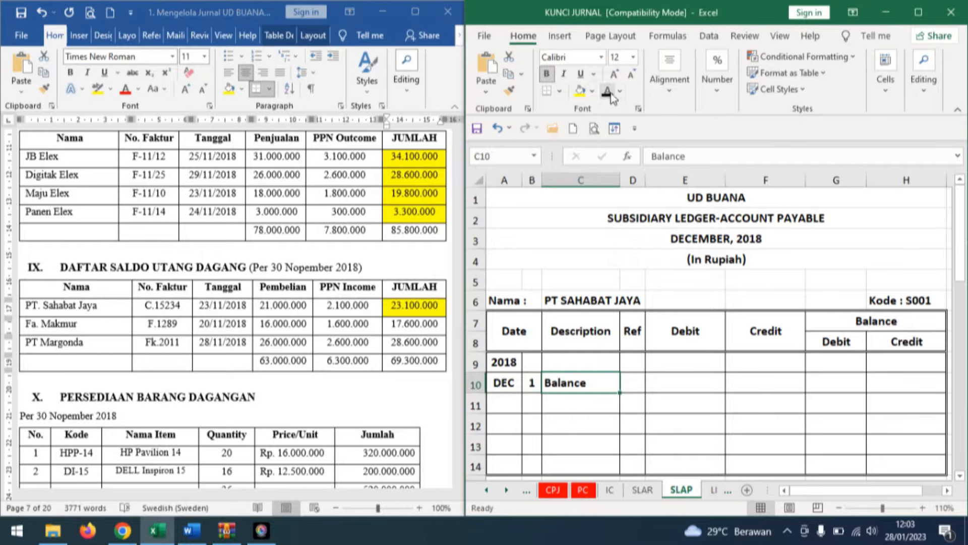
left_click(641, 386)
left_click(607, 91)
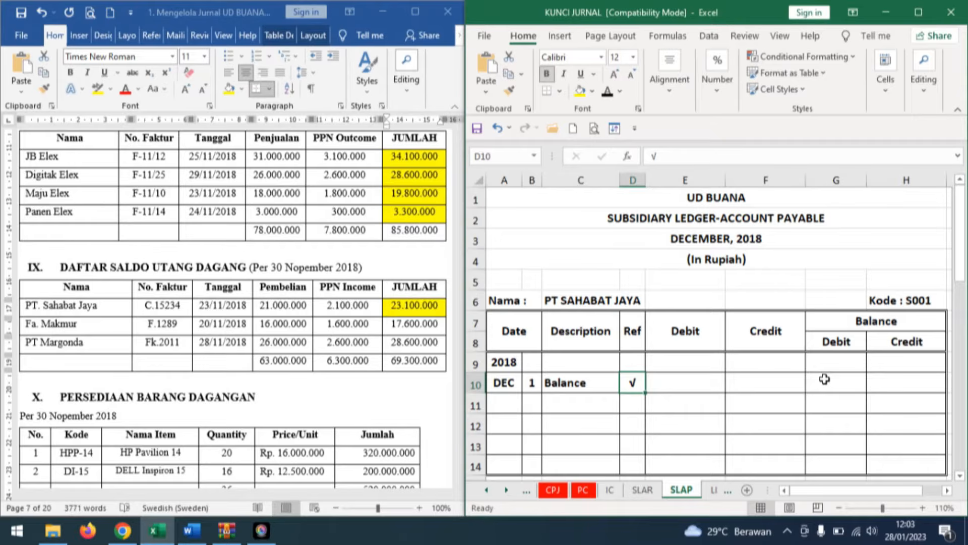
left_click(917, 384)
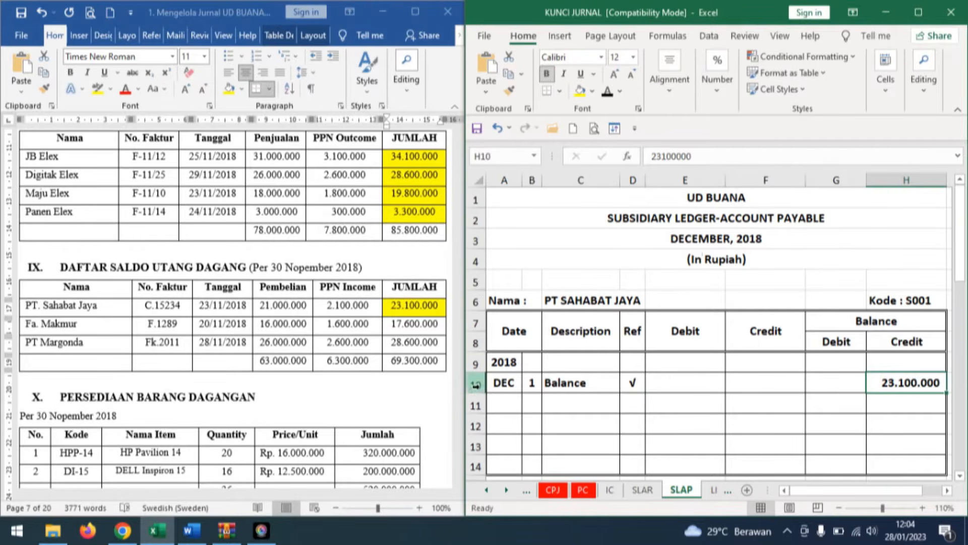
Shade Fa. Makmur's JUMLAH cell, 17.600.000, yellow in the Word document's section IX payables table.
left_click(382, 344)
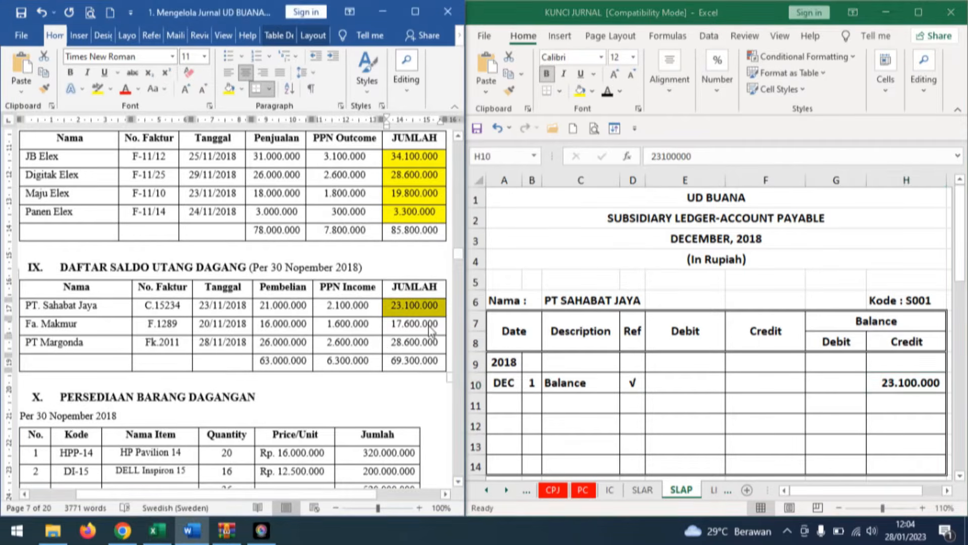
left_click(386, 326)
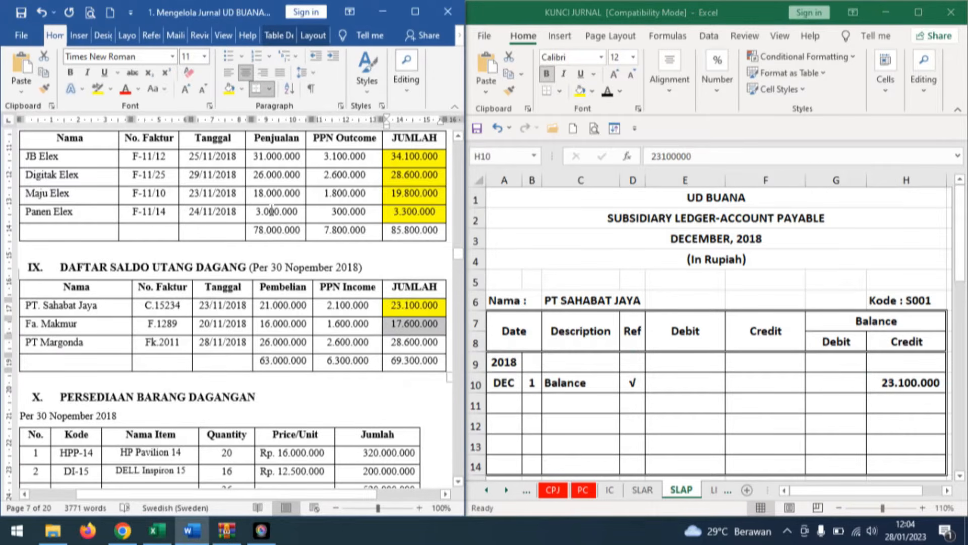
left_click(230, 89)
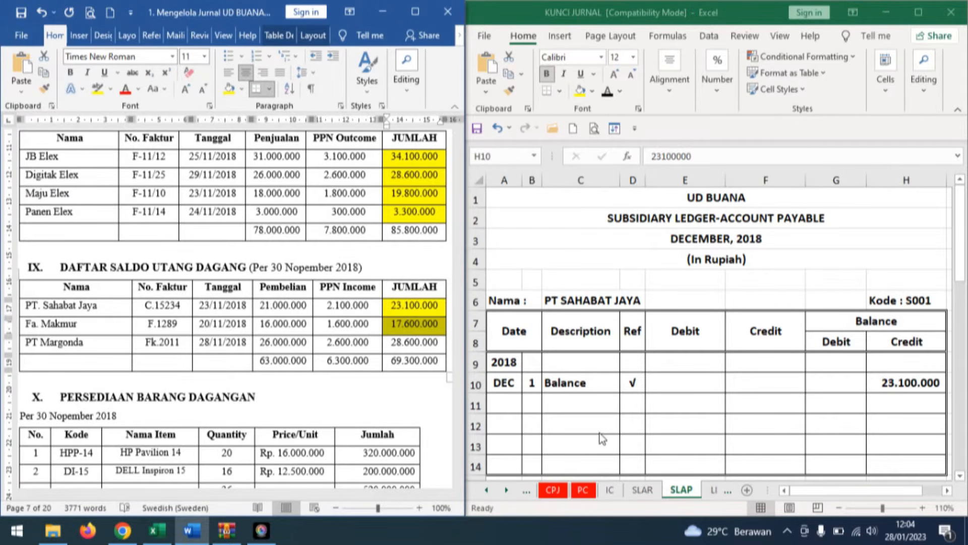
In the SLAP sheet's Fa. MAKMUR ledger, reveal the December opening entry in black font: day 1, Balance, √, credit balance 17.600.000.
scroll(739, 372, "down", 4)
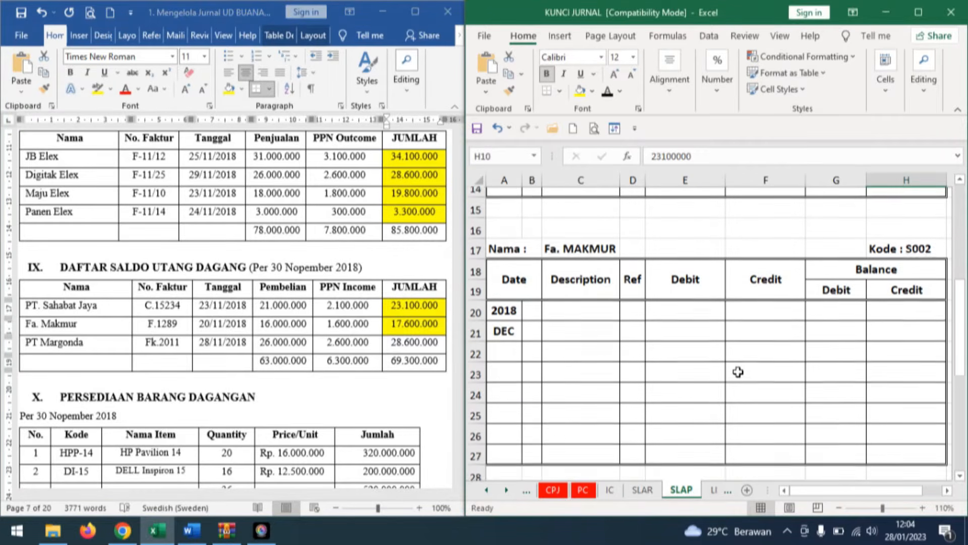
left_click(531, 362)
left_click(584, 359)
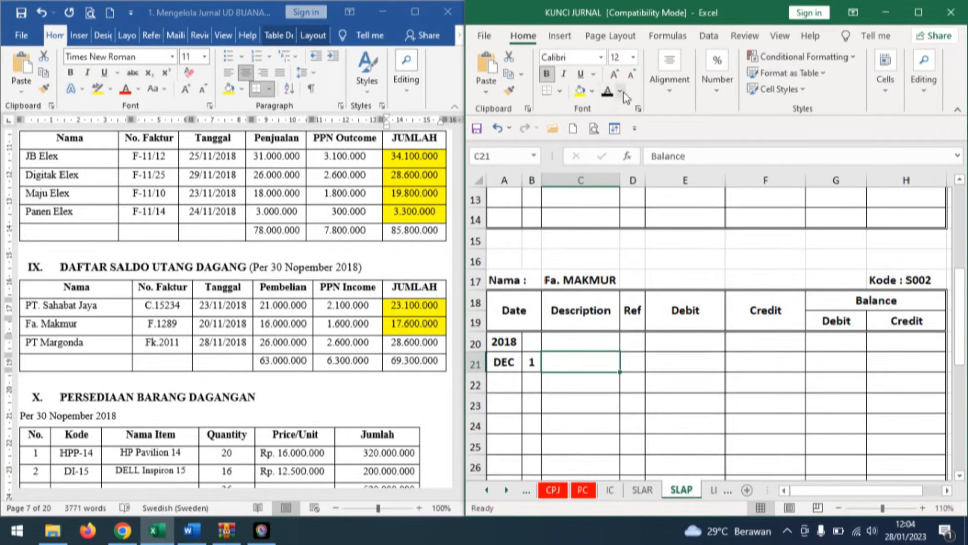
left_click(608, 92)
left_click(632, 363)
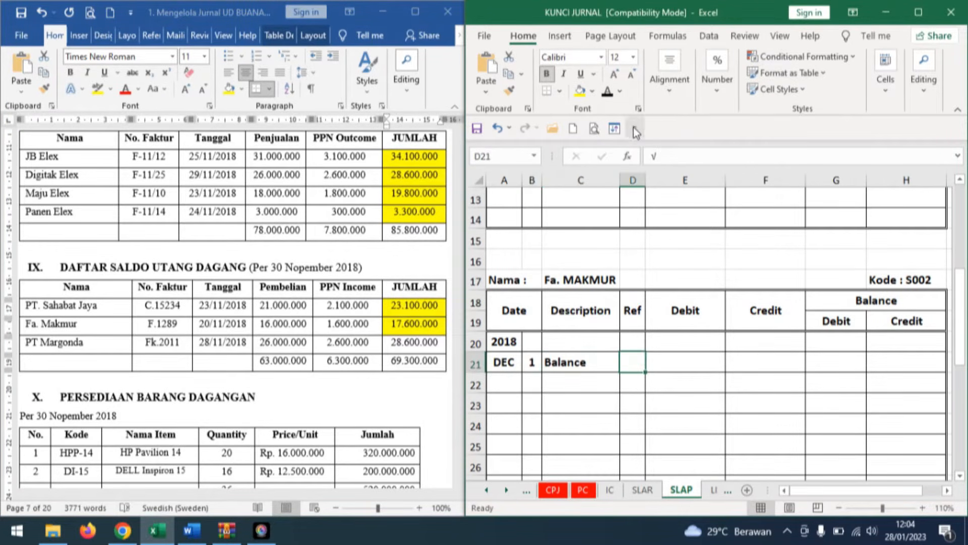
left_click(609, 94)
left_click(910, 363)
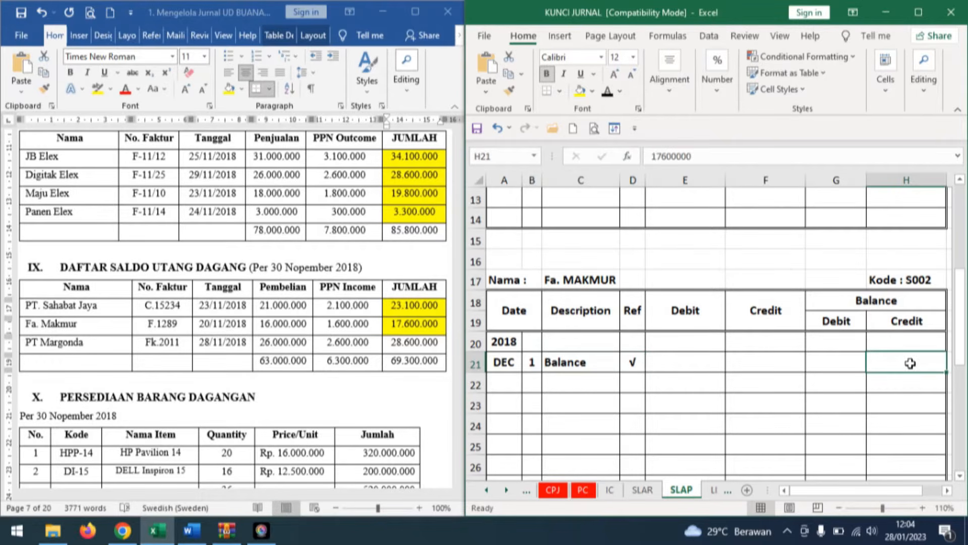
left_click(608, 93)
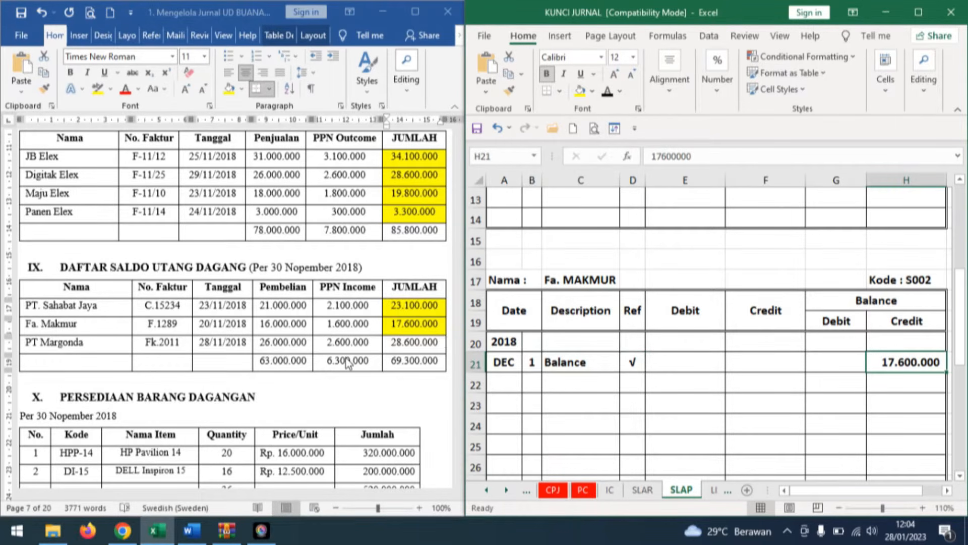
Shade PT Margonda's JUMLAH cell, 28.600.000, yellow in the Word document's section IX payables table.
left_click(414, 342)
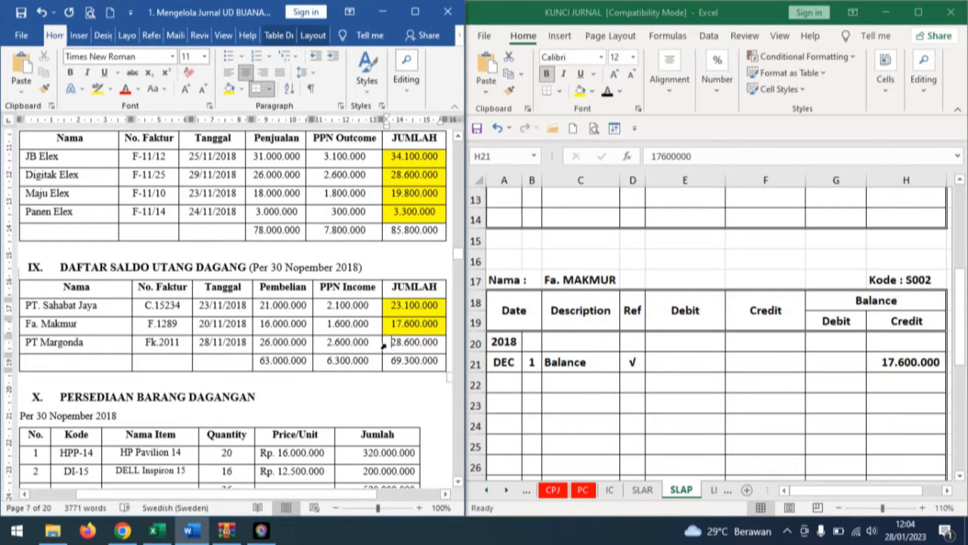
left_click(383, 346)
left_click(230, 89)
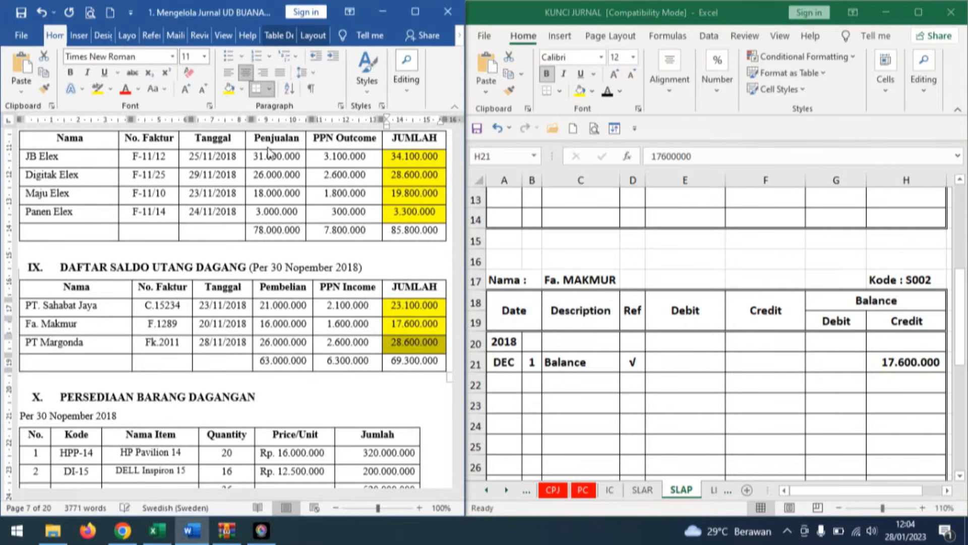
In the SLAP sheet's PT MARGONDA ledger, reveal the December opening entry in black font: day 1, Balance, credit balance 28.600.000.
scroll(613, 373, "down", 5)
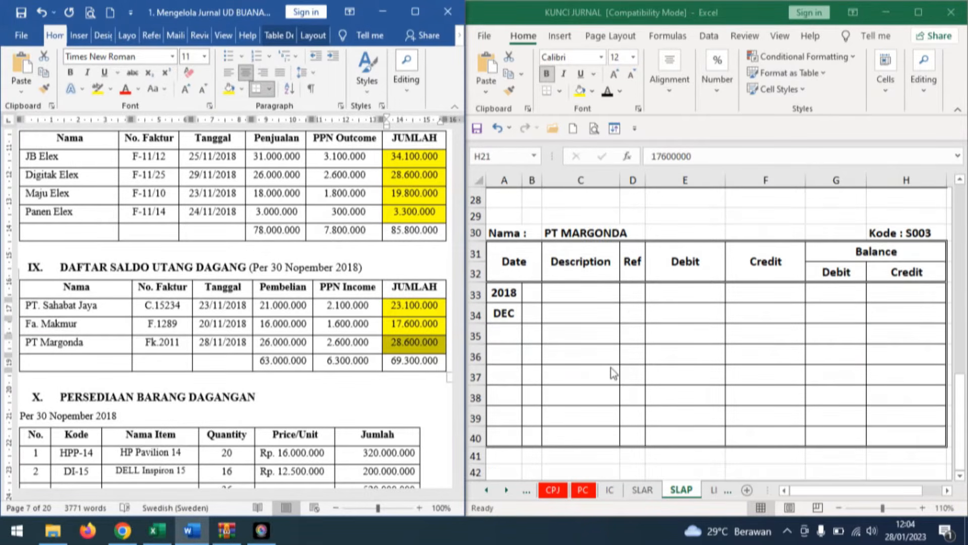
left_click(532, 315)
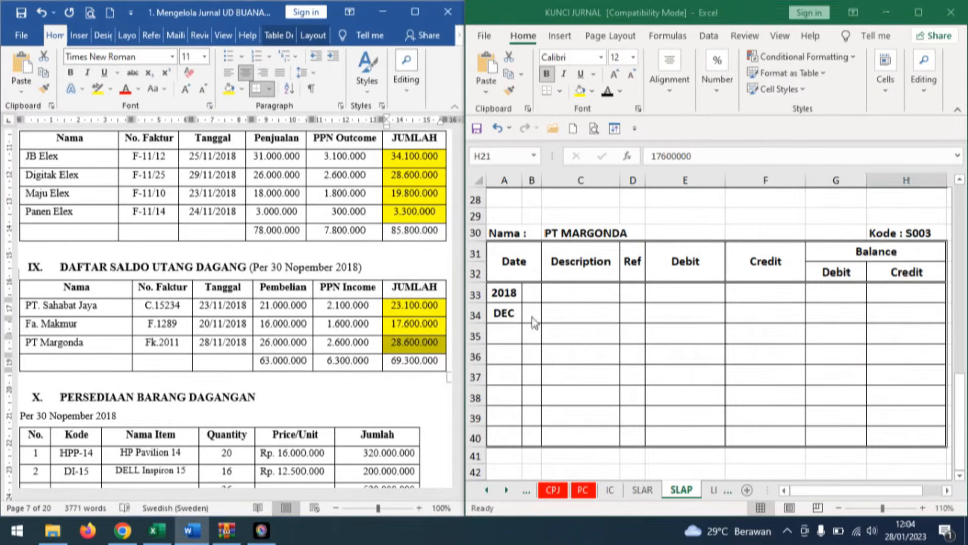
left_click(607, 92)
left_click(585, 310)
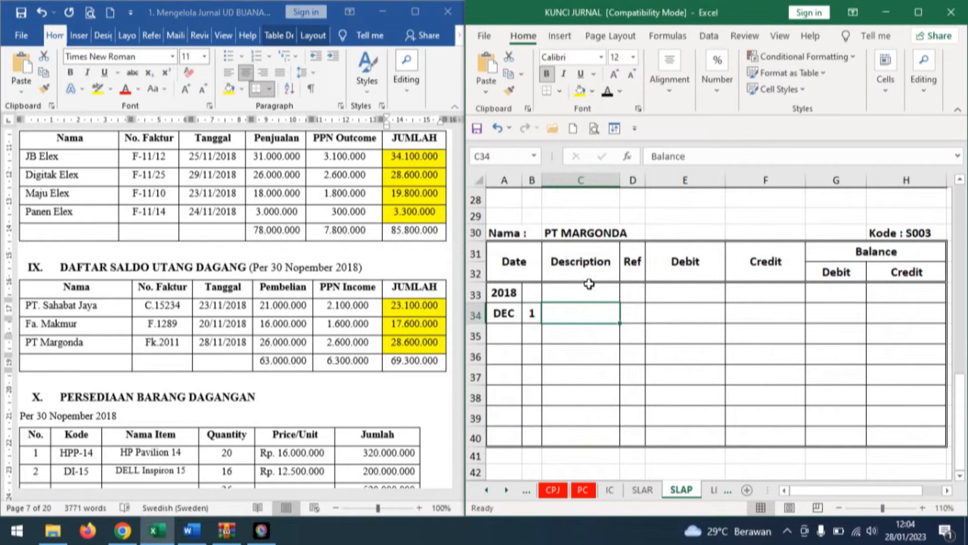
left_click(608, 93)
left_click(923, 314)
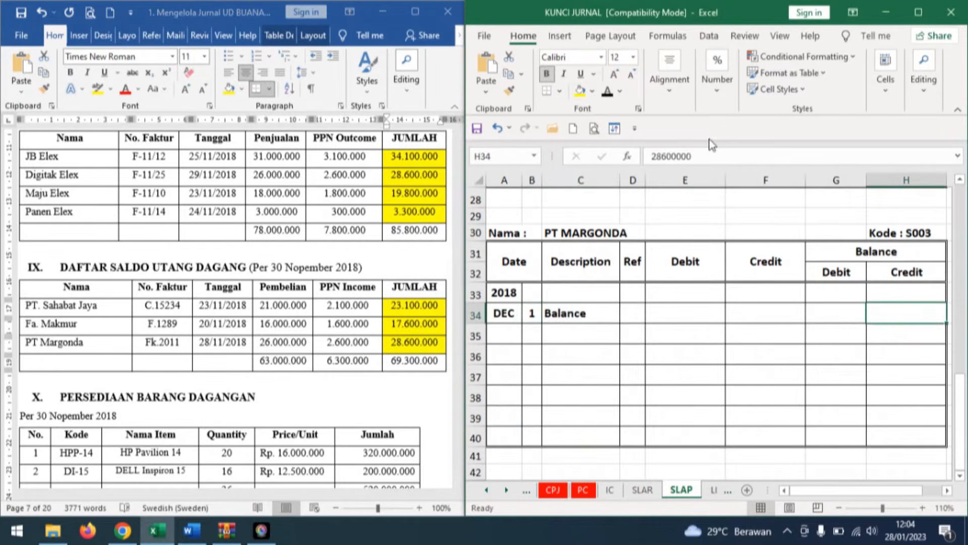
left_click(608, 92)
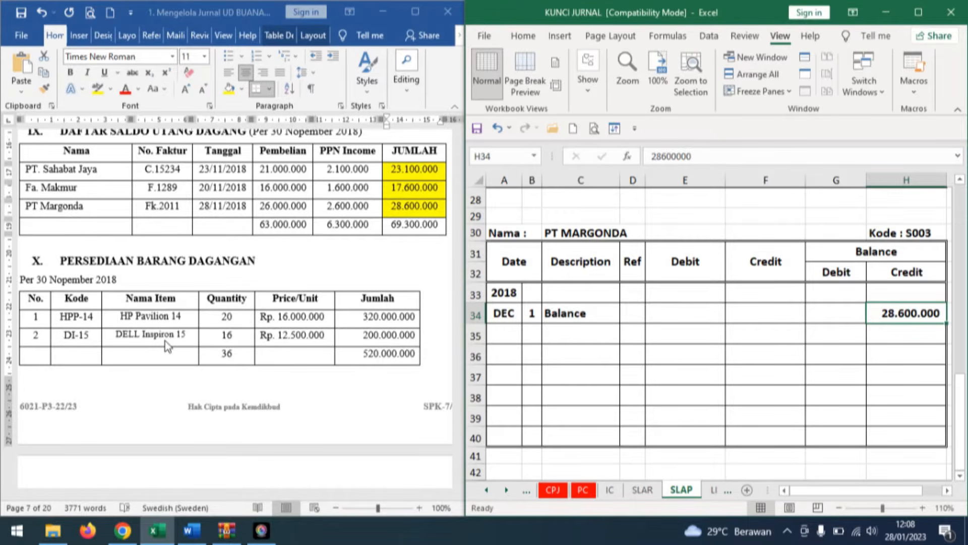
Open the workbook's IC sheet and shade HP Pavilion 14's Quantity, Price/Unit and Jumlah cells yellow in the Word document's section X table.
left_click(610, 490)
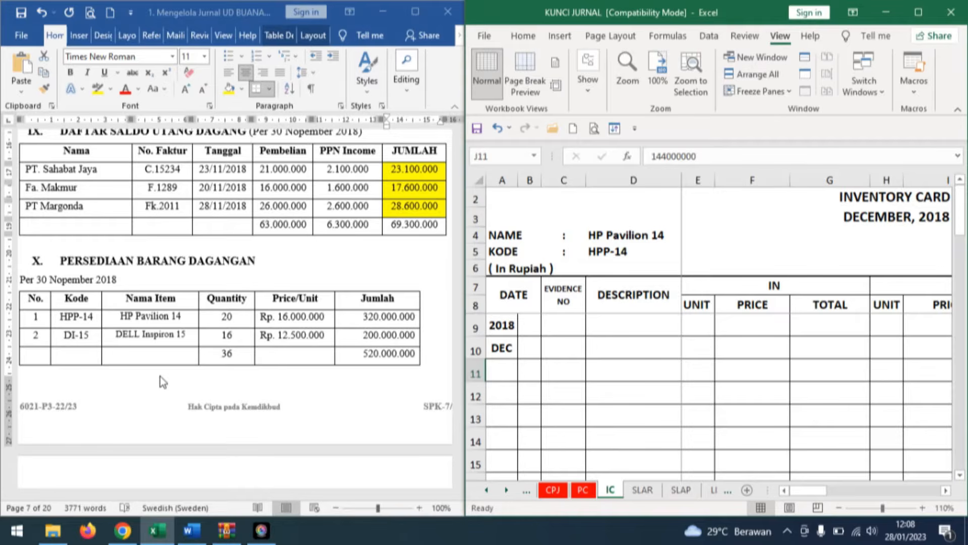
left_click(216, 317)
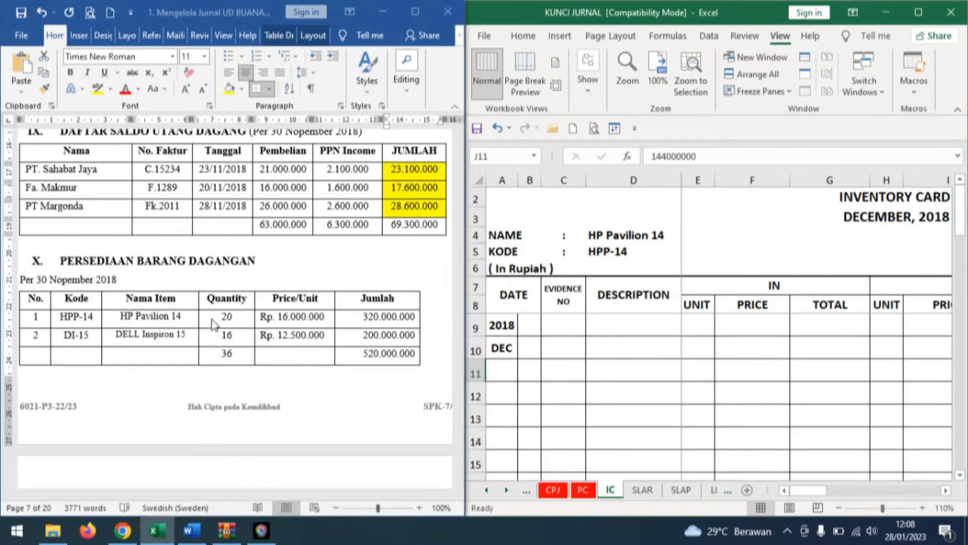
left_click_drag(227, 317, 361, 317)
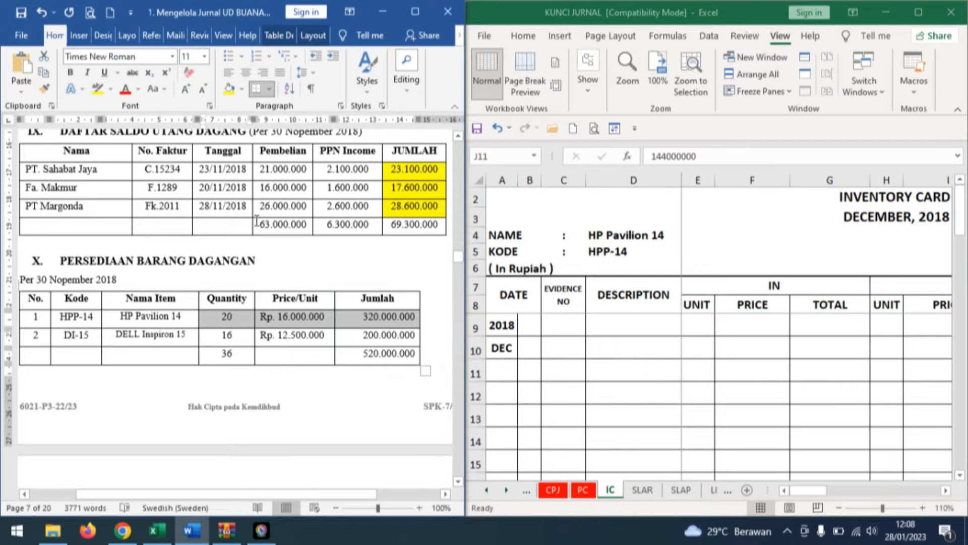
left_click(229, 88)
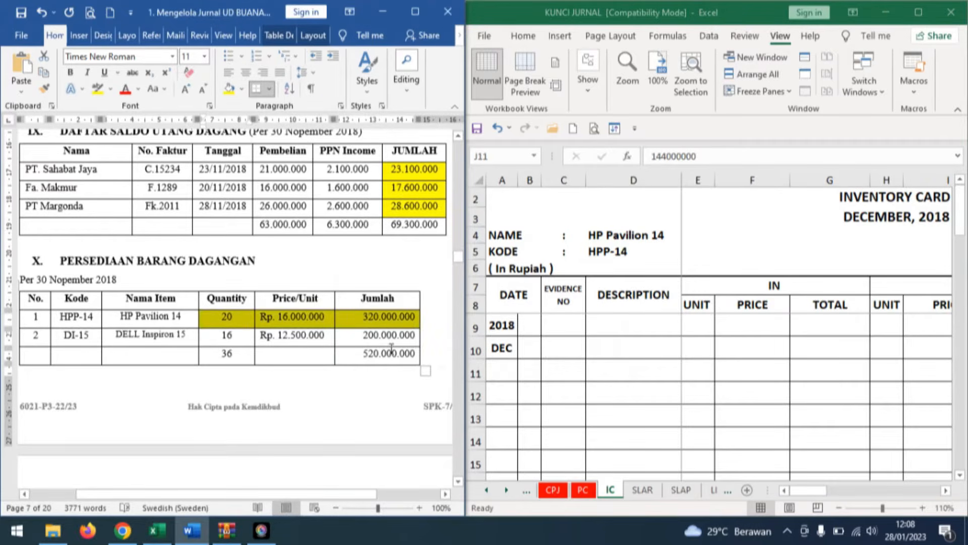
left_click(356, 359)
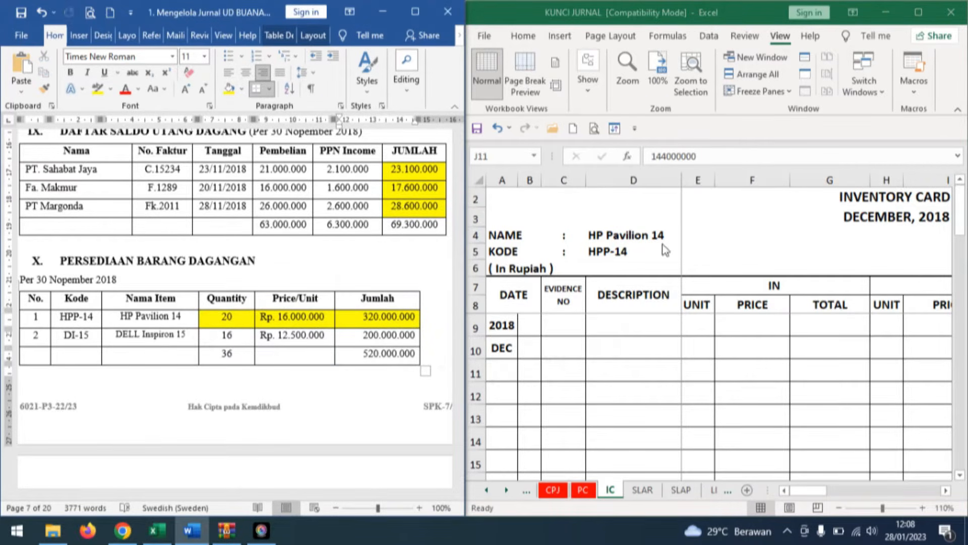
In the HP Pavilion 14 inventory card, show December day 1 and the description Saldo in black font.
left_click(531, 348)
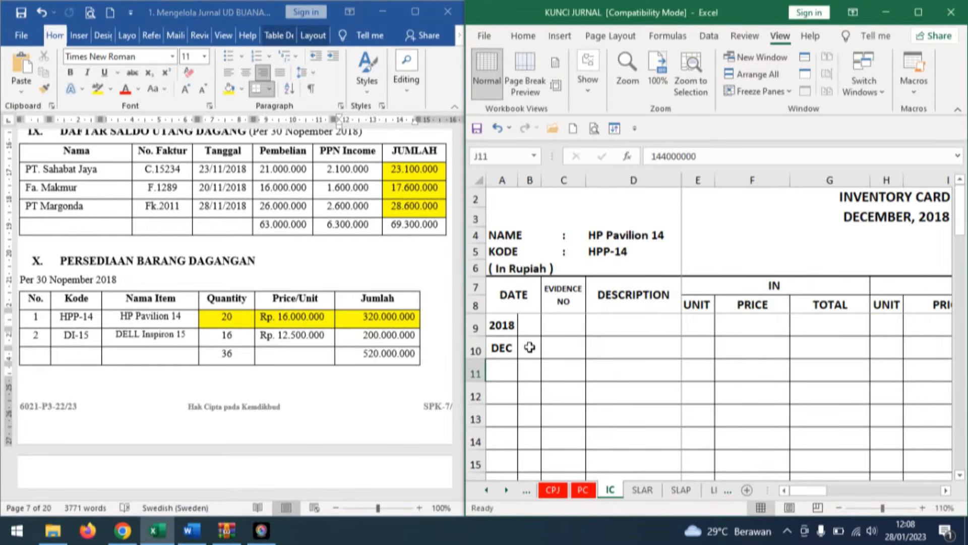
type("1")
left_click(635, 347)
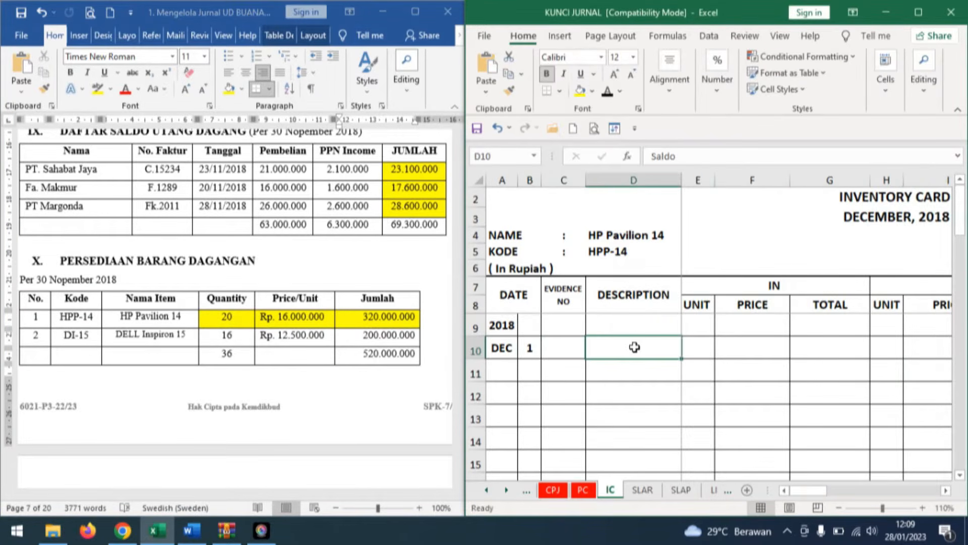
left_click(607, 92)
Reveal the HP Pavilion 14 card's opening balance in black font: unit 20, price 16.000.000, total 320.000.000.
left_click(945, 490)
left_click(945, 490)
left_click(945, 491)
left_click(945, 491)
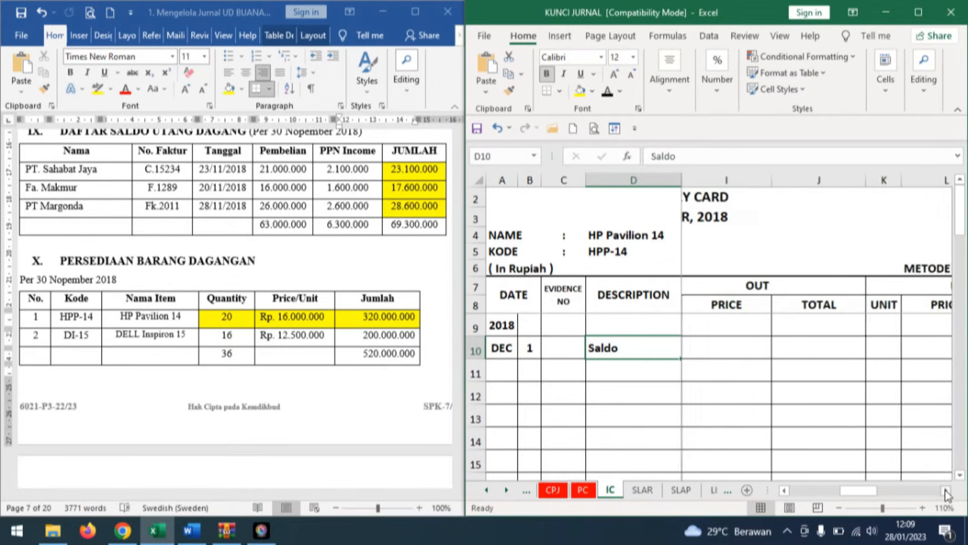
left_click(945, 490)
left_click(945, 490)
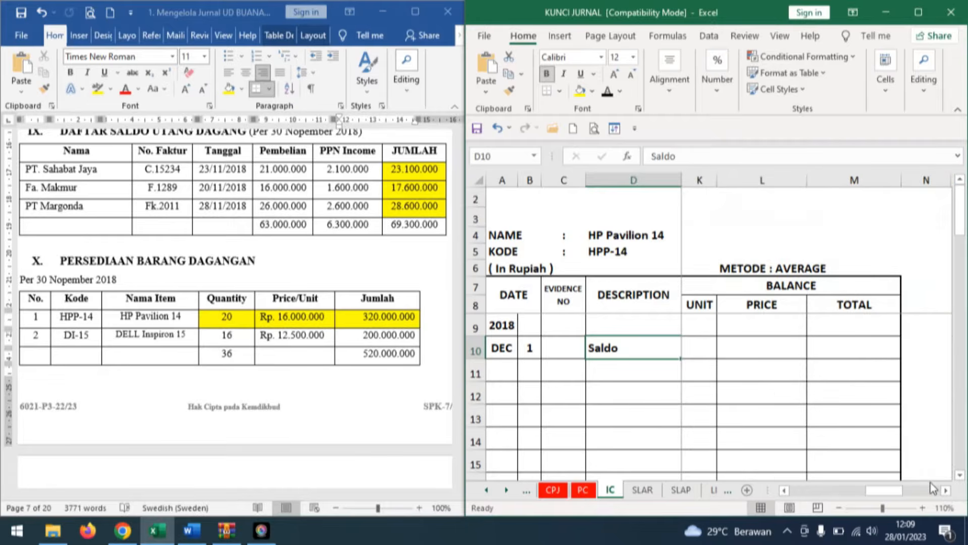
left_click(693, 350)
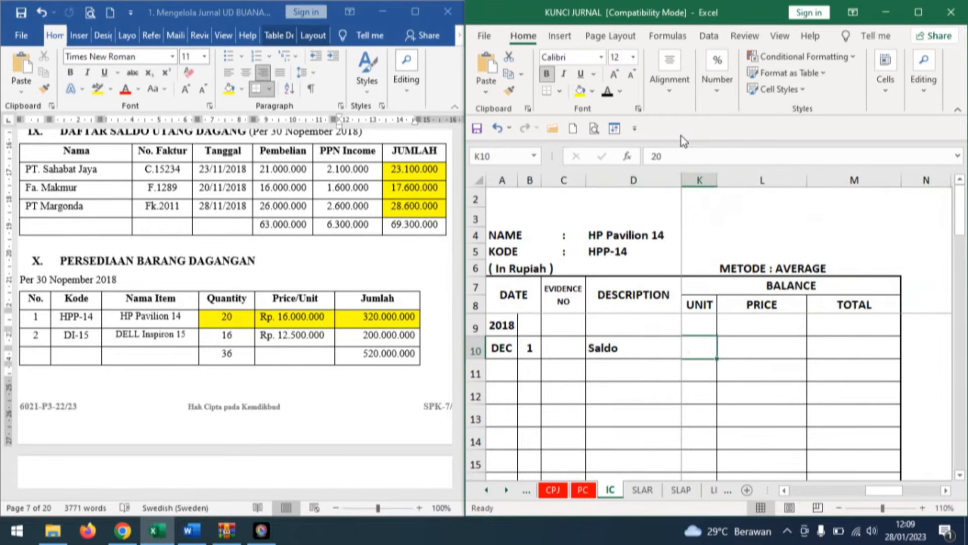
left_click(607, 91)
left_click(759, 348)
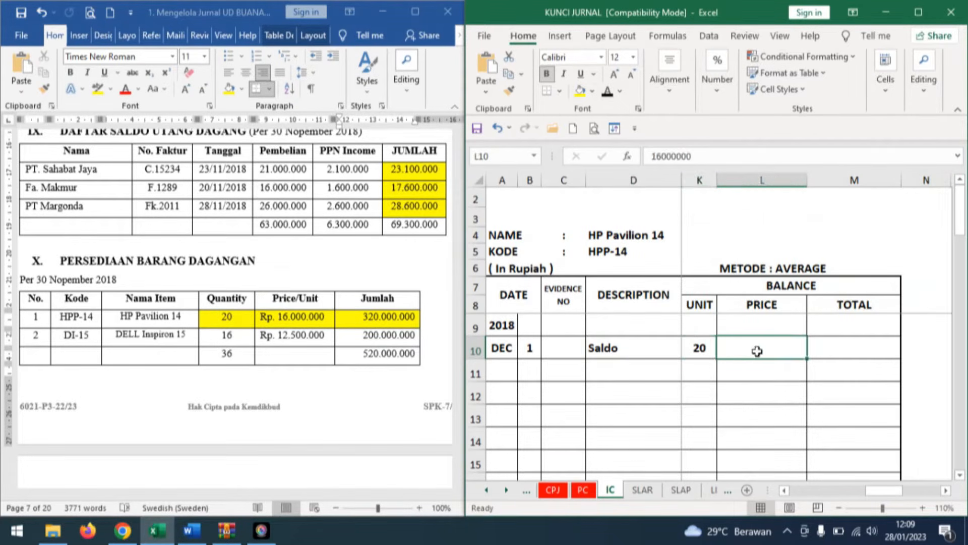
left_click(607, 91)
left_click(853, 346)
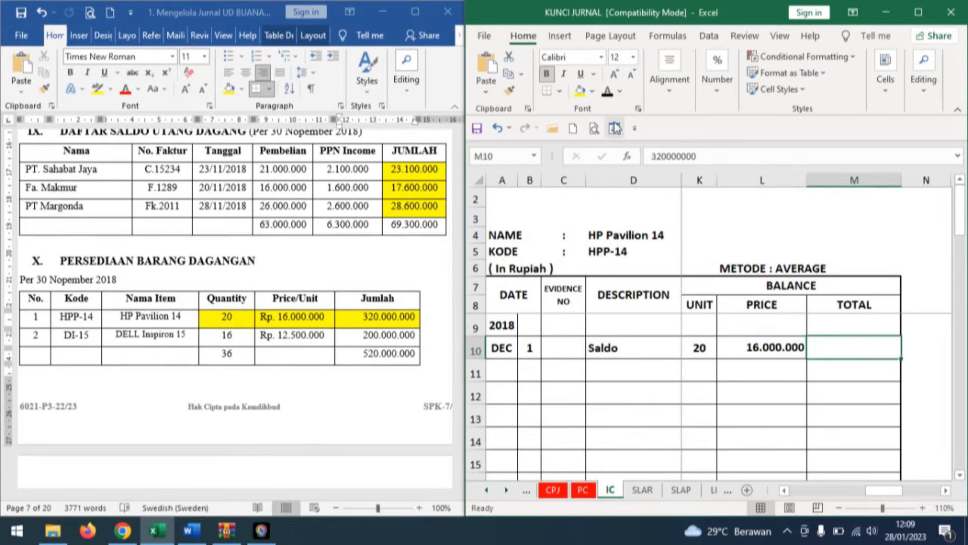
left_click(607, 93)
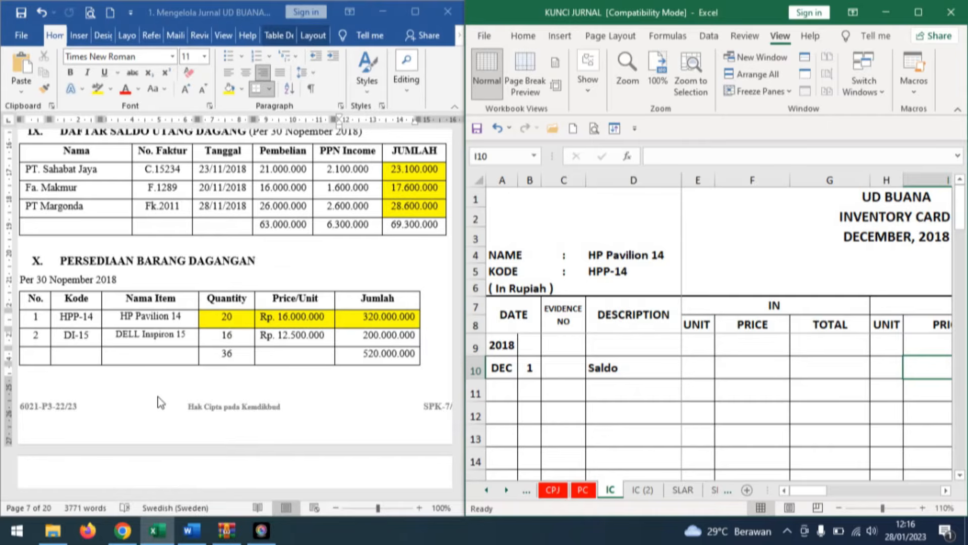
Open the IC (2) sheet and show December day 1 and the description Saldo in black font on the DELL Inspiron 15 card.
left_click(641, 489)
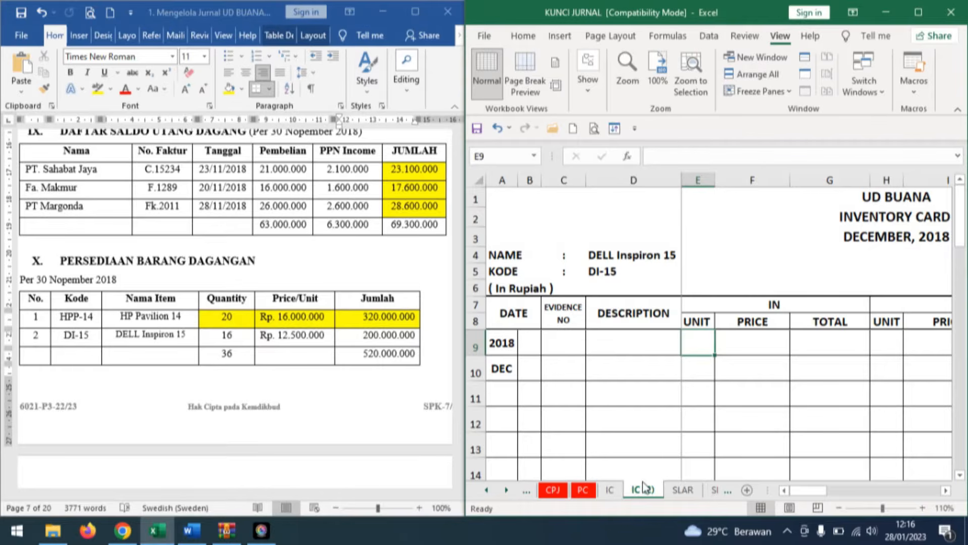
left_click(529, 370)
left_click(523, 36)
left_click(608, 92)
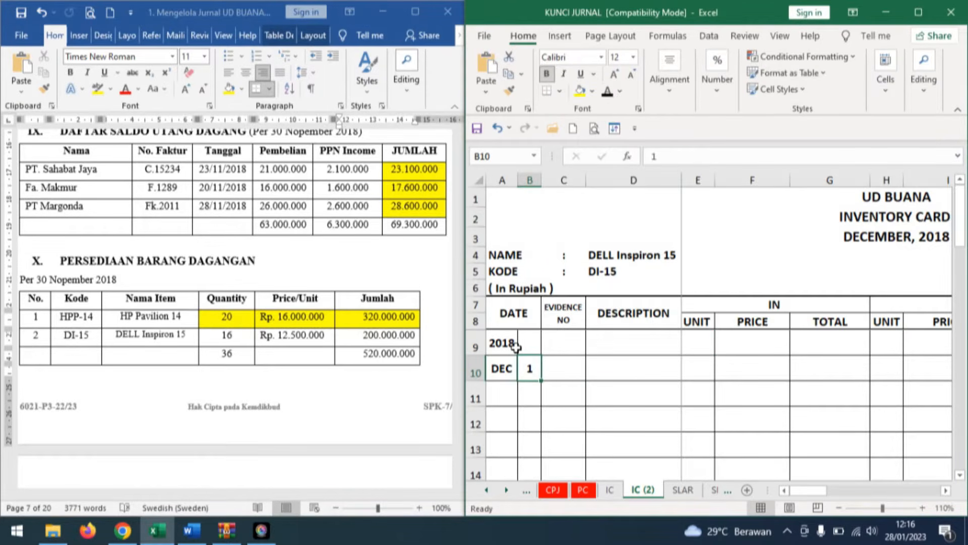
left_click(643, 370)
left_click(608, 91)
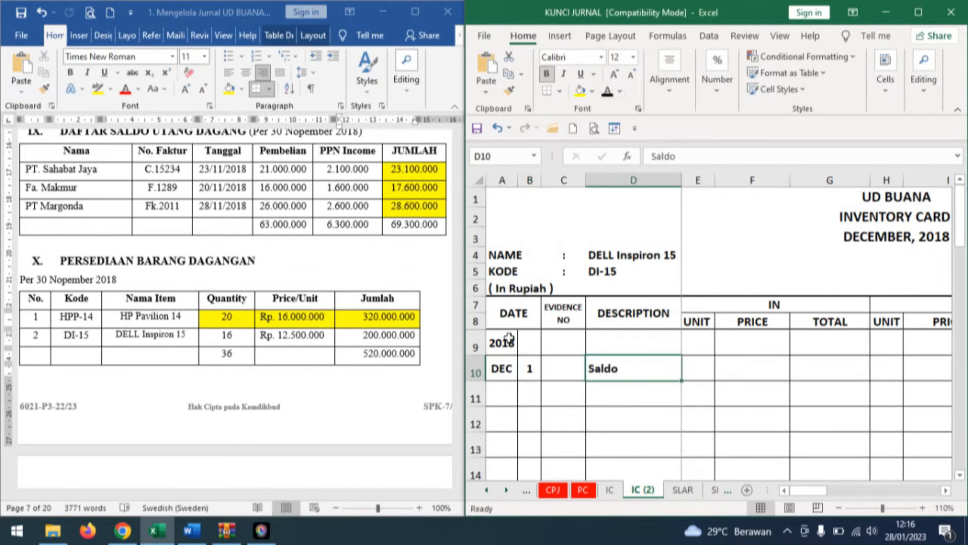
Reveal the DELL Inspiron 15 card's opening balance in black font: unit 16, price 12.500.000, total 200.000.000.
left_click(945, 491)
left_click(946, 490)
left_click(946, 490)
left_click(946, 490)
left_click(946, 490)
left_click(947, 491)
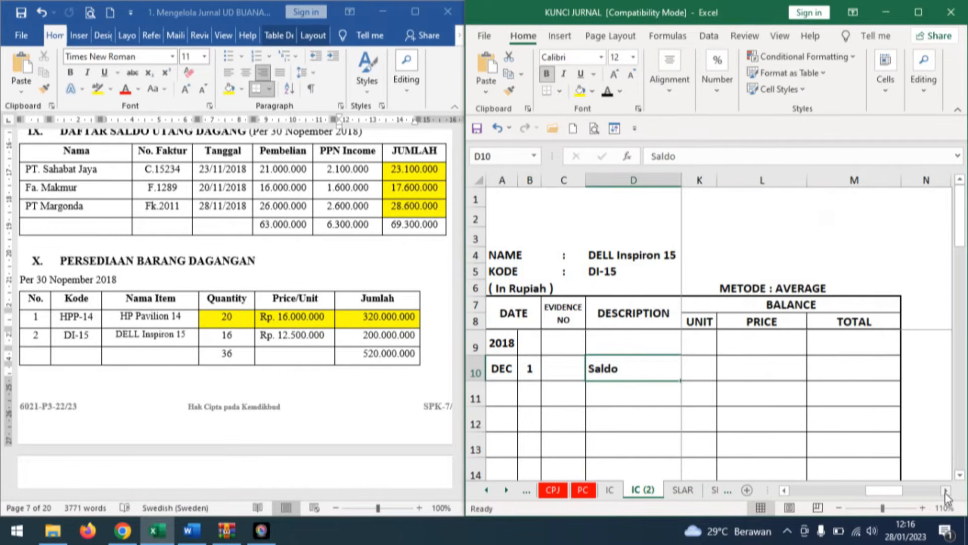
left_click(699, 367)
type("16")
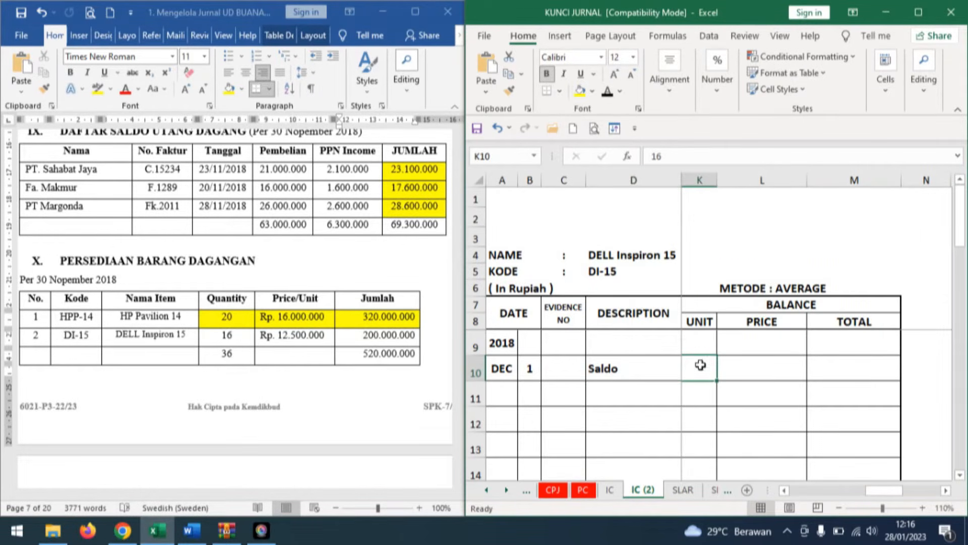
key("ctrl+Return")
left_click(778, 374)
key("F4")
left_click(848, 374)
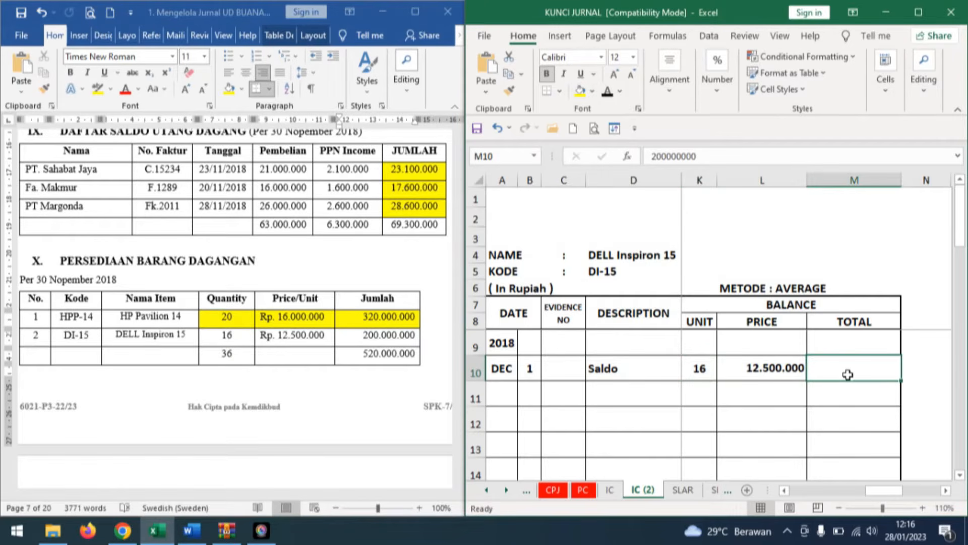
left_click(607, 92)
In the Word document's Dokumen Transaksi No 1, highlight "November 2018" in the Keterangan row yellow.
left_click(368, 410)
scroll(368, 411, "down", 5)
scroll(367, 408, "down", 5)
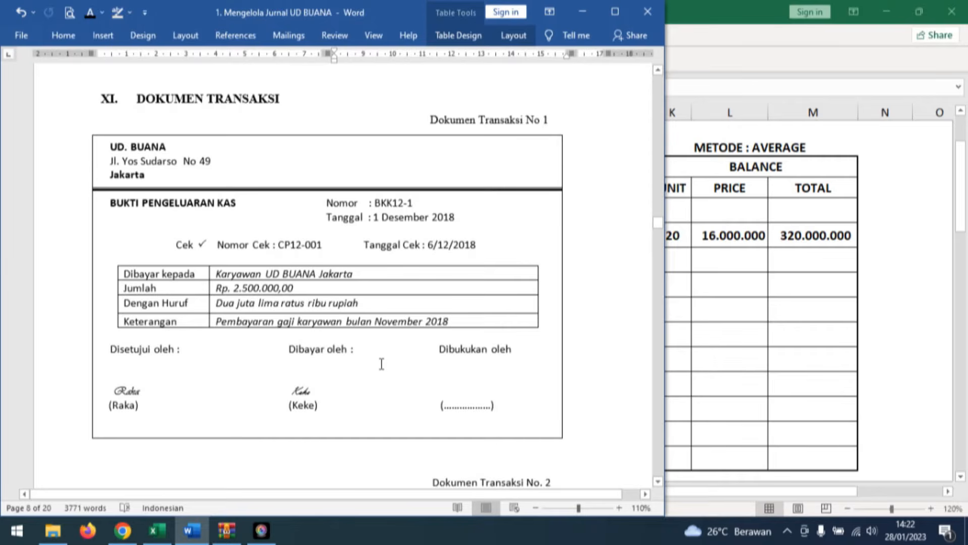
left_click_drag(448, 321, 374, 321)
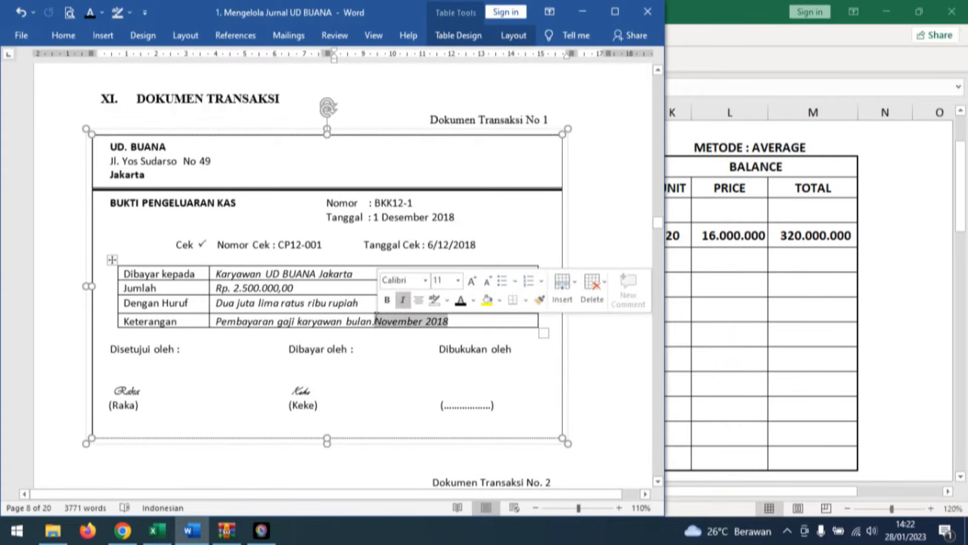
left_click(130, 13)
left_click(121, 31)
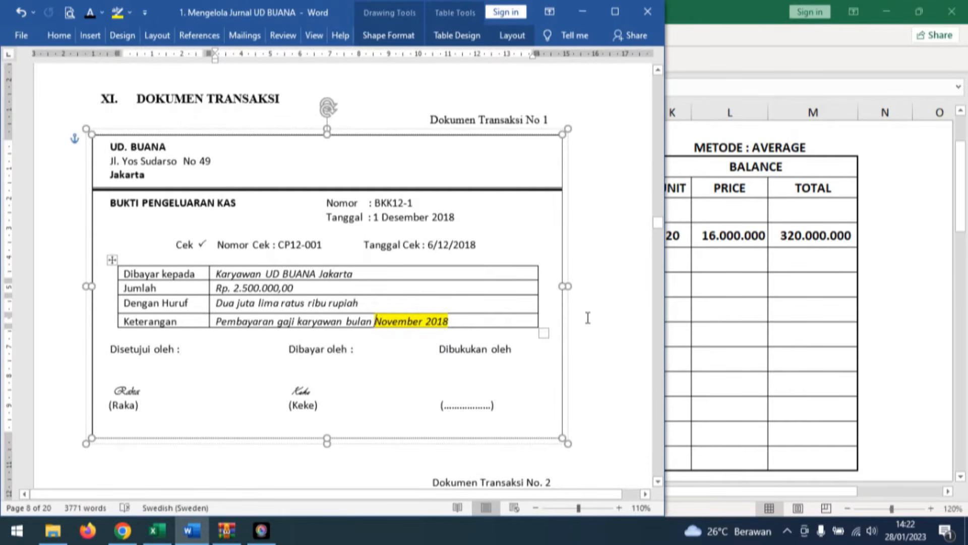
In the chart of accounts' Current Liabilities section, highlight the account name Expense Payable yellow.
left_click(393, 322)
left_click_drag(658, 223, 661, 147)
scroll(272, 338, "down", 2)
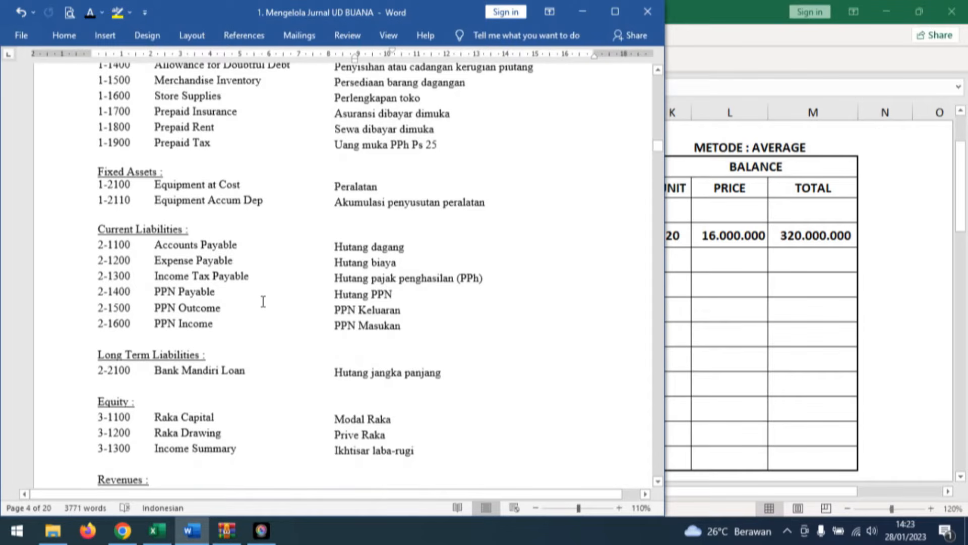
triple_click(209, 260)
left_click(117, 13)
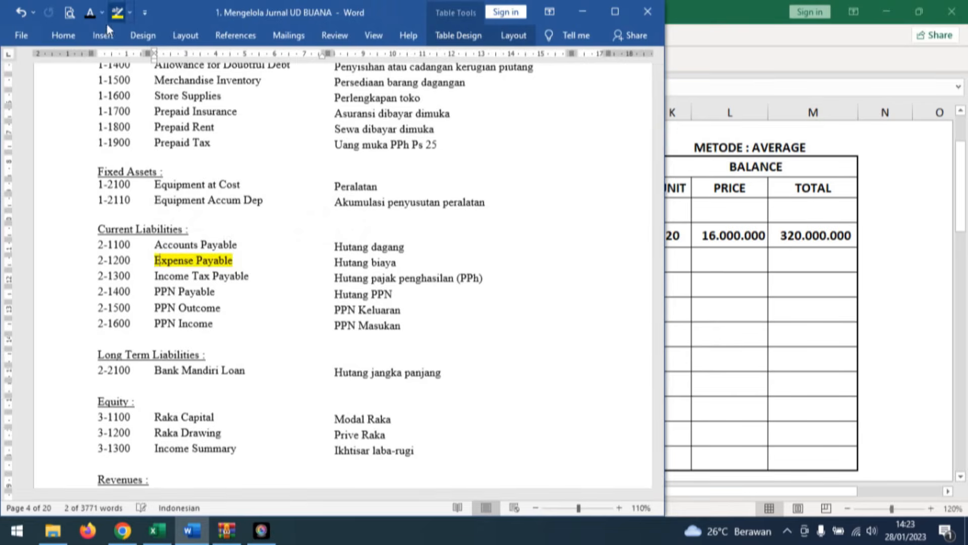
left_click(244, 273)
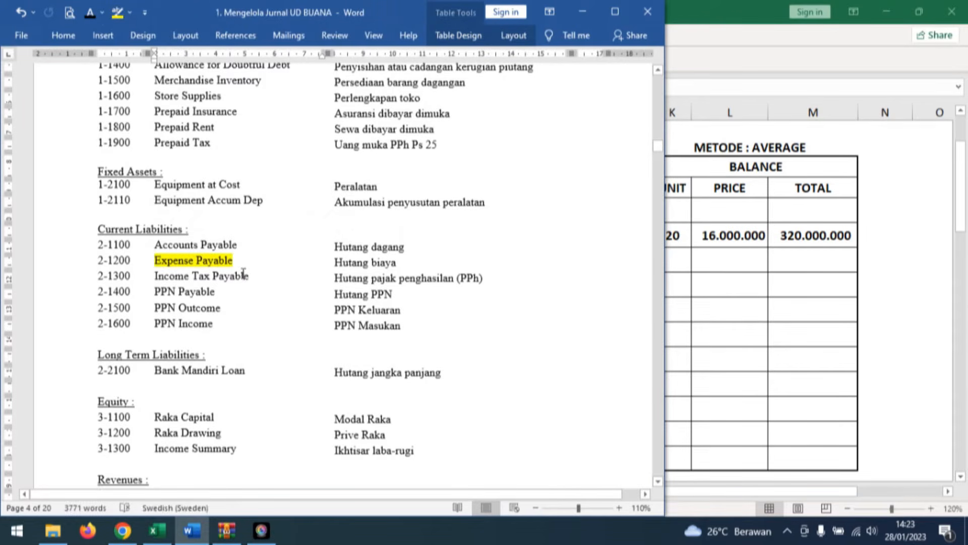
In Excel's CPJ sheet, reveal December day 1, evidence number BKK 12-1 and the description Pembayaran Gaji Bln Nopember in black font.
scroll(514, 214, "down", 15)
scroll(515, 215, "down", 1)
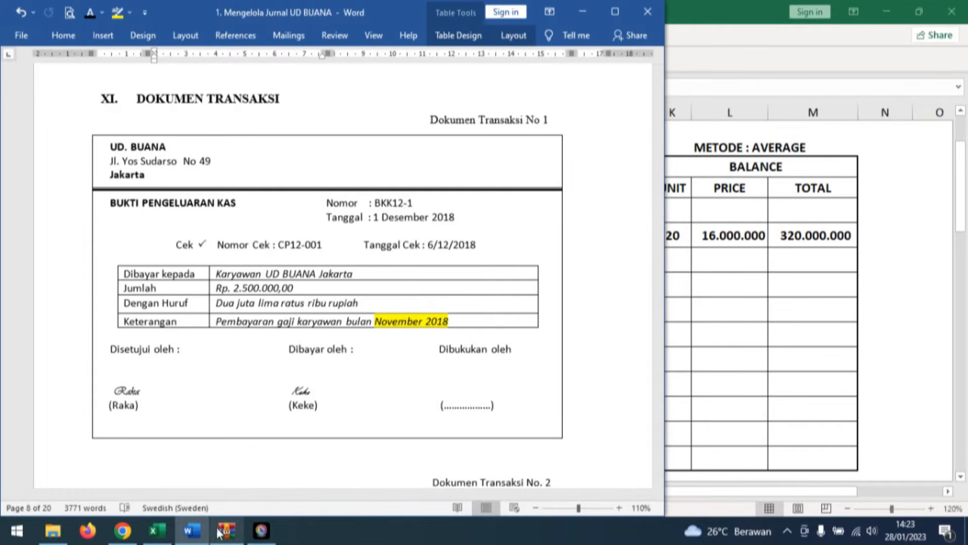
left_click(159, 538)
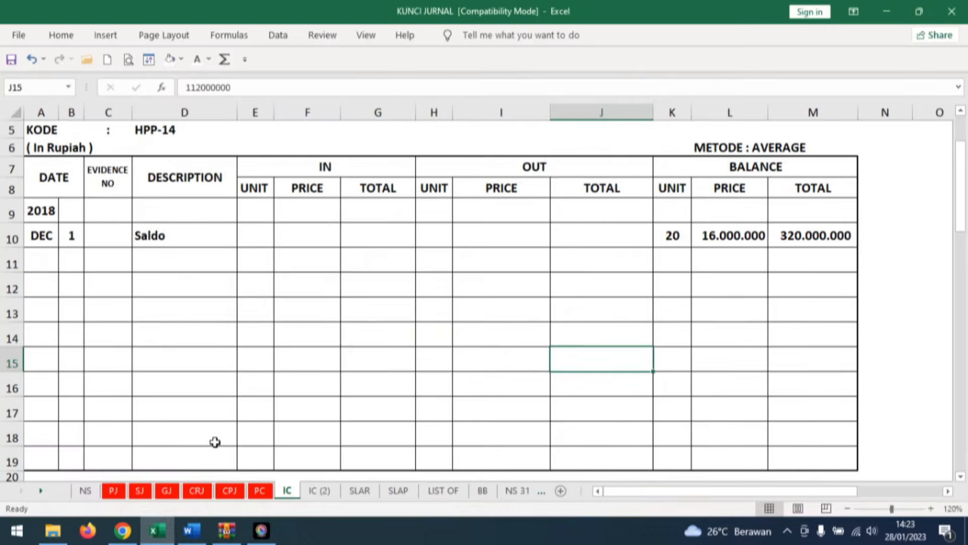
key("ctrl+Page_Up")
key("ctrl+Page_Up")
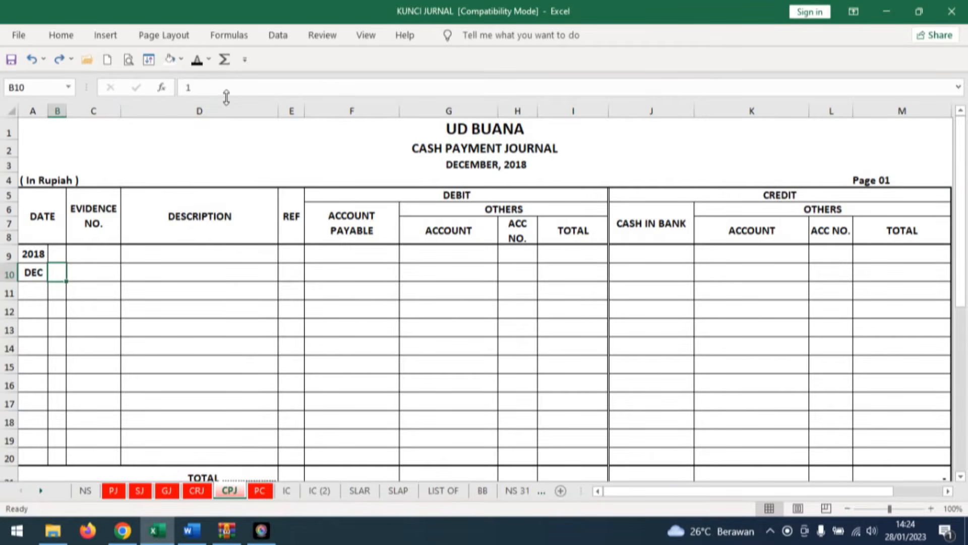
left_click(97, 271)
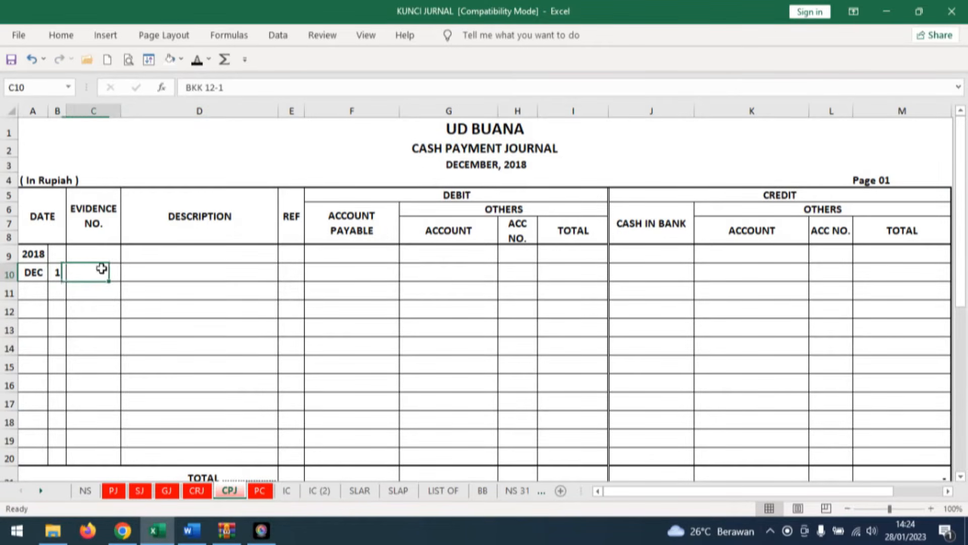
left_click(197, 534)
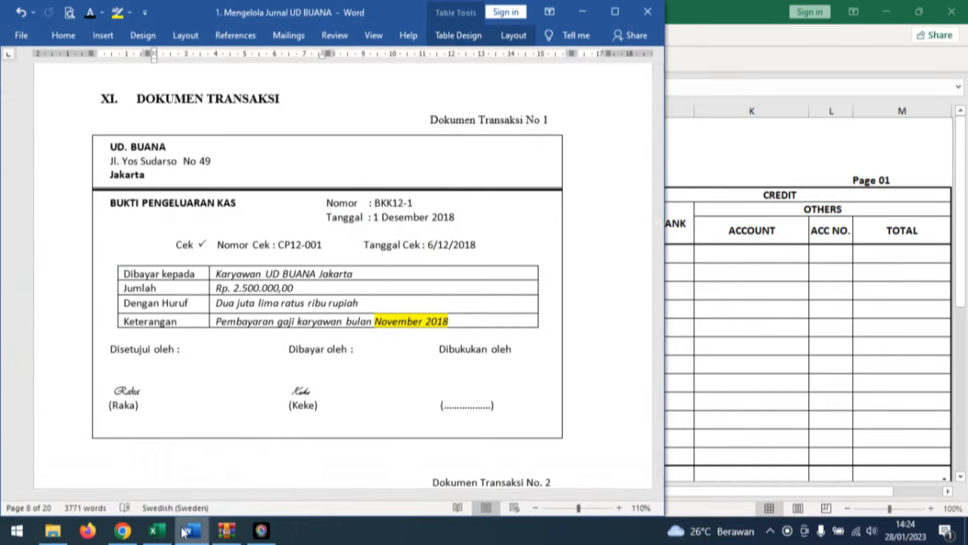
left_click(157, 530)
left_click(179, 271)
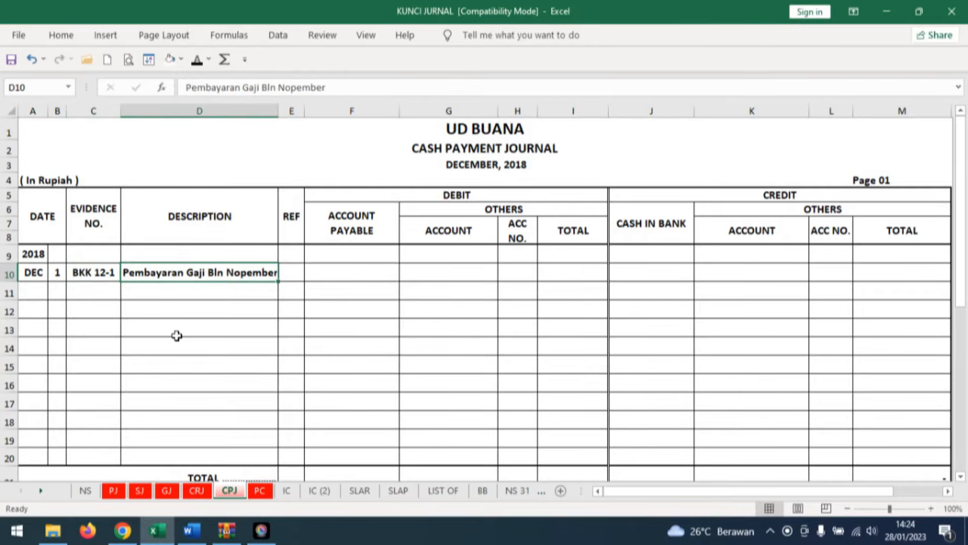
Reveal the BKK 12-1 entry's debit account Expense Payable, its total 2.500.000 and the Cash in Bank credit 2.500.000 in black font.
left_click(471, 272)
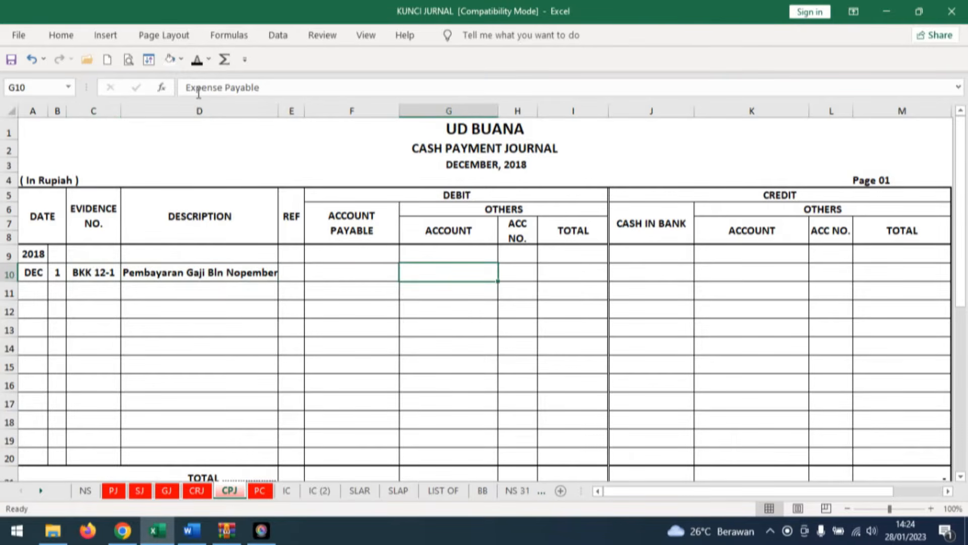
left_click(197, 63)
left_click(578, 273)
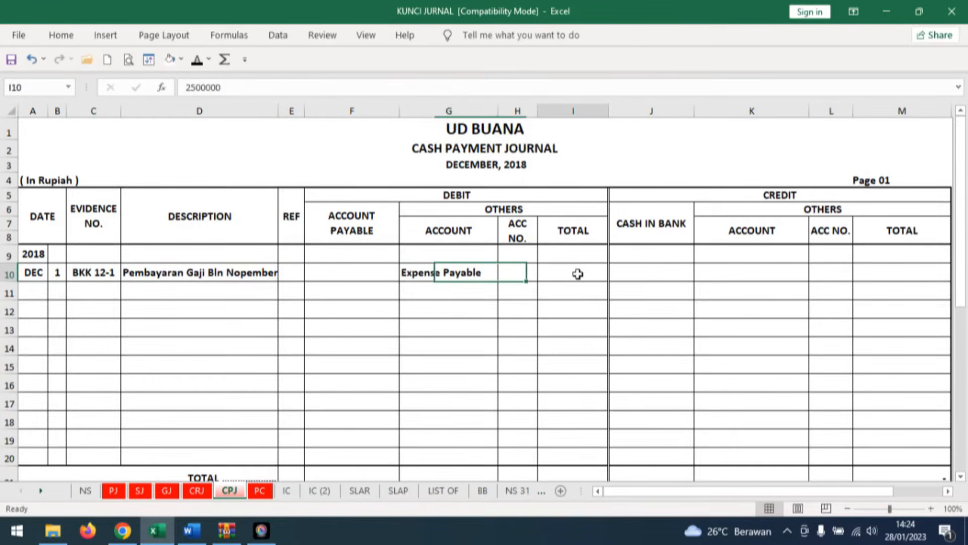
left_click(196, 59)
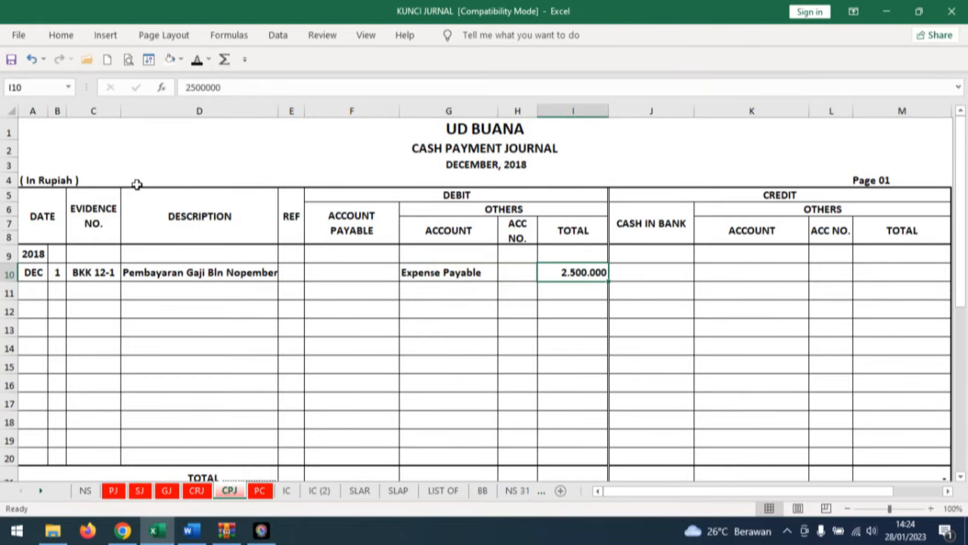
left_click(668, 273)
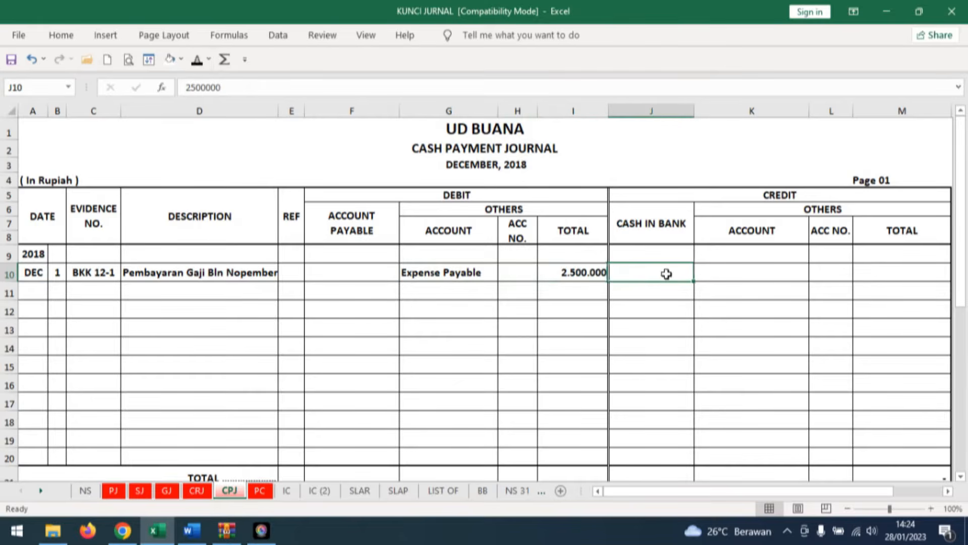
left_click(197, 61)
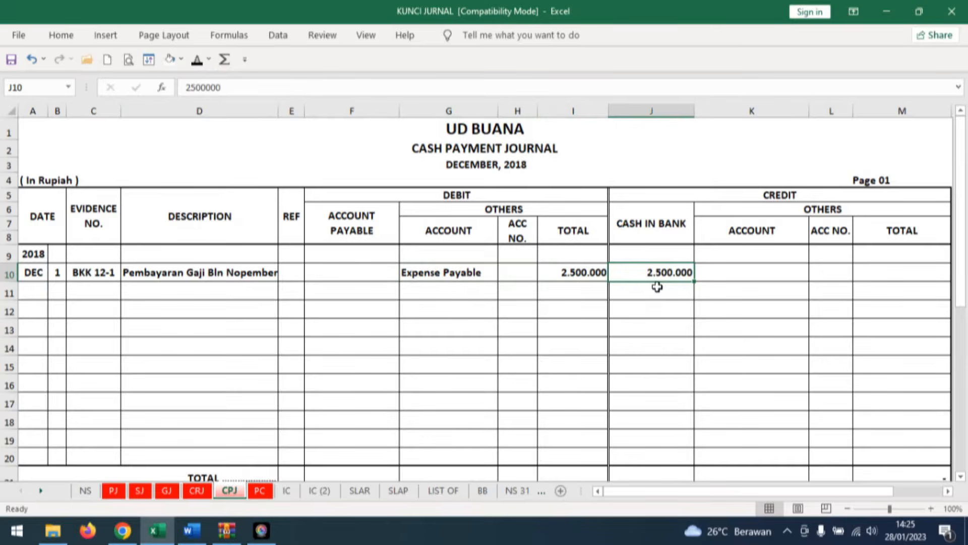
left_click(191, 530)
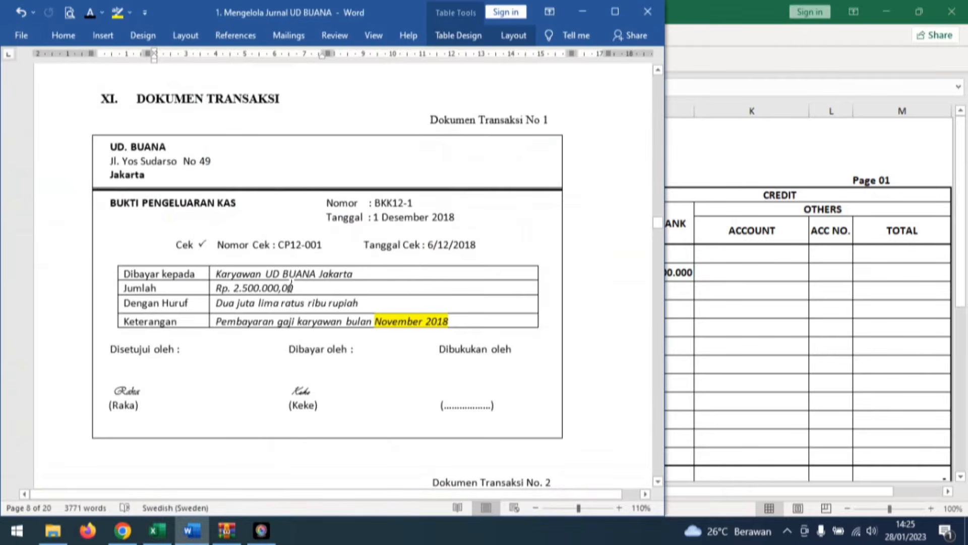
left_click(597, 372)
scroll(596, 372, "down", 10)
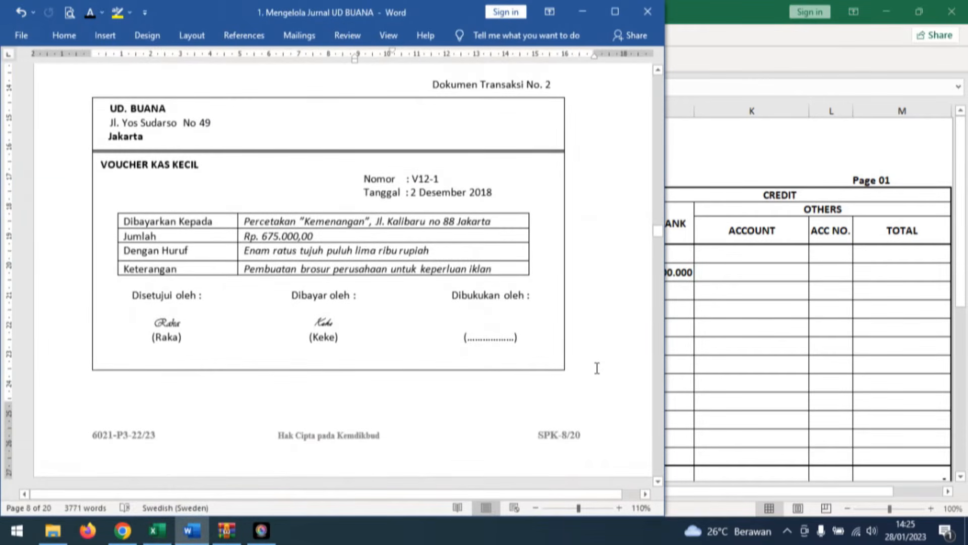
left_click(191, 137)
left_click(740, 362)
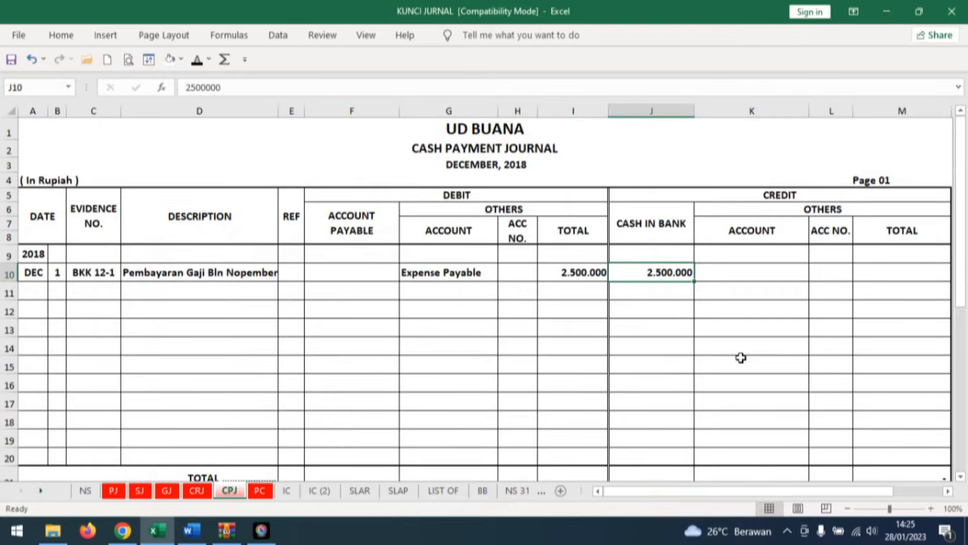
left_click(260, 490)
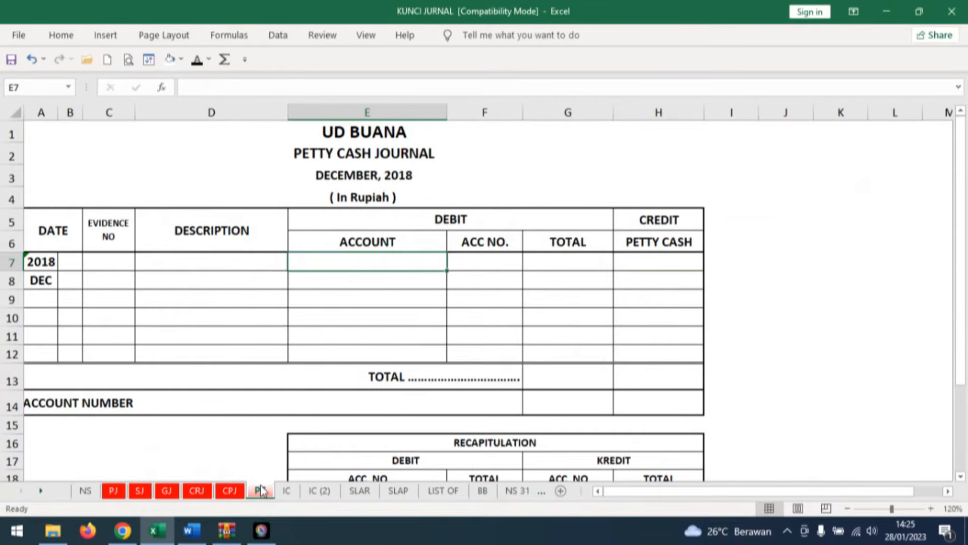
left_click(65, 277)
type("2")
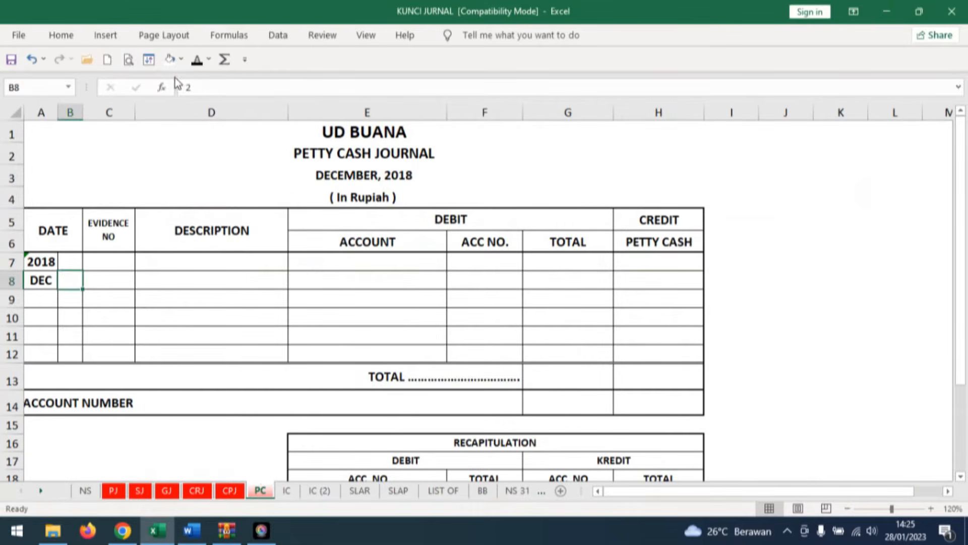
key("ctrl+Return")
left_click(125, 277)
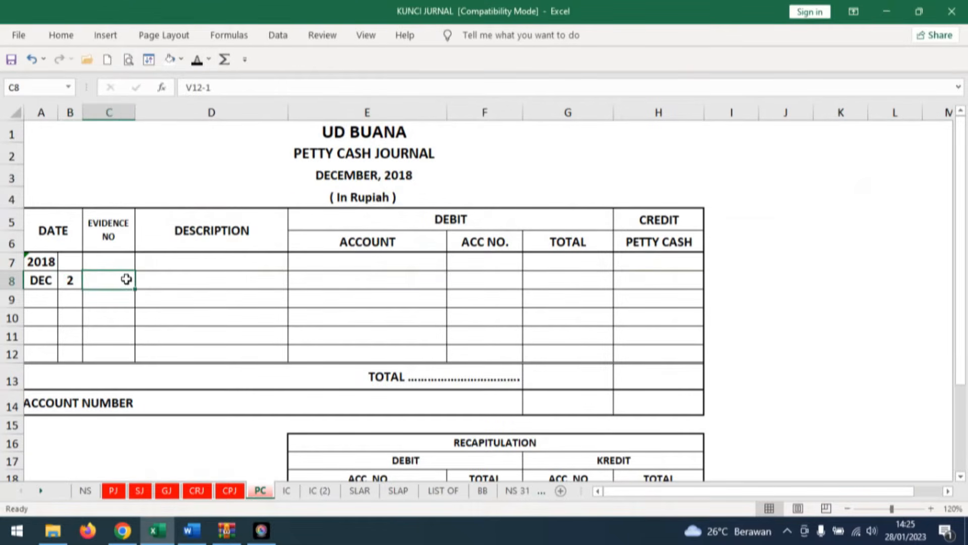
left_click(200, 68)
In the Word document's Dokumen Transaksi No. 2, highlight the voucher number V12-1 yellow.
left_click(192, 530)
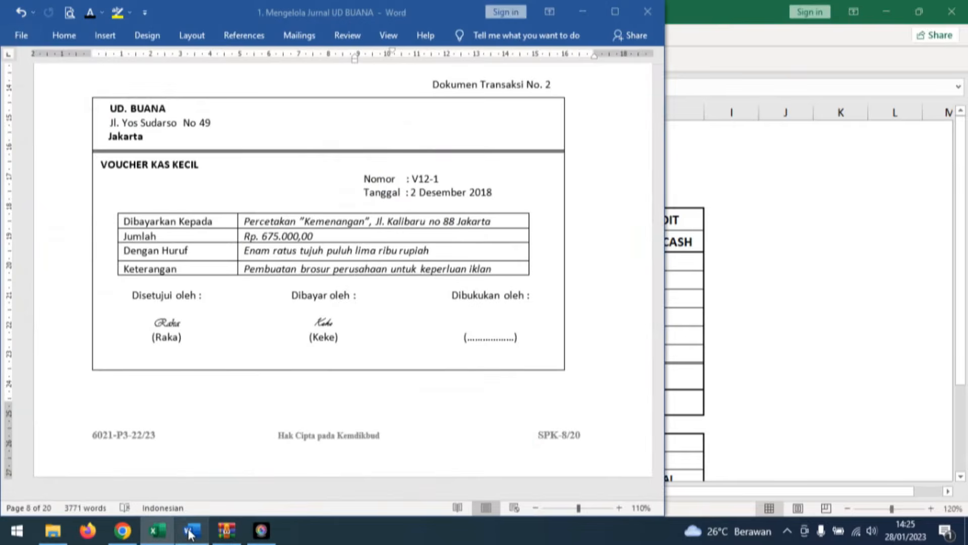
double_click(426, 178)
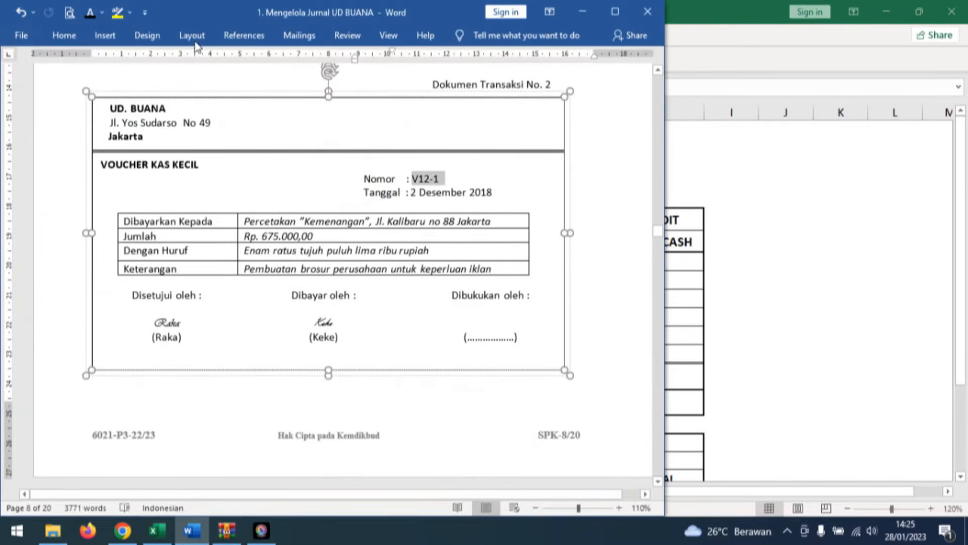
left_click(118, 13)
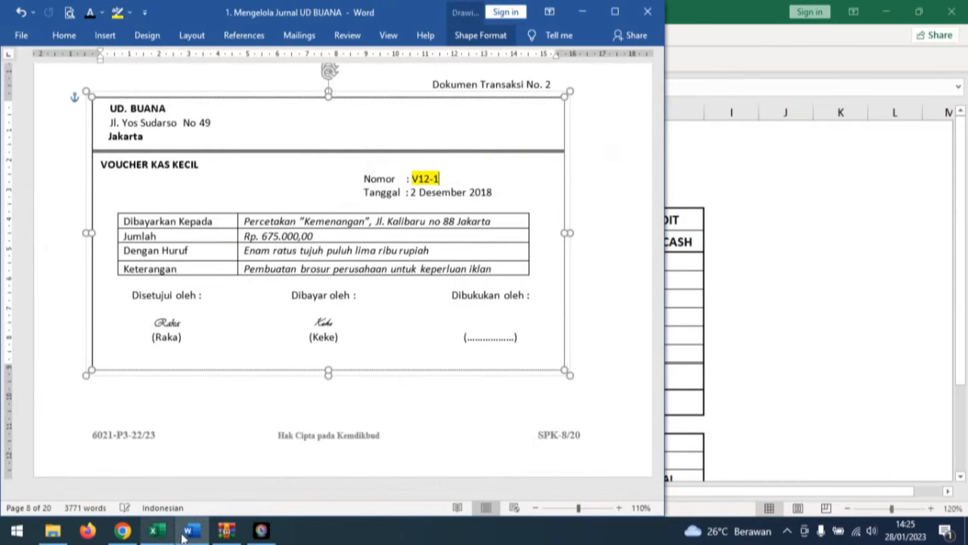
In Excel's petty cash journal, reveal Pembuatan Brosur, Advertising Expenses, debit total 675.000 and petty cash credit 675.000 in black font.
left_click(201, 533)
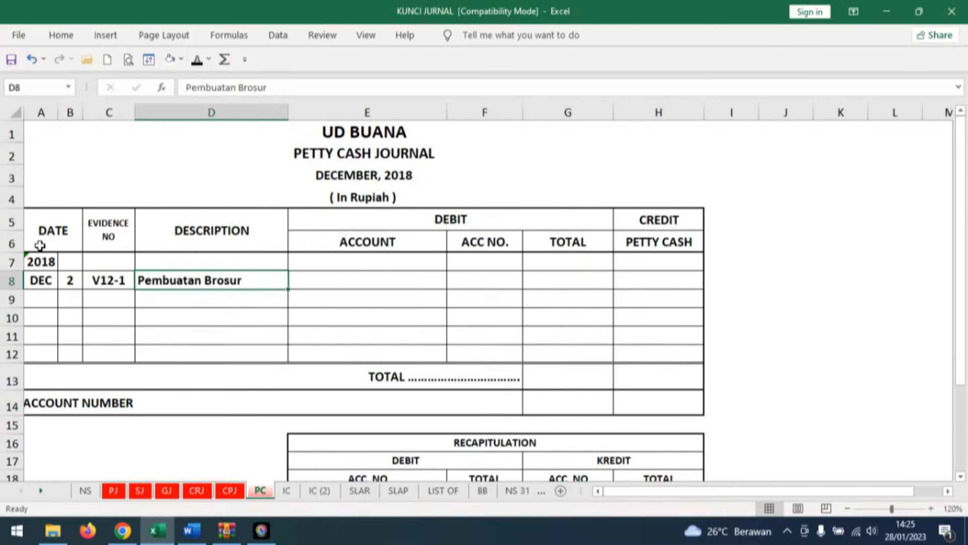
left_click(400, 283)
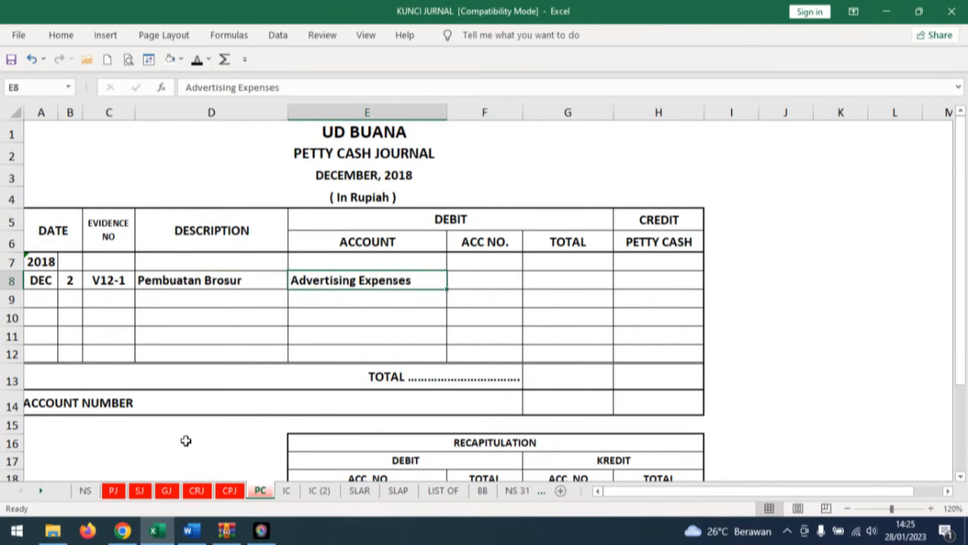
left_click(567, 281)
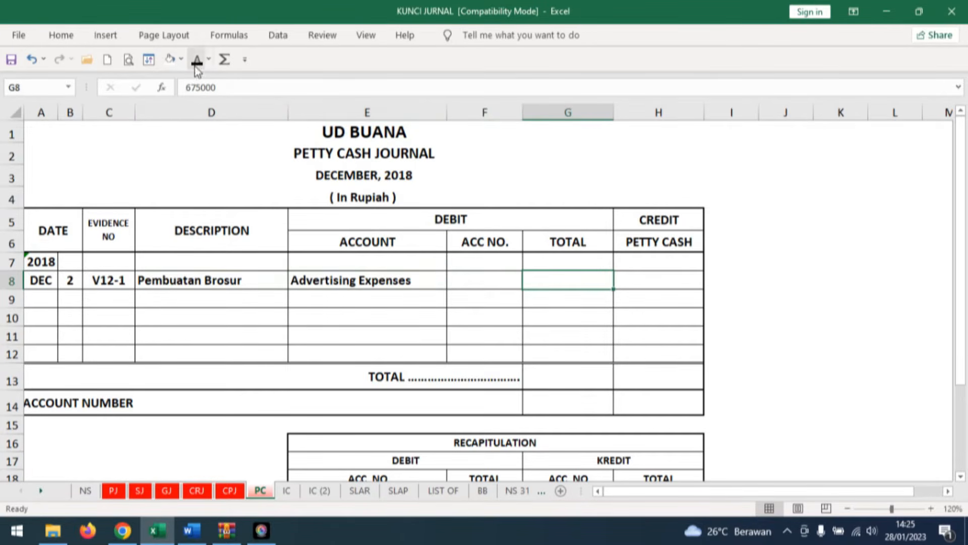
left_click(681, 283)
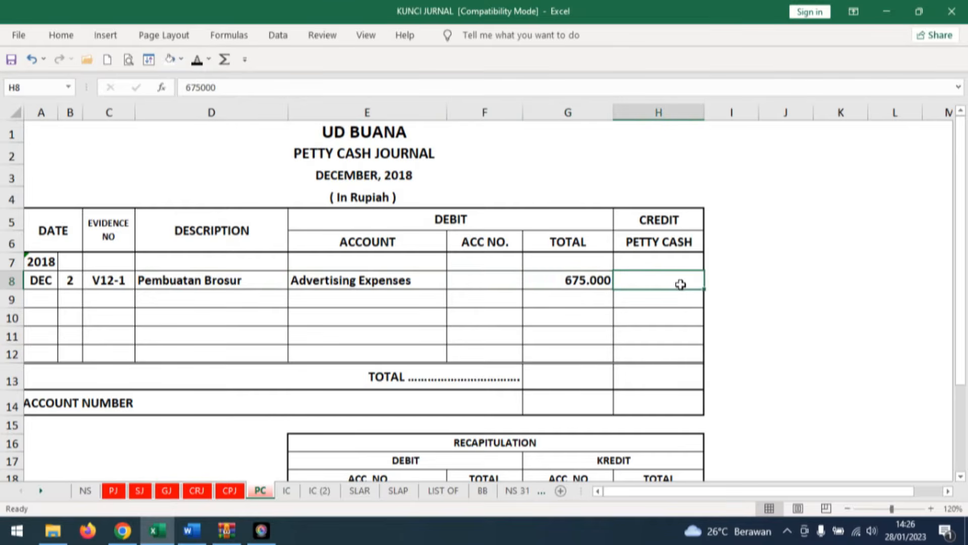
left_click(202, 64)
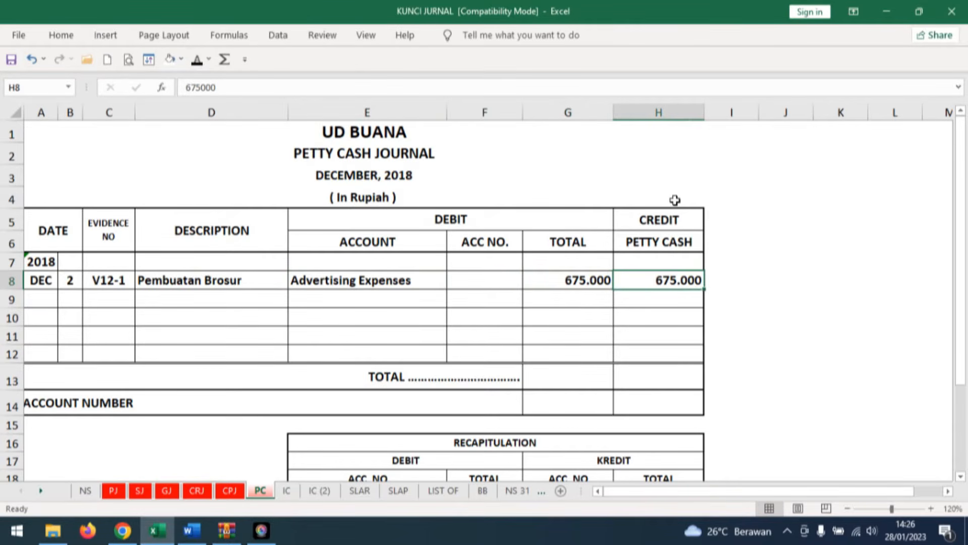
In the Word document's Dokumen Transaksi No. 3, highlight the cash receipt number BKM12-1 yellow.
left_click(198, 536)
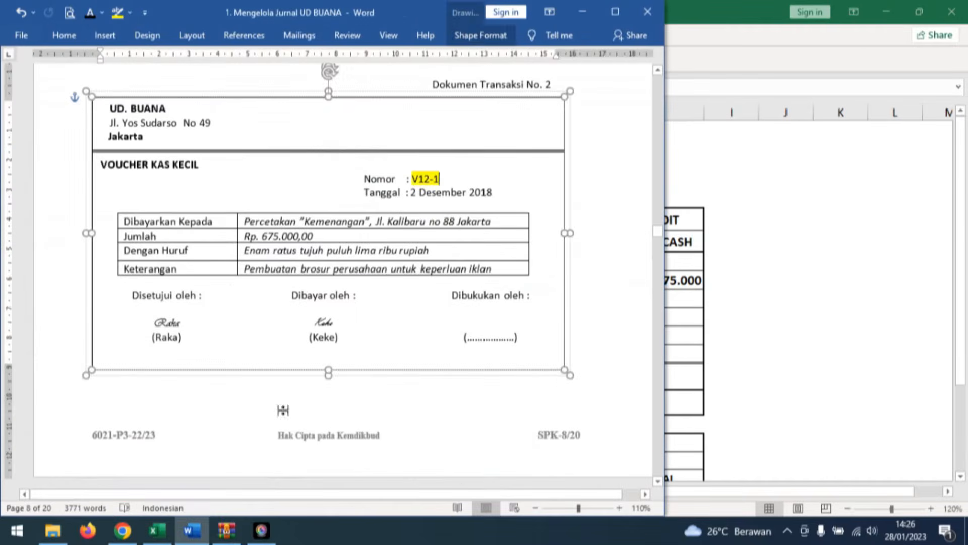
left_click(464, 421)
scroll(469, 434, "down", 3)
scroll(532, 395, "down", 6)
left_click(511, 369)
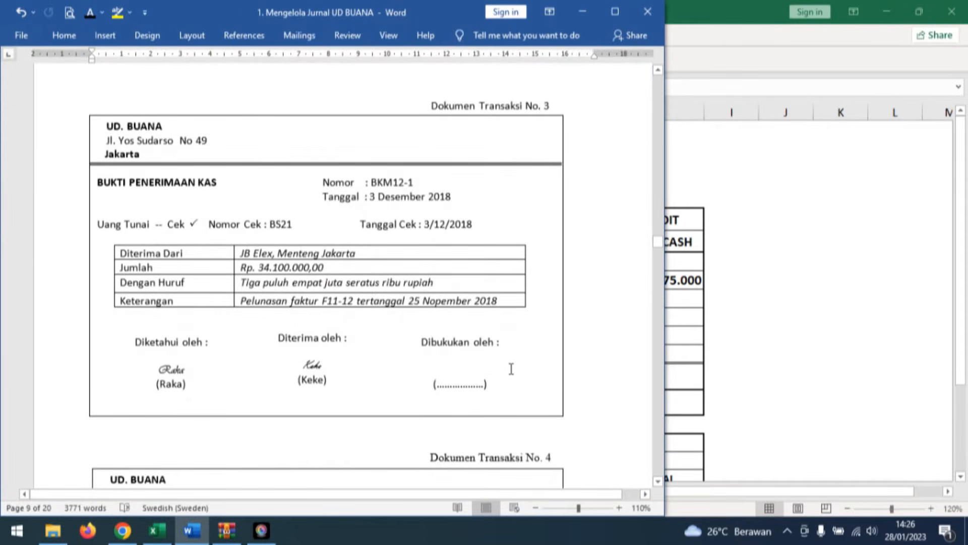
left_click_drag(372, 183, 413, 183)
key("ctrl+c")
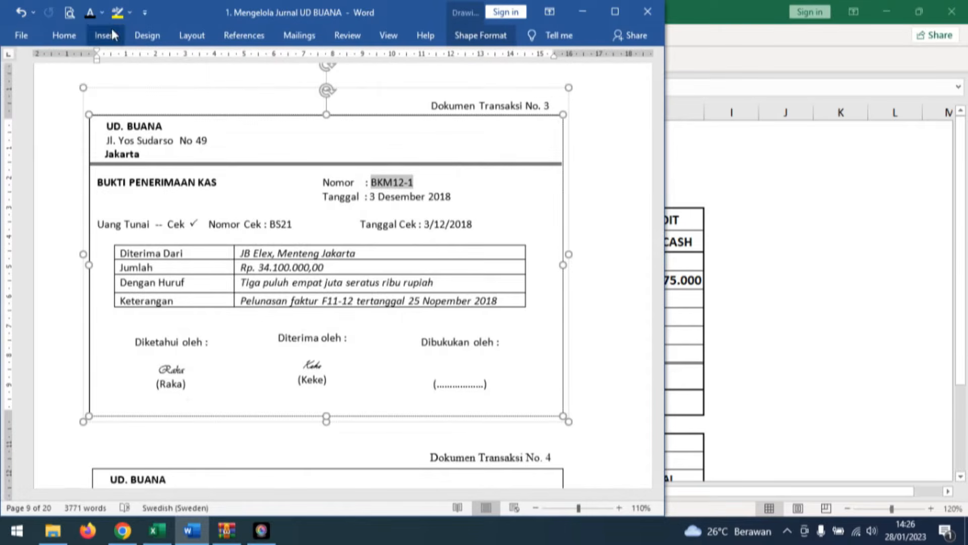
left_click(117, 12)
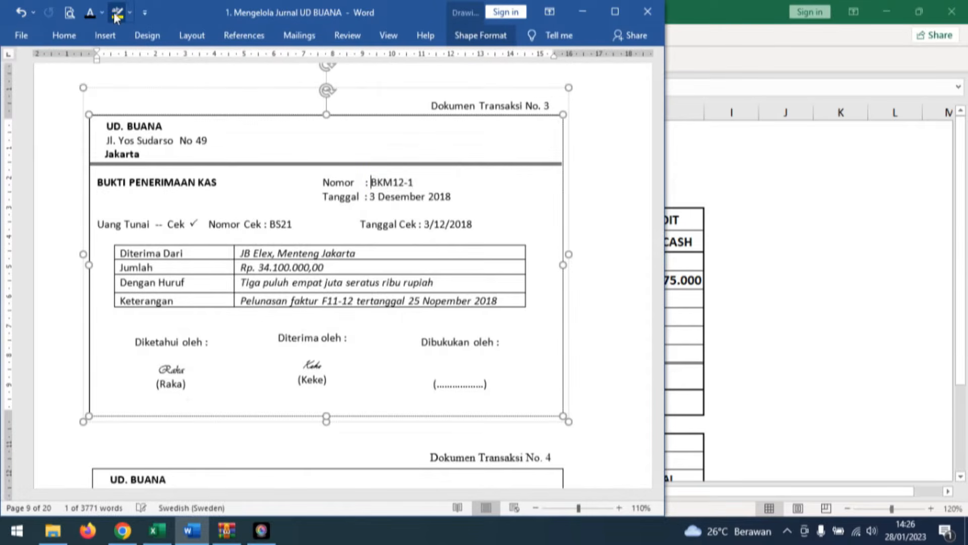
left_click(187, 271)
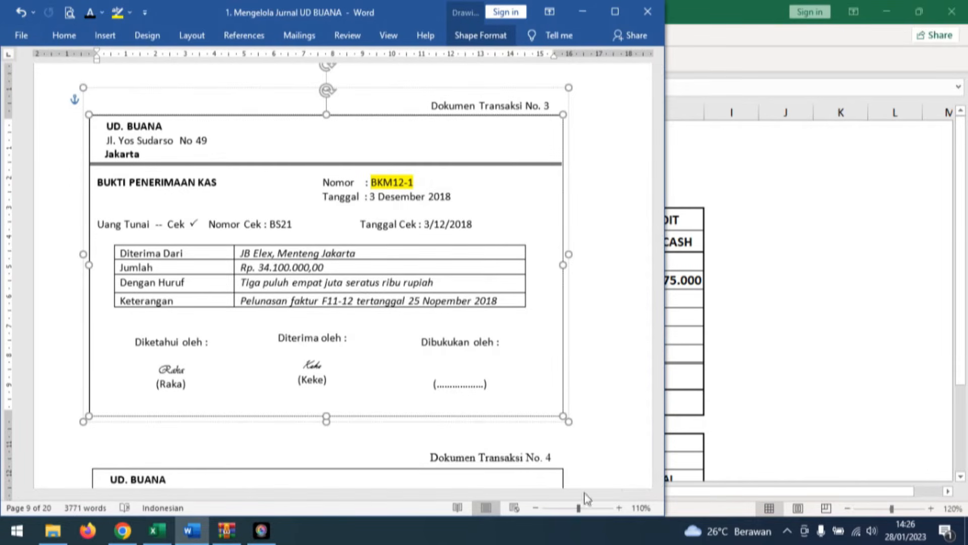
Open Excel's CRJ sheet and show December day 3 and evidence number BKM12-1 in the first entry row.
left_click(160, 530)
left_click(200, 493)
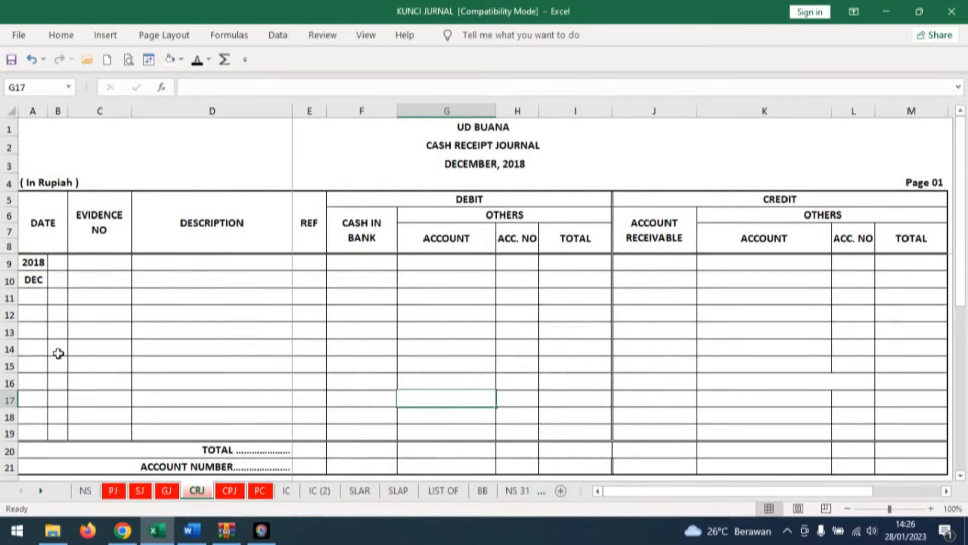
left_click(57, 279)
type("3")
key("Return")
left_click(104, 277)
key("ctrl+v")
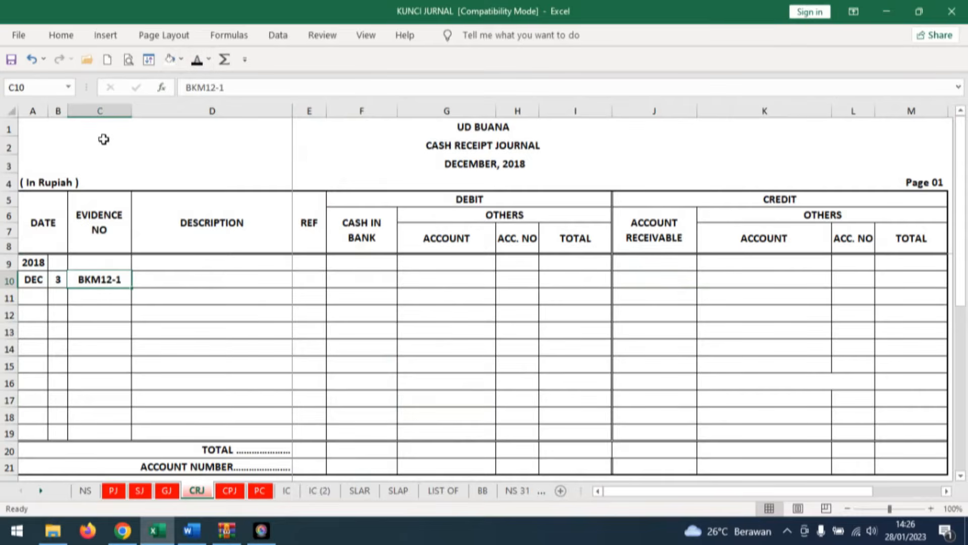
In the CRJ entry for BKM12-1, reveal JB ELEX, cash in bank 34.100.000 and account receivable credit 34.100.000 in black font.
left_click(205, 278)
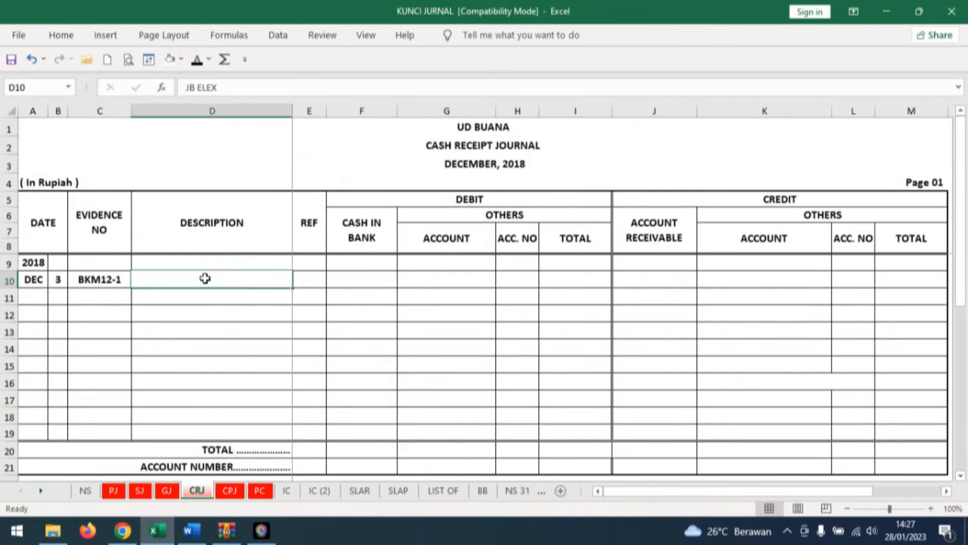
left_click(202, 61)
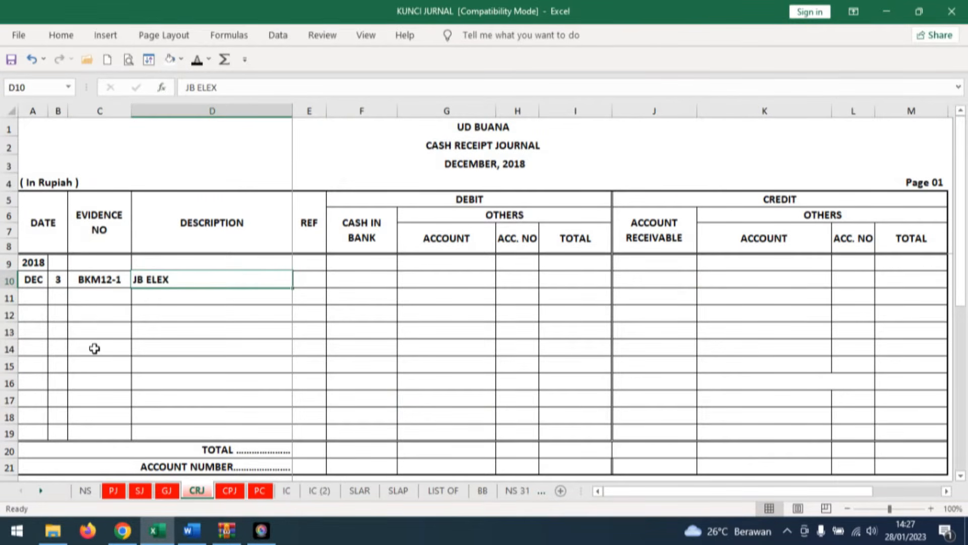
left_click(379, 276)
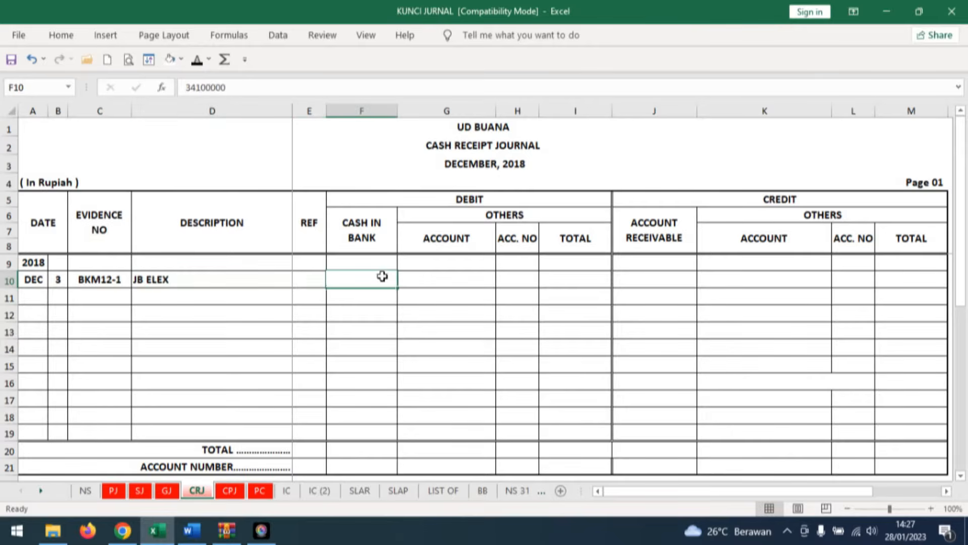
left_click(197, 60)
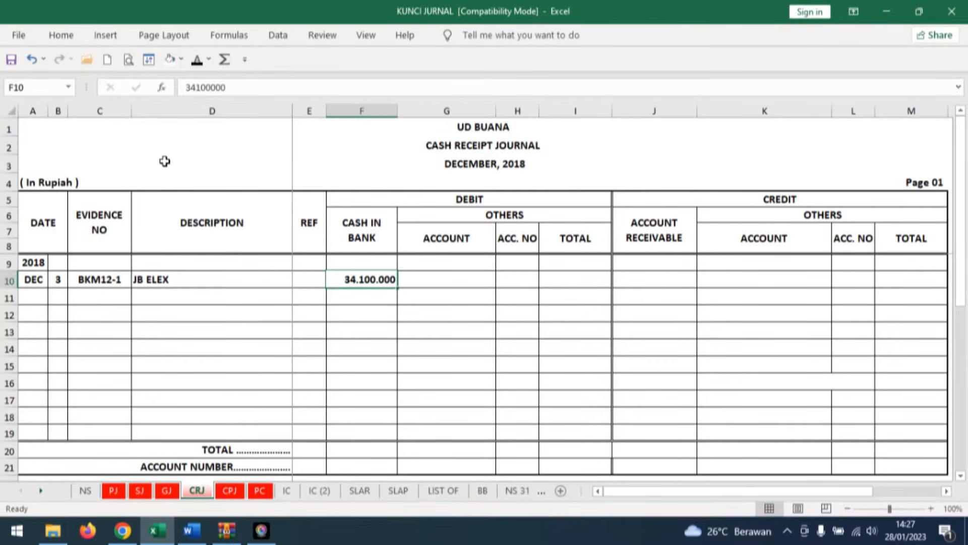
left_click(662, 280)
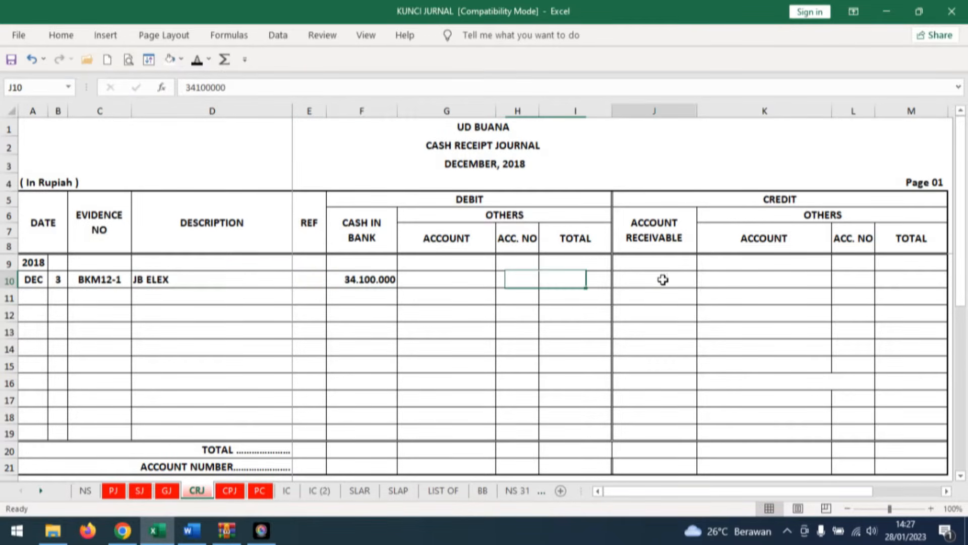
left_click(191, 61)
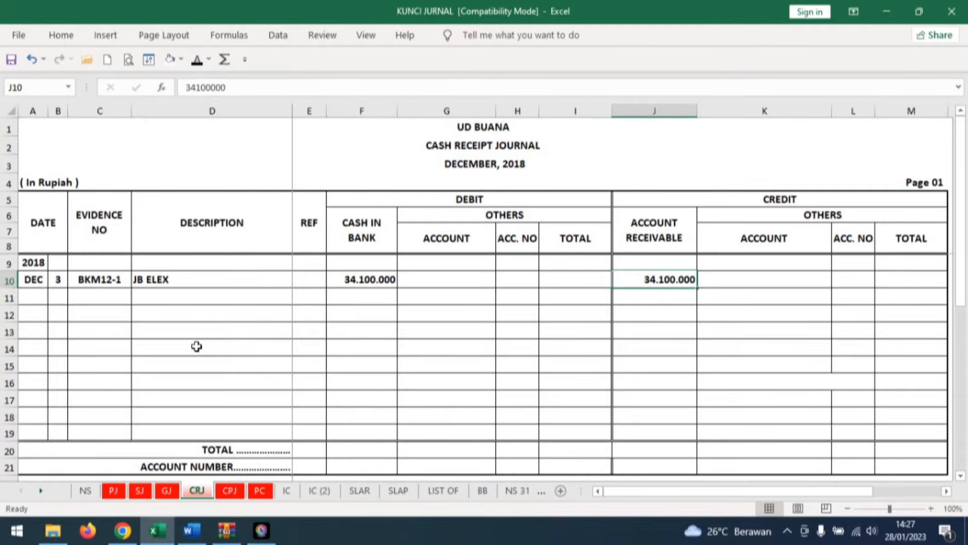
left_click(678, 230)
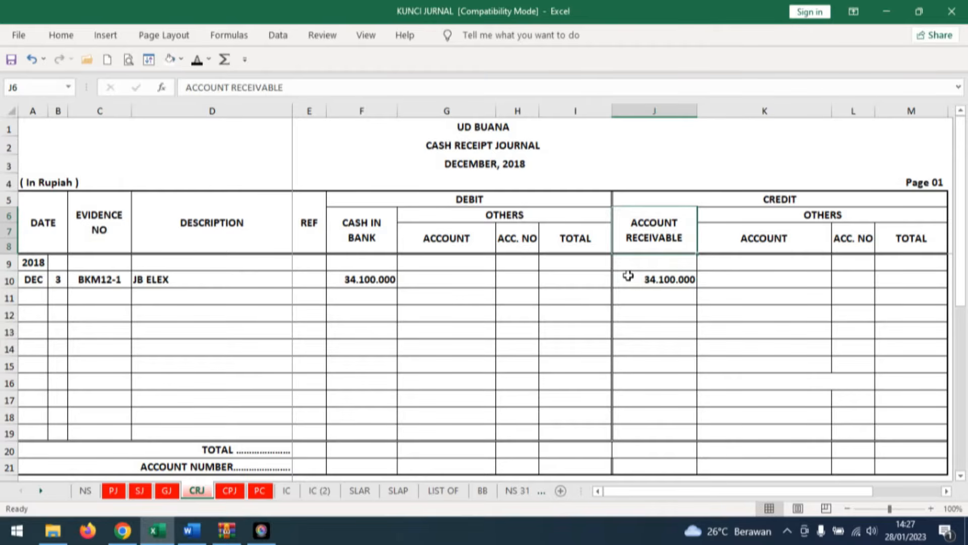
On the SLAR sheet, reveal day 3, description CRJ and reference 1 below the opening balance on JB ELEX's card.
left_click(368, 495)
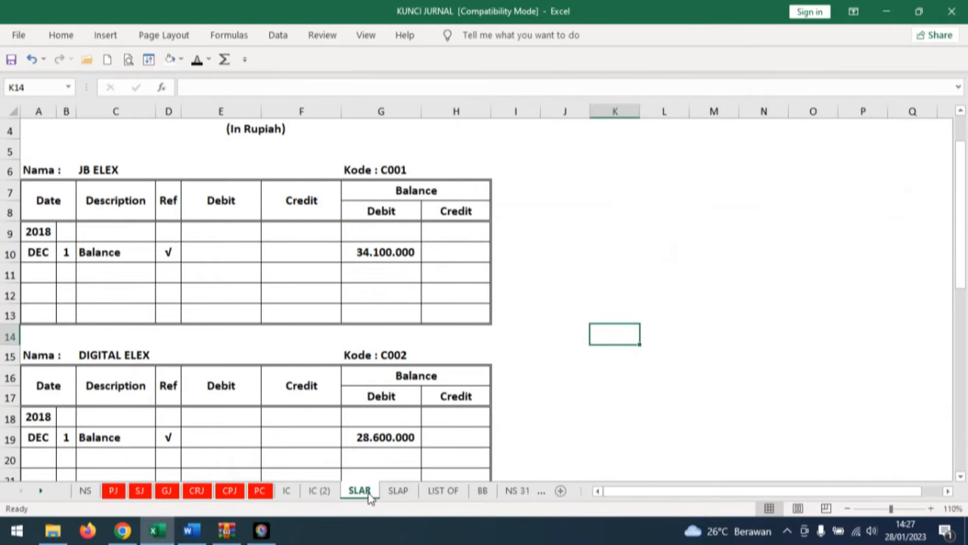
left_click(118, 171)
left_click(65, 272)
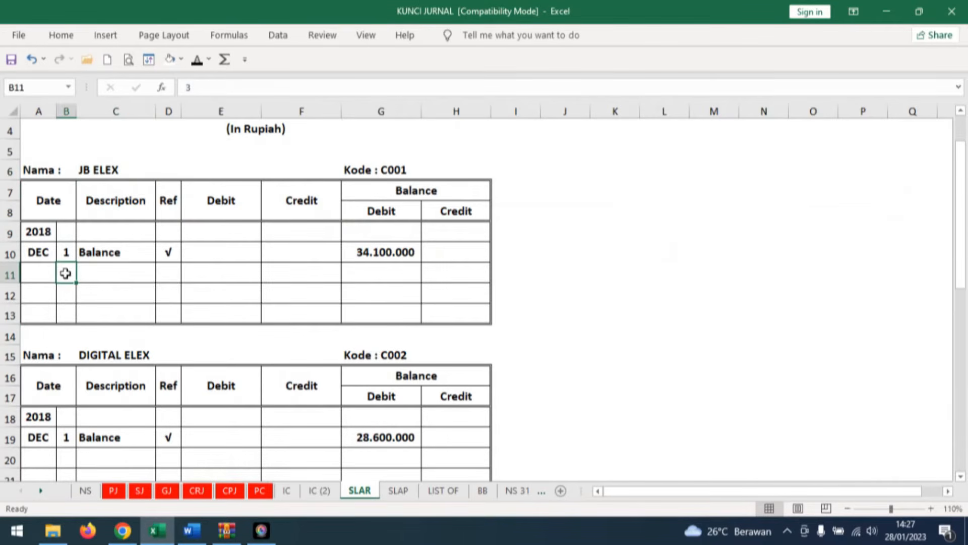
left_click(197, 59)
left_click(131, 273)
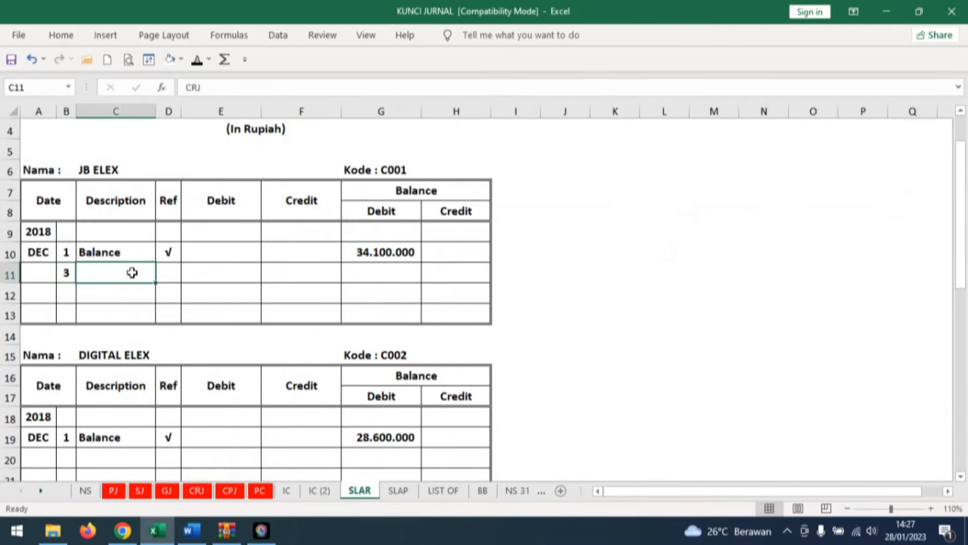
left_click(198, 59)
left_click(168, 272)
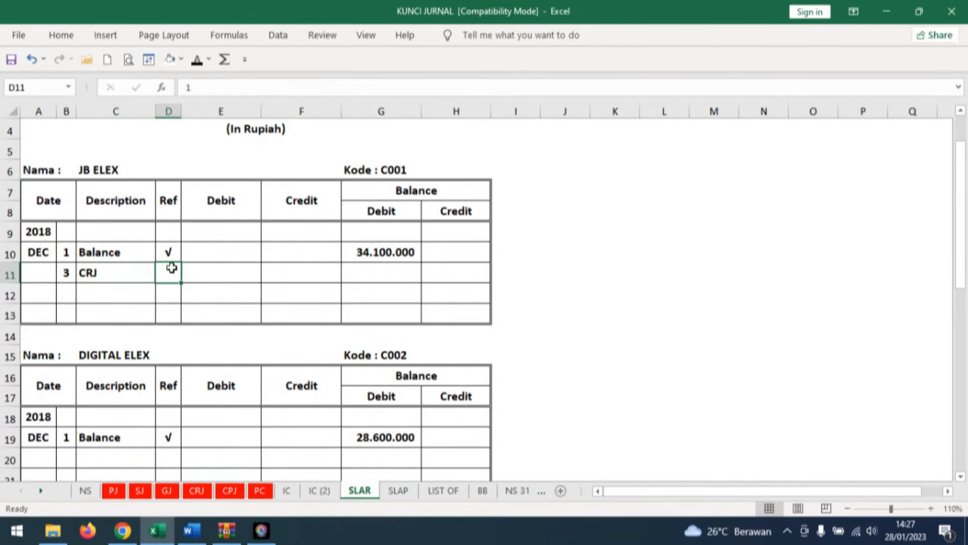
left_click(197, 59)
Check the CRJ credit entry, and in JB ELEX's SLAR card reveal credit 34.100.000 and a debit balance of 0.
left_click(196, 490)
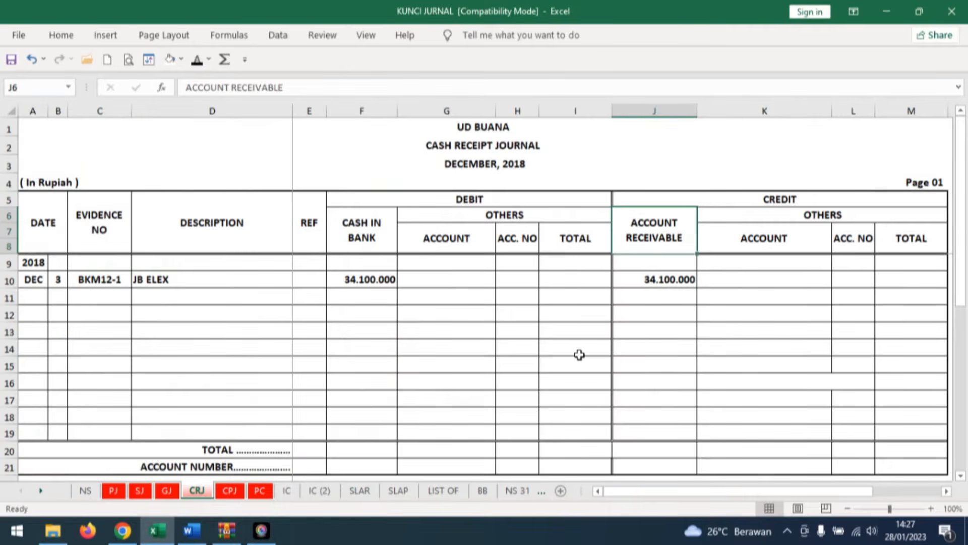
left_click(777, 197)
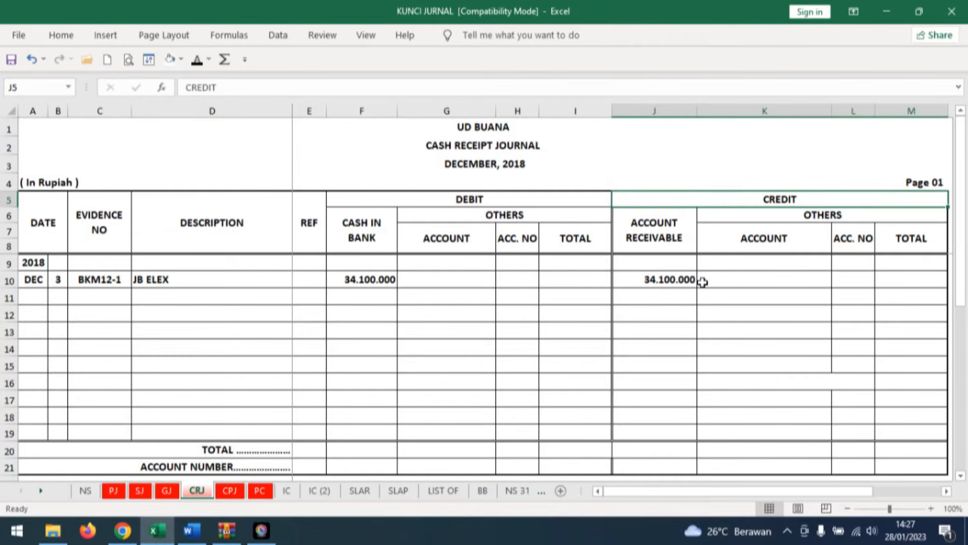
left_click(360, 492)
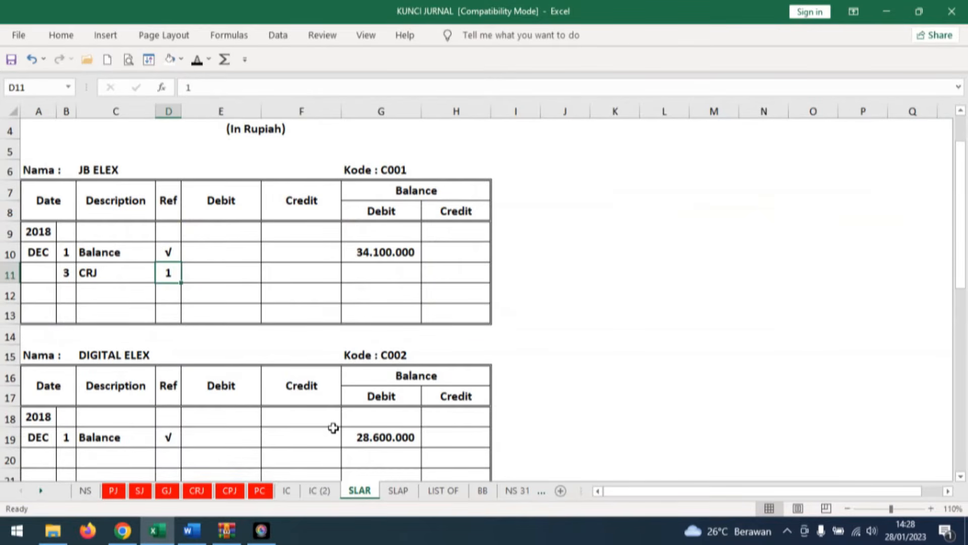
left_click(297, 267)
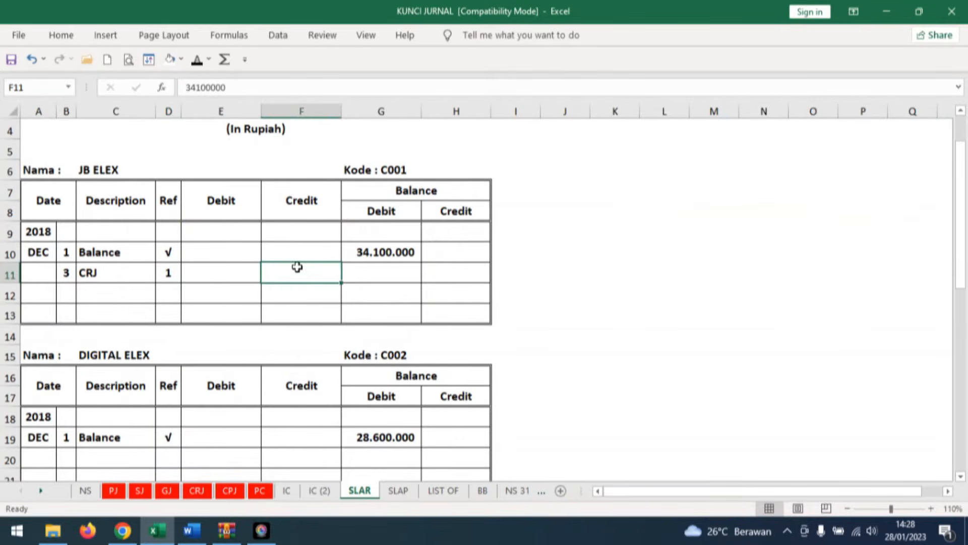
left_click(197, 59)
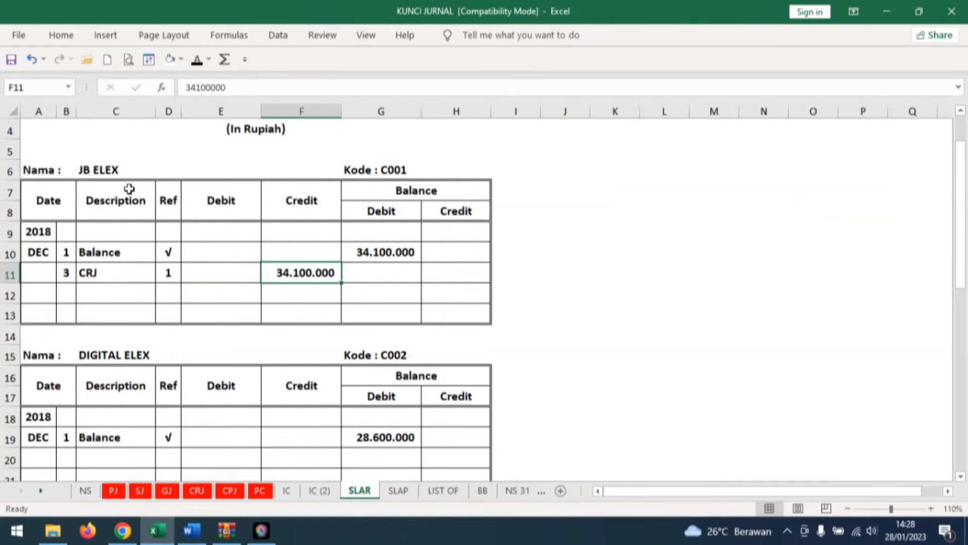
left_click(405, 273)
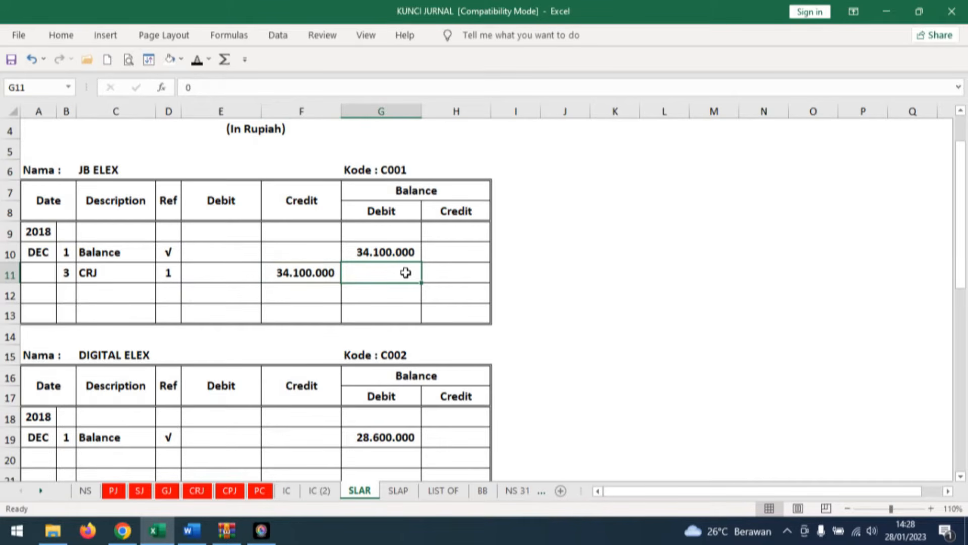
left_click(196, 61)
Switch to the Word document and review the petty cash voucher V12-2 in Dokumen Transaksi No. 4.
left_click(192, 530)
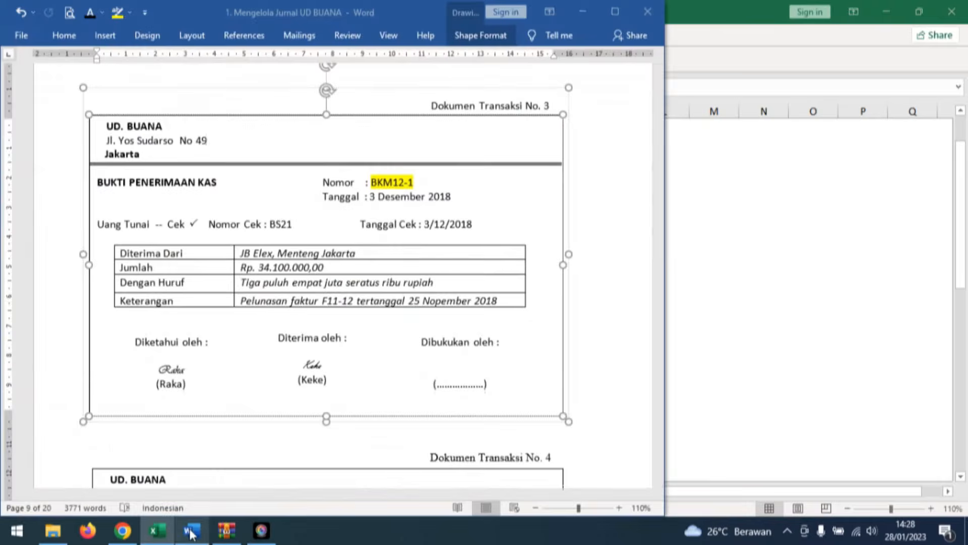
left_click(608, 324)
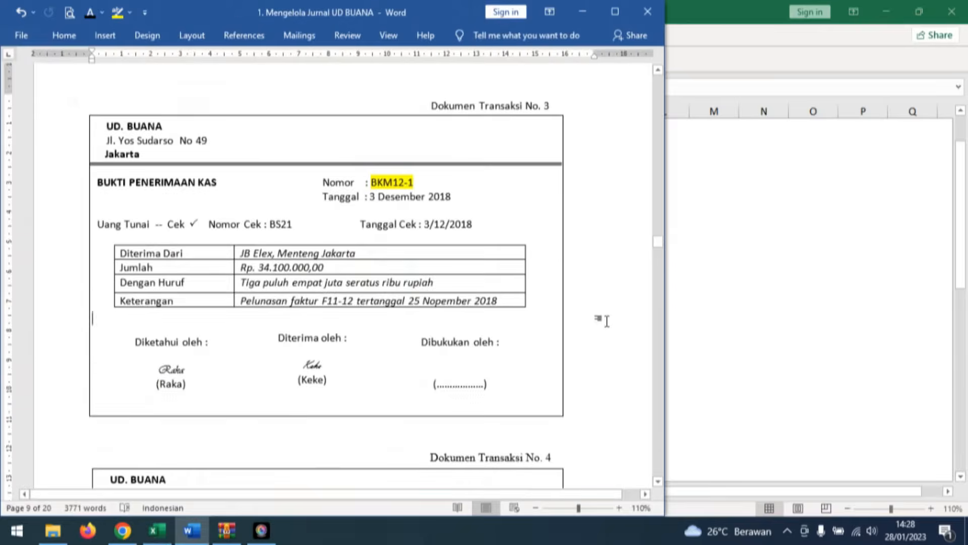
scroll(608, 324, "down", 7)
scroll(608, 324, "down", 3)
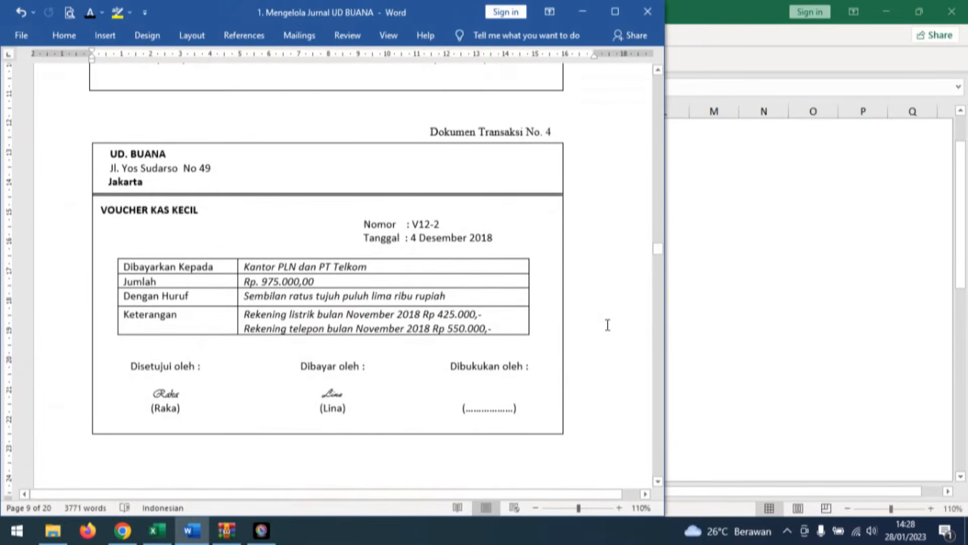
left_click(499, 235)
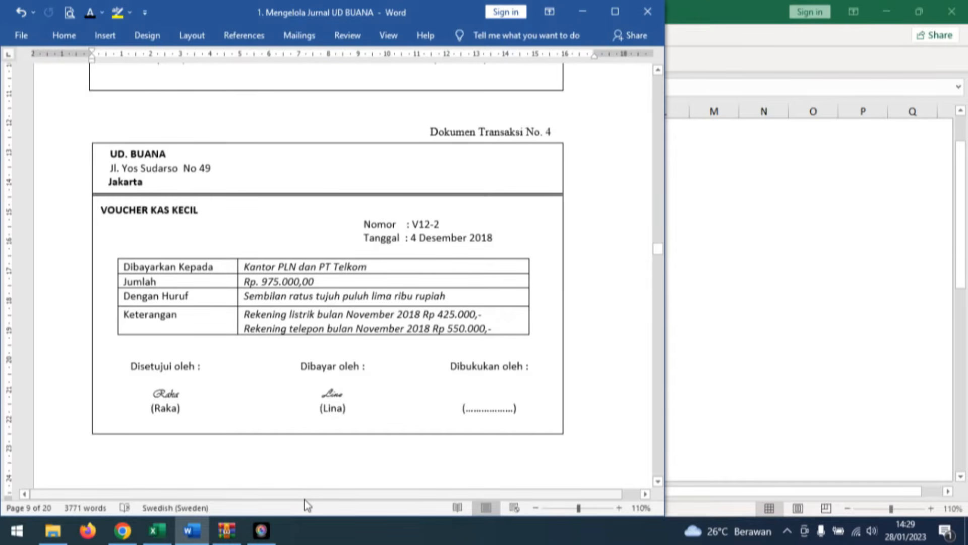
left_click(157, 531)
left_click(260, 491)
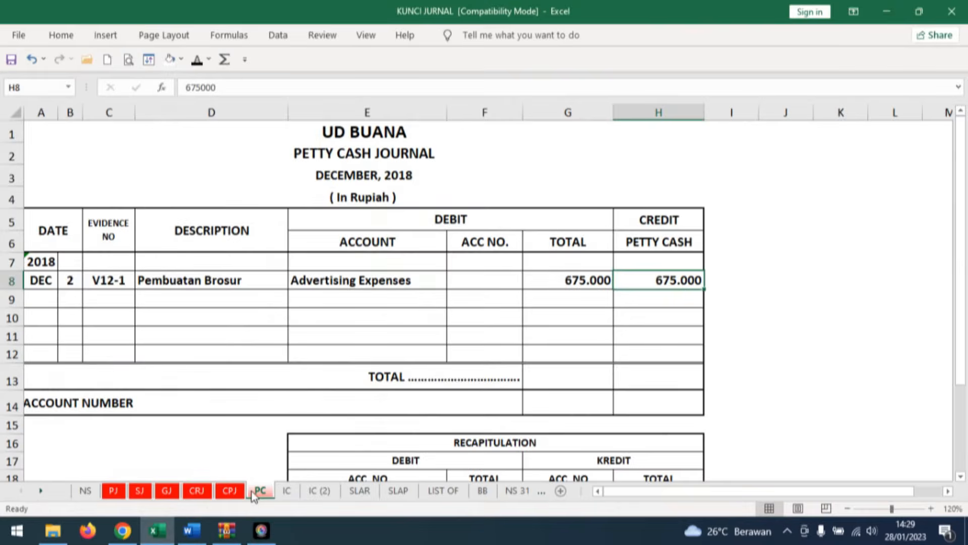
left_click(71, 296)
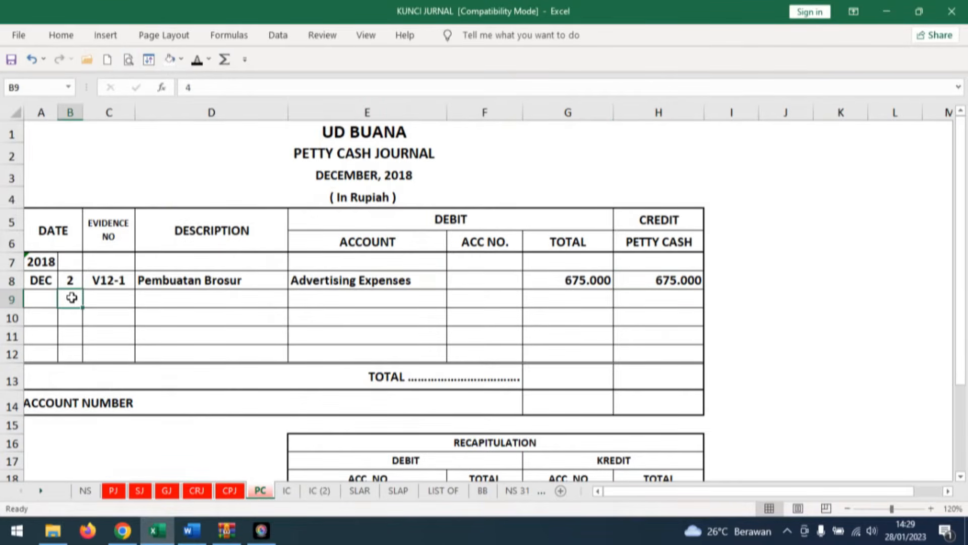
type("4")
key("ctrl+Return")
left_click(118, 296)
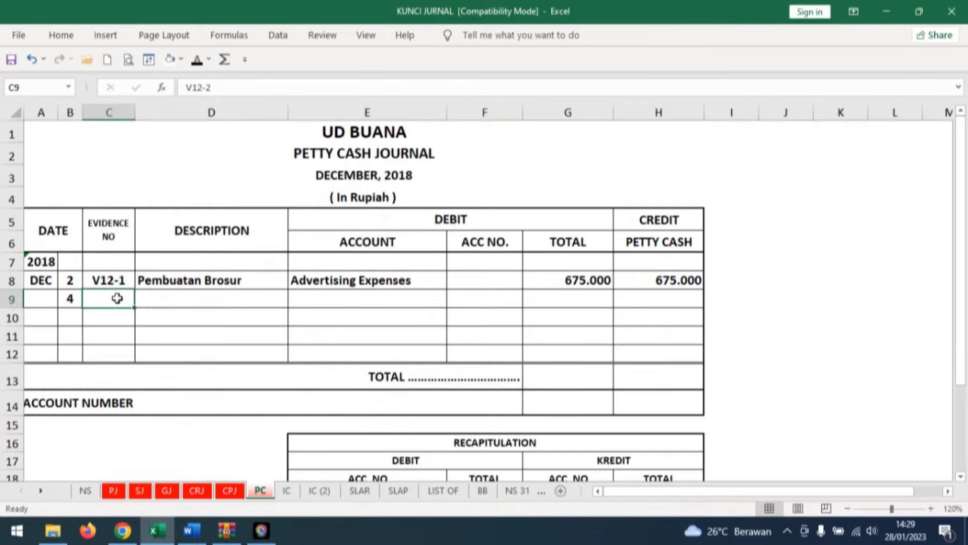
left_click(197, 59)
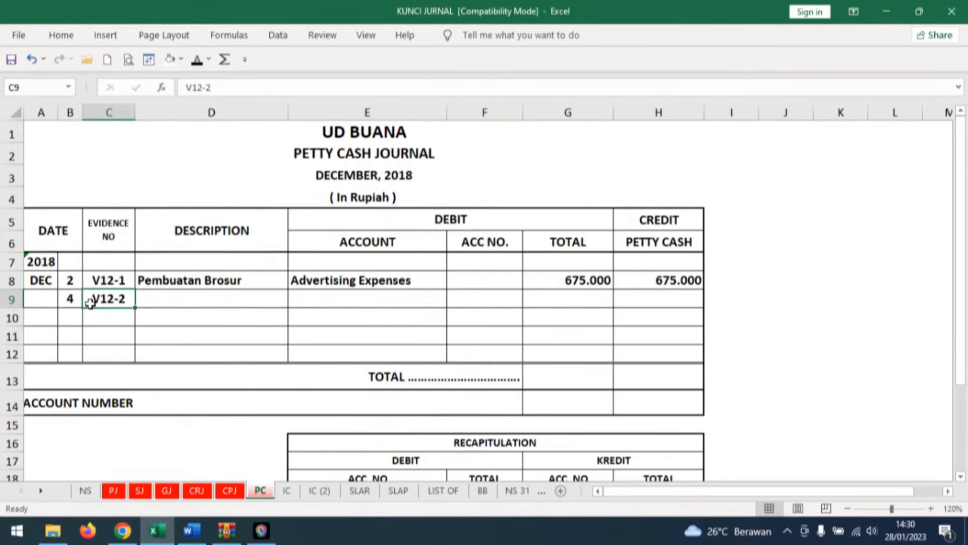
Reveal the V12-2 description Pembayaran listrik & telephone bulan november and widen the Description column to fit it.
left_click(208, 298)
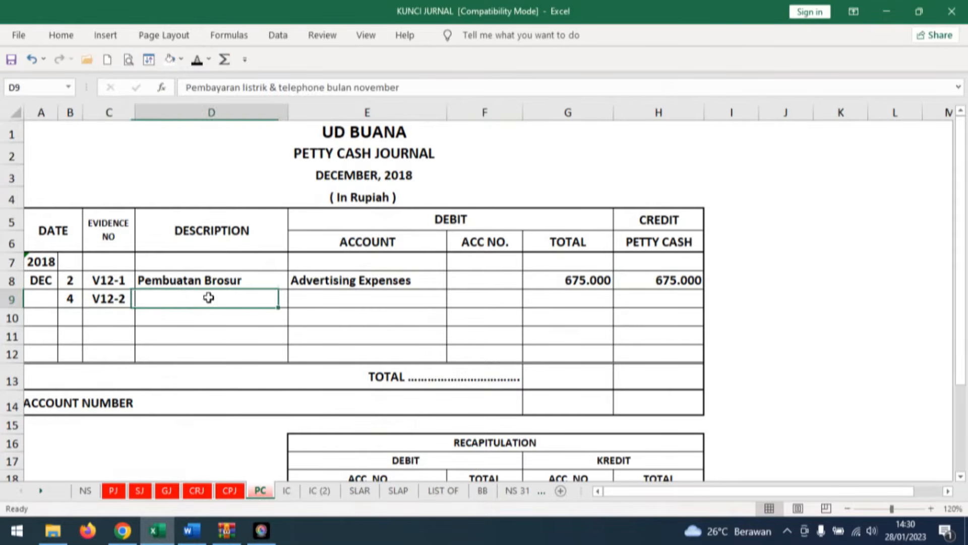
left_click(197, 59)
left_click_drag(288, 112, 372, 111)
In the V12-2 row, reveal Expenses Payable, debit total 975.000 and petty cash credit 975.000 in black font.
left_click(434, 301)
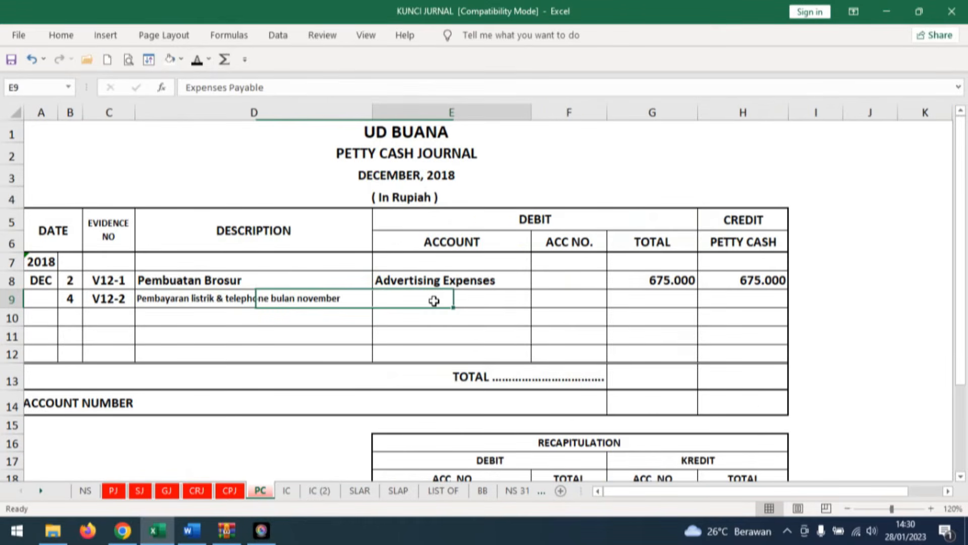
left_click(196, 59)
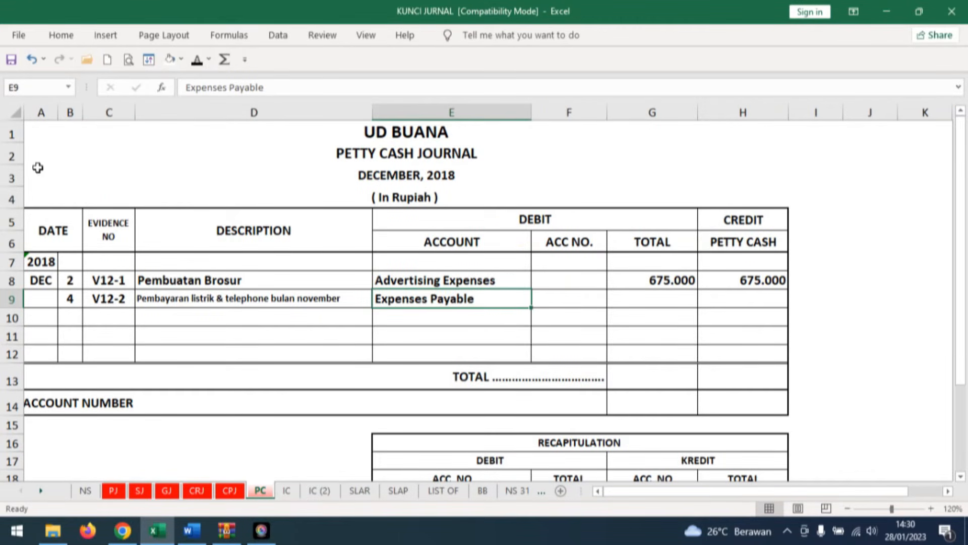
left_click(766, 303)
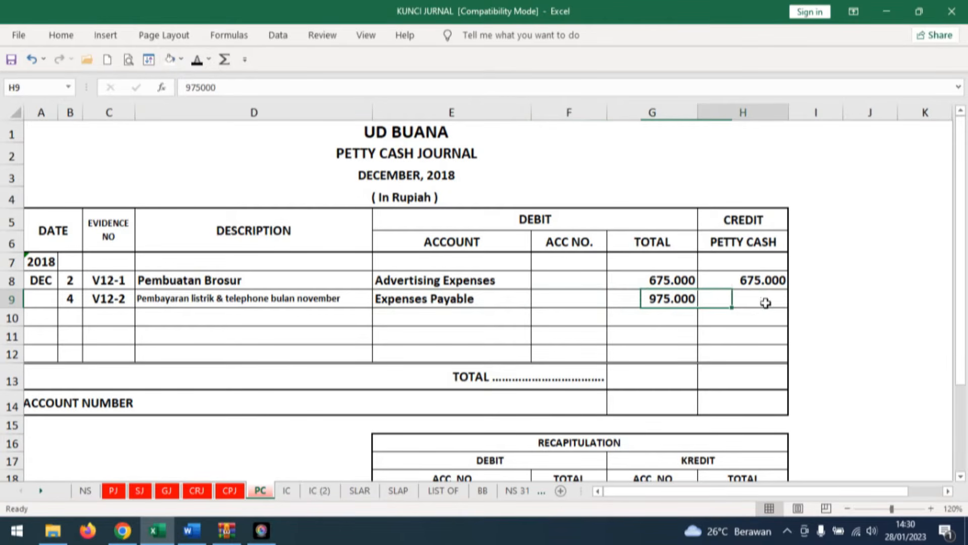
left_click(196, 59)
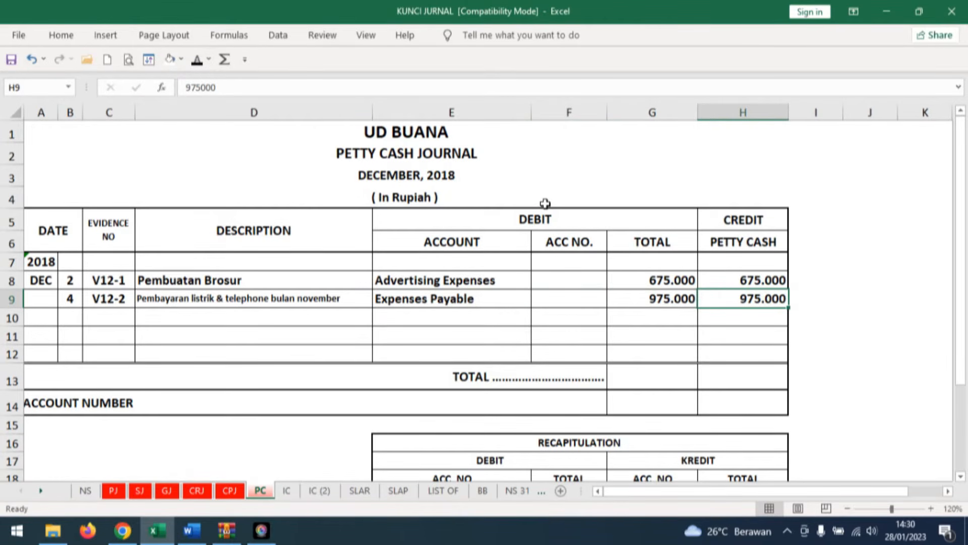
In the Word document, review invoice F12-1 in Dokumen Transaksi No. 5 and select the Total Harga column's total.
left_click(191, 530)
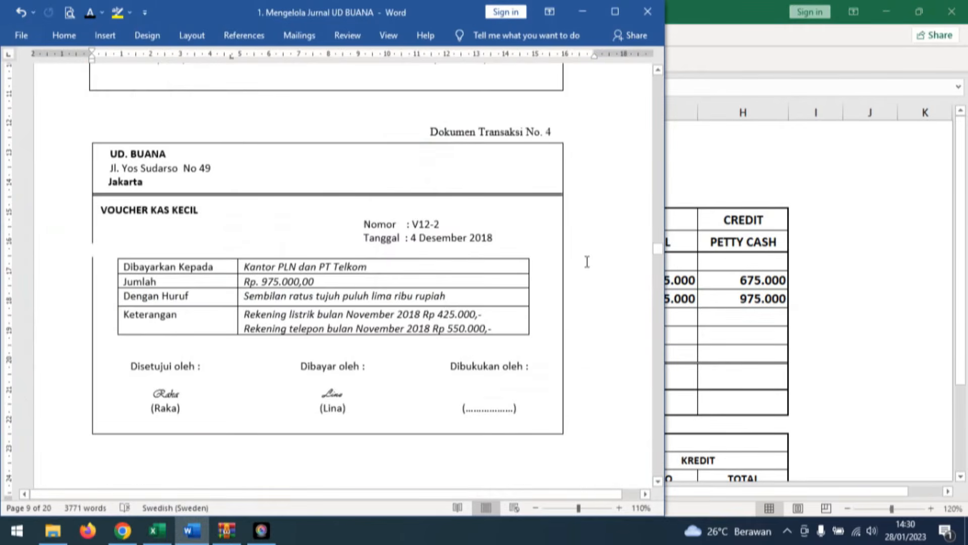
scroll(586, 261, "down", 12)
scroll(588, 287, "down", 3)
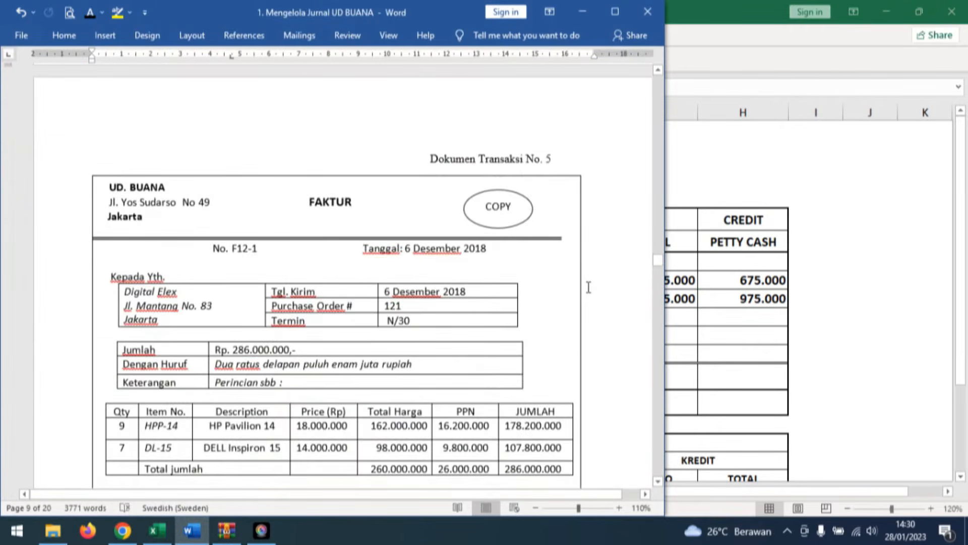
scroll(588, 287, "down", 2)
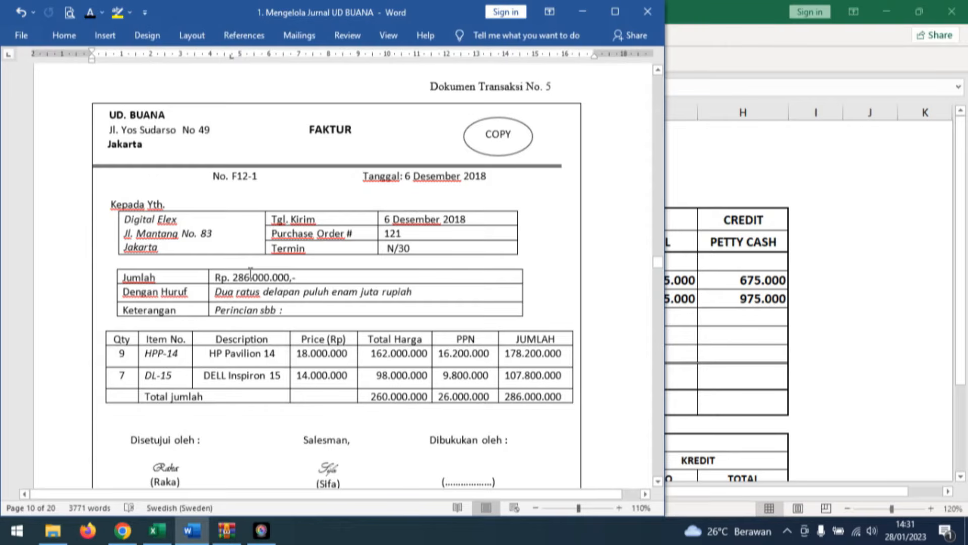
double_click(398, 397)
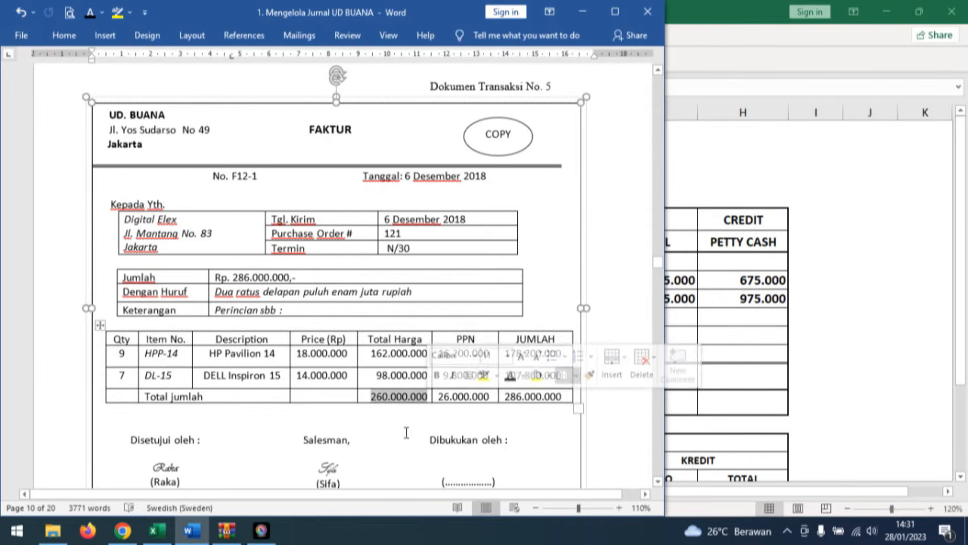
Select the JUMLAH column's total in invoice F12-1 and switch to Excel's SJ sheet.
left_click(416, 406)
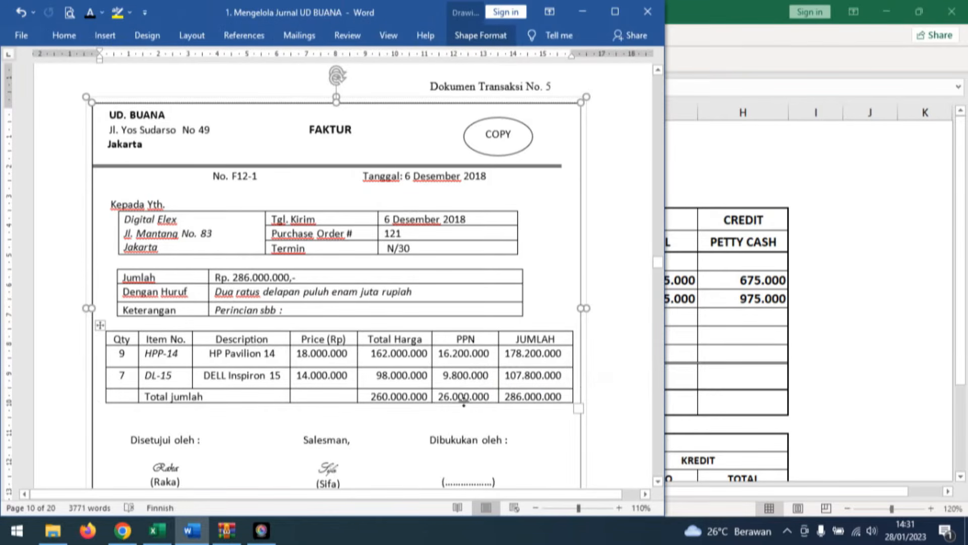
double_click(533, 396)
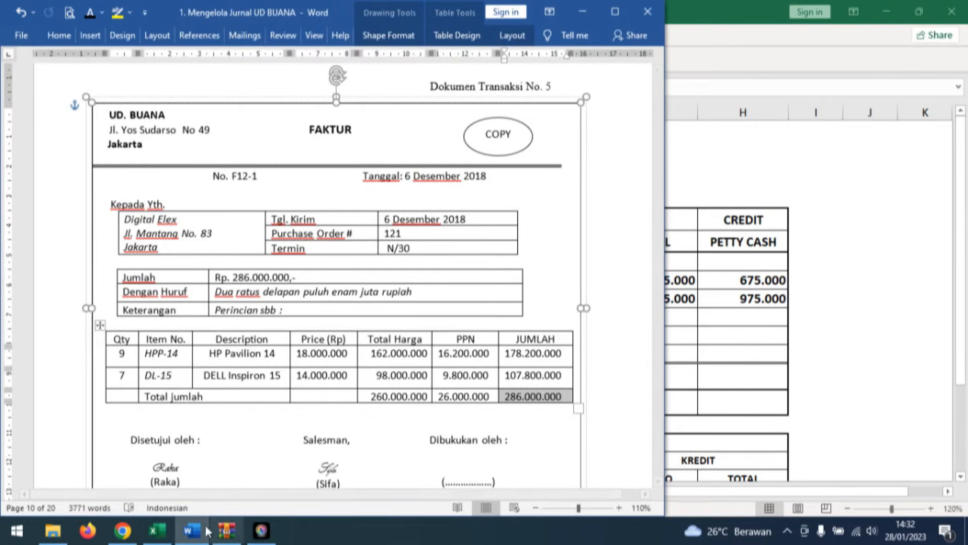
left_click(156, 530)
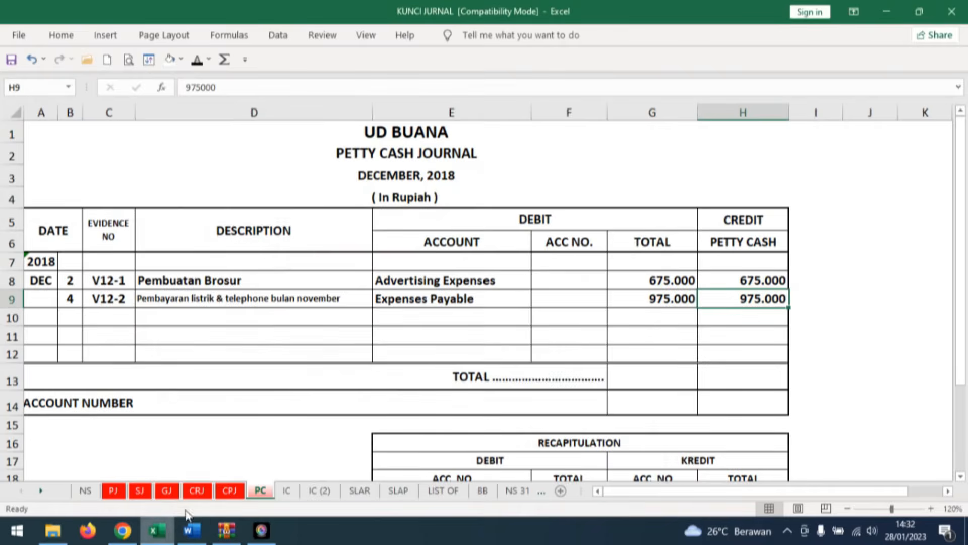
left_click(139, 491)
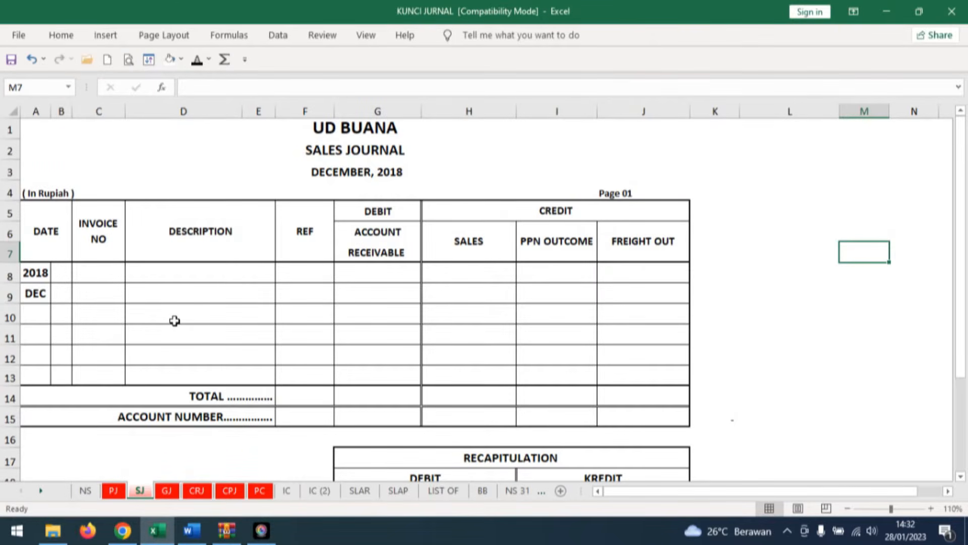
In the Sales Journal's DEC row, reveal day 6, invoice number F12-1 and description DIGITAL ELEX in black font.
left_click(62, 293)
left_click(198, 62)
left_click(108, 292)
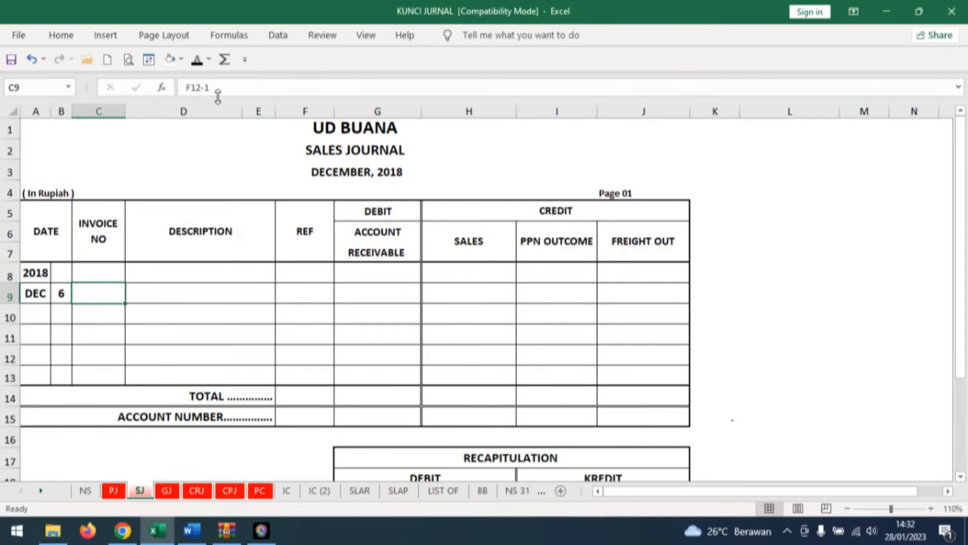
left_click(197, 61)
left_click(223, 291)
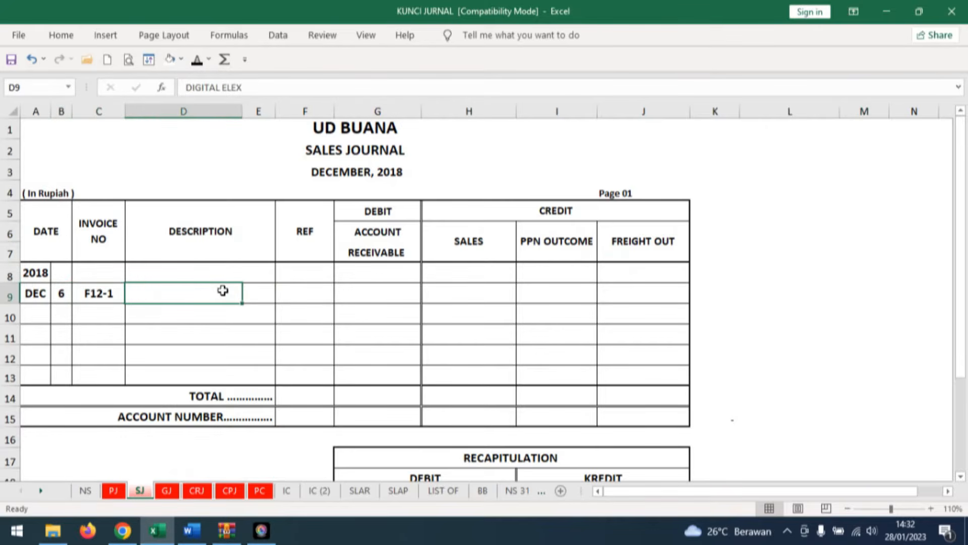
left_click(196, 61)
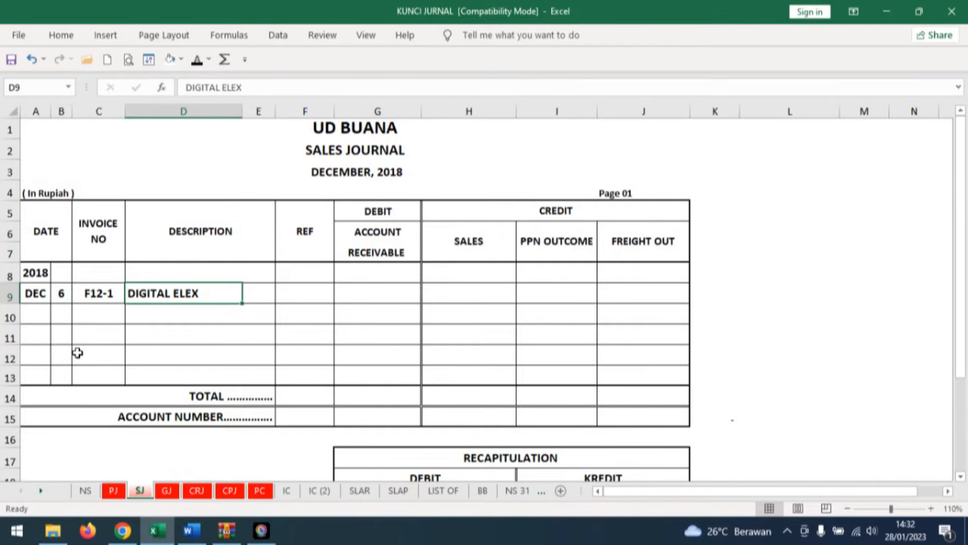
Highlight the invoice's JUMLAH total in yellow in Word, and reveal 286.000.000 as the F12-1 Account Receivable debit in Excel's SJ sheet.
left_click(383, 296)
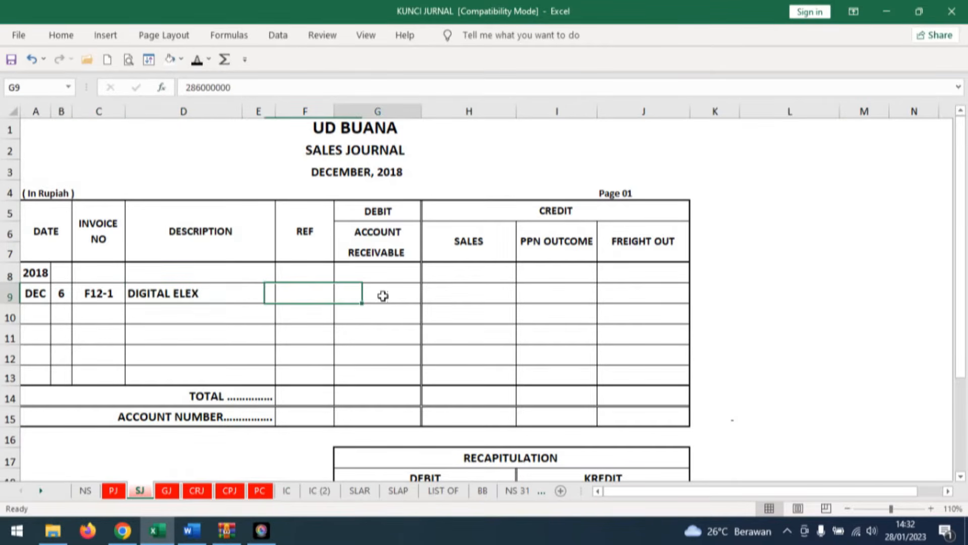
left_click(191, 531)
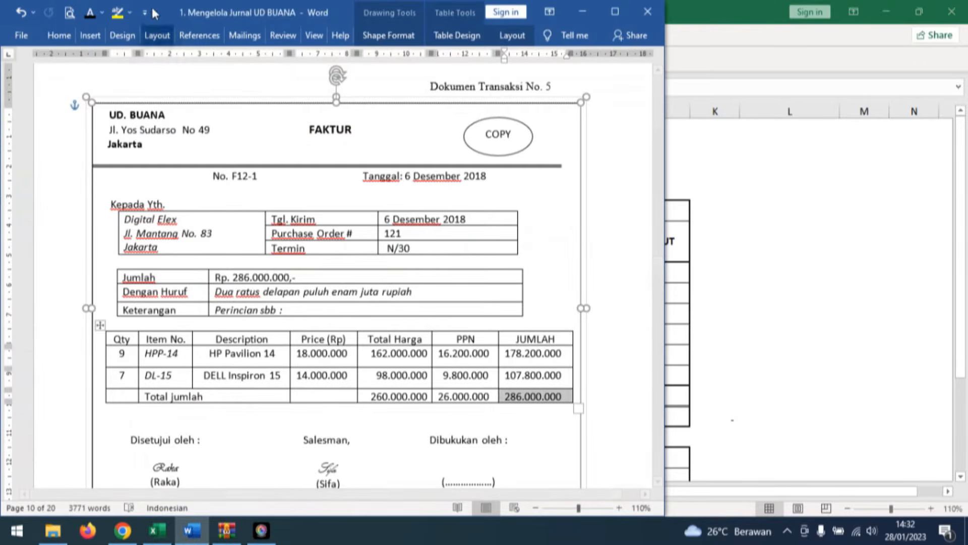
left_click(117, 13)
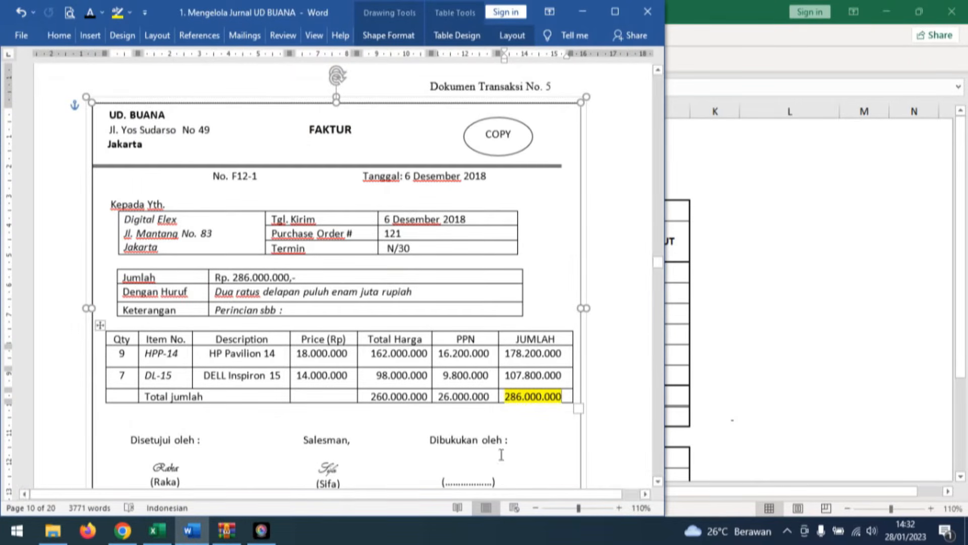
left_click(157, 531)
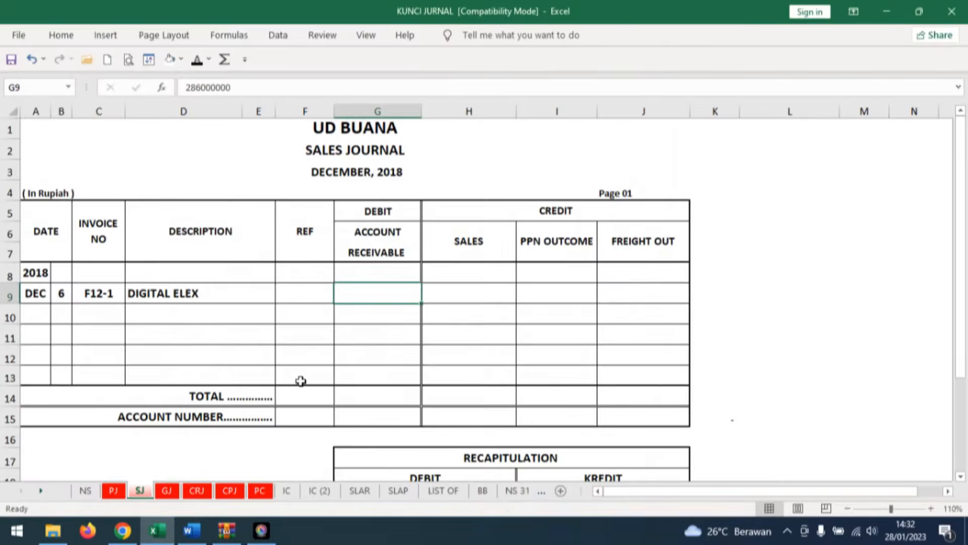
left_click(196, 59)
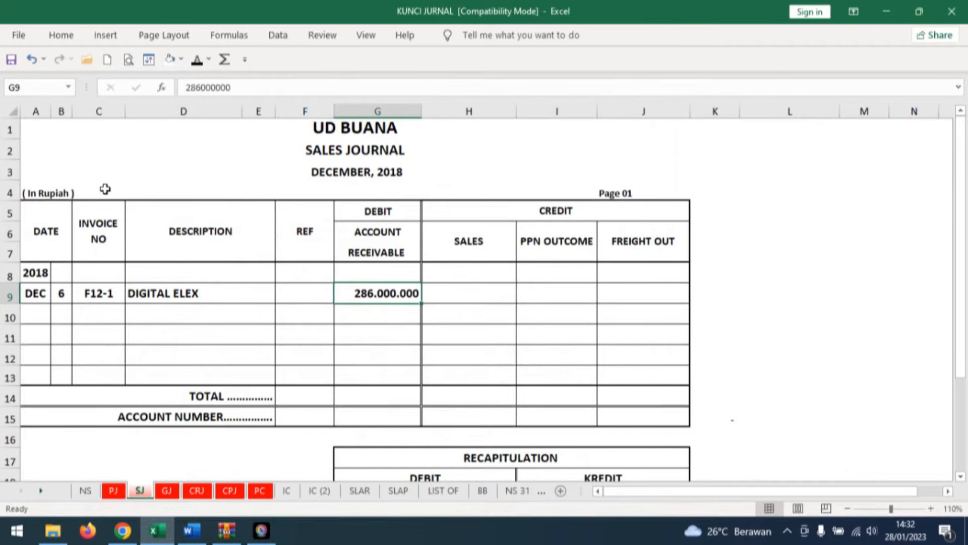
In the Word document, highlight invoice F12-1's Total Harga total 260.000.000 and PPN total 26.000.000 in yellow.
left_click(191, 531)
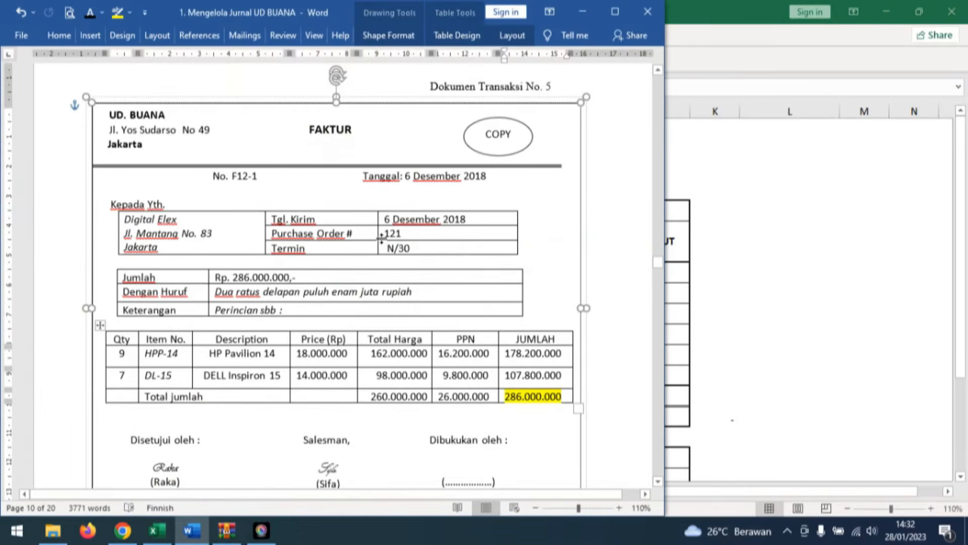
double_click(410, 399)
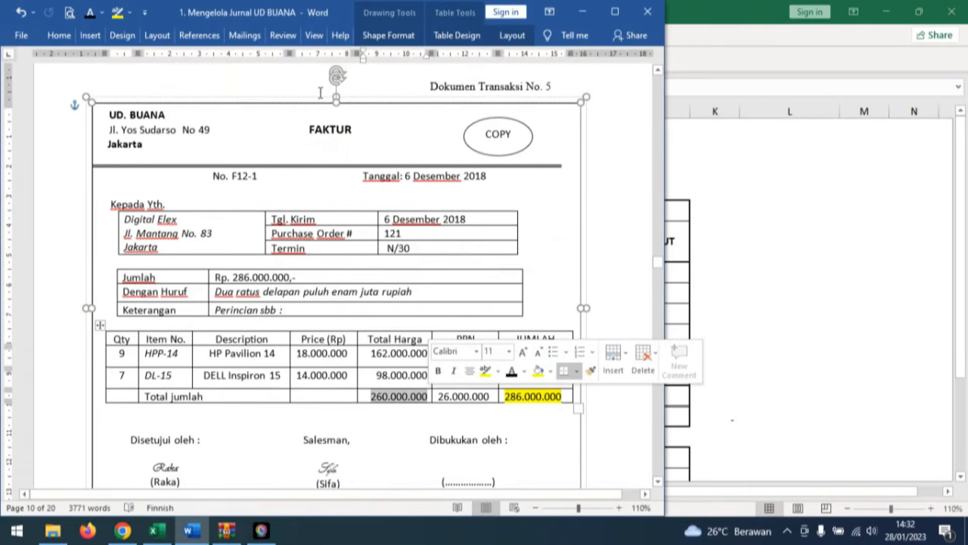
left_click(118, 12)
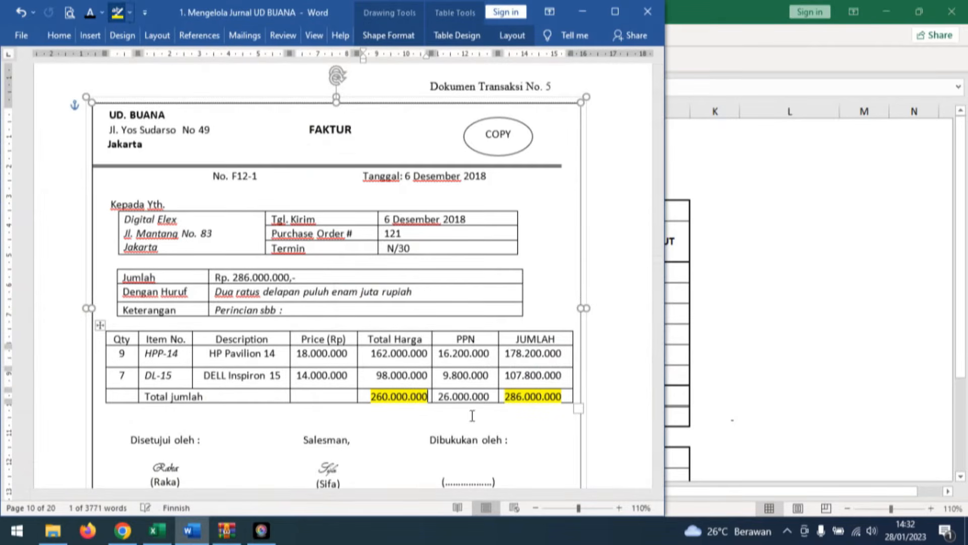
left_click(117, 13)
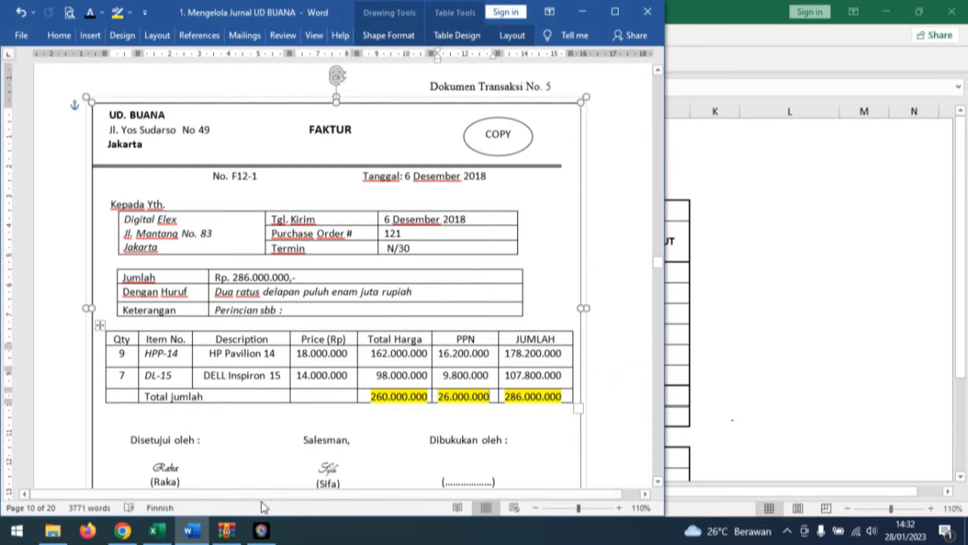
Switch to Excel's SJ sheet and reveal Sales credit 260.000.000 and PPN Outcome 26.000.000 in the F12-1 row in black font.
left_click(156, 531)
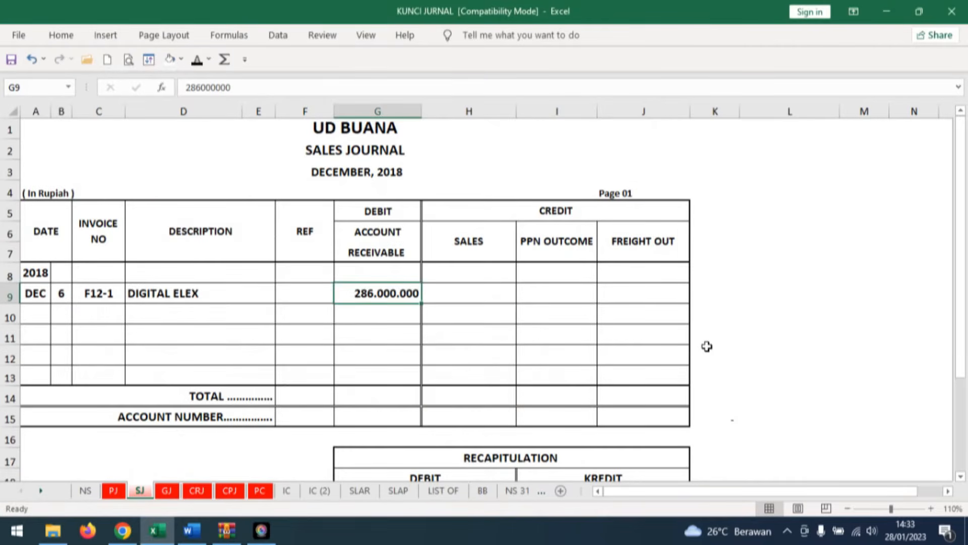
left_click(511, 297)
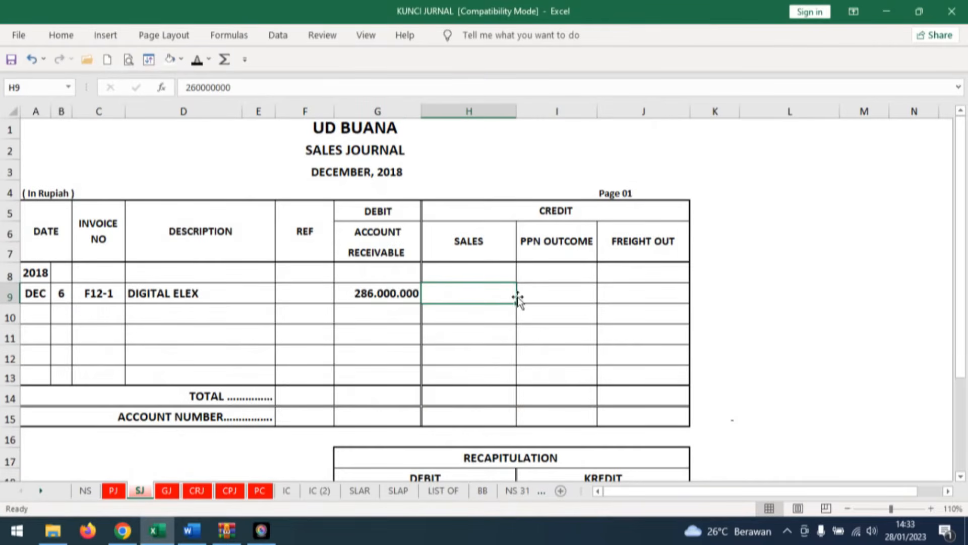
left_click(198, 61)
left_click(558, 292)
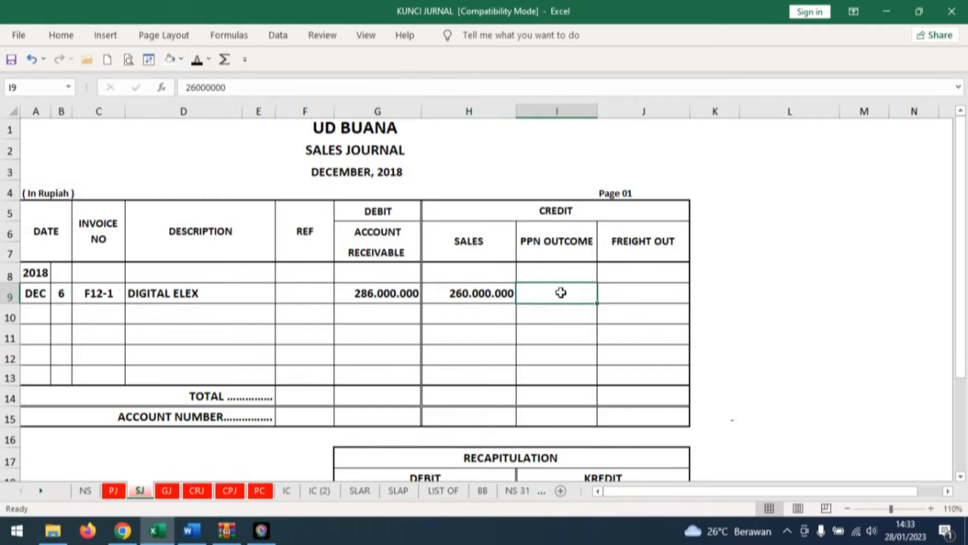
left_click(198, 60)
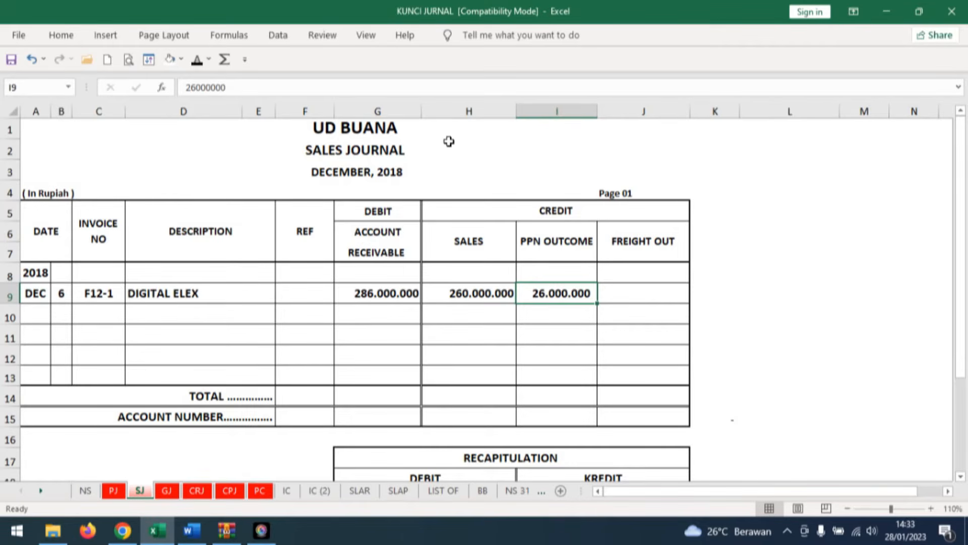
On the SLAR sheet's DIGITAL ELEX card, reveal day 6, description SJ and ref 1 below the opening balance in black font.
left_click(213, 294)
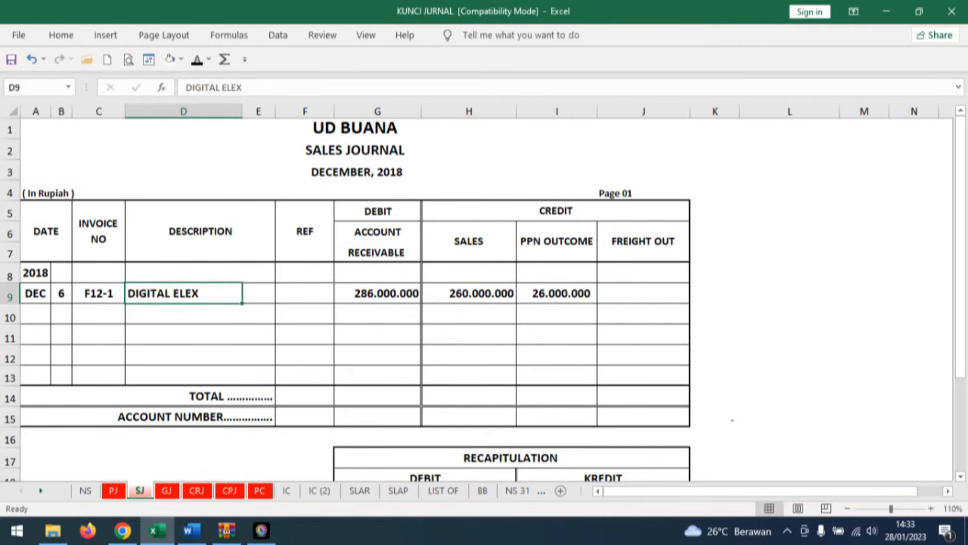
left_click(355, 490)
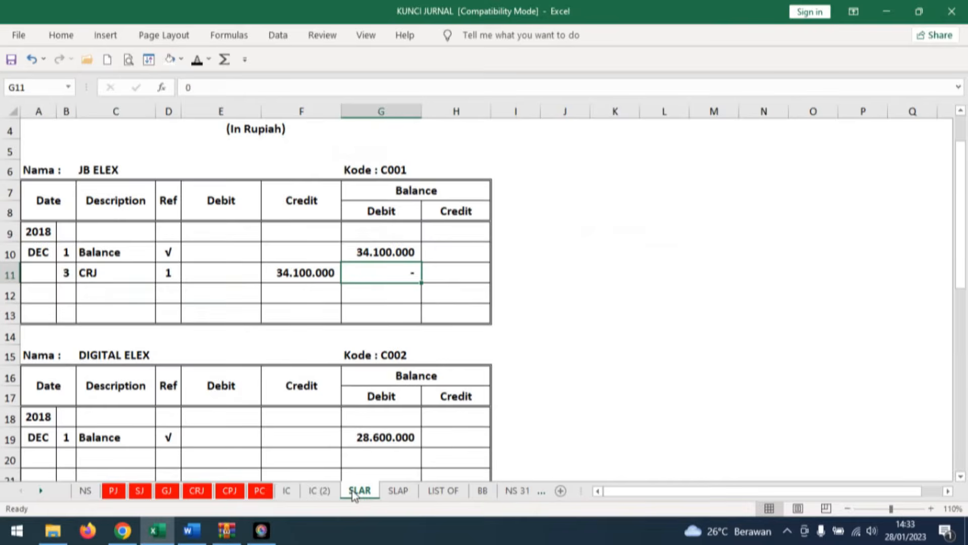
scroll(265, 286, "down", 3)
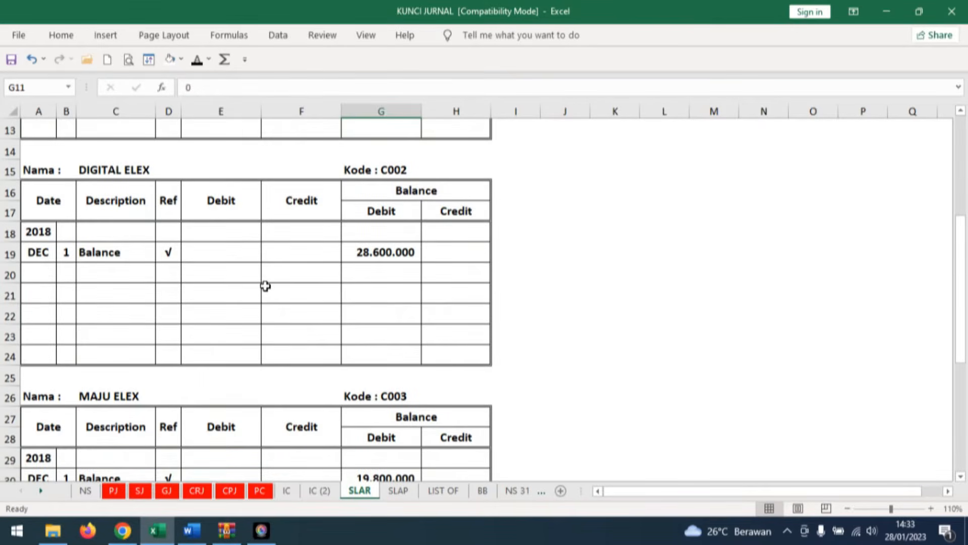
left_click(62, 271)
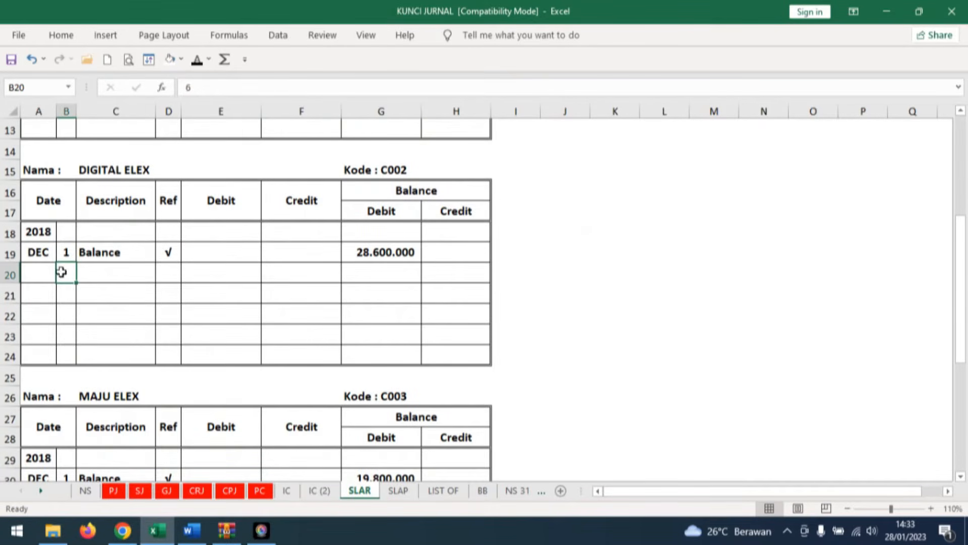
left_click(196, 60)
left_click(123, 267)
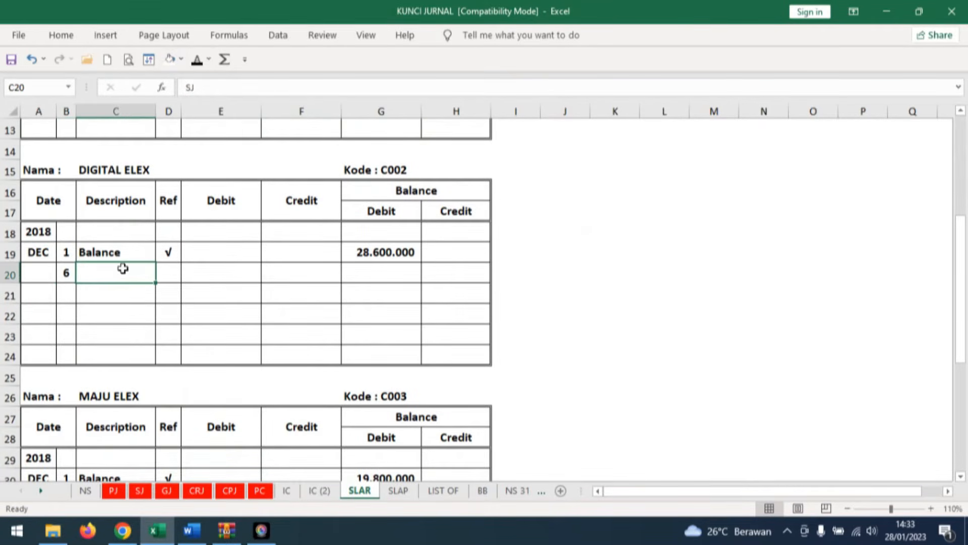
left_click(197, 60)
left_click(163, 268)
left_click(197, 60)
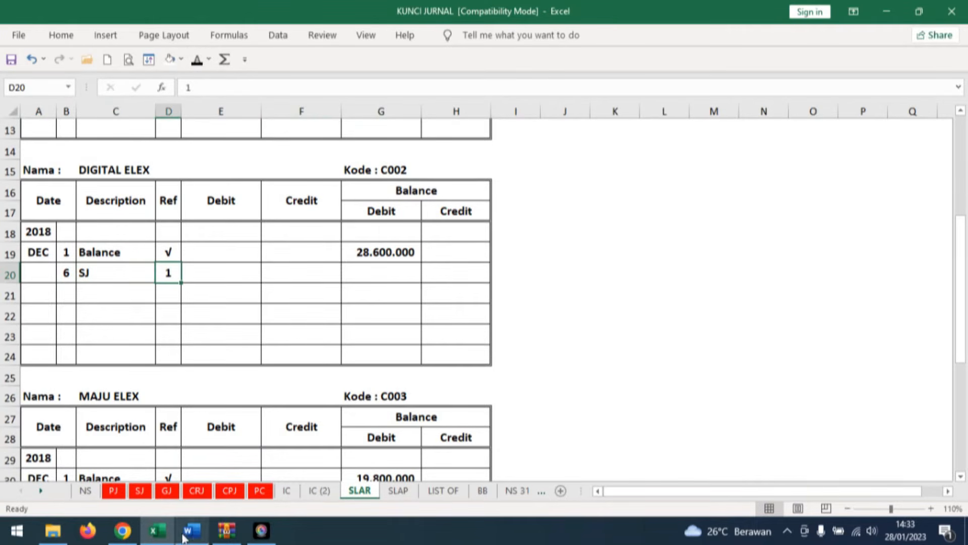
Check the F12-1 Account Receivable debit on the SJ sheet, and reveal 286.000.000 as the debit in the DIGITAL ELEX card's SJ row.
left_click(160, 535)
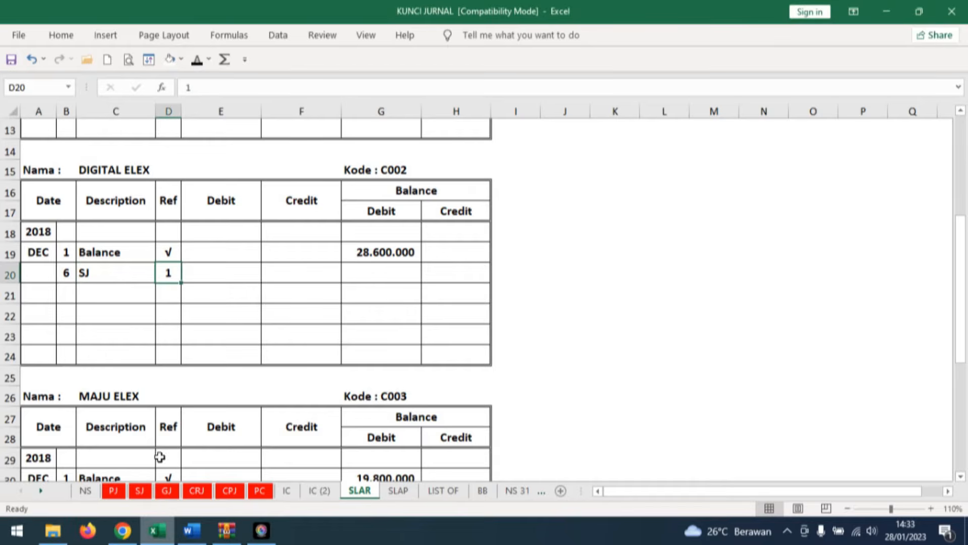
left_click(140, 490)
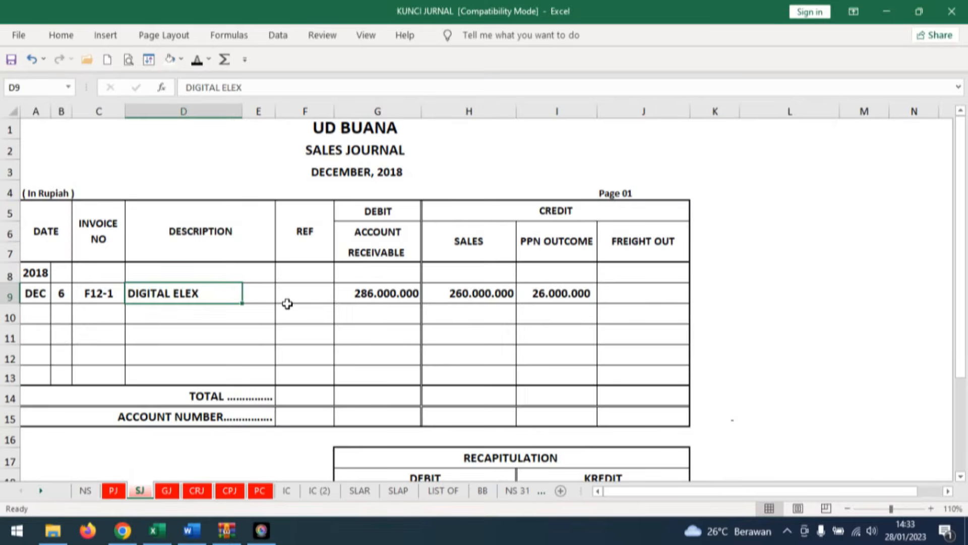
left_click(401, 297)
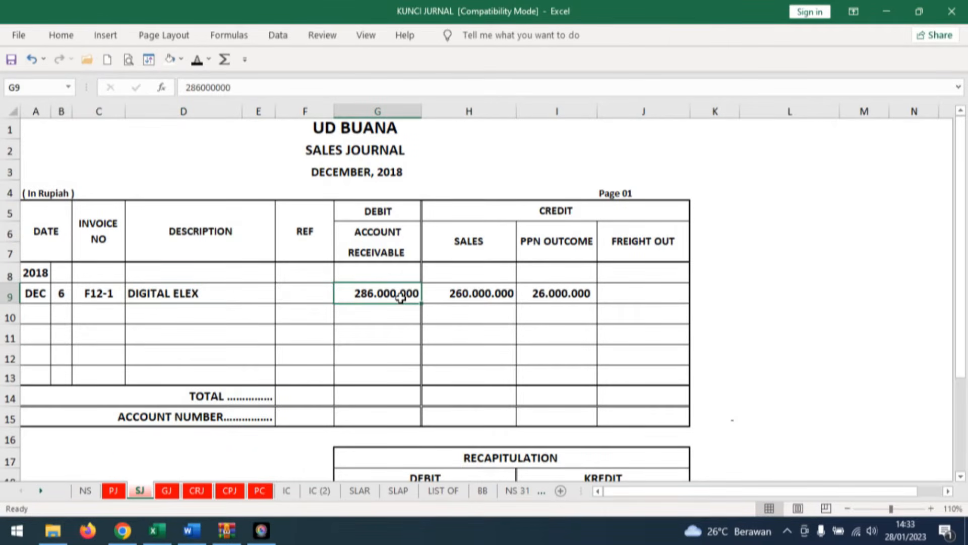
left_click(359, 490)
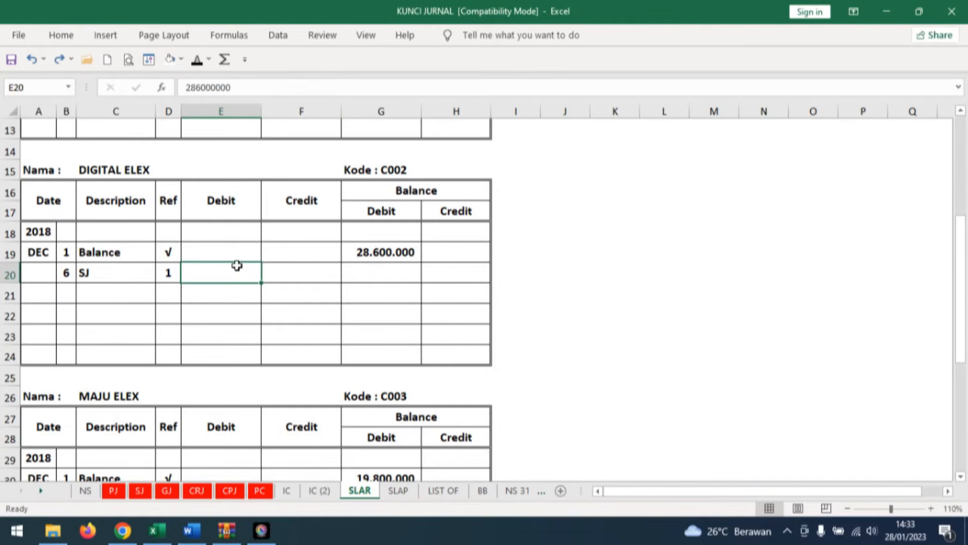
left_click(197, 60)
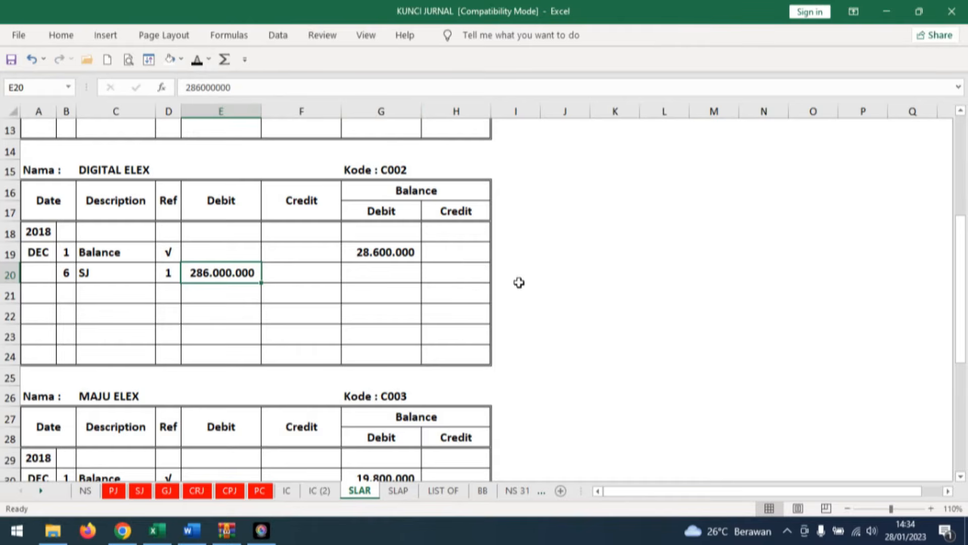
Review the DIGITAL ELEX opening balance and SJ debit, and reveal the 314.600.000 debit balance in the card's SJ row in black font.
left_click(398, 274)
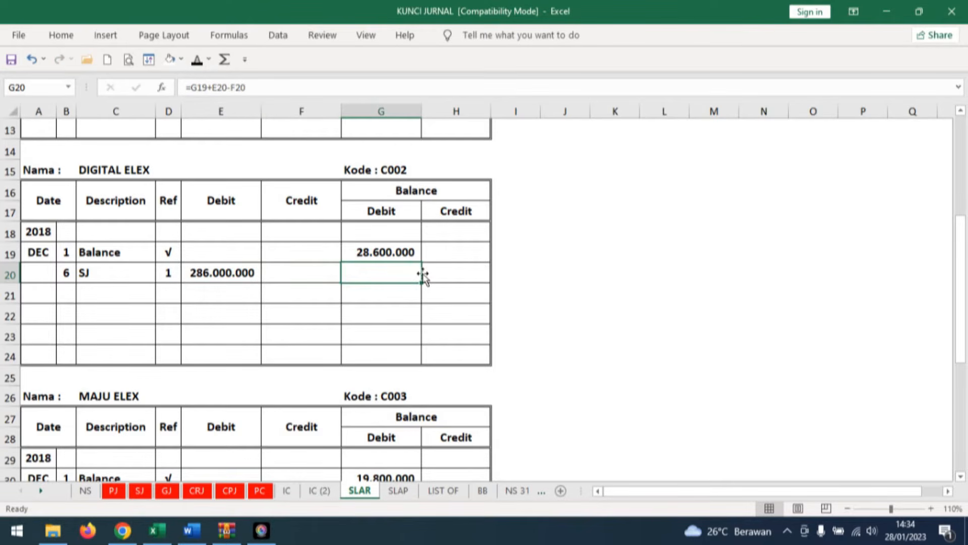
left_click(416, 254)
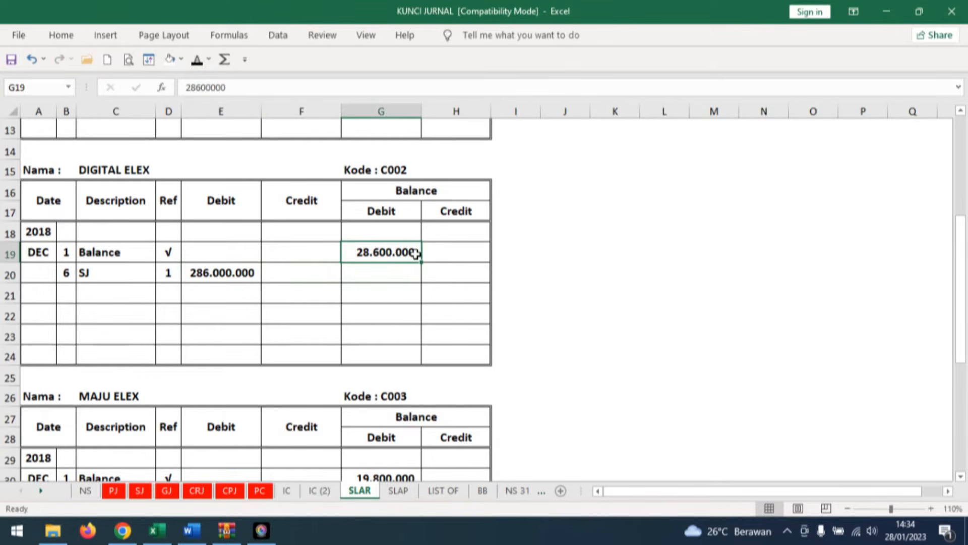
left_click(256, 273)
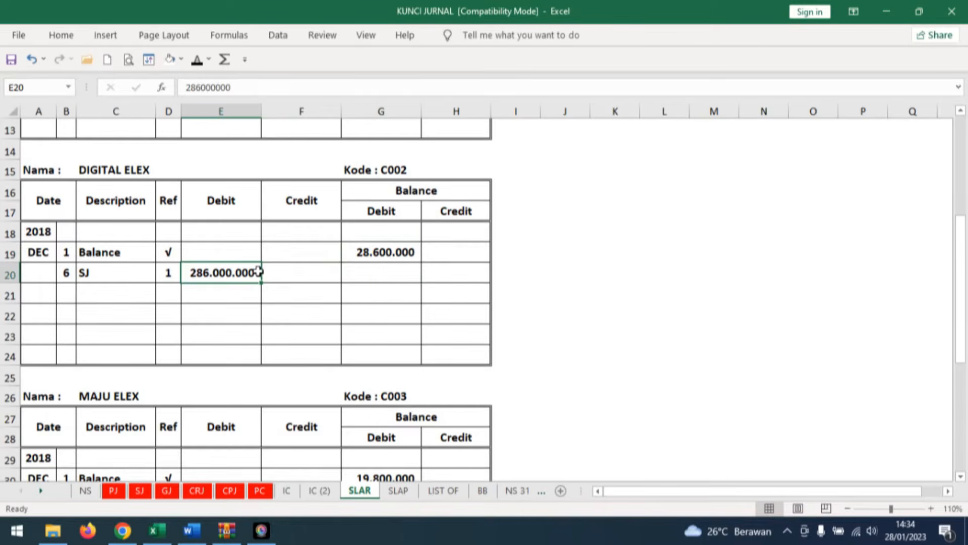
left_click(382, 272)
left_click(198, 59)
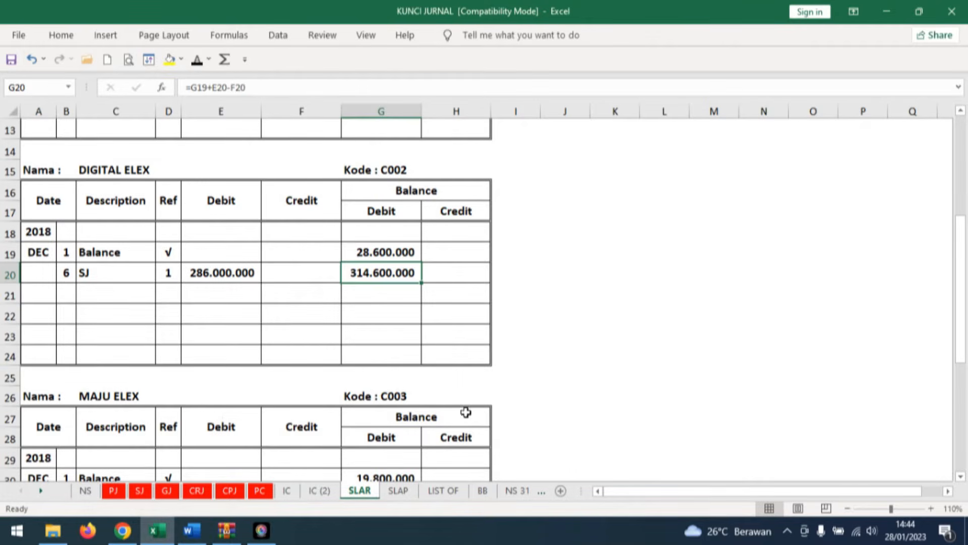
left_click(607, 290)
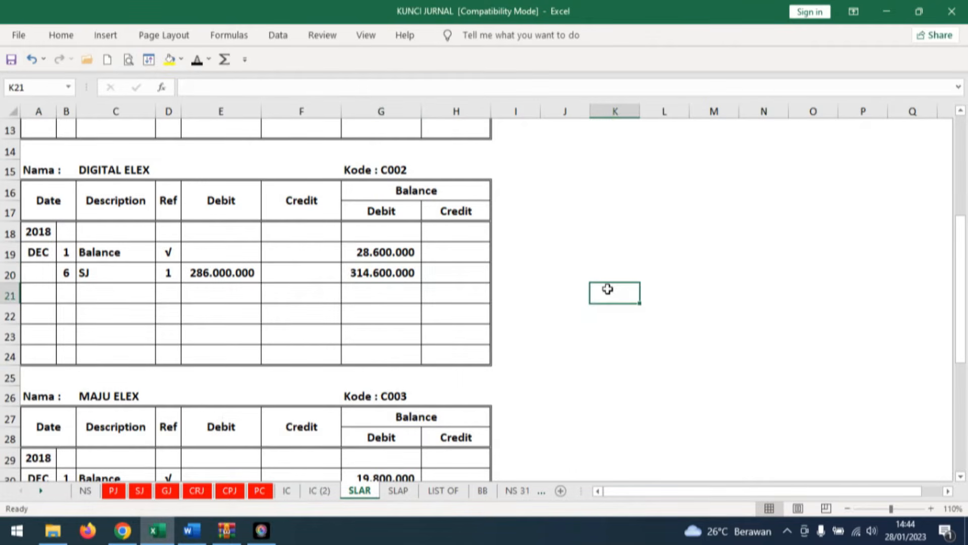
left_click(404, 272)
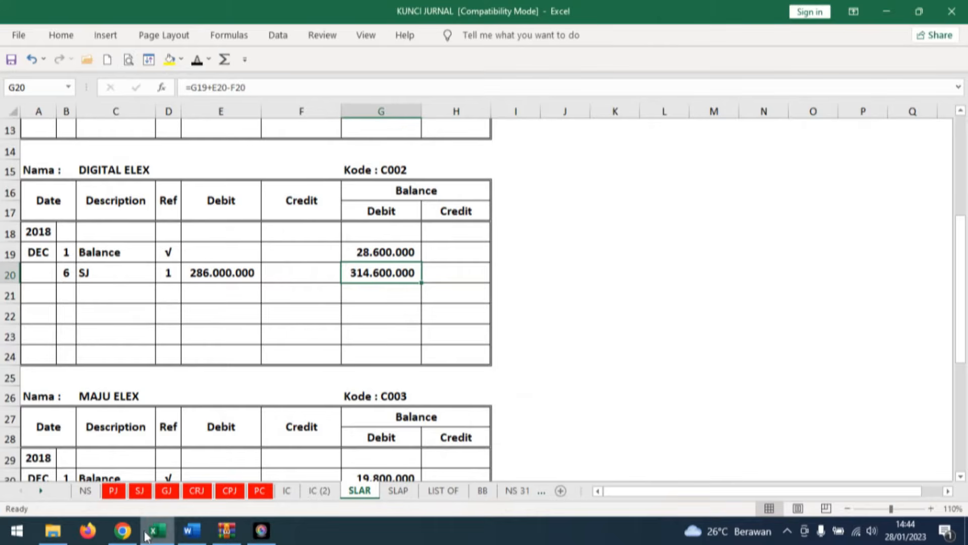
Check the invoice in Word, and reveal day 6 and invoice number F12-1 in the DEC row of Excel's GJ sheet.
left_click(193, 530)
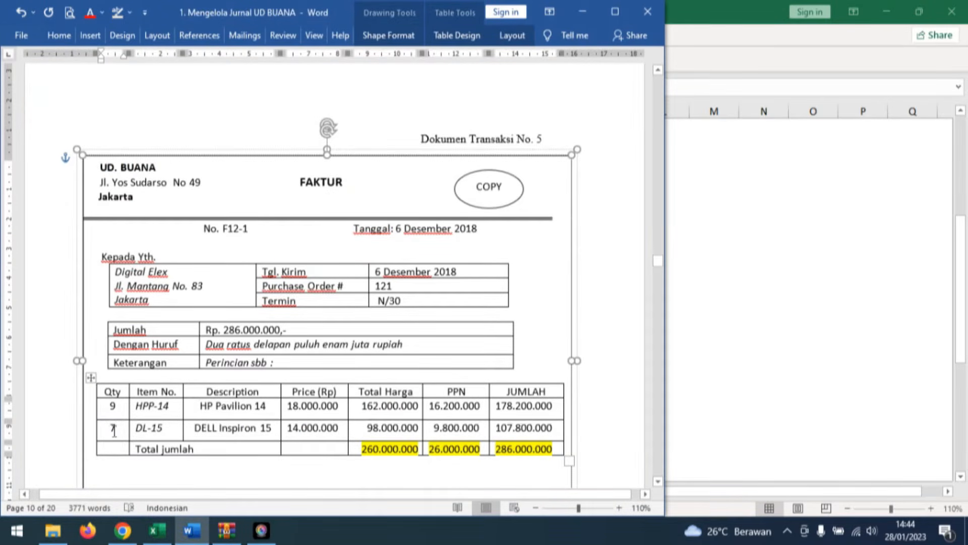
left_click(162, 536)
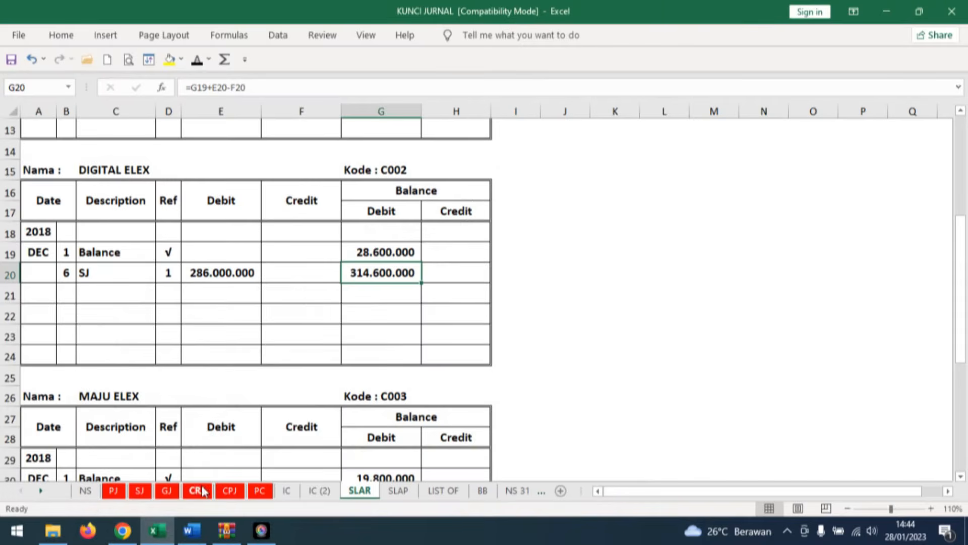
left_click(167, 491)
left_click(83, 250)
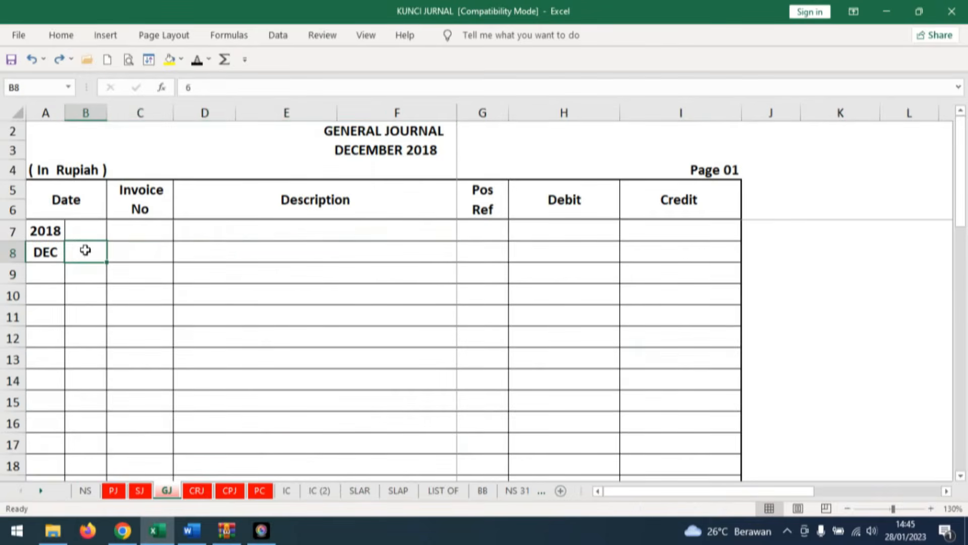
left_click(196, 61)
left_click(140, 250)
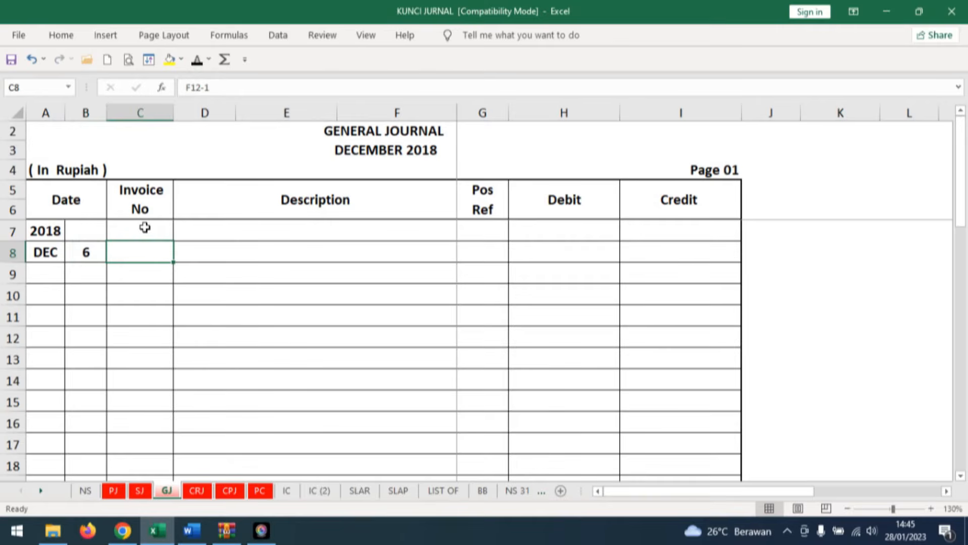
left_click(196, 60)
Reveal Cost of goods sold and, on the row below it, Merchandise Inventory as the General Journal descriptions for F12-1.
left_click(204, 250)
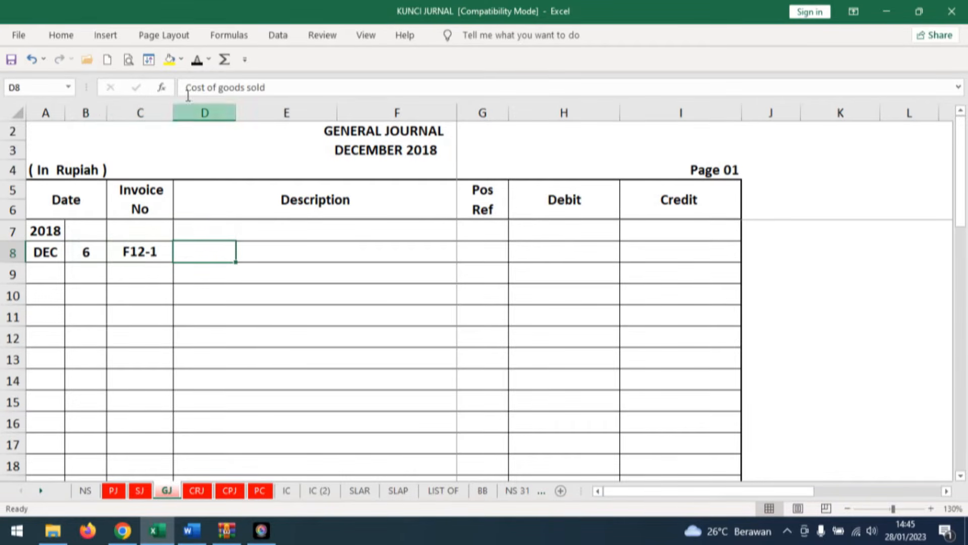
left_click(196, 61)
left_click(242, 272)
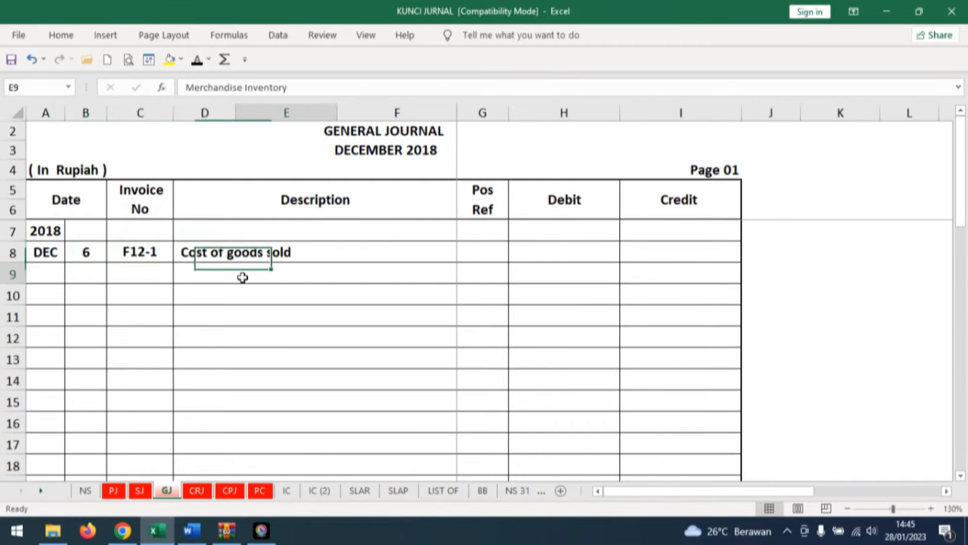
left_click(197, 60)
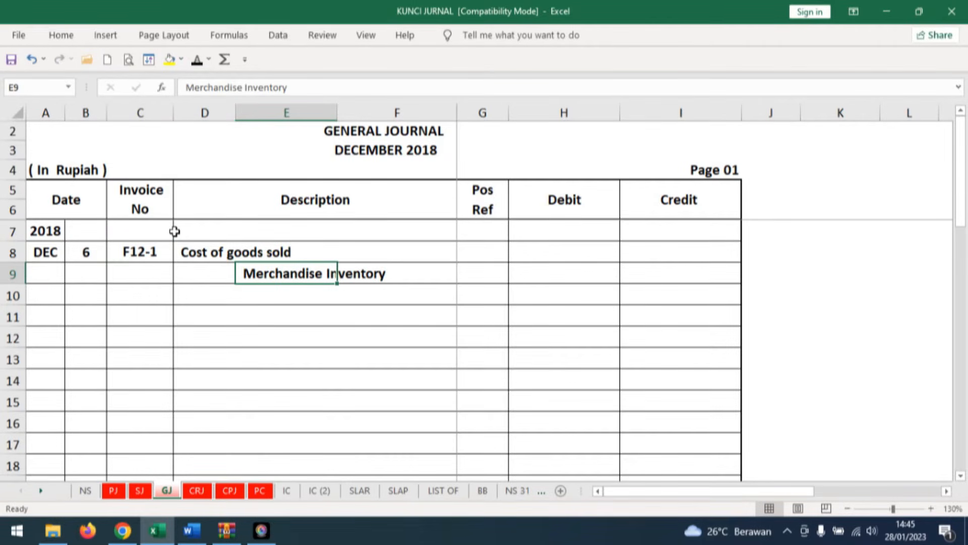
On the IC sheet's HP Pavilion 14 inventory card, reveal day 6 and description Penjualan below the Saldo row in black font.
left_click(287, 490)
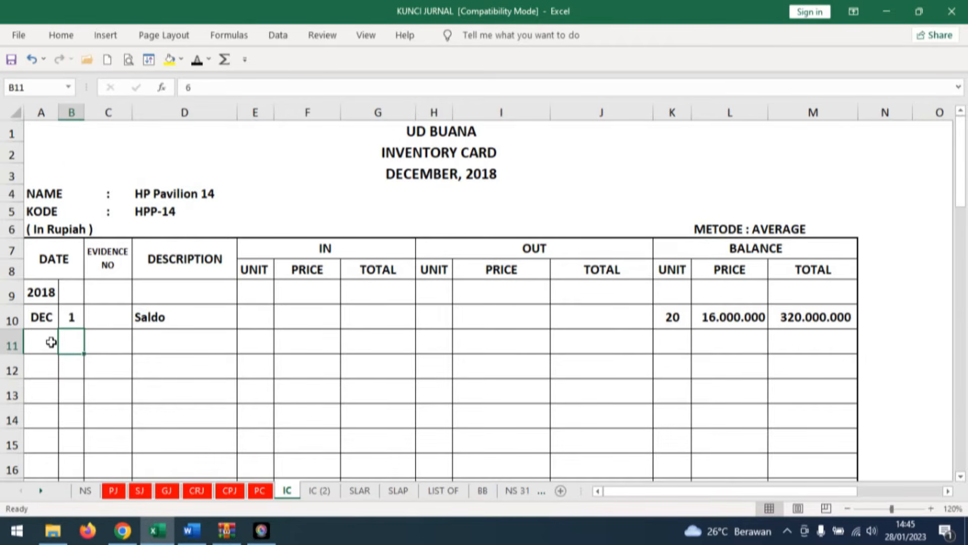
left_click(196, 59)
left_click(190, 342)
left_click(197, 59)
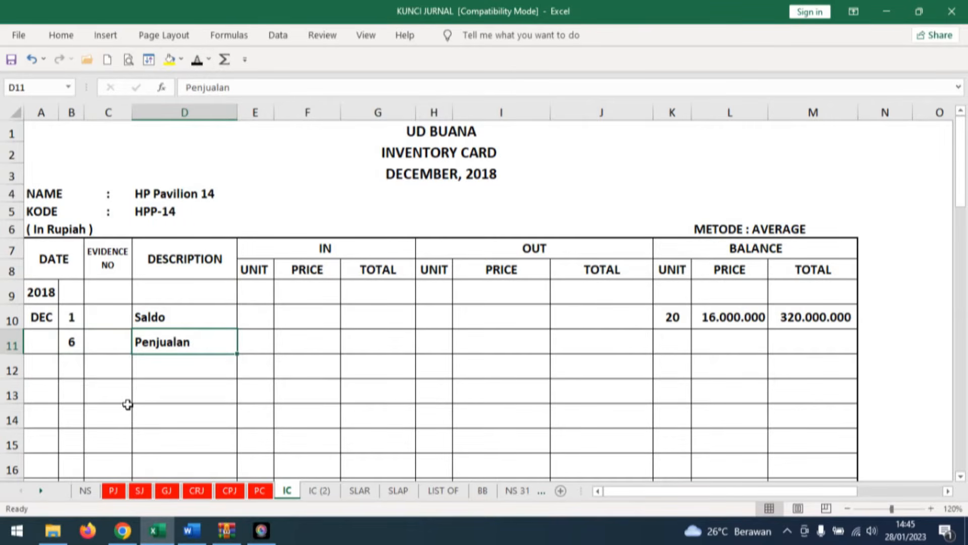
Check the HPP-14 and DL-15 quantities on invoice F12-1 in Word, and reveal 9 as the OUT unit in Excel's Penjualan row.
left_click(439, 341)
left_click(181, 194)
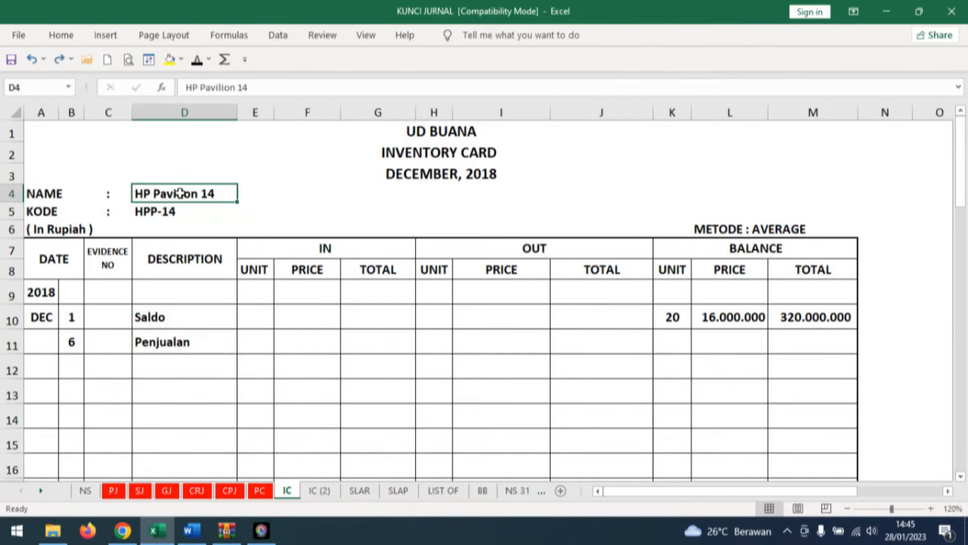
left_click(191, 531)
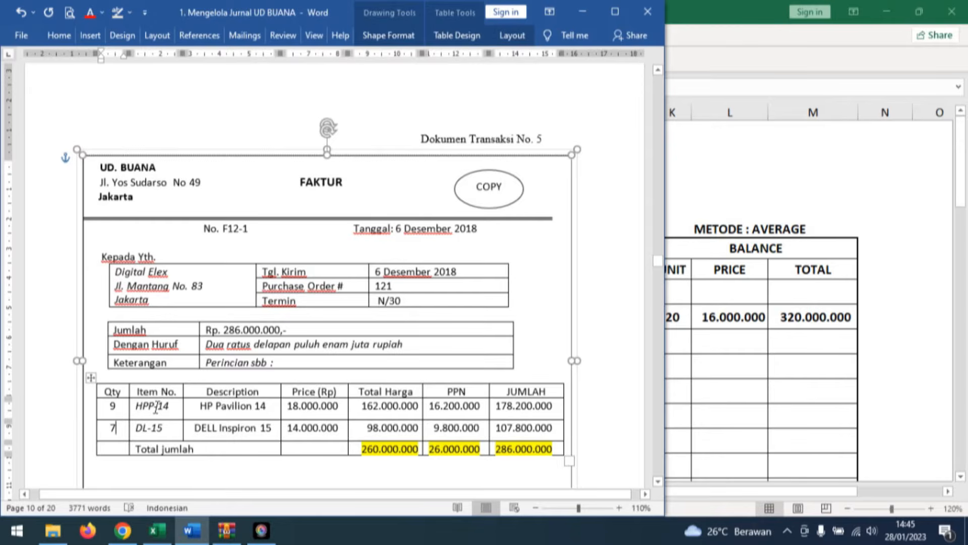
double_click(105, 407)
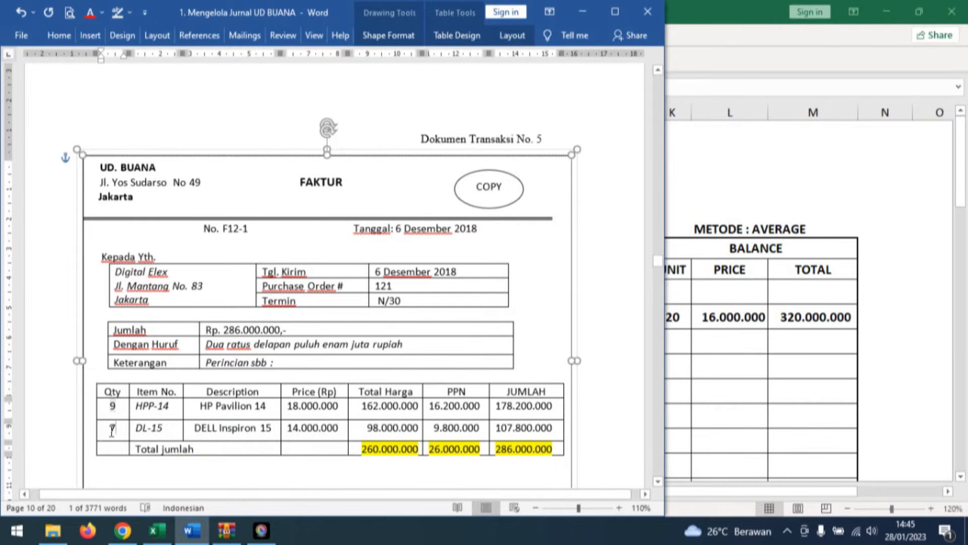
double_click(112, 429)
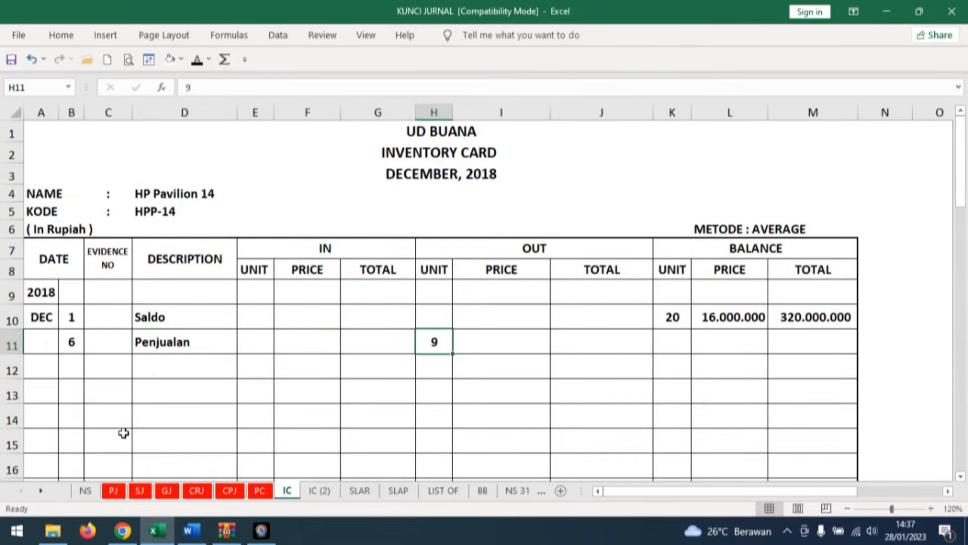
Shade the Saldo row's balance price on the HP Pavilion 14 card light red.
left_click(484, 340)
left_click(755, 316)
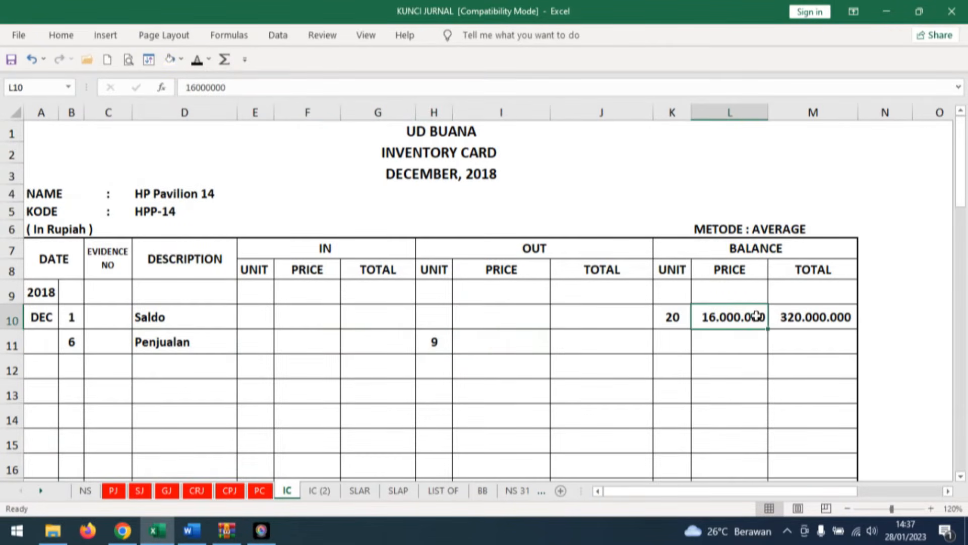
left_click(181, 59)
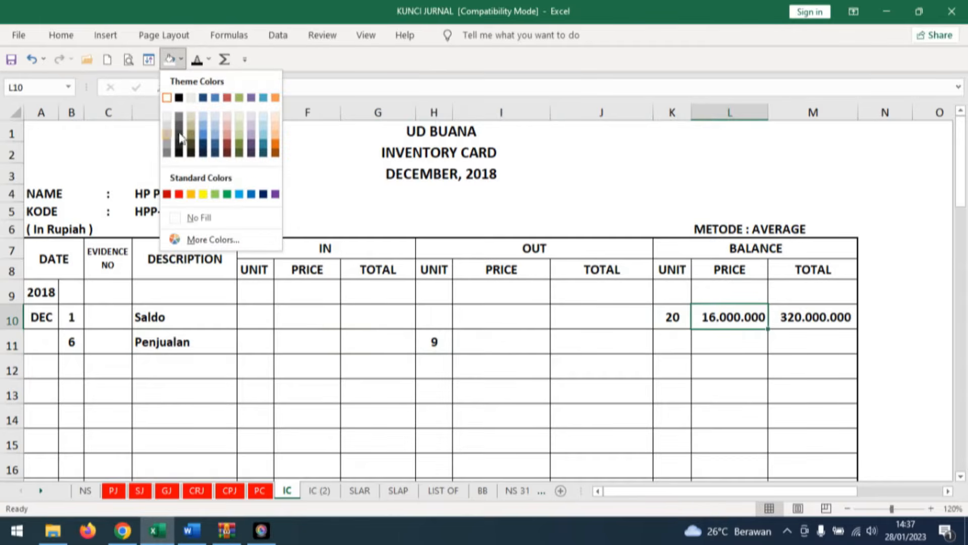
left_click(227, 116)
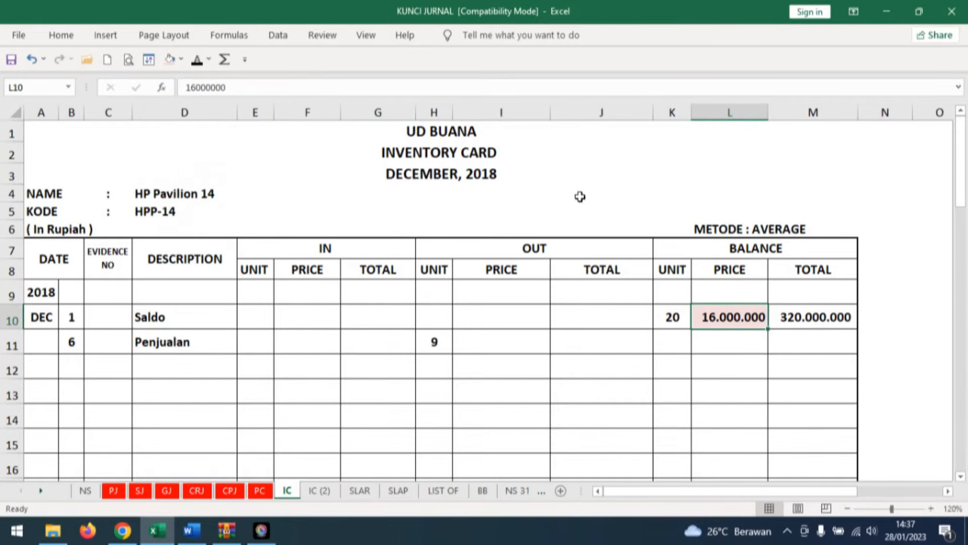
Reveal OUT price 16.000.000 and OUT total 144.000.000 in the HP Pavilion 14 card's Penjualan row in black font.
left_click(508, 338)
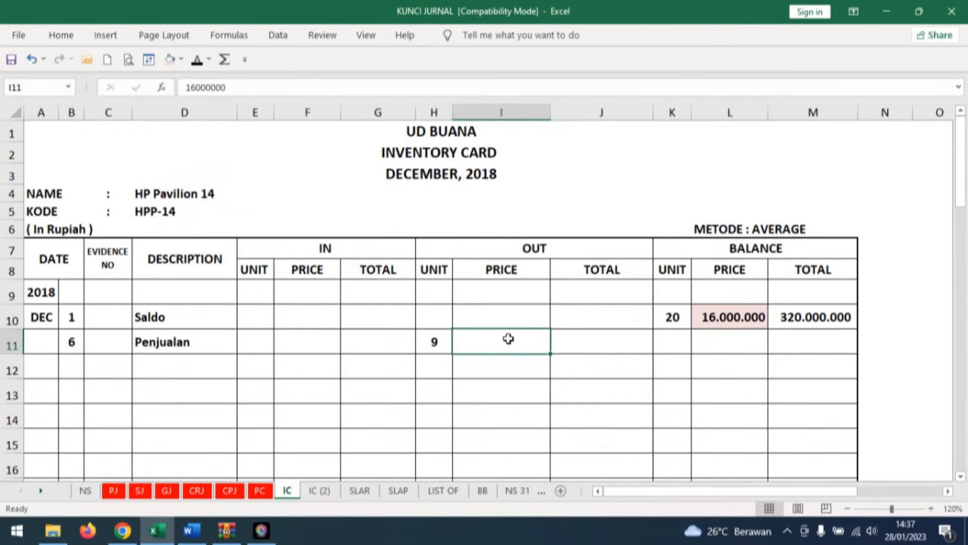
left_click(197, 59)
left_click(616, 334)
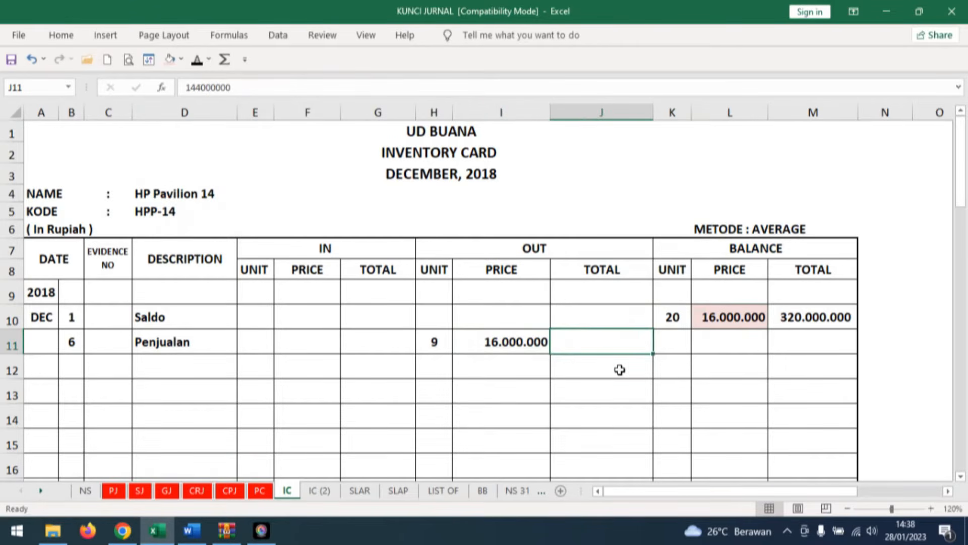
left_click(198, 59)
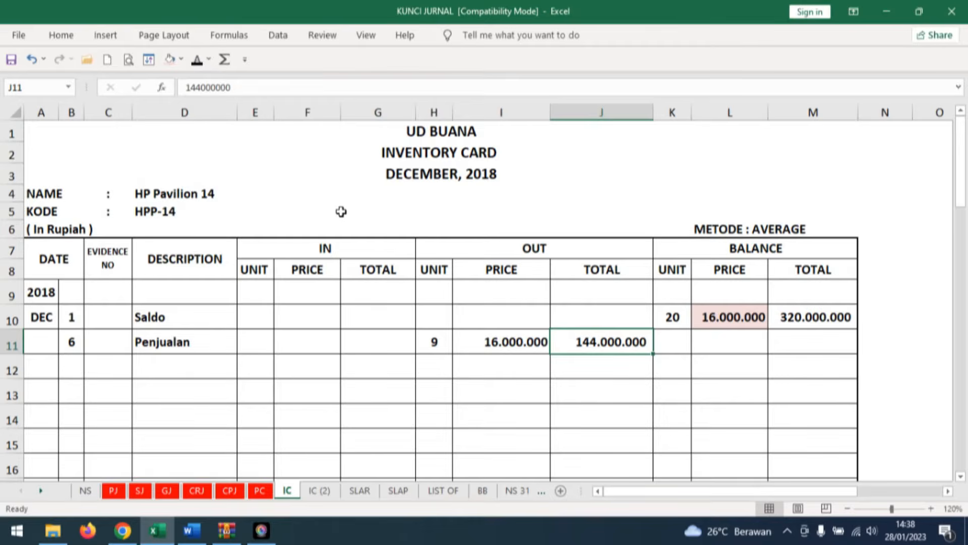
Reveal balance unit 11 and balance price 16.000.000 in the HP Pavilion 14 card's Penjualan row in black font.
left_click(676, 315)
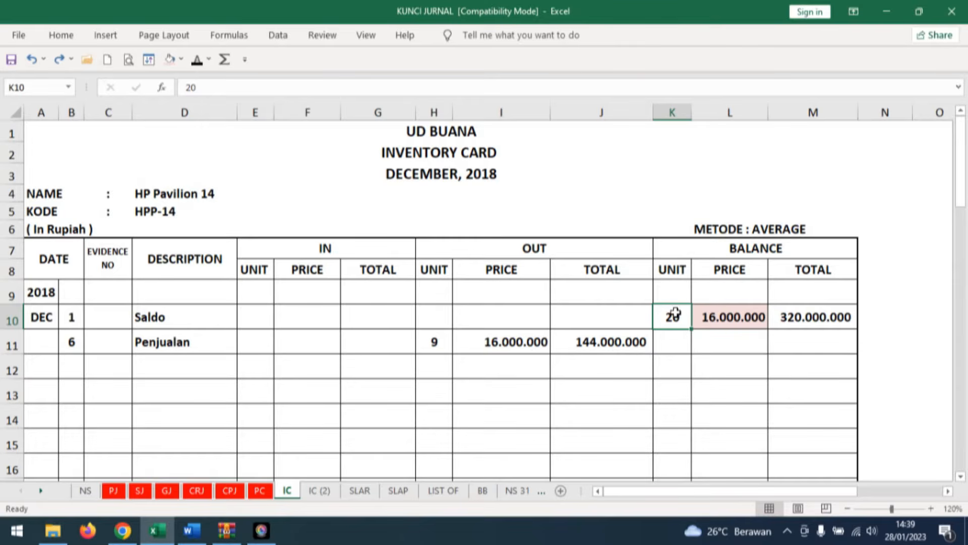
left_click(674, 348)
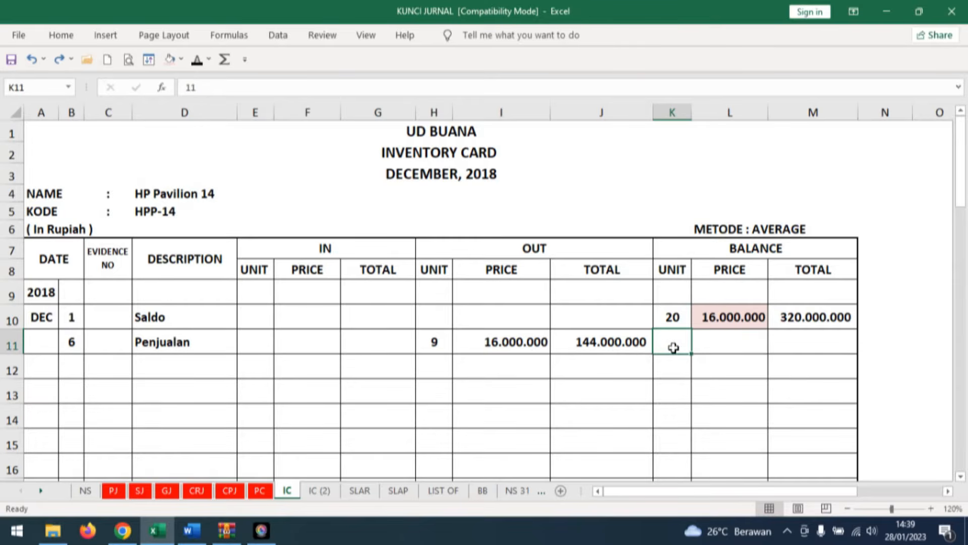
left_click(199, 61)
left_click(739, 342)
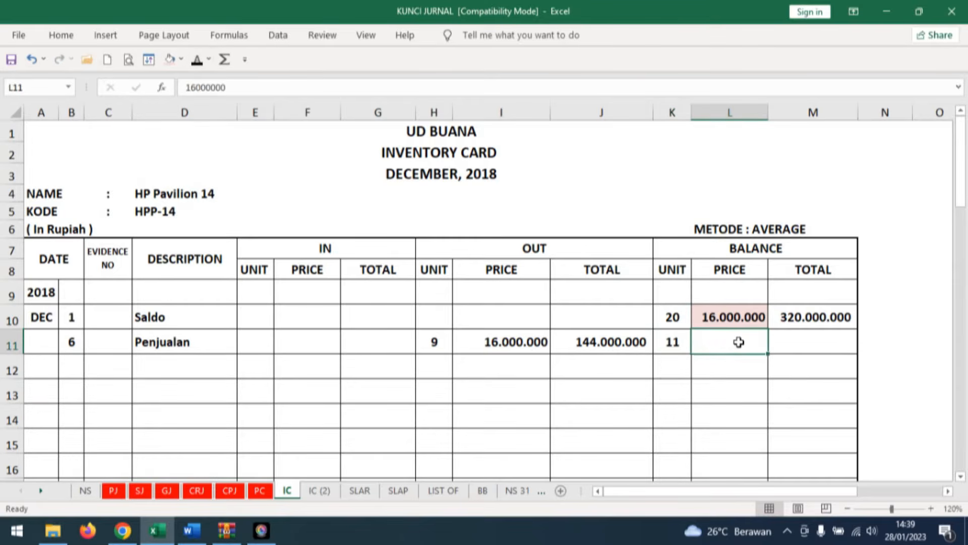
left_click(197, 60)
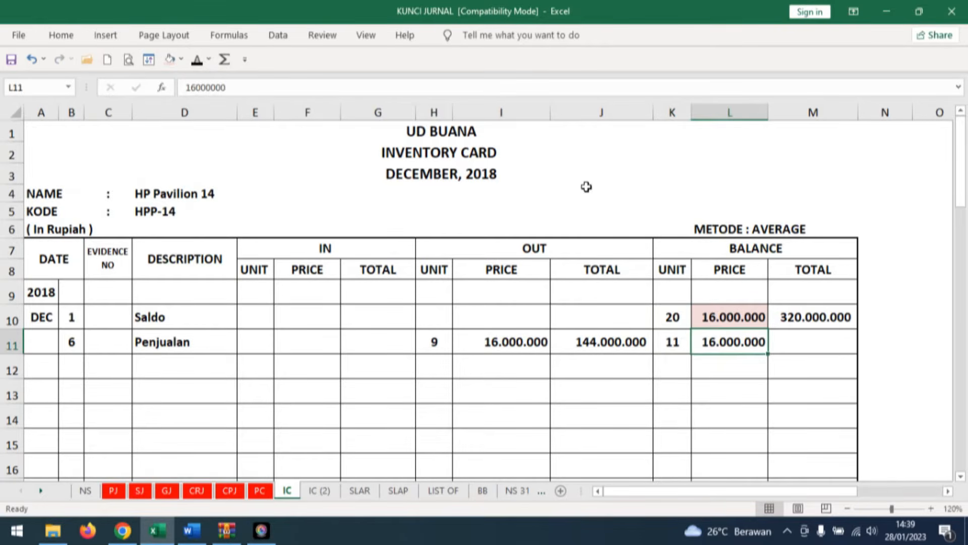
Check the Saldo balance total and the Penjualan OUT total, and reveal 176.000.000 in black as the Penjualan row's balance total.
left_click(832, 332)
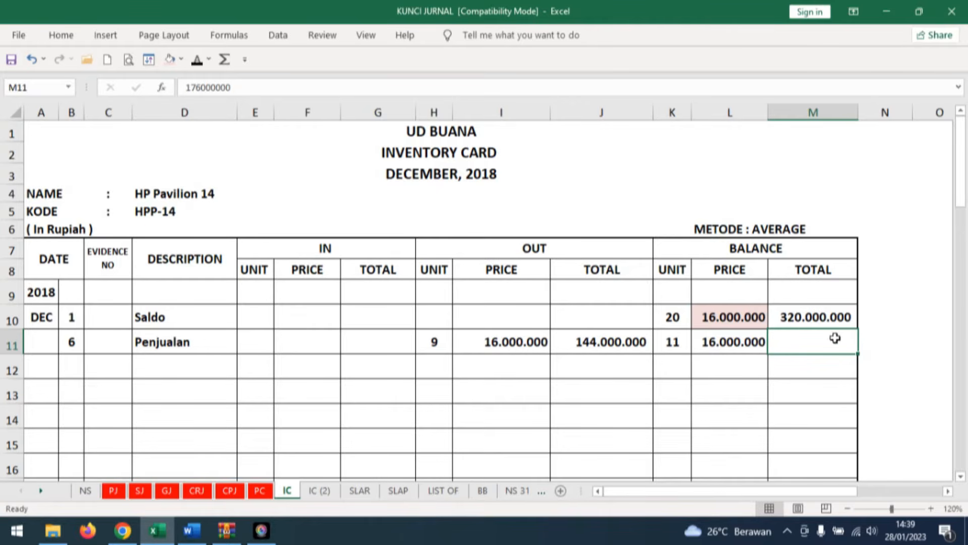
left_click(850, 315)
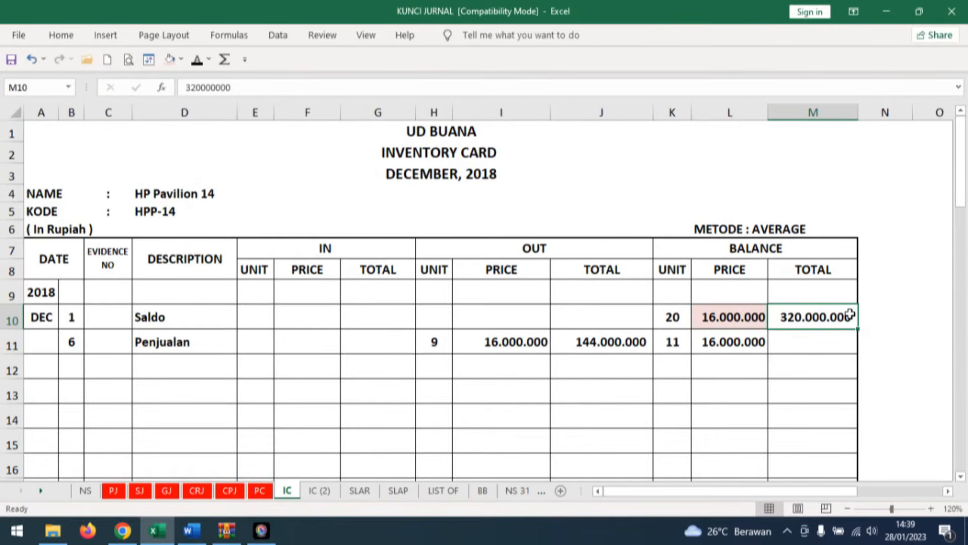
left_click(651, 345)
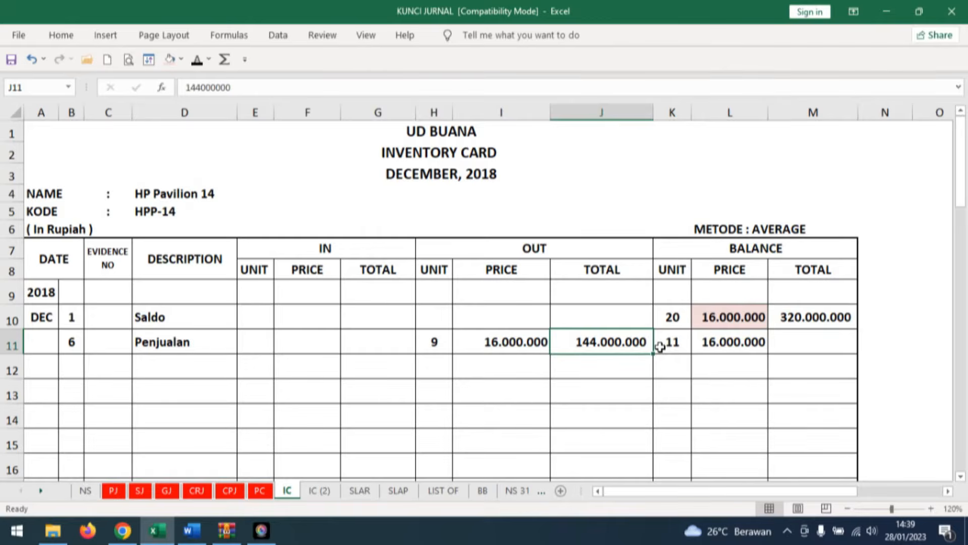
left_click(821, 340)
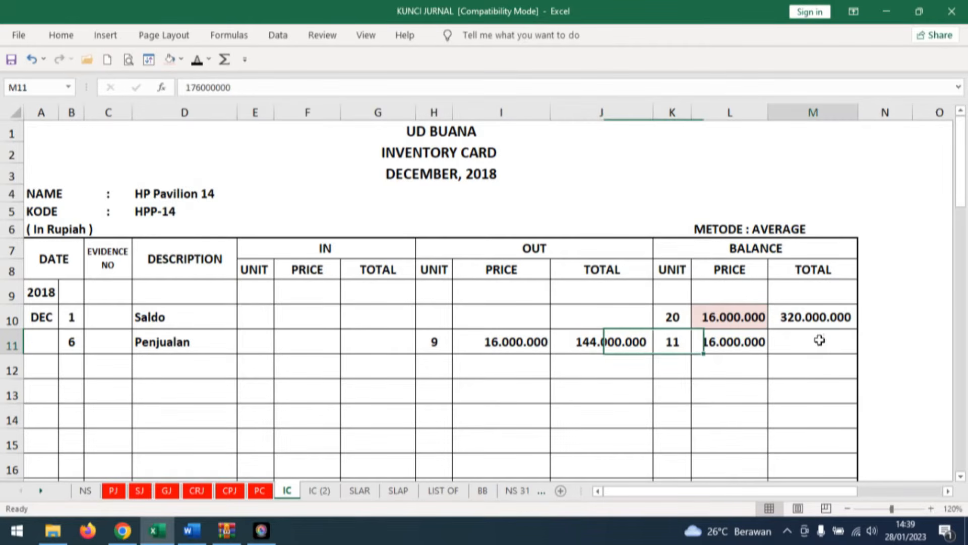
left_click(198, 67)
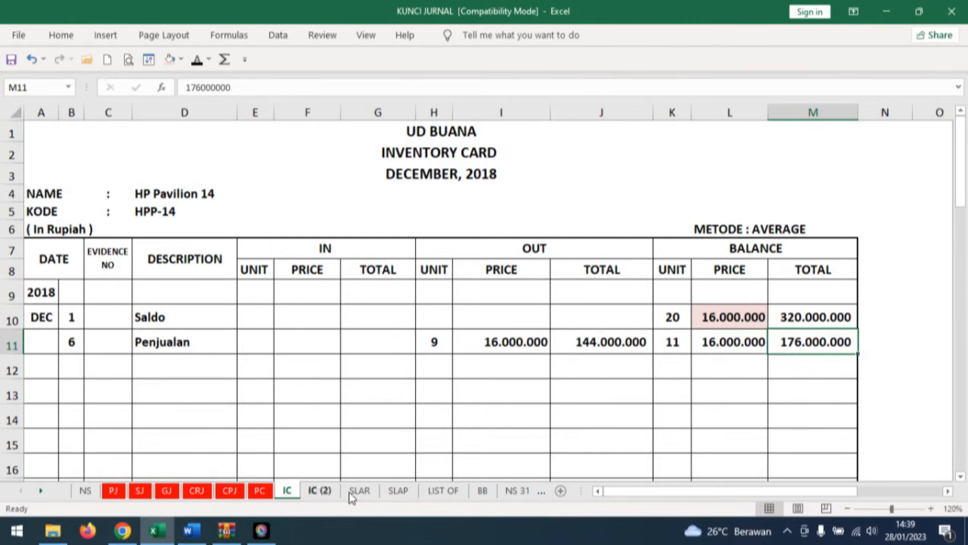
On the IC (2) sheet's DELL Inspiron 15 inventory card, reveal day 6 and description Penjualan below the Saldo row in black font.
left_click(320, 490)
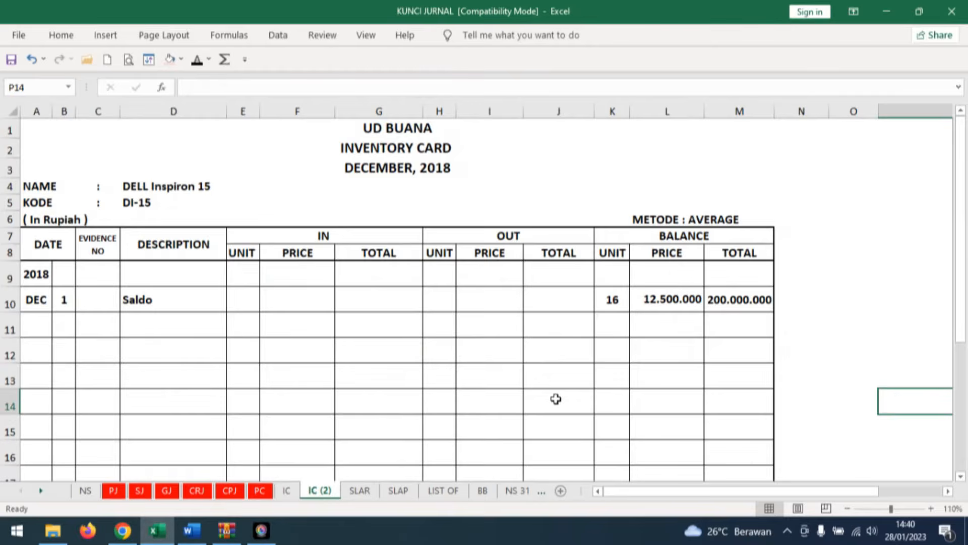
left_click(65, 319)
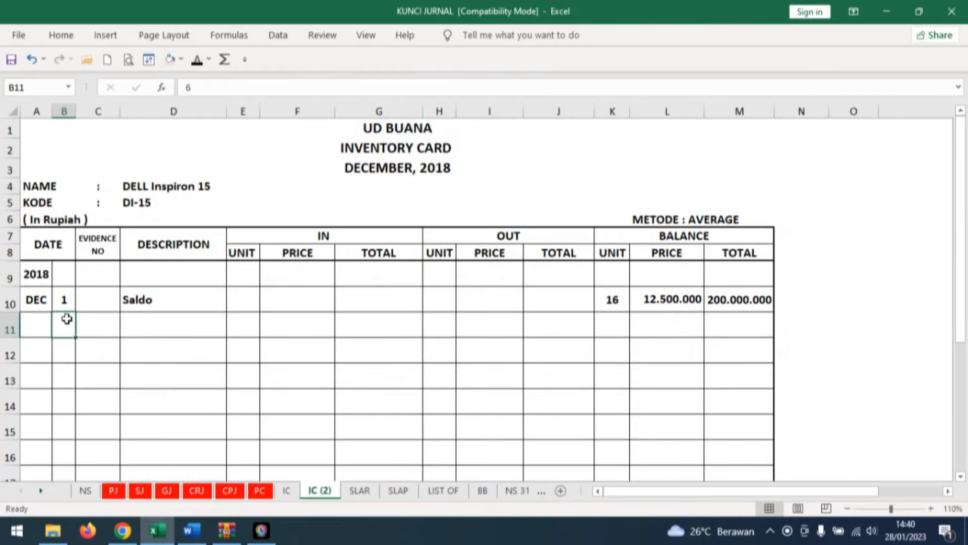
left_click(196, 60)
left_click(162, 323)
left_click(196, 60)
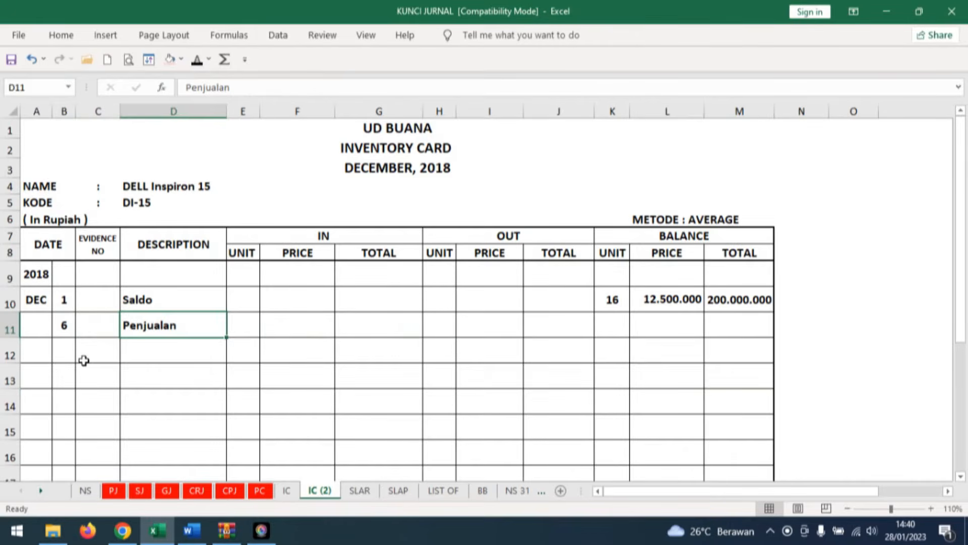
Reveal 7 as the OUT unit in the DELL Inspiron 15 card's Penjualan row and compare it with invoice F12-1 in Word.
left_click(443, 324)
left_click(196, 60)
left_click(191, 530)
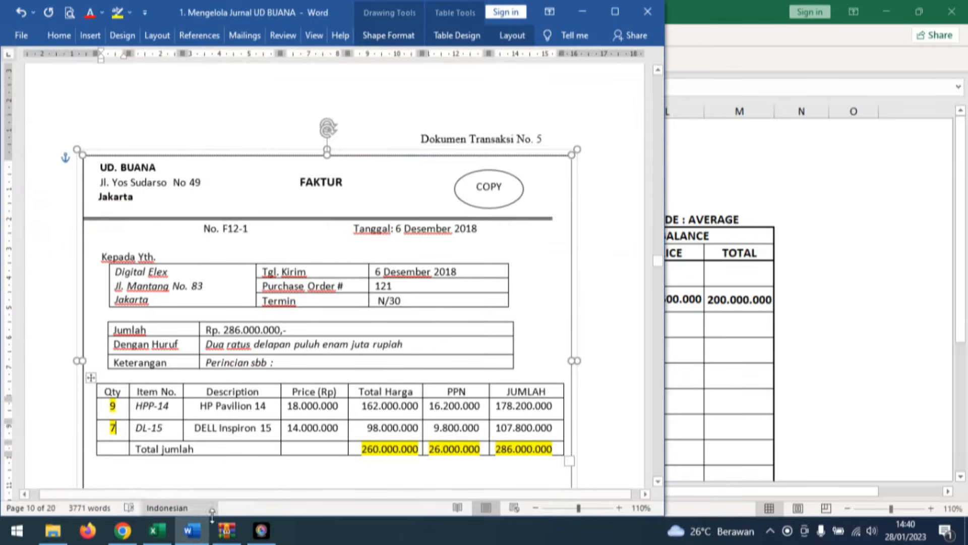
left_click(203, 529)
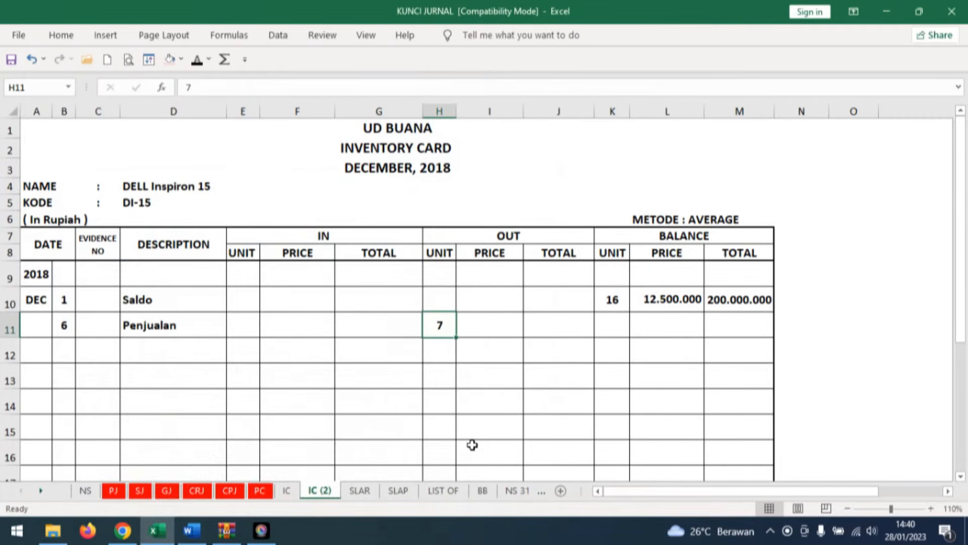
Shade the Saldo row's balance price on the DELL Inspiron 15 card light red.
key("Right")
left_click(674, 298)
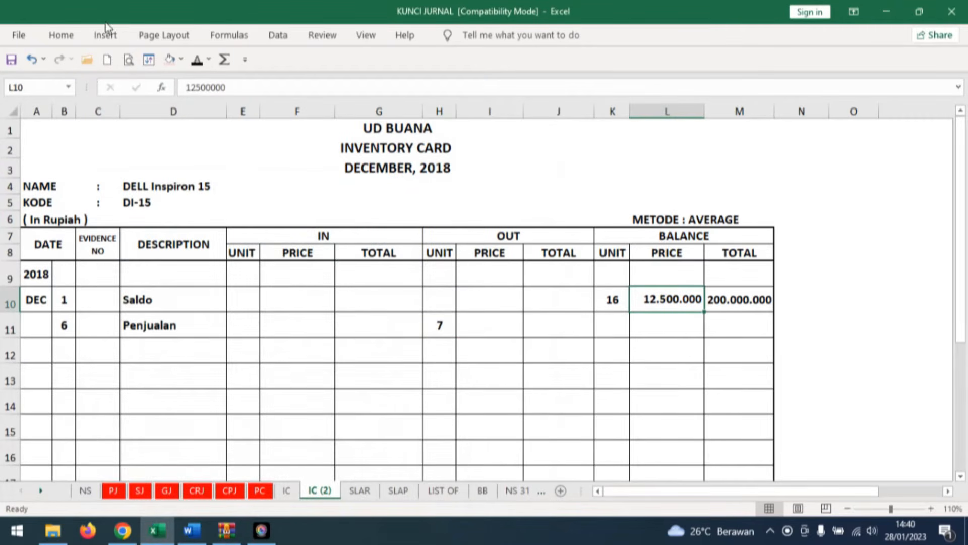
left_click(170, 59)
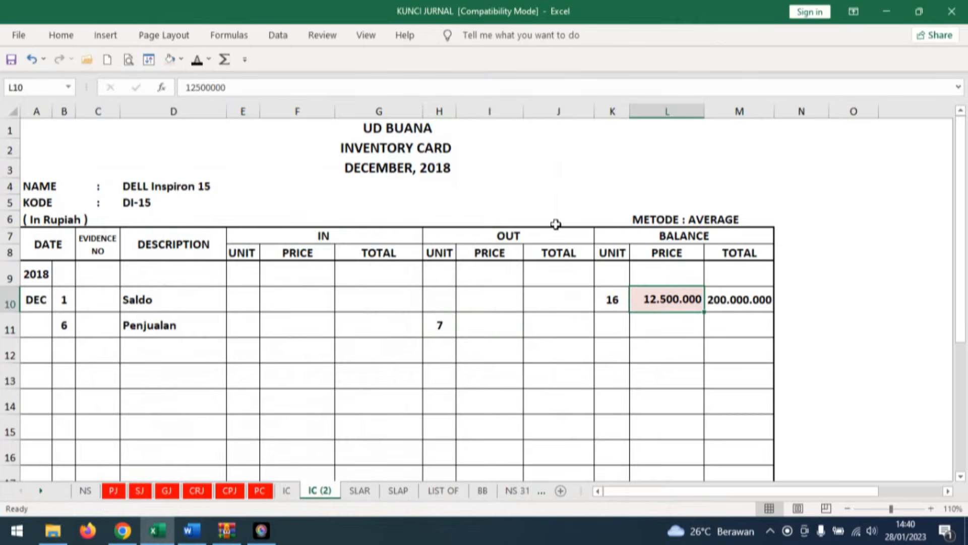
Reveal OUT price 12.500.000 and OUT total 87.500.000 in the DELL Inspiron 15 card's Penjualan row in black font.
left_click(490, 319)
left_click(197, 60)
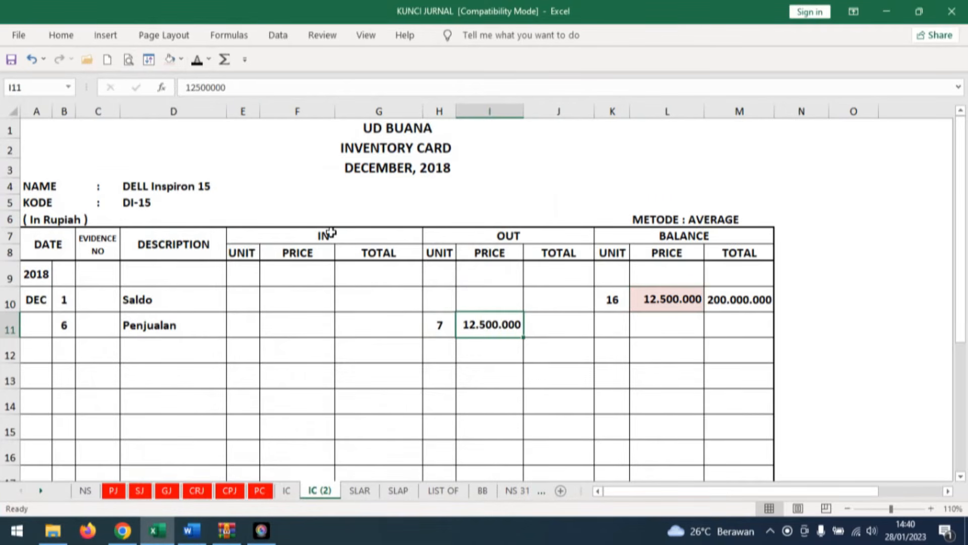
left_click(568, 307)
left_click(540, 328)
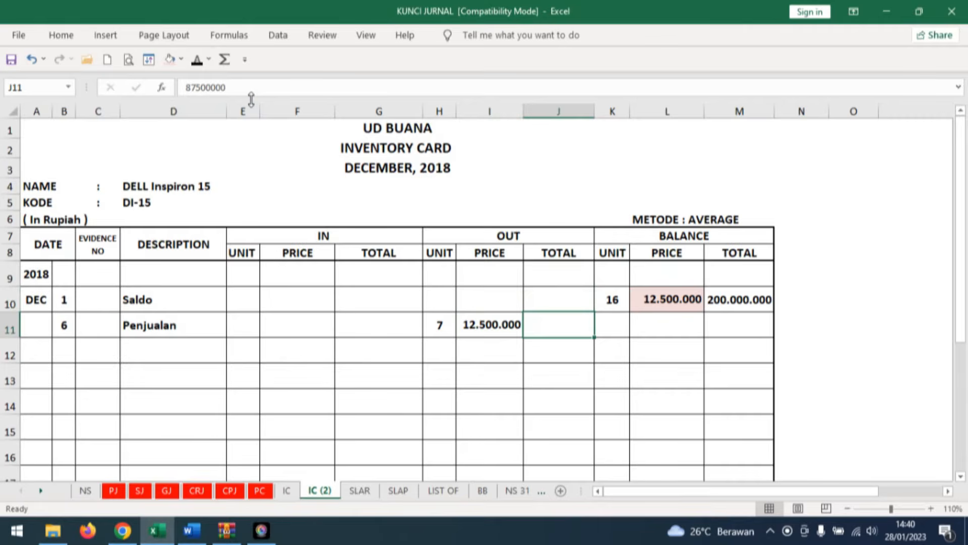
left_click(197, 60)
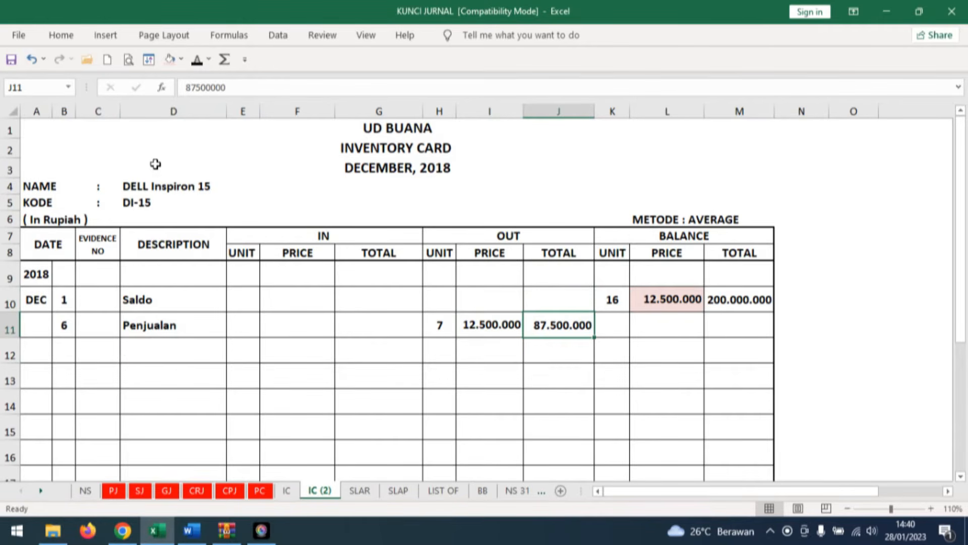
Reveal balance unit 9, price 12.500.000 and total 112.500.000 in the DELL Inspiron 15 card's Penjualan row in black font.
left_click(618, 326)
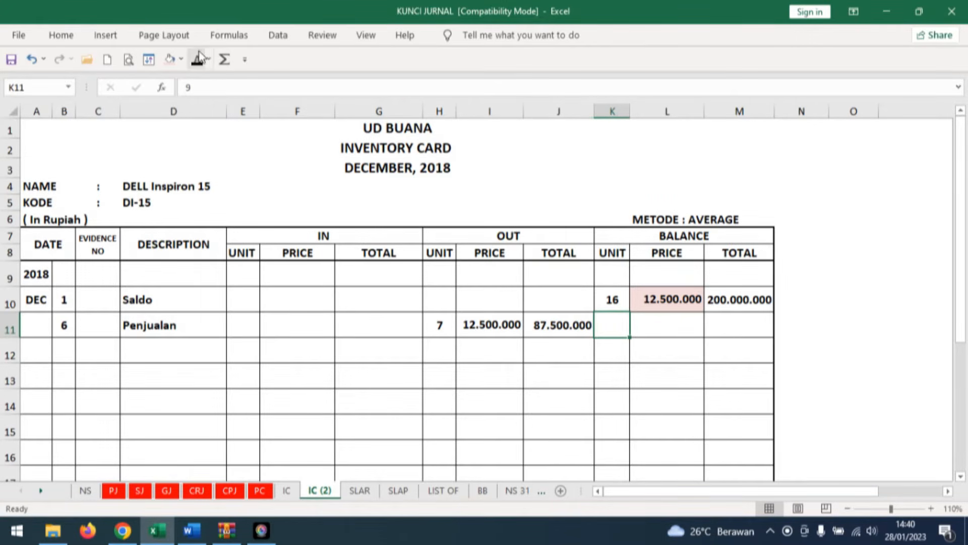
left_click(661, 328)
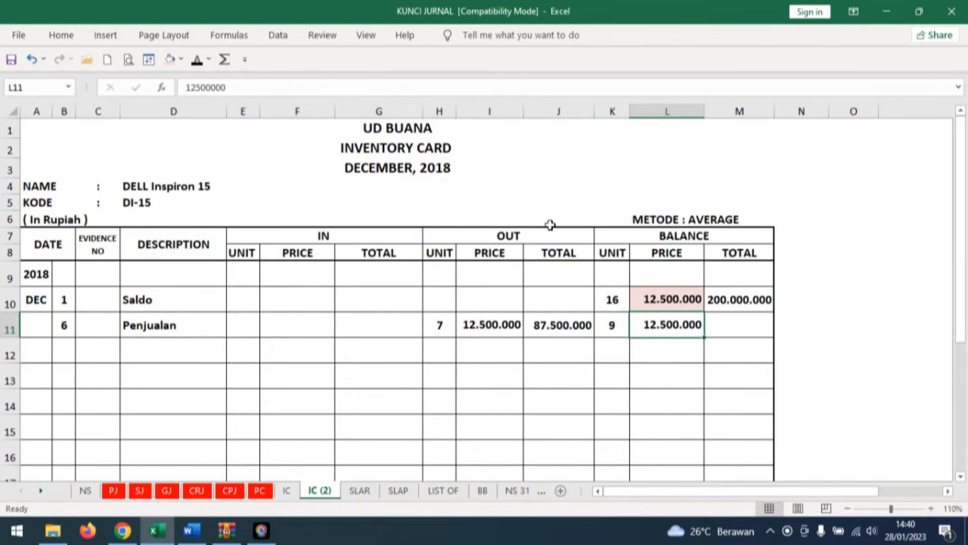
left_click(748, 323)
left_click(760, 299)
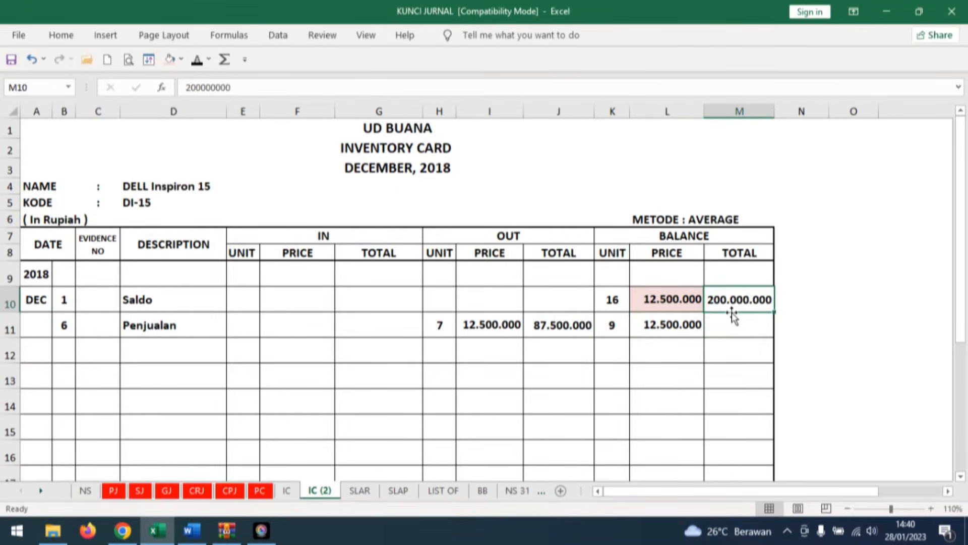
left_click(570, 325)
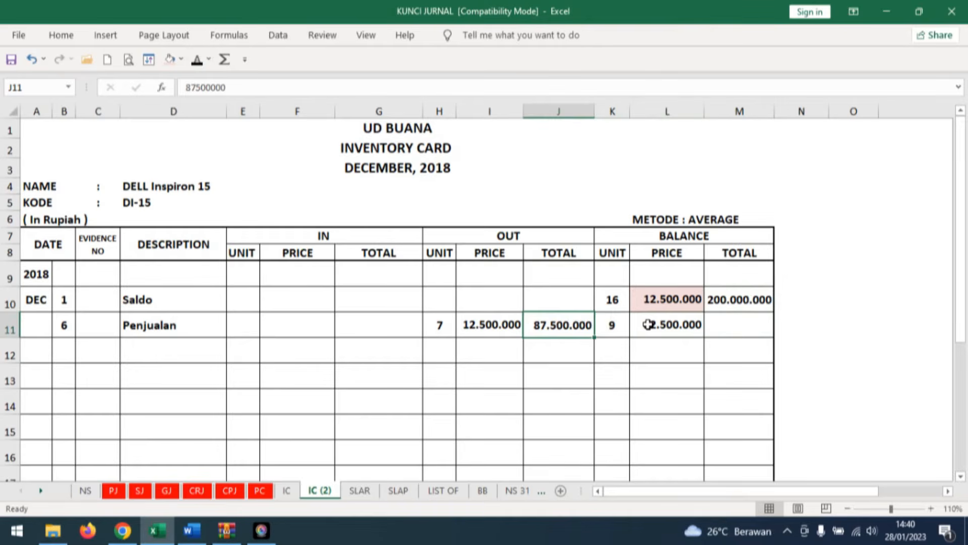
left_click(739, 325)
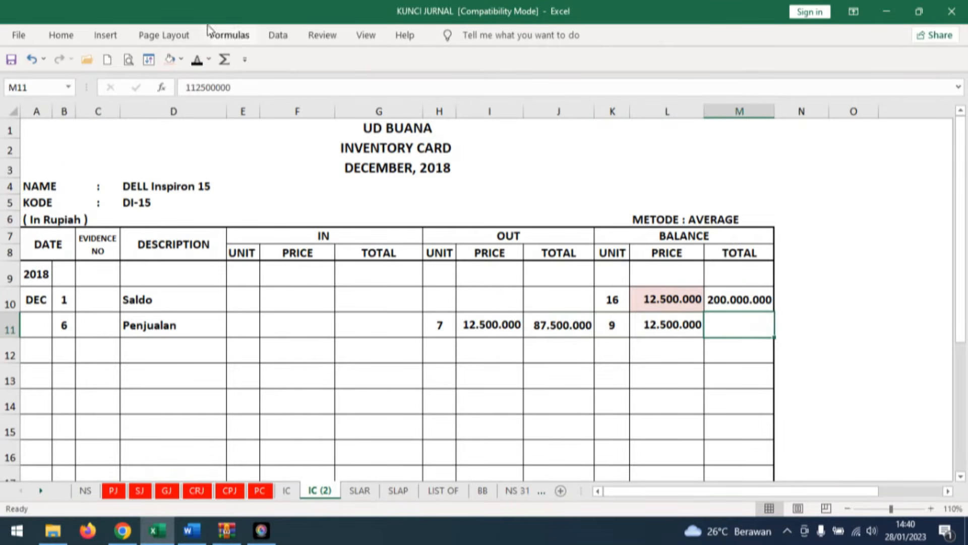
left_click(197, 61)
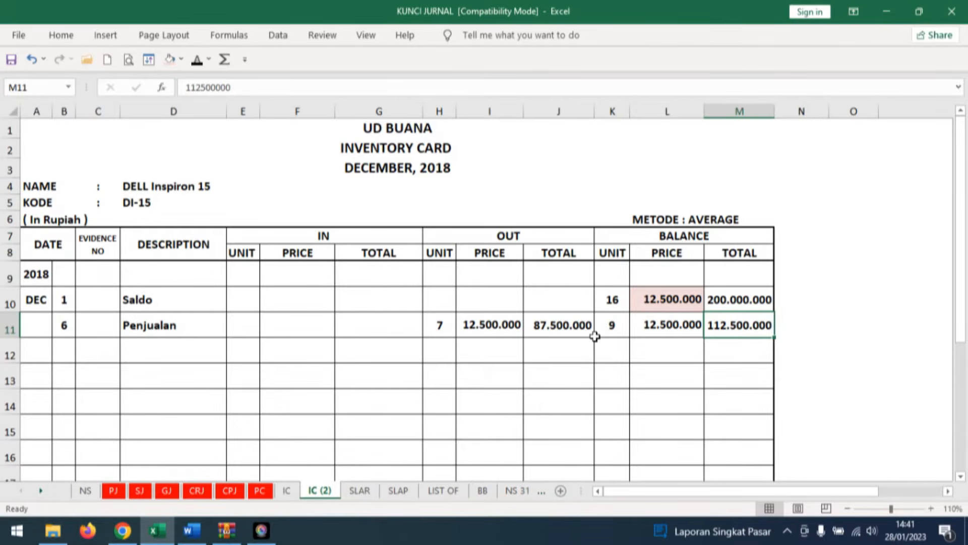
Fill the Penjualan row's OUT total yellow on the DELL Inspiron 15 card and on the IC sheet's HP Pavilion 14 card.
left_click(581, 326)
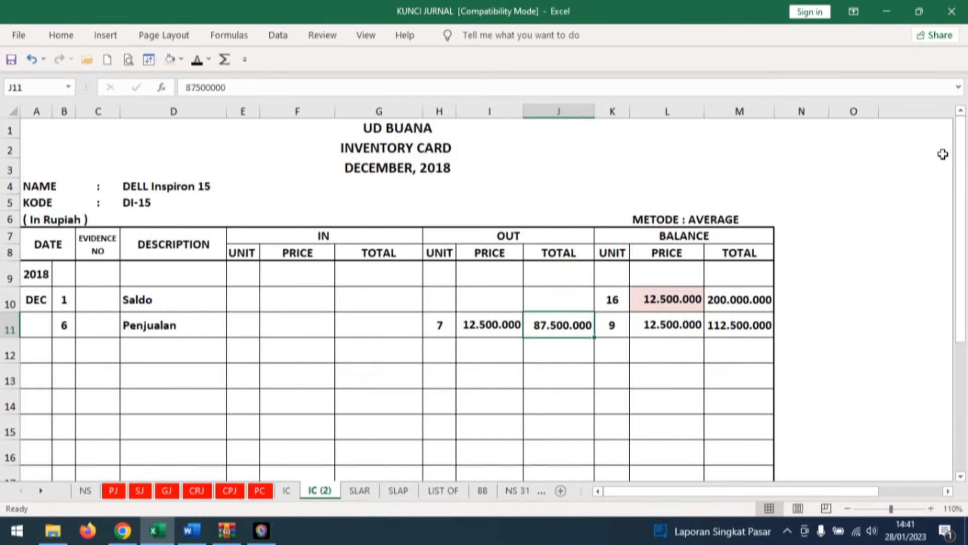
left_click(181, 61)
left_click(204, 193)
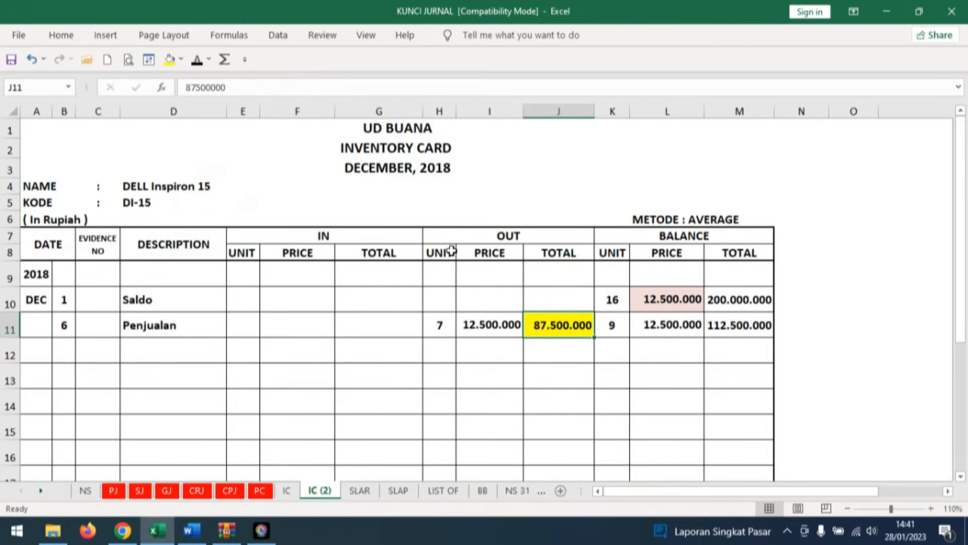
left_click(287, 491)
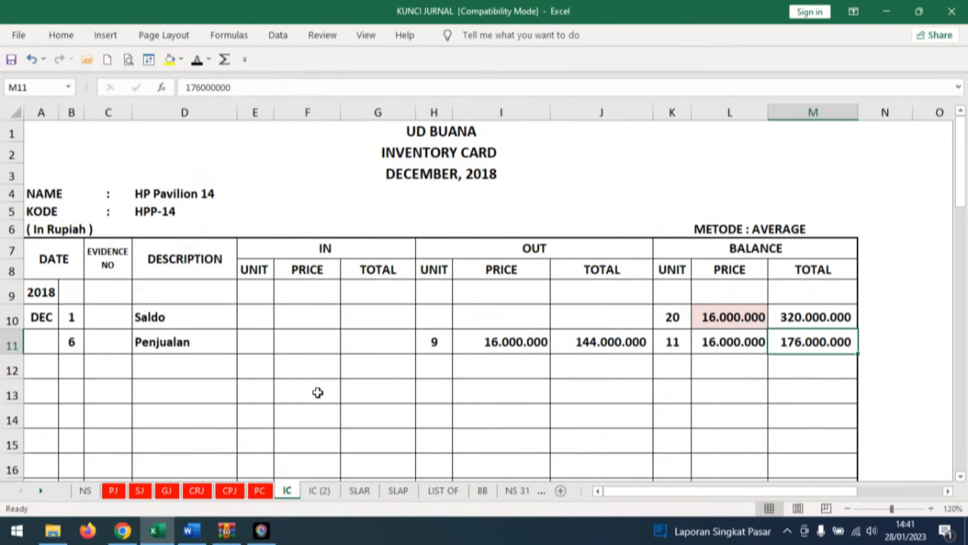
left_click(621, 341)
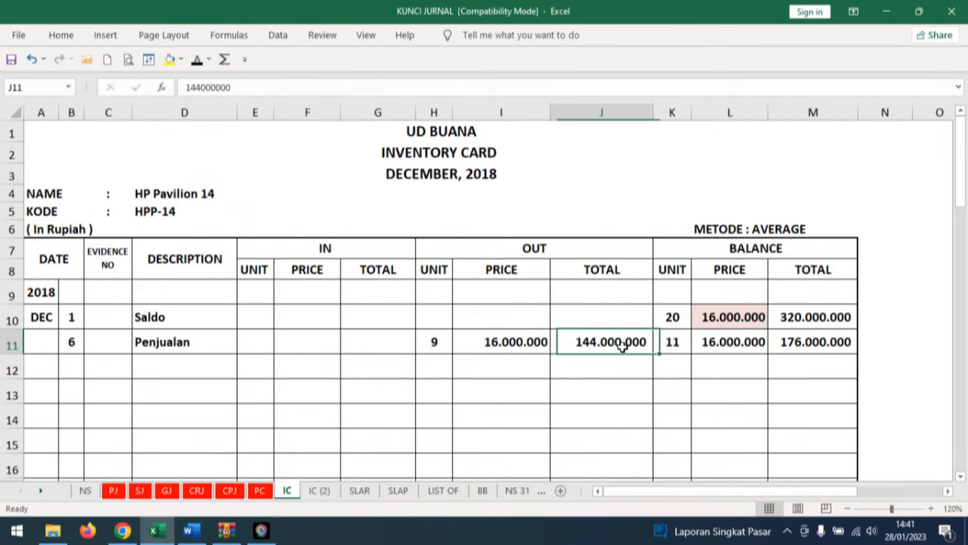
left_click(170, 60)
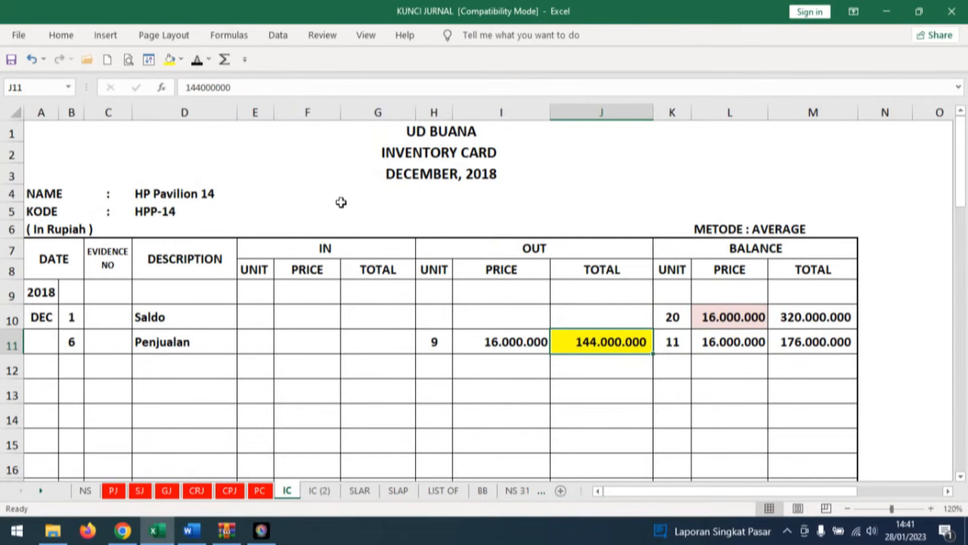
On the GJ sheet, reveal 231.500.000 in black as the Cost of goods sold debit and the Merchandise Inventory credit for invoice F12-1.
left_click(321, 491)
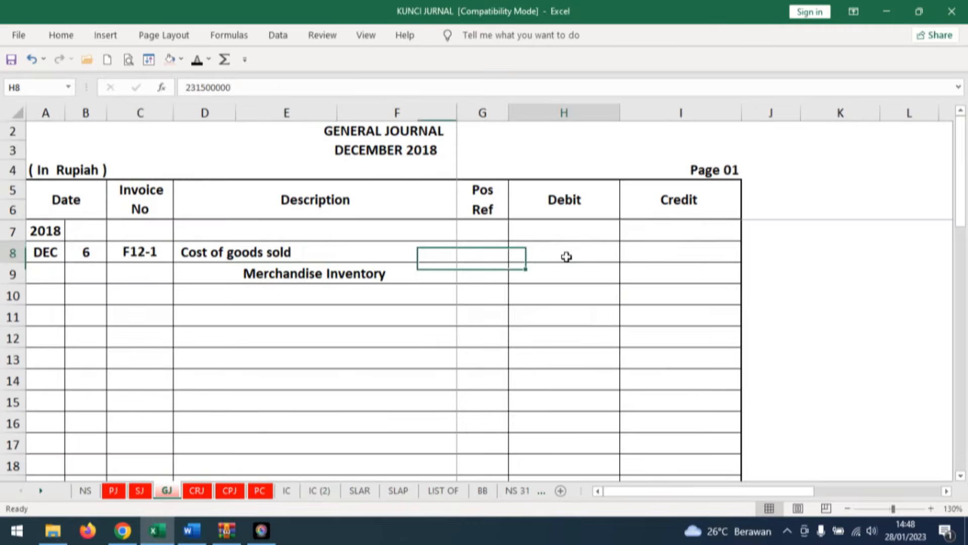
left_click(564, 254)
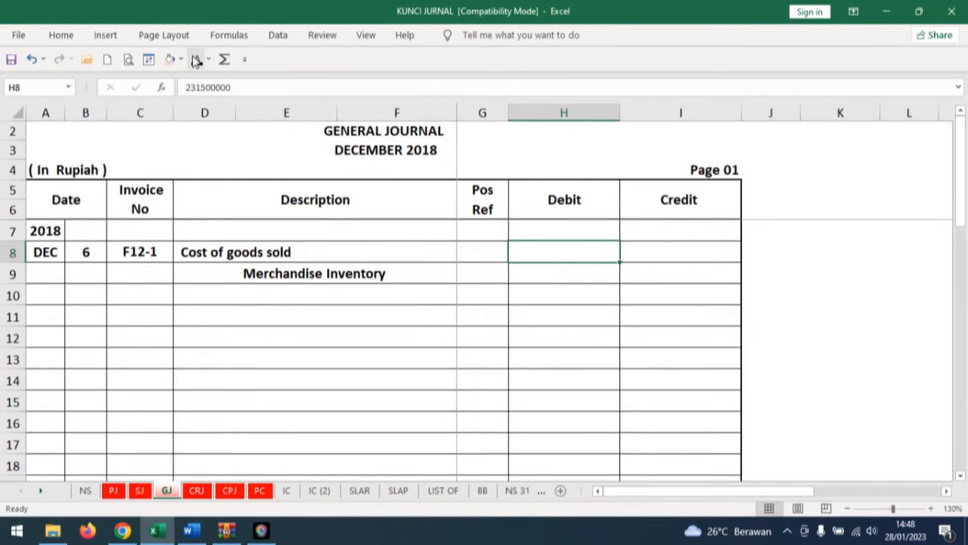
left_click(676, 266)
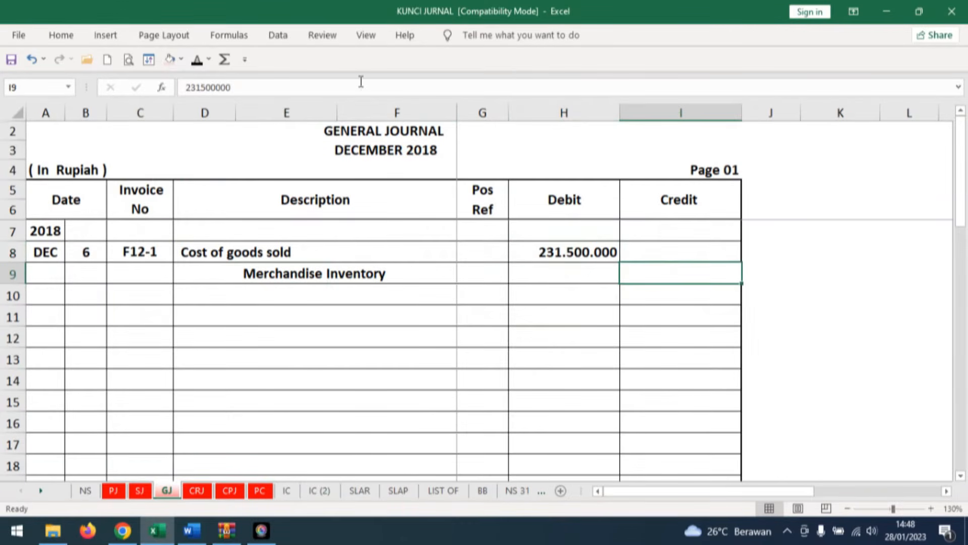
left_click(197, 59)
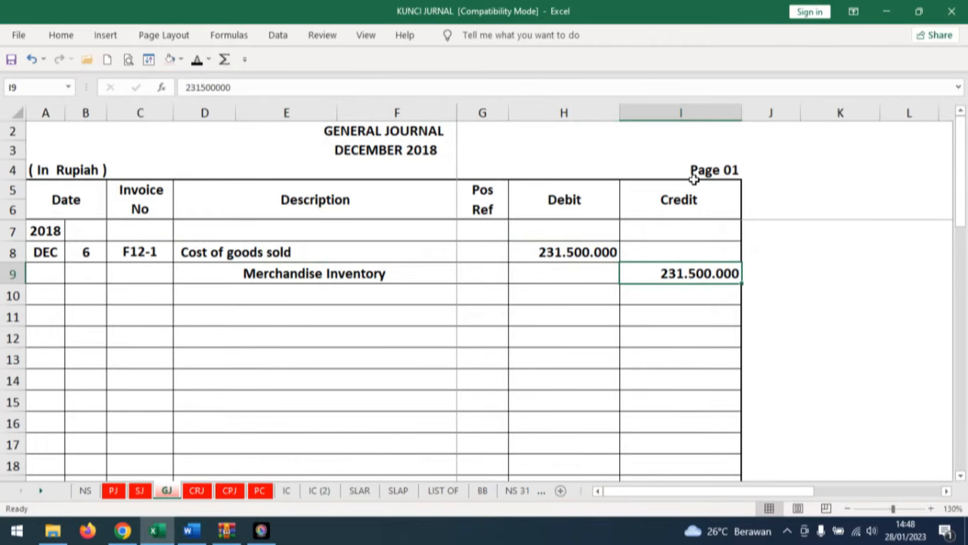
Switch to the Word document and bring up Dokumen Transaksi No. 6, the cash payment voucher BKK12-2.
left_click(192, 530)
scroll(616, 242, "down", 3)
scroll(616, 247, "down", 6)
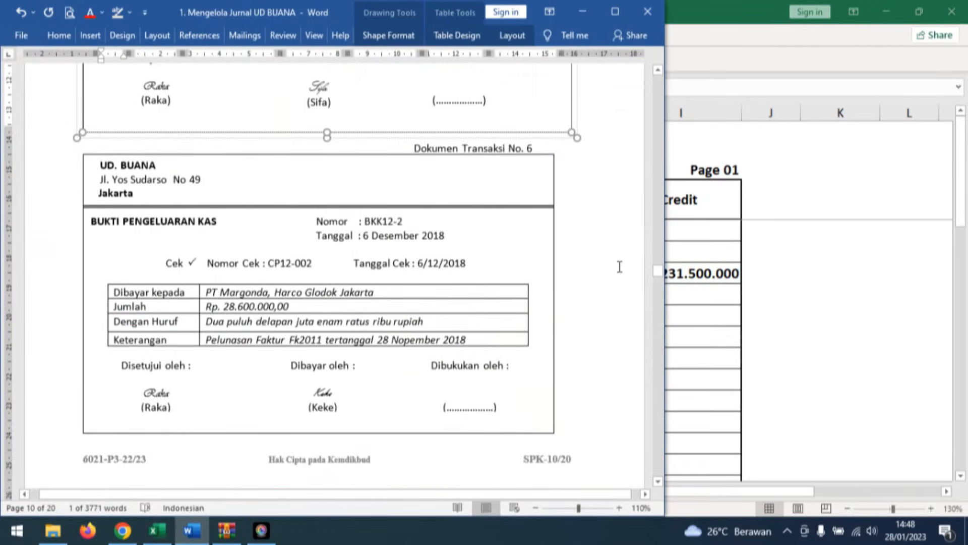
Switch to the workbook's CPJ sheet and fill the second entry's identifying cells with day 6, evidence number BKK12-2 and PT MARGONDA in black font.
left_click(462, 234)
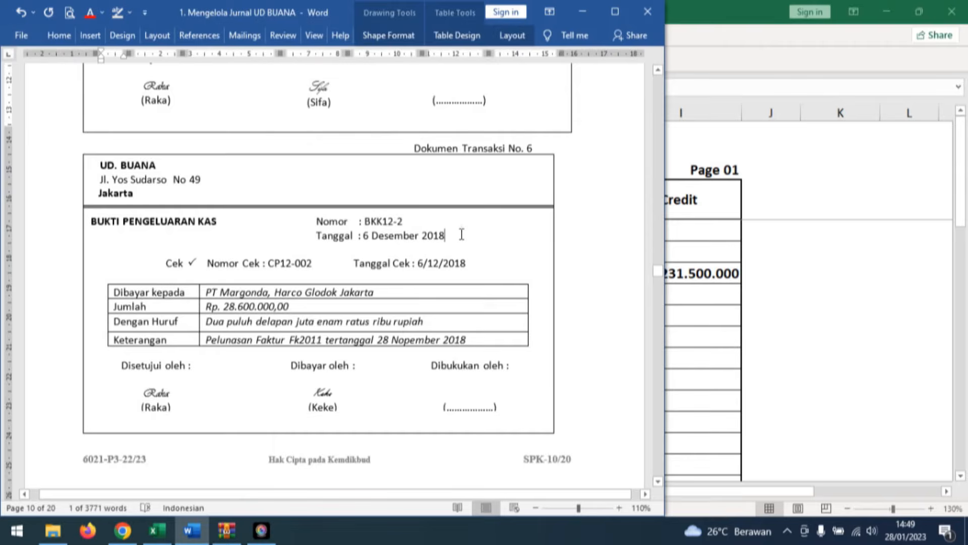
left_click(171, 302)
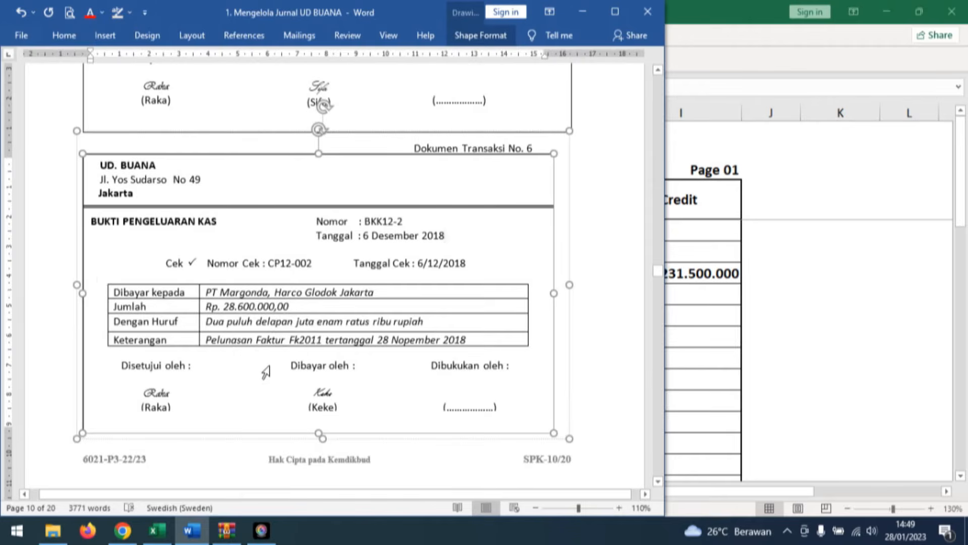
left_click(156, 530)
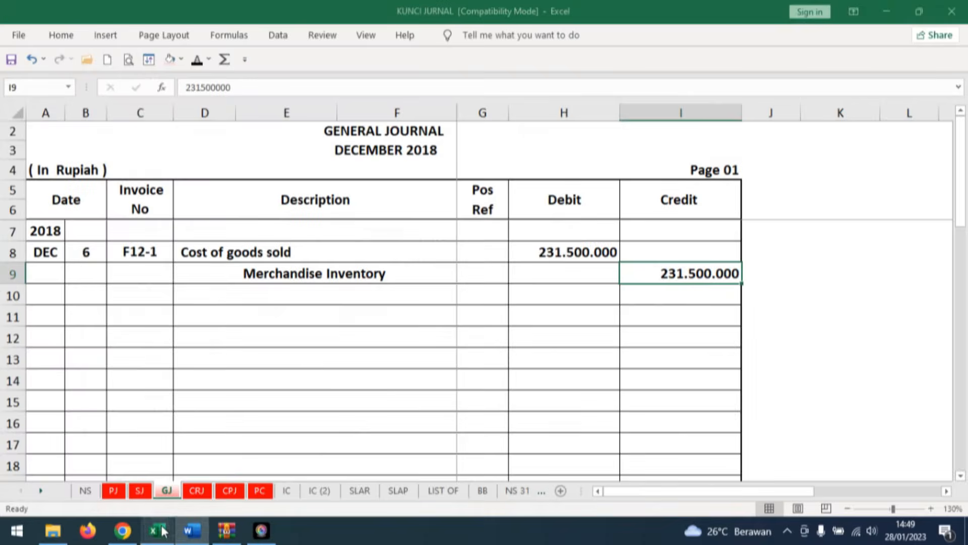
left_click(228, 492)
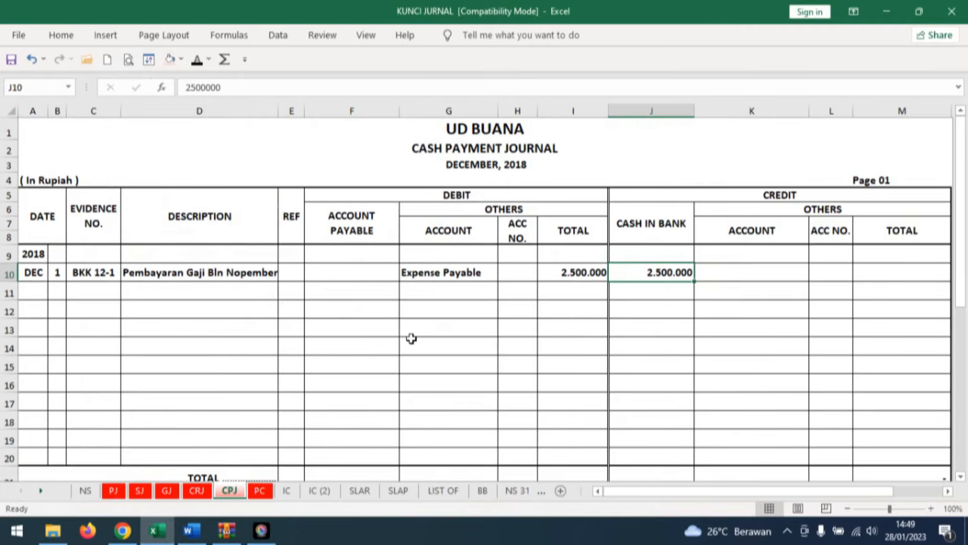
left_click(58, 285)
type("6")
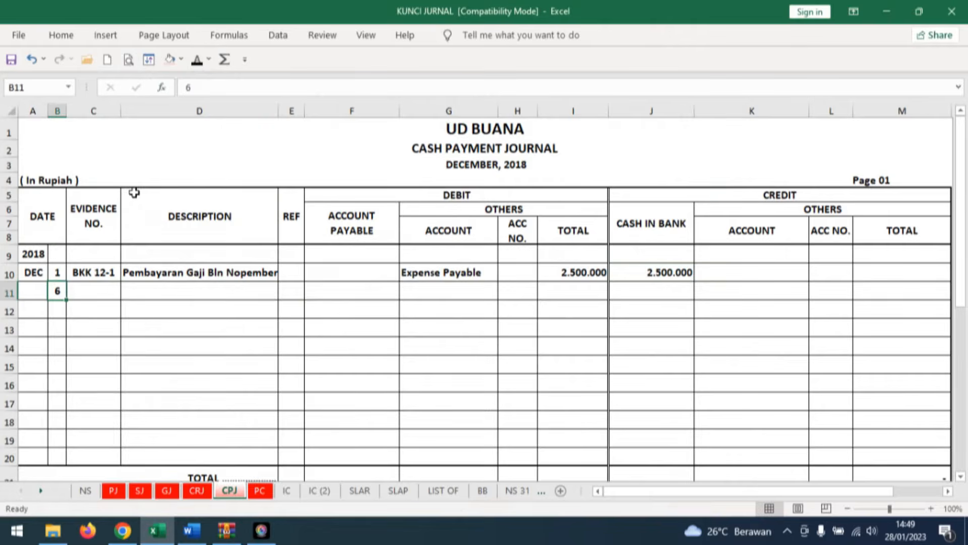
left_click(102, 289)
left_click(196, 59)
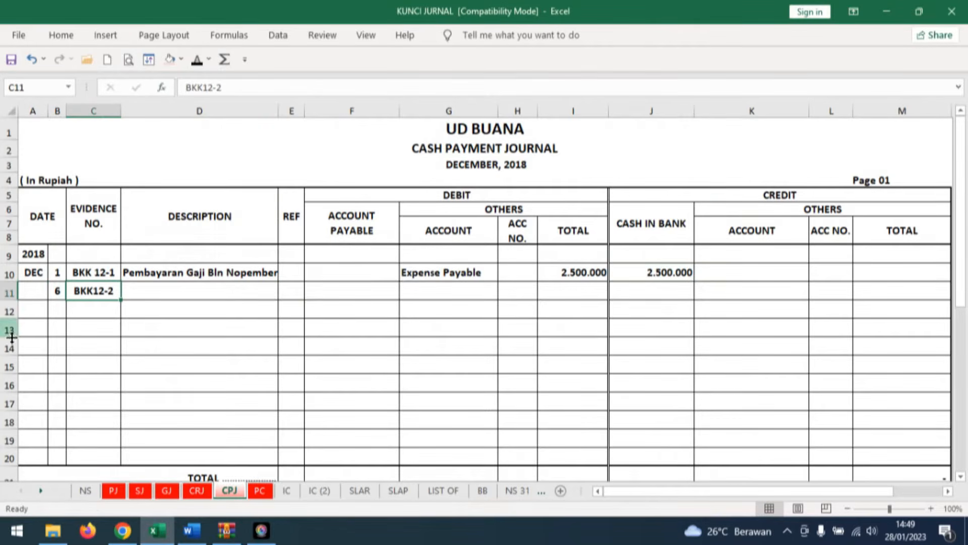
left_click(152, 292)
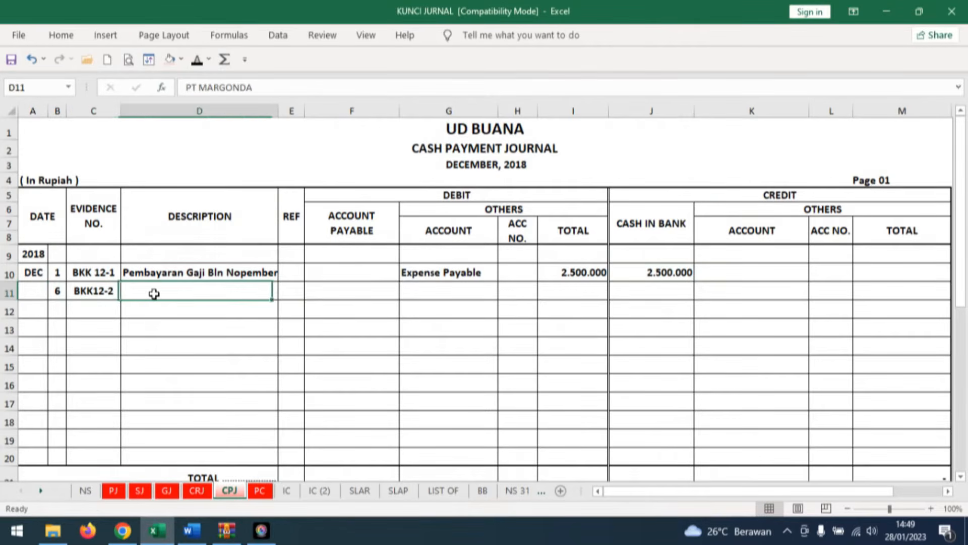
left_click(197, 60)
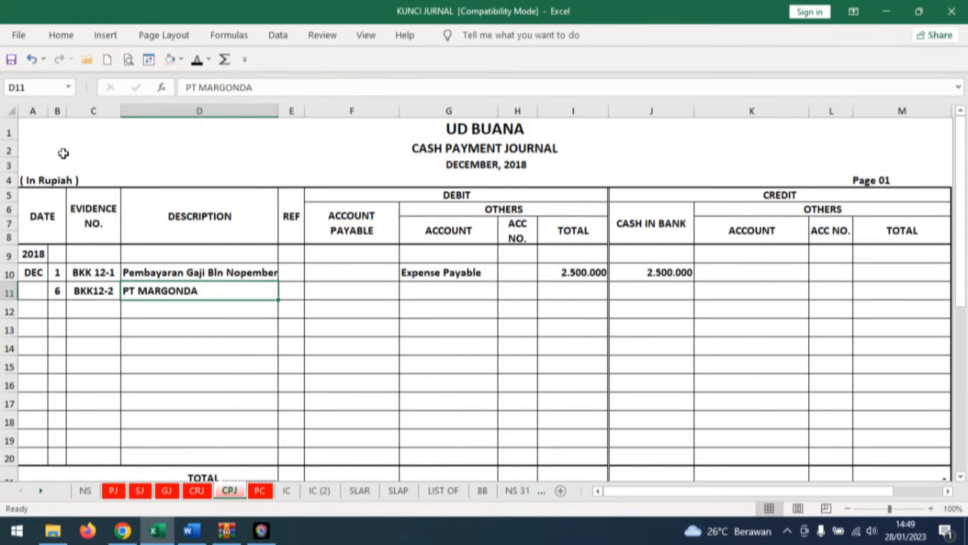
Reveal 28.600.000 in black as the Account Payable debit and the Cash in Bank credit for voucher BKK12-2.
left_click(359, 292)
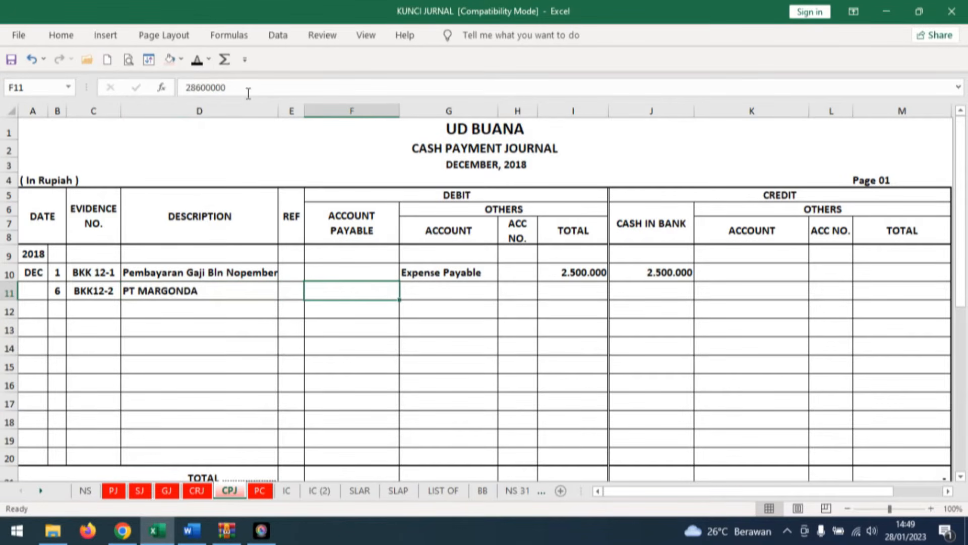
left_click(197, 60)
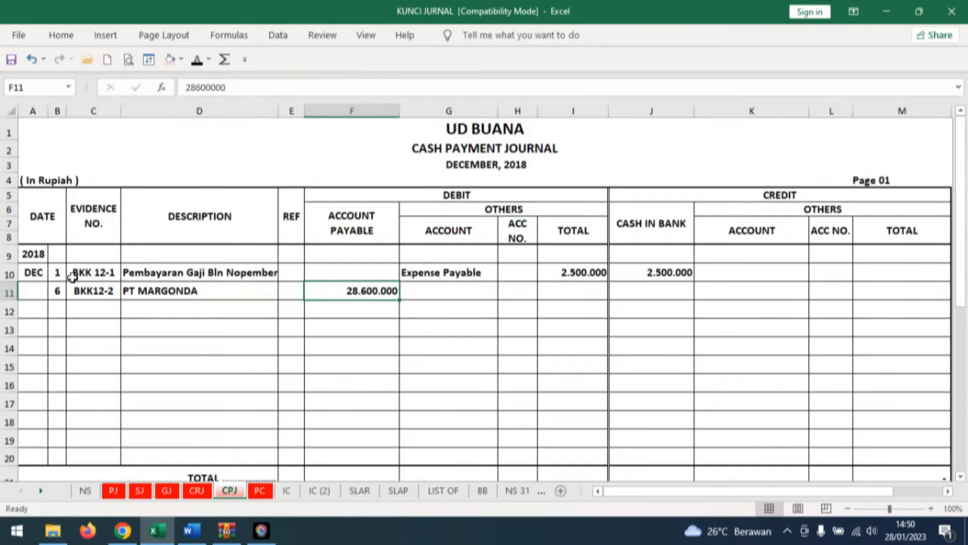
left_click(664, 290)
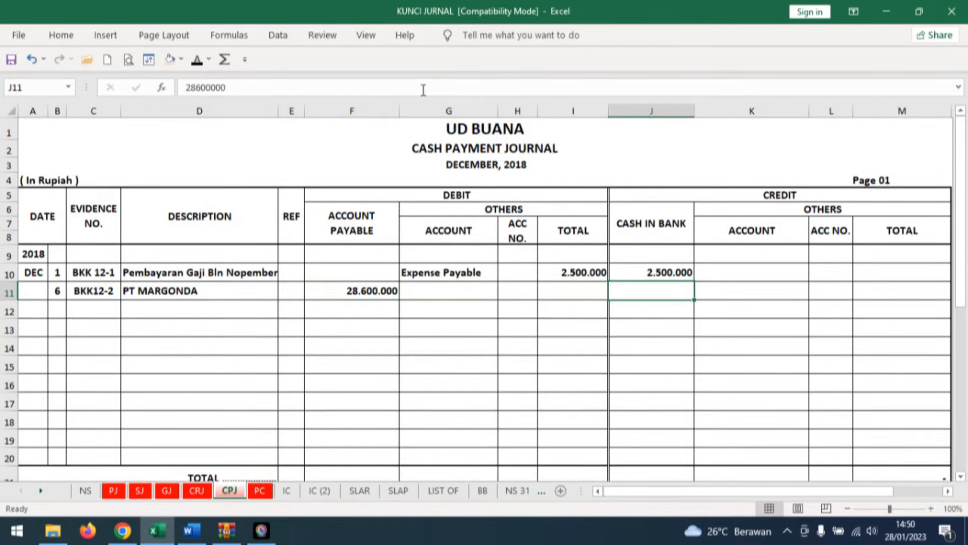
left_click(197, 59)
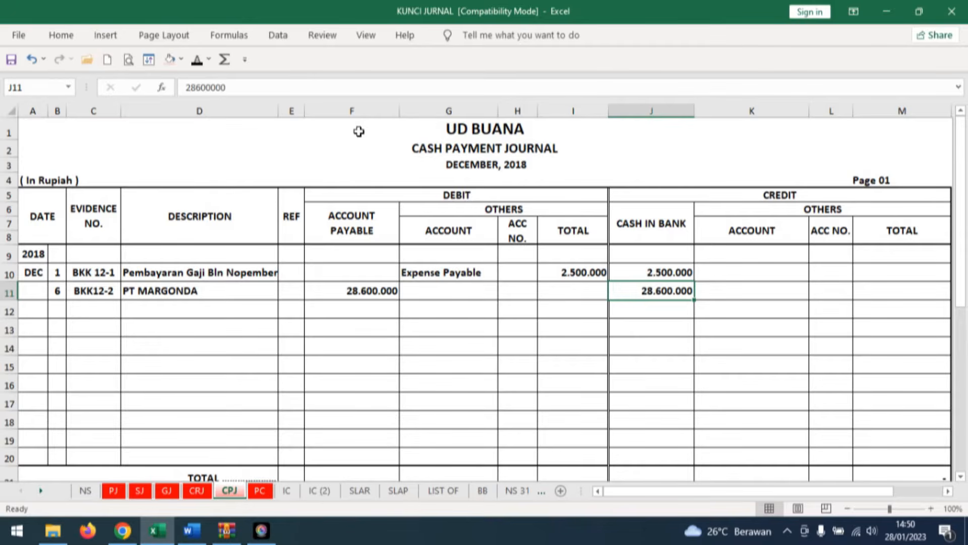
left_click(200, 293)
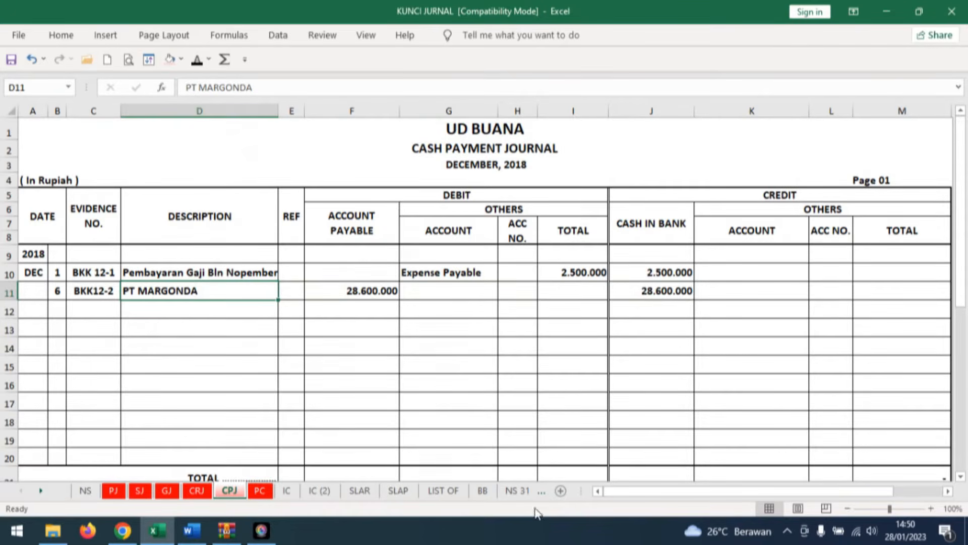
On the SLAP sheet's PT MARGONDA ledger, reveal day 6, CPJ, ref 1 and debit 28.600.000 in black font below the opening balance.
left_click(394, 497)
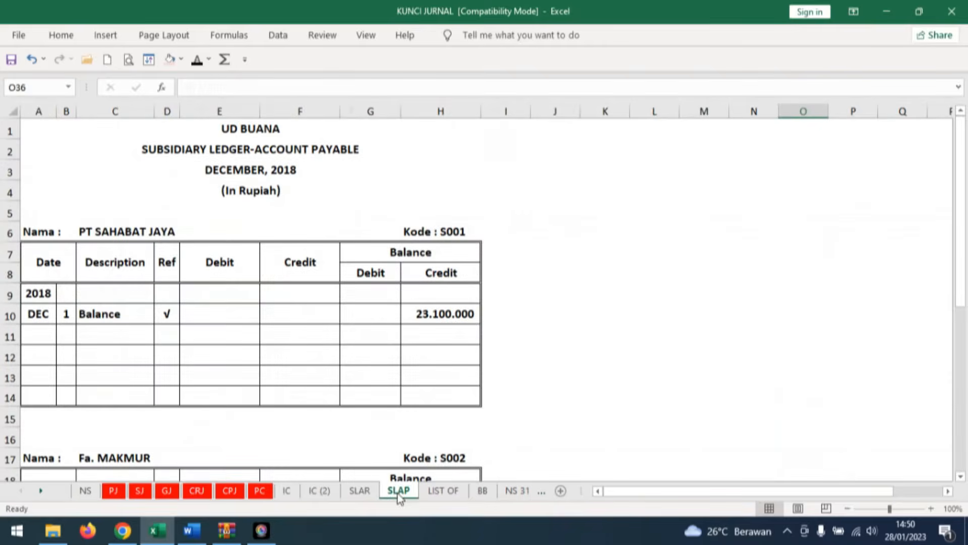
scroll(454, 343, "down", 5)
scroll(456, 348, "down", 3)
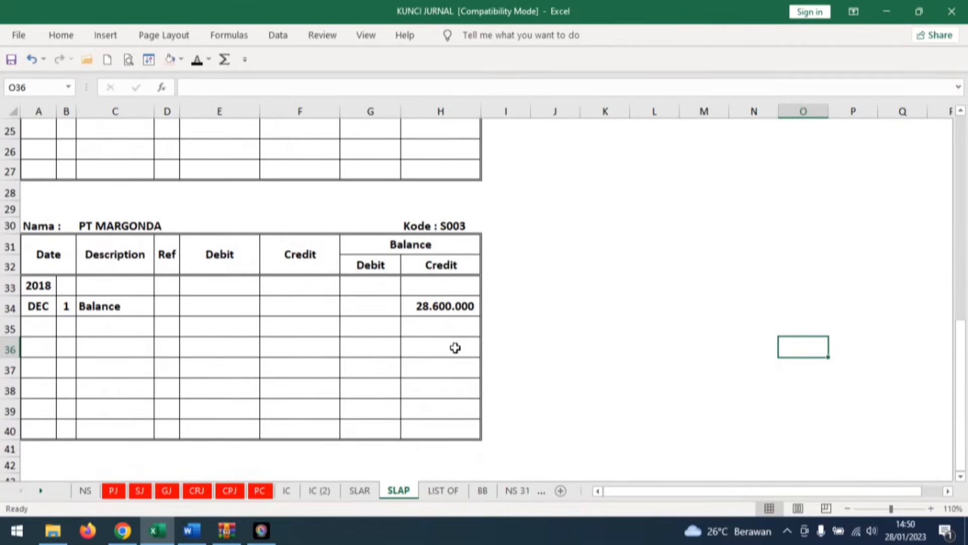
scroll(455, 348, "up", 1)
left_click(73, 322)
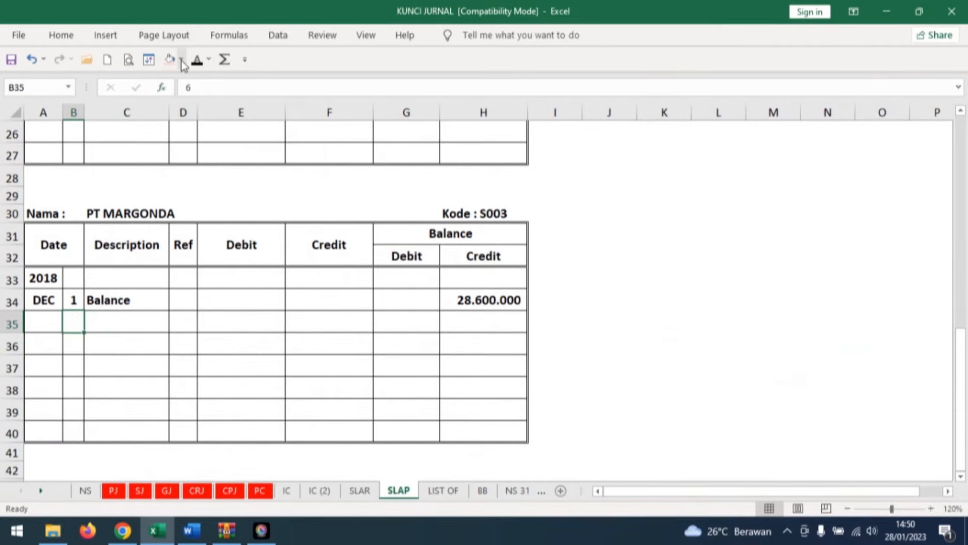
left_click(197, 60)
left_click(124, 322)
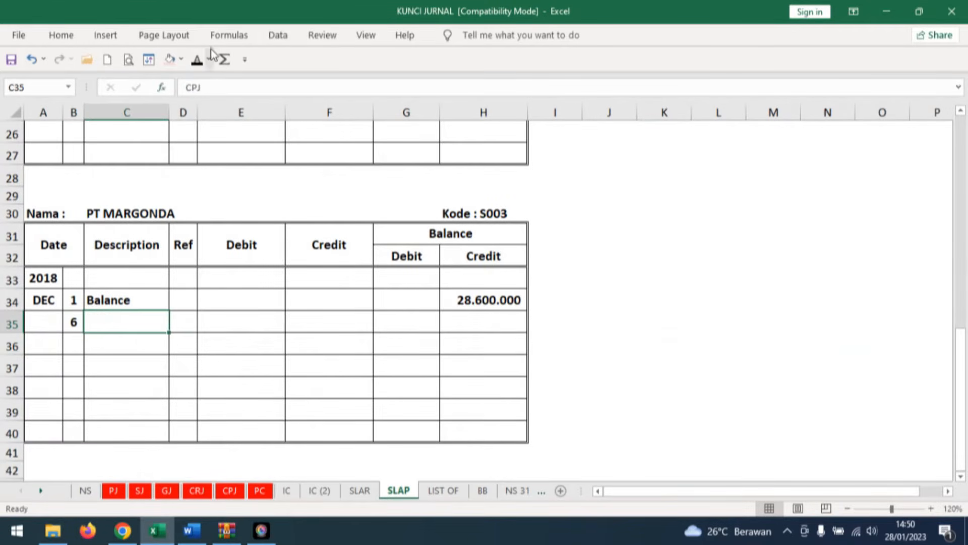
left_click(197, 59)
left_click(184, 318)
left_click(197, 59)
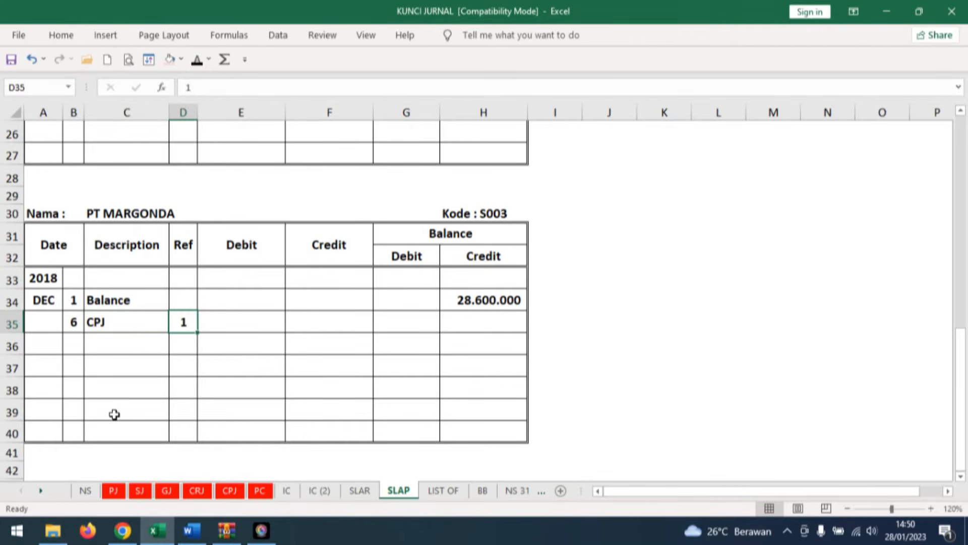
left_click(249, 320)
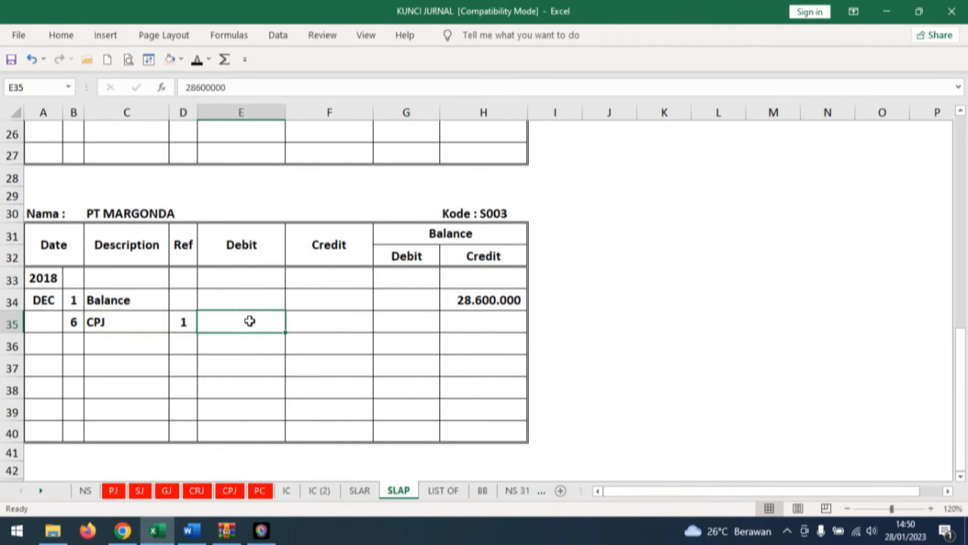
left_click(197, 60)
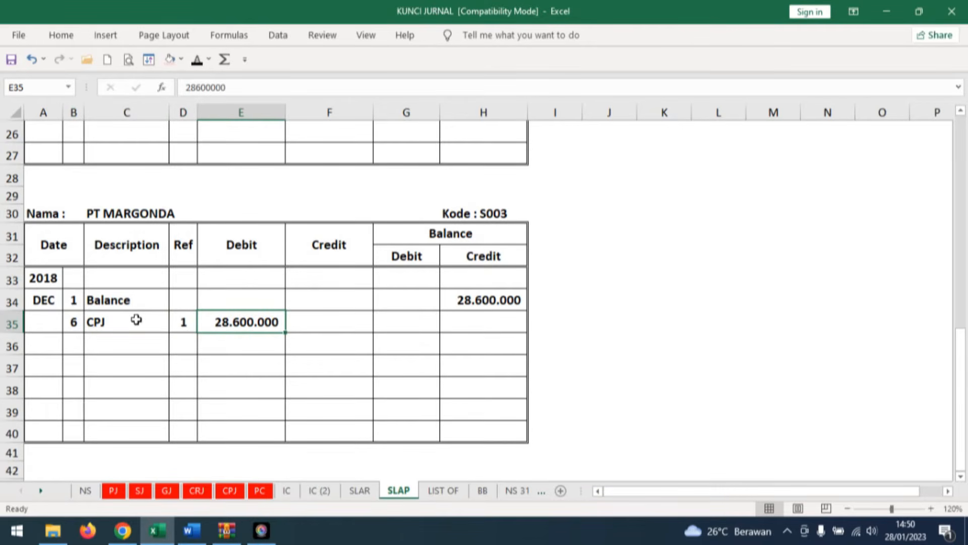
Fill the opening credit balance and the CPJ debit amount light pink in the PT MARGONDA ledger.
left_click(513, 257)
left_click(513, 301)
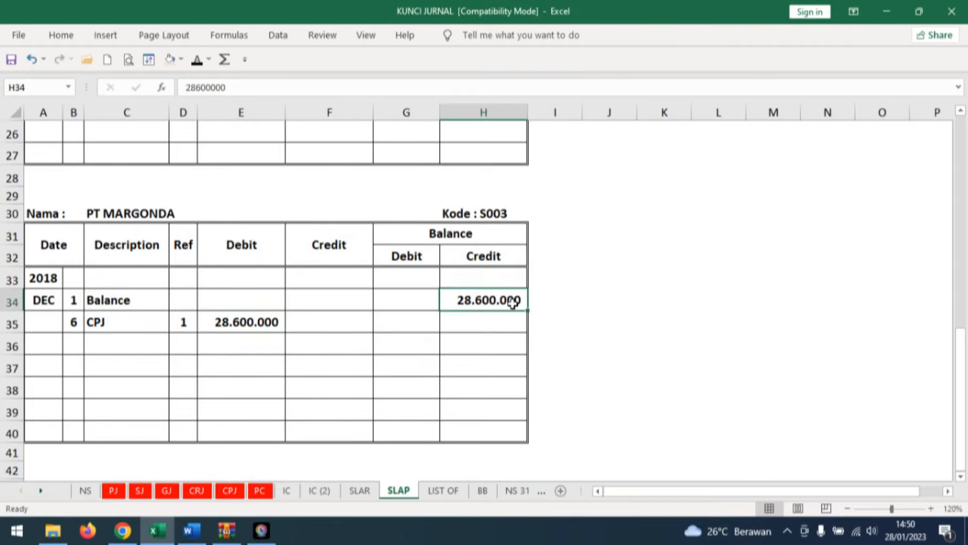
left_click(172, 60)
left_click(238, 321)
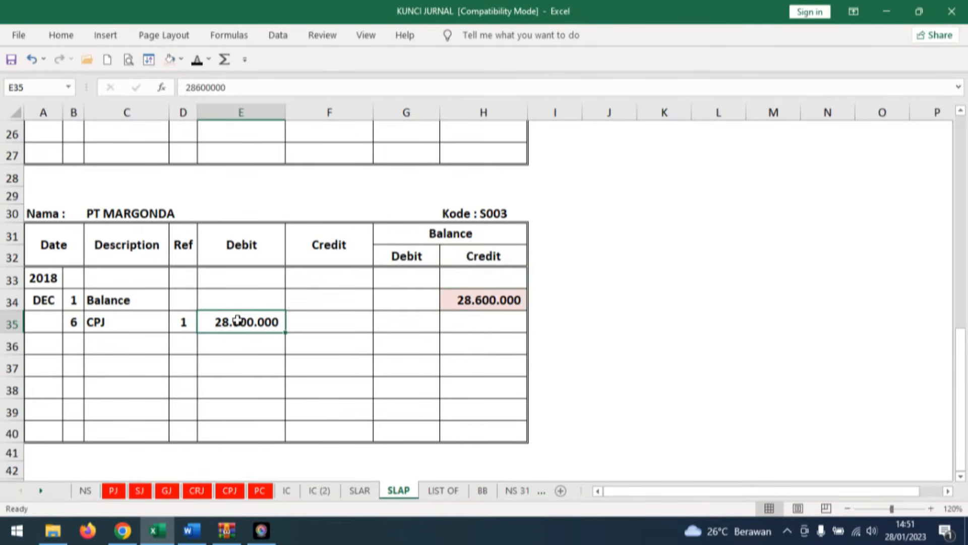
left_click(169, 59)
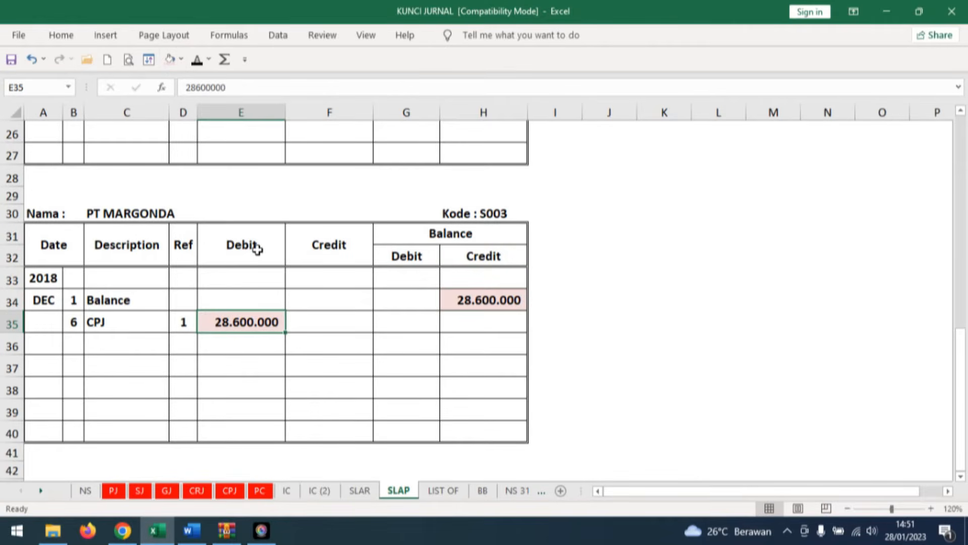
Reveal the zero credit balance in the PT MARGONDA ledger's CPJ row and widen the Description and Ref columns.
key("Right")
key("Right")
key("Right")
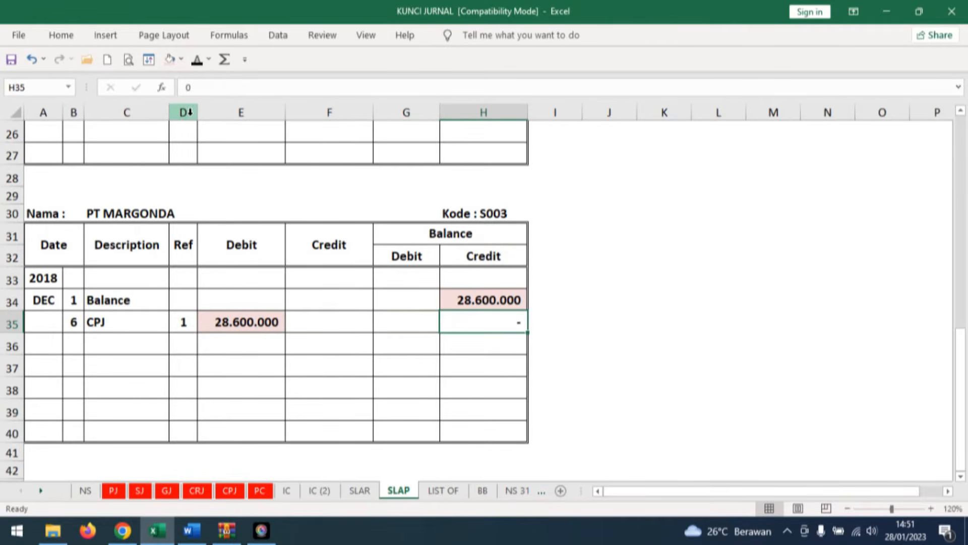
left_click_drag(190, 112, 234, 112)
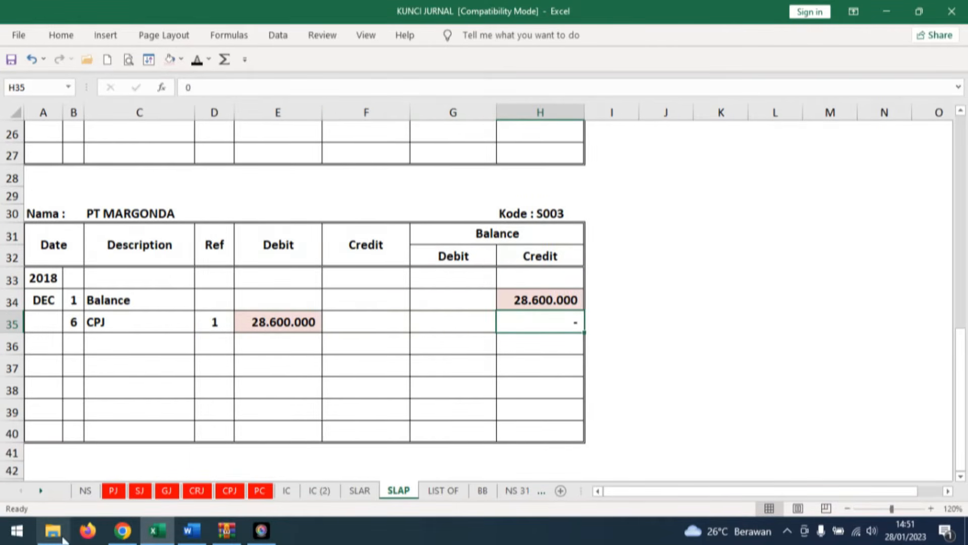
Switch to the Word document and bring up Dokumen Transaksi No. 7, the credit note NK12-1.
left_click(191, 530)
left_click(612, 342)
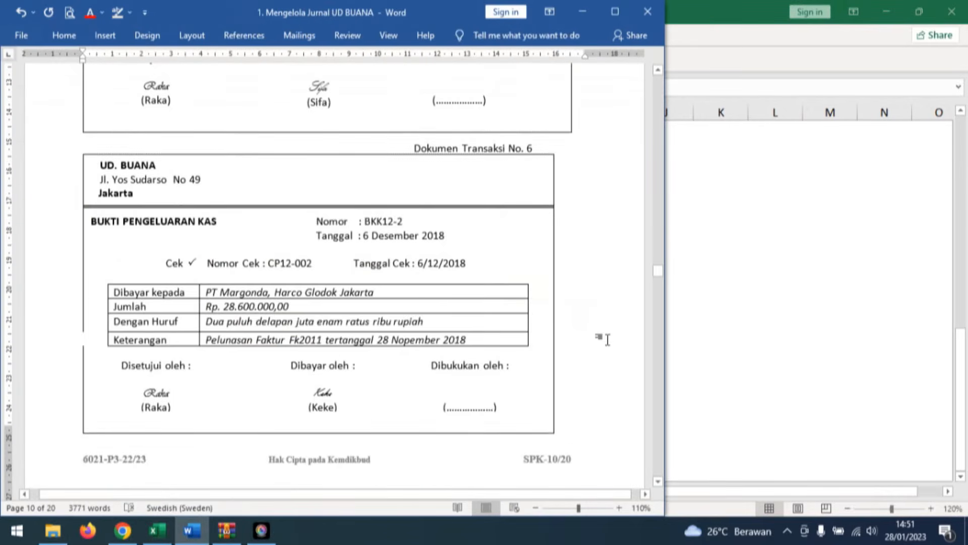
scroll(612, 341, "down", 5)
scroll(612, 342, "down", 10)
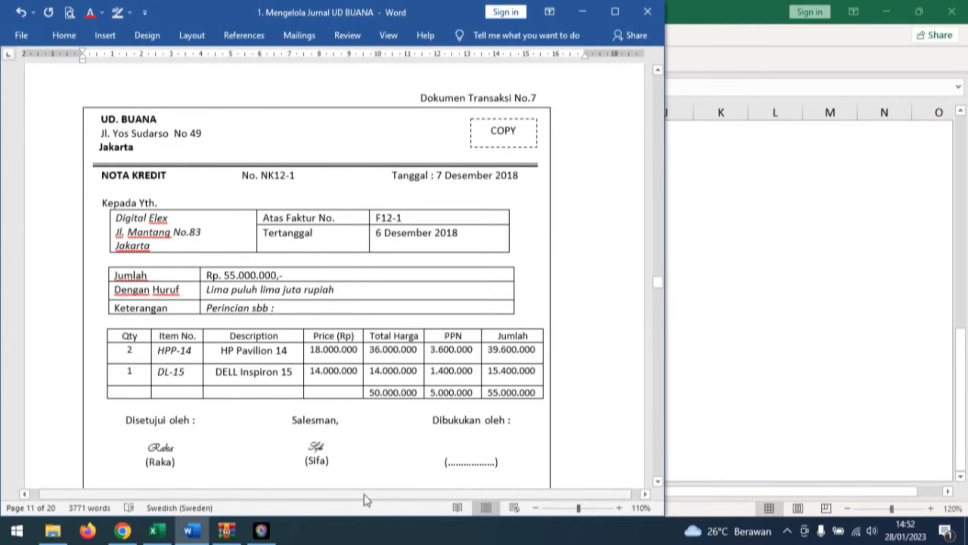
Return to the workbook's GJ sheet and reveal day 7 and invoice number NK12-1 in black font in row 11.
left_click(157, 530)
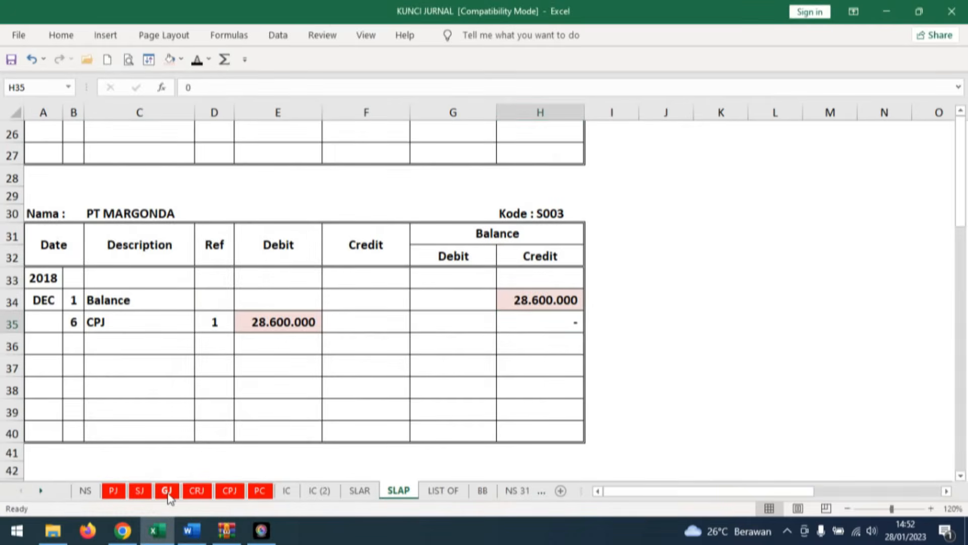
left_click(167, 490)
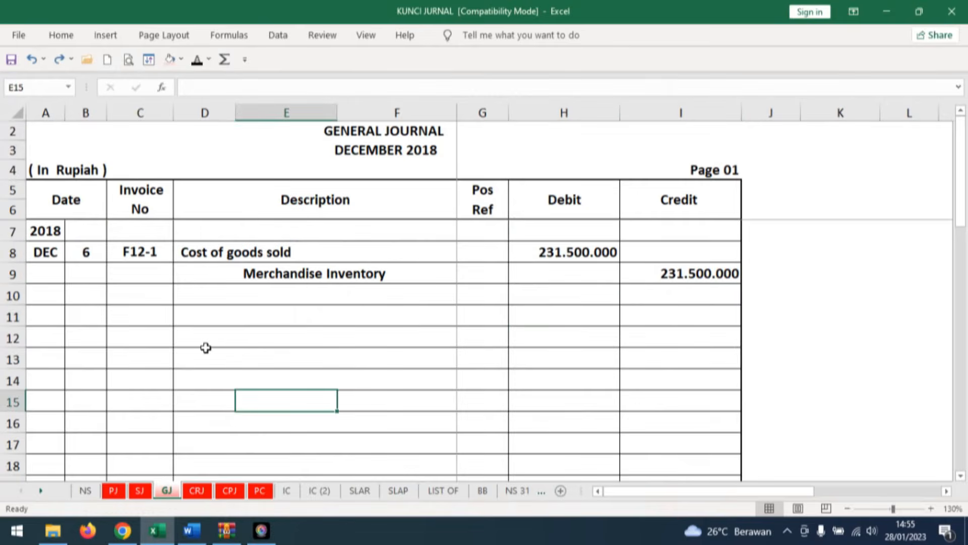
left_click(88, 313)
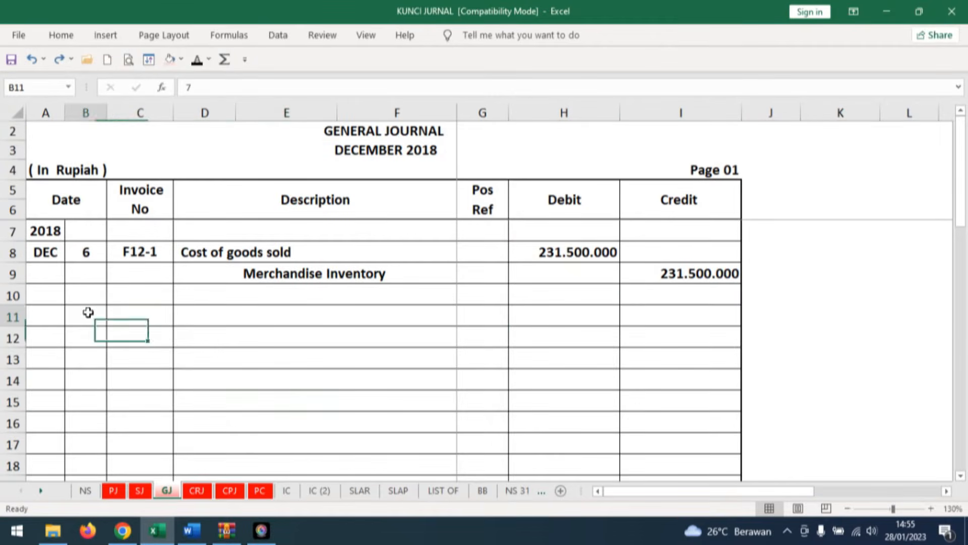
left_click(197, 61)
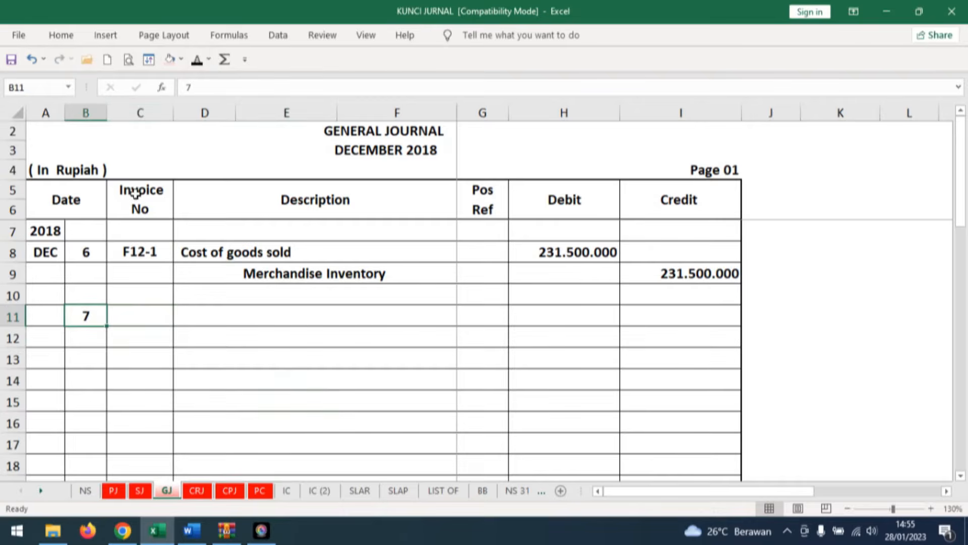
left_click(145, 314)
left_click(196, 61)
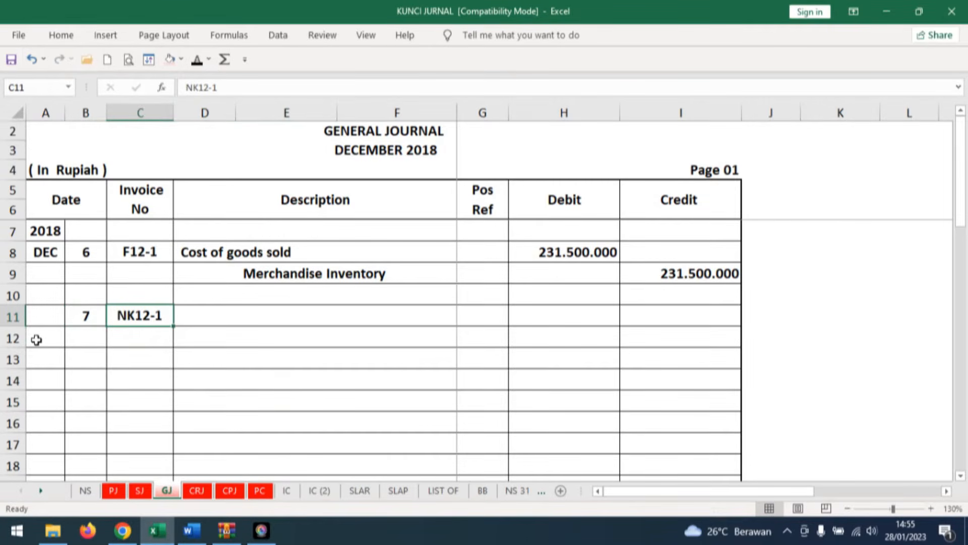
Reveal Sales Return and its debit of 50.000.000 in black for credit note NK12-1.
left_click(191, 314)
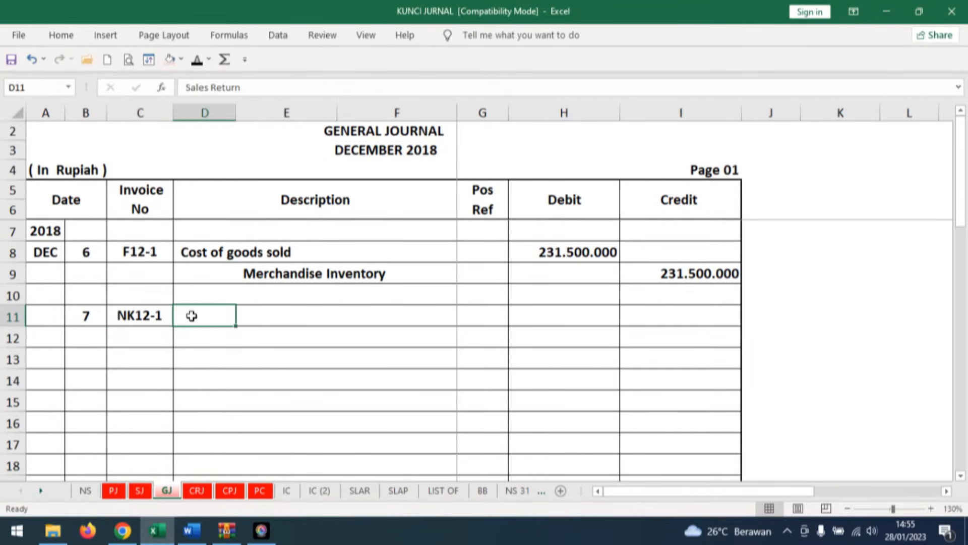
left_click(197, 61)
left_click(566, 314)
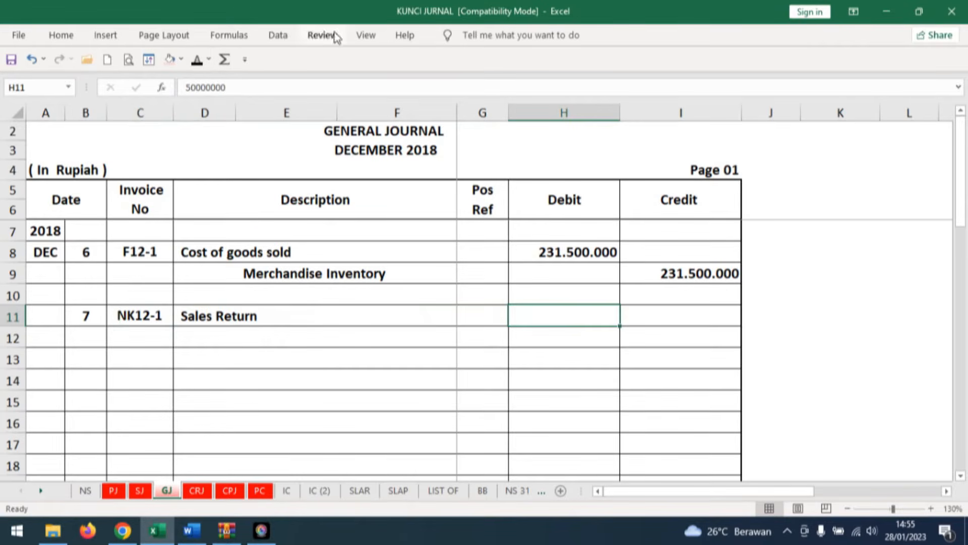
left_click(196, 59)
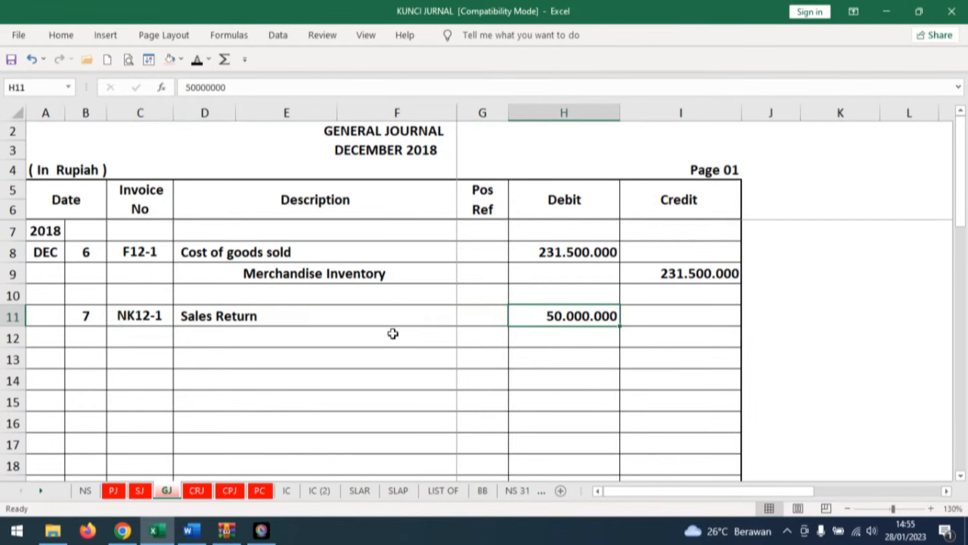
Reveal PPN Outcome and its debit of 5.000.000 in black in row 12 of the general journal.
left_click(186, 335)
left_click(198, 60)
left_click(582, 337)
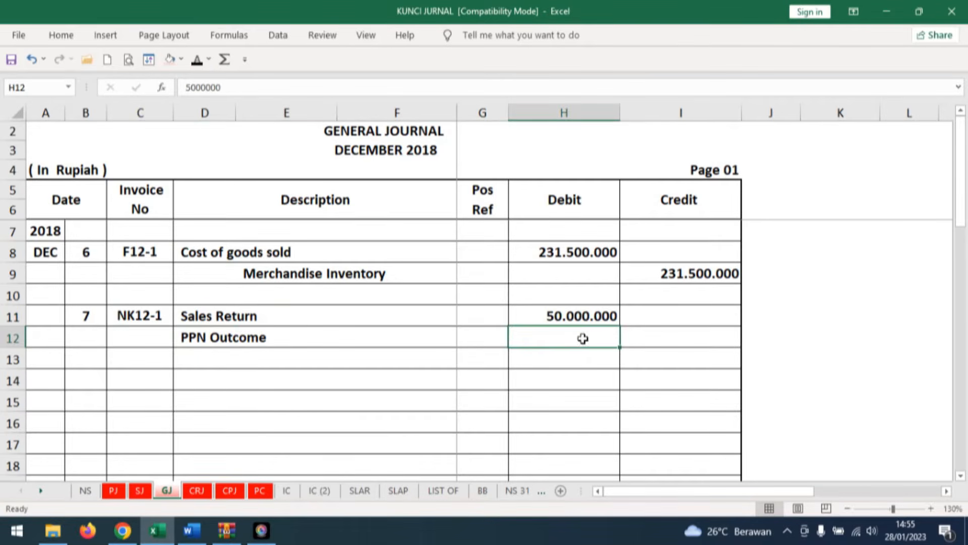
left_click(60, 59)
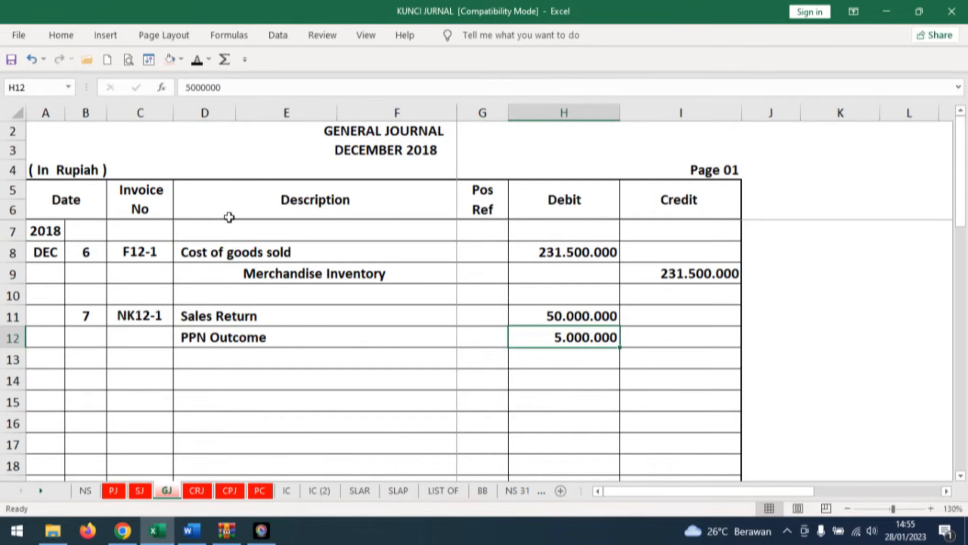
Reveal the Accounts Receivable credit of 55.000.000 in row 13 and the (Digital Elex) note beneath it in black.
left_click(242, 358)
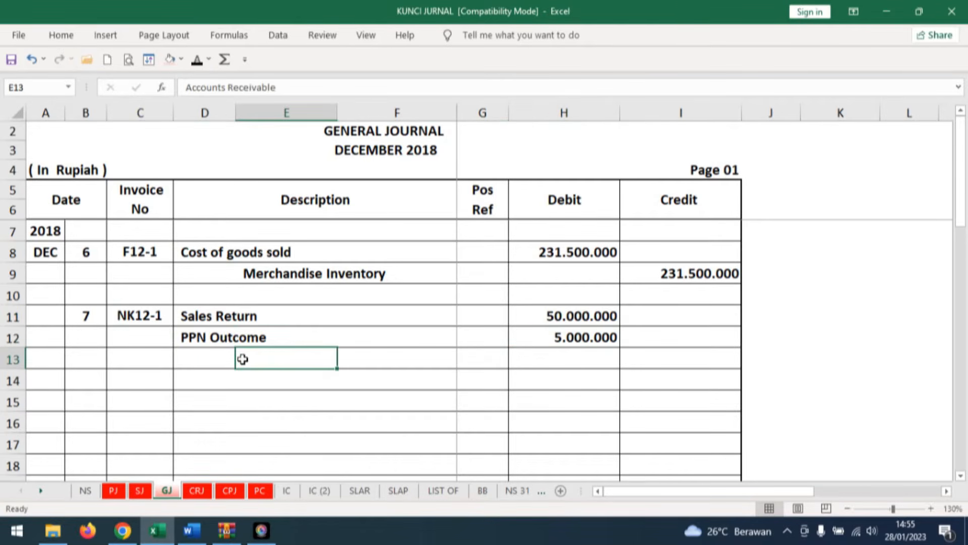
left_click(197, 59)
left_click(703, 358)
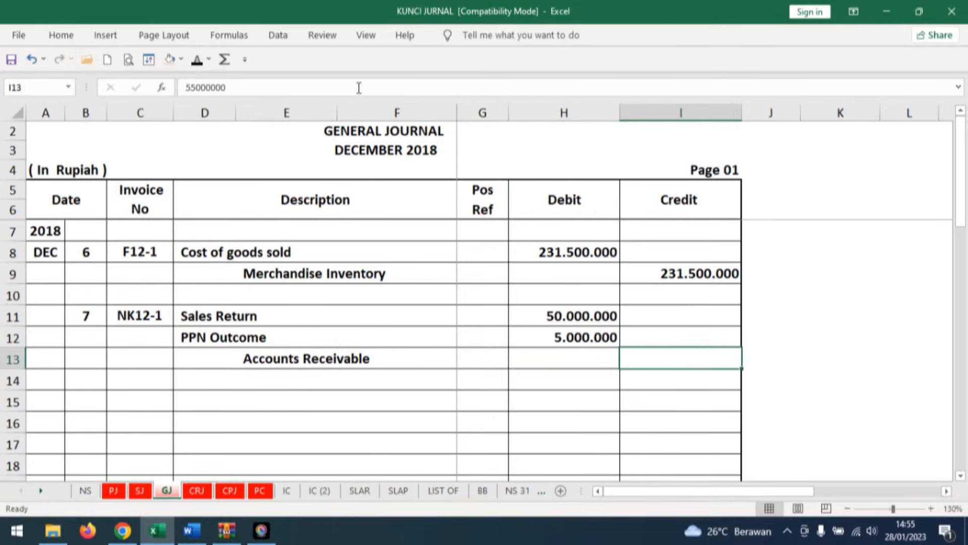
left_click(196, 59)
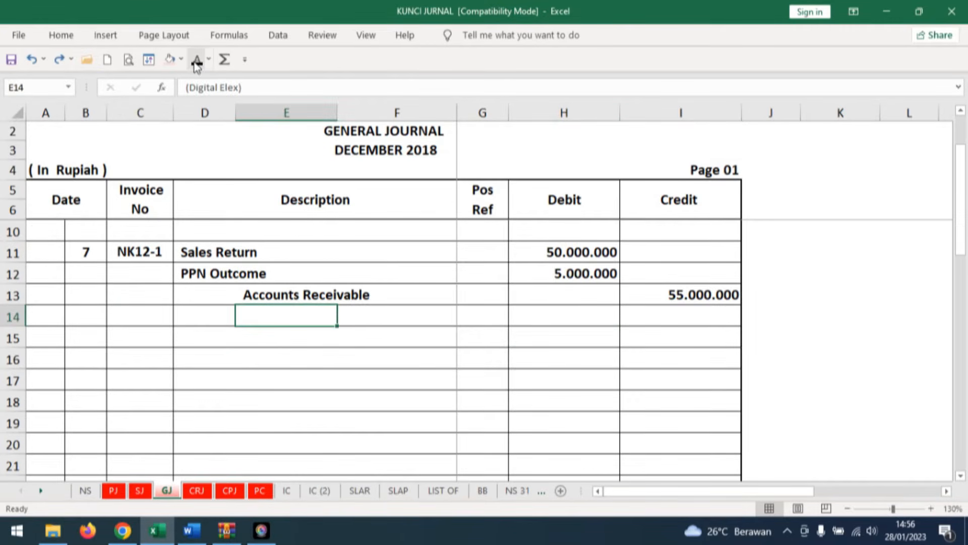
left_click(197, 60)
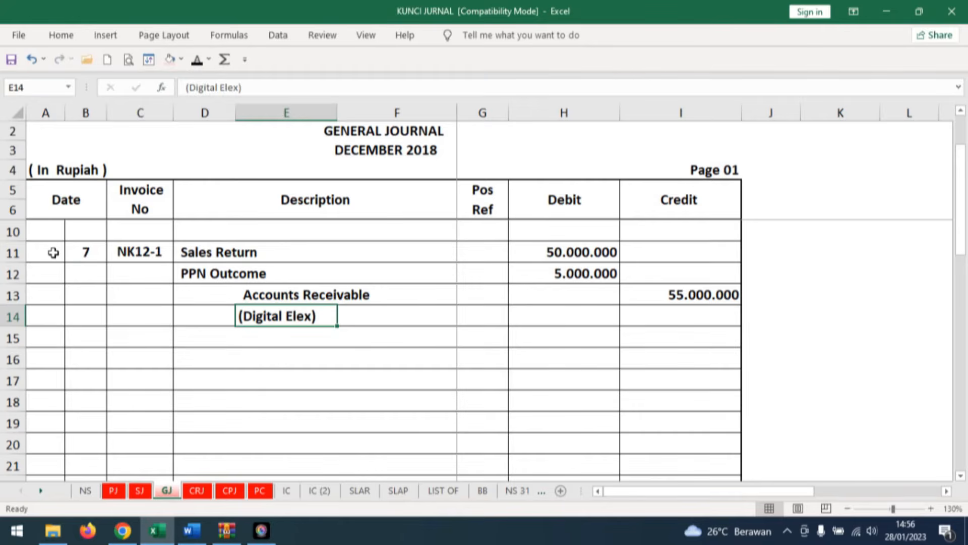
Reveal the Merchandise Inventory and Cost of goods sold descriptions in black in rows 16 and 17.
left_click(197, 362)
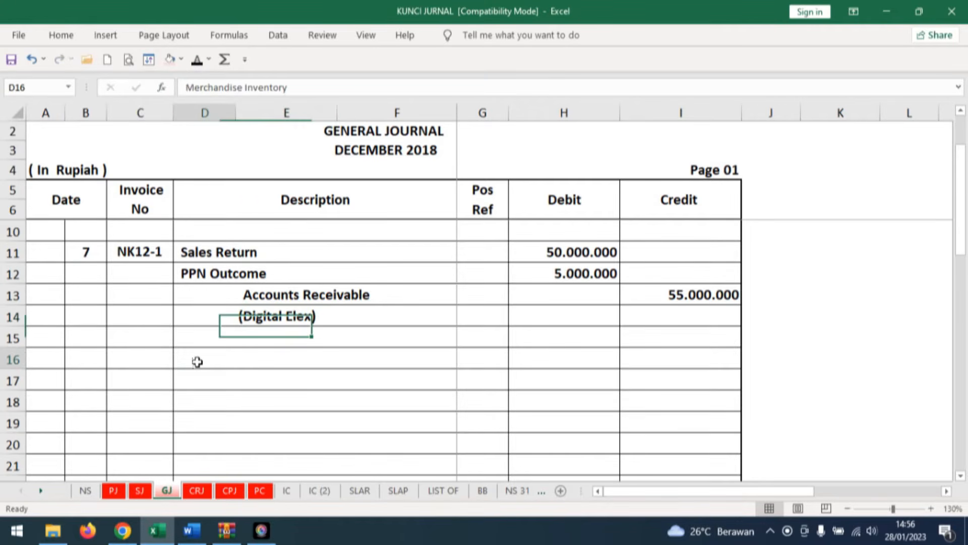
left_click(197, 60)
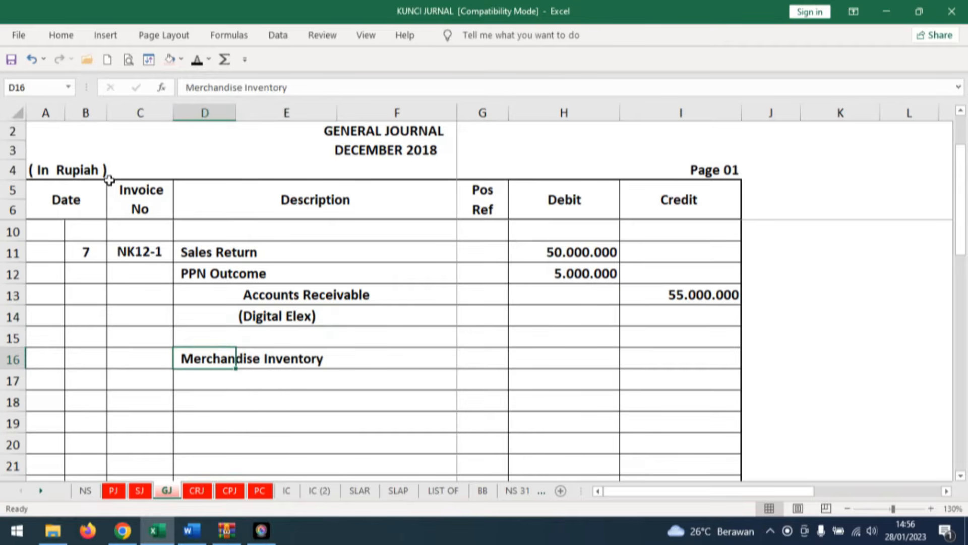
left_click(257, 378)
left_click(196, 59)
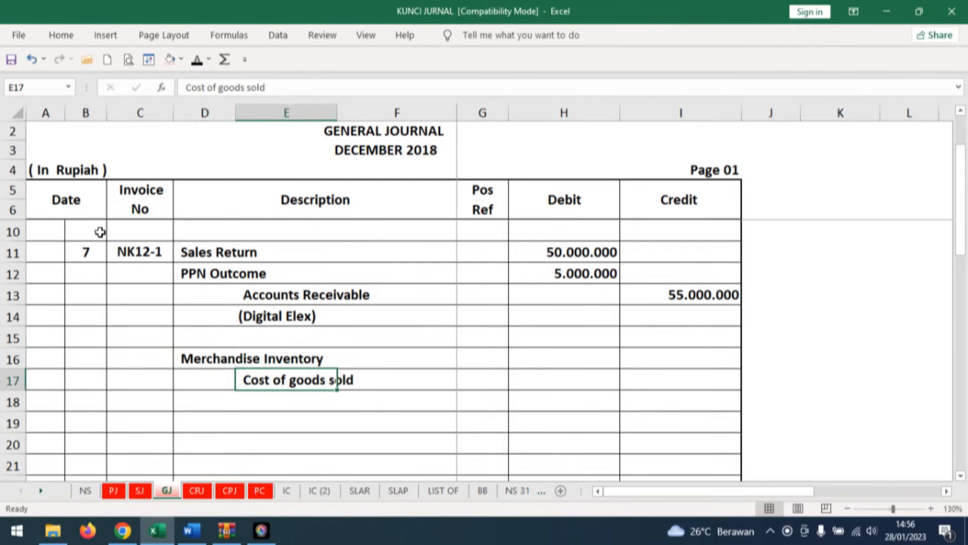
left_click(414, 382)
left_click(597, 355)
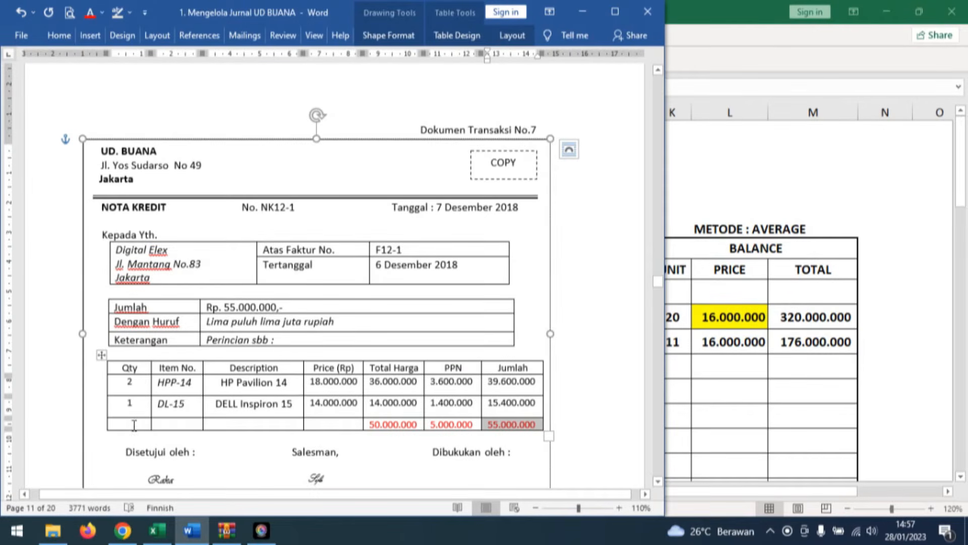
Return to the workbook's HP Pavilion 14 inventory card and reveal day 7 and Retur Penjualan in black in row 12.
left_click(159, 530)
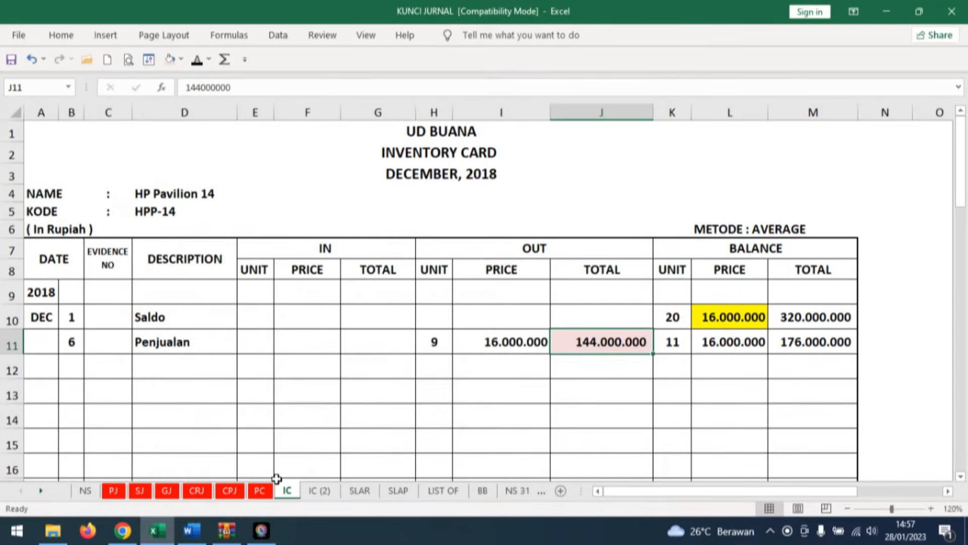
left_click(71, 363)
left_click(198, 62)
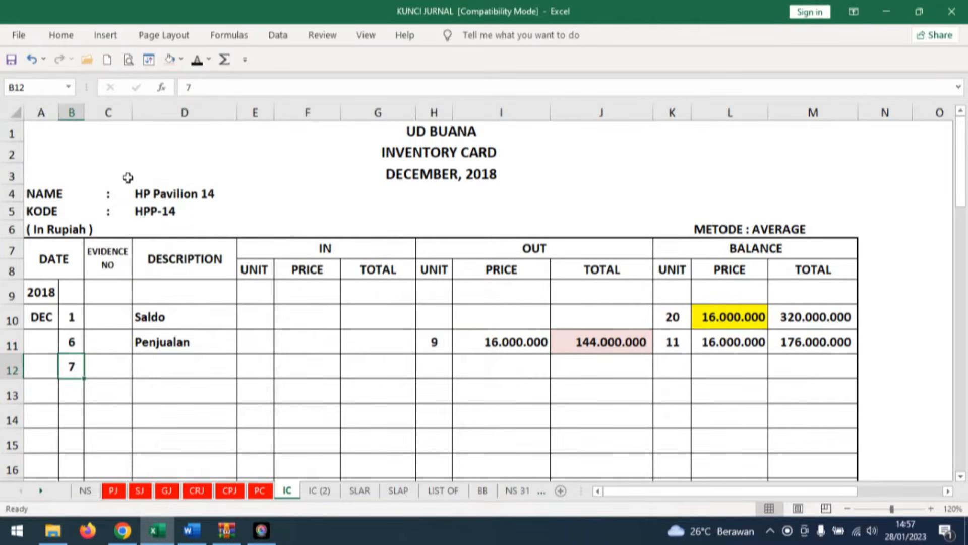
left_click(183, 363)
left_click(197, 61)
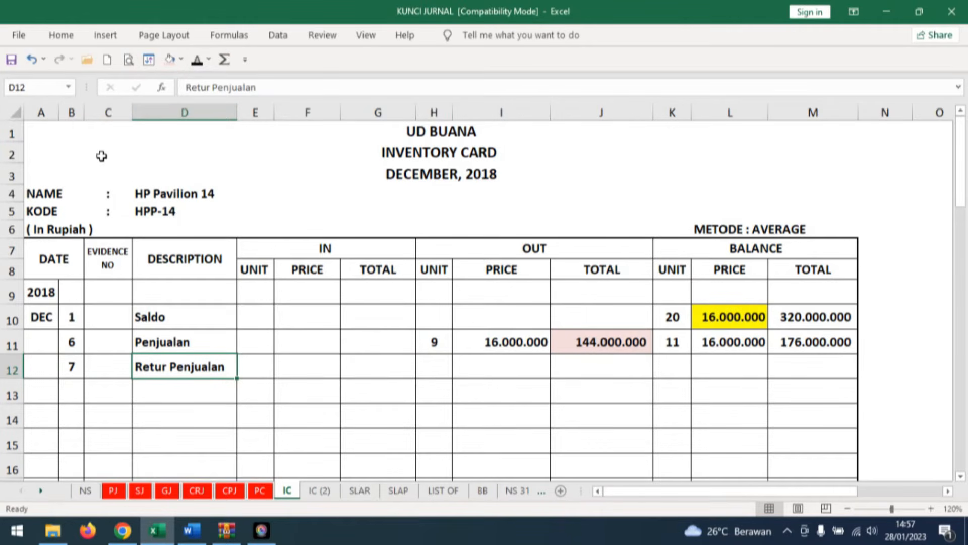
Reveal the return's OUT unit -2, price 16.000.000 and total (32.000.000) on the HP Pavilion 14 card.
left_click(437, 364)
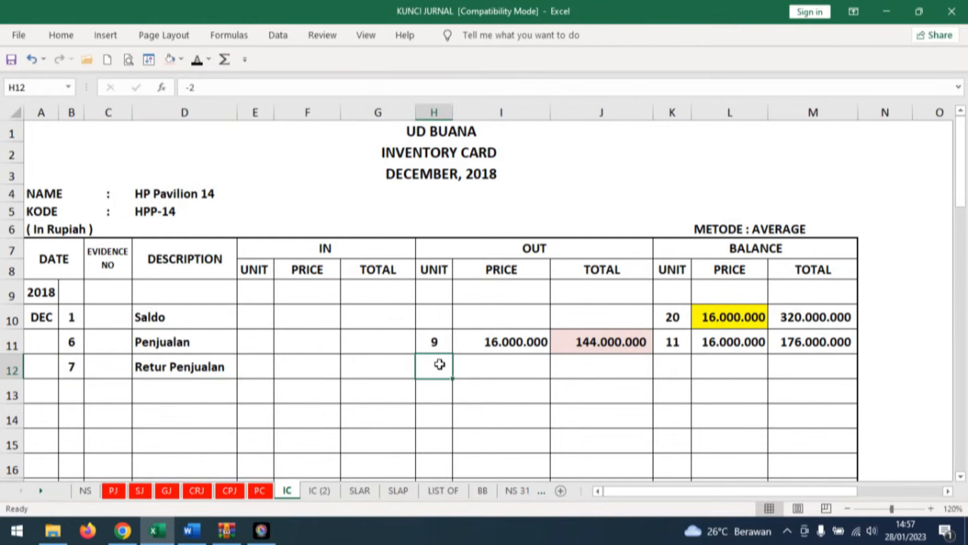
left_click(198, 61)
left_click(525, 340)
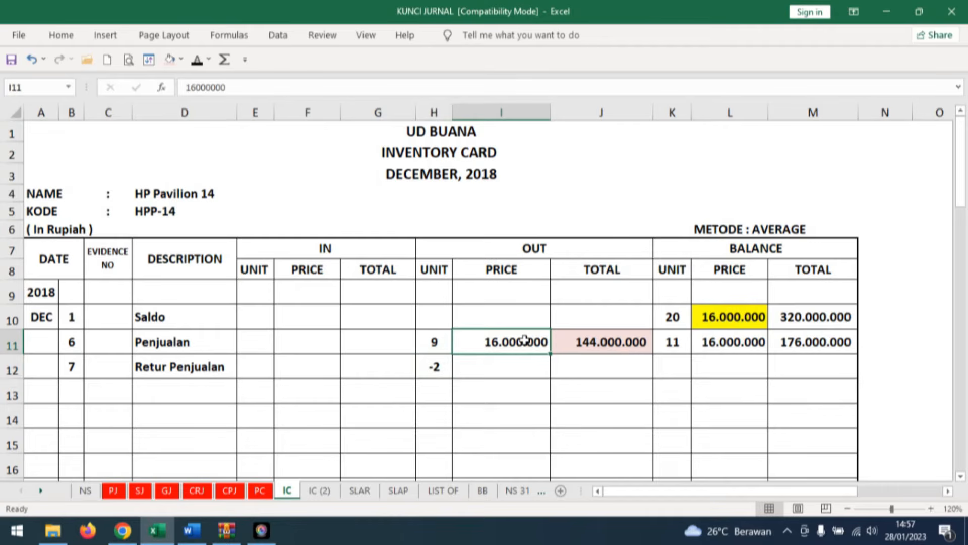
left_click(504, 365)
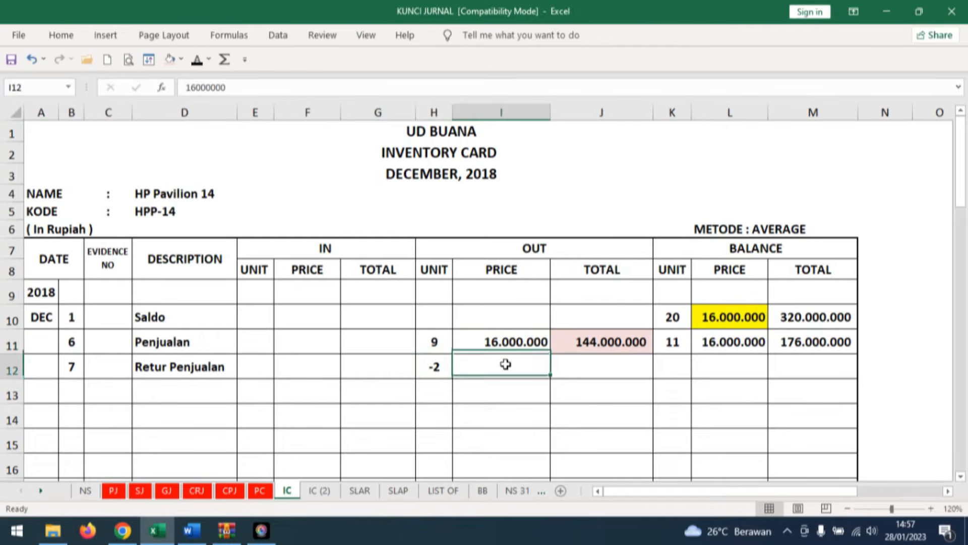
left_click(197, 61)
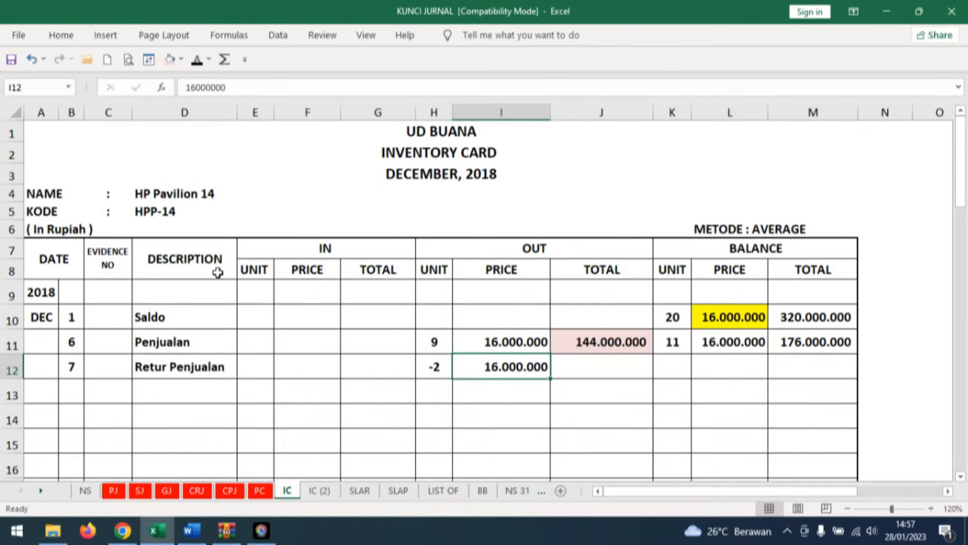
left_click(648, 368)
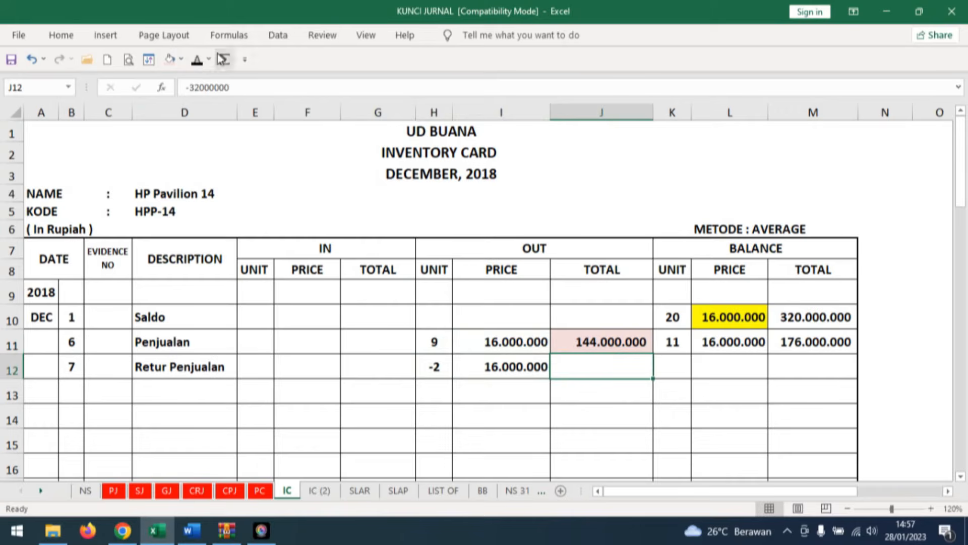
left_click(197, 61)
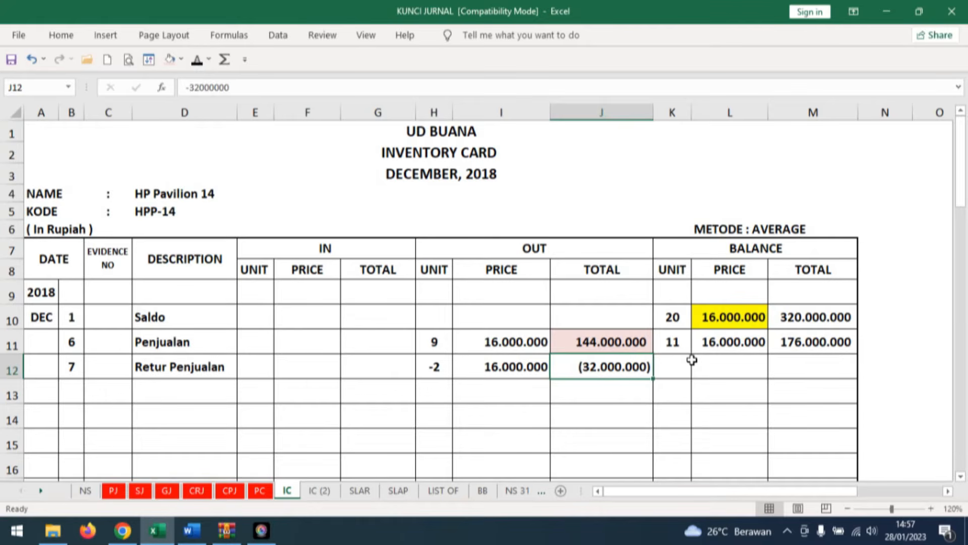
Reveal the return row's balance of 13 units, price 16.000.000 and total 208.000.000 on the HP Pavilion 14 card.
left_click(676, 368)
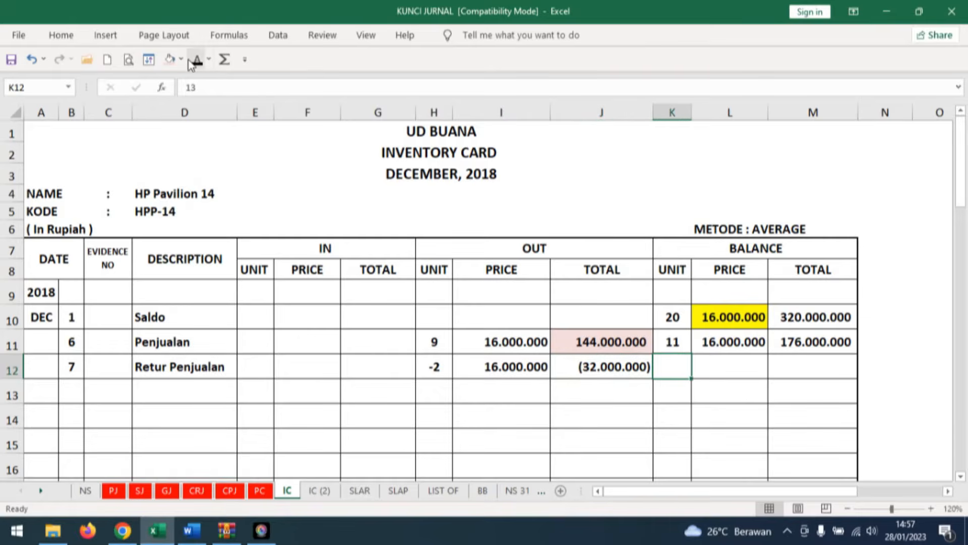
left_click(740, 361)
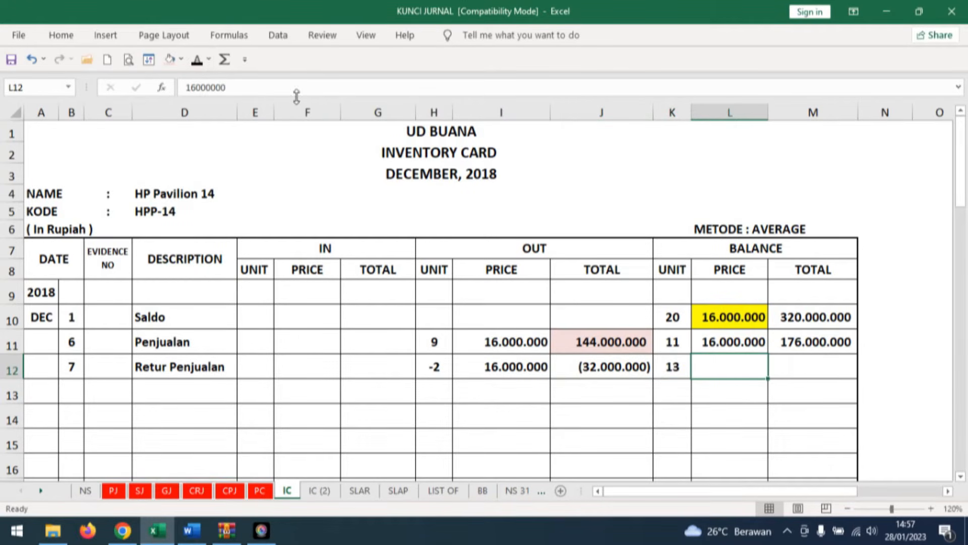
left_click(197, 59)
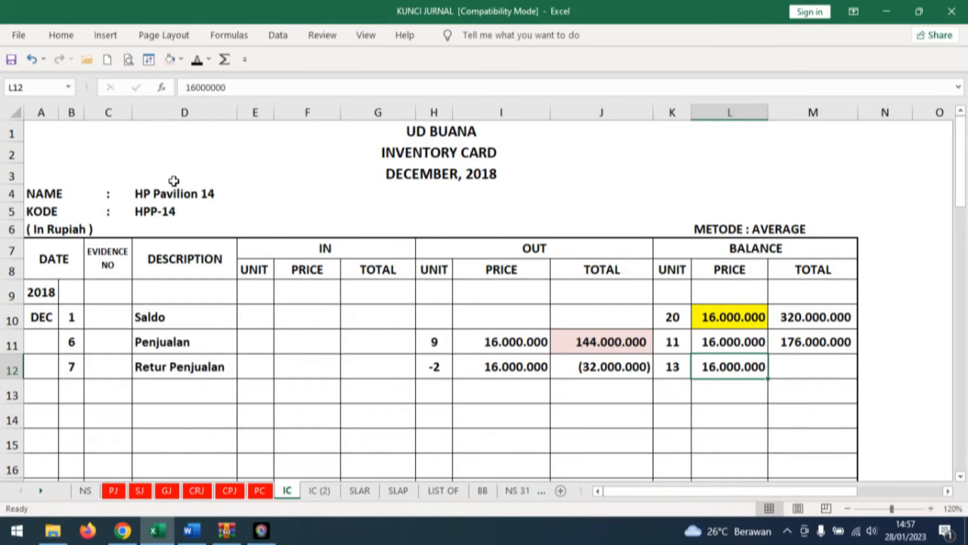
left_click(618, 378)
left_click(839, 376)
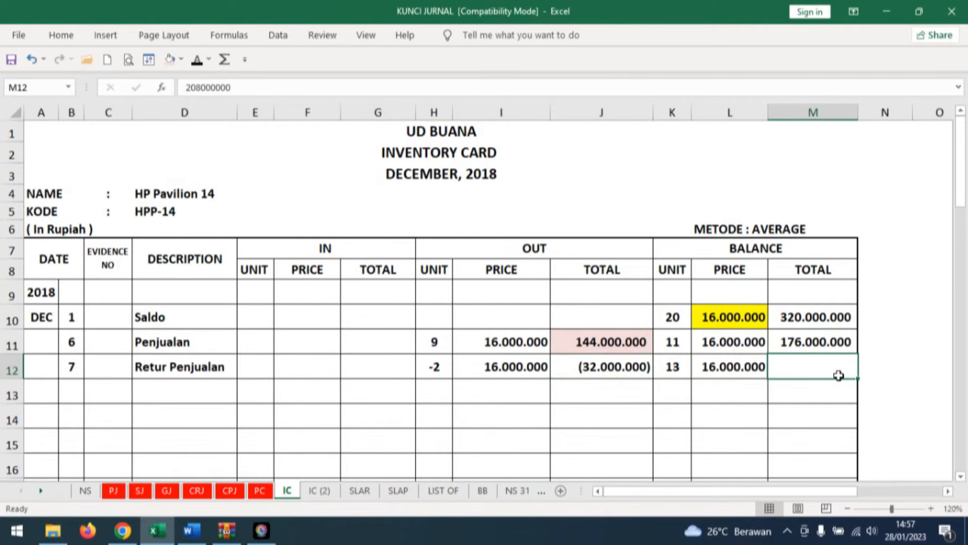
left_click(197, 59)
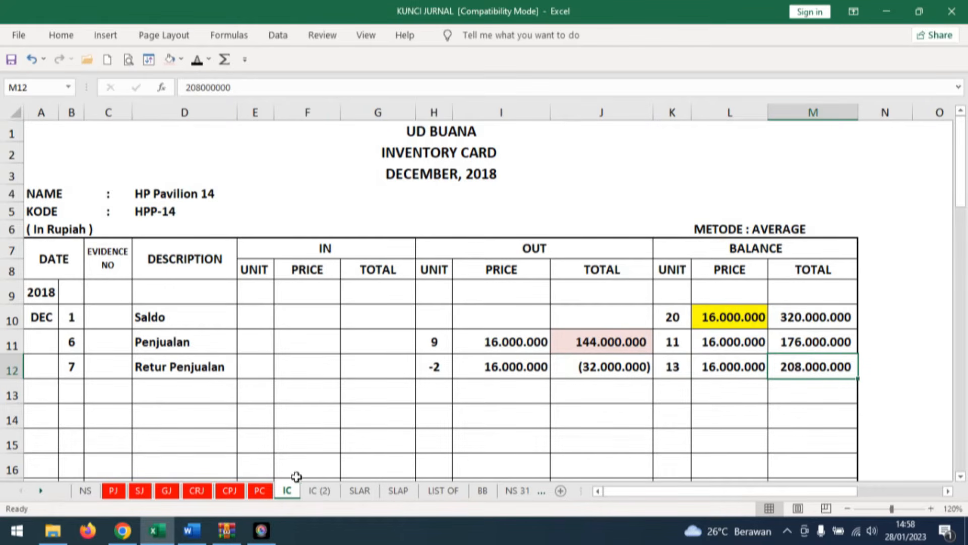
Open the DELL Inspiron 15 inventory card on sheet IC (2) and reveal day 7 and Retur Penjualan in black in row 12.
left_click(323, 499)
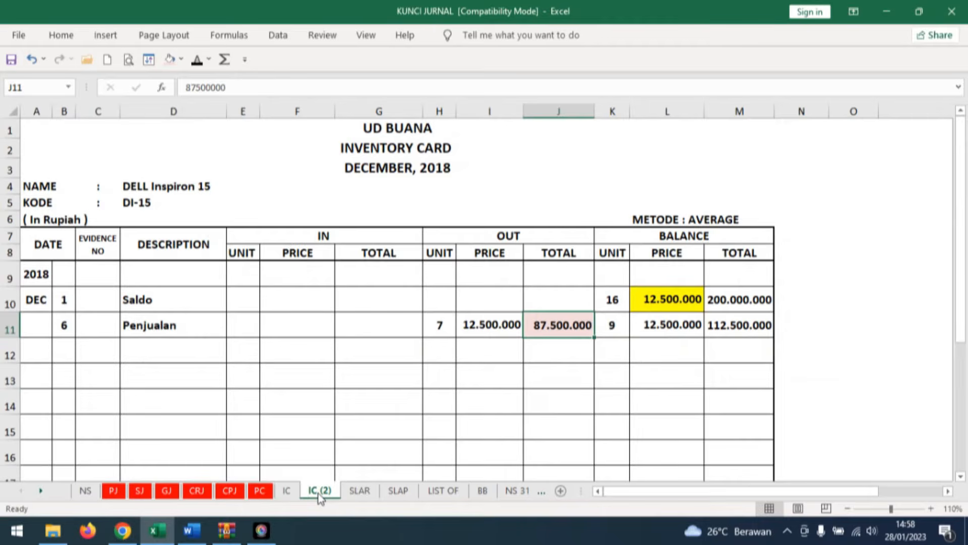
left_click(64, 350)
type("7")
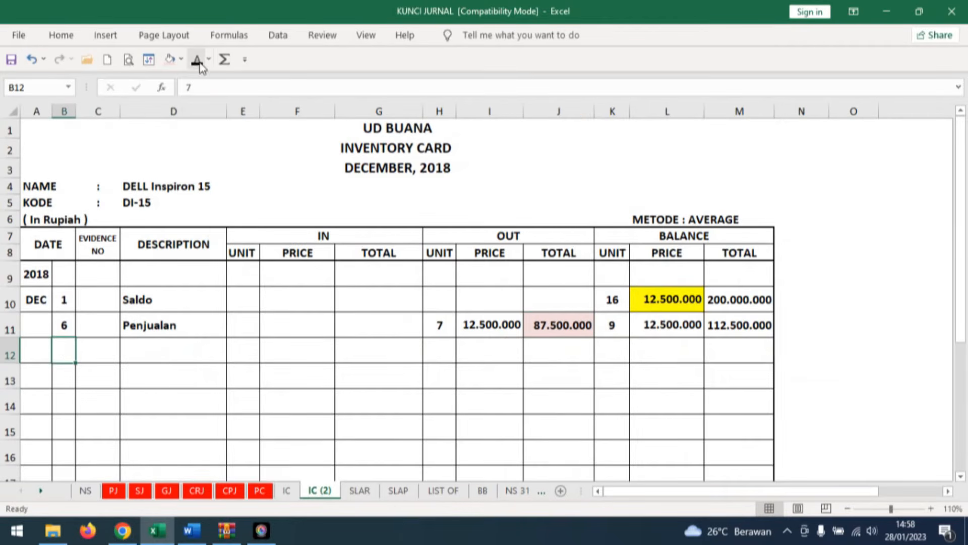
key("ctrl+Return")
left_click(183, 355)
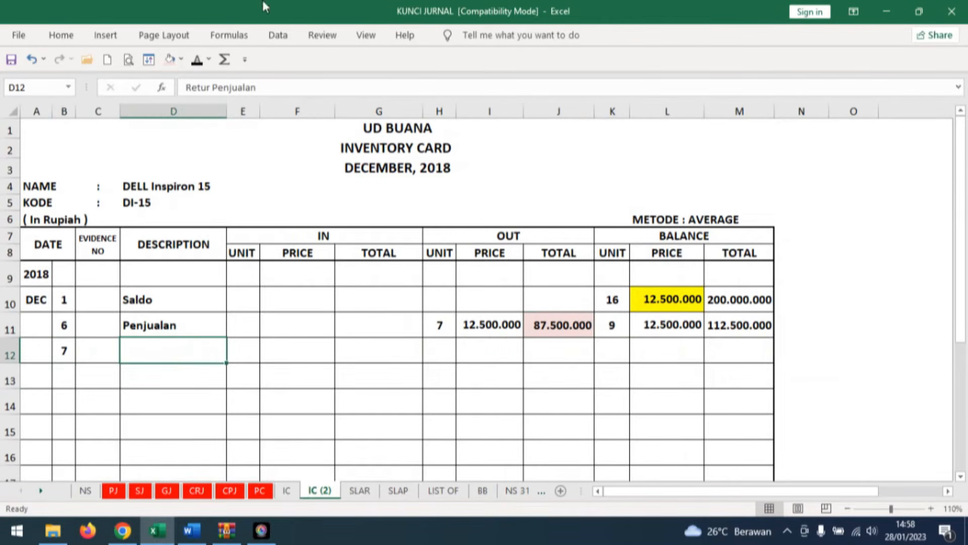
left_click(198, 60)
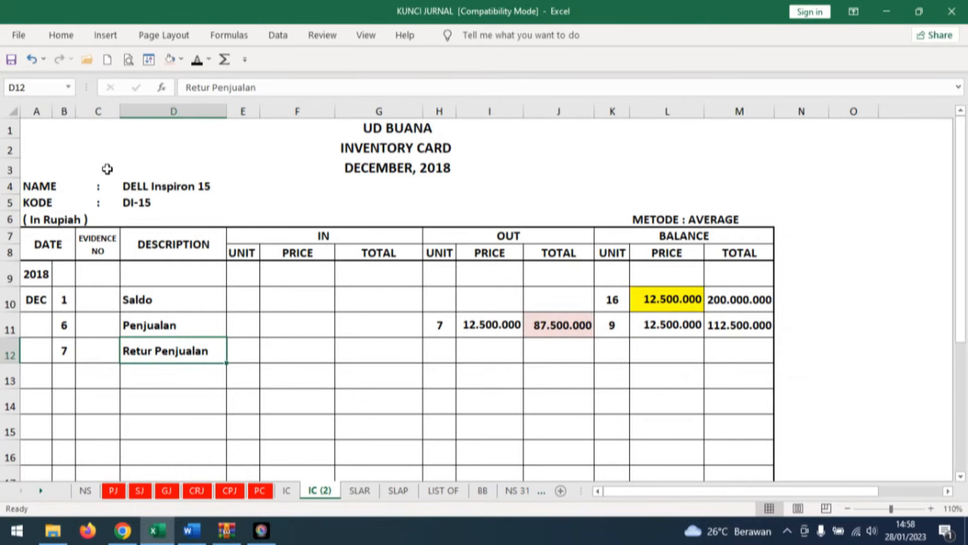
Reveal the return's OUT unit -1, price 12.500.000 and total -12.500.000 on the DELL Inspiron 15 card.
left_click(439, 350)
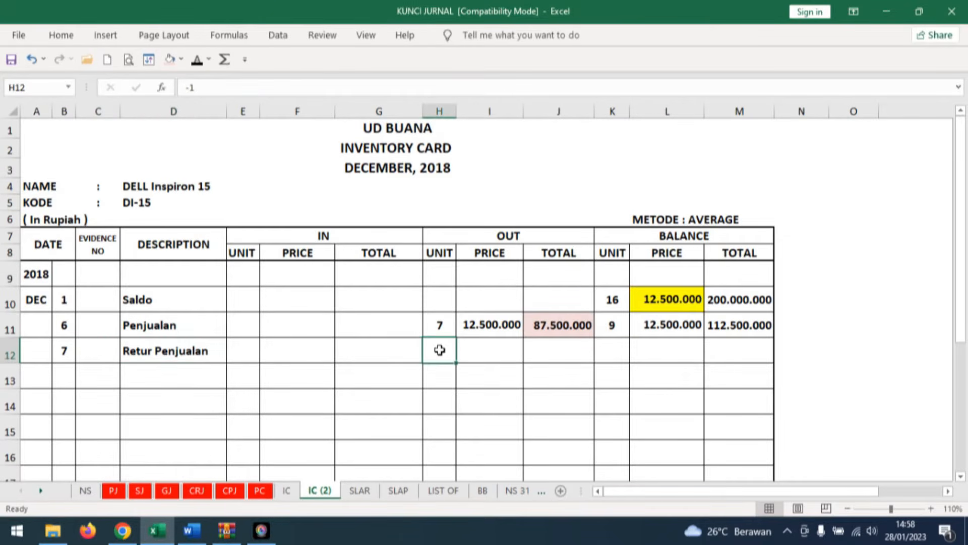
left_click(197, 60)
left_click(506, 350)
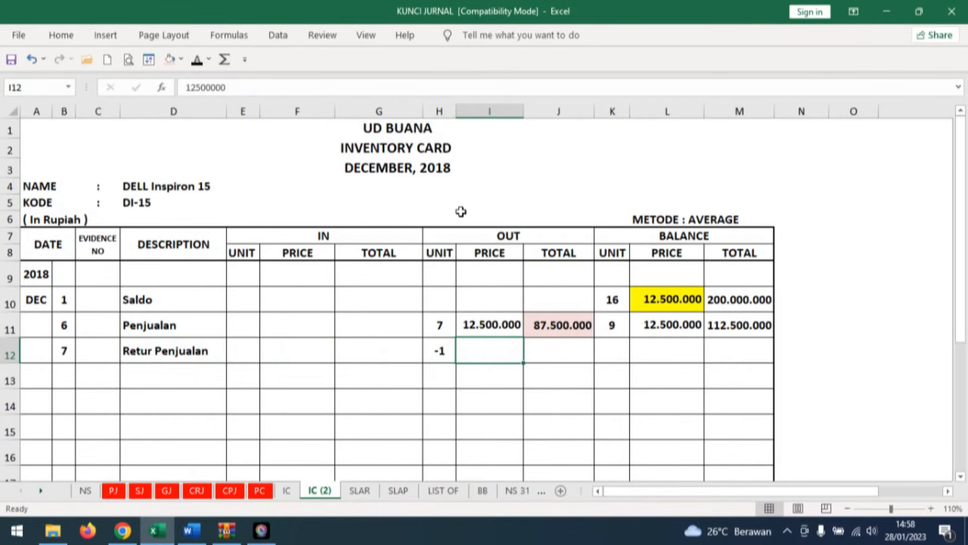
left_click(514, 325)
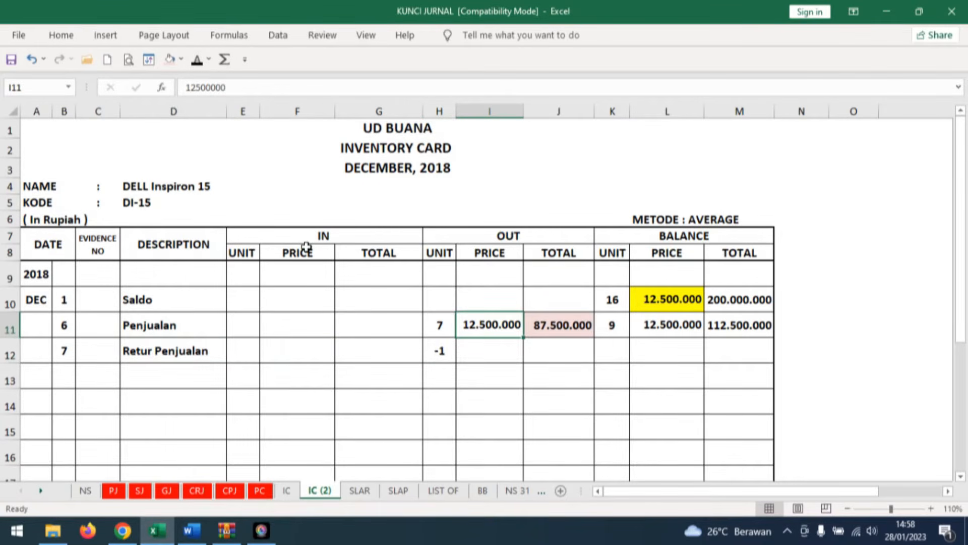
key("Down")
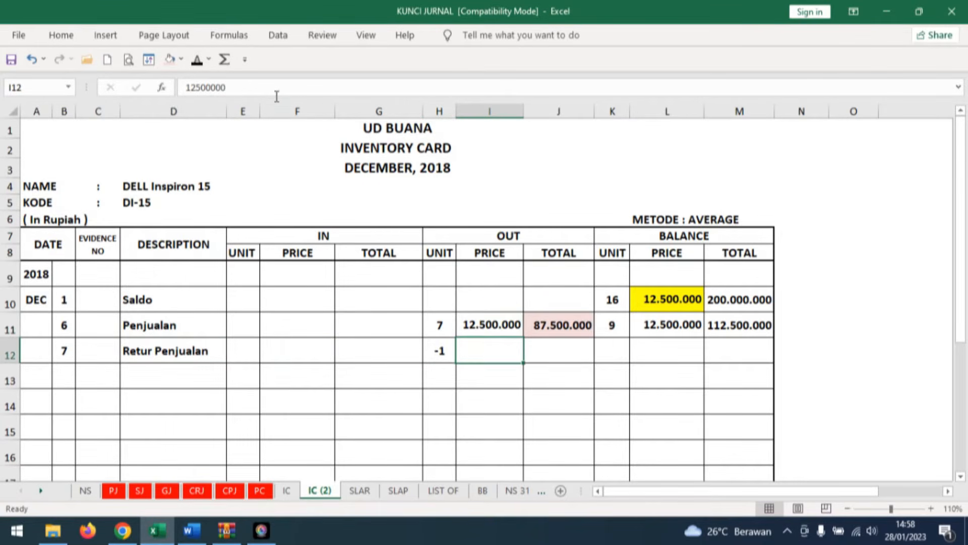
left_click(196, 66)
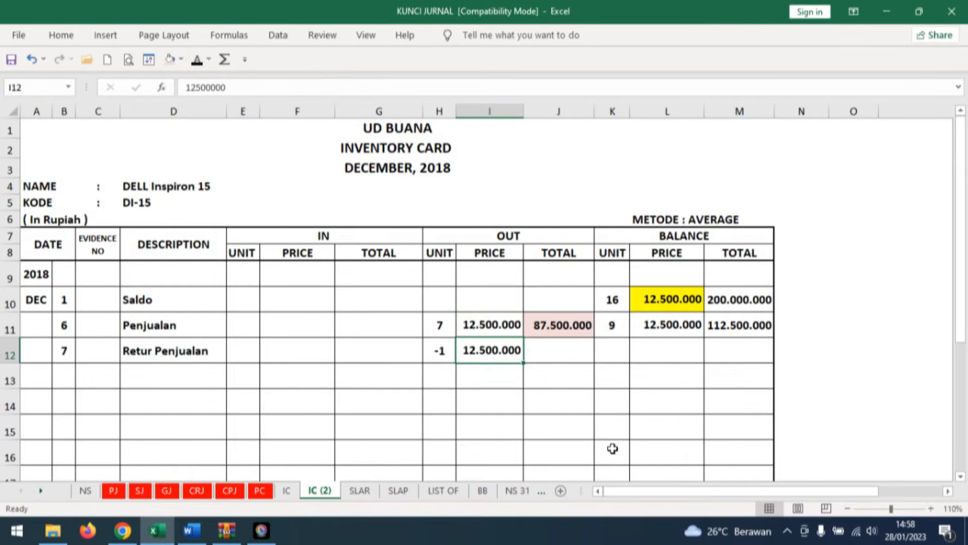
left_click(571, 344)
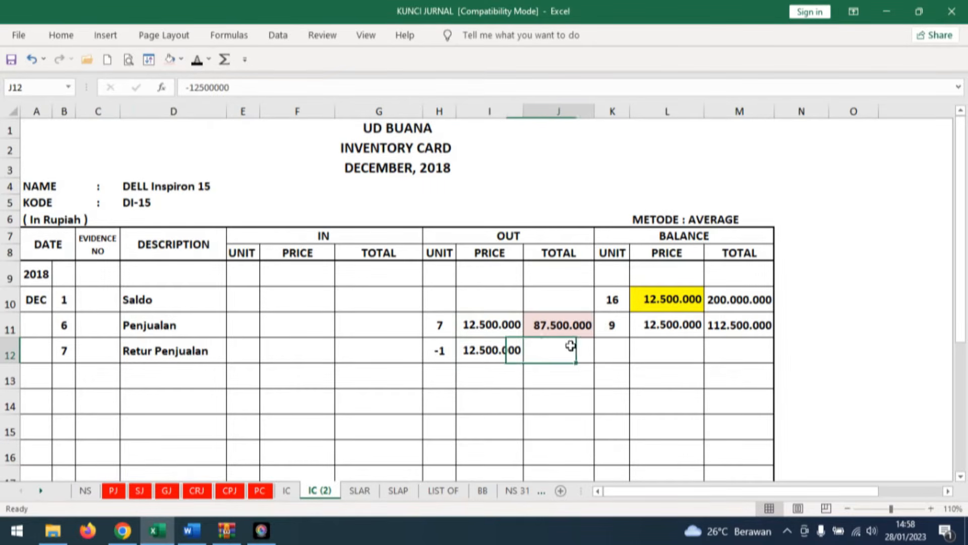
left_click(197, 59)
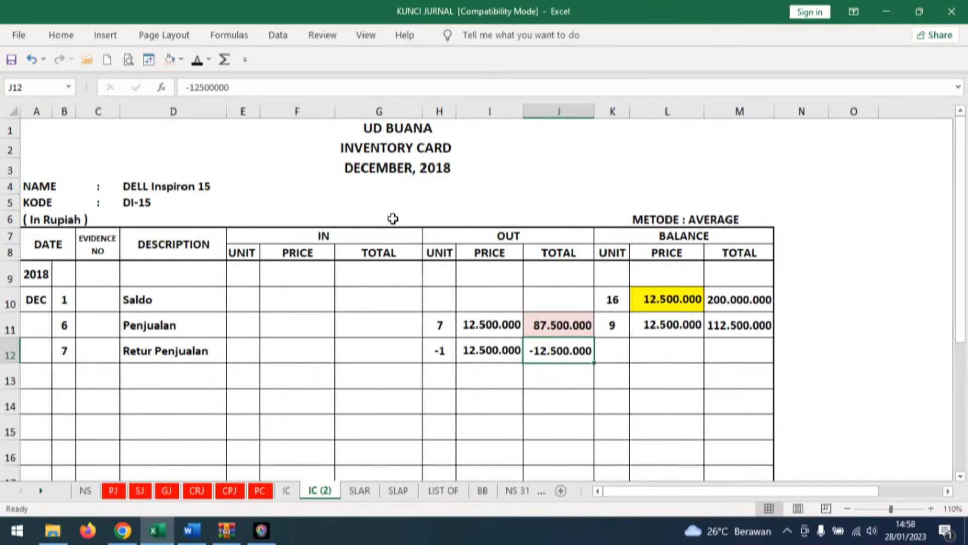
Reveal the return row's balance of 10 units, price 12.500.000 and total 125.000.000 on the DELL Inspiron 15 card.
left_click(612, 349)
left_click(196, 59)
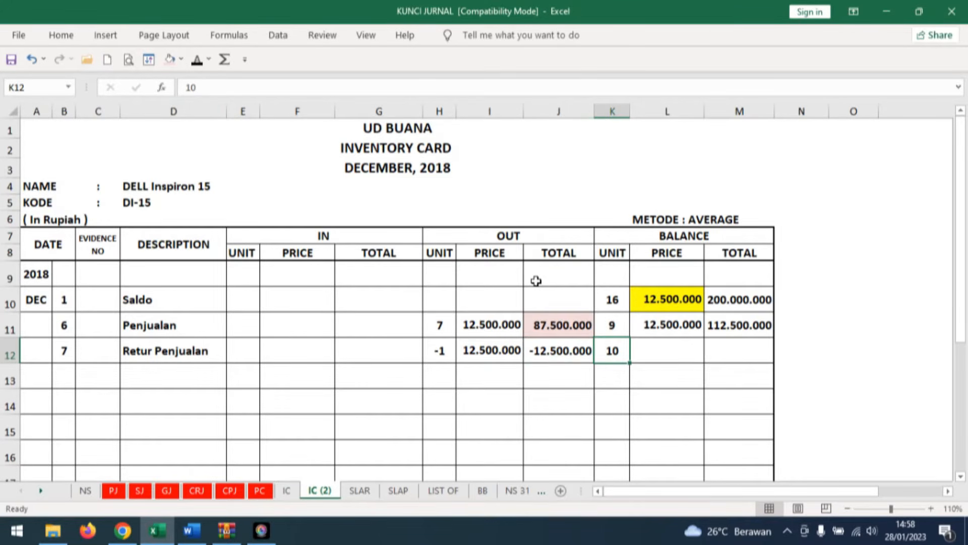
left_click(674, 357)
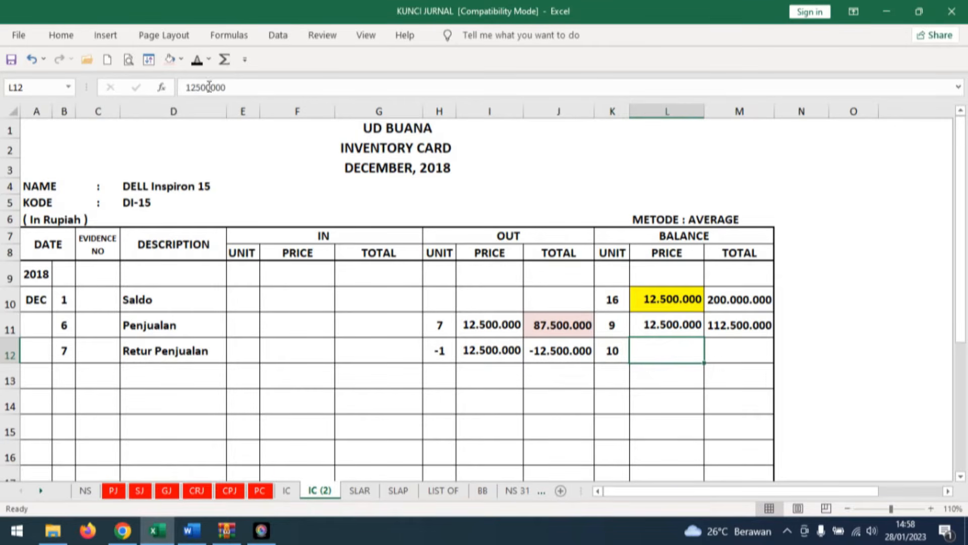
left_click(197, 60)
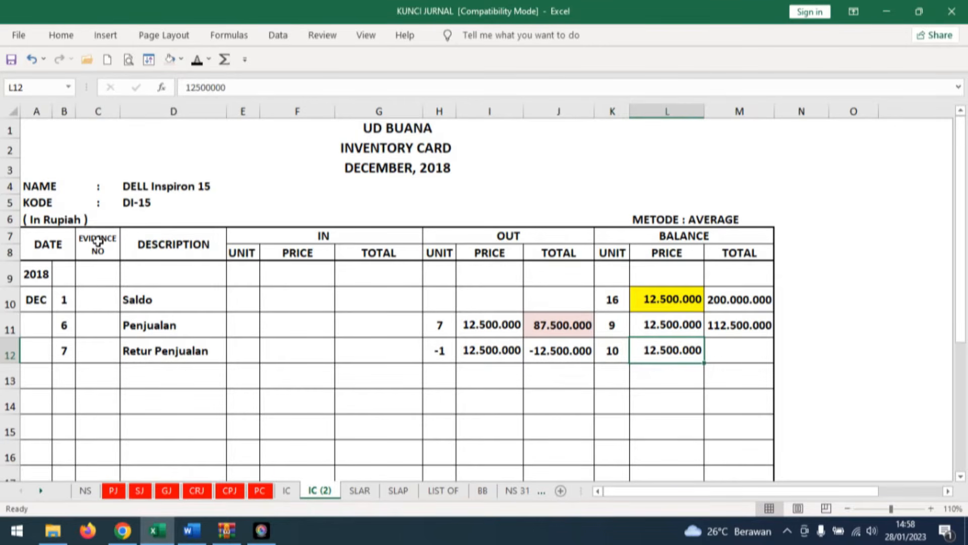
left_click(744, 345)
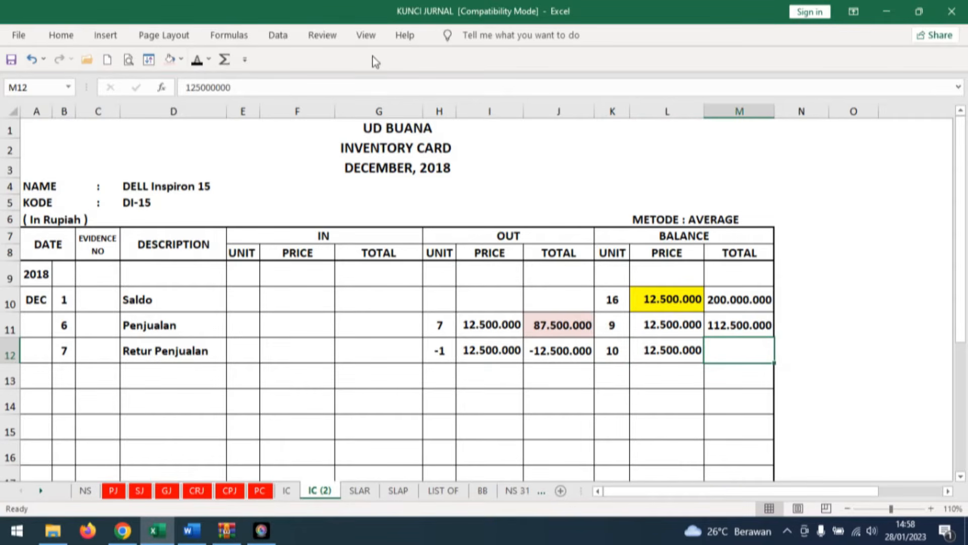
left_click(197, 60)
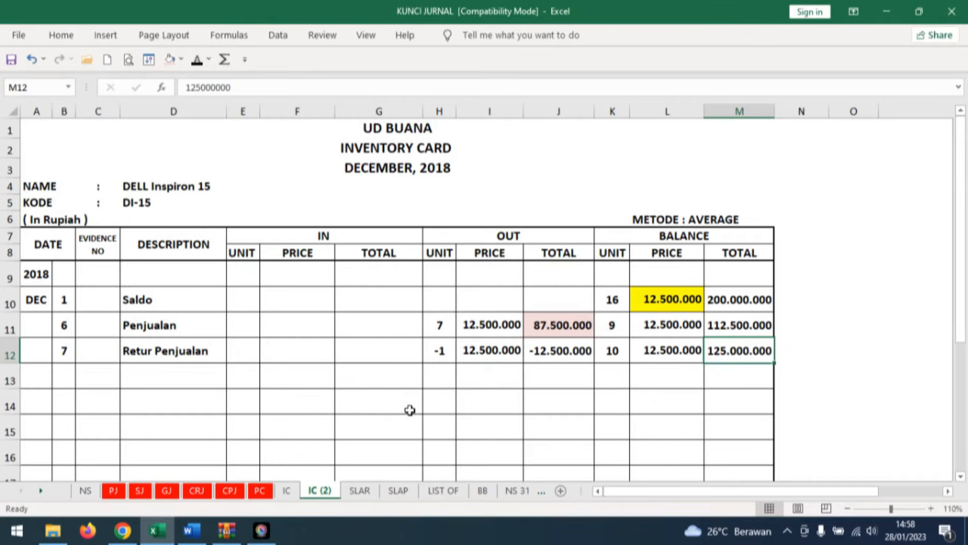
Fill the sales return's OUT total with yellow on both the HP Pavilion 14 and DELL Inspiron 15 inventory cards.
left_click(171, 492)
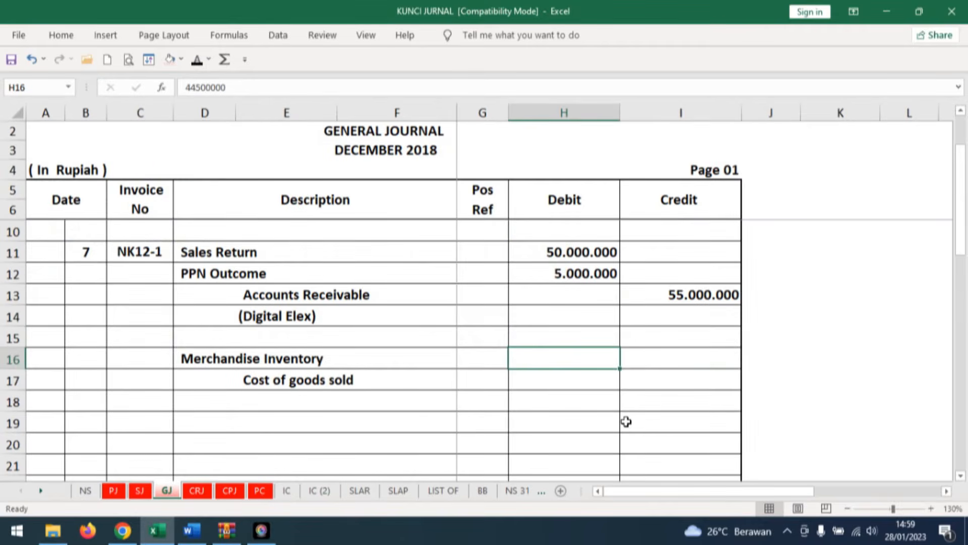
left_click(287, 491)
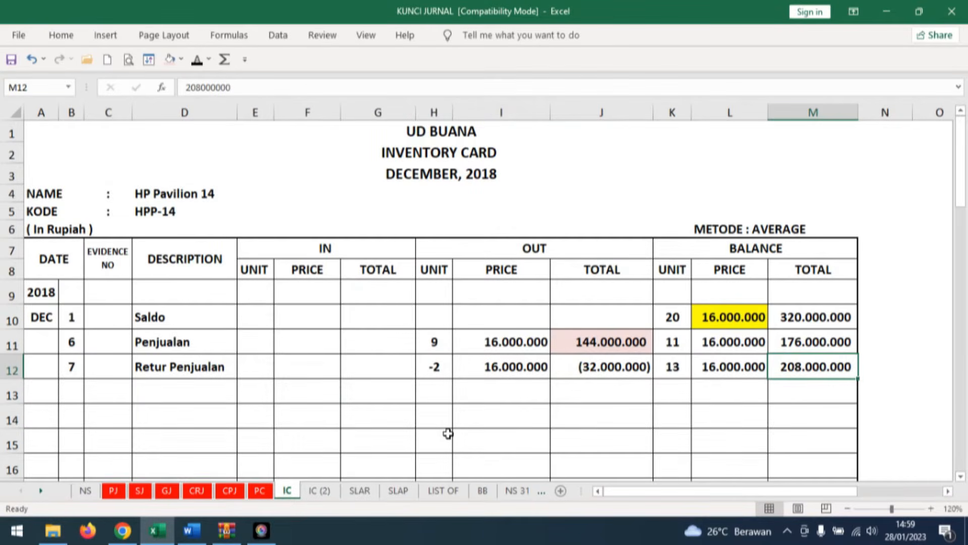
left_click(634, 372)
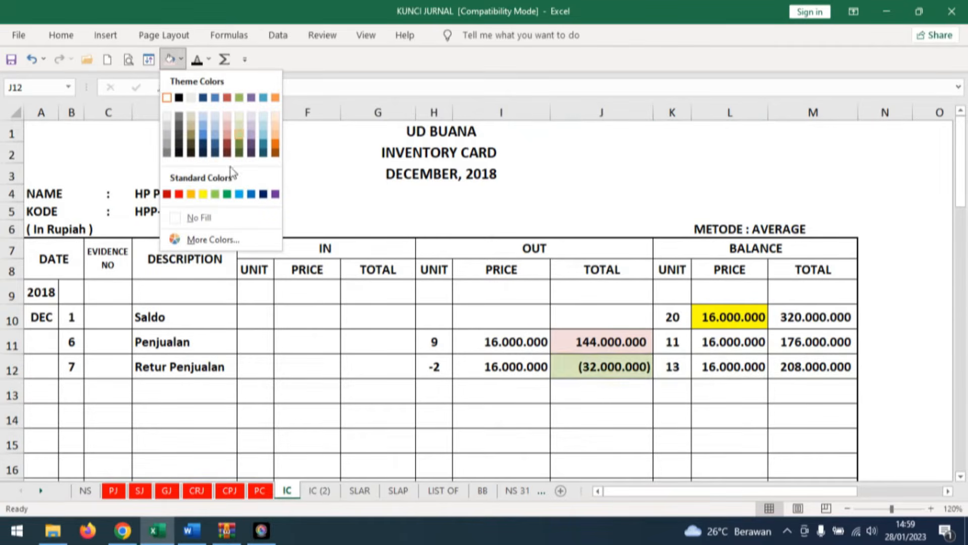
left_click(202, 195)
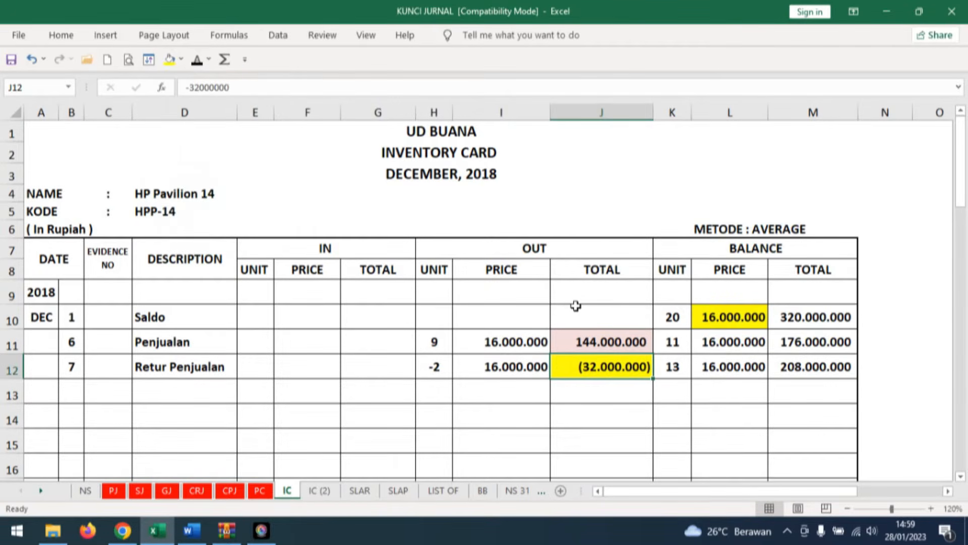
left_click(320, 492)
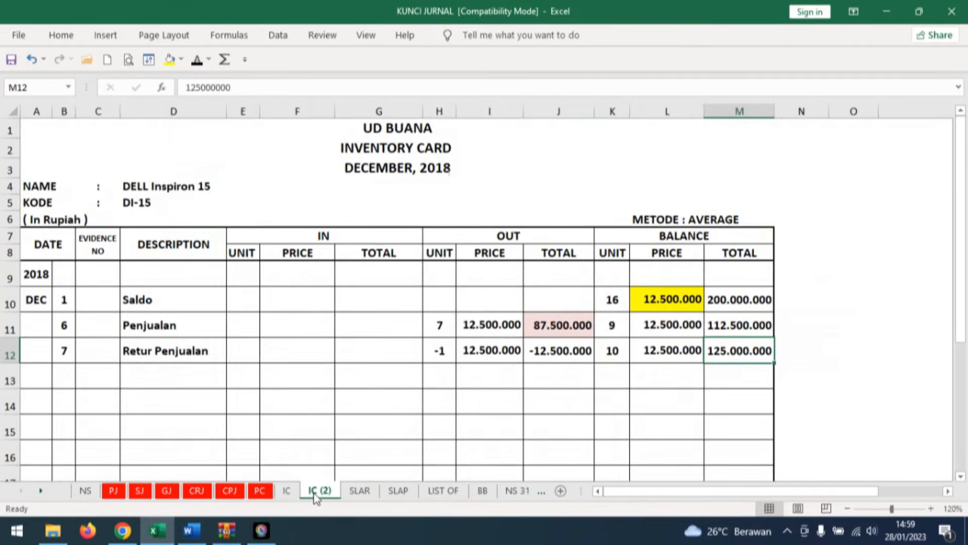
left_click(560, 350)
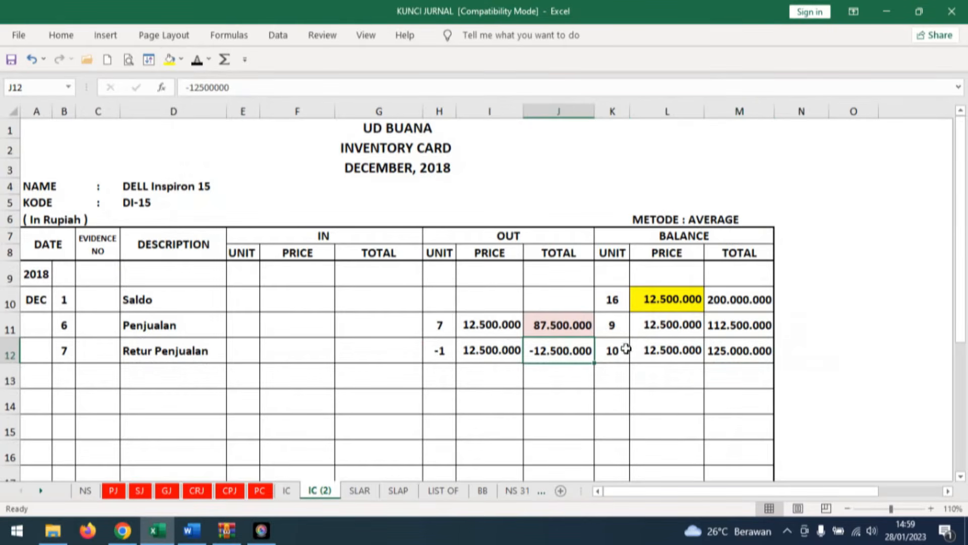
left_click(170, 60)
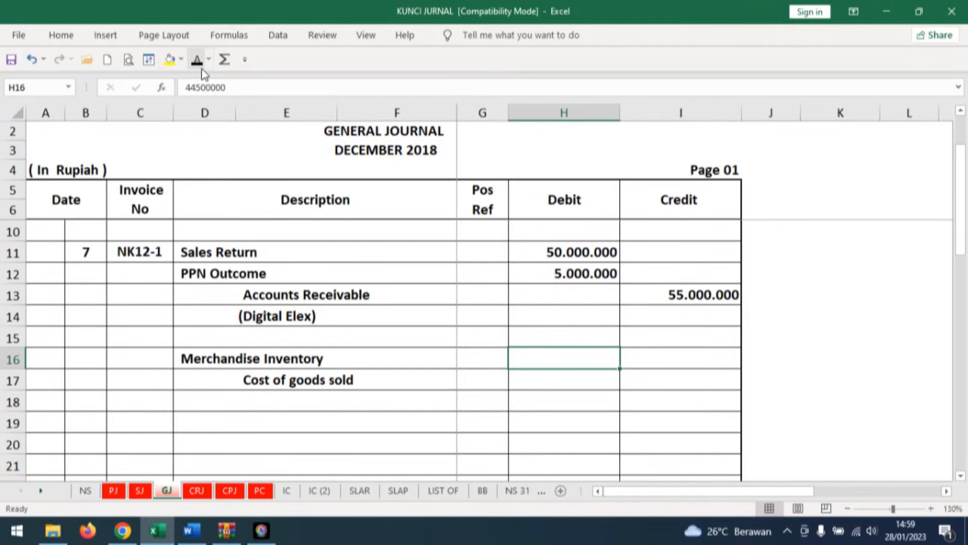
Reveal 44.500.000 in black as the Merchandise Inventory debit and Cost of goods sold credit in the General Journal.
left_click(683, 378)
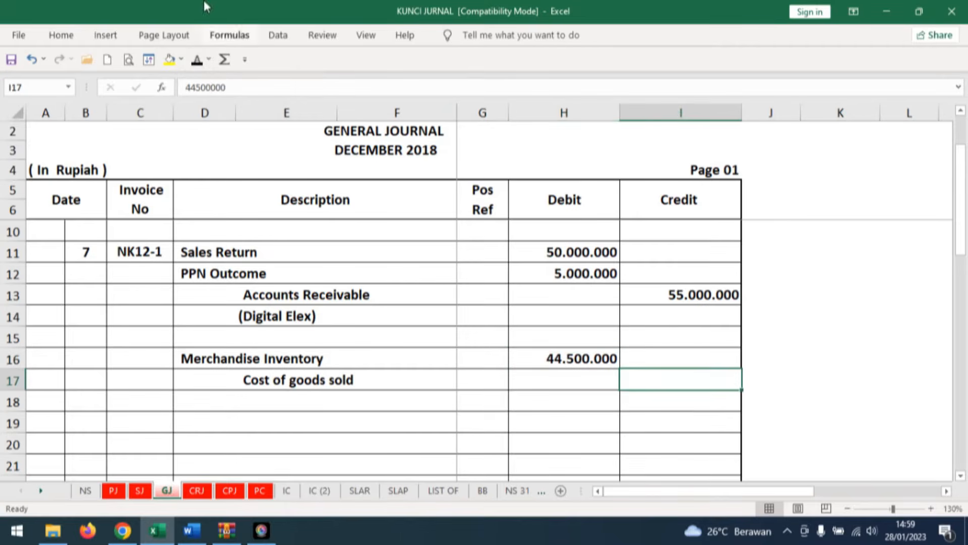
left_click(197, 60)
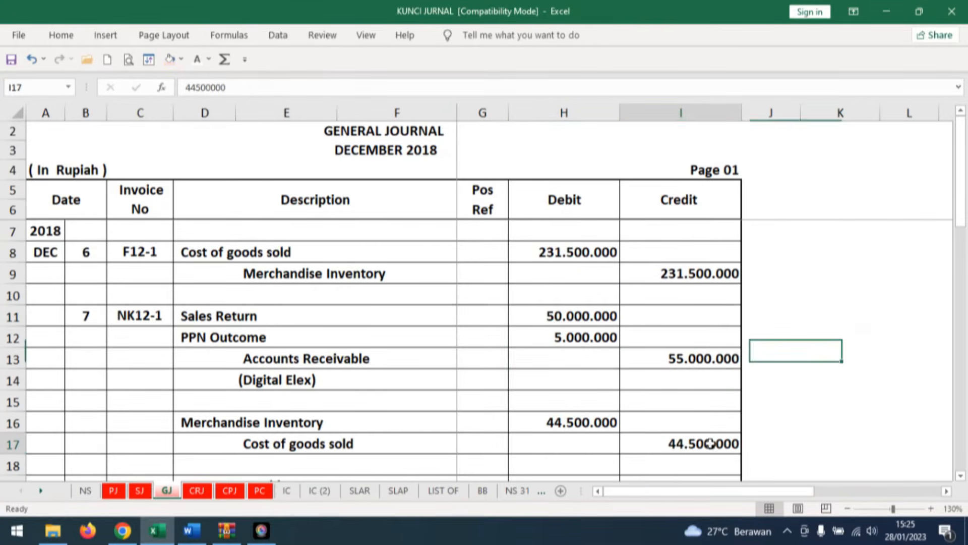
Shade the (Digital Elex) label and the 55.000.000 Accounts Receivable credit light pink in the General Journal.
left_click(288, 384)
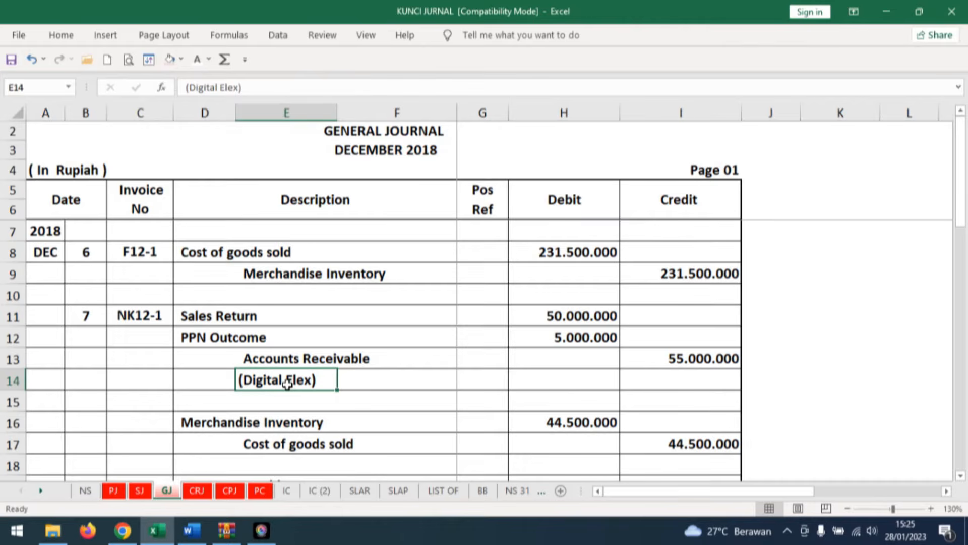
left_click(169, 59)
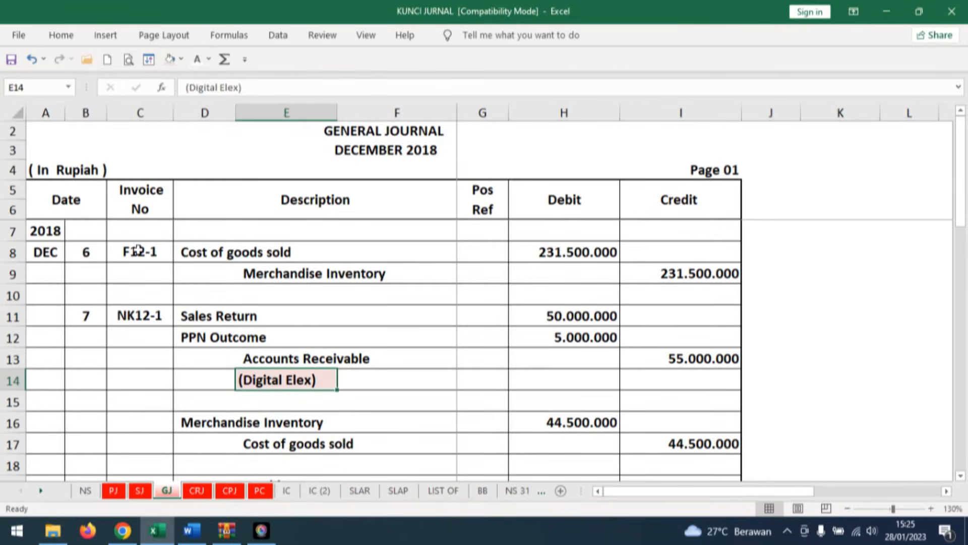
left_click(683, 362)
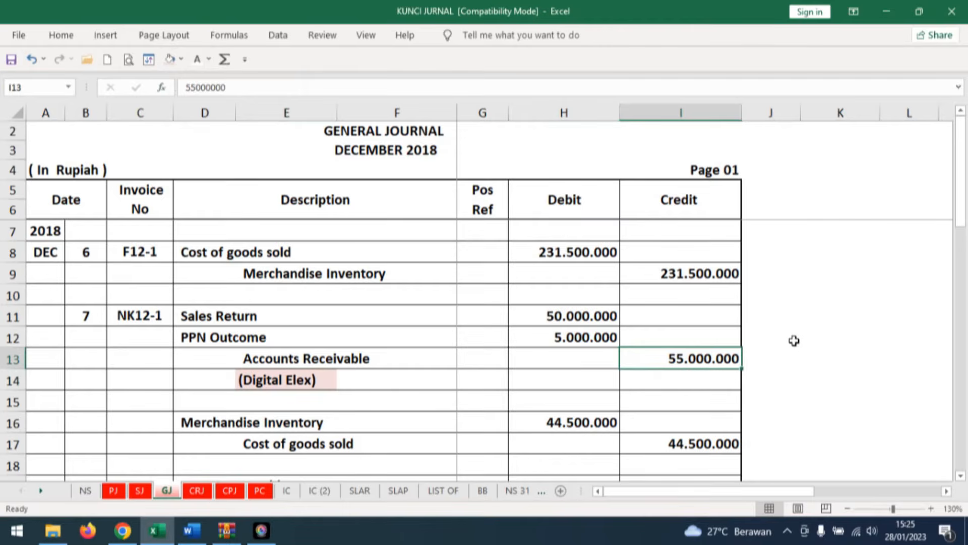
left_click(171, 60)
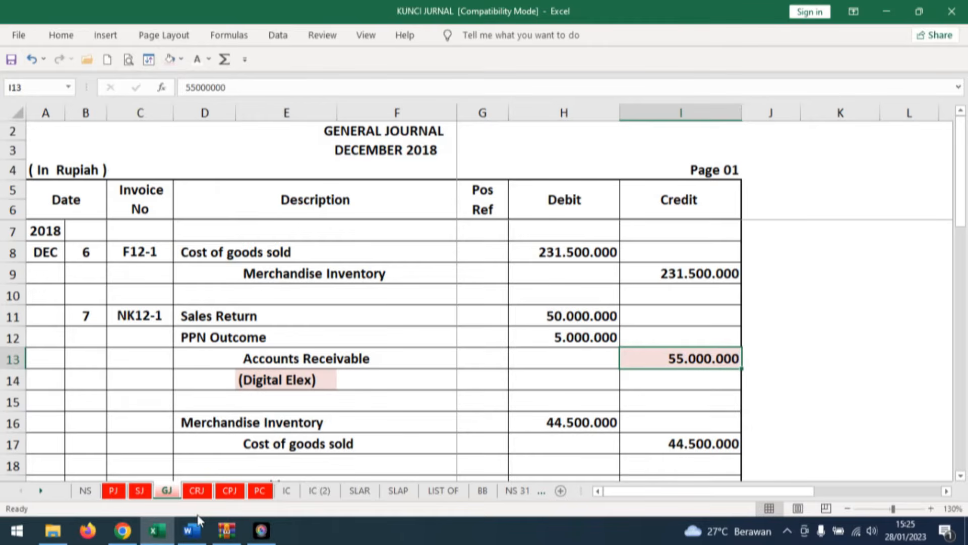
Reveal day 7, description GJ and Ref 1 in black in row 21 of DIGITAL ELEX's ledger on sheet SLAR.
left_click(353, 493)
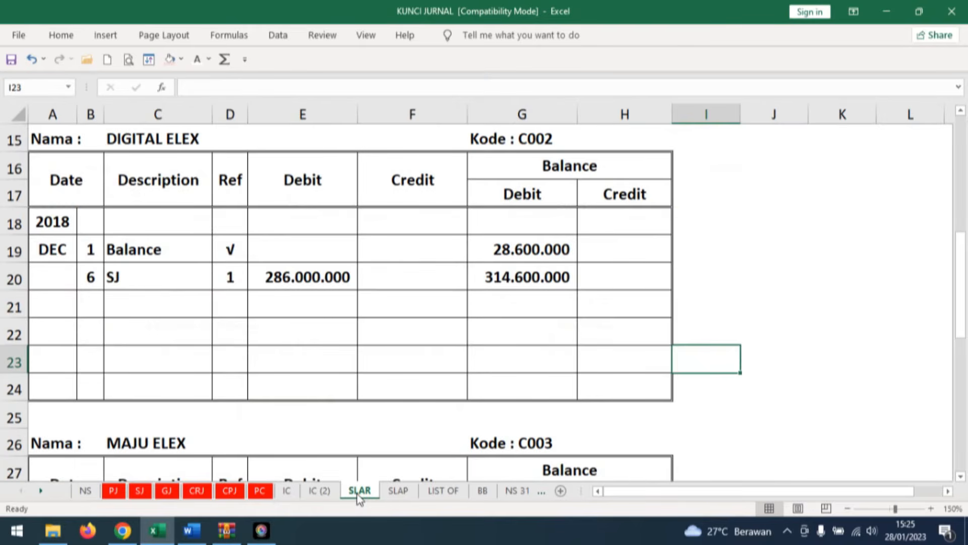
left_click(91, 304)
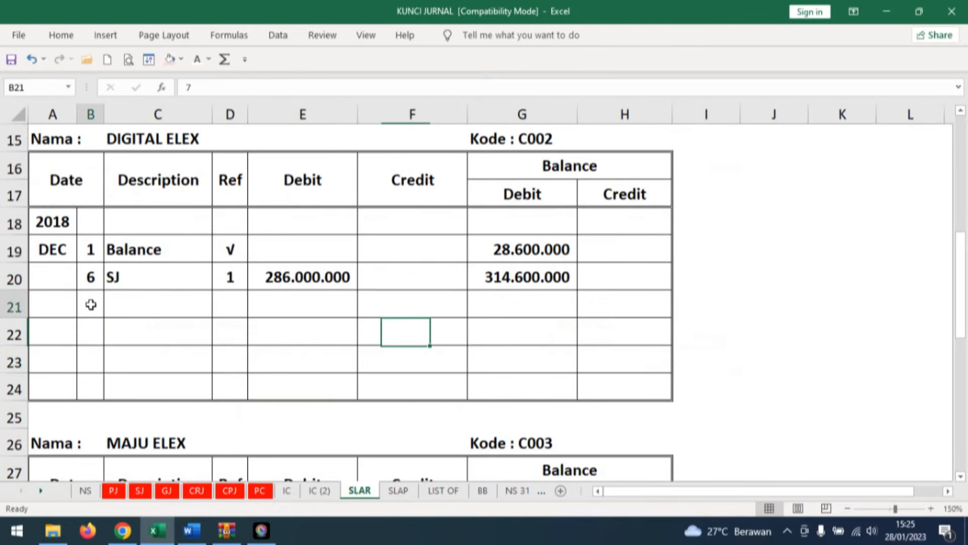
left_click(208, 59)
left_click(203, 81)
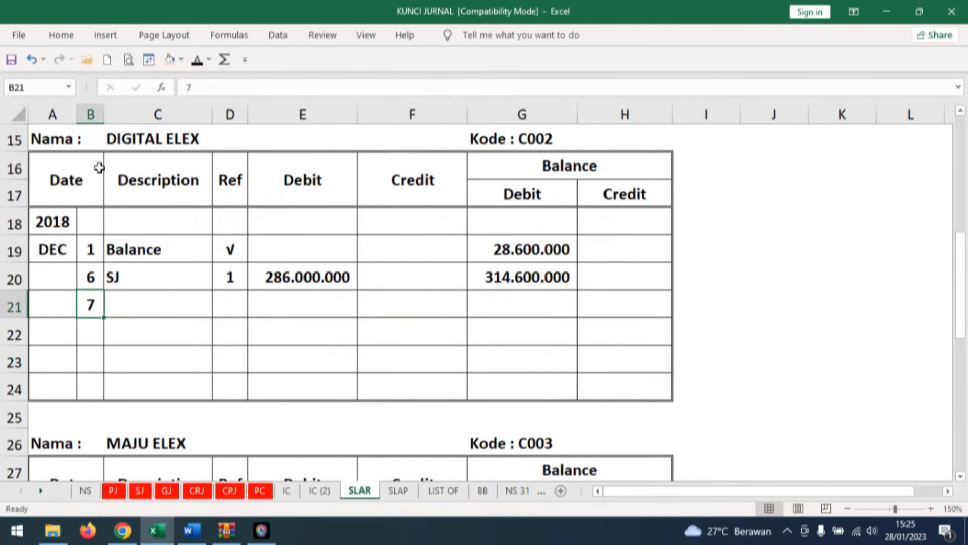
left_click(145, 303)
left_click(196, 59)
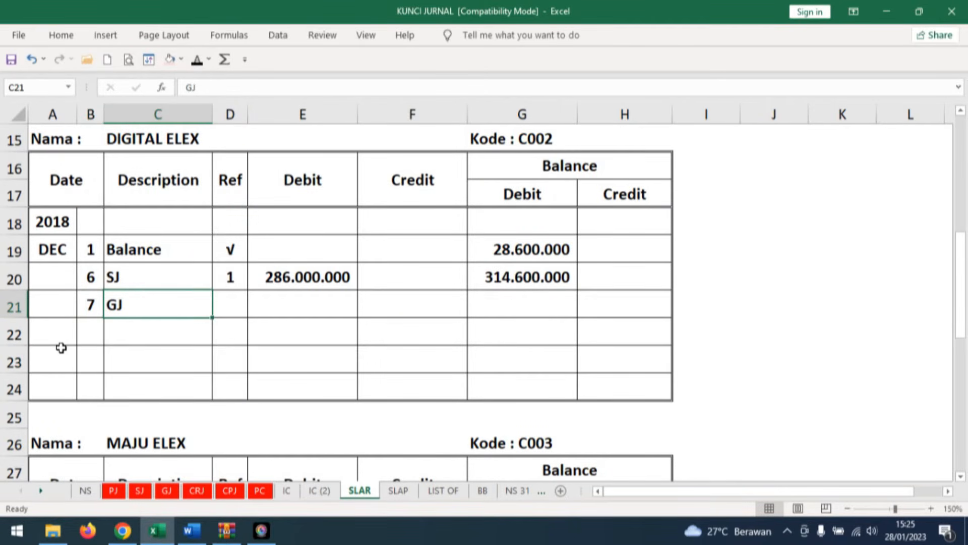
left_click(236, 304)
left_click(197, 59)
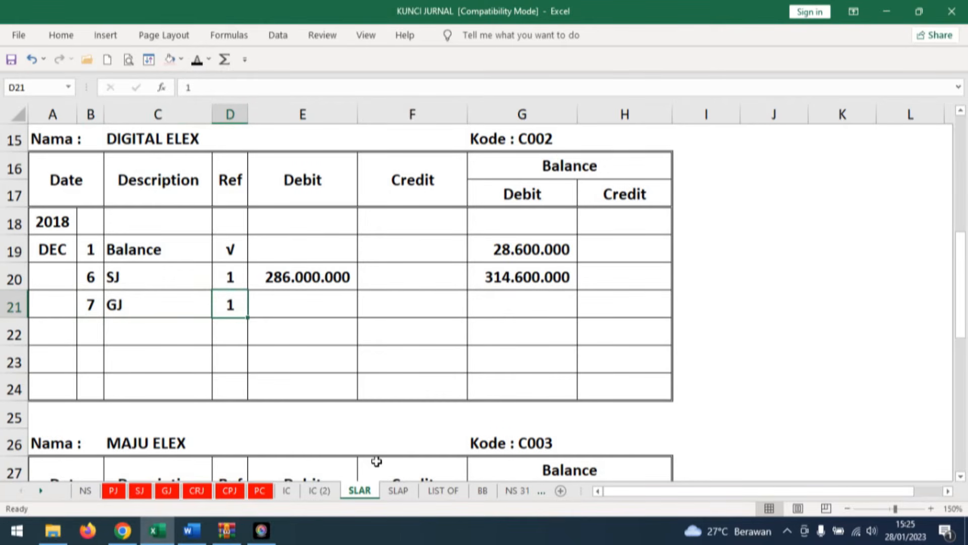
Reveal the 55.000.000 credit and 259.600.000 debit balance in the day 7 row of DIGITAL ELEX's ledger.
left_click(434, 301)
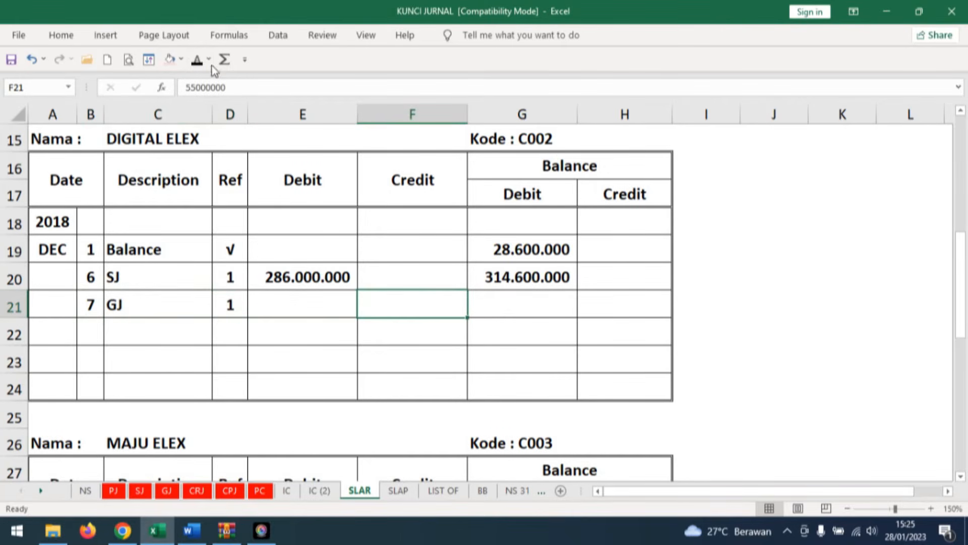
left_click(197, 59)
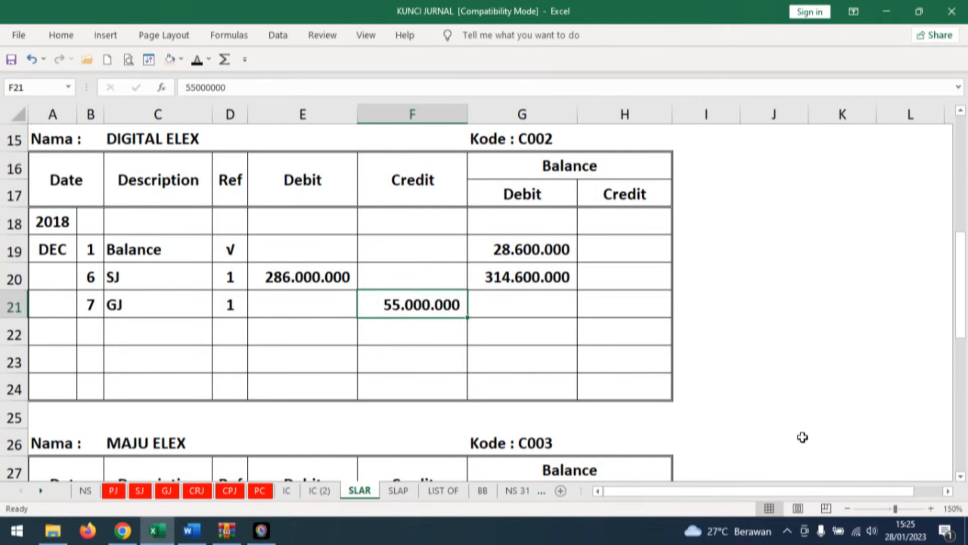
left_click(520, 303)
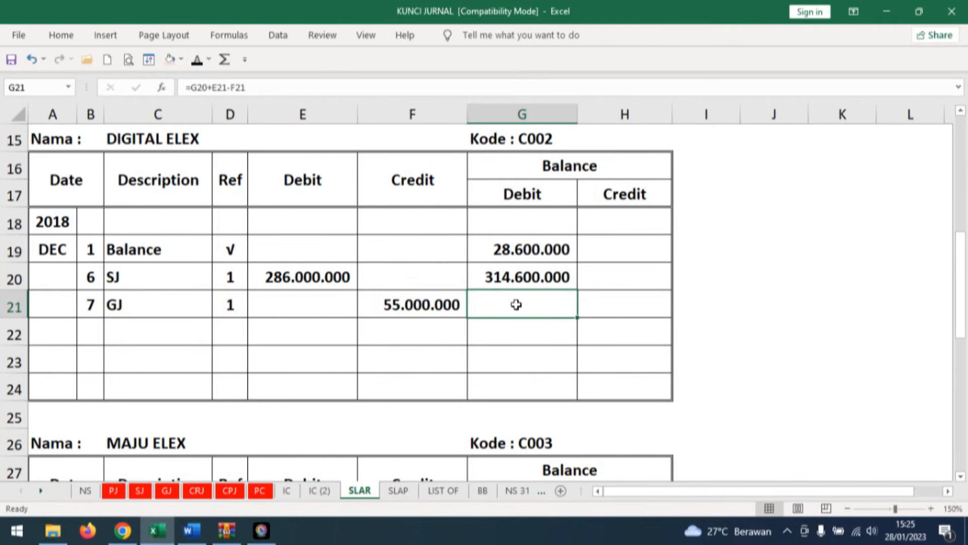
left_click(197, 60)
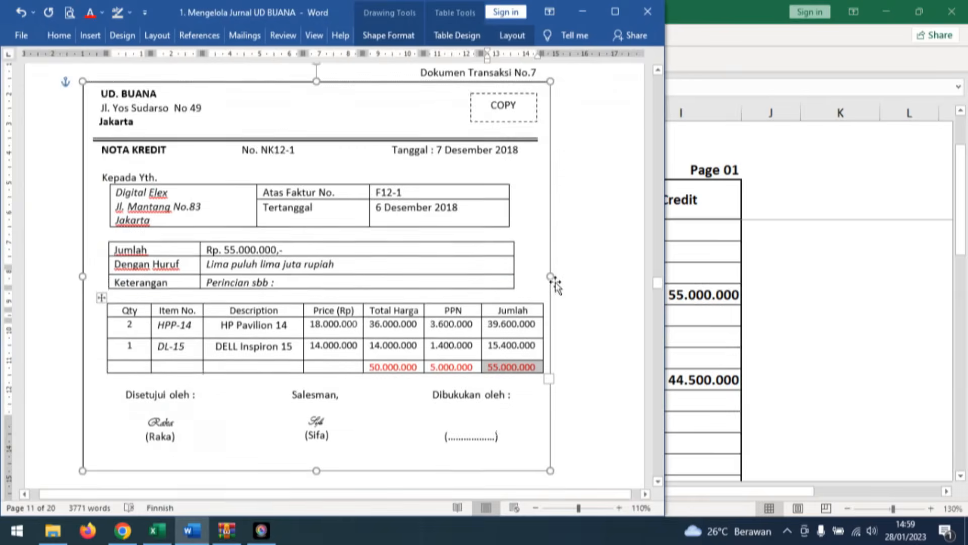
Consult Dokumen Transaksi No. 8 in Word, then reveal day 9, V12-3 and Pembelian perlengkapan in row 10 of Excel's petty cash journal.
scroll(591, 298, "down", 10)
scroll(598, 299, "down", 3)
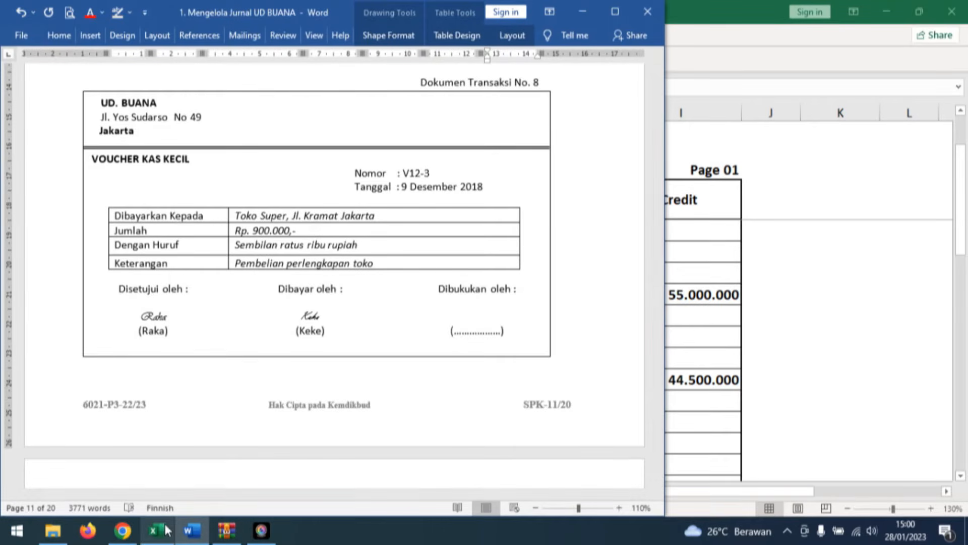
key("alt+Tab")
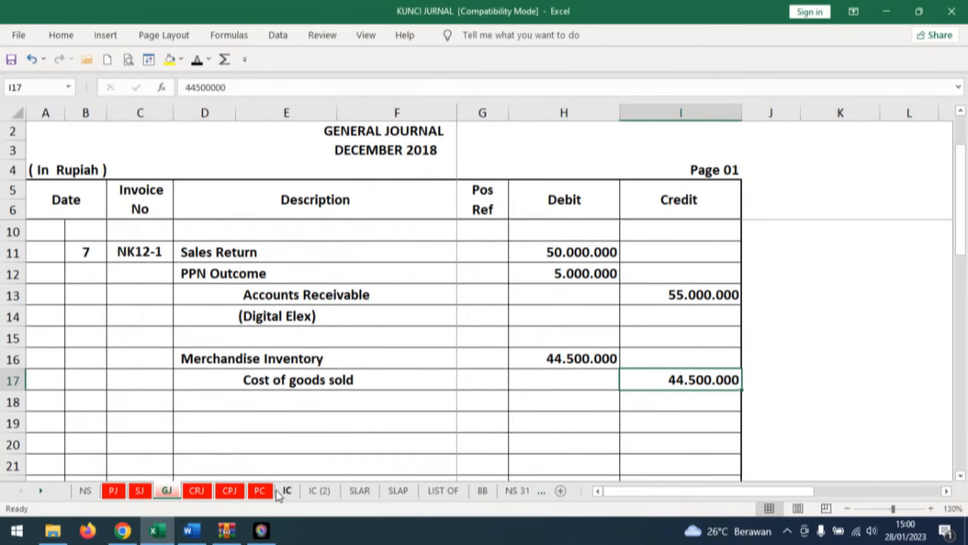
left_click(260, 491)
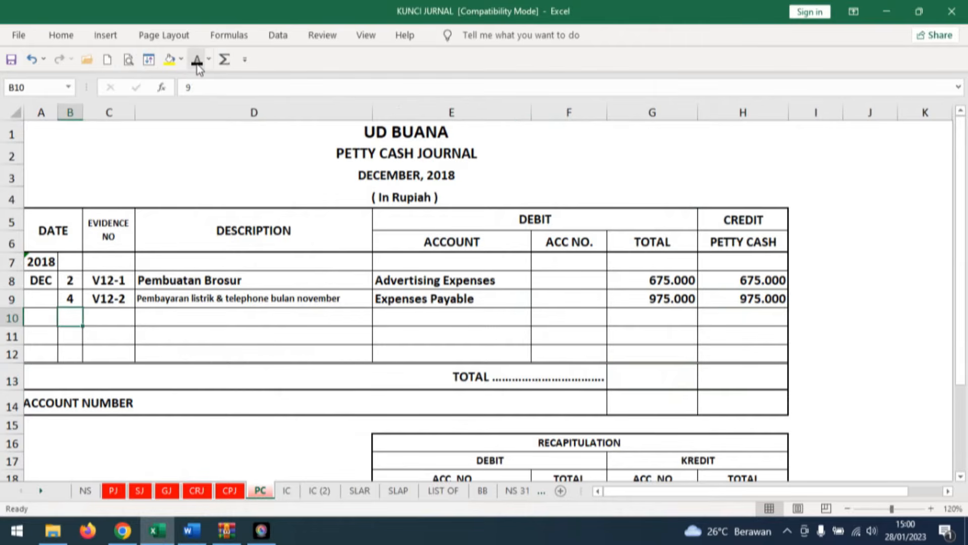
left_click(110, 316)
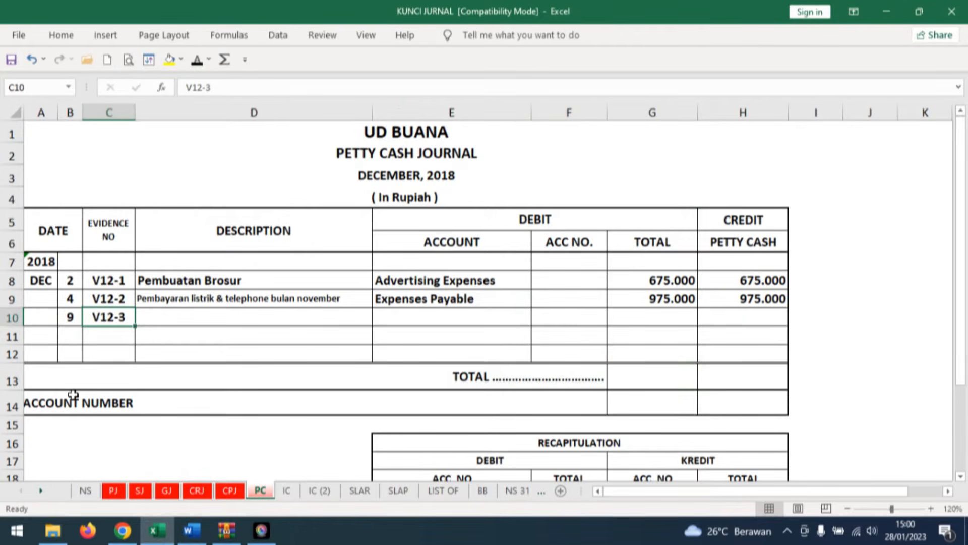
left_click(173, 318)
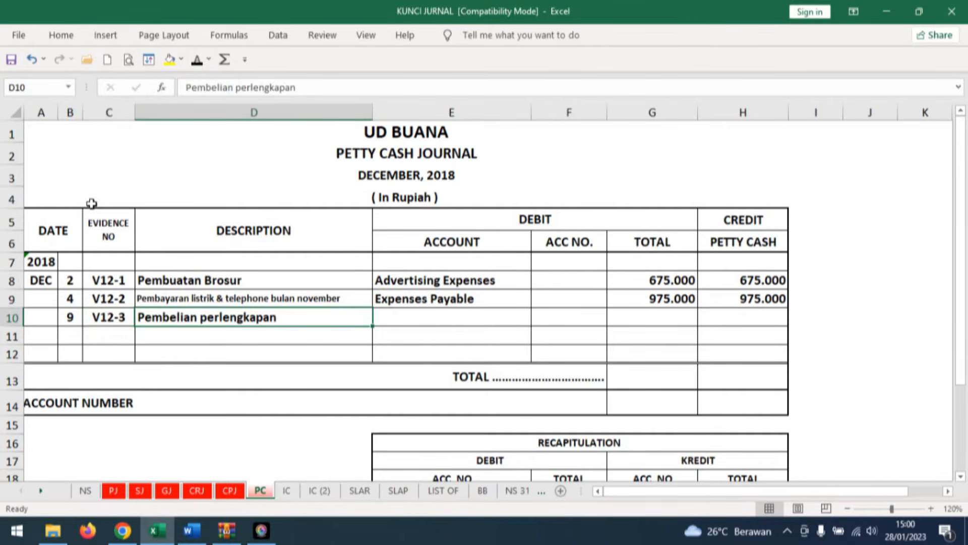
Reveal the Store Supplies account with 900.000 as debit total and petty cash credit for voucher V12-3.
left_click(454, 318)
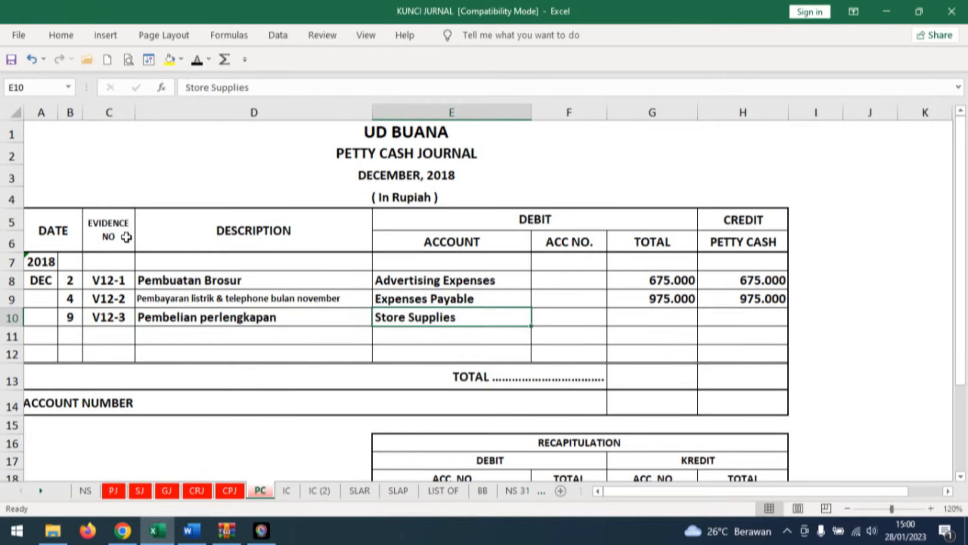
left_click(669, 318)
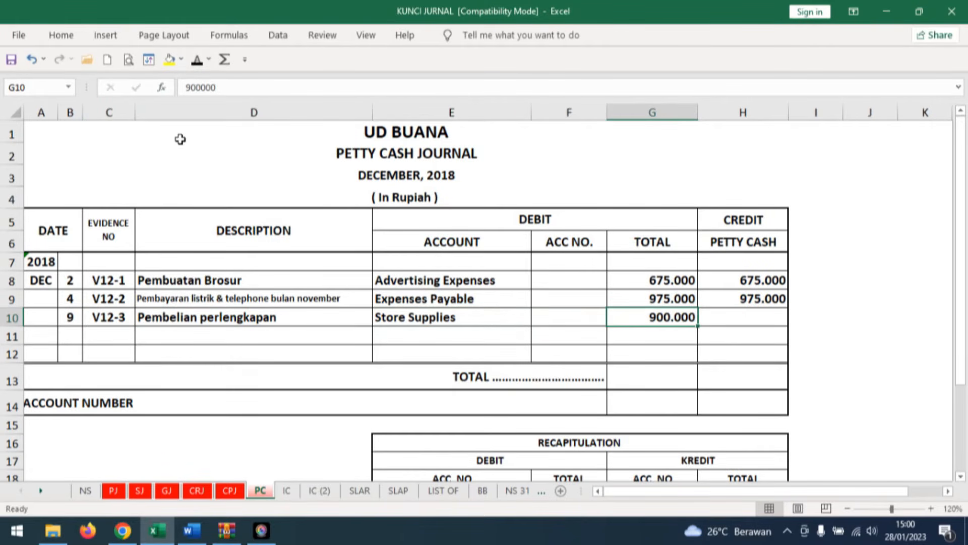
left_click(760, 314)
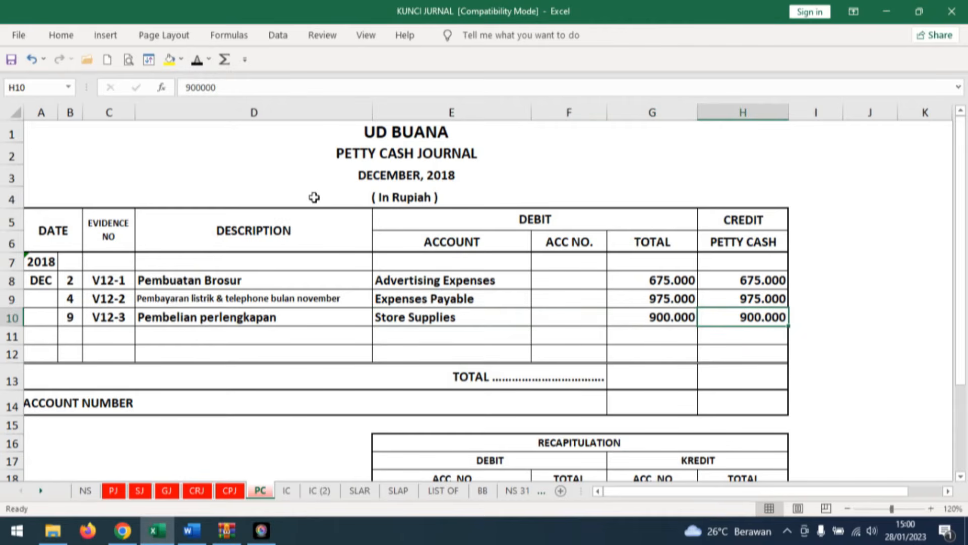
Consult Dokumen Transaksi No. 9 in Word, then reveal day 9, BKK12-3 and PT SAHABAT JAYA in row 12 of Excel's cash payment journal.
left_click(191, 530)
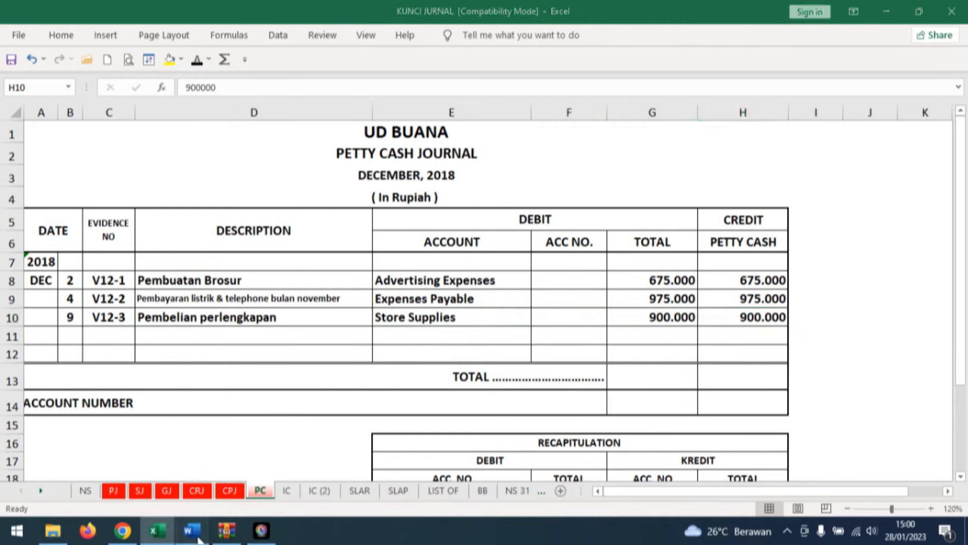
scroll(592, 364, "down", 8)
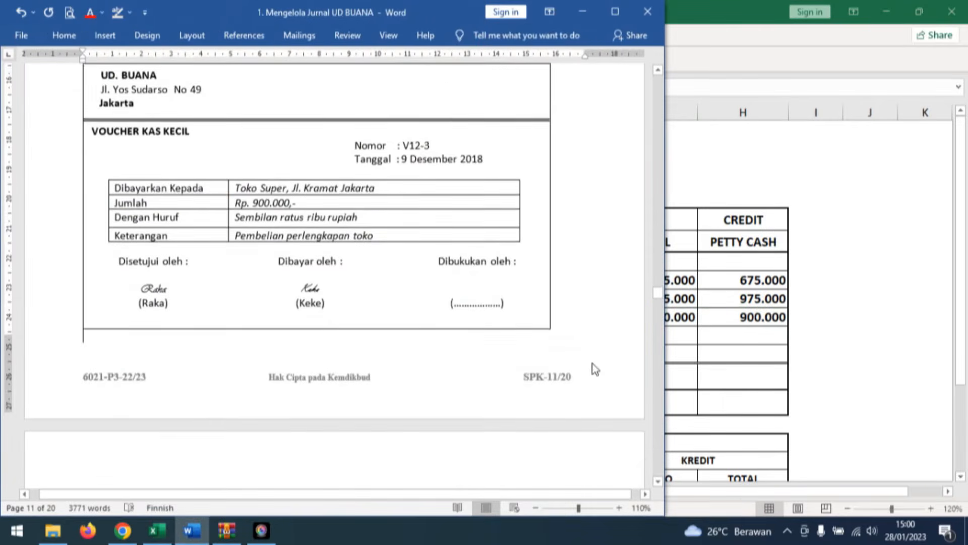
scroll(594, 367, "down", 3)
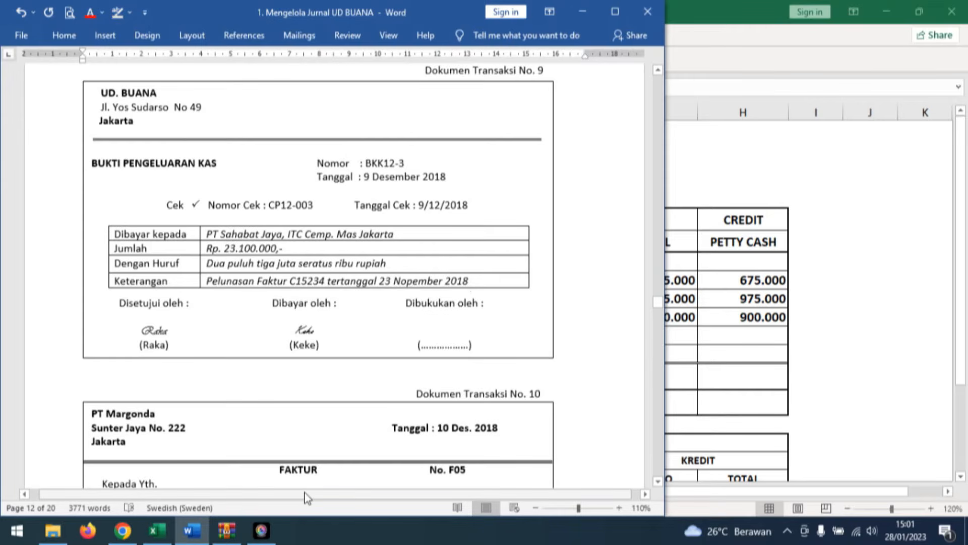
left_click(157, 530)
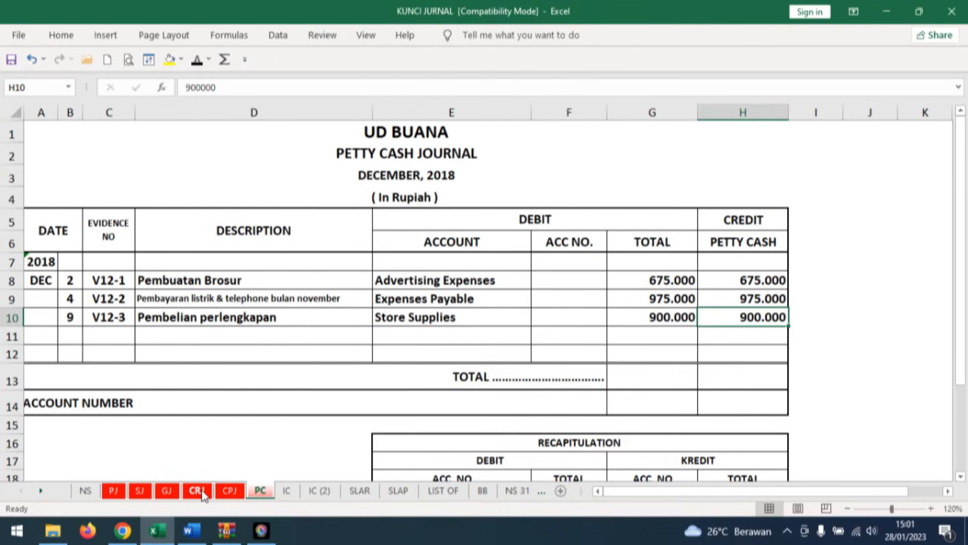
left_click(229, 490)
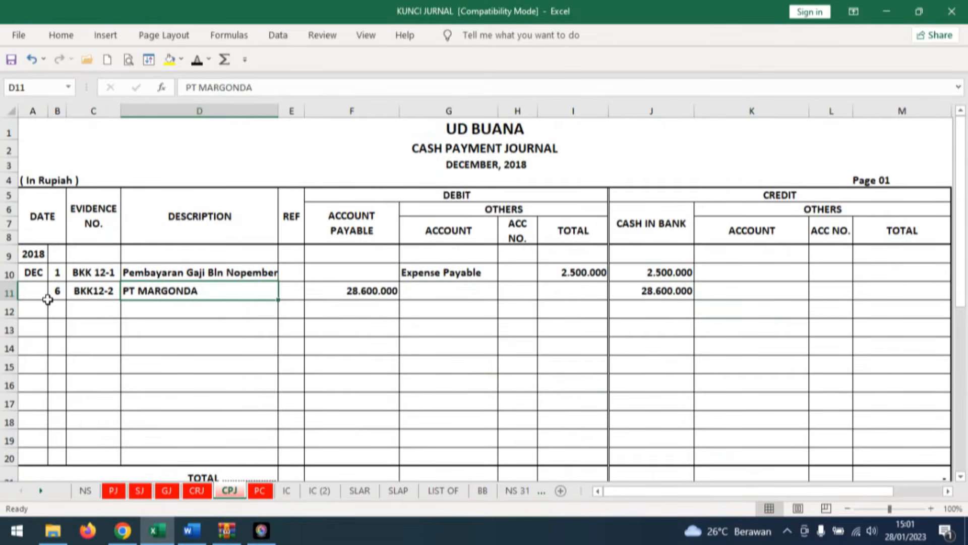
left_click(62, 312)
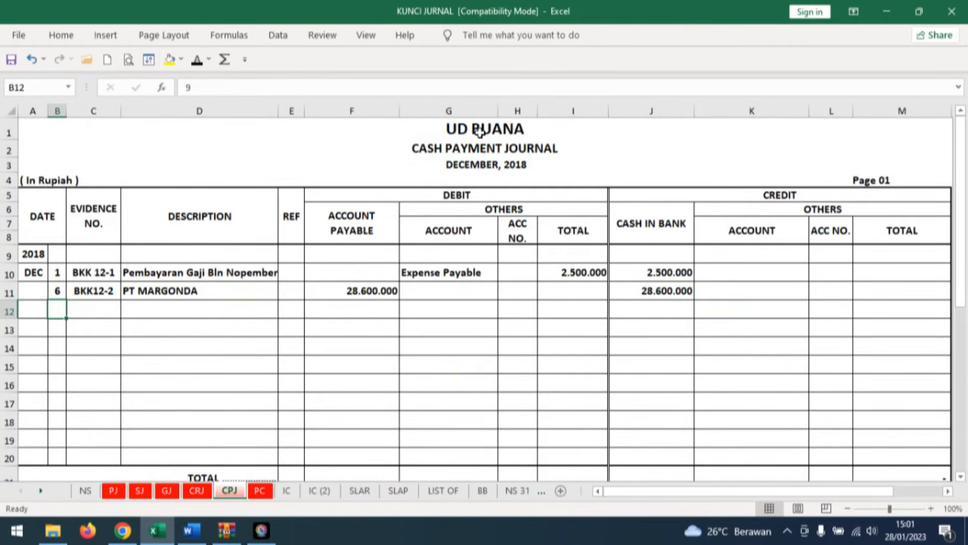
left_click(196, 59)
left_click(94, 305)
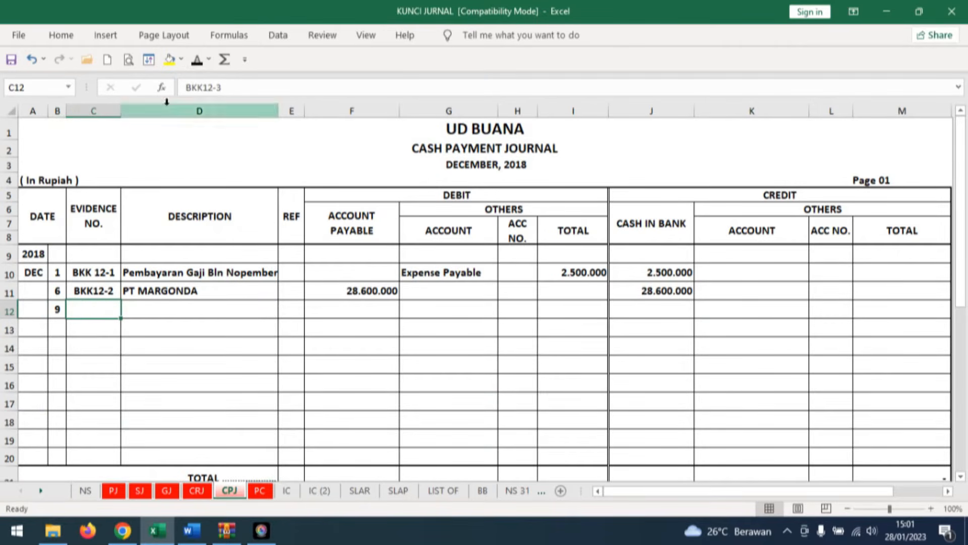
left_click(197, 59)
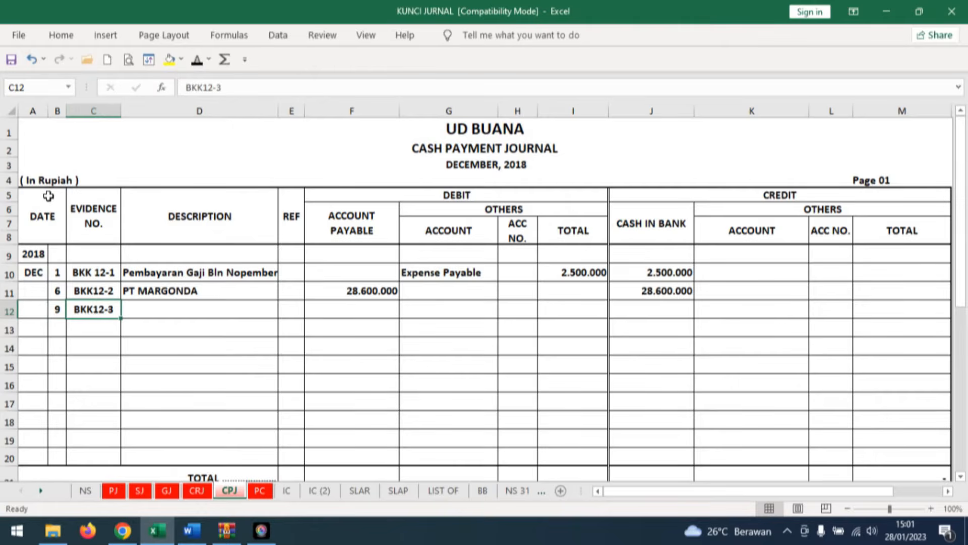
left_click(145, 309)
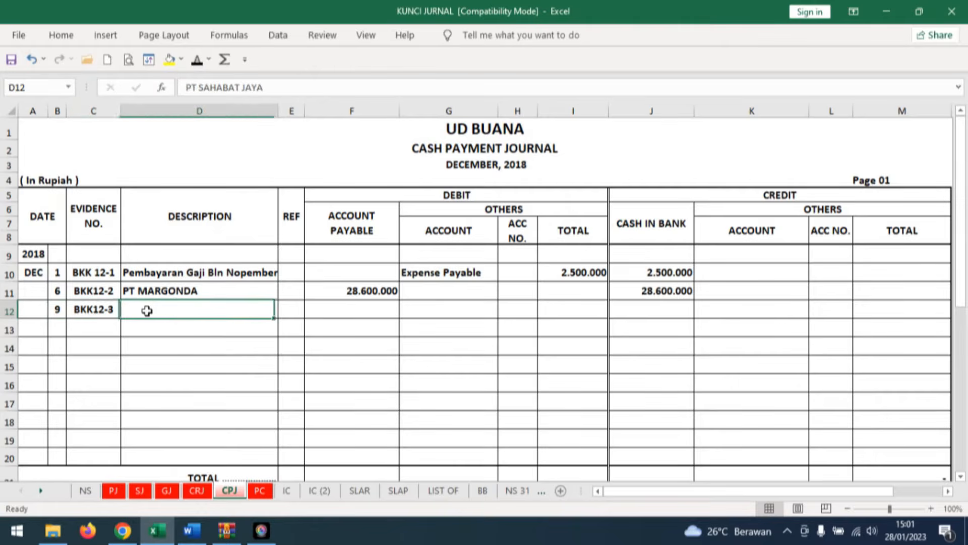
left_click(196, 59)
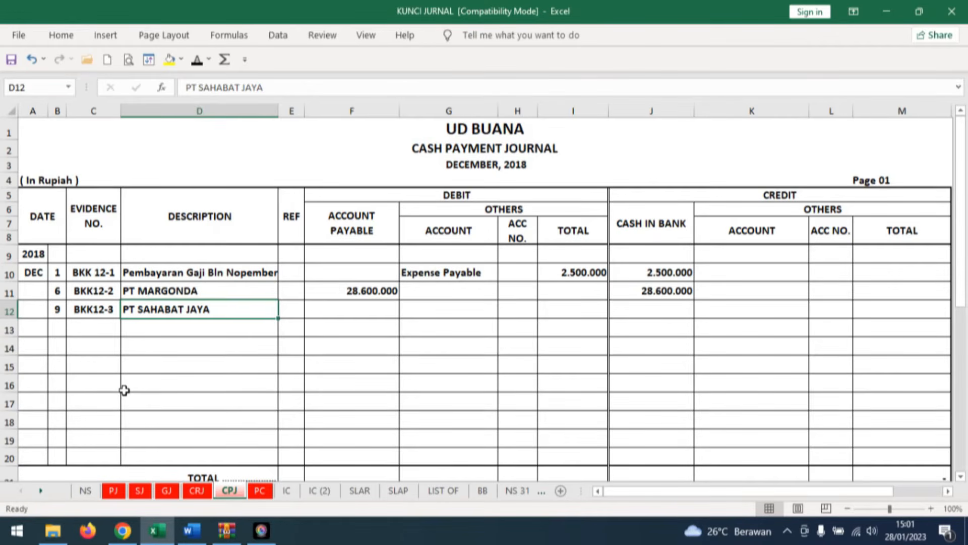
Reveal 23.100.000 as account payable debit and cash in bank credit for BKK12-3.
left_click(378, 307)
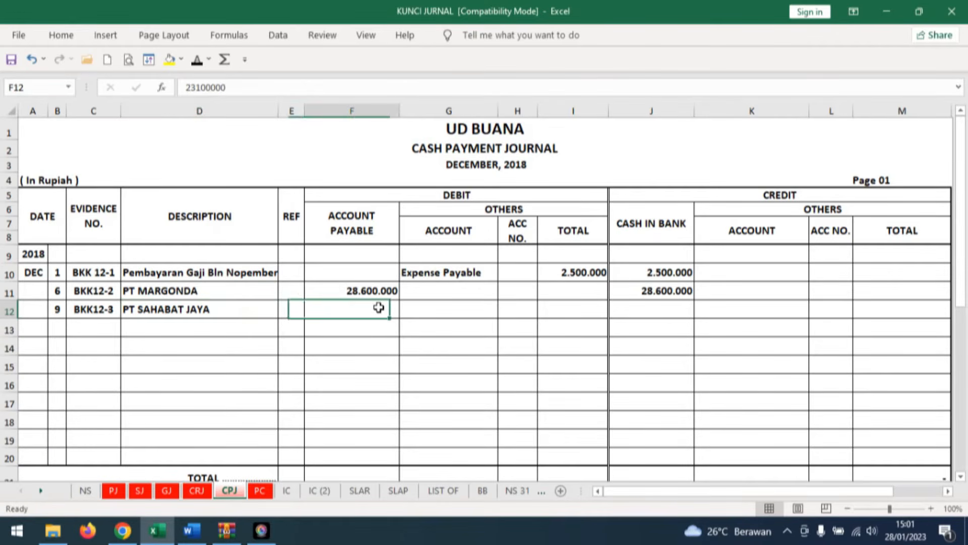
left_click(197, 59)
left_click(670, 310)
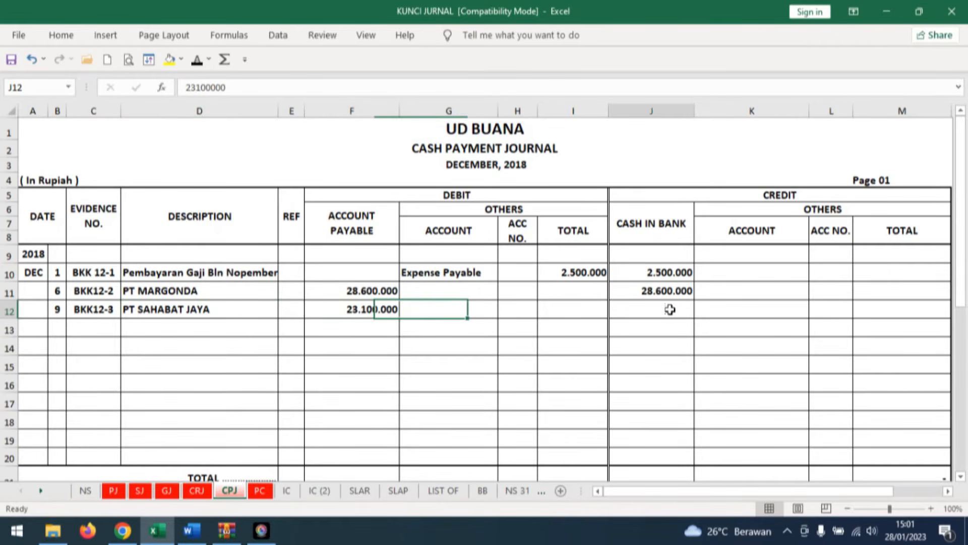
left_click(197, 60)
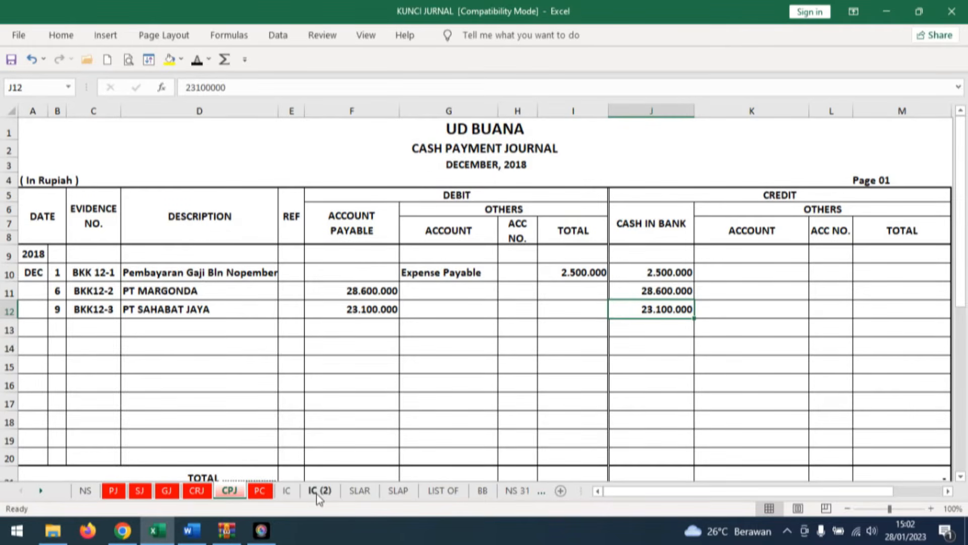
Reveal day 9, description CPJ and Ref 1 in row 11 of PT SAHABAT JAYA's ledger on sheet SLAP.
left_click(396, 491)
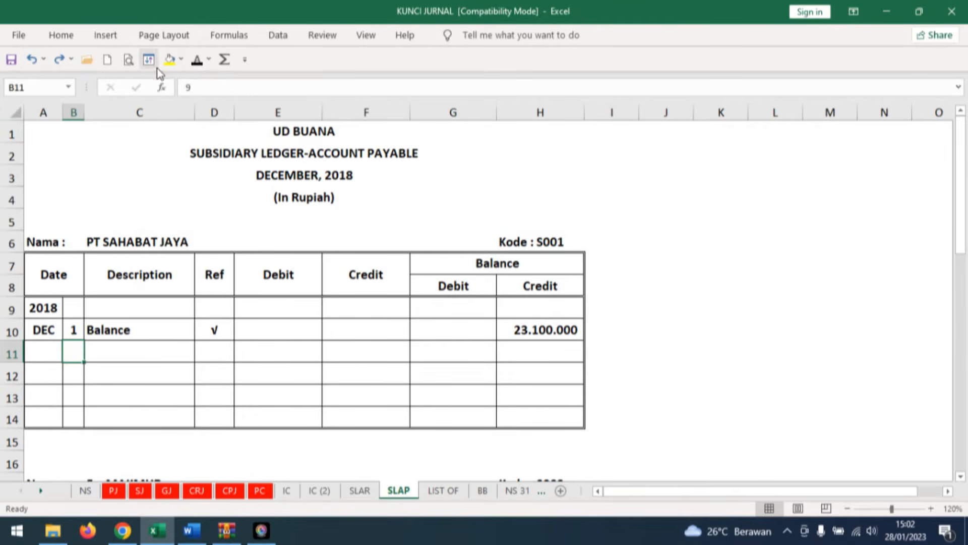
left_click(198, 65)
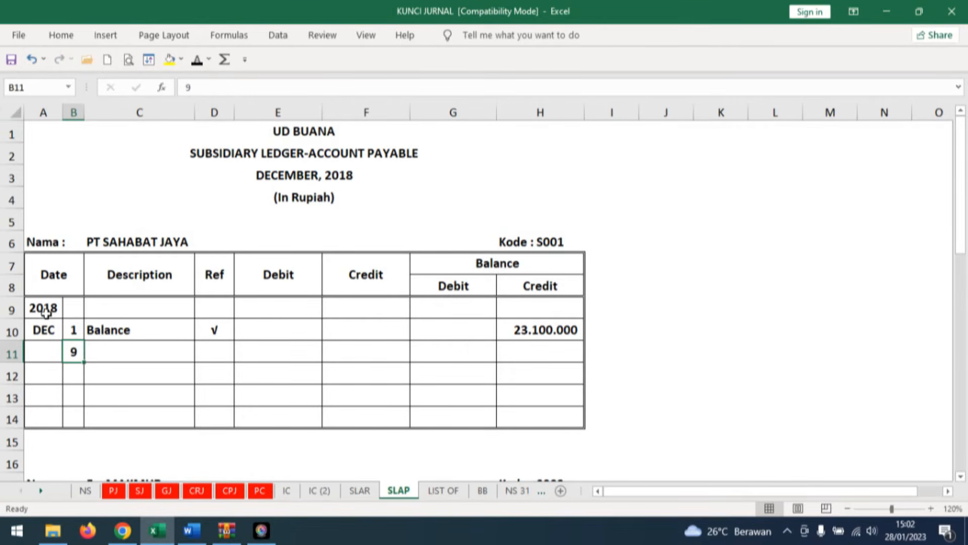
left_click(132, 351)
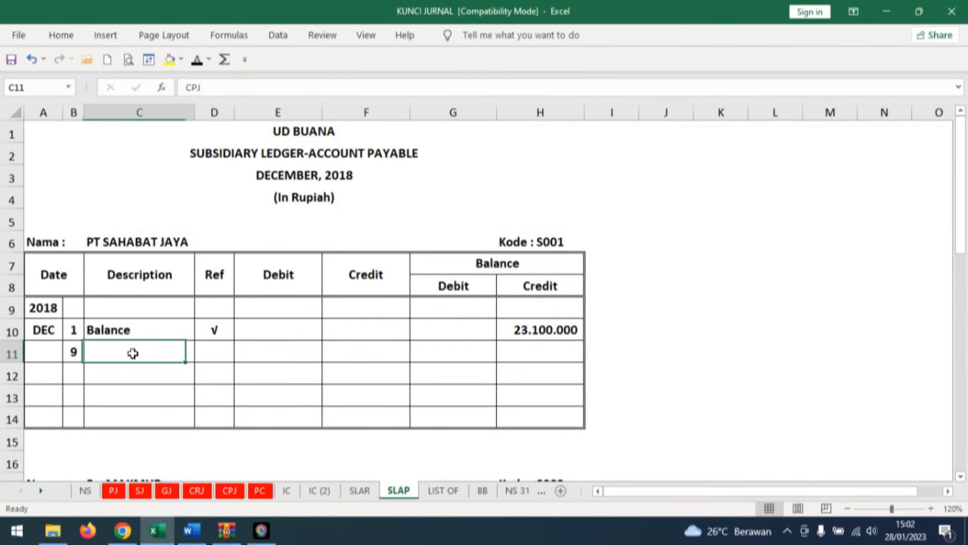
left_click(197, 61)
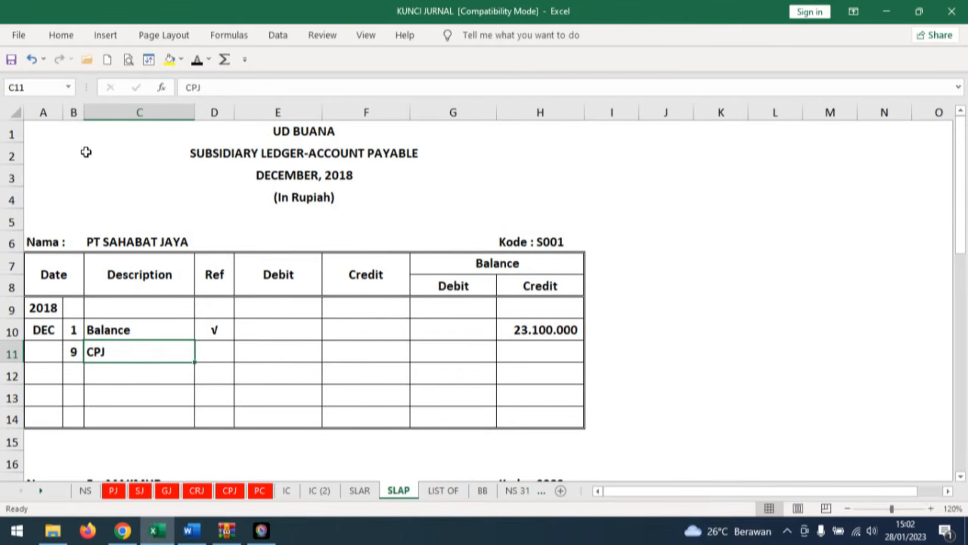
left_click(217, 351)
left_click(198, 61)
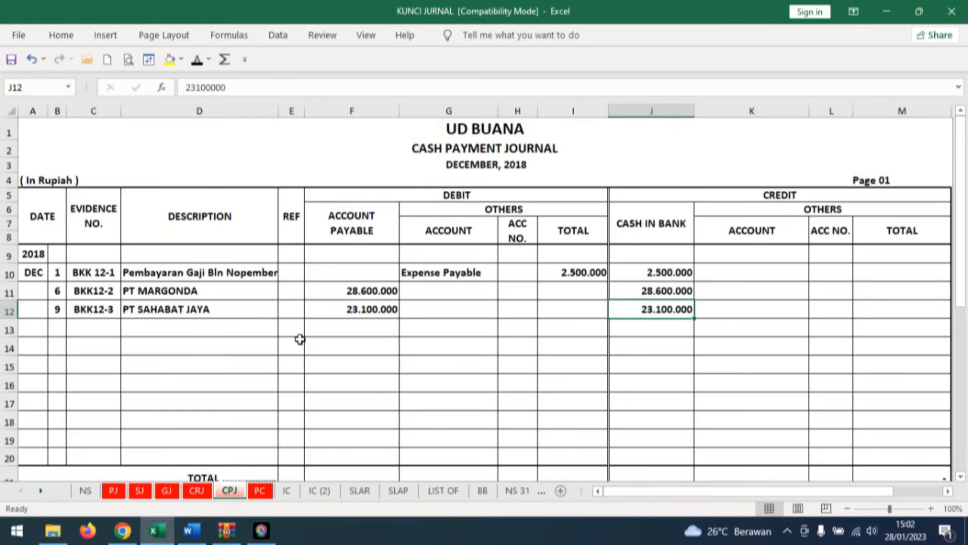
Post the 23.100.000 account payable debit from the cash payment journal to PT SAHABAT JAYA's day 9 row and reveal its zero credit balance.
left_click(380, 309)
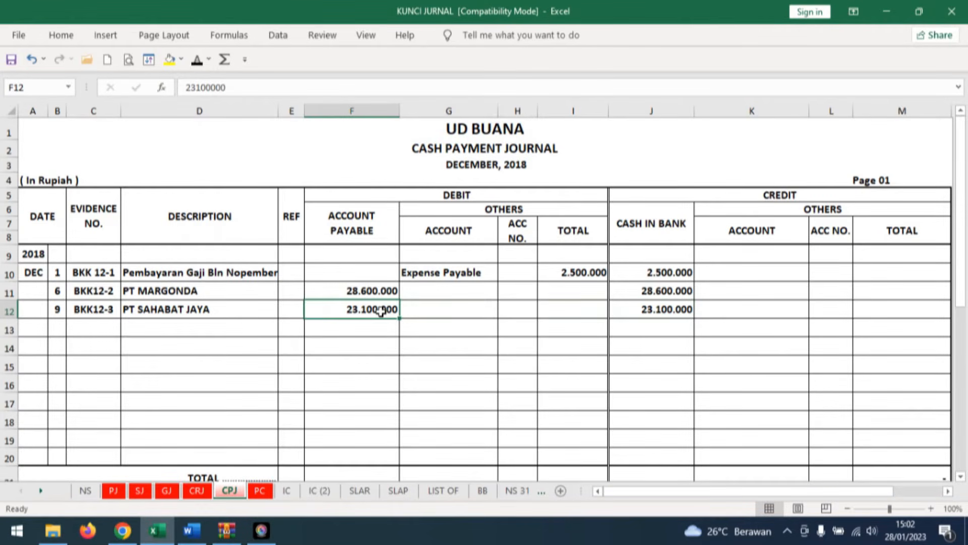
left_click(414, 492)
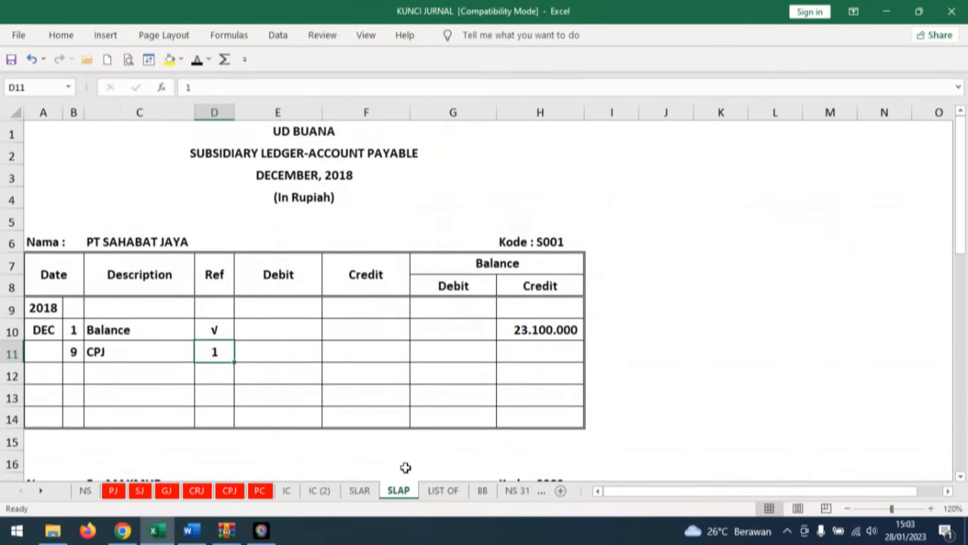
left_click(245, 349)
type("23100000")
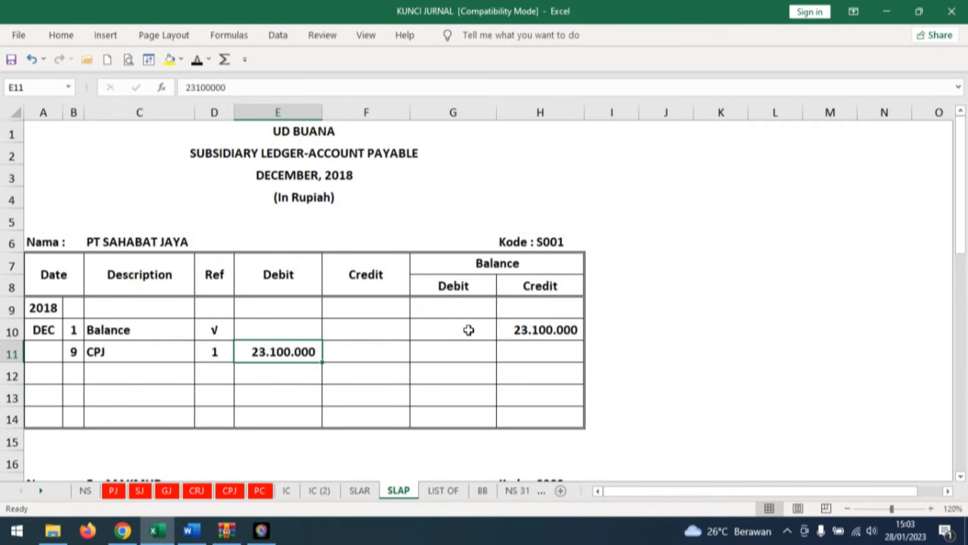
left_click(539, 352)
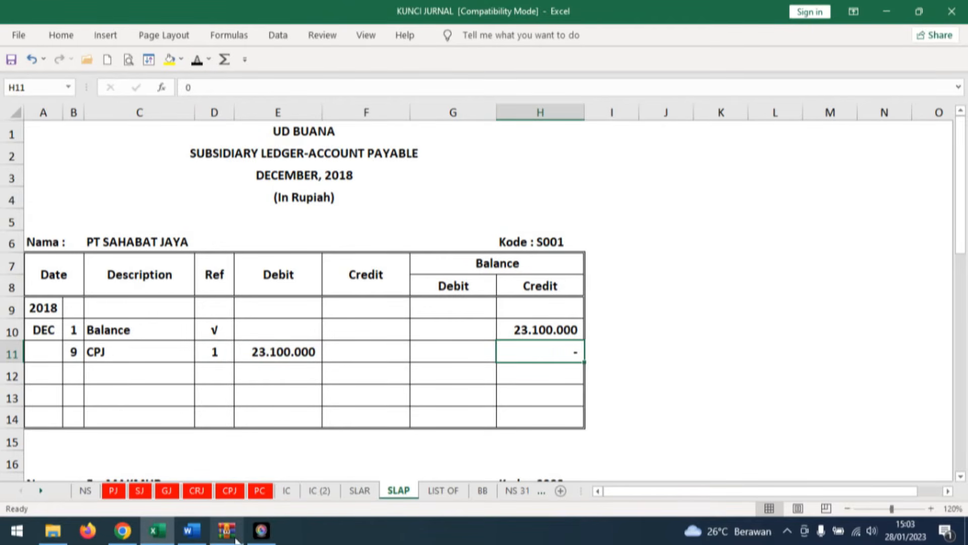
Consult Dokumen Transaksi No. 10 in Word, then reveal invoice F05 and PT MARGONDA in row 9 of Excel's purchase journal.
left_click(191, 530)
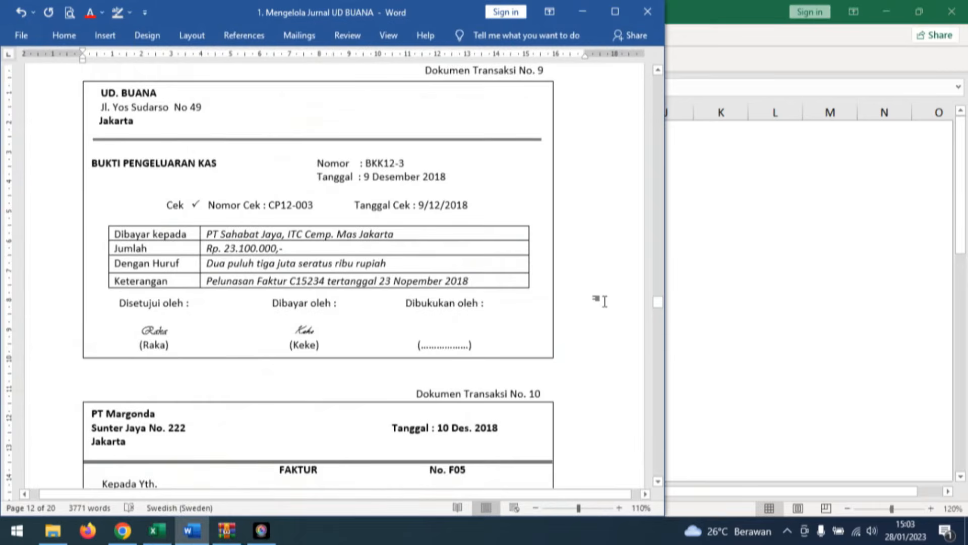
scroll(605, 301, "down", 3)
scroll(609, 302, "down", 3)
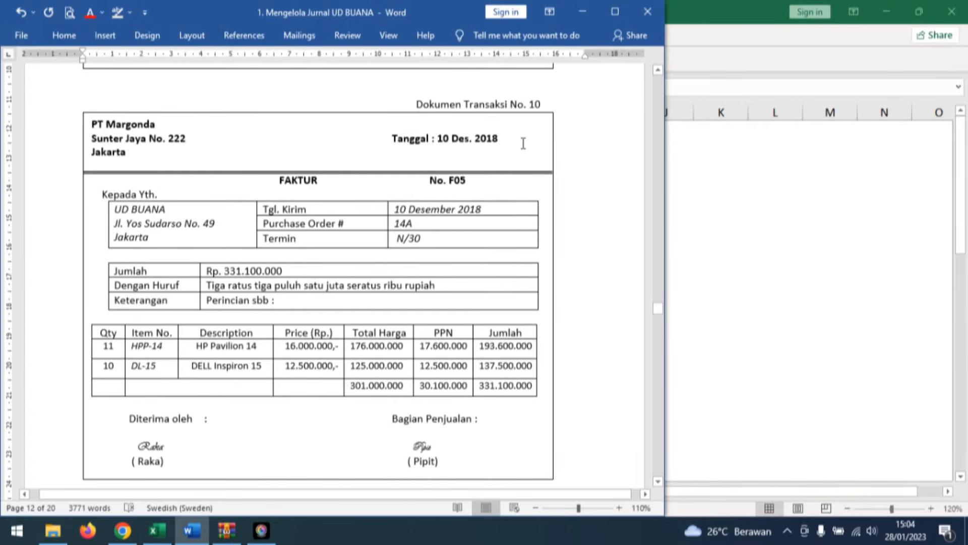
left_click(297, 271)
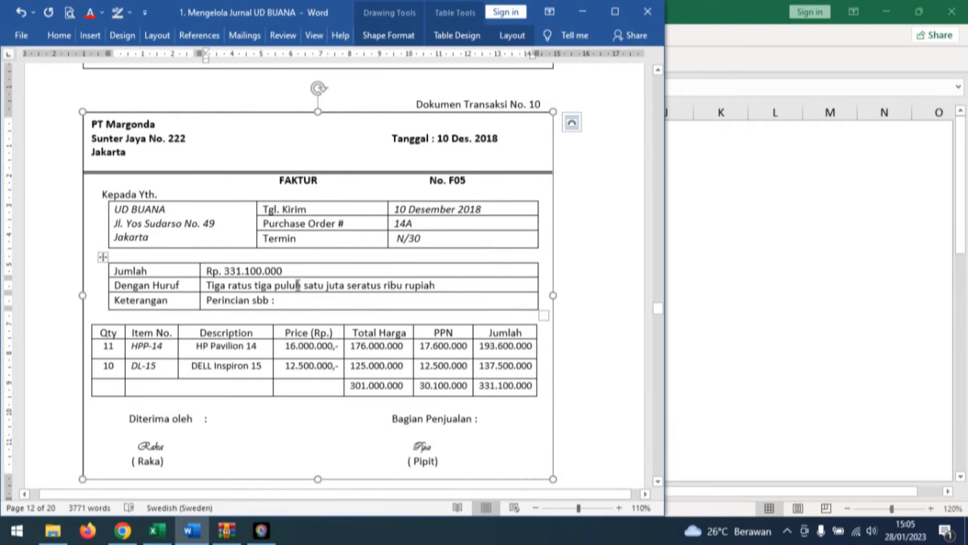
mouse_move(157, 530)
left_click(153, 463)
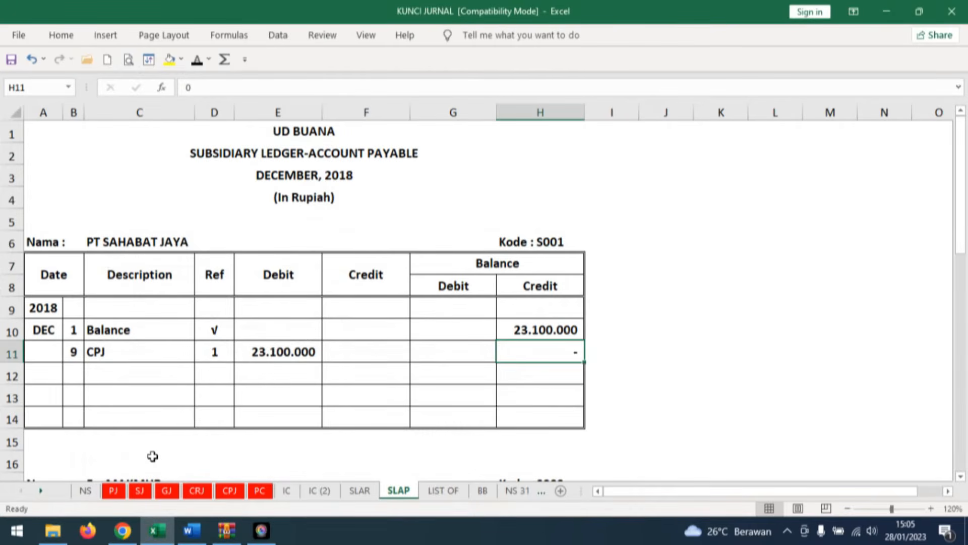
left_click(120, 491)
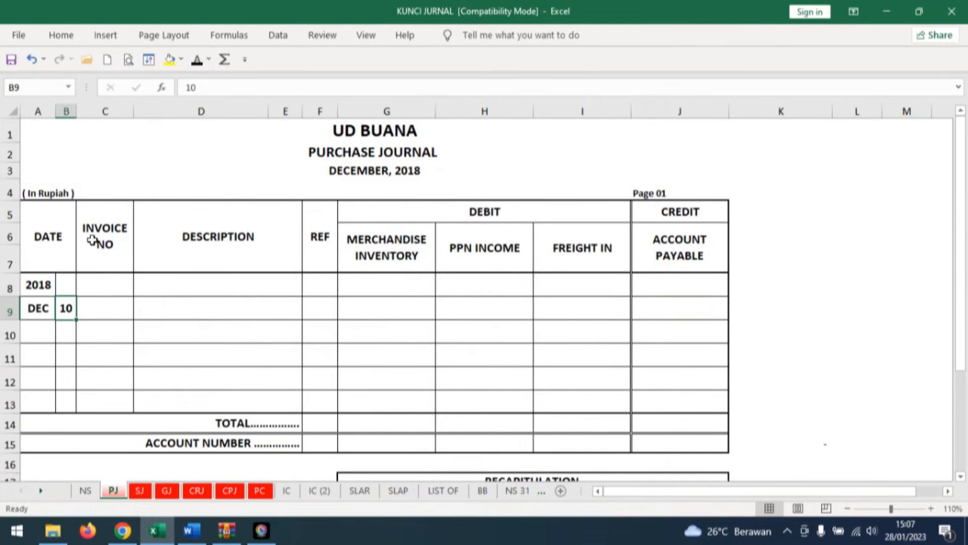
left_click(112, 303)
left_click(198, 64)
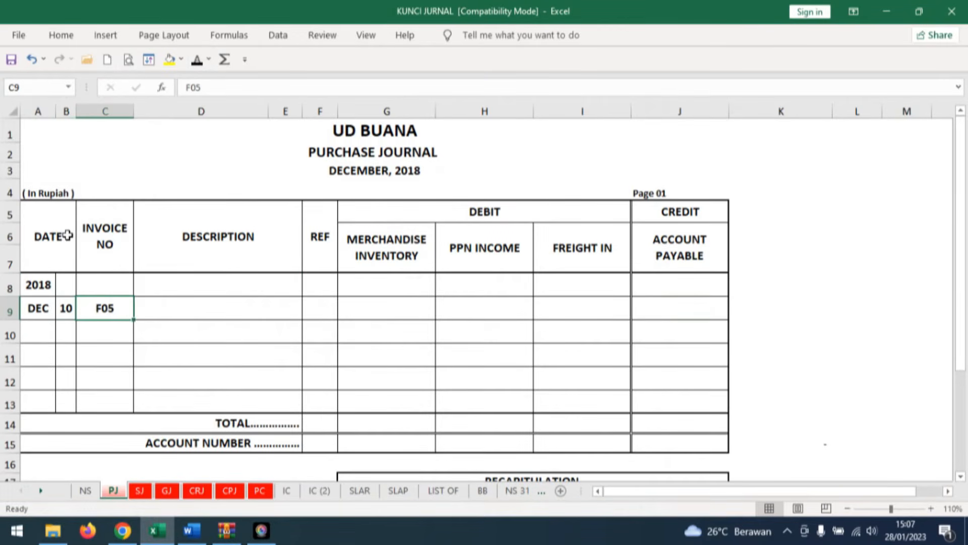
left_click(160, 305)
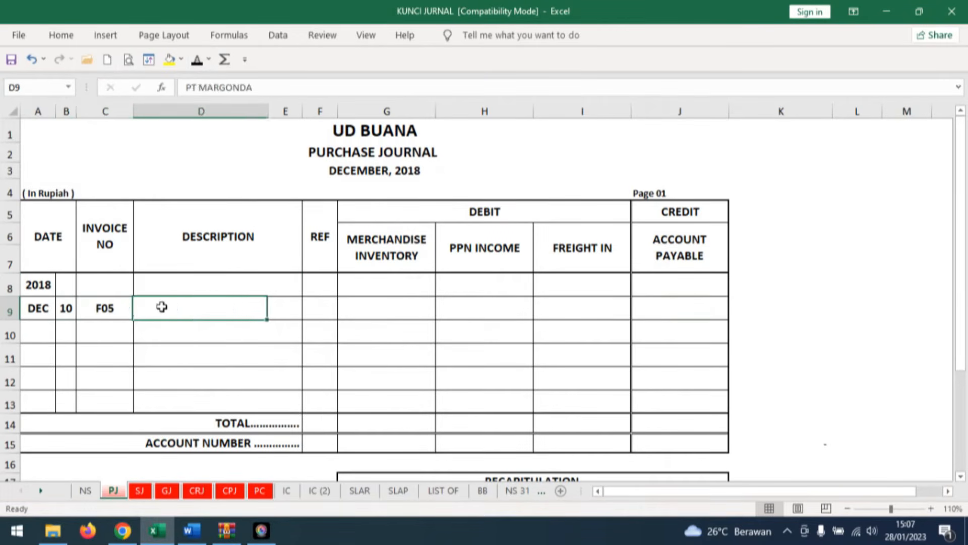
left_click(197, 60)
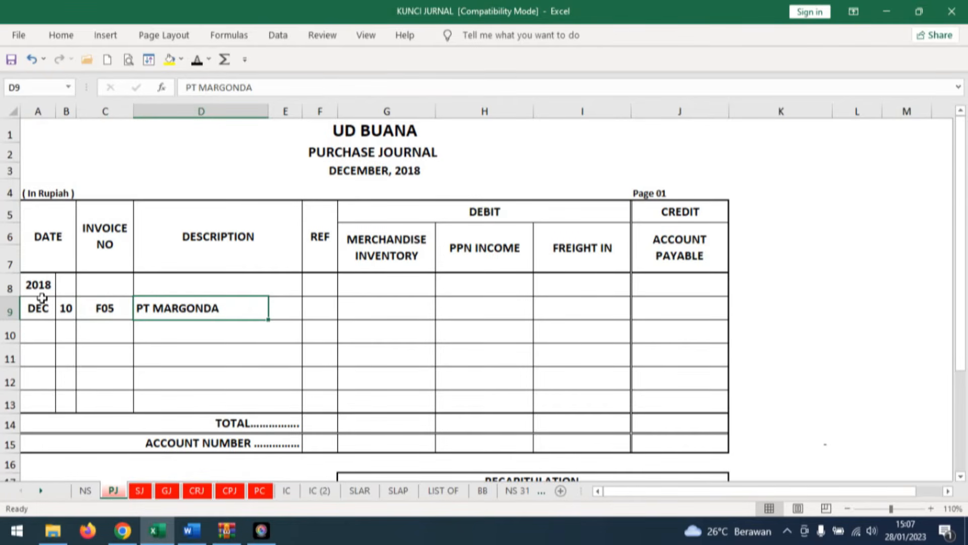
Color the 301.000.000 Total Harga sum red in Word's invoice F05 and reveal it as F05's merchandise inventory debit in Excel.
left_click(387, 306)
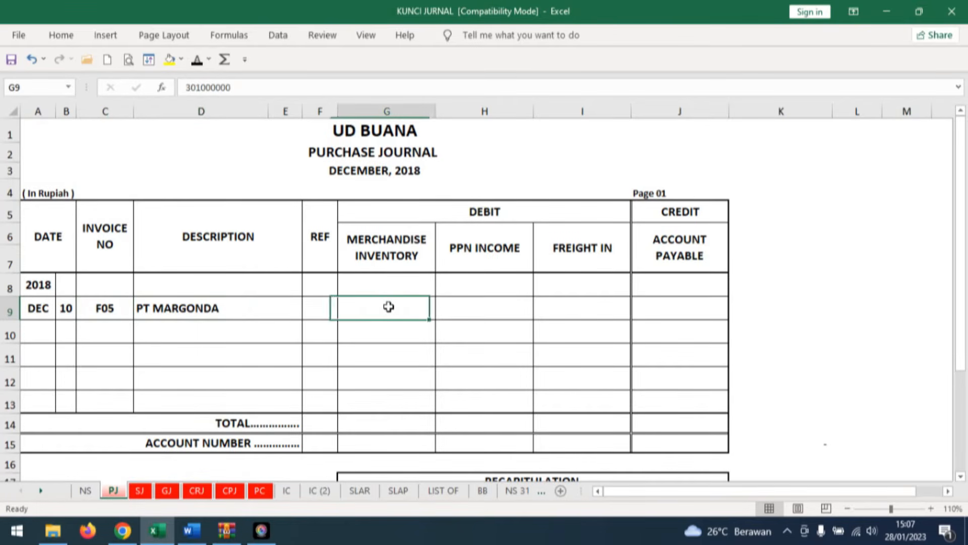
left_click(188, 531)
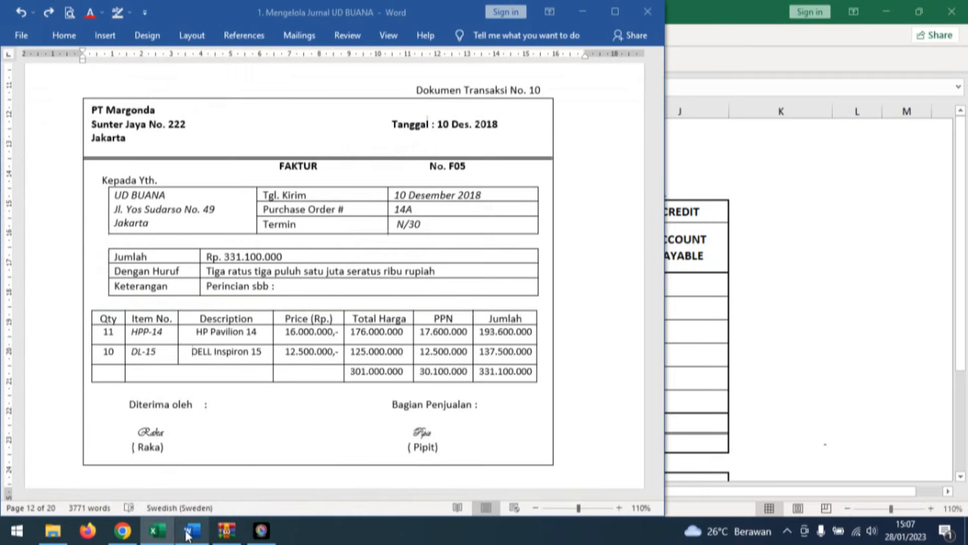
left_click(294, 372)
left_click(87, 17)
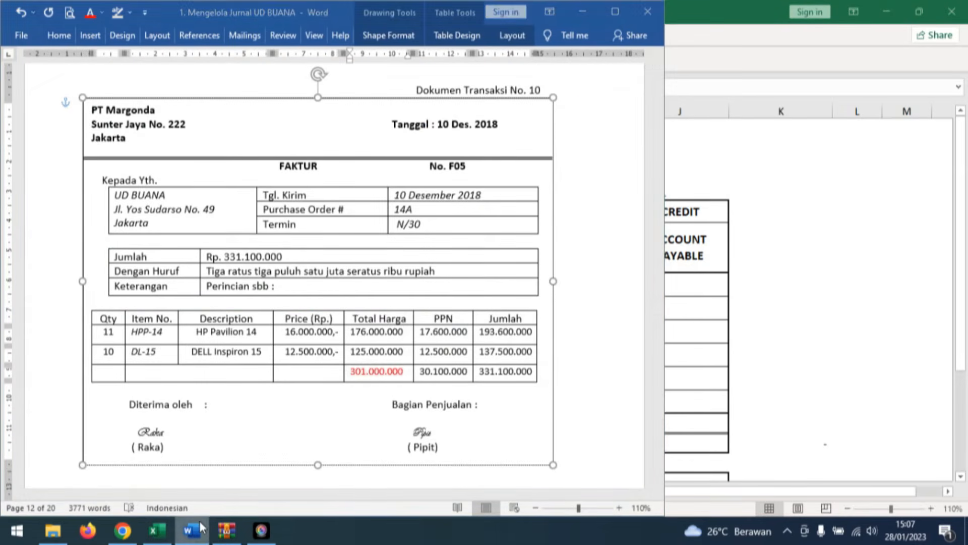
left_click(157, 531)
left_click(386, 308)
left_click(198, 60)
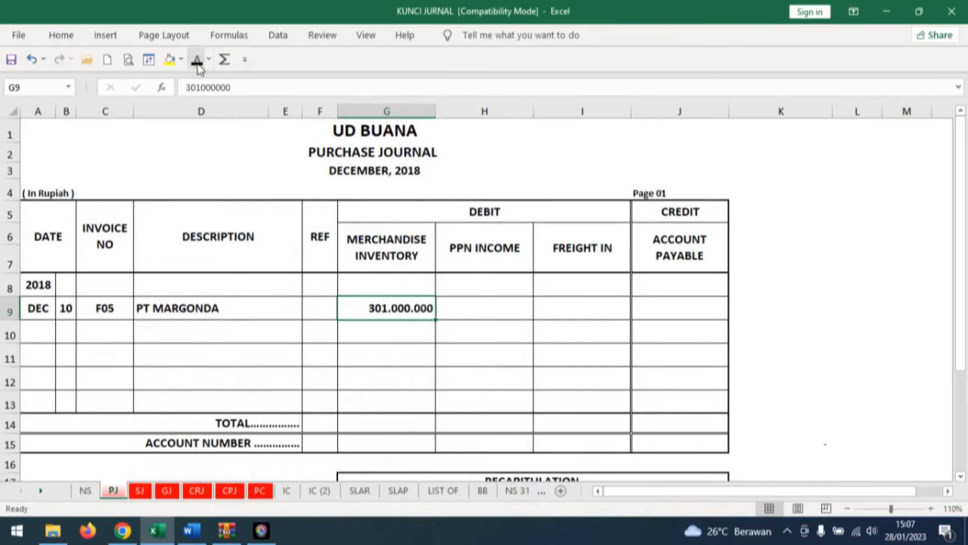
Reveal F05's 30.100.000 PPN income debit in Excel's purchase journal and color the invoice's PPN sum red in Word.
left_click(490, 312)
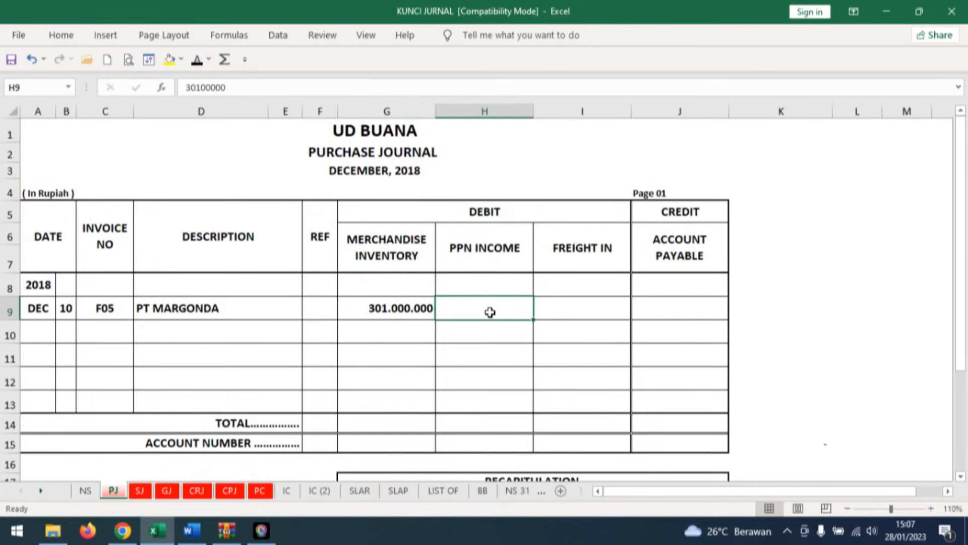
left_click(198, 60)
left_click(192, 530)
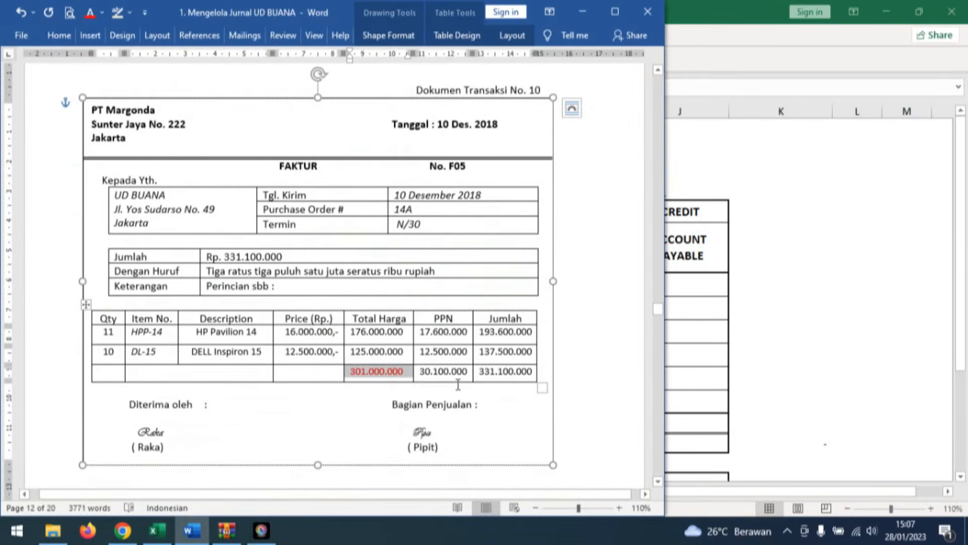
left_click_drag(458, 384, 420, 373)
left_click(90, 12)
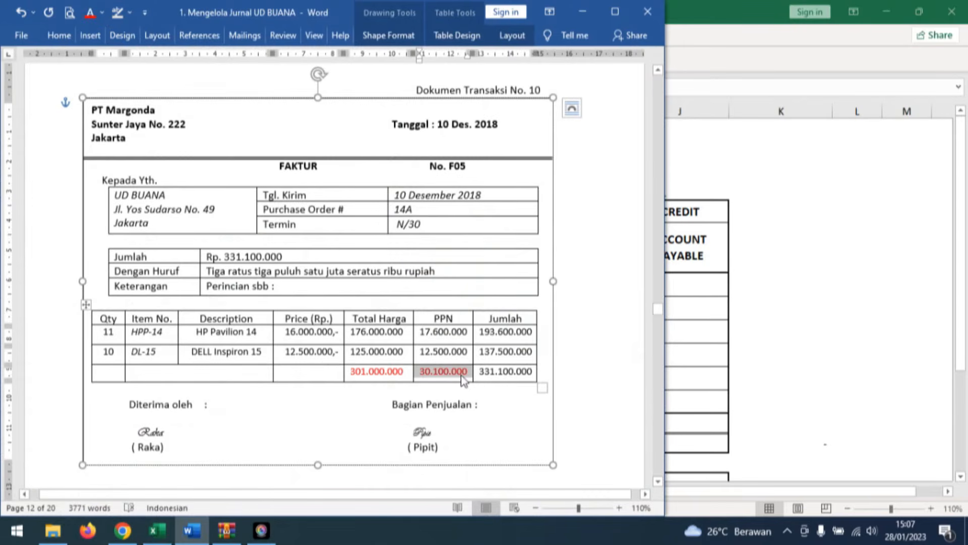
Color both 331.100.000 Jumlah amounts red in Word's invoice F05 and reveal it as F05's account payable credit in Excel.
left_click_drag(478, 372, 534, 372)
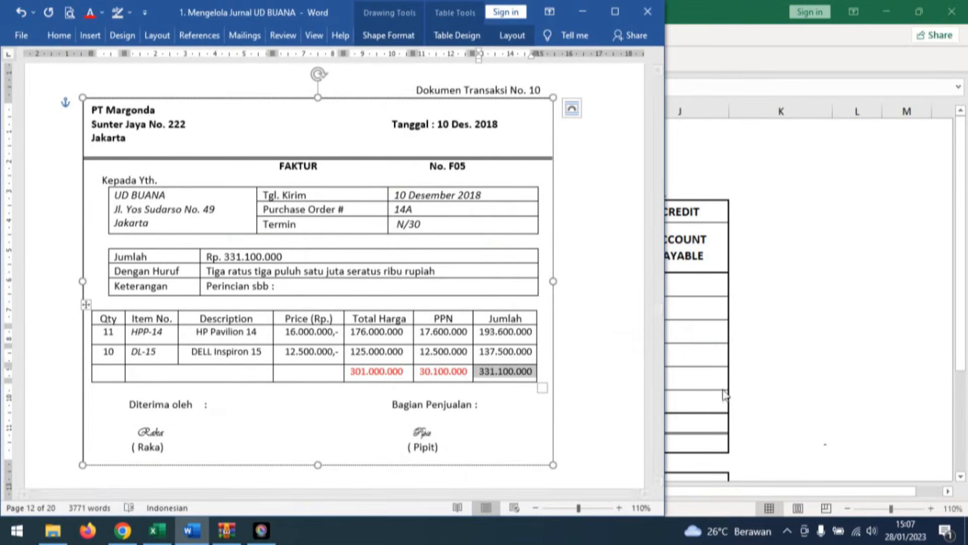
left_click(91, 14)
left_click_drag(329, 258, 204, 258)
left_click(94, 12)
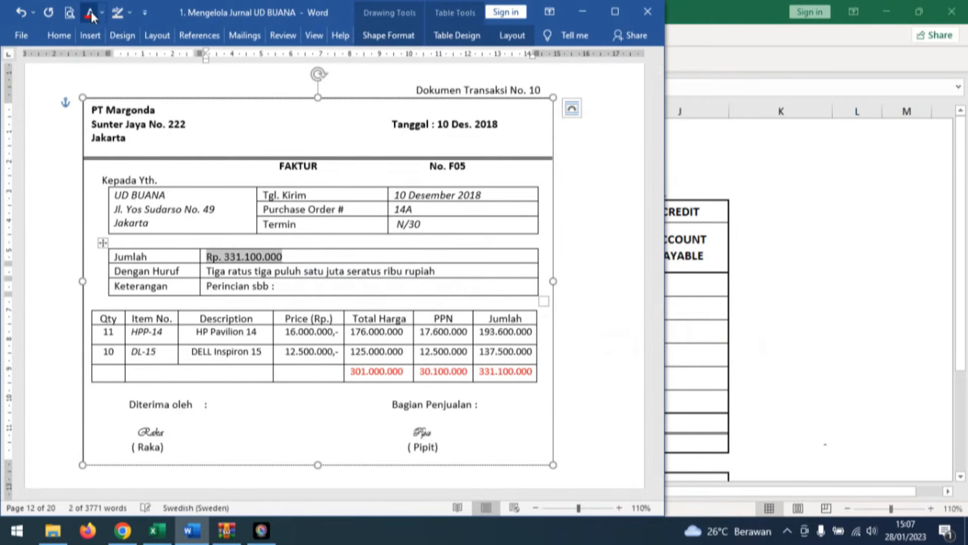
left_click(157, 530)
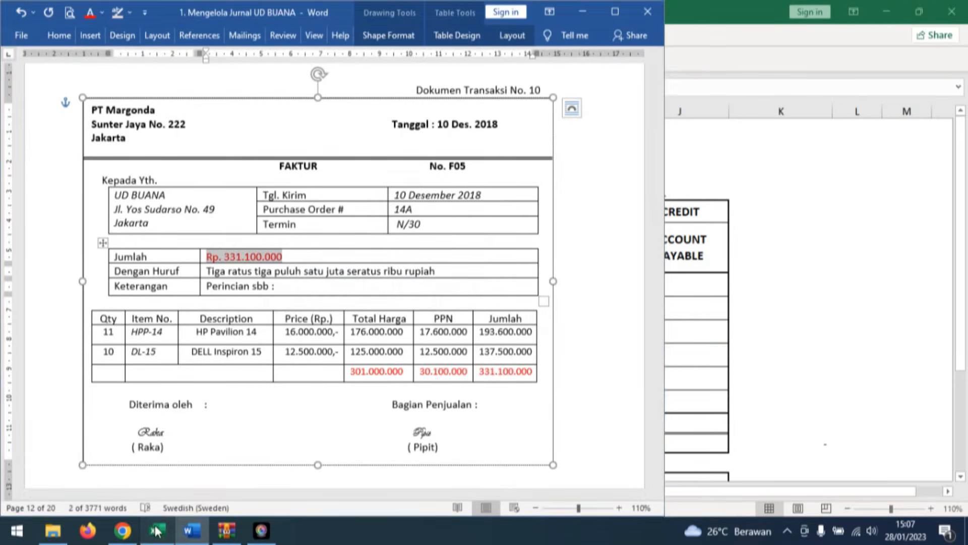
left_click(682, 309)
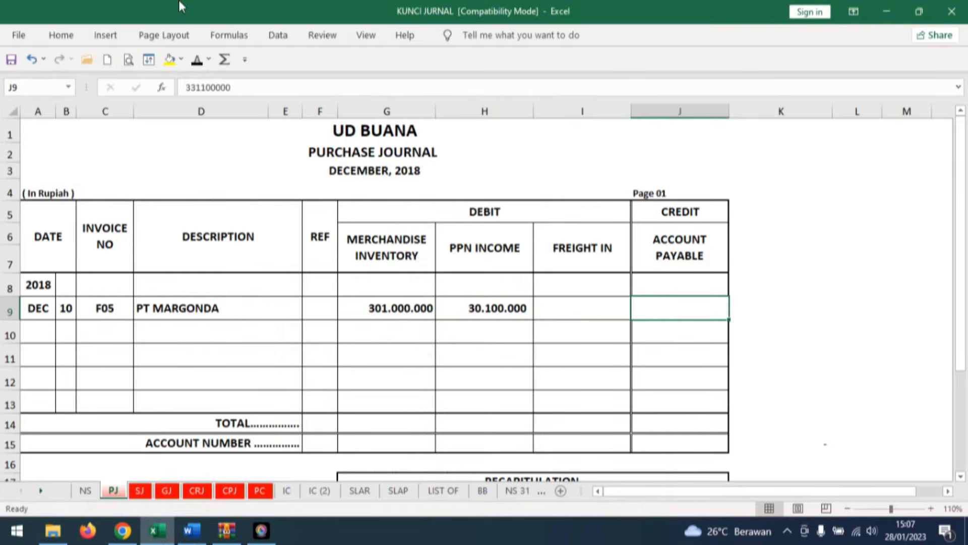
left_click(190, 60)
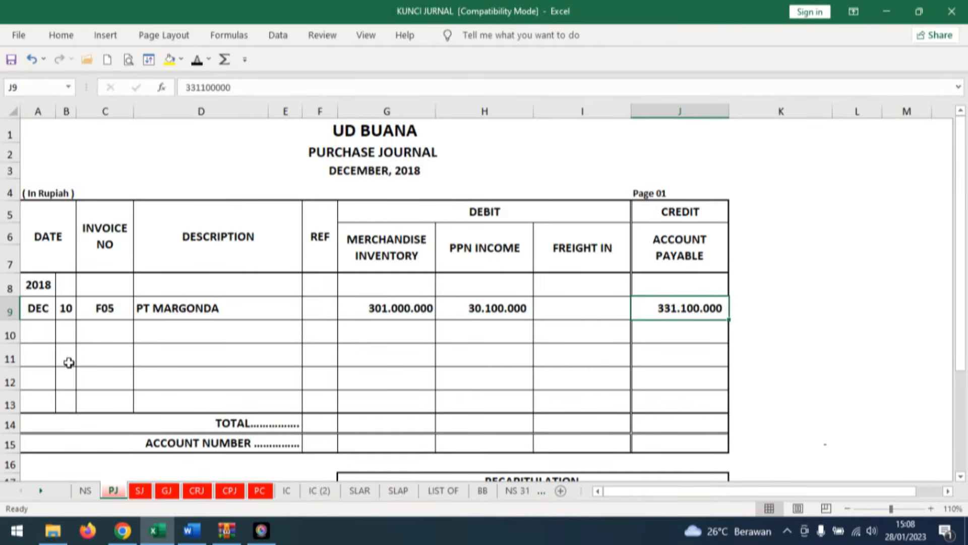
Reveal day 10, description PJ and Ref 1 in row 36 of PT MARGONDA's ledger on sheet SLAP.
left_click(400, 490)
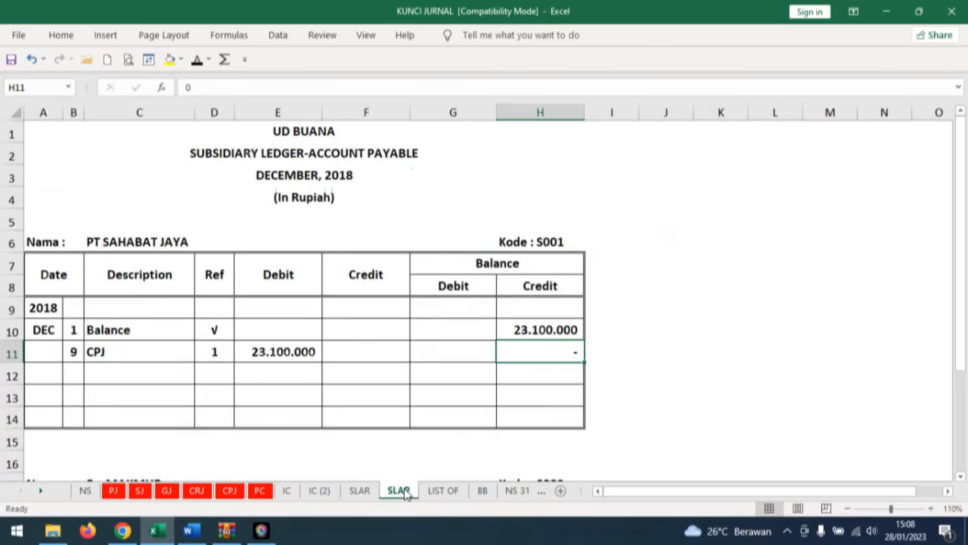
scroll(278, 346, "down", 6)
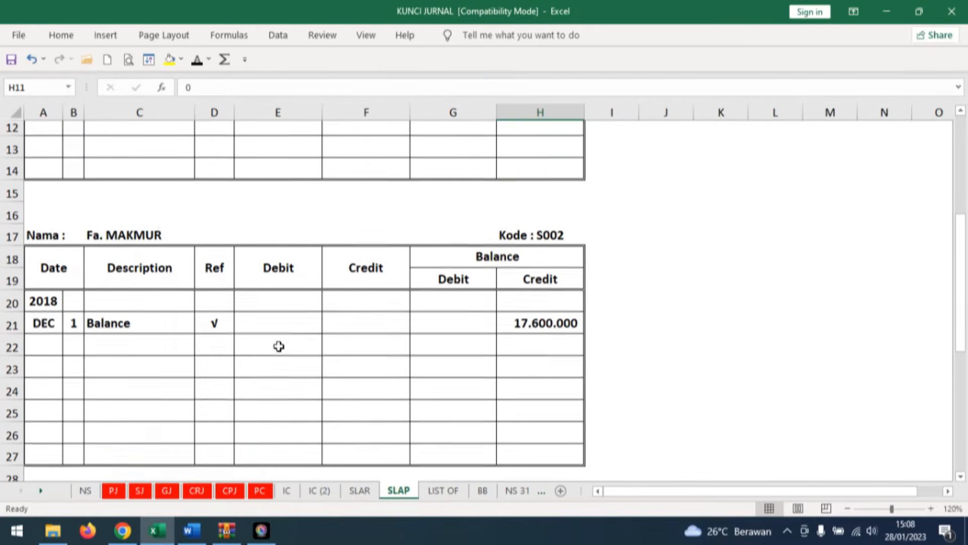
scroll(281, 346, "down", 3)
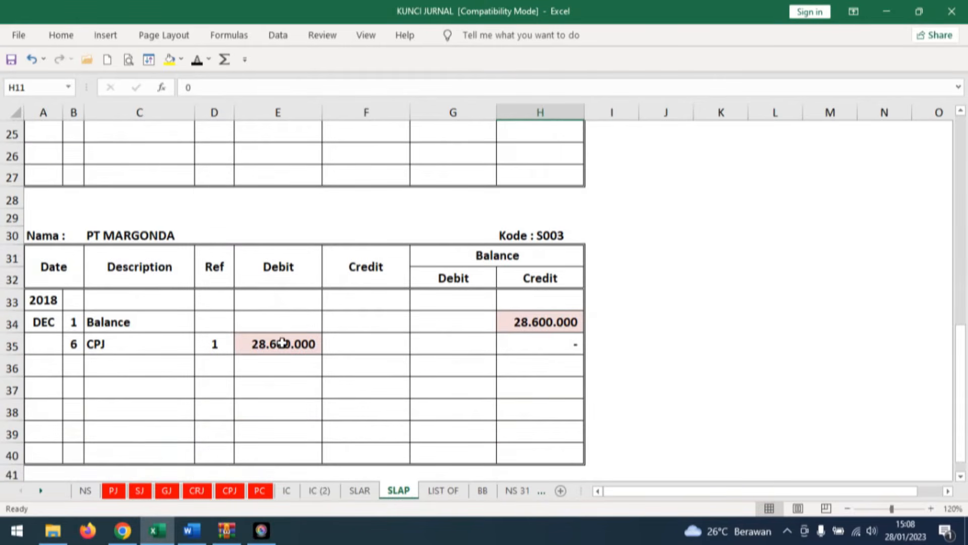
left_click(76, 296)
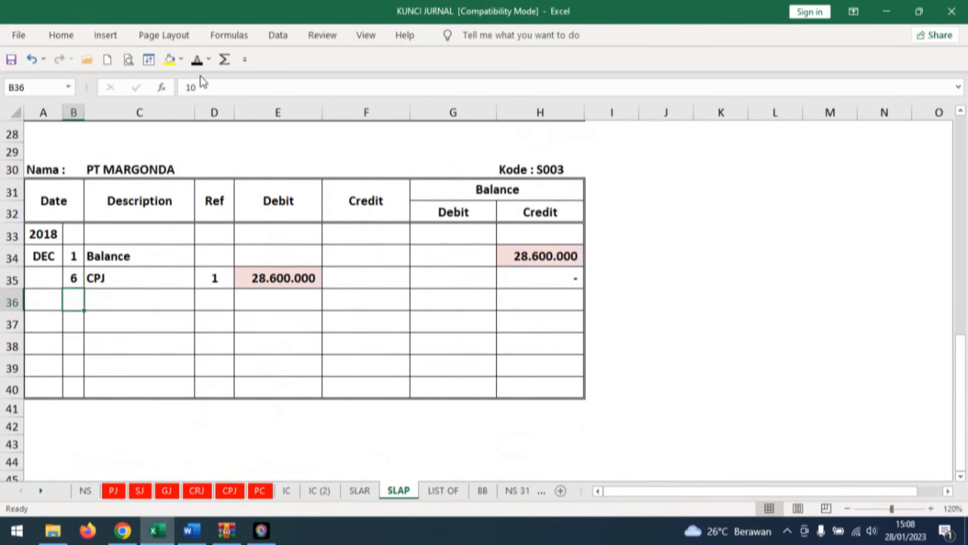
type("10")
key("ctrl+Return")
left_click(143, 300)
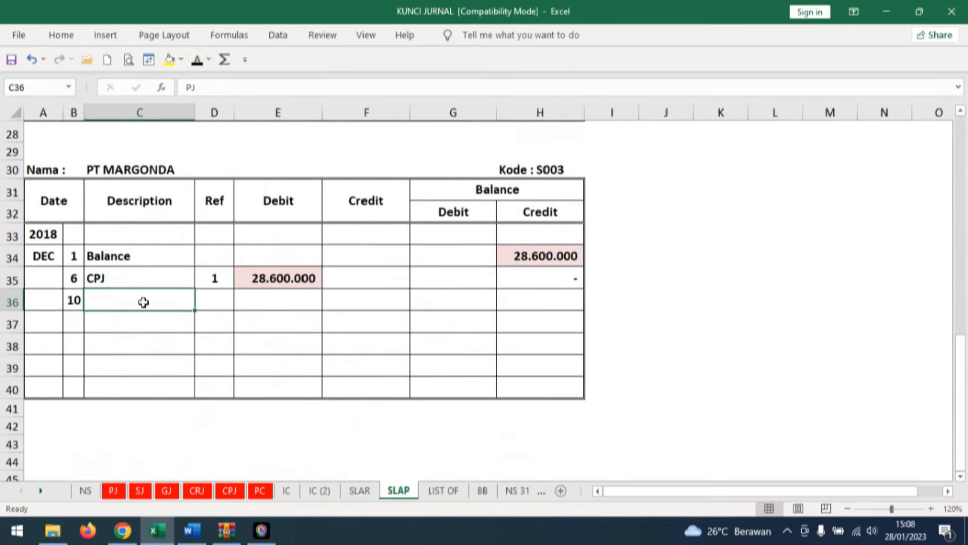
left_click(197, 60)
left_click(217, 301)
left_click(196, 60)
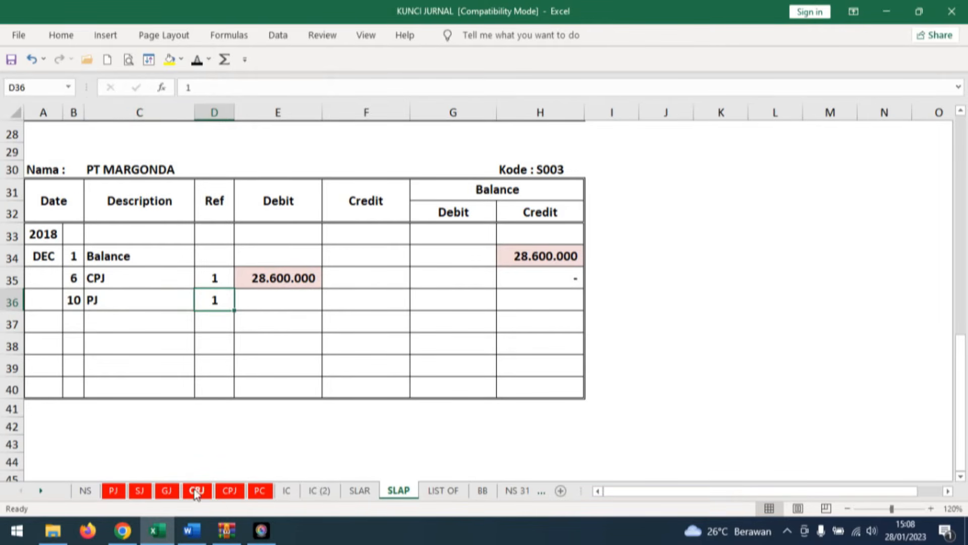
Post the 331.100.000 account payable credit from the purchase journal to PT MARGONDA's day 10 row and reveal the matching credit balance.
left_click(113, 490)
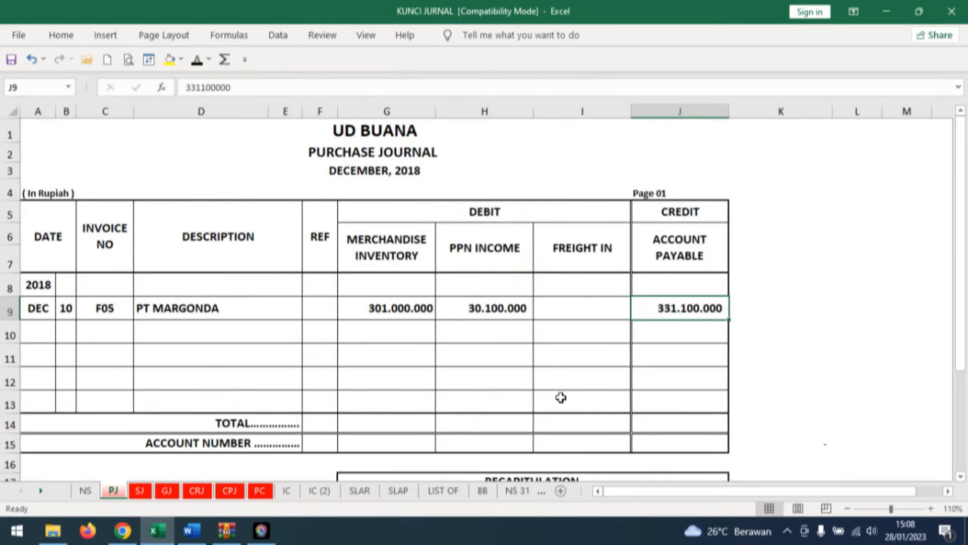
left_click(395, 491)
left_click(364, 298)
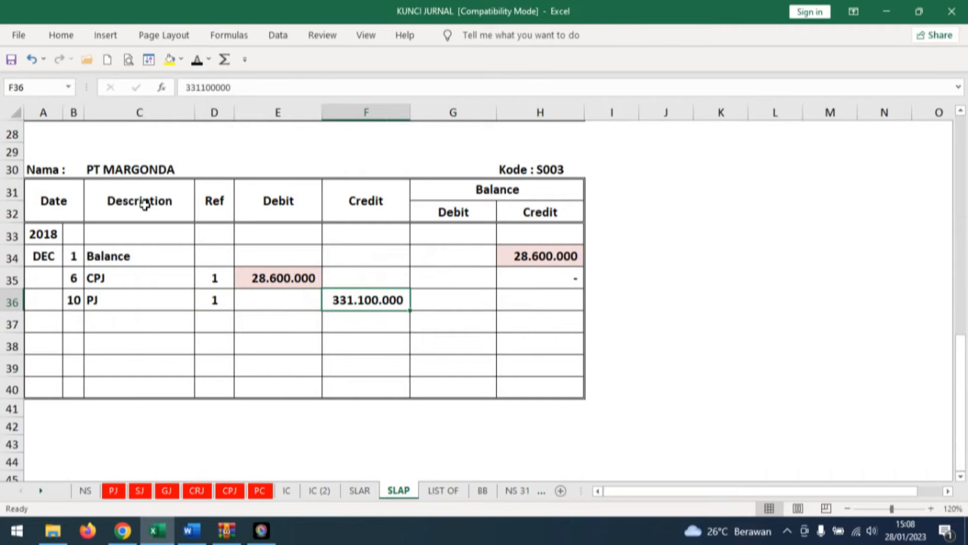
left_click(543, 281)
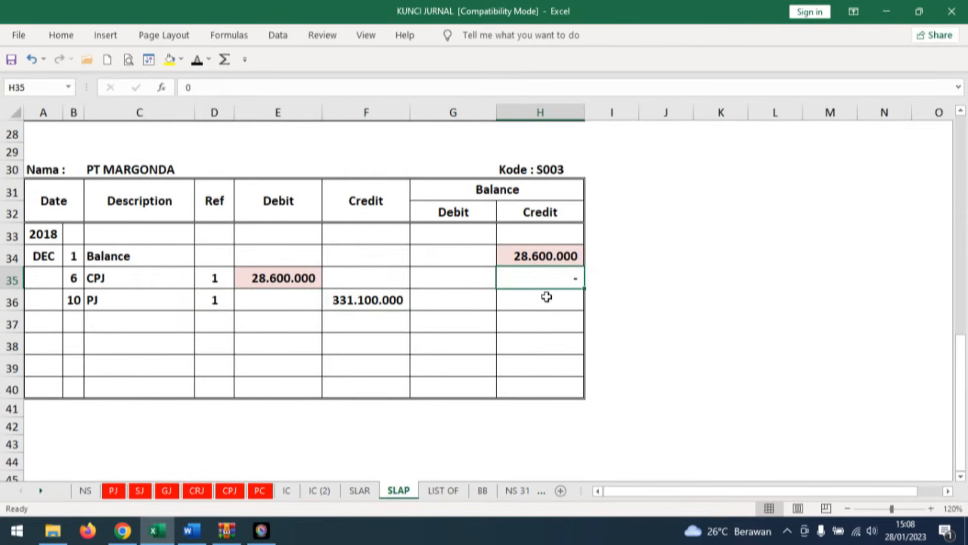
left_click(547, 297)
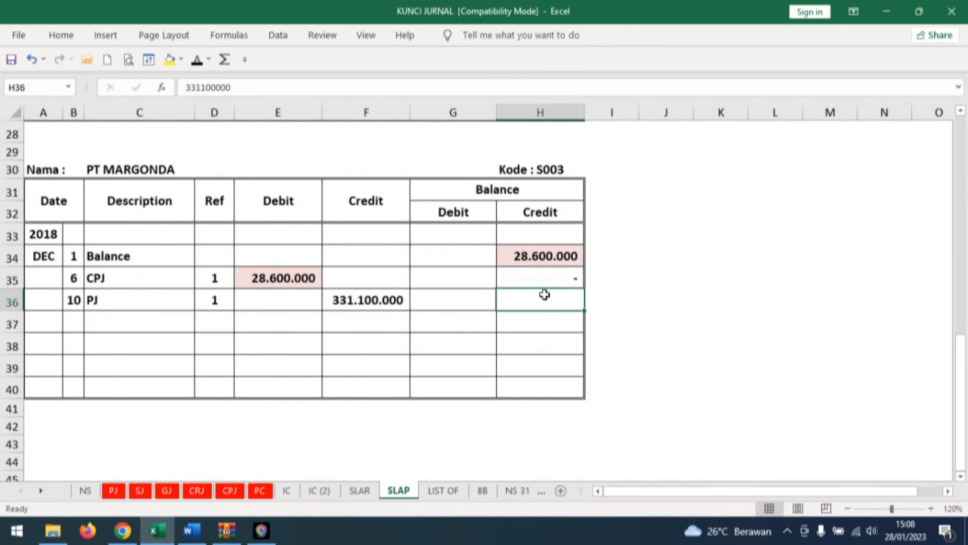
left_click(197, 60)
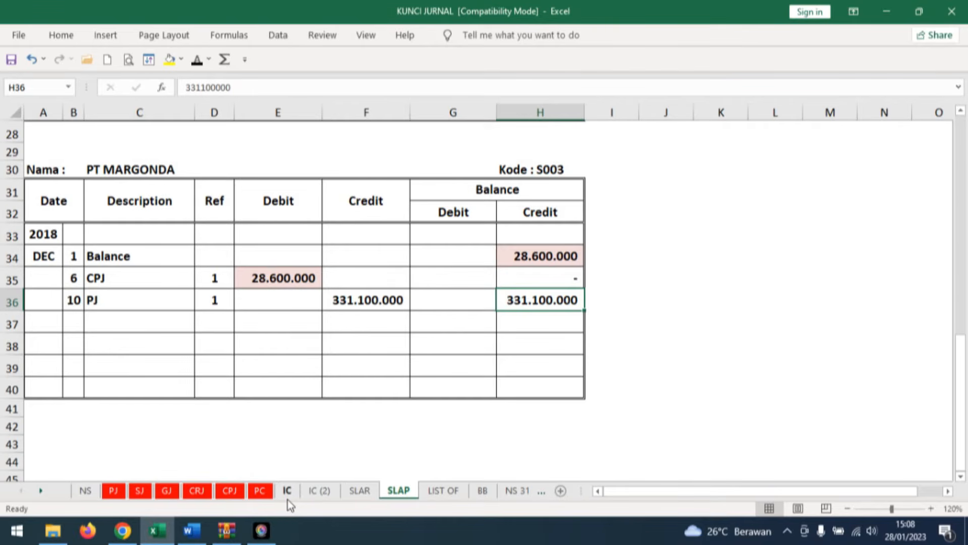
Consult the item lines of invoice F05 in Word, then open the HP Pavilion 14 inventory card on Excel's sheet IC.
left_click(188, 531)
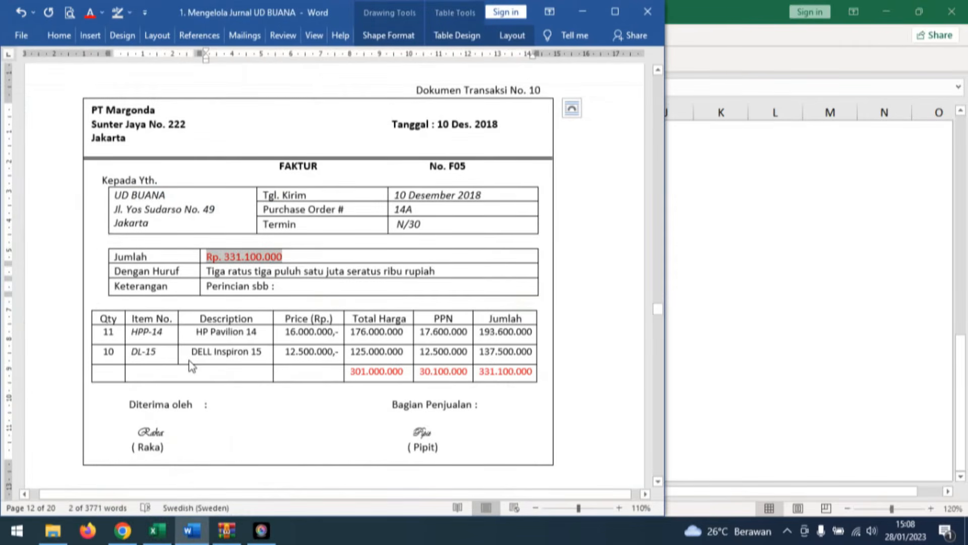
left_click(233, 332)
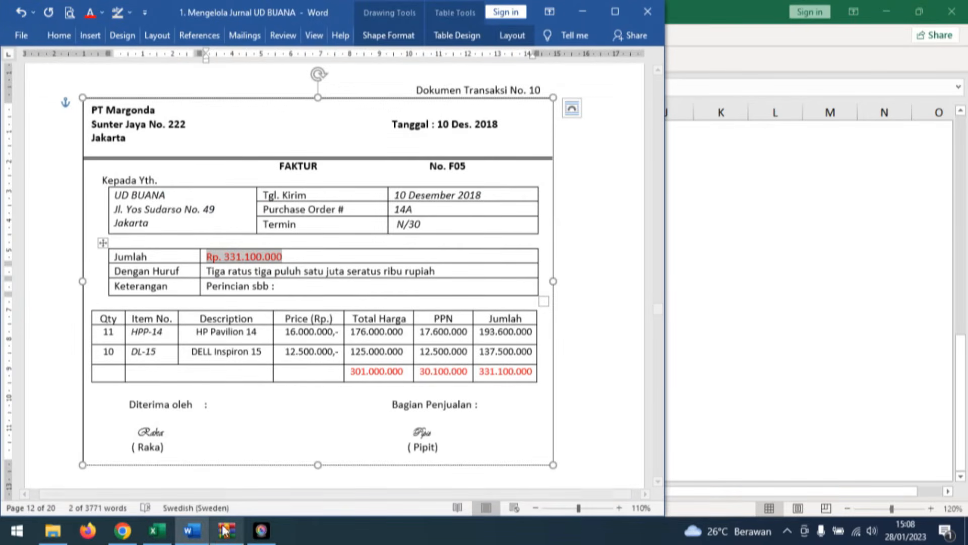
left_click(158, 531)
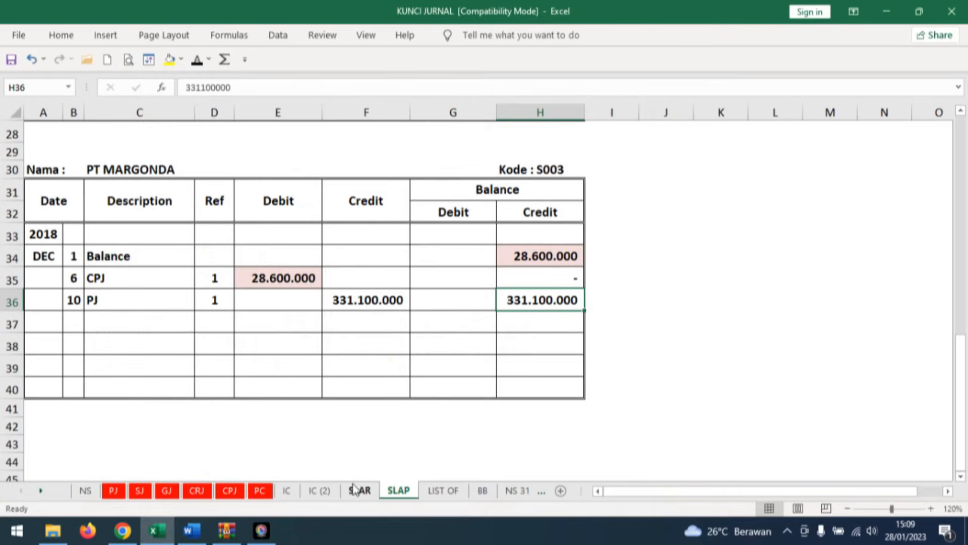
left_click(287, 489)
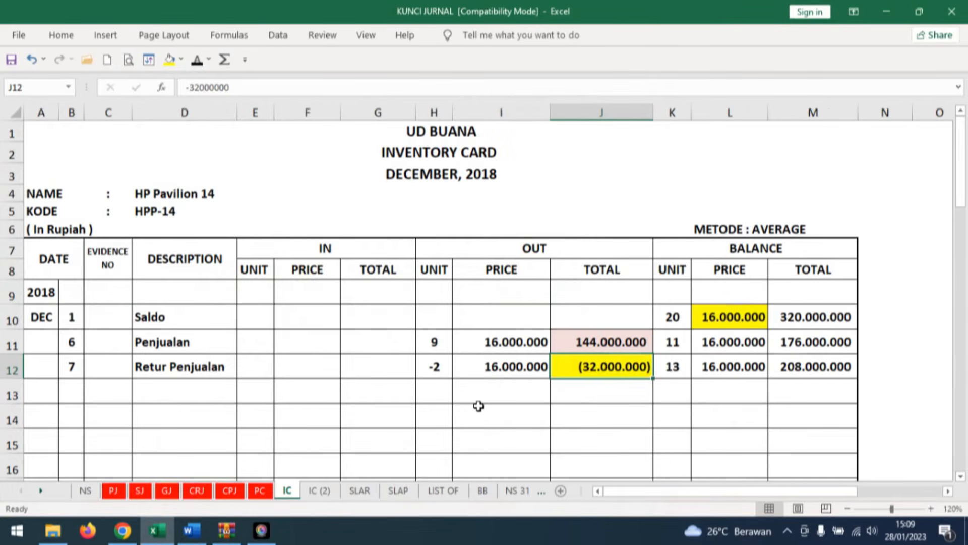
left_click(71, 391)
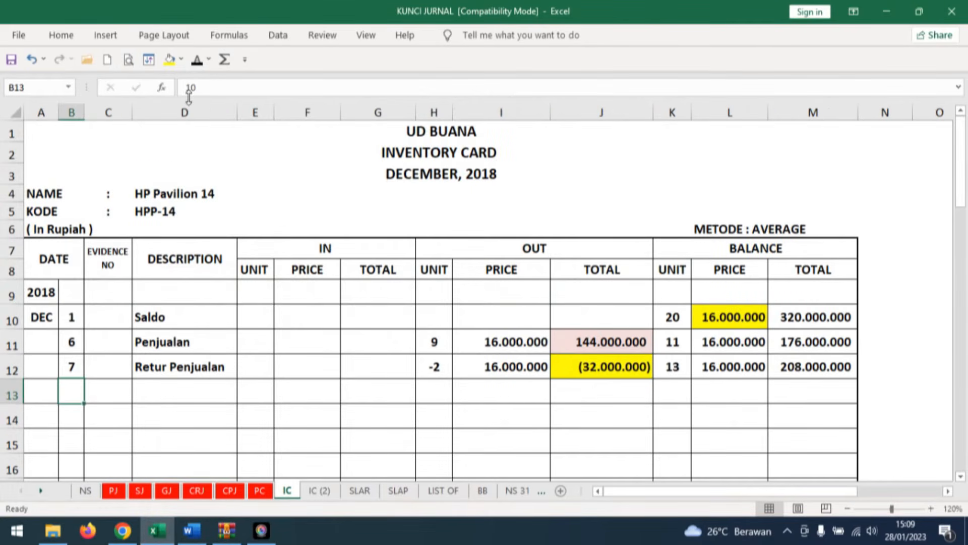
left_click(197, 59)
left_click(173, 388)
left_click(197, 59)
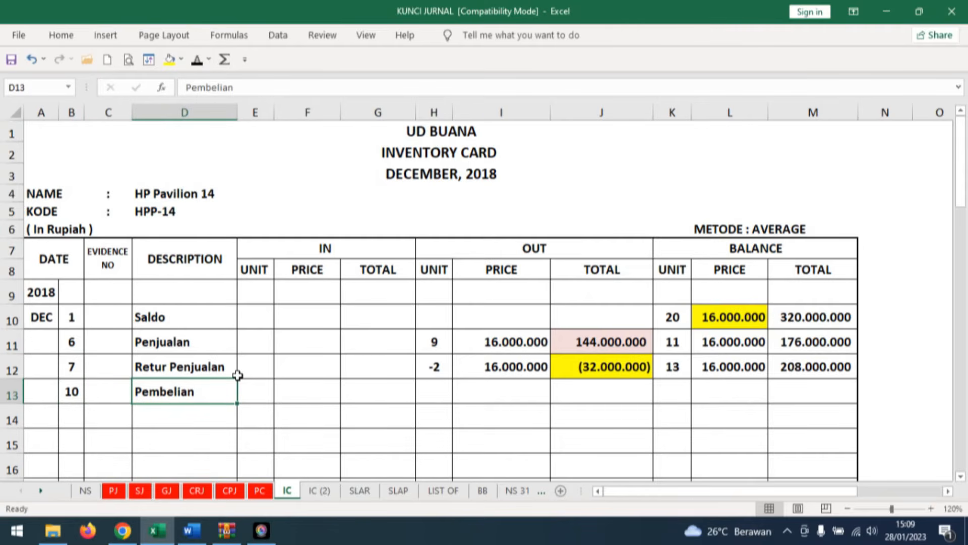
Consult F05's HP Pavilion 14 line in Word, then reveal day 10, Pembelian and 11 units in row 13 of its inventory card in Excel.
left_click(191, 530)
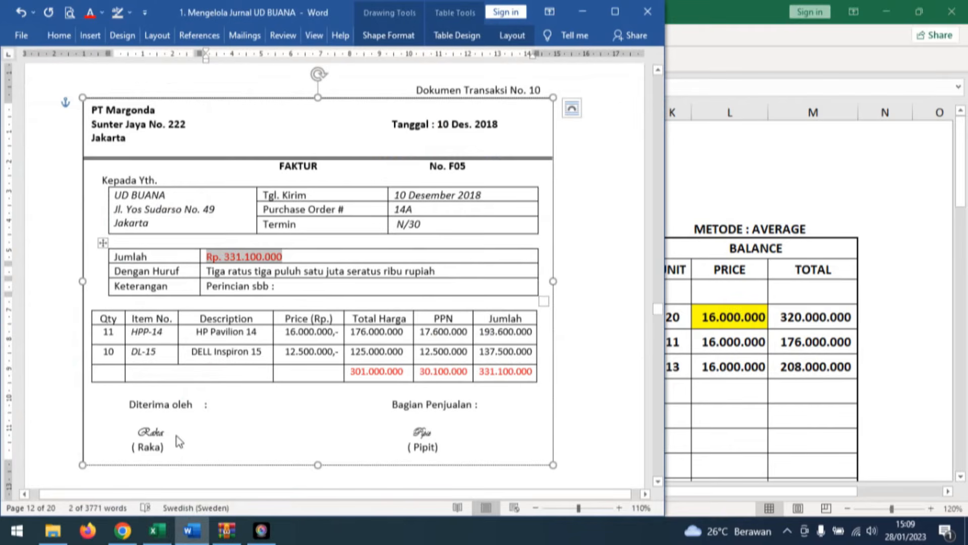
left_click_drag(285, 331, 339, 331)
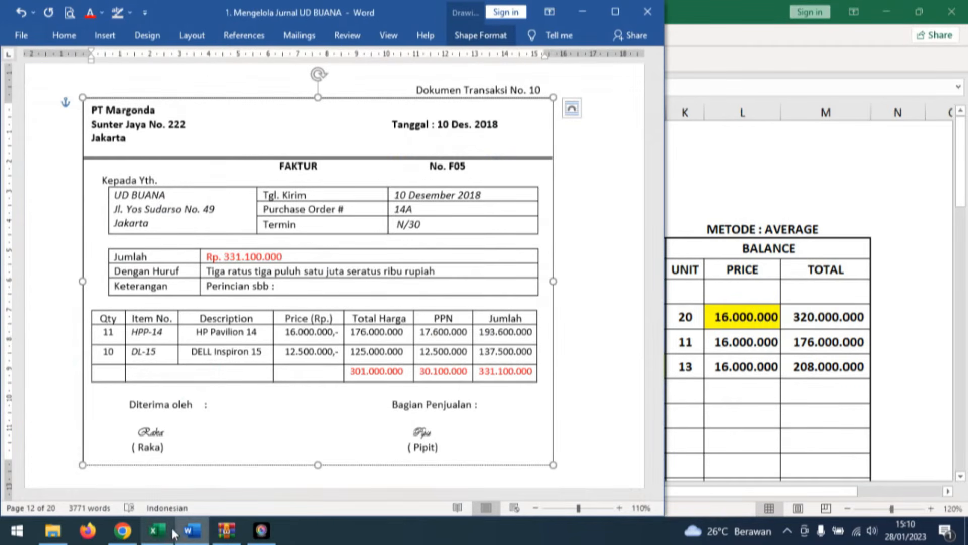
left_click(158, 530)
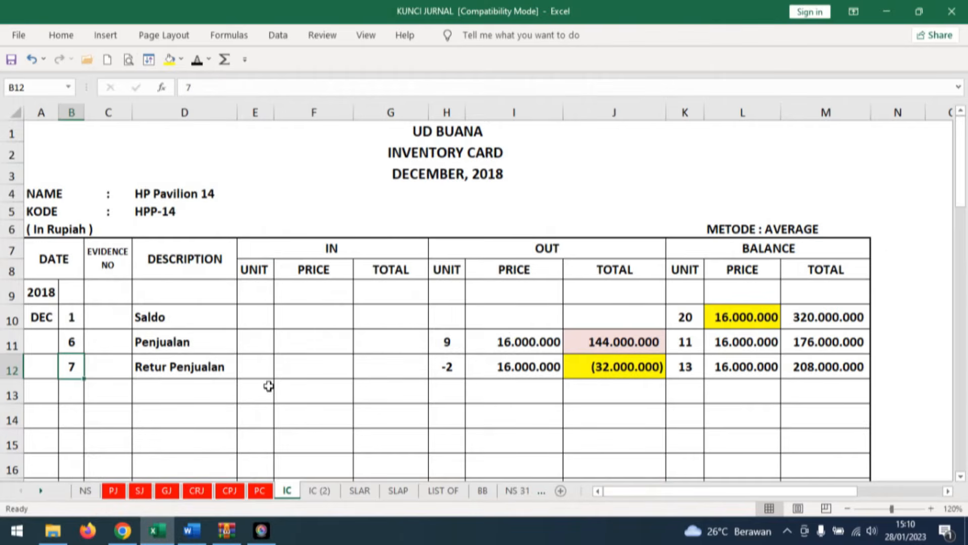
key("Down")
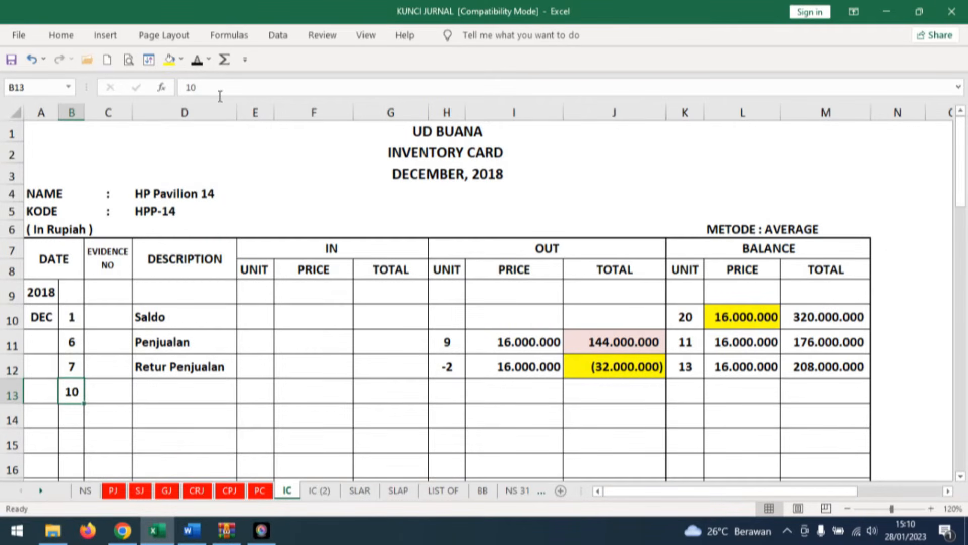
left_click(166, 388)
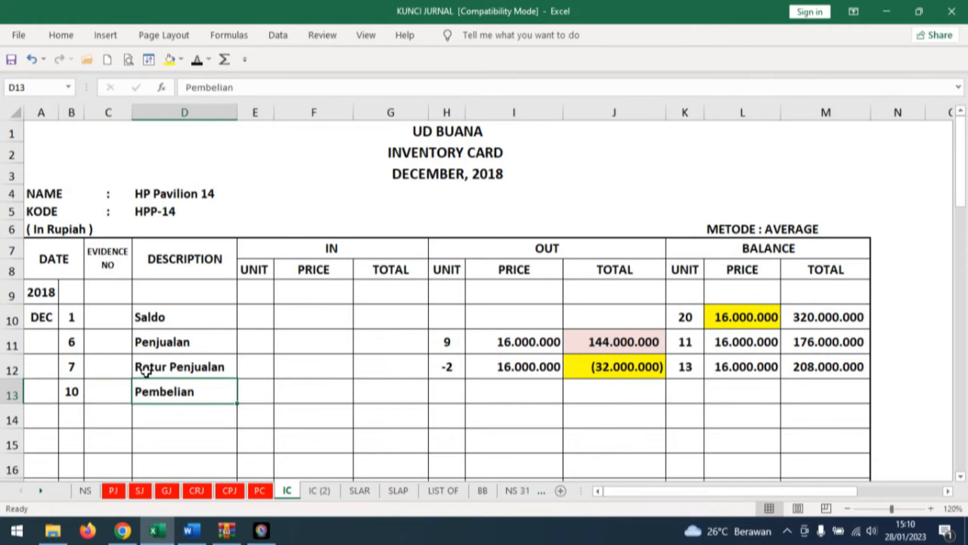
left_click(263, 387)
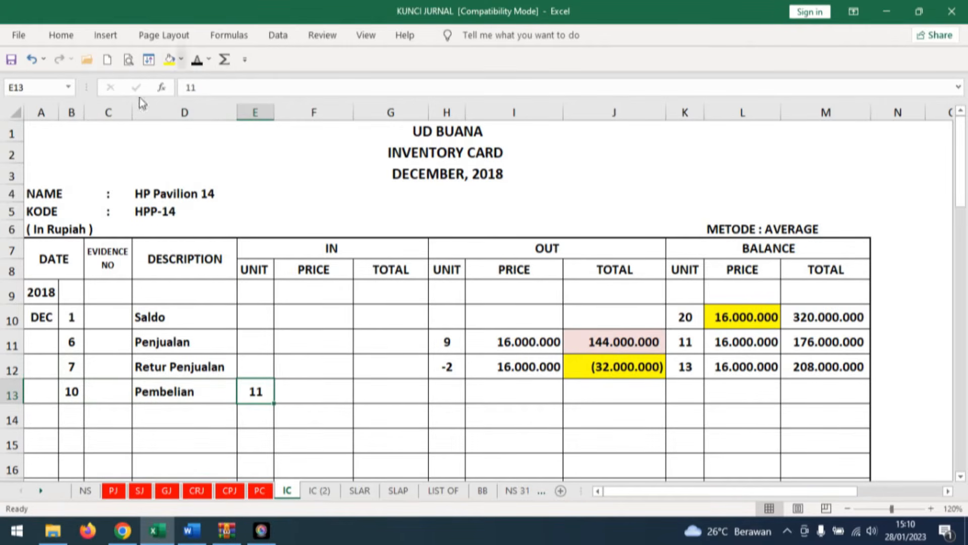
Reveal the 16.000.000 incoming price and 176.000.000 total in the card's Pembelian row and widen column G to fit.
left_click(313, 389)
type("16000000")
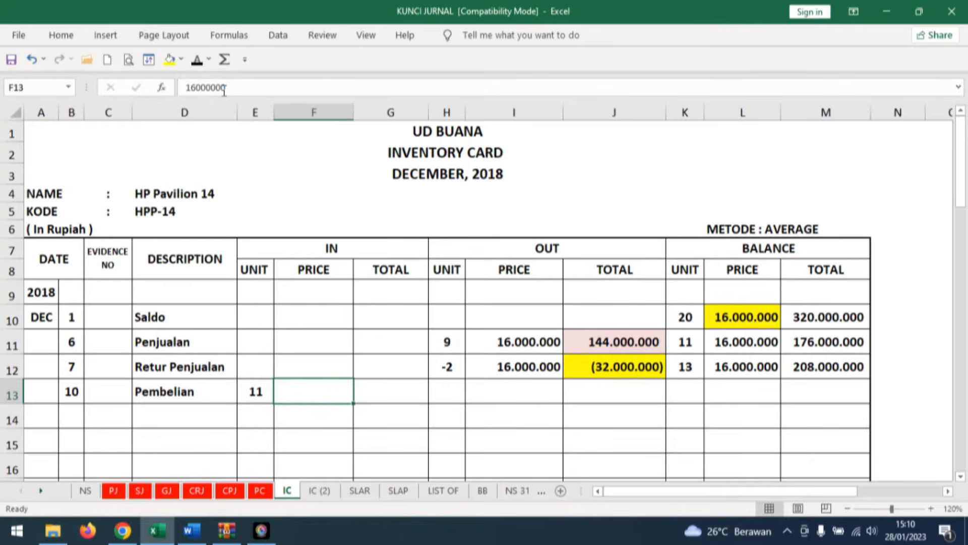
left_click(136, 88)
left_click(400, 392)
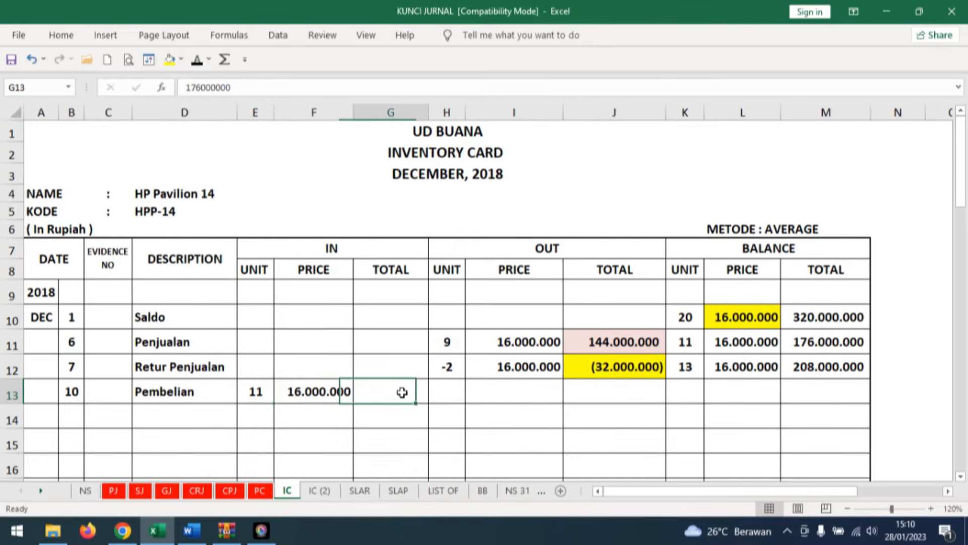
left_click(197, 59)
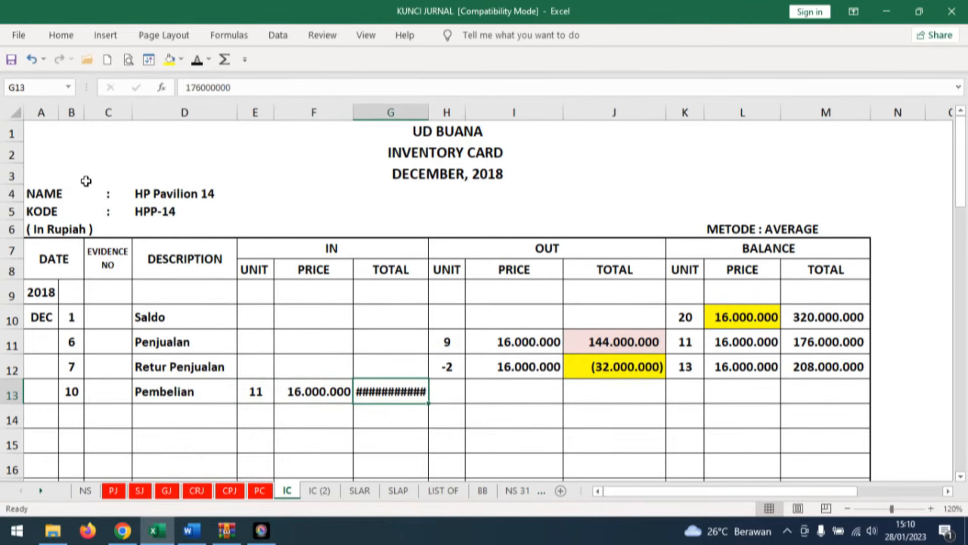
double_click(429, 112)
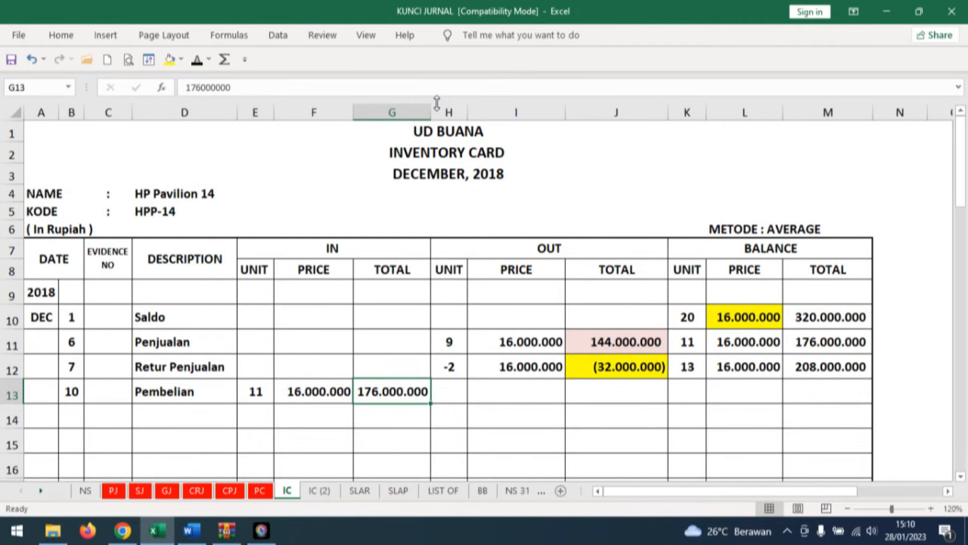
Show the balance of 24 units in the Pembelian row of the HP Pavilion 14 inventory card.
scroll(725, 369, "down", 1)
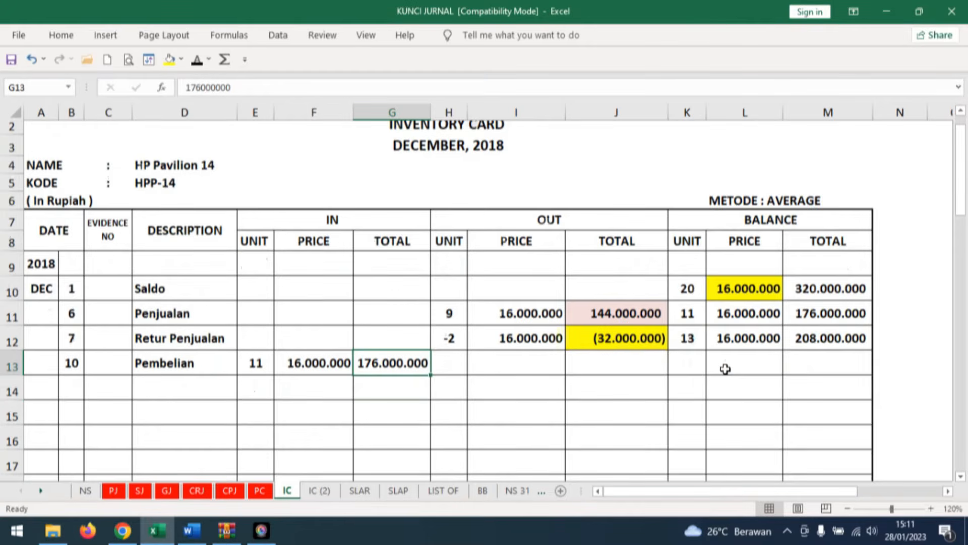
scroll(725, 369, "down", 1)
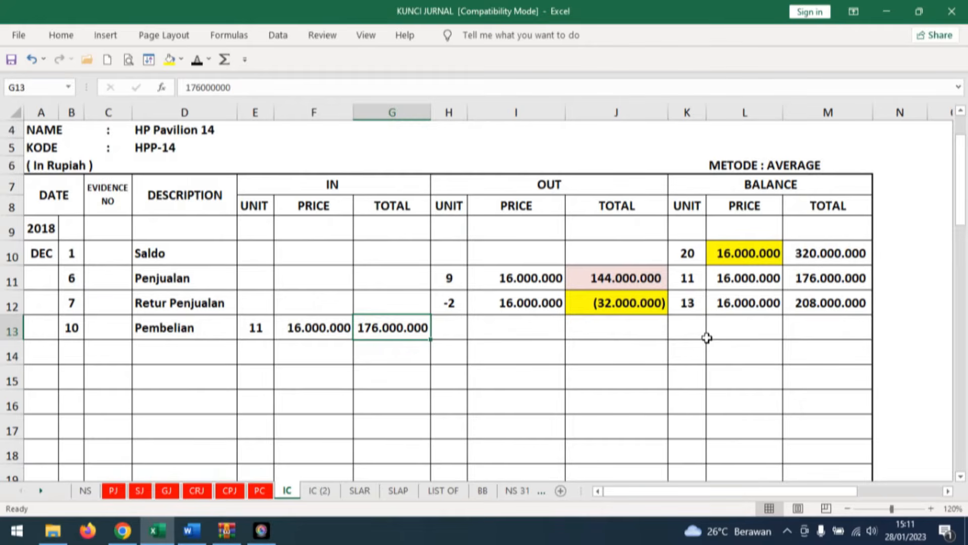
left_click(696, 329)
type("24")
key("Return")
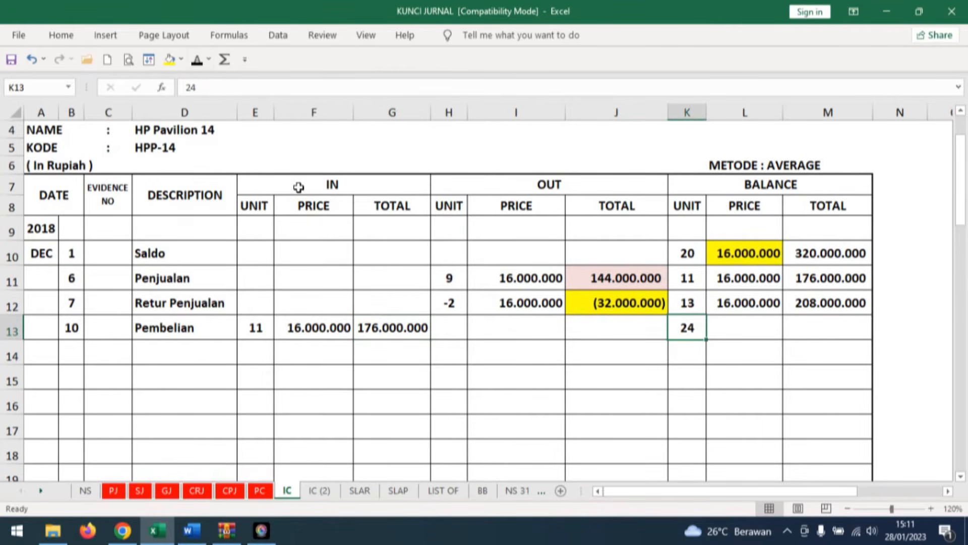
key("ctrl+z")
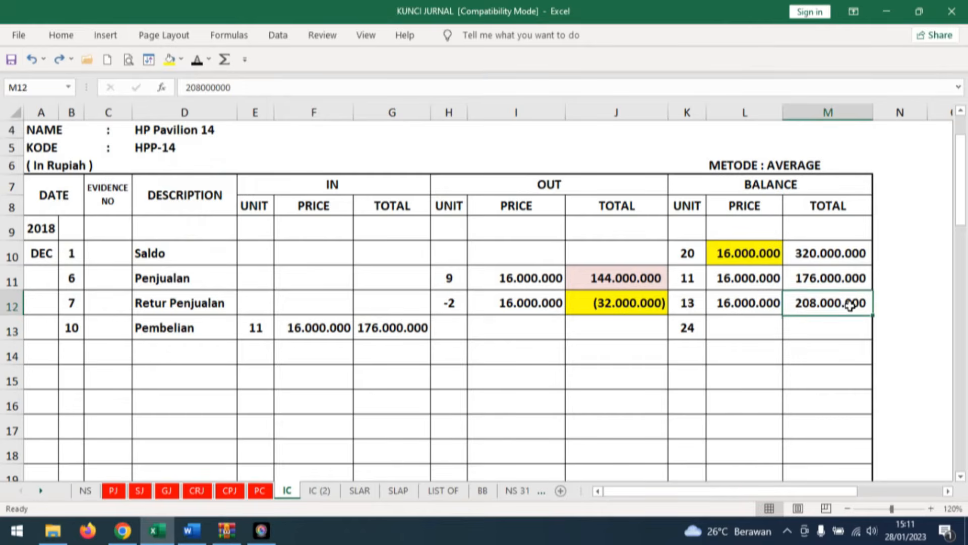
Shade the 208.000.000 balance total in M12 and the 176.000.000 incoming total in G13 light red.
left_click(180, 59)
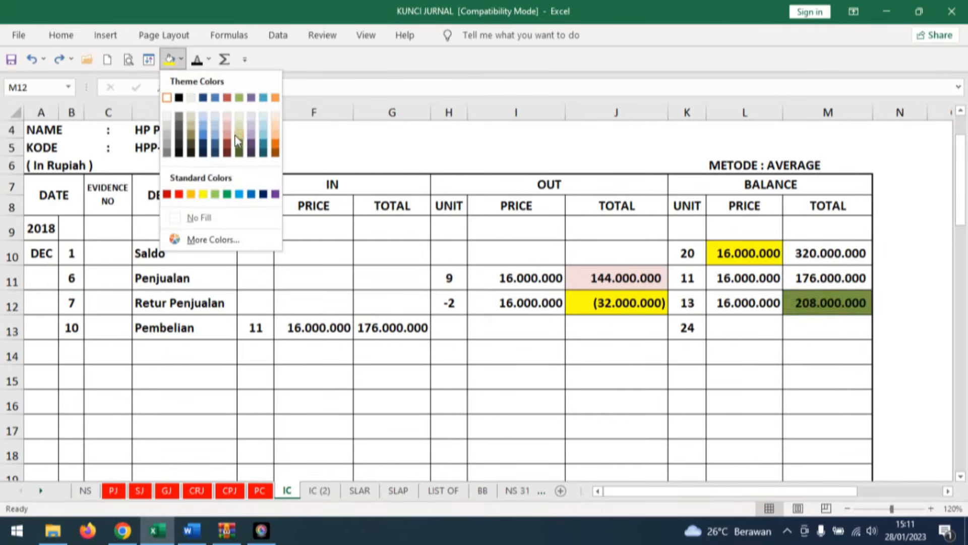
left_click(225, 120)
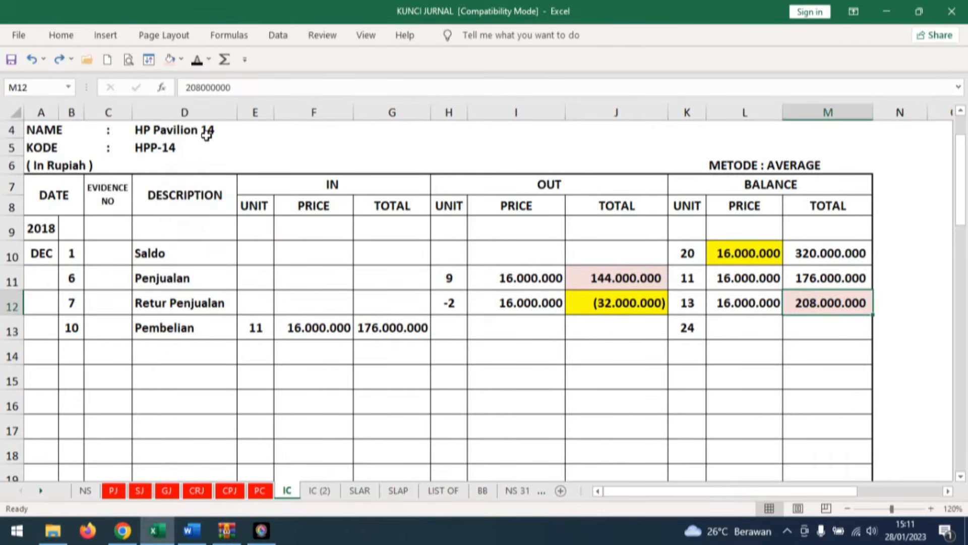
left_click(380, 323)
left_click(170, 59)
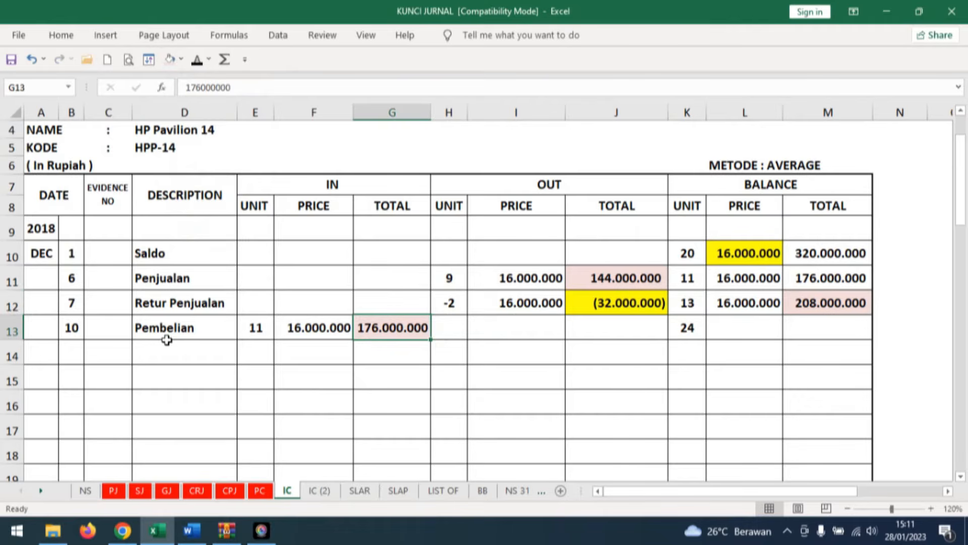
Reveal the 384.000.000 balance total and 16.000.000 balance price in the HP Pavilion 14 card's Pembelian row.
left_click(827, 325)
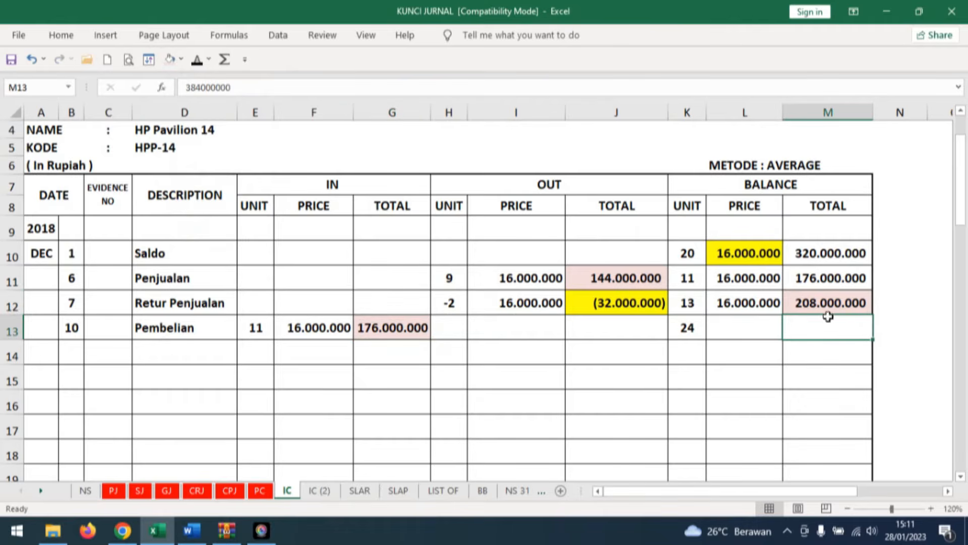
left_click(196, 59)
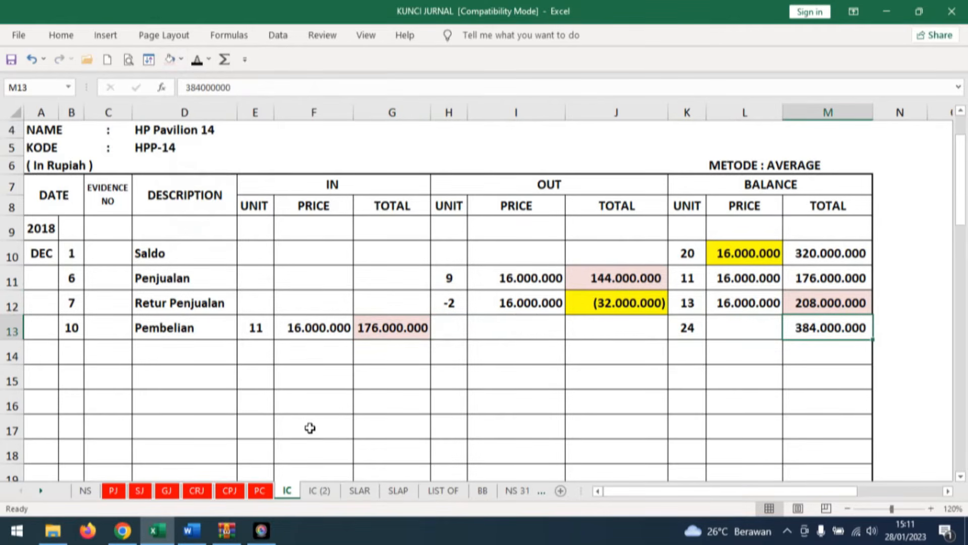
left_click(819, 396)
left_click(748, 329)
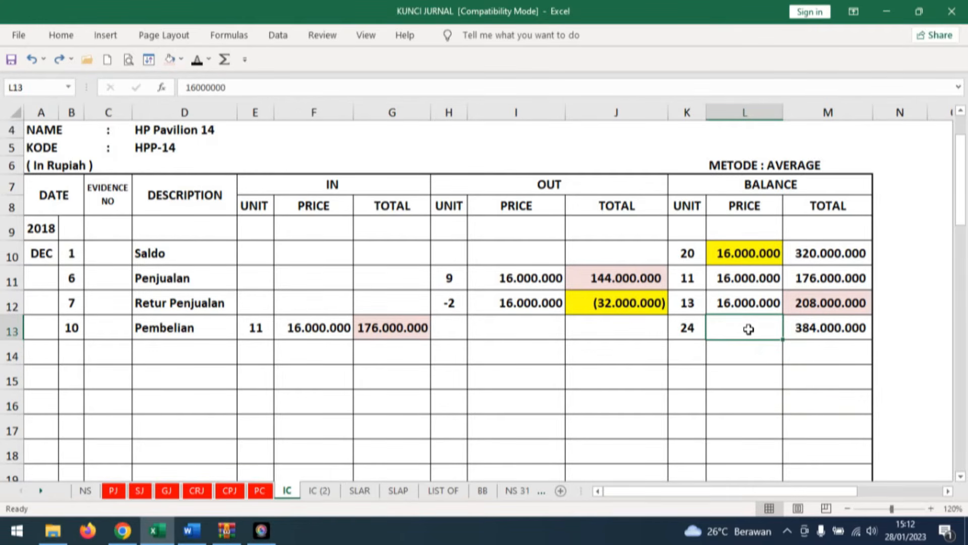
left_click(197, 60)
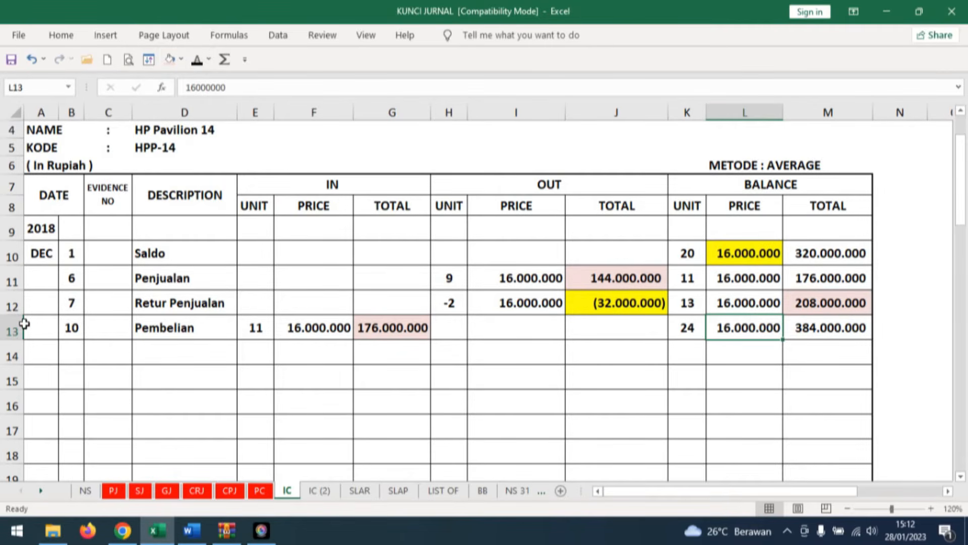
Open the DELL Inspiron 15 card on sheet IC (2) and reveal day 10, Pembelian and 10 incoming units in row 13.
left_click(317, 492)
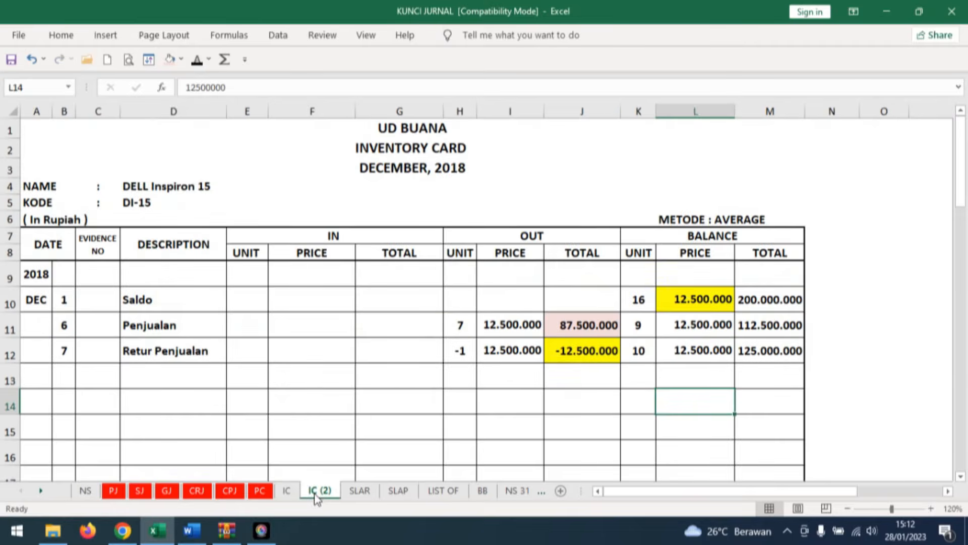
left_click(63, 373)
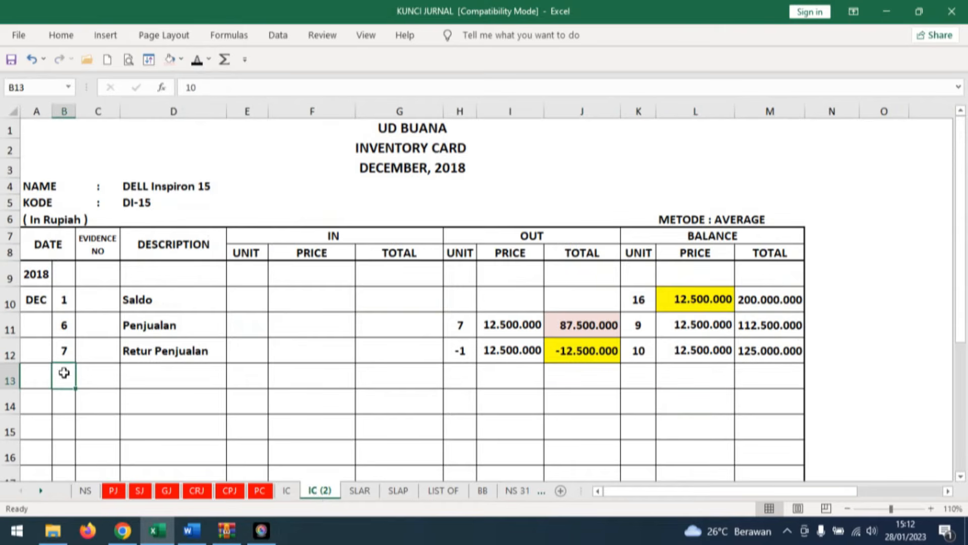
left_click(198, 62)
left_click(167, 379)
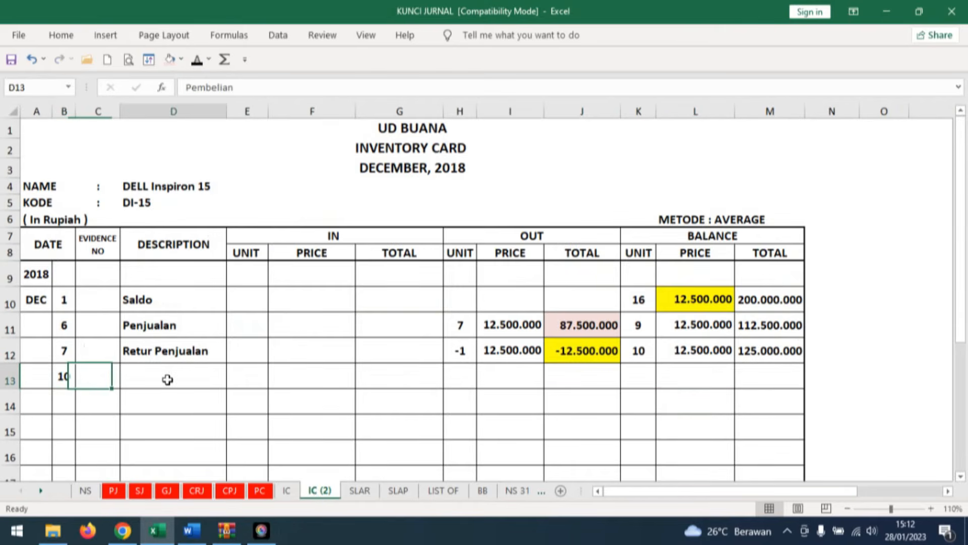
left_click(197, 59)
left_click(246, 375)
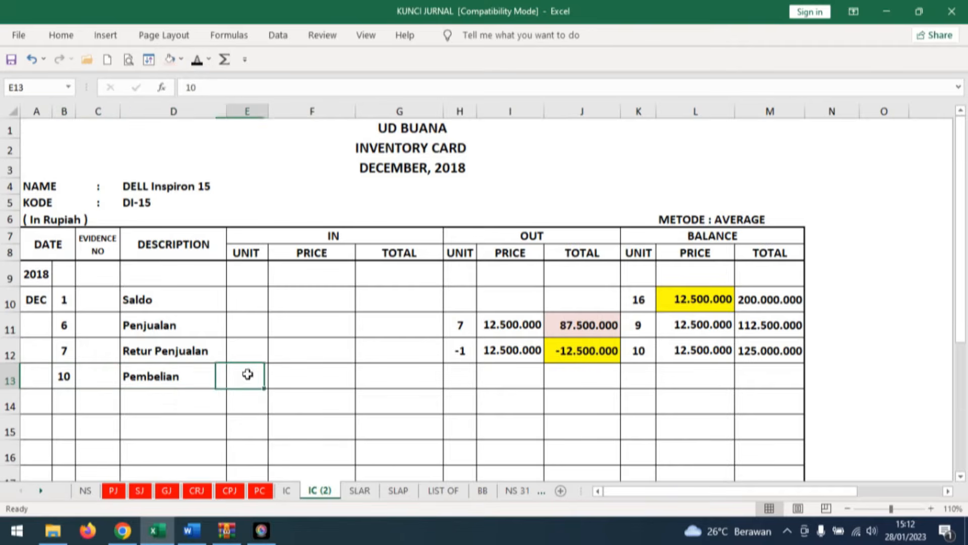
left_click(198, 60)
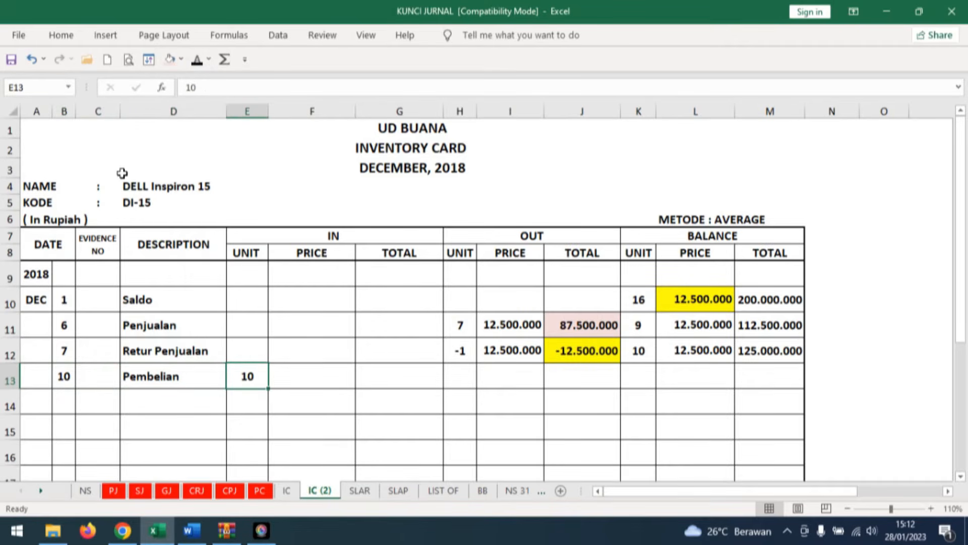
Consult F05's DELL Inspiron 15 line in Word, then reveal the 12.500.000 incoming price and 125.000.000 total on its card in Excel.
left_click(191, 531)
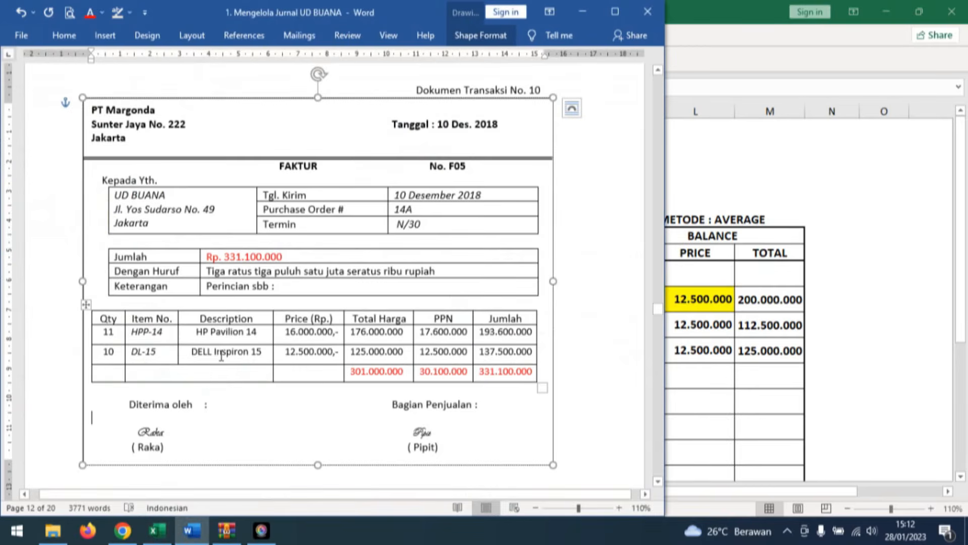
left_click(199, 535)
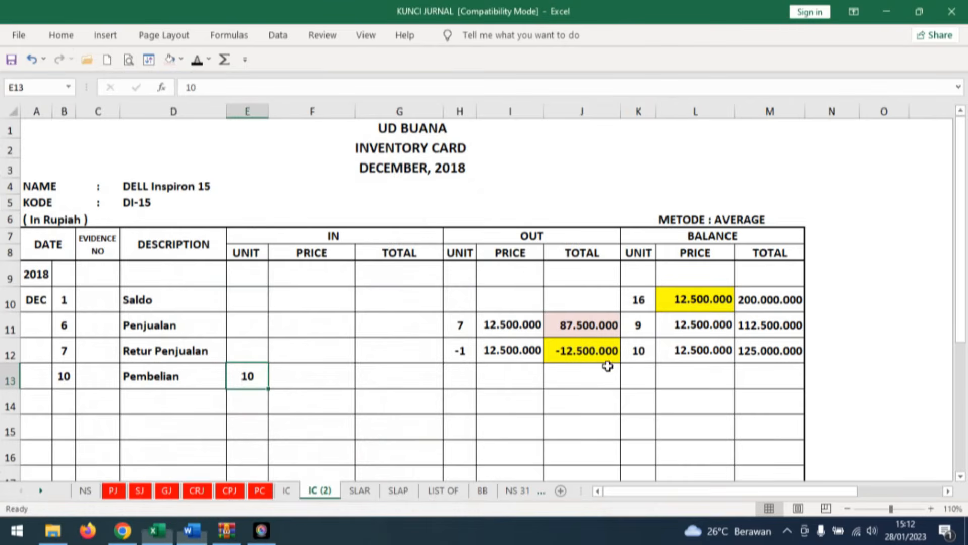
key("Right")
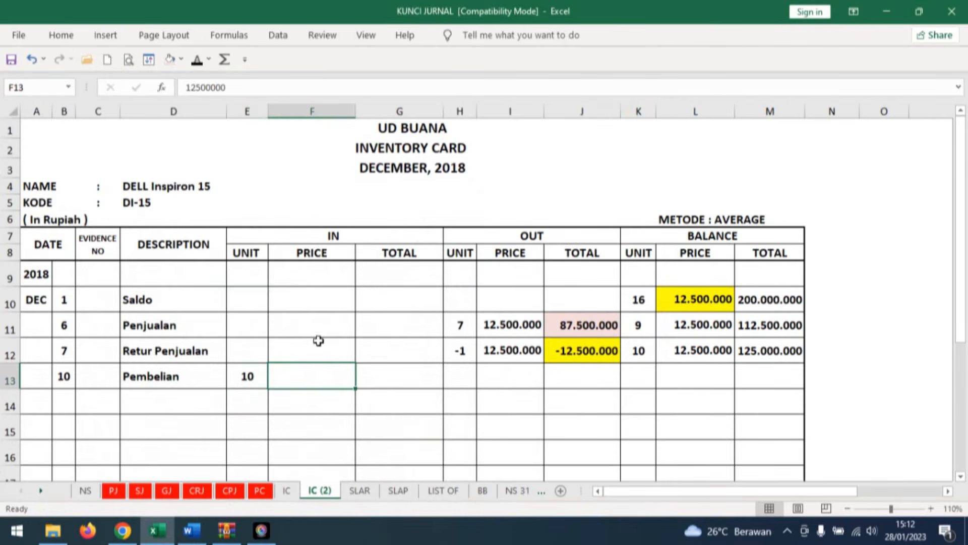
left_click(198, 60)
left_click(409, 376)
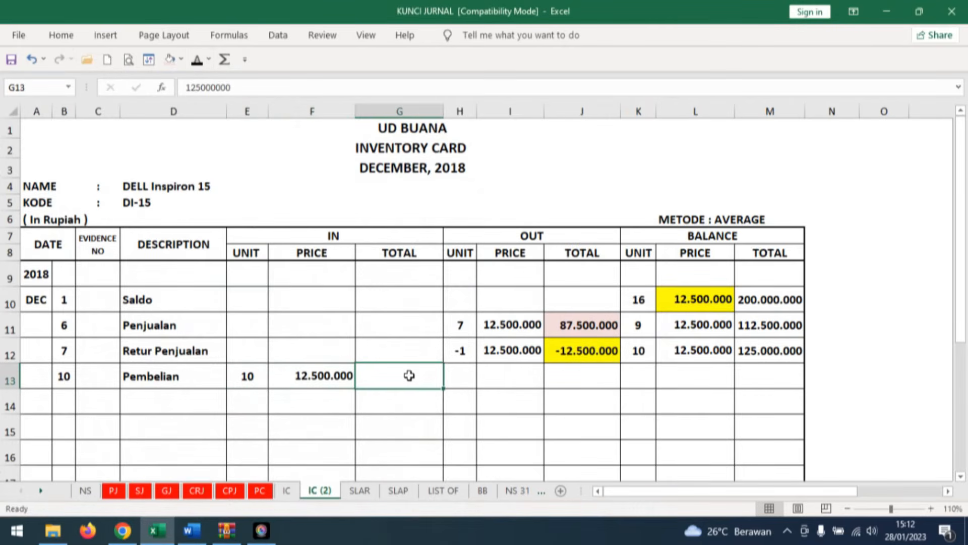
left_click(197, 59)
Reveal the DELL card's row 13 balance of 20 units, 250.000.000 total and 12.500.000 price, widening column M to fit.
left_click(639, 348)
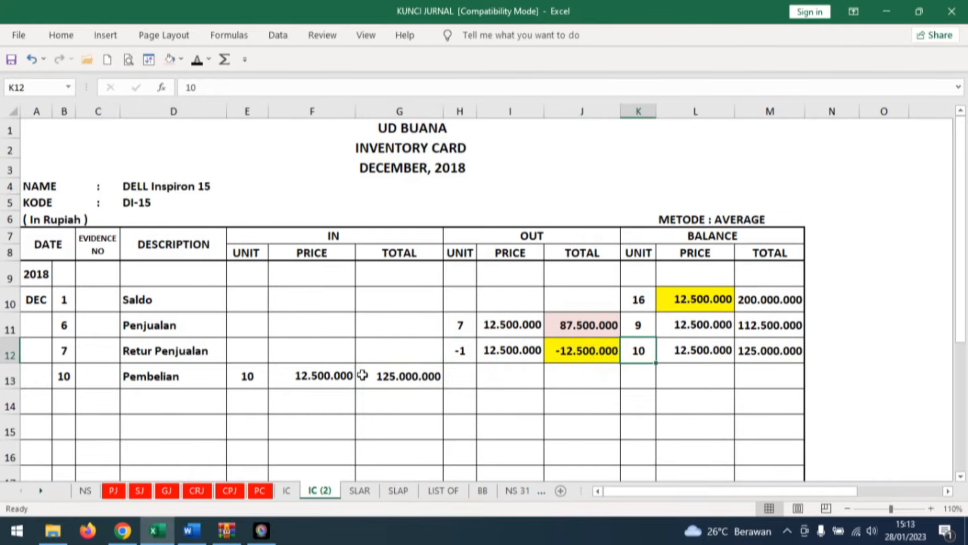
left_click(639, 373)
left_click(199, 61)
left_click(767, 366)
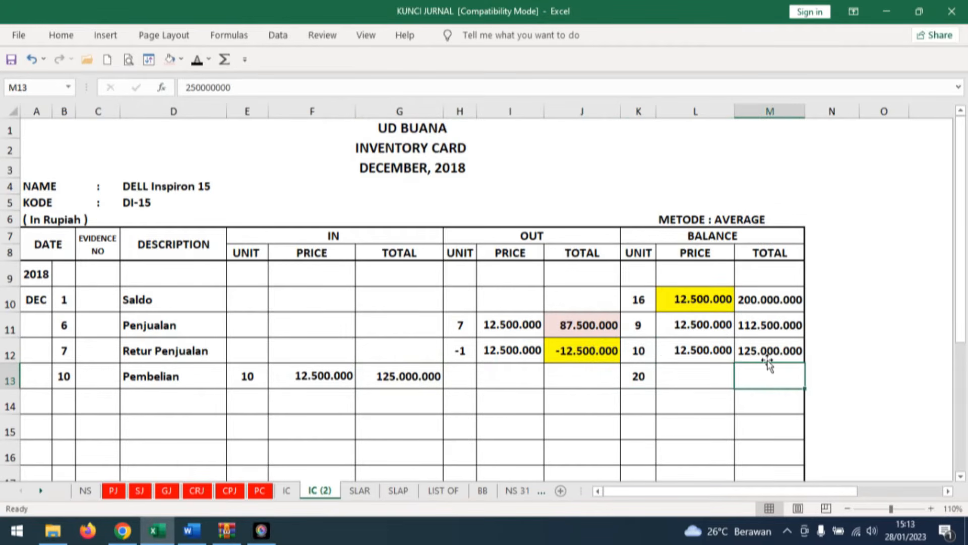
left_click_drag(806, 111, 826, 111)
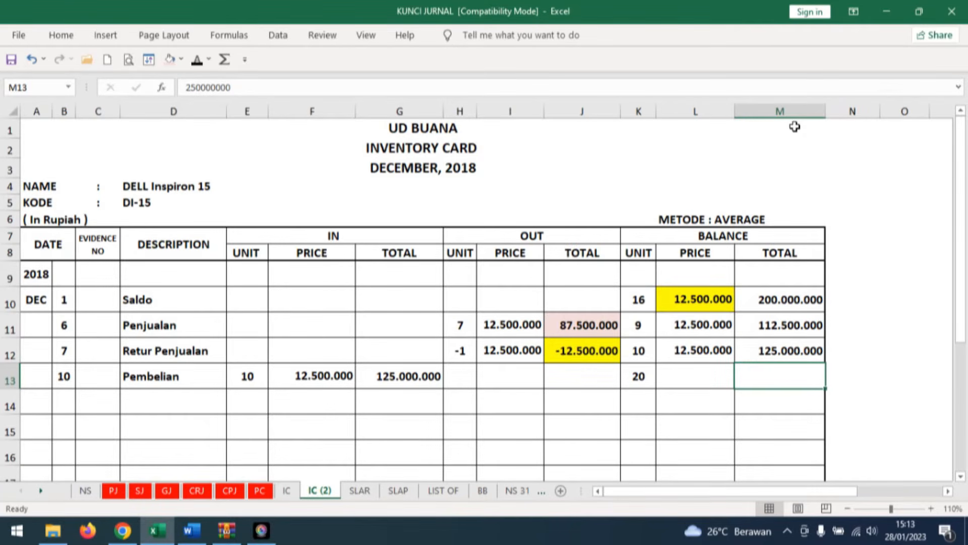
left_click(196, 60)
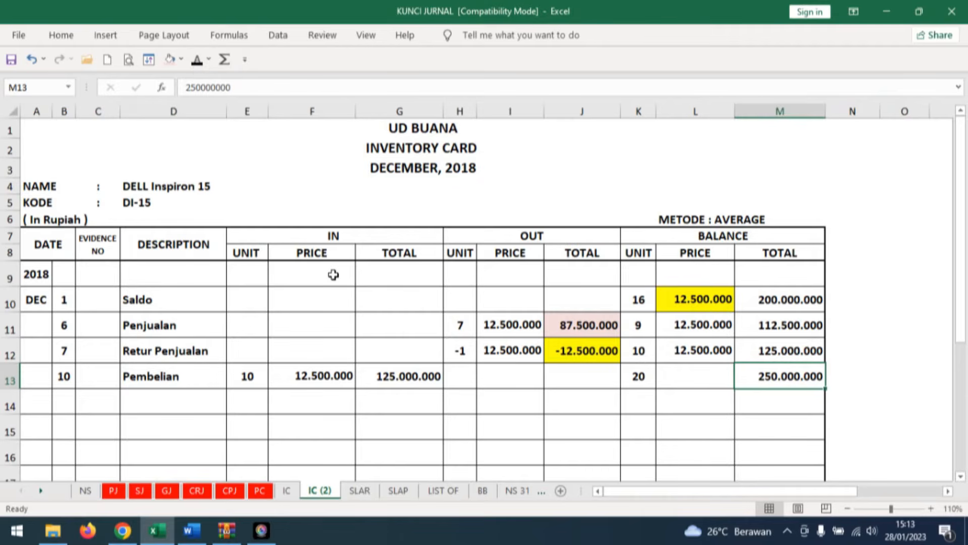
left_click(696, 378)
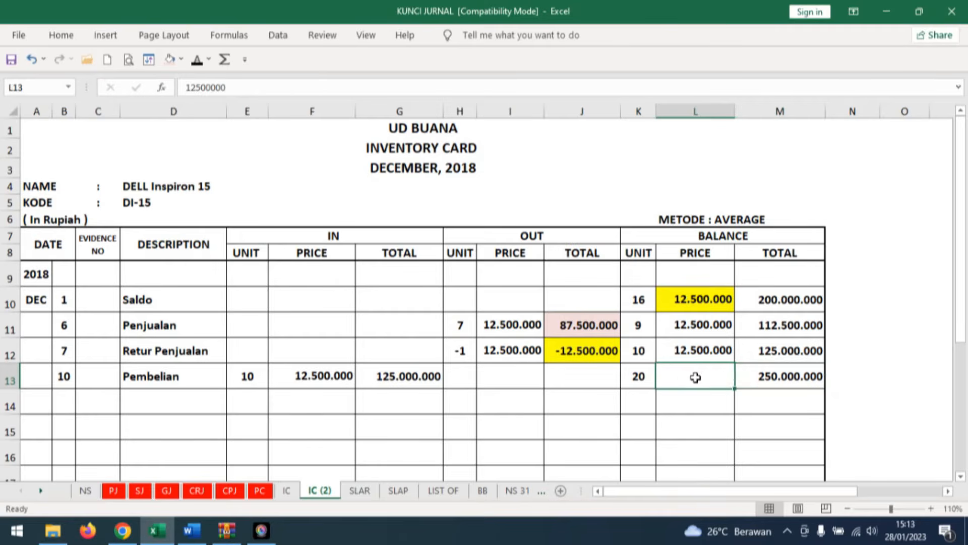
left_click(194, 66)
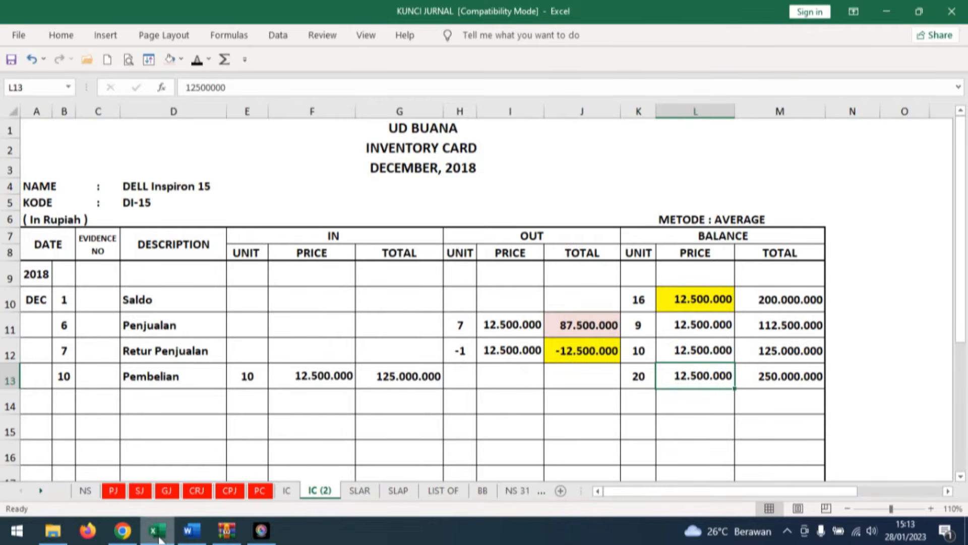
Switch to Word and consult Dokumen Transaksi No. 11, PT Margonda's credit note NK-1 for goods returned from invoice F05.
left_click(188, 538)
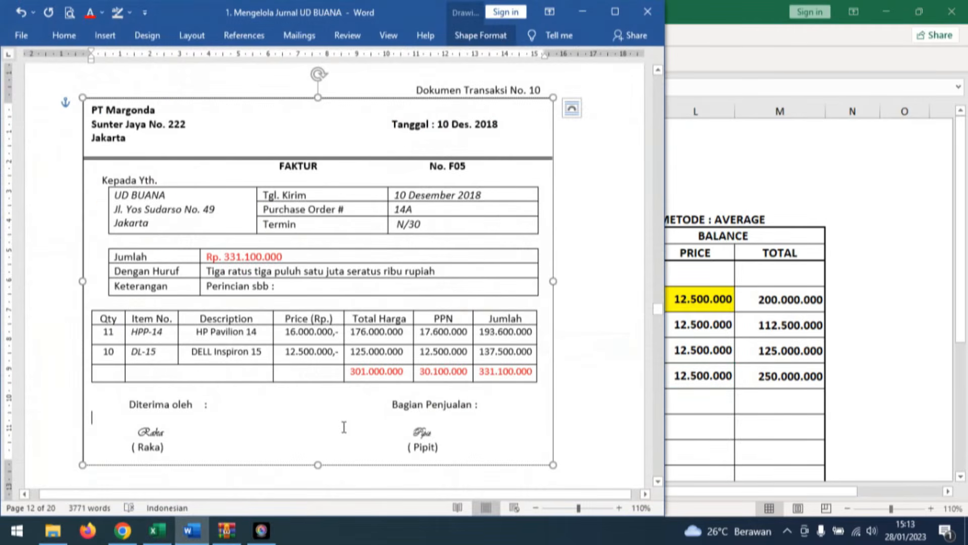
left_click(588, 402)
scroll(588, 402, "down", 7)
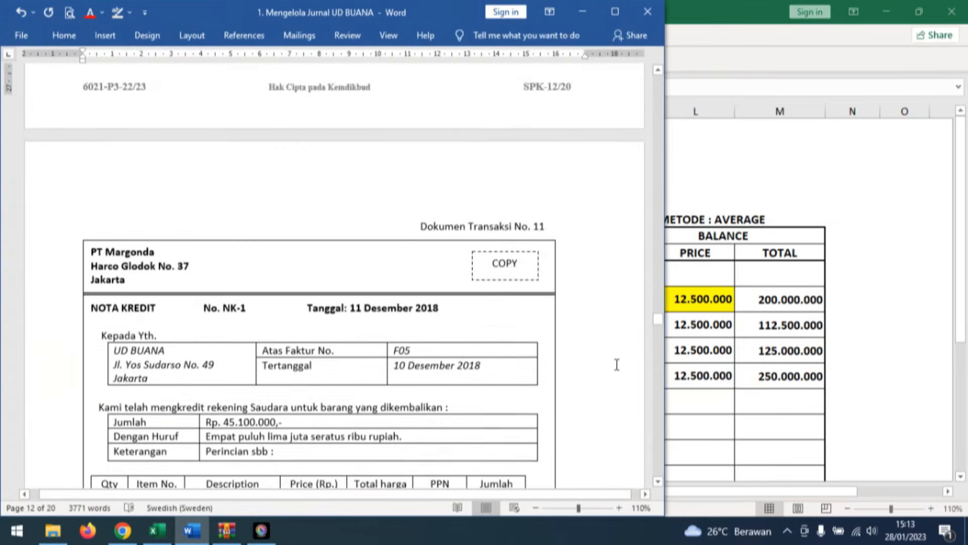
scroll(616, 364, "down", 2)
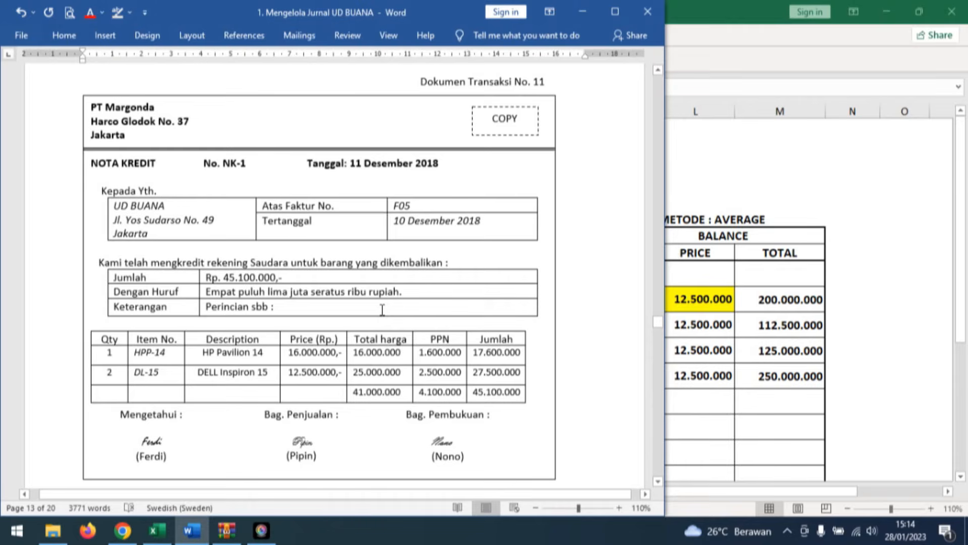
left_click(283, 279)
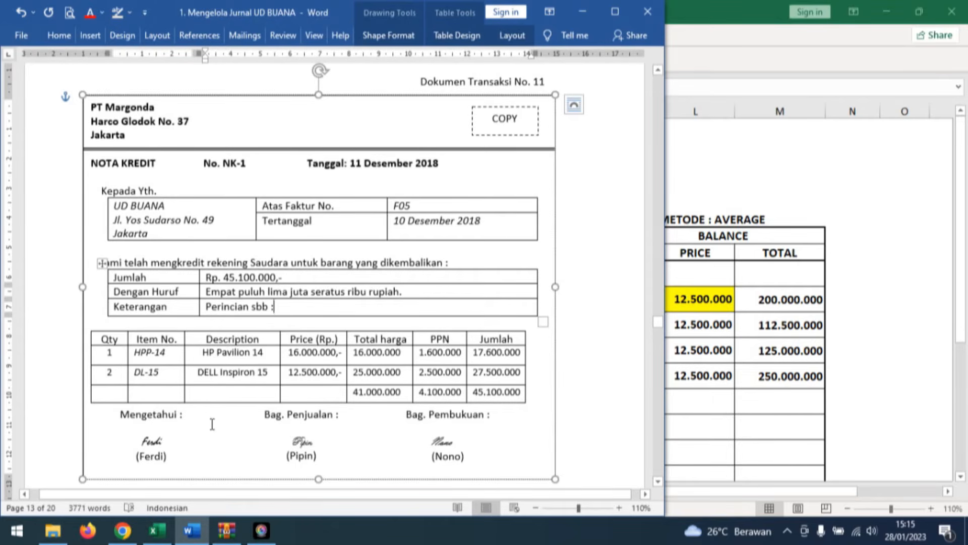
Switch to Excel's GJ sheet and reveal day 11, invoice NK-1 and Accounts Payable in row 19.
left_click(156, 530)
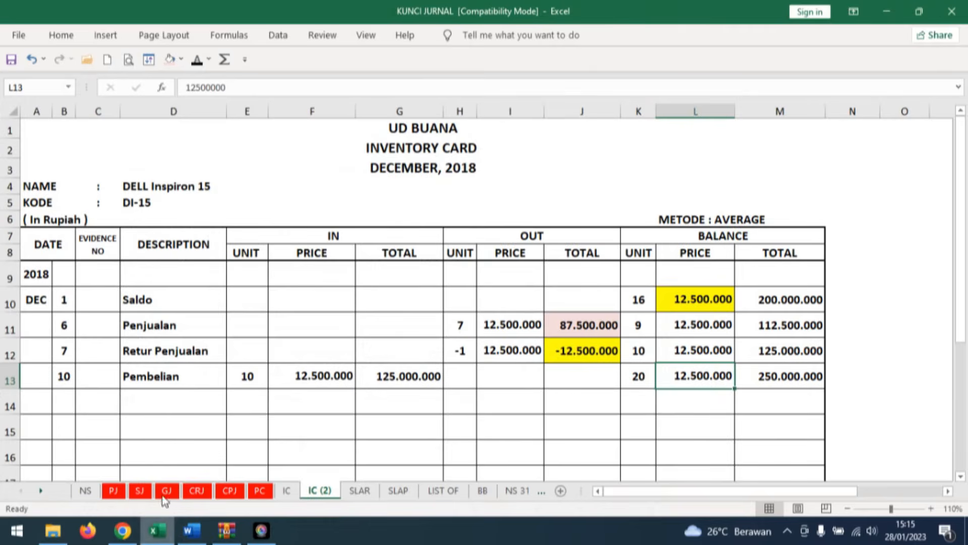
left_click(166, 490)
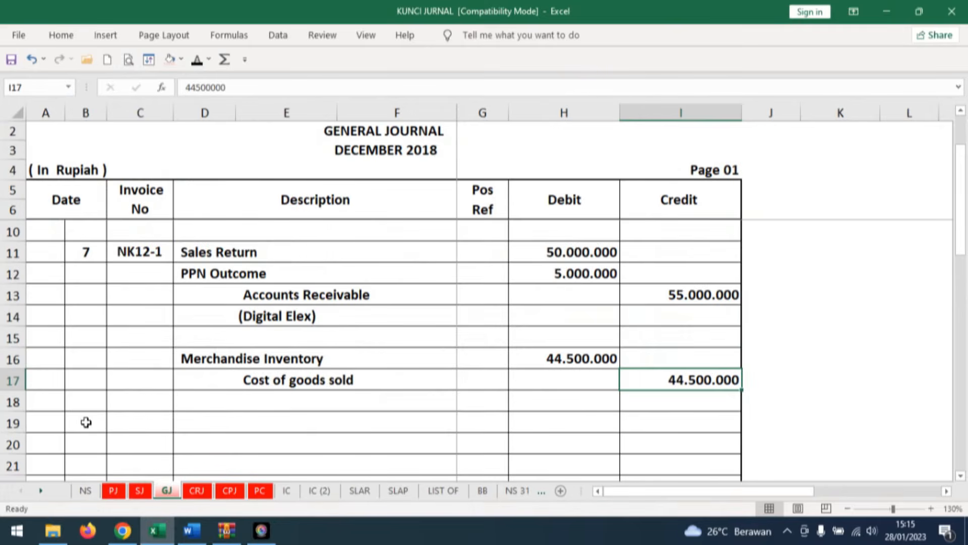
scroll(155, 401, "down", 1)
left_click(90, 359)
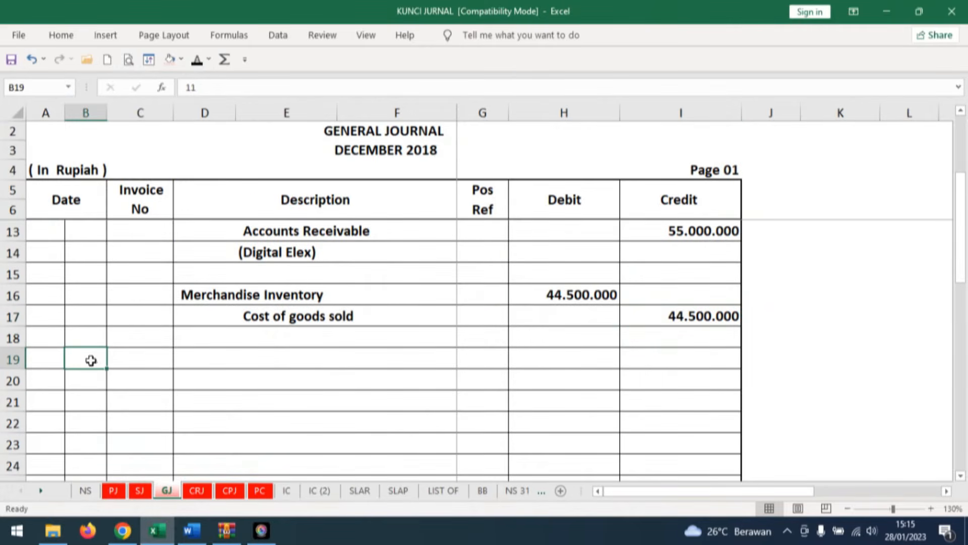
type("11")
key("ctrl+Return")
left_click(149, 352)
type("NK-1")
key("ctrl+Return")
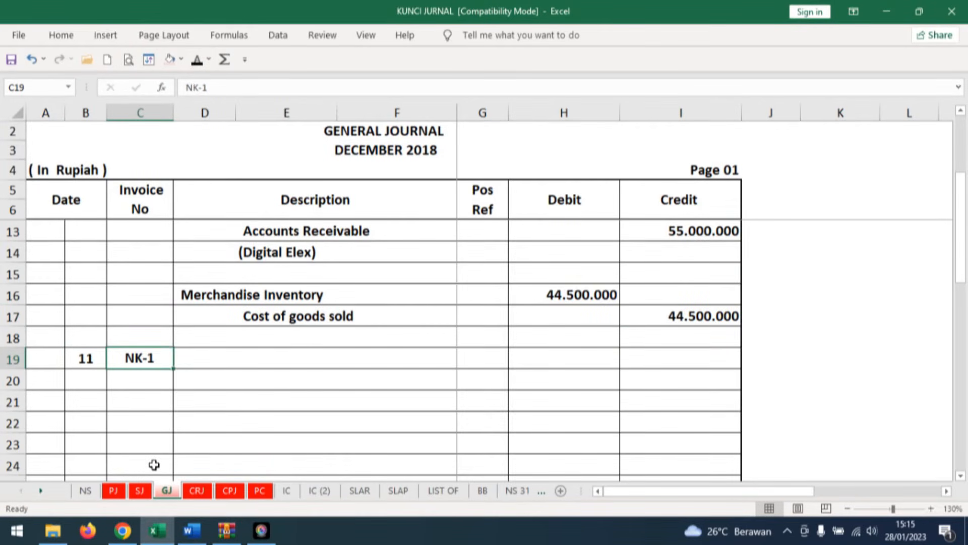
left_click(196, 356)
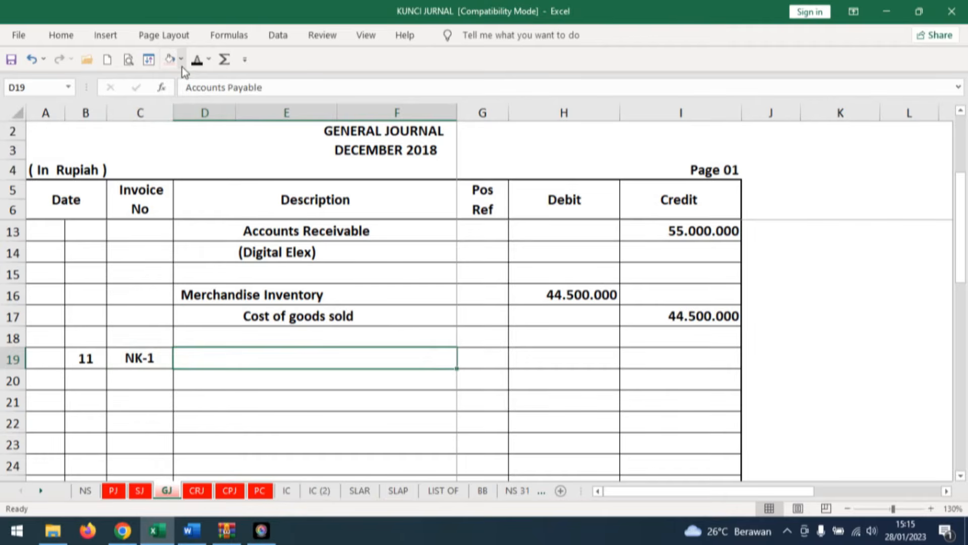
left_click(195, 59)
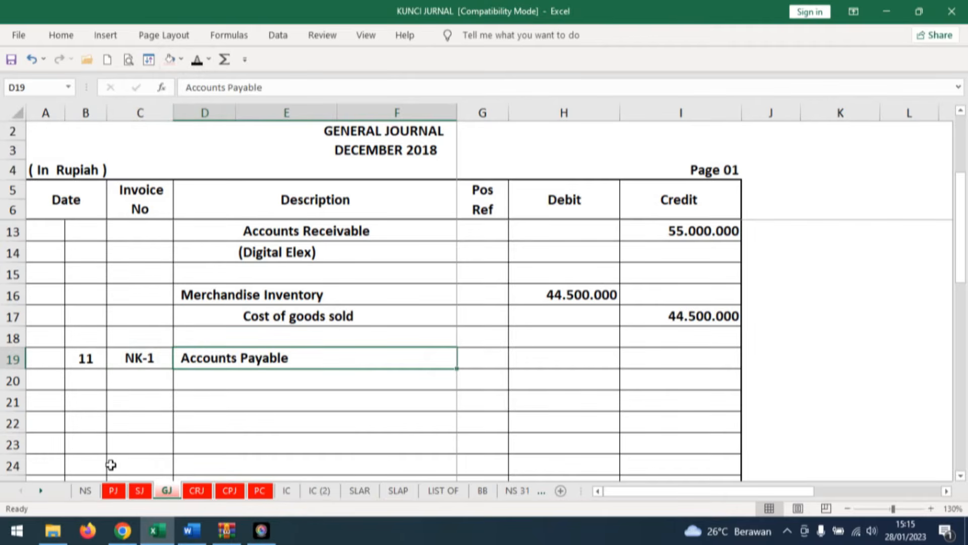
Switch to Word and colour credit note NK-1's 45.100.000 grand total and its Jumlah row red.
left_click(589, 354)
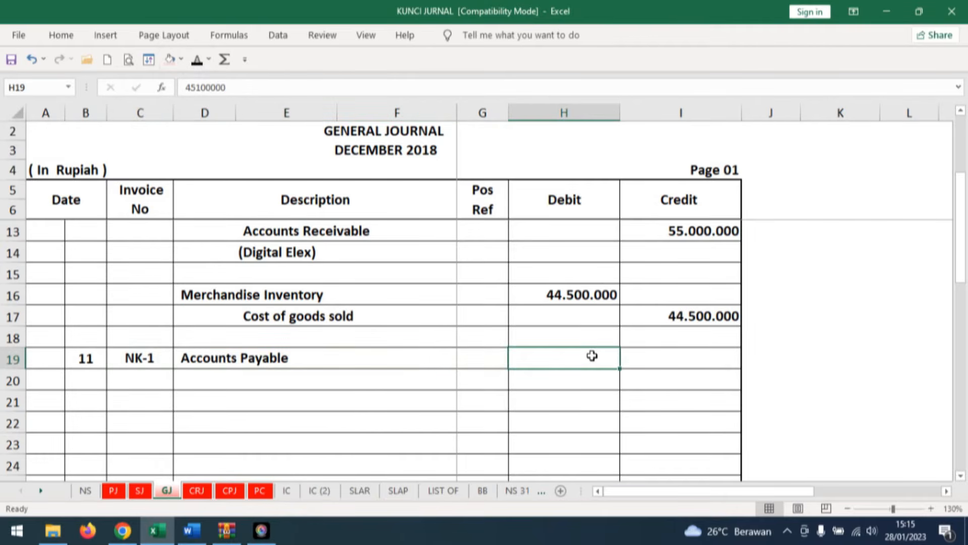
left_click(191, 530)
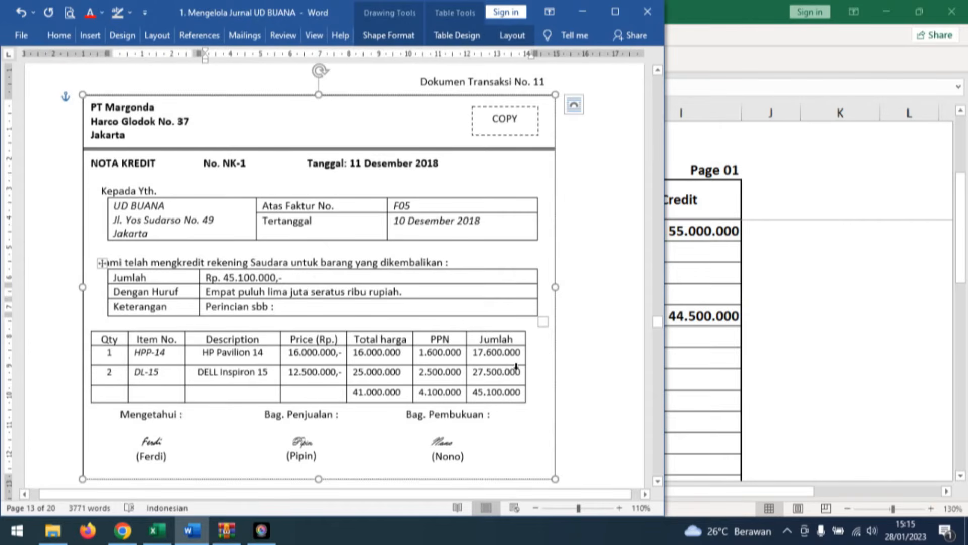
left_click(469, 391)
left_click(89, 12)
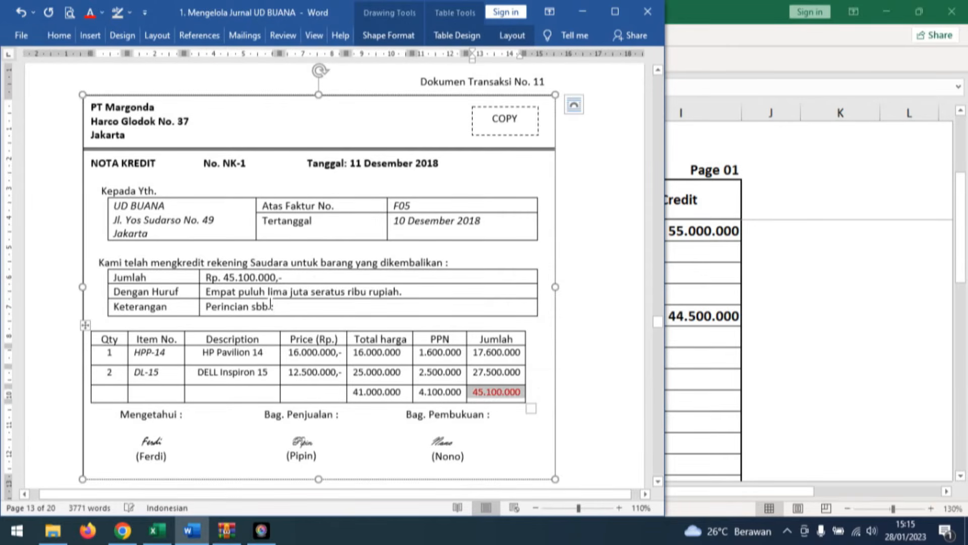
left_click_drag(212, 280, 112, 278)
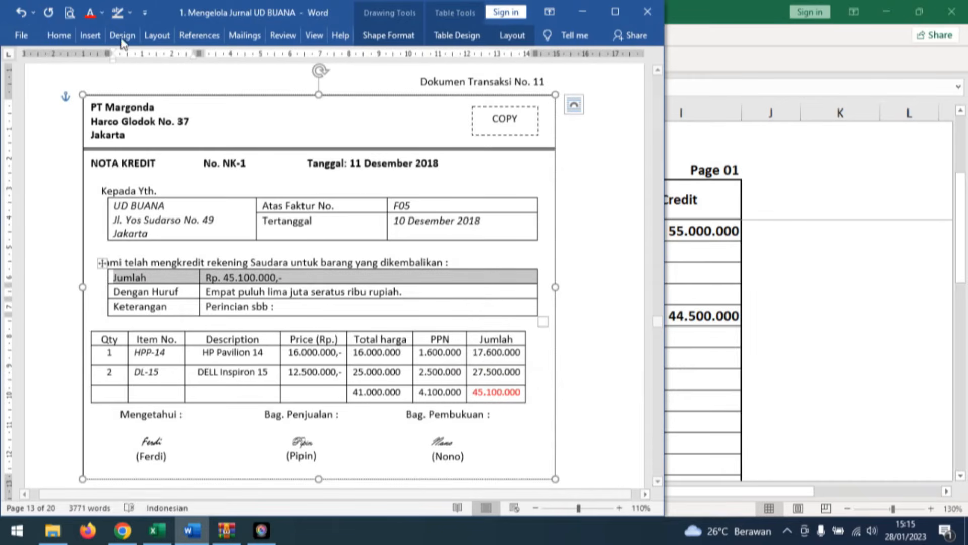
left_click(90, 12)
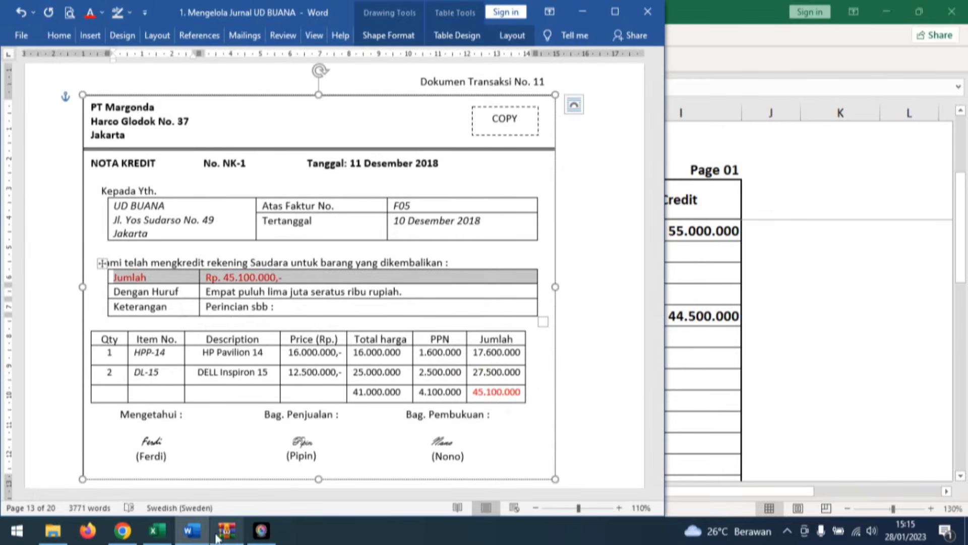
Return to Excel and reveal the 45.100.000 debit in row 19, with Merchandise Inventory and PPN Income in rows 20 and 21.
left_click(162, 531)
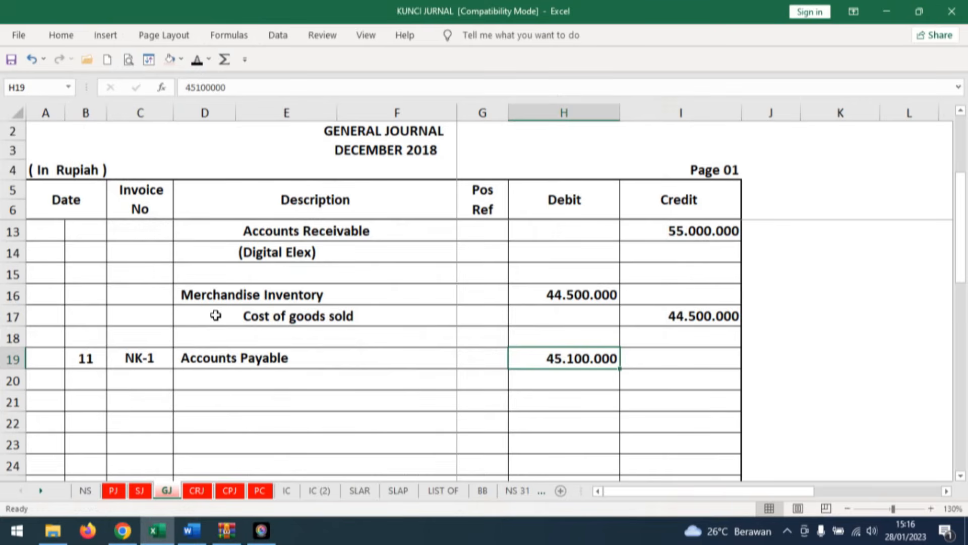
left_click(263, 379)
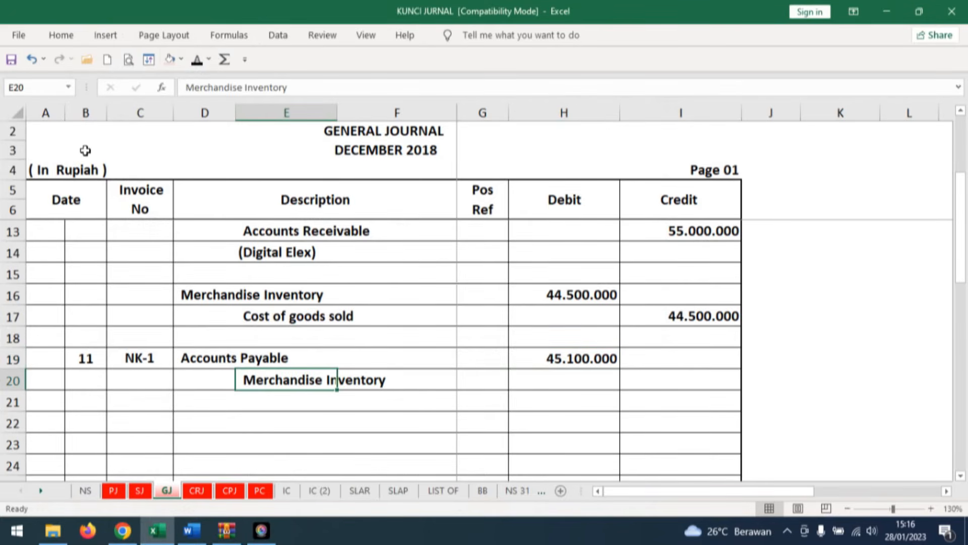
left_click(256, 405)
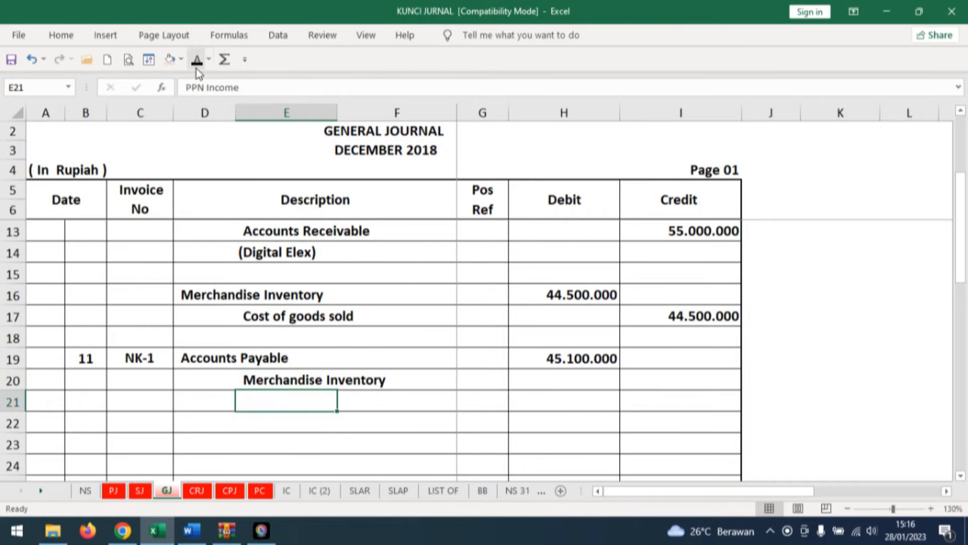
Switch to Word and colour NK-1's 41.000.000 goods total and 4.100.000 PPN total red.
left_click(187, 536)
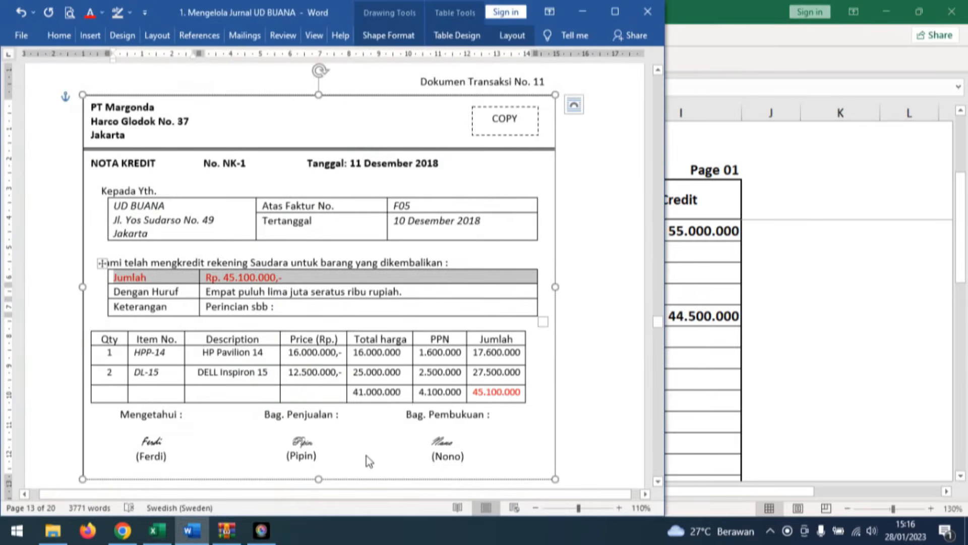
left_click(364, 391)
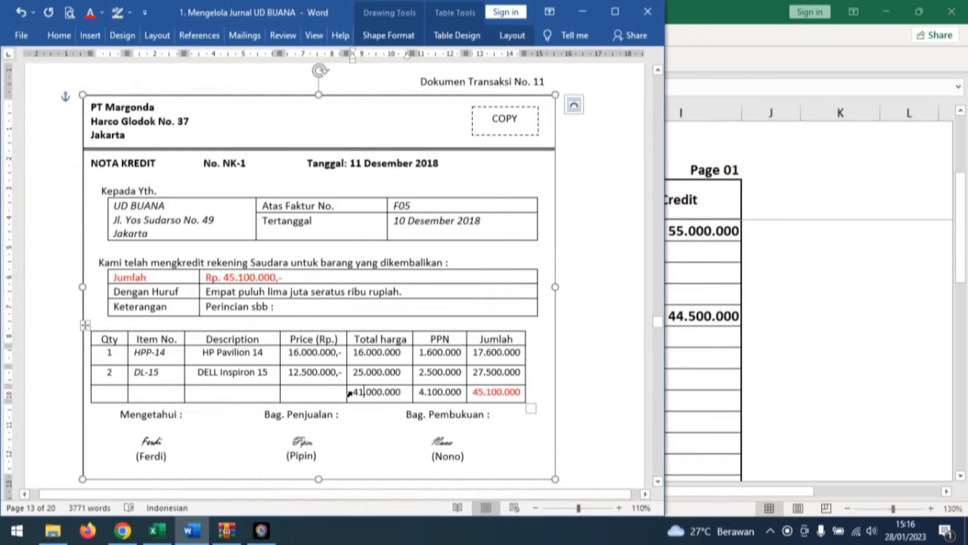
left_click(349, 393)
left_click(90, 12)
left_click(415, 398)
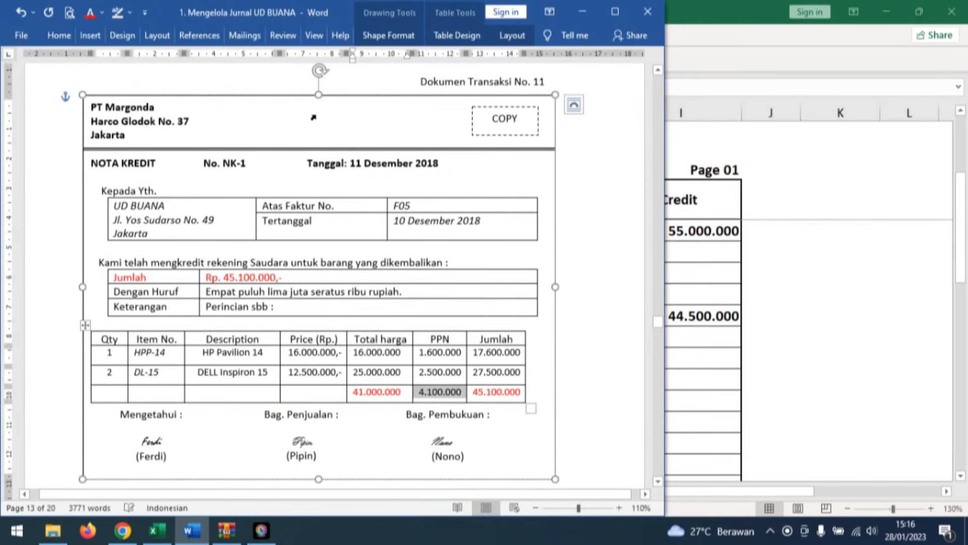
left_click(90, 12)
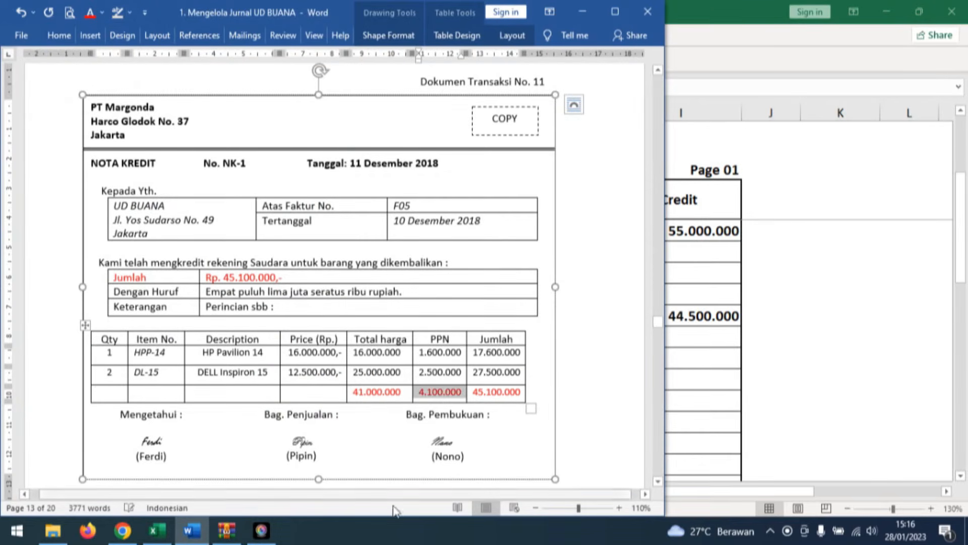
Back in Excel, reveal the 41.000.000 and 4.100.000 credits in I20:I21 and the (PT Margonda) note in row 22.
left_click(157, 530)
left_click_drag(705, 380, 701, 401)
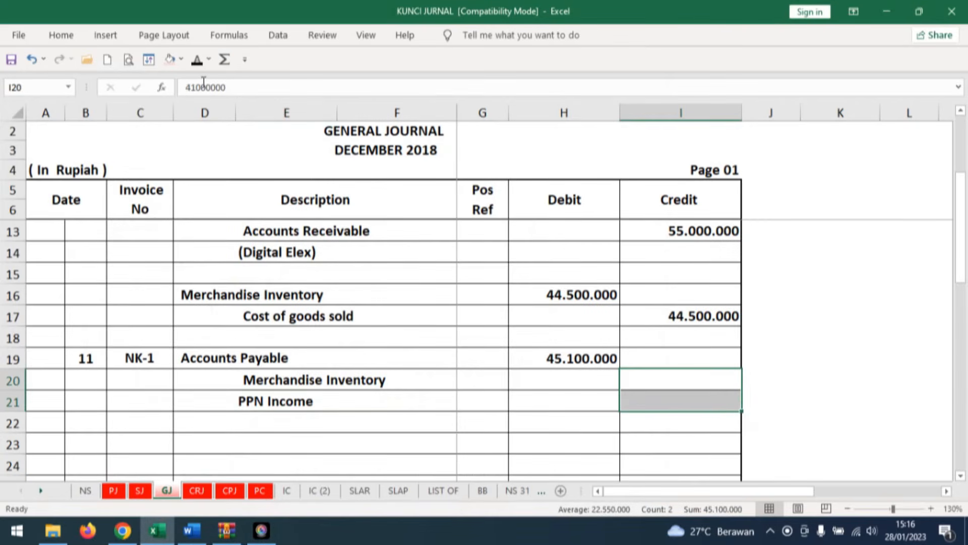
left_click(198, 62)
left_click(849, 387)
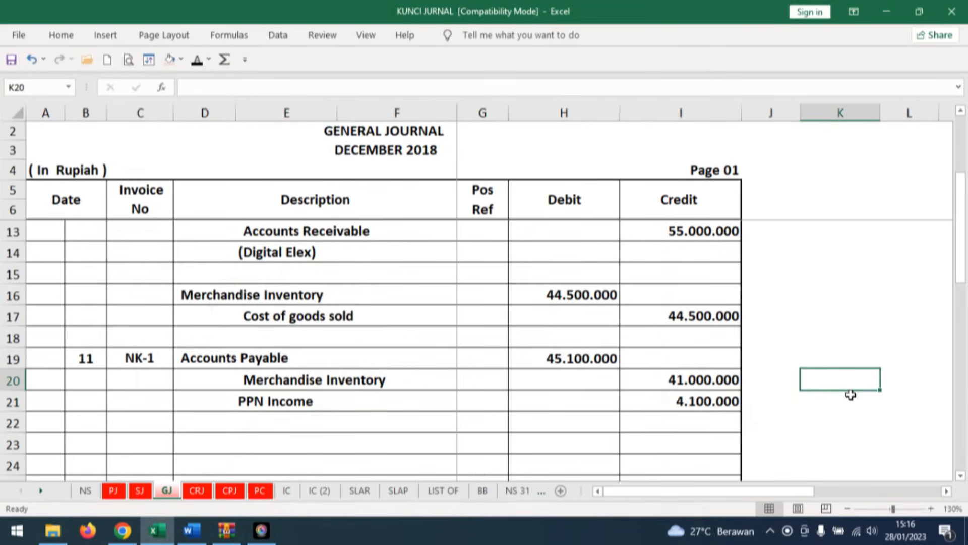
left_click(327, 422)
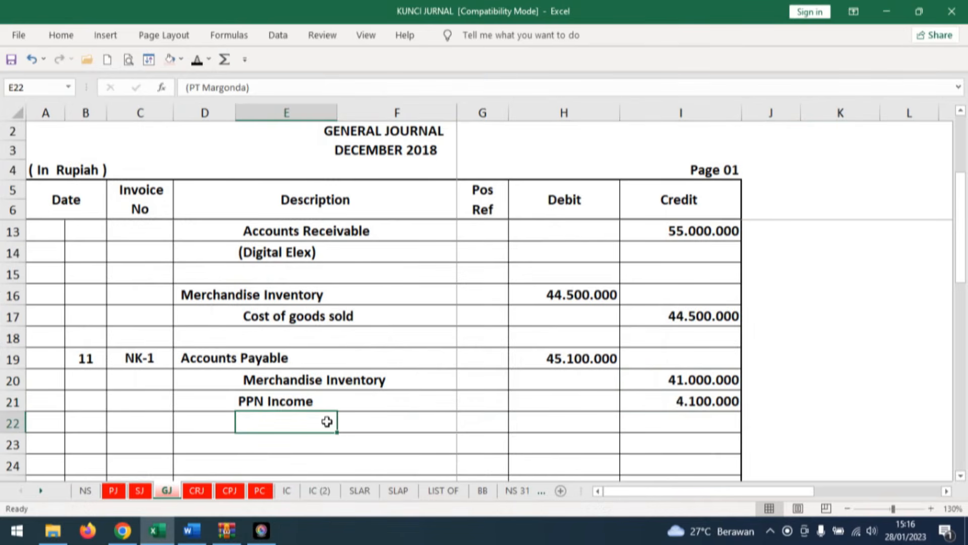
left_click(196, 62)
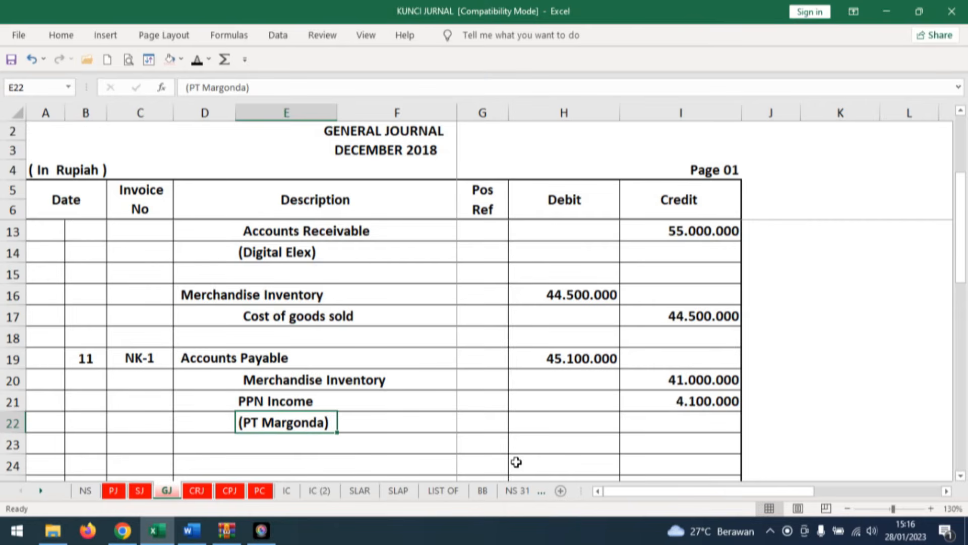
Open sheet SLAP and reveal day 11, description GJ and reference 1 in row 37 of PT MARGONDA's ledger card.
left_click(396, 491)
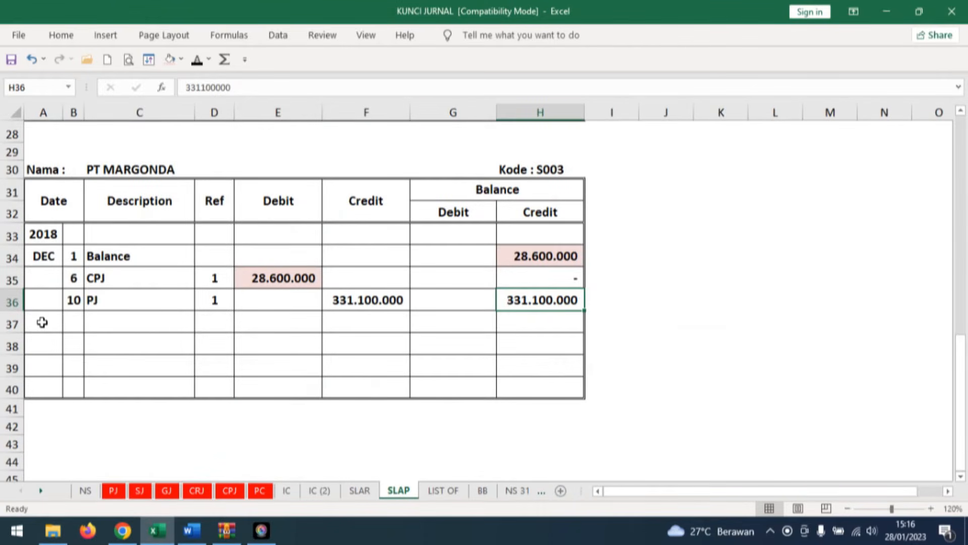
left_click(74, 322)
type("11")
key("ctrl+Return")
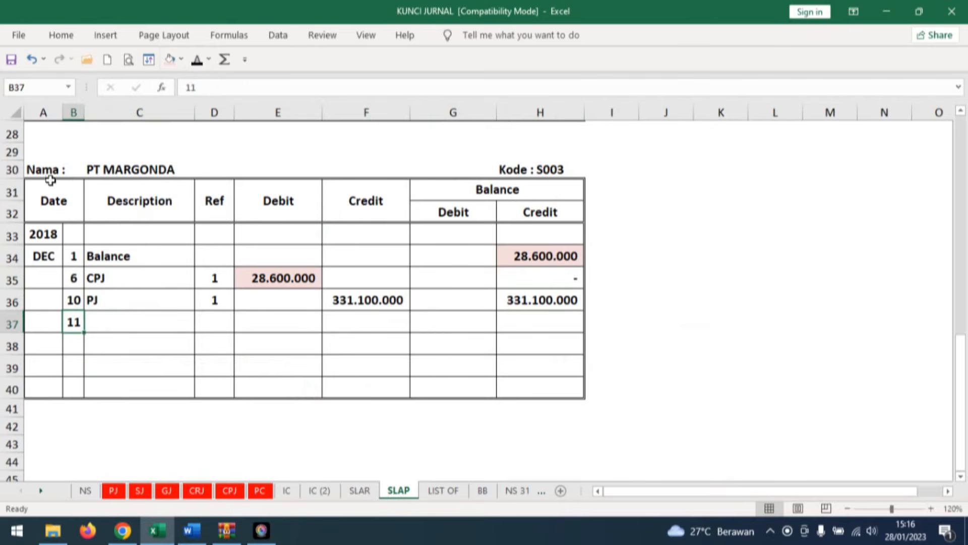
left_click(104, 319)
left_click(196, 61)
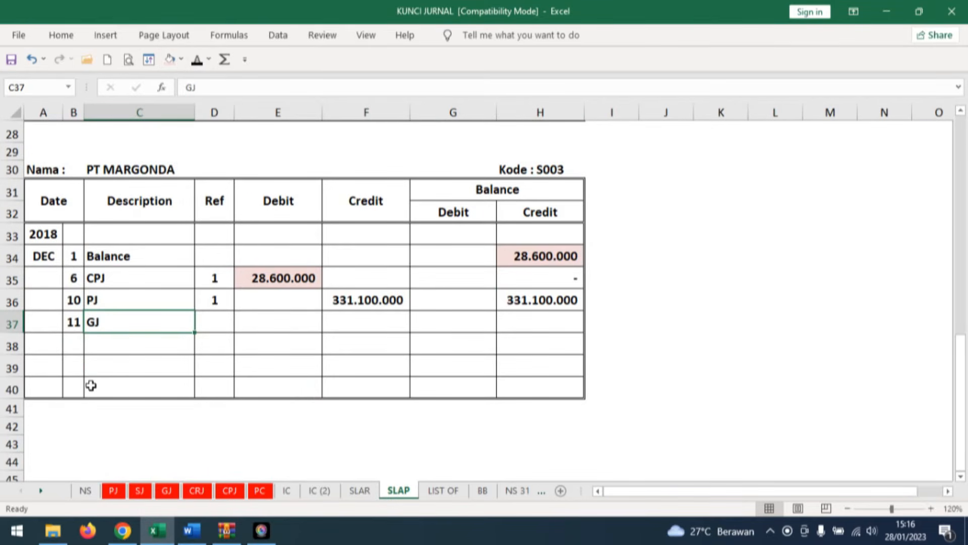
left_click(221, 316)
left_click(198, 60)
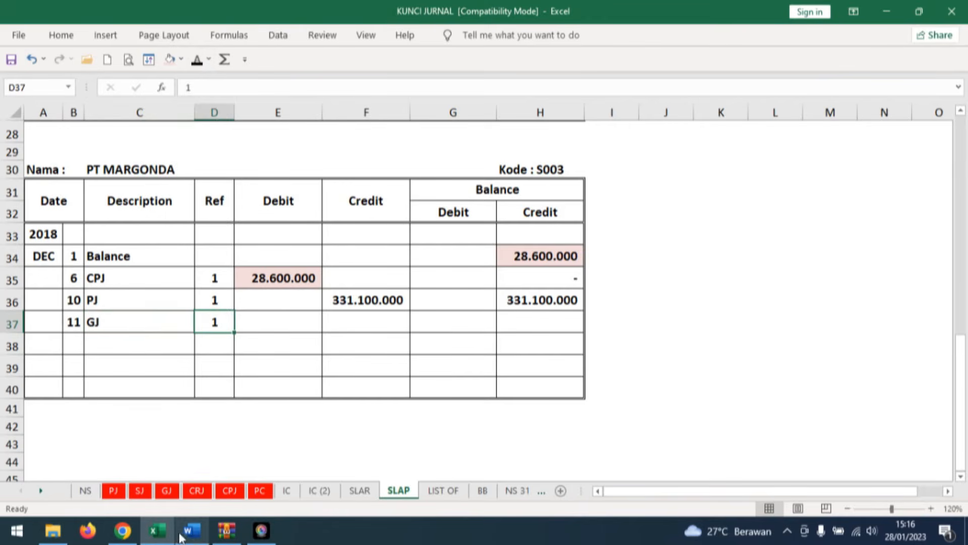
Check the NK-1 entry on sheet GJ, then reveal the 45.100.000 debit and 286.000.000 credit balance in PT MARGONDA's row 37.
left_click(174, 497)
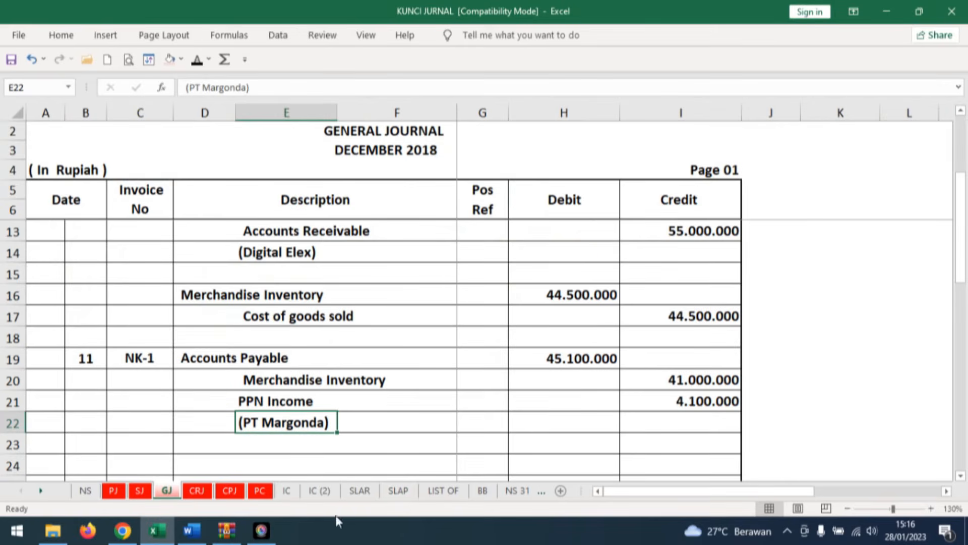
left_click(397, 491)
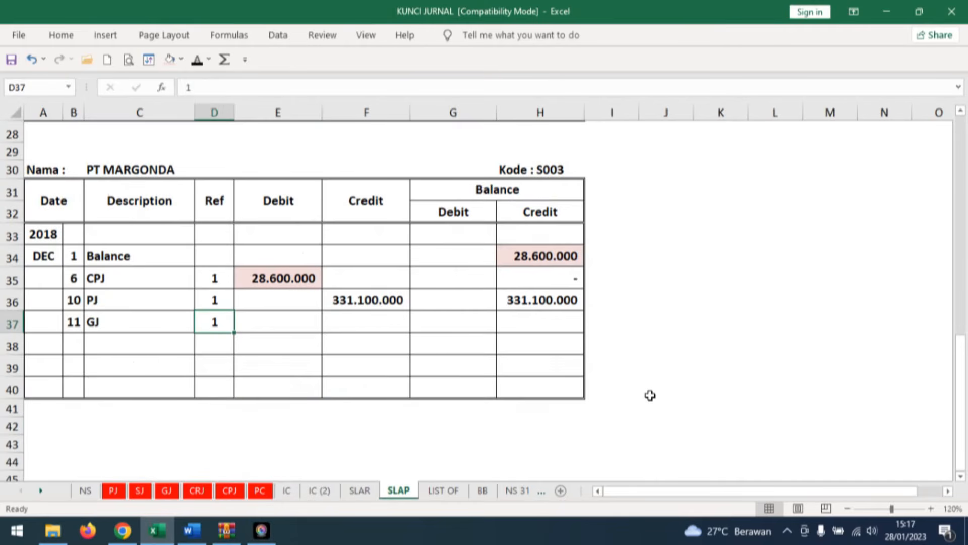
left_click(288, 327)
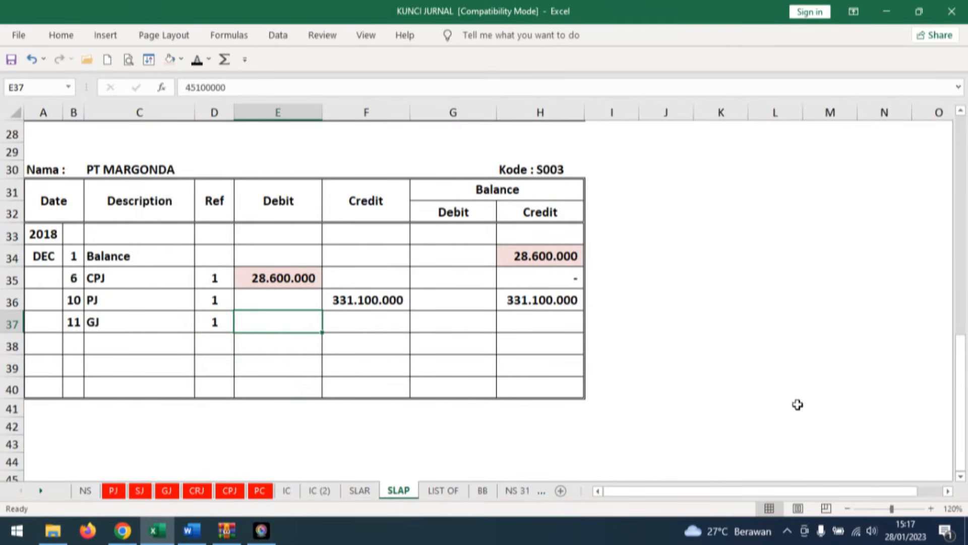
left_click(197, 59)
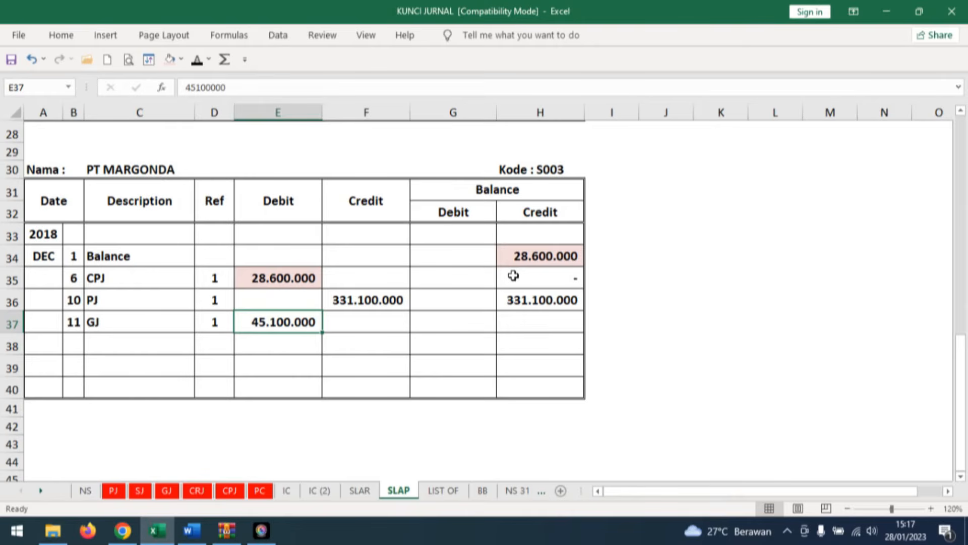
left_click(554, 313)
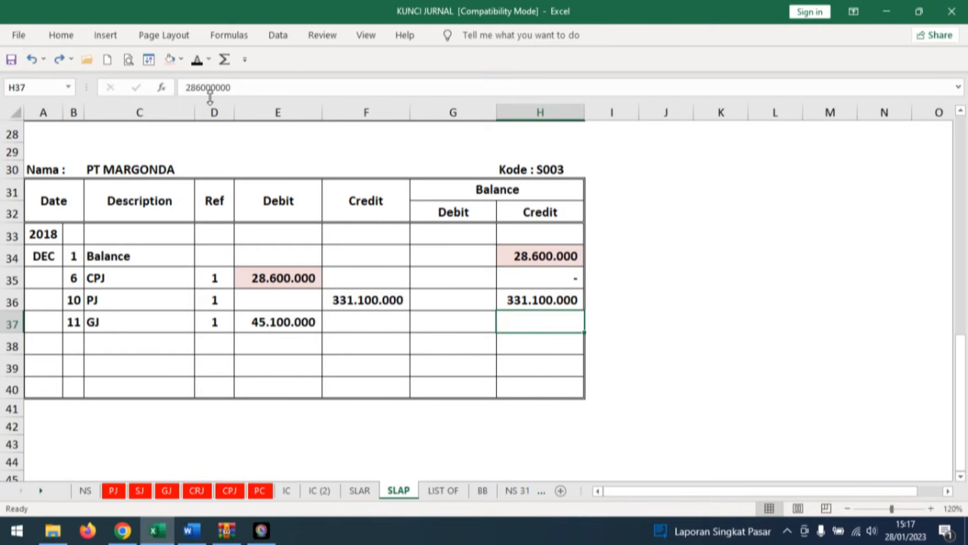
left_click(197, 61)
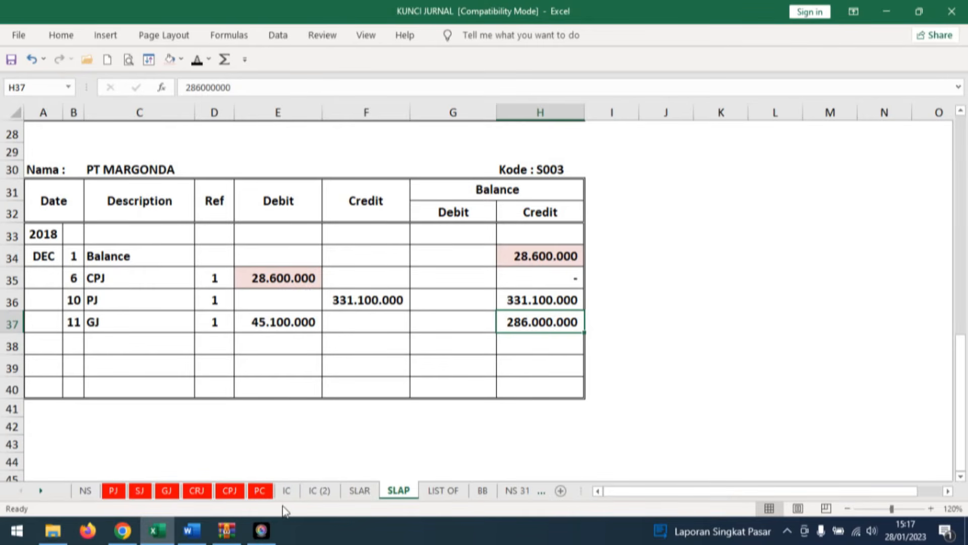
Check credit note NK-1 in Word, then in Excel's sheet IC reveal day 11 and Retur Pembelian in row 14 for HP Pavilion 14.
key("alt+Tab")
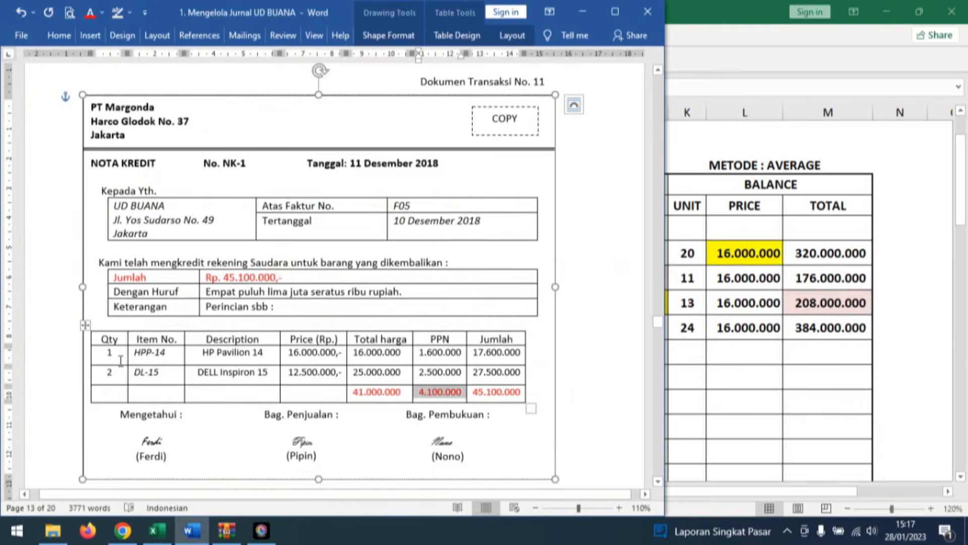
left_click(158, 530)
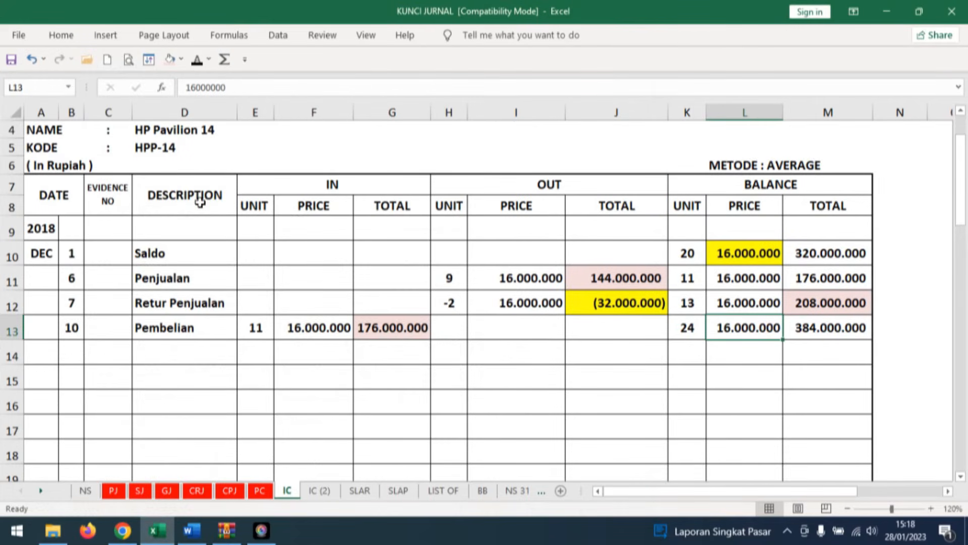
left_click(76, 348)
type("11")
left_click(188, 343)
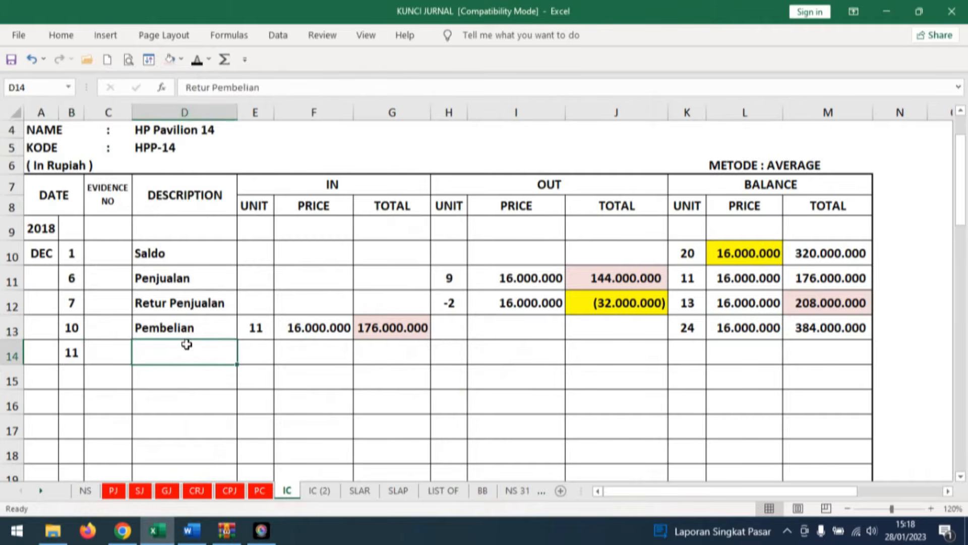
left_click(198, 61)
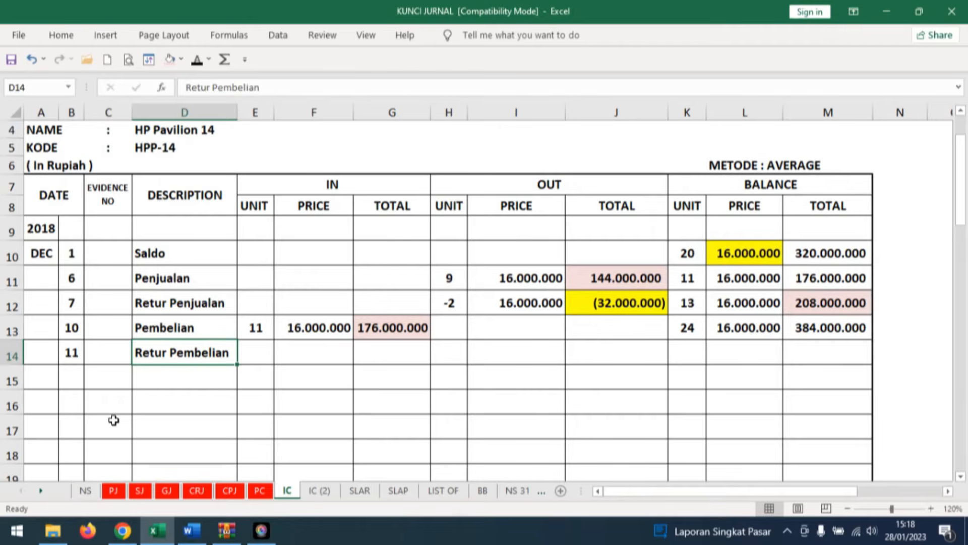
Reveal the IN entry in row 14 of the HP Pavilion 14 card: -1 unit, price 16.000.000 and total -16.000.000.
left_click(258, 349)
left_click(198, 61)
left_click(316, 328)
left_click(309, 352)
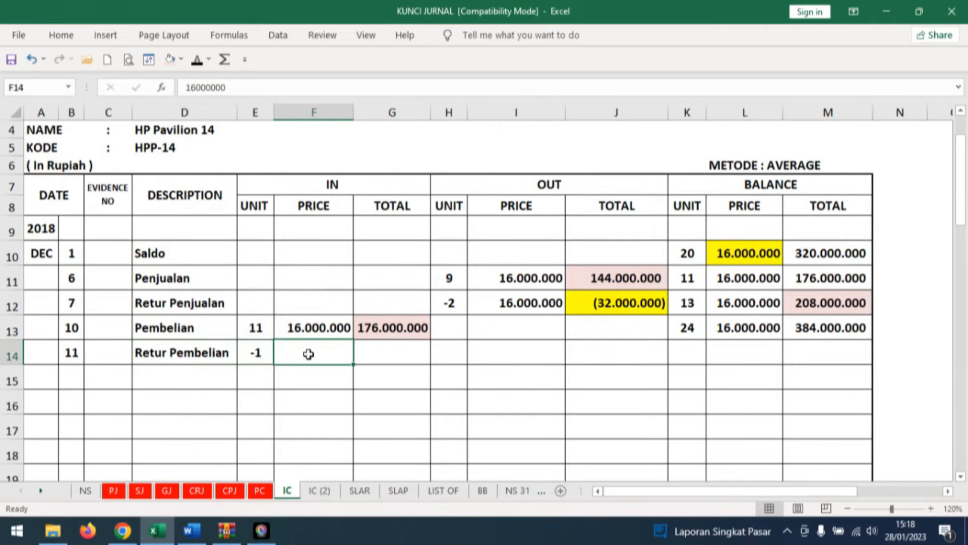
left_click(201, 62)
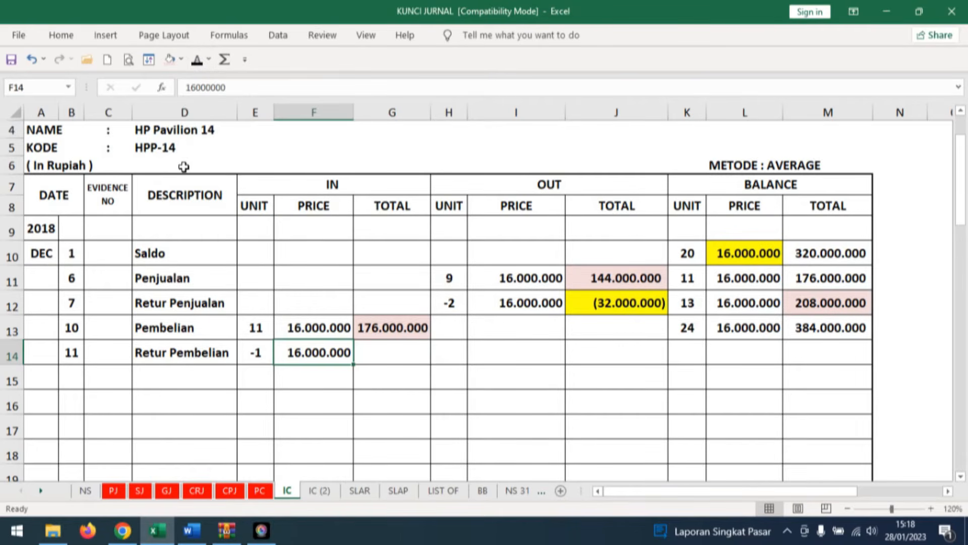
left_click(398, 353)
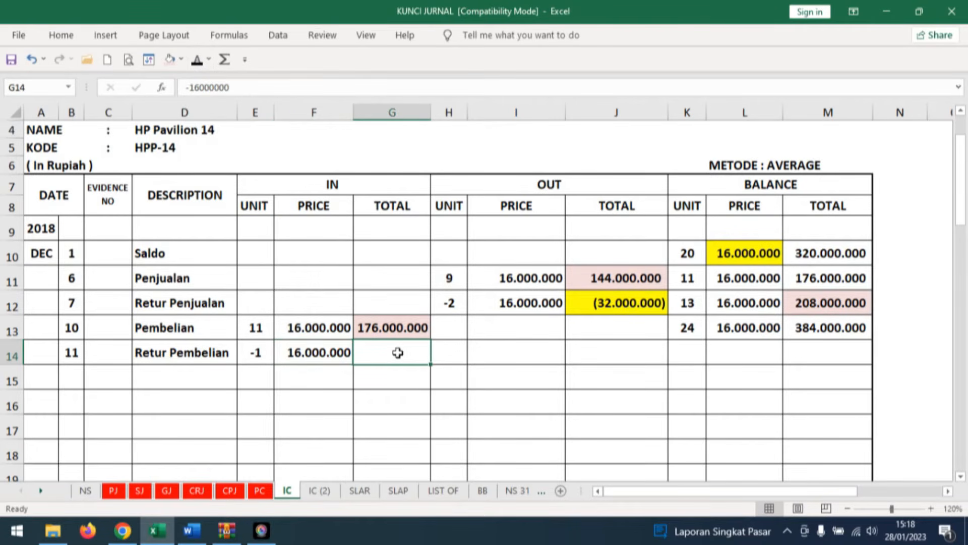
left_click(199, 60)
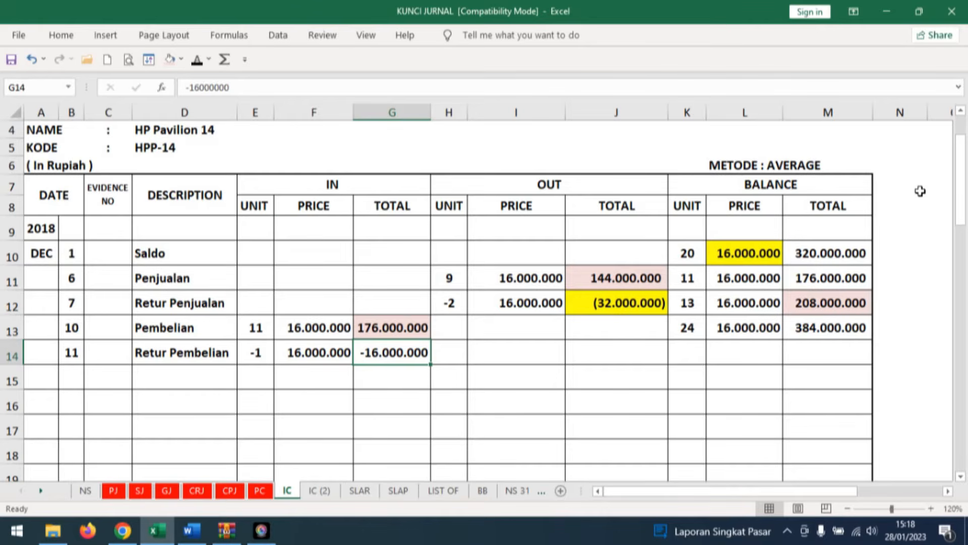
Fill row 14's balance on the HP Pavilion 14 card with 23 units, total 368.000.000 and price 16.000.000.
left_click(704, 352)
type("23")
key("ctrl+Return")
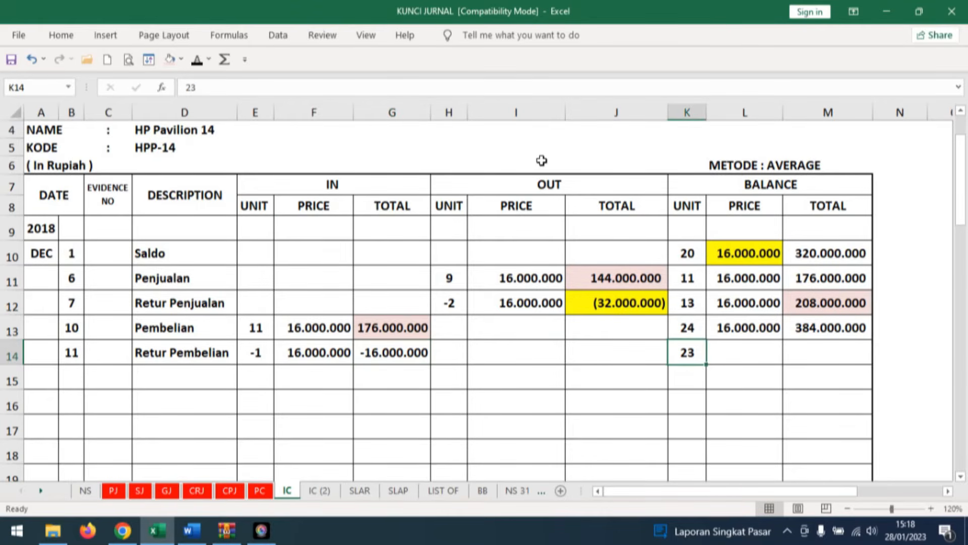
left_click(750, 350)
left_click(406, 353)
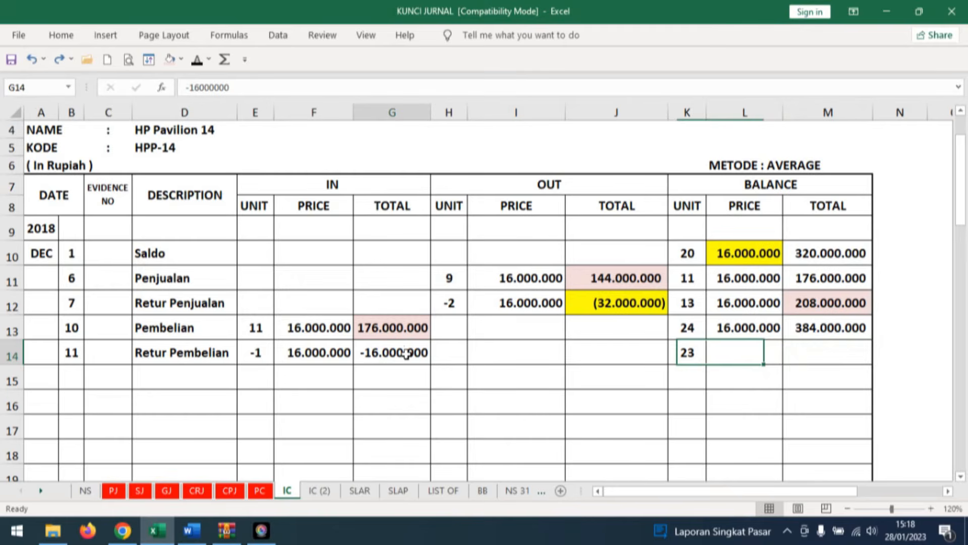
left_click(827, 352)
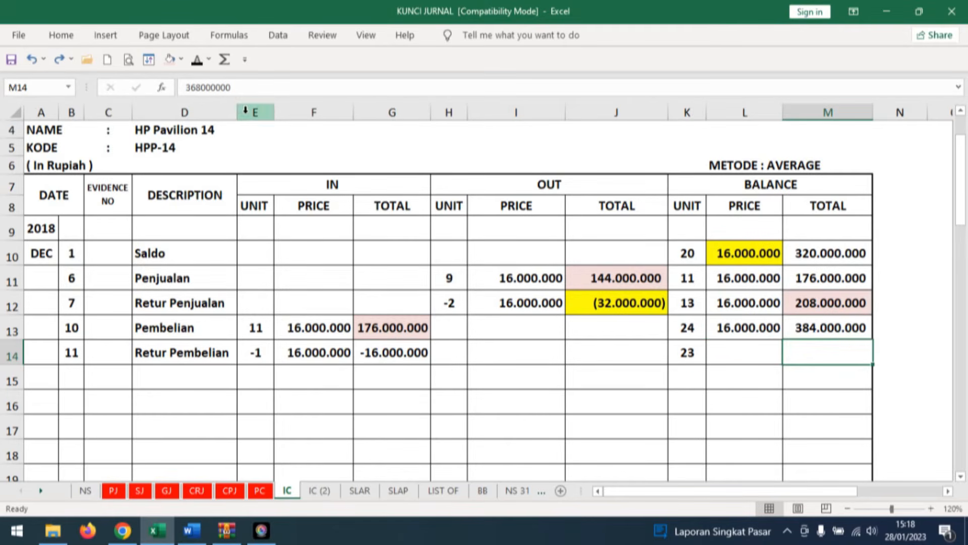
left_click(202, 61)
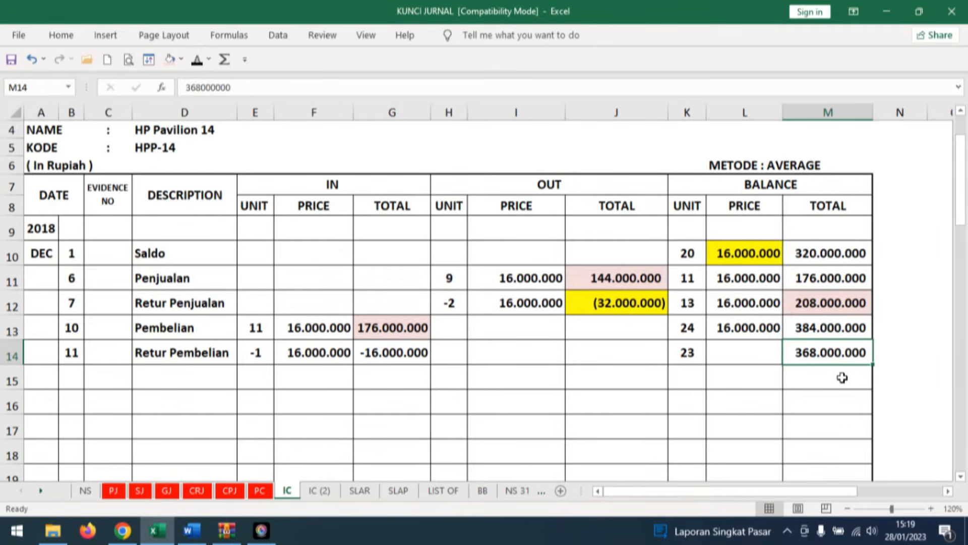
left_click(738, 352)
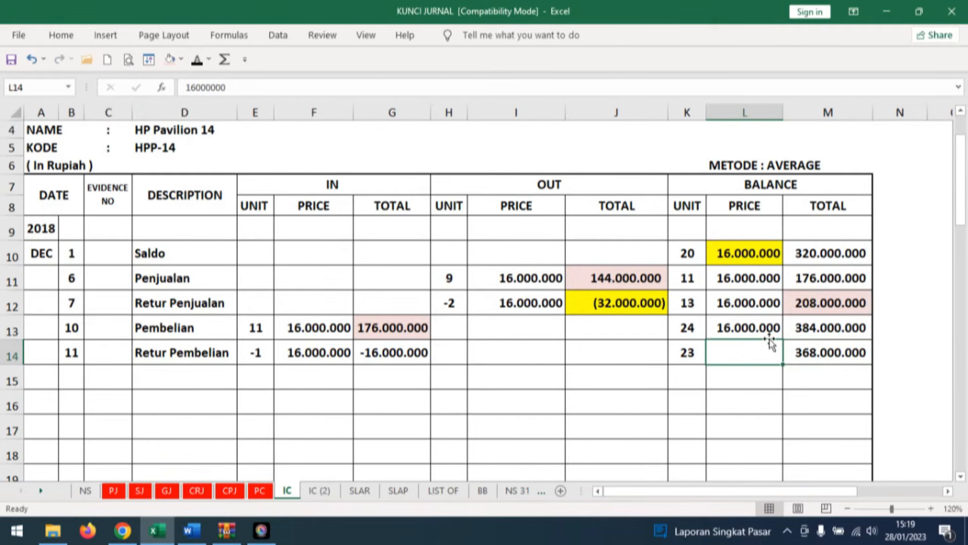
left_click(197, 59)
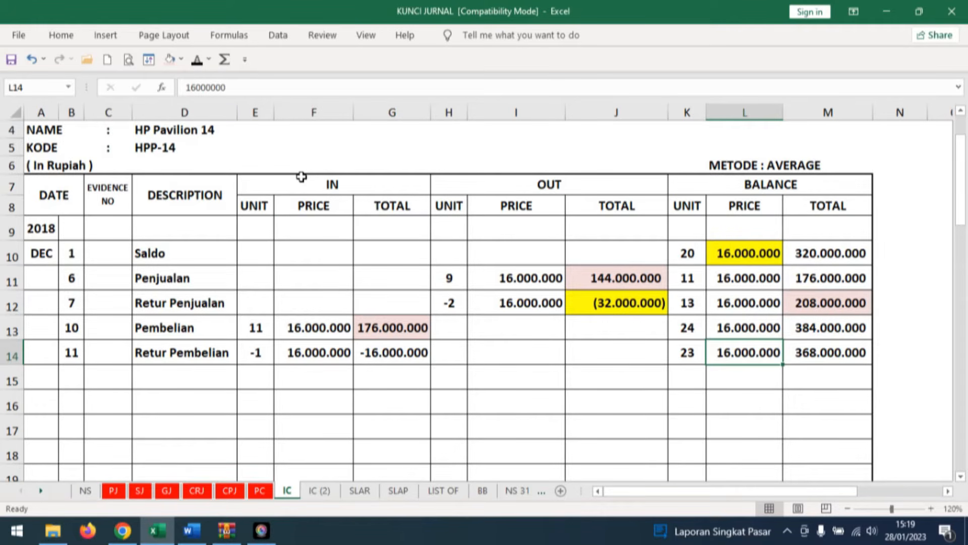
Open sheet IC (2) and reveal day 11, Retur Pembelian and -2 IN units in row 14 of the DELL Inspiron 15 card.
left_click(313, 490)
left_click(190, 395)
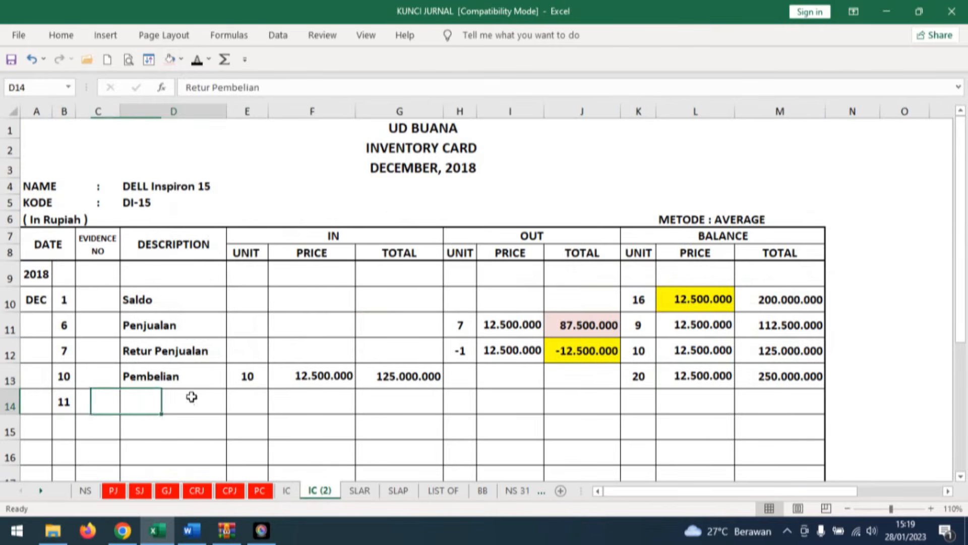
left_click(196, 59)
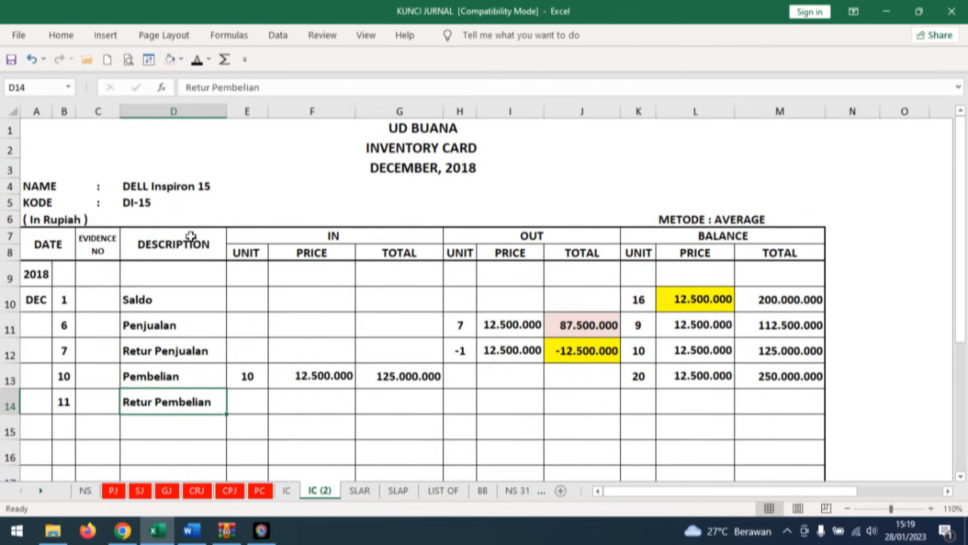
left_click(253, 398)
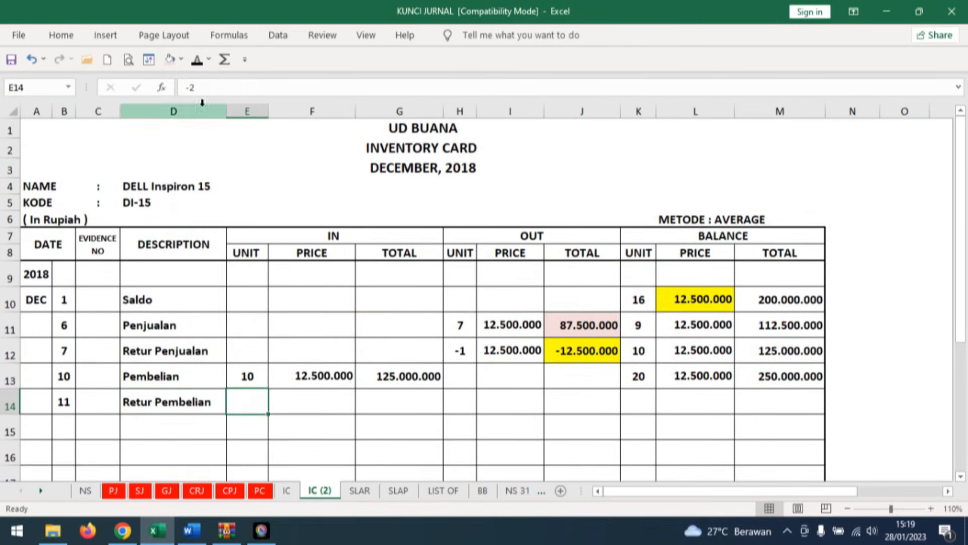
left_click(198, 59)
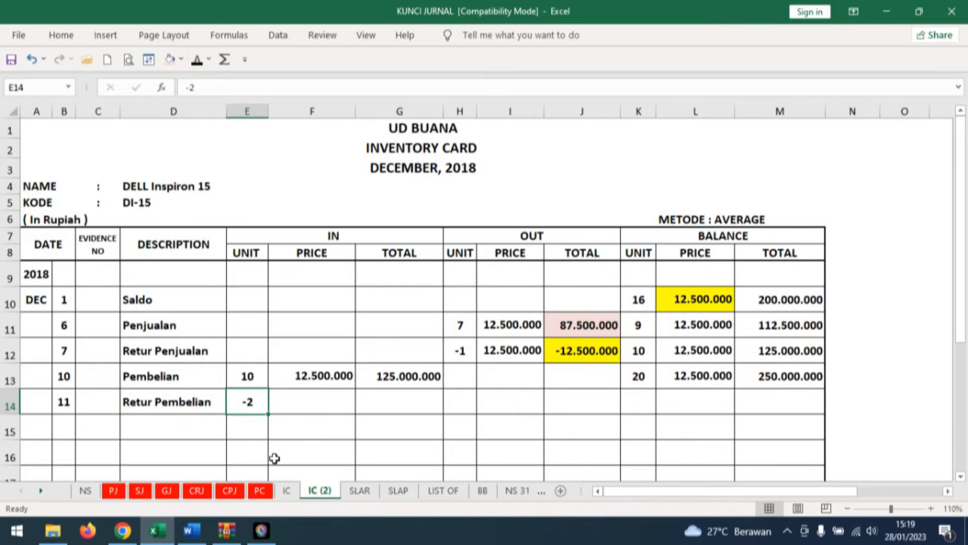
Reveal the IN price 12.500.000 and total -25.000.000 in row 14 of the DELL Inspiron 15 card.
left_click(321, 378)
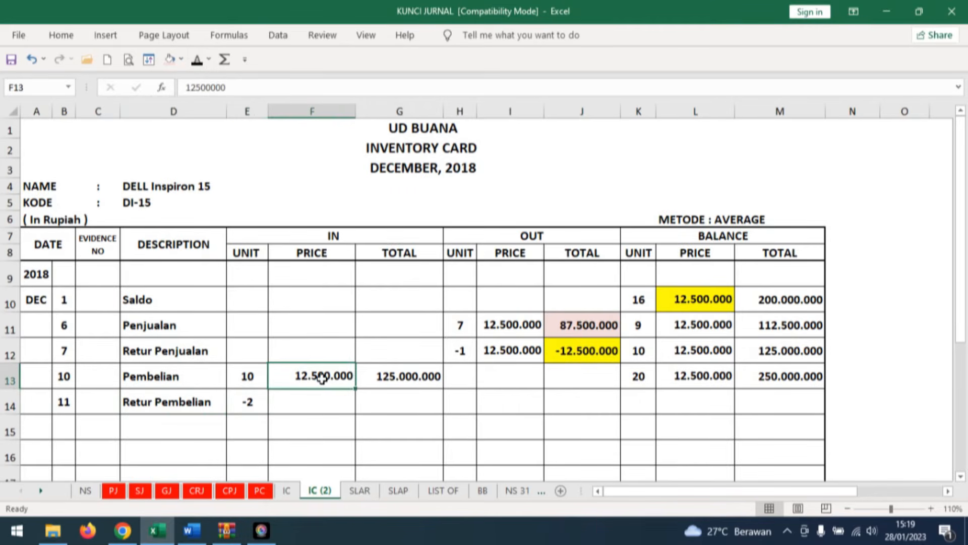
left_click(319, 402)
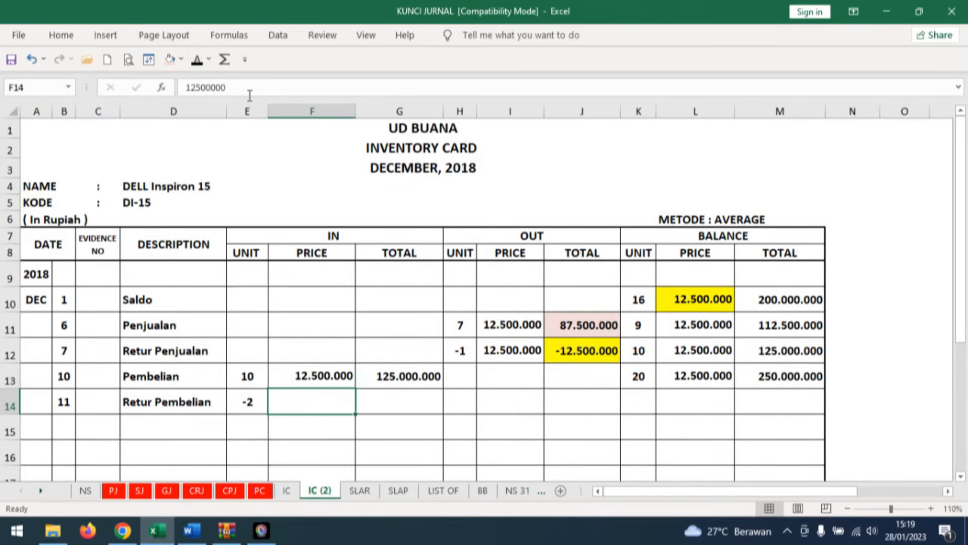
left_click(197, 60)
left_click(417, 396)
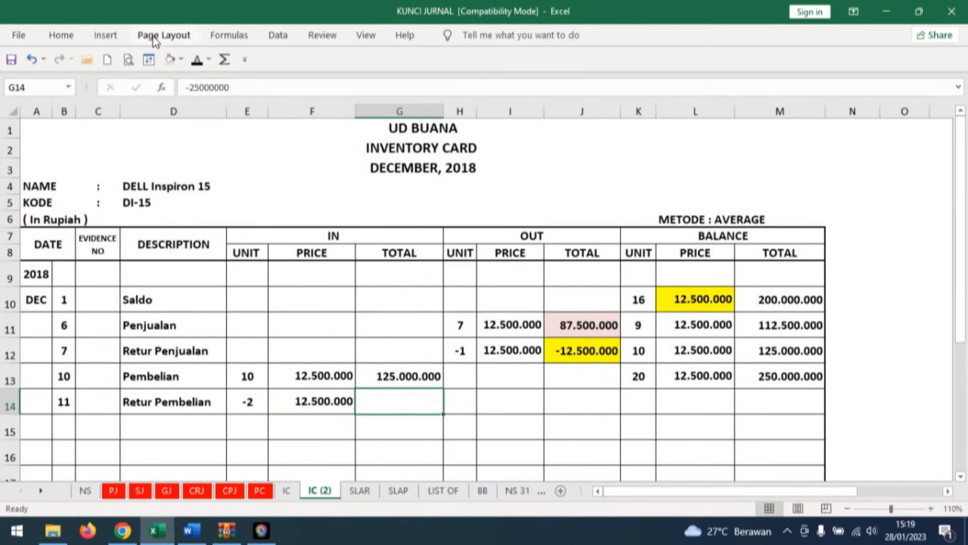
left_click(197, 59)
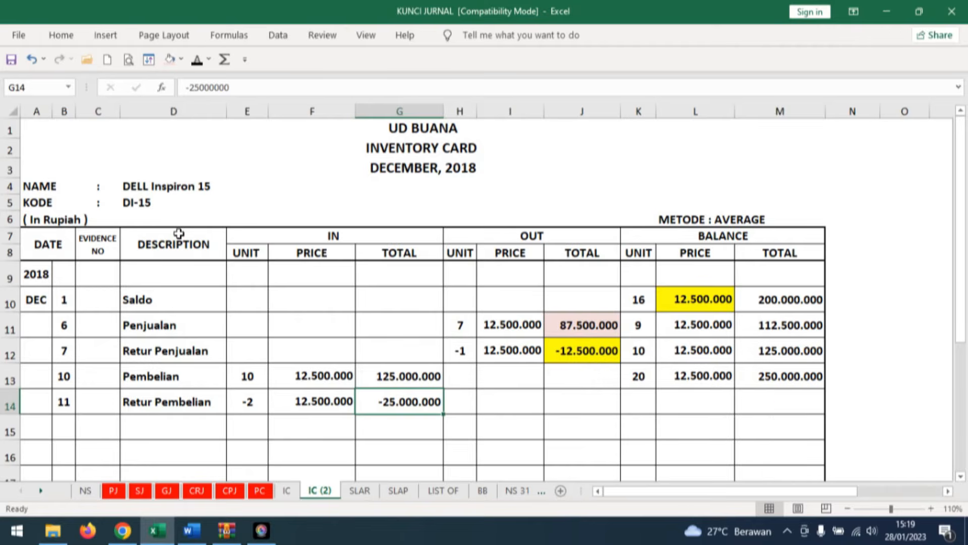
Reveal row 14's balance on the DELL Inspiron 15 card: 18 units, total 225.000.000 and price 12.500.000.
left_click(775, 400)
left_click(646, 397)
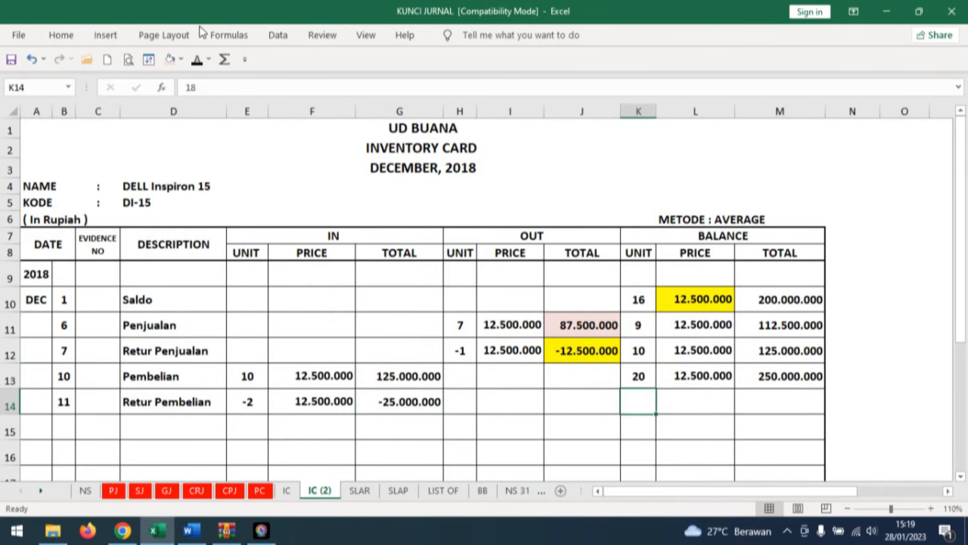
left_click(204, 61)
left_click(771, 392)
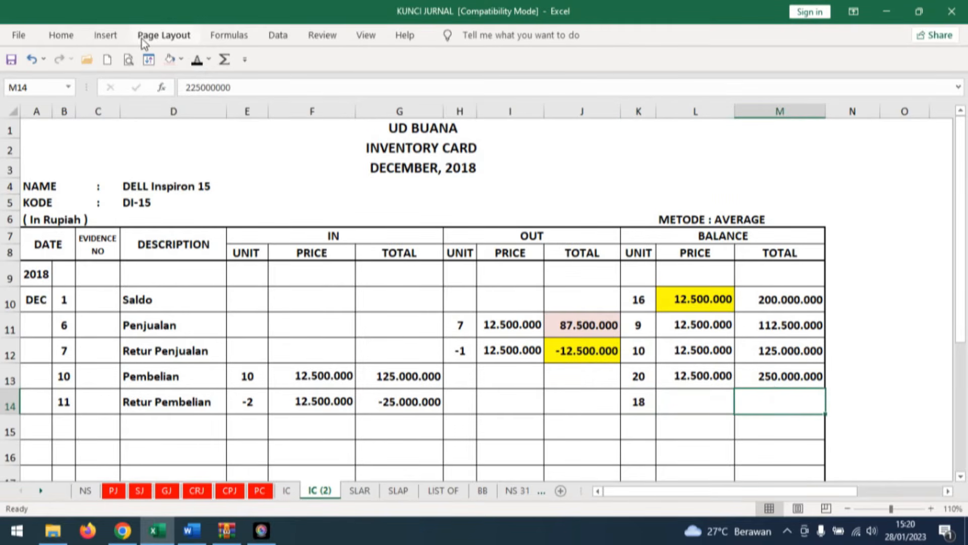
left_click(197, 60)
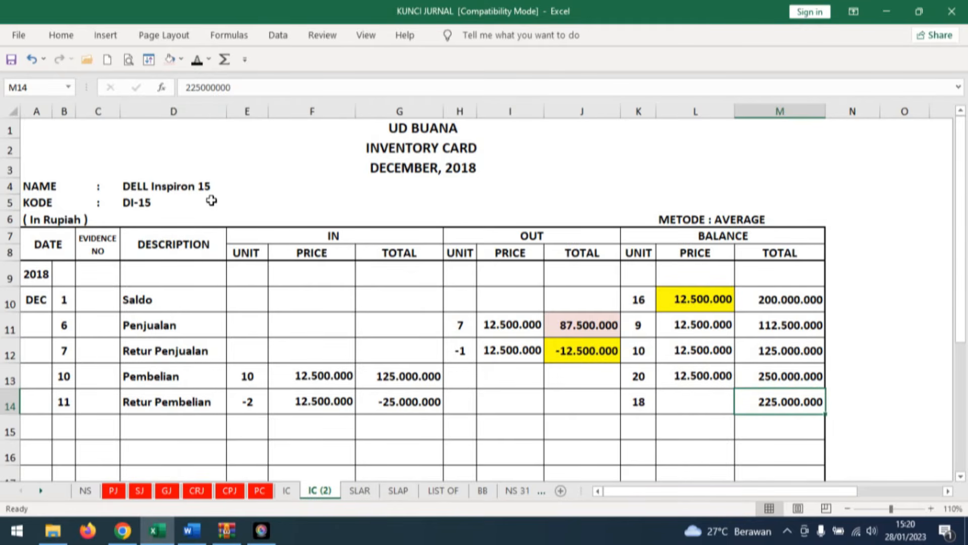
left_click(699, 400)
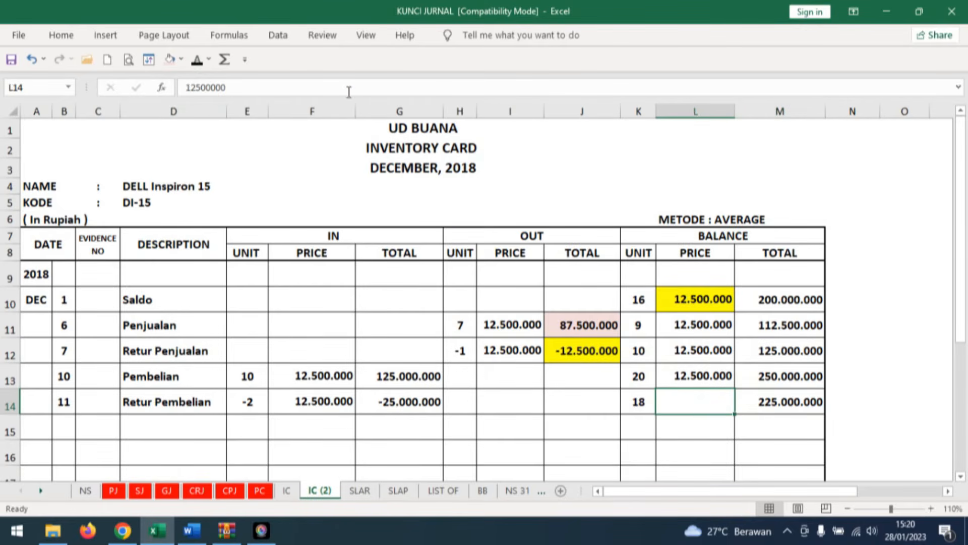
left_click(197, 60)
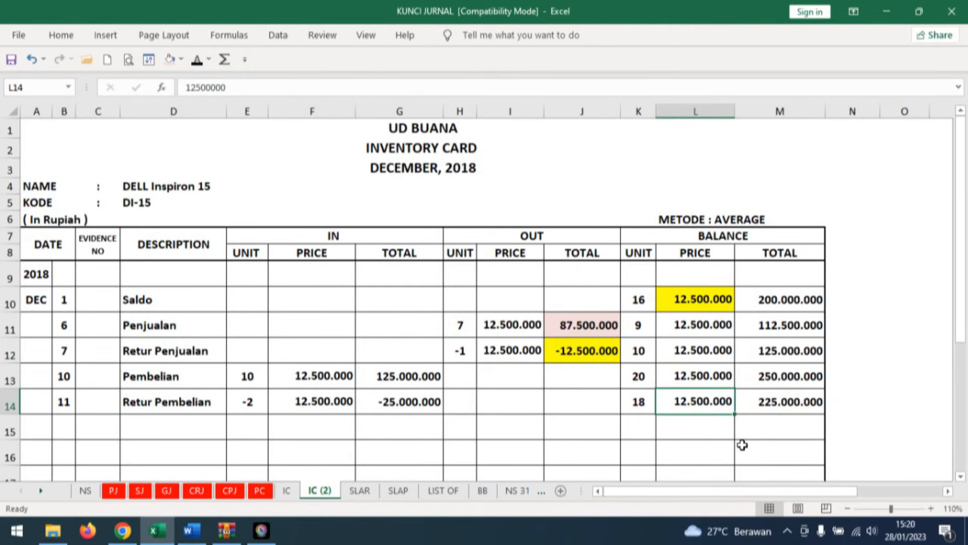
Switch to Word and examine cash receipt voucher BKM12-3 from Digital Elex in Dokumen Transaksi No. 12.
left_click(192, 531)
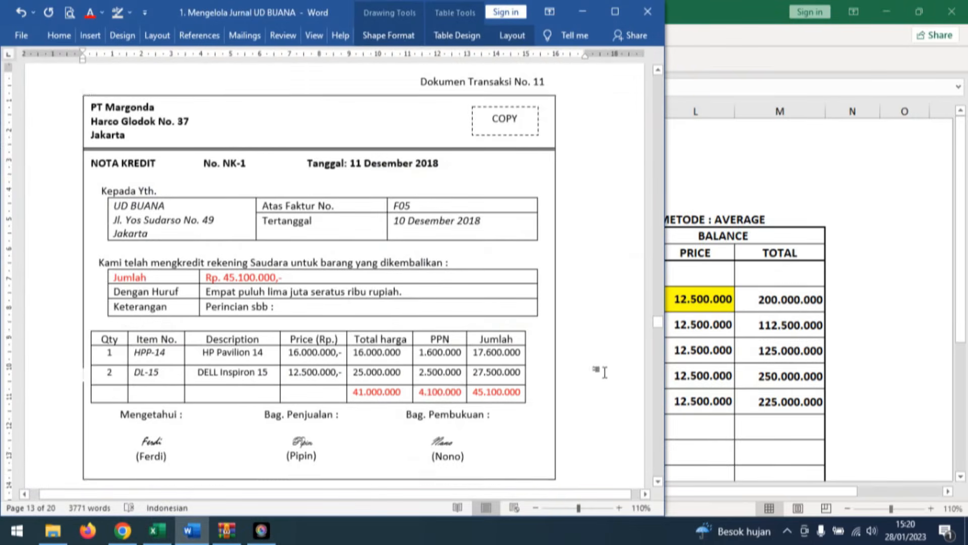
left_click(605, 368)
scroll(606, 374, "down", 6)
scroll(606, 377, "down", 2)
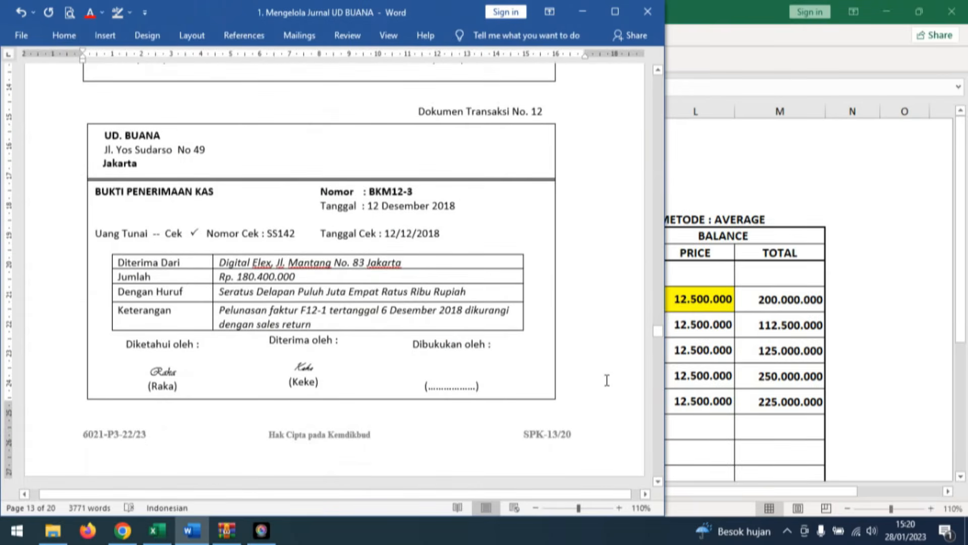
left_click(331, 300)
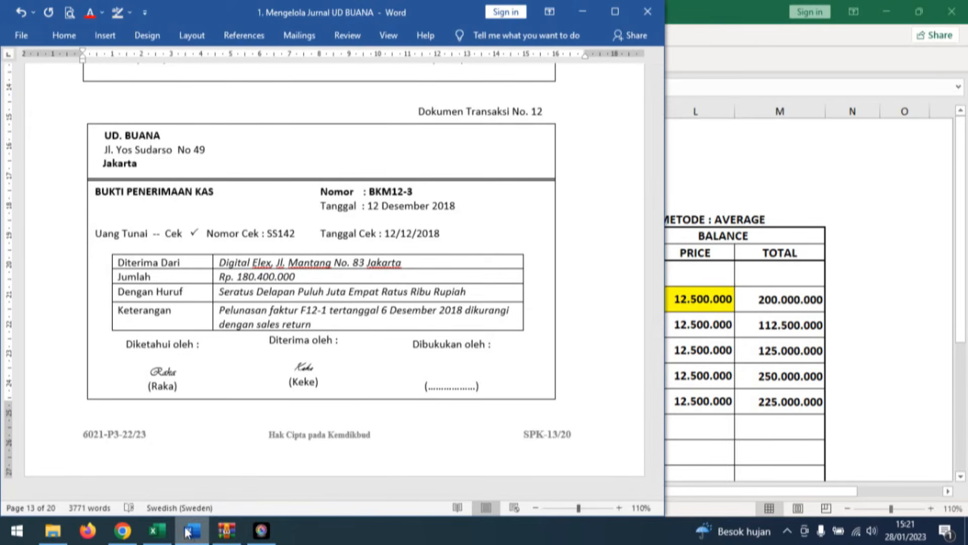
Back in Excel, open sheet CRJ and reveal day 12 and evidence number BKM12-2 in row 11 of the cash receipt journal.
left_click(157, 531)
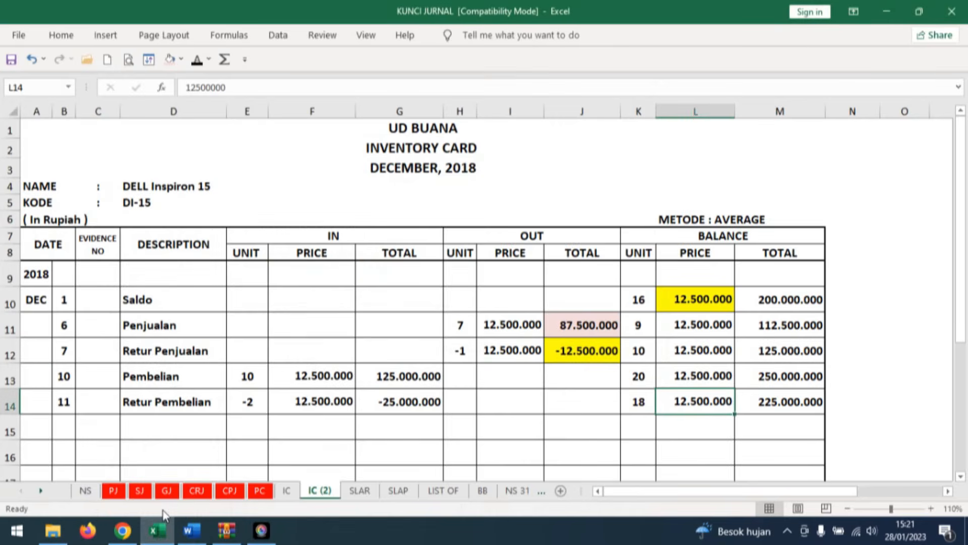
left_click(197, 490)
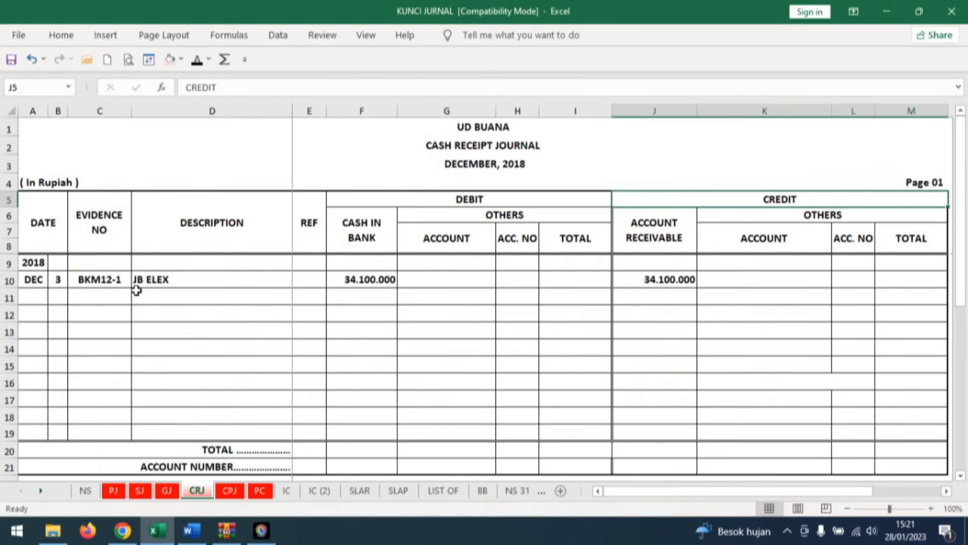
left_click(60, 296)
left_click(198, 59)
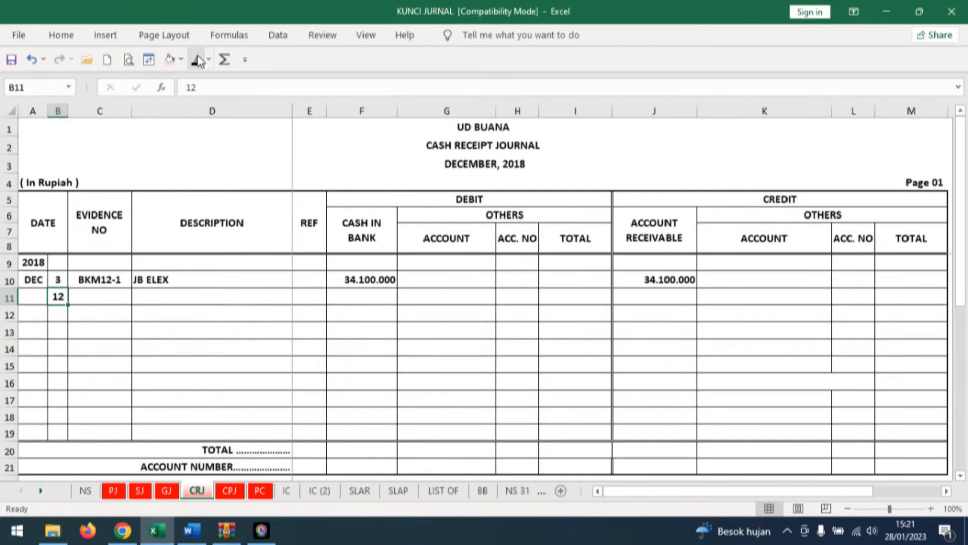
left_click(98, 296)
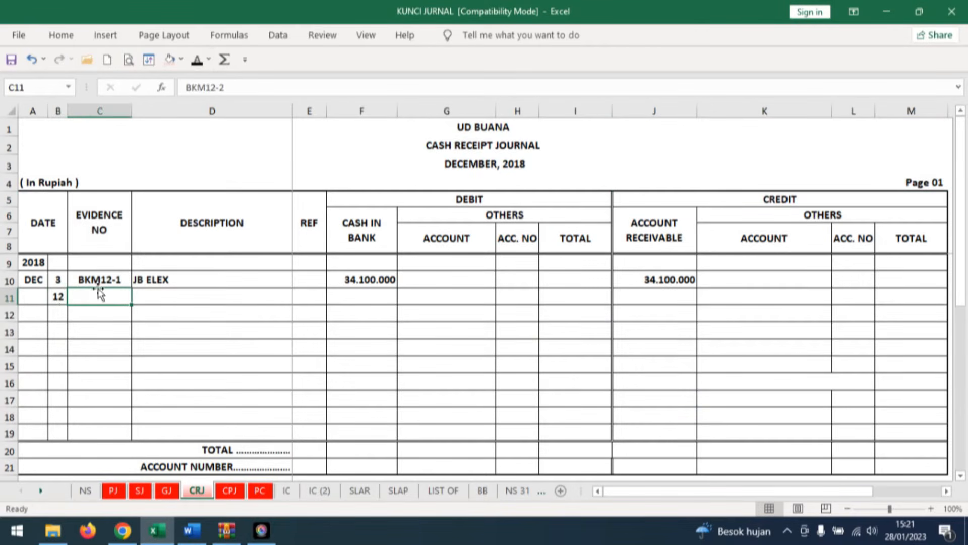
left_click(196, 59)
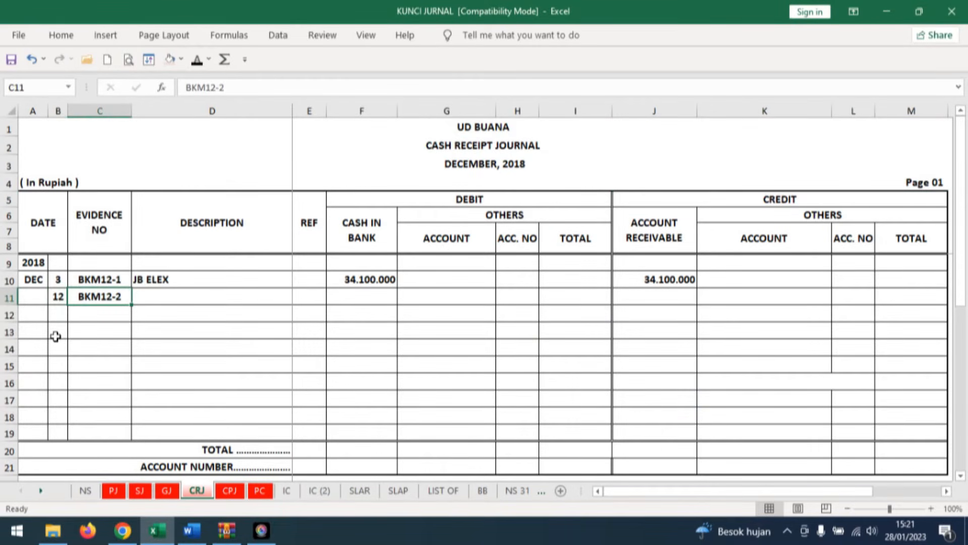
Reveal description DIGITAL ELEX, cash in bank 180.400.000 and account receivable 180.400.000 in row 11 of the cash receipt journal.
left_click(162, 297)
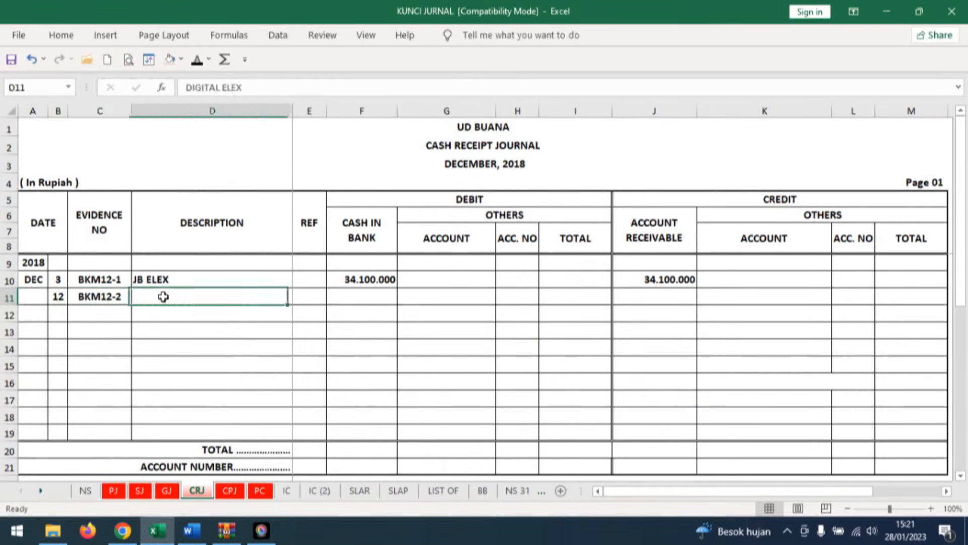
left_click(198, 59)
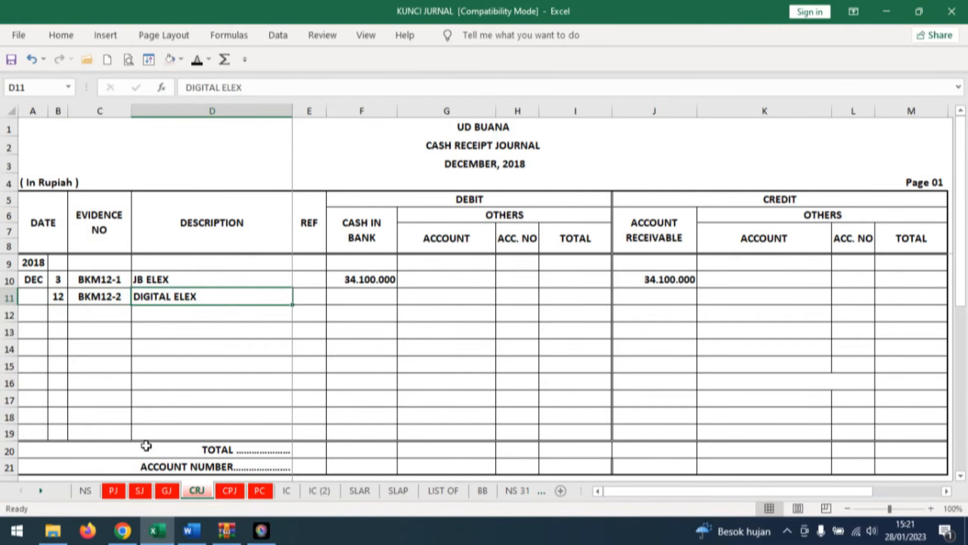
left_click(372, 295)
left_click(196, 59)
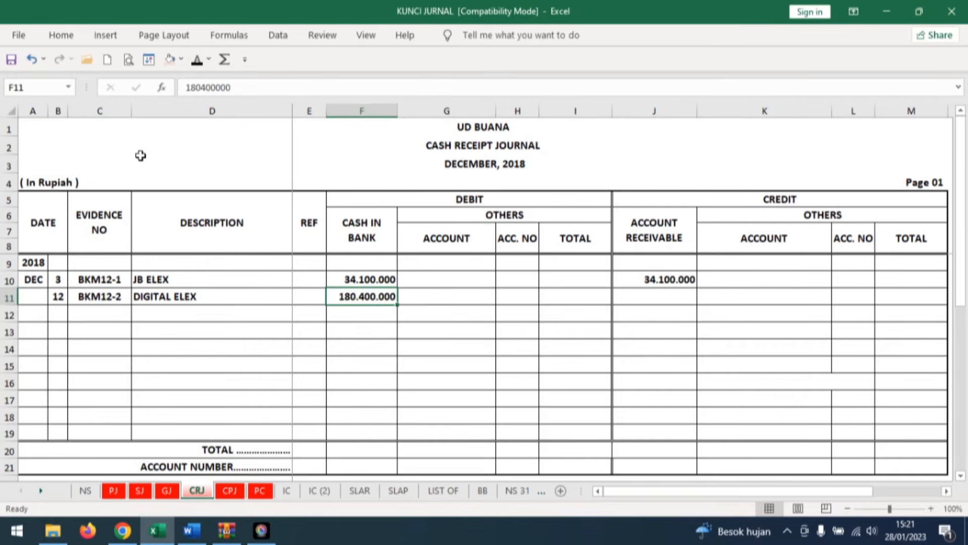
left_click(679, 298)
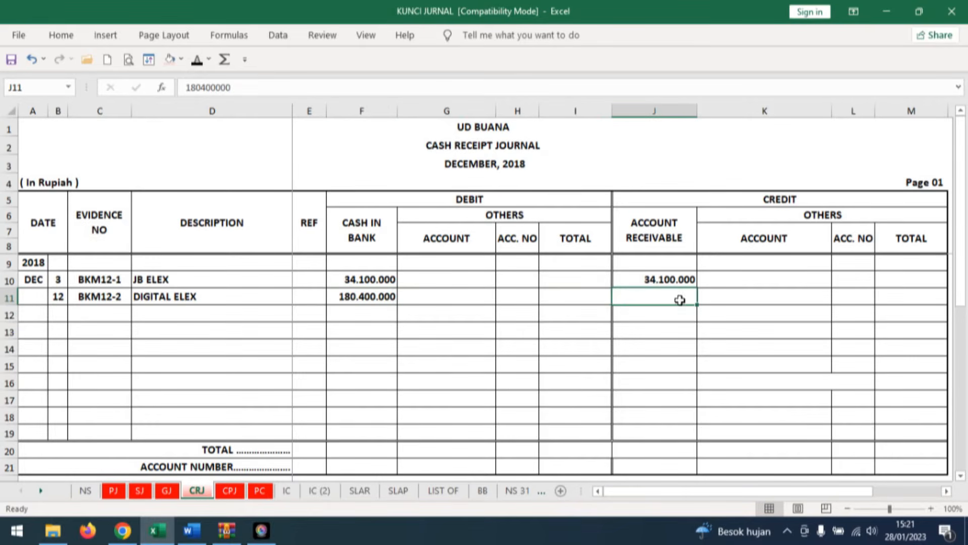
left_click(198, 61)
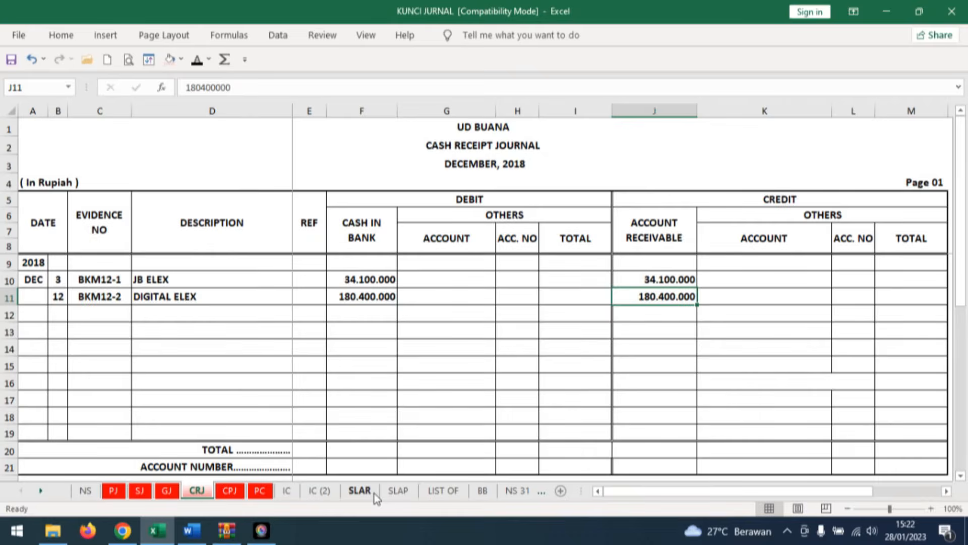
Open sheet SLAR and reveal day 12, description CRJ and ref 1 in row 22 of the DIGITAL ELEX card.
left_click(360, 491)
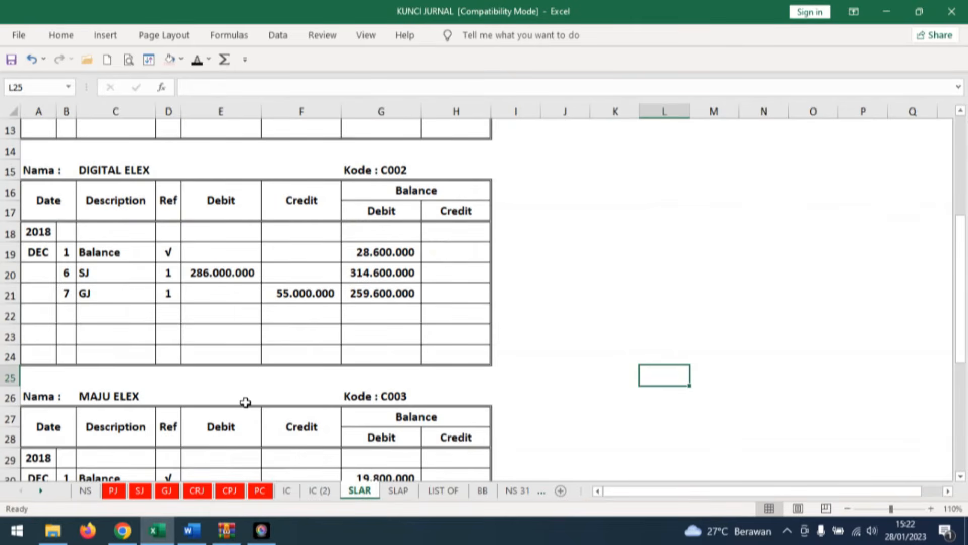
left_click(66, 313)
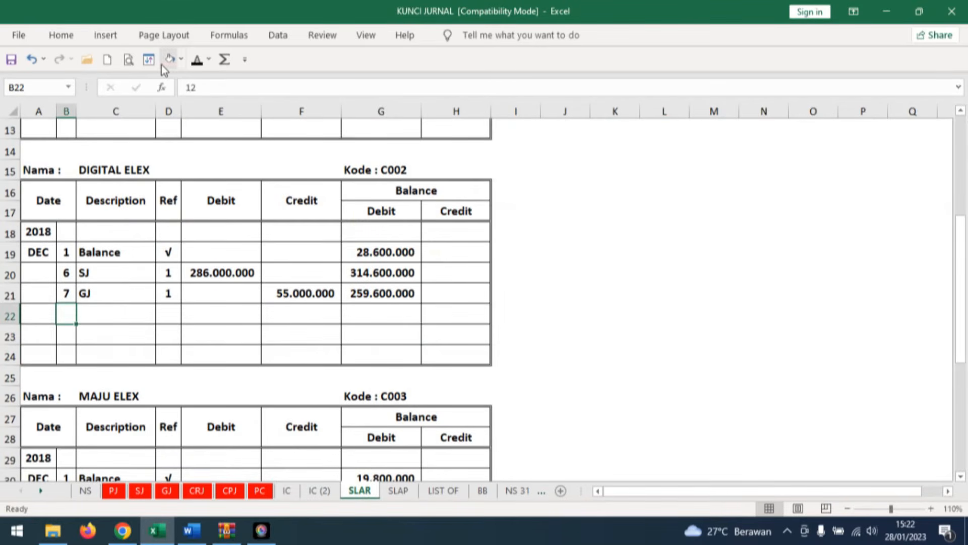
left_click(196, 59)
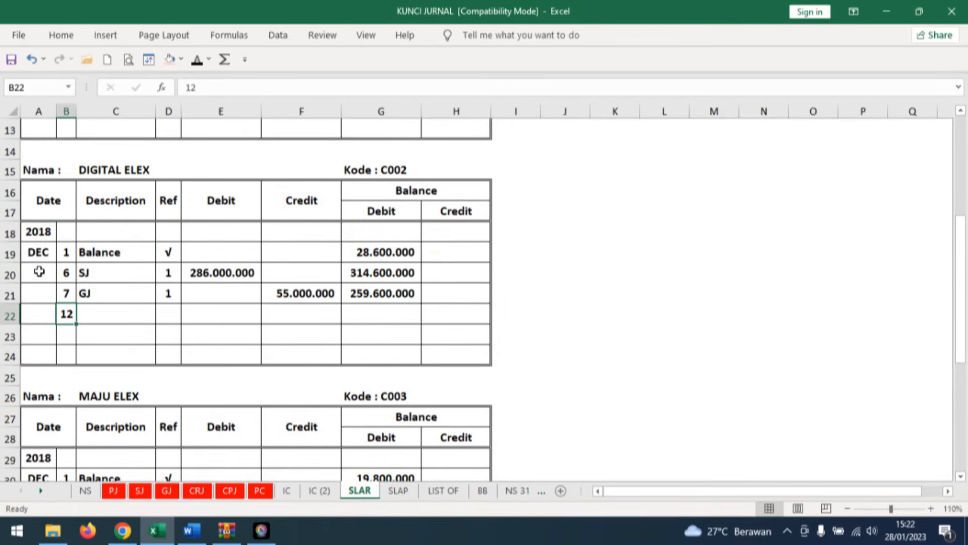
left_click(134, 312)
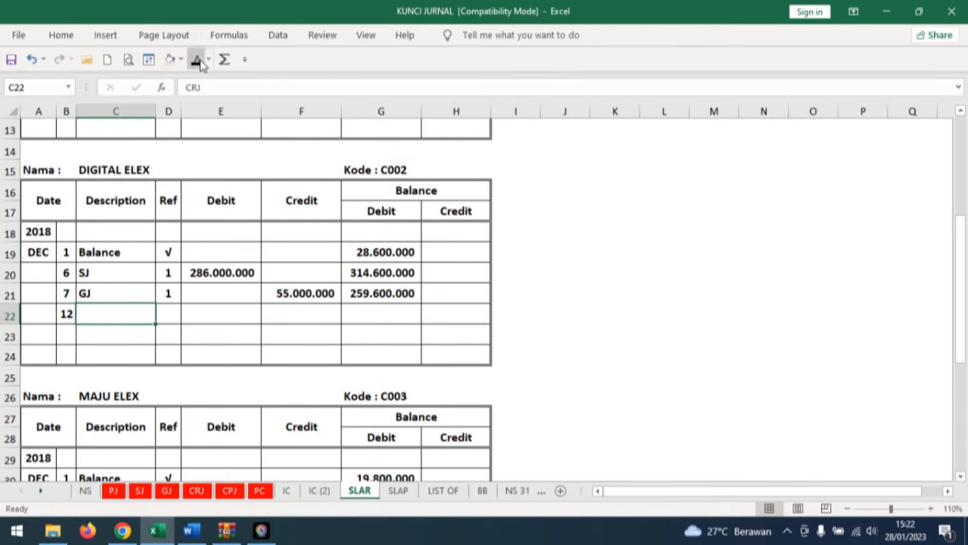
left_click(197, 60)
left_click(173, 314)
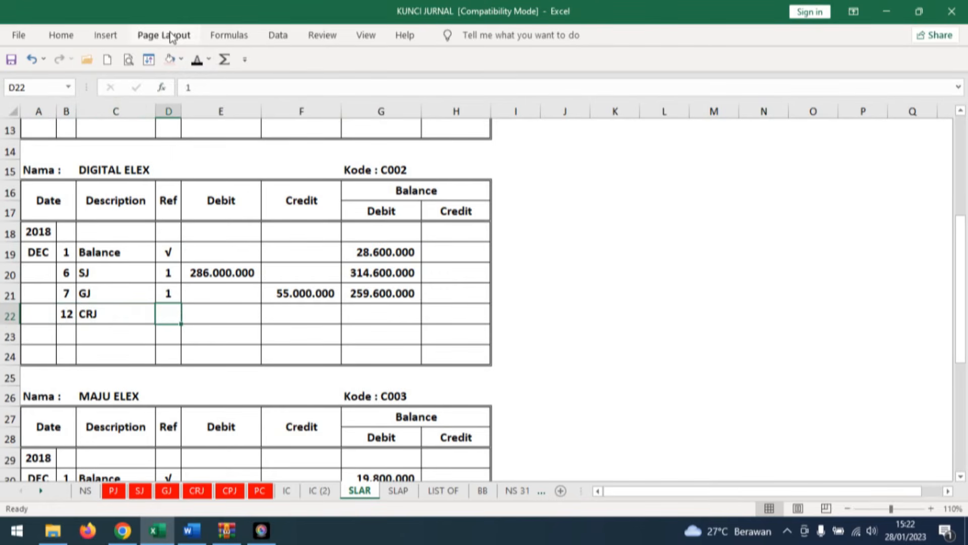
left_click(196, 60)
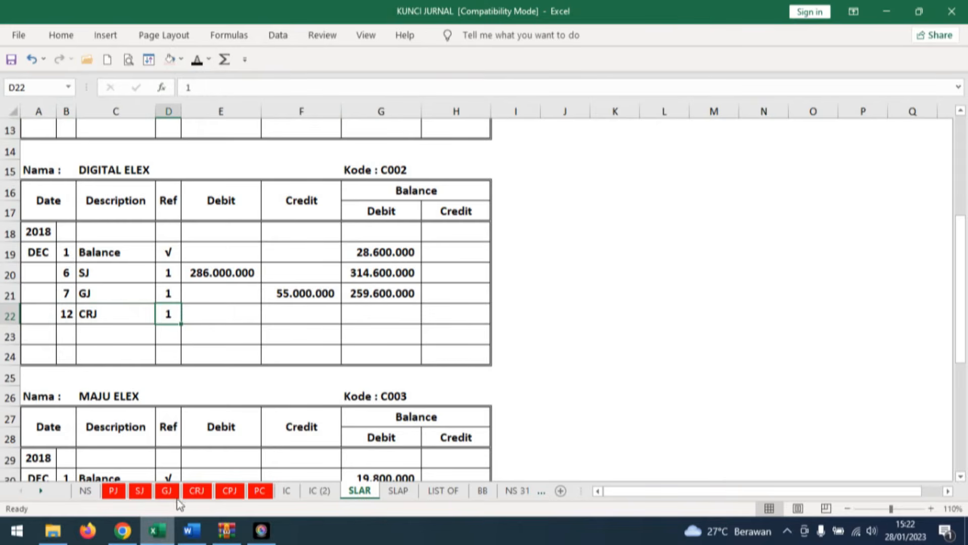
Check the receipt amount on sheet CRJ, then reveal credit 180.400.000 and debit balance 79.200.000 in row 22 of SLAR's DIGITAL ELEX card.
left_click(190, 494)
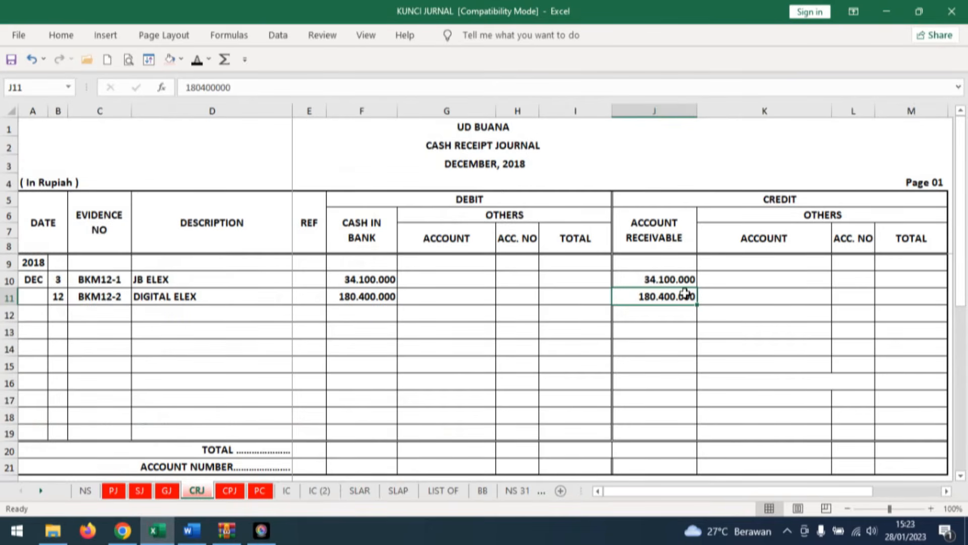
left_click(360, 491)
left_click(283, 318)
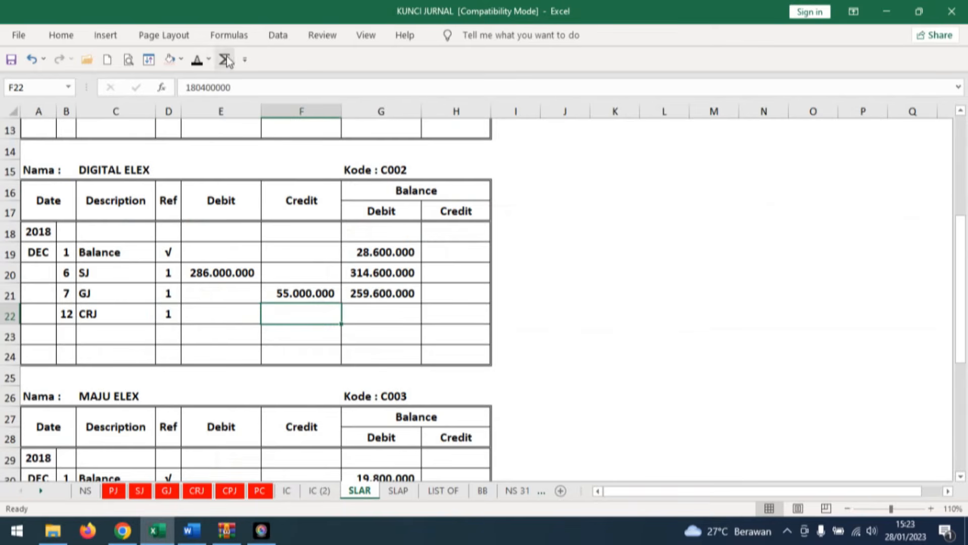
left_click(199, 60)
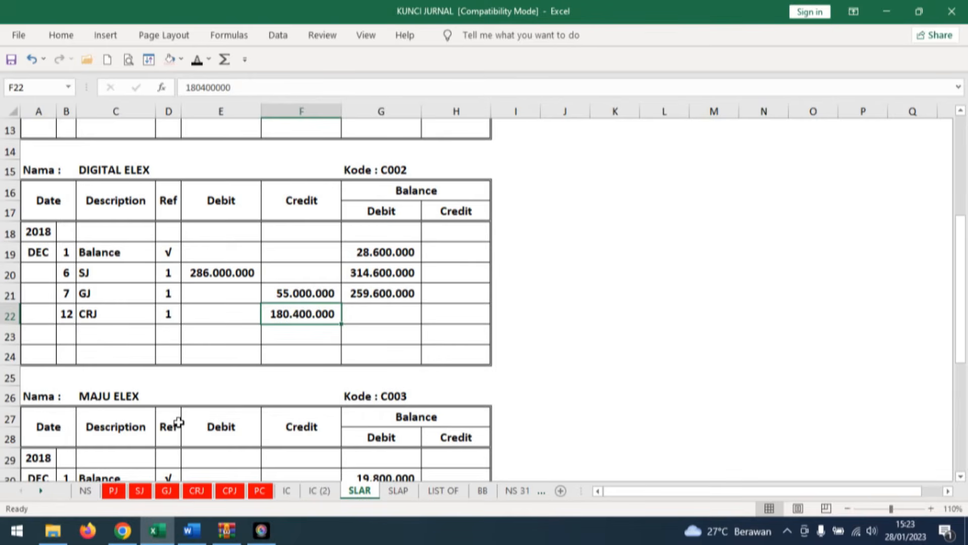
left_click(404, 313)
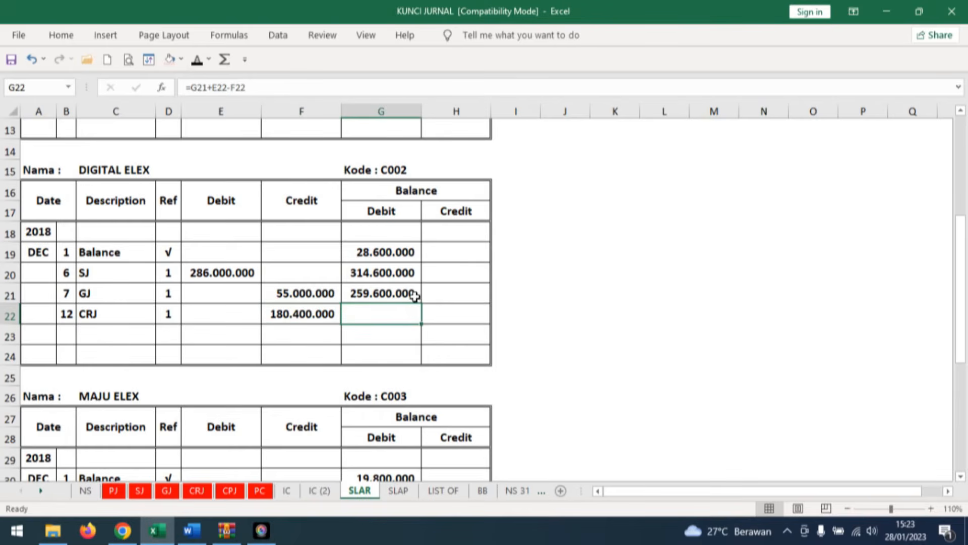
left_click(197, 59)
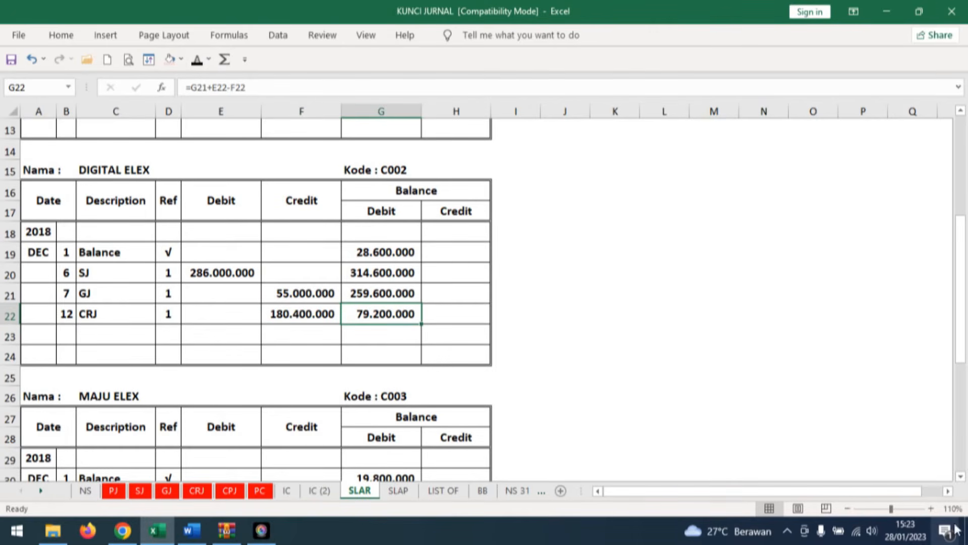
left_click(930, 508)
left_click(931, 509)
left_click(931, 508)
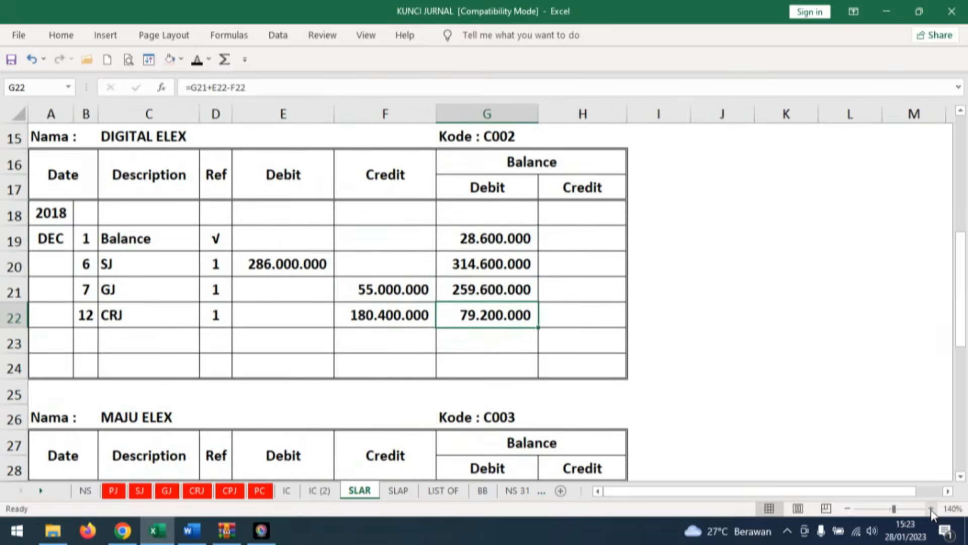
left_click(931, 509)
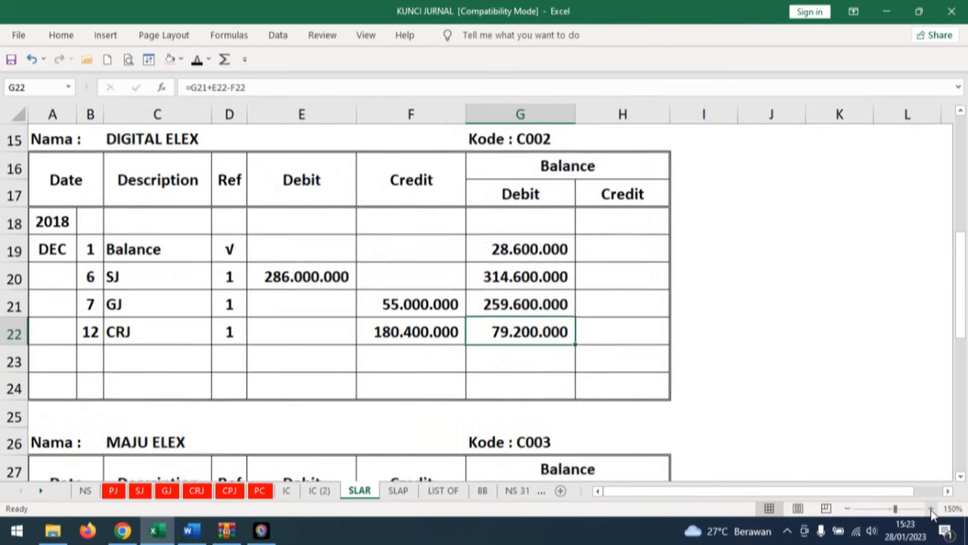
Switch to Word and examine the cash sales note (Nota Kontan) KN01 in Dokumen Transaksi No. 13.
scroll(827, 421, "up", 1)
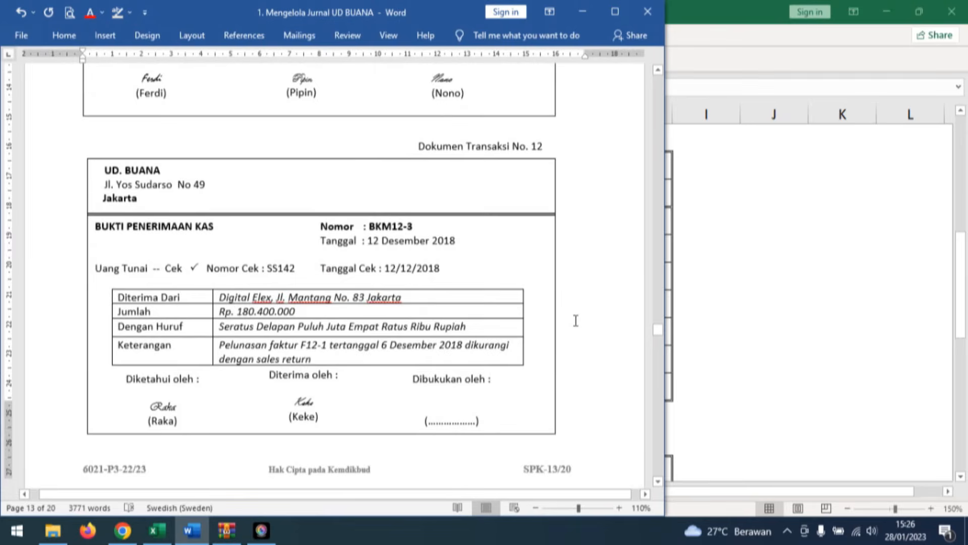
scroll(576, 321, "down", 10)
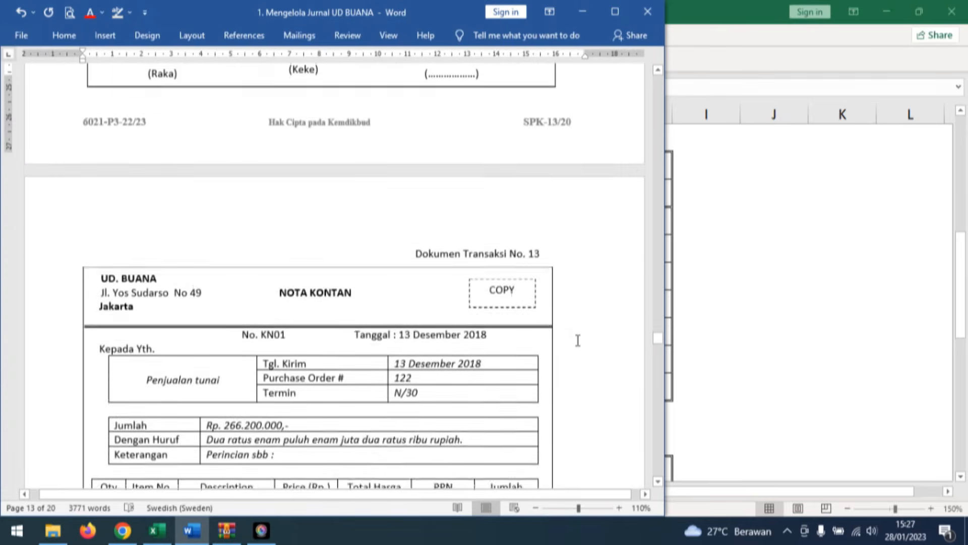
scroll(578, 340, "down", 5)
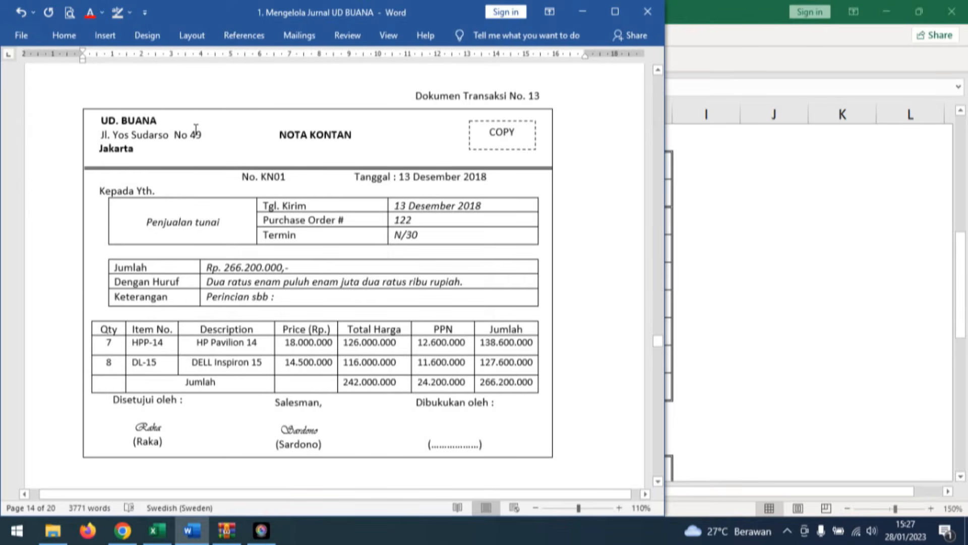
Back in Excel, reveal day 13, evidence number KN01 and description Penjualan Tunai in row 12 of sheet CRJ, checking them against Word.
left_click(161, 531)
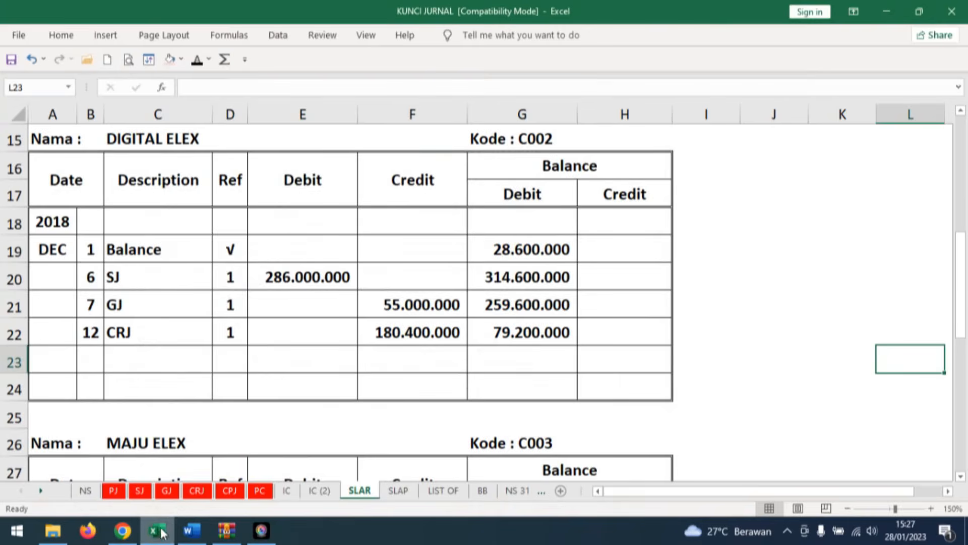
left_click(196, 490)
left_click(62, 313)
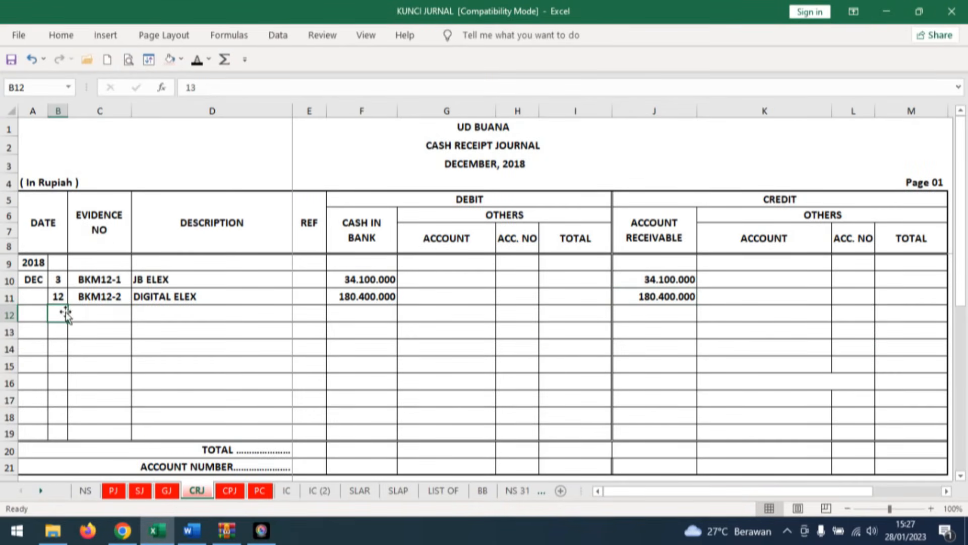
left_click(198, 61)
left_click(192, 530)
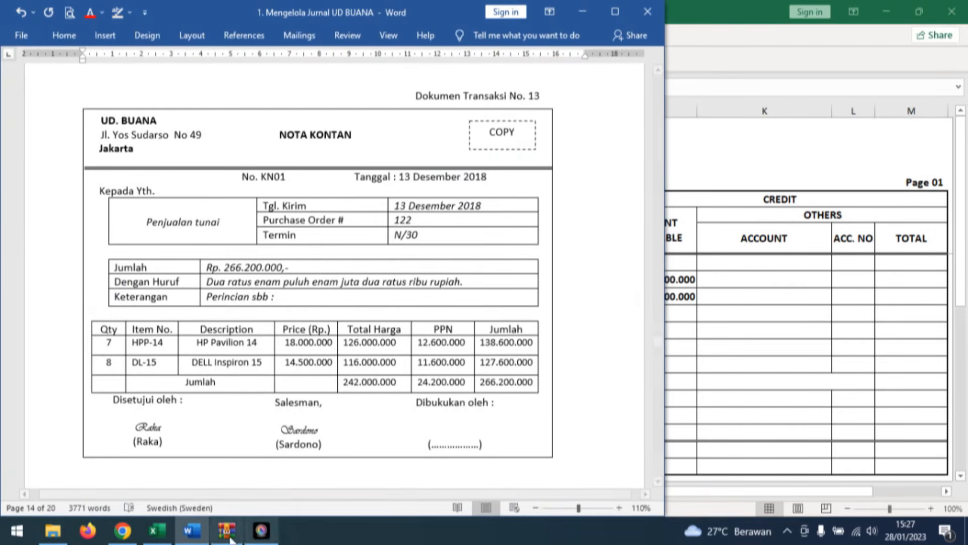
left_click(156, 530)
left_click(147, 314)
type("Penjualan Tunai")
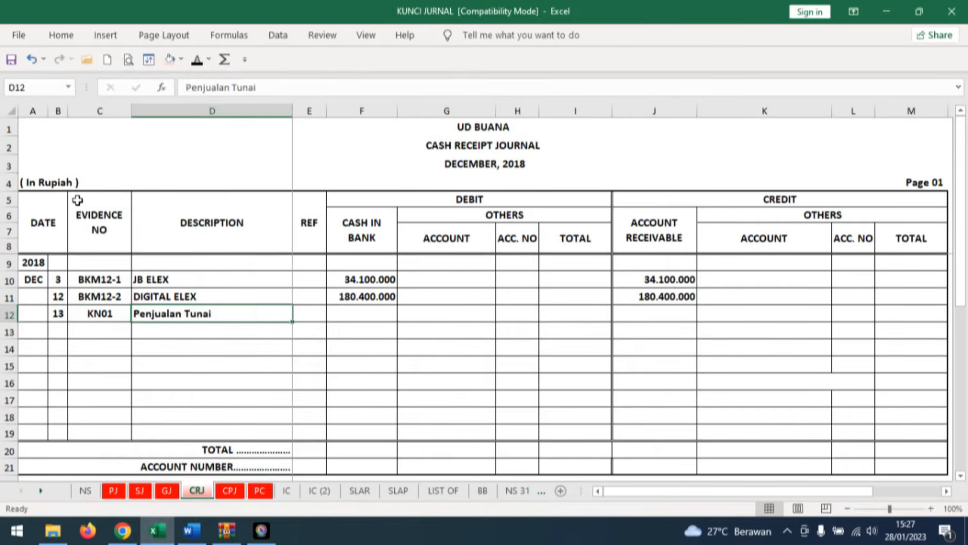
Color both 266.200.000 amounts of note KN01 red in Word and reveal cash in bank 266.200.000 in row 12 of the Excel journal.
left_click(378, 313)
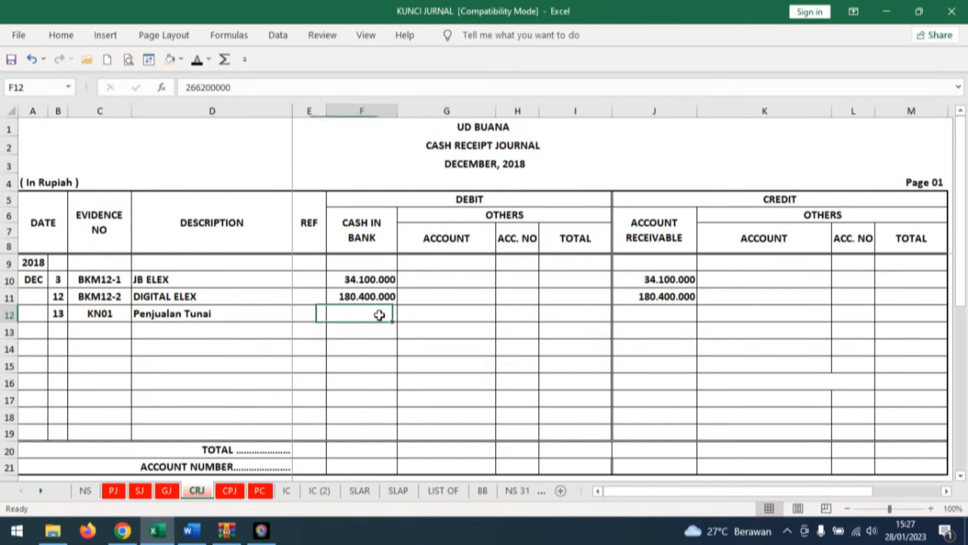
left_click(191, 530)
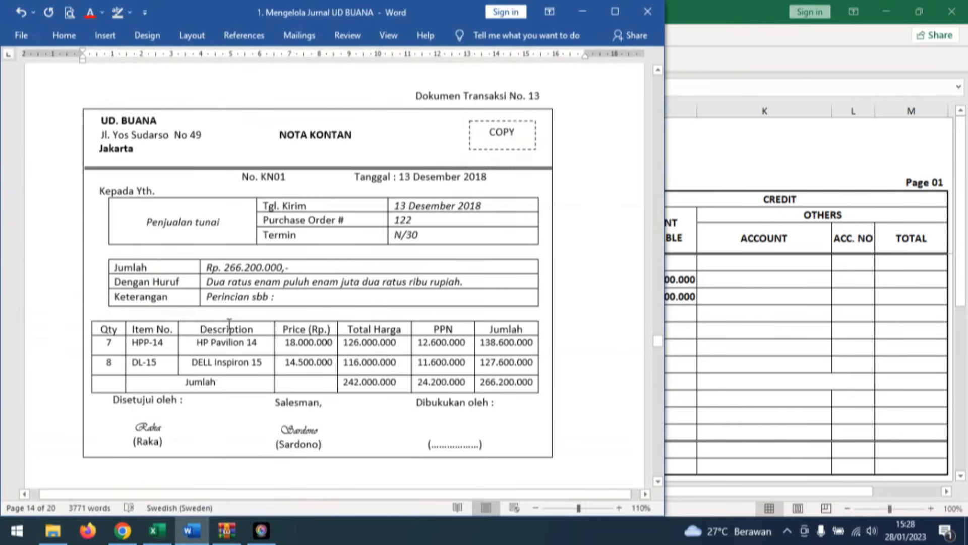
left_click_drag(290, 268, 205, 267)
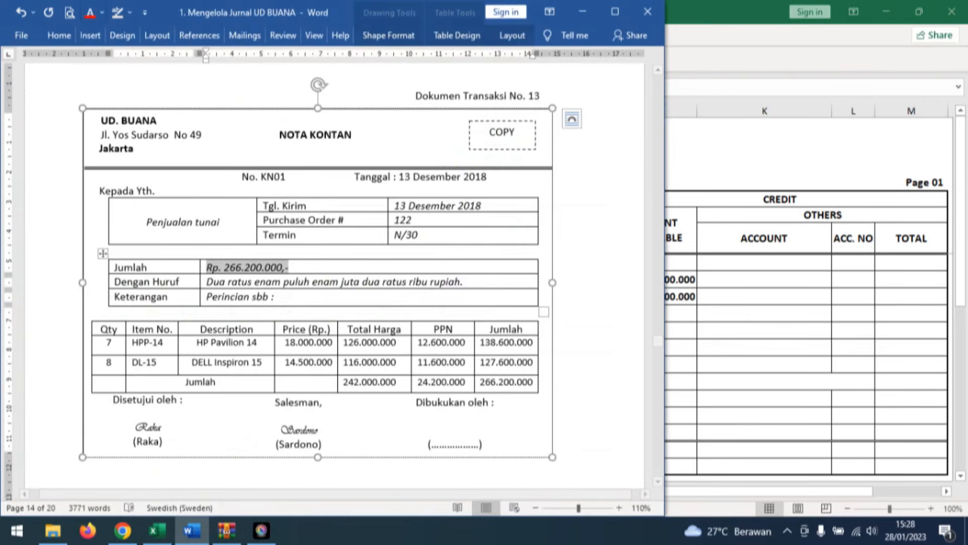
left_click(84, 19)
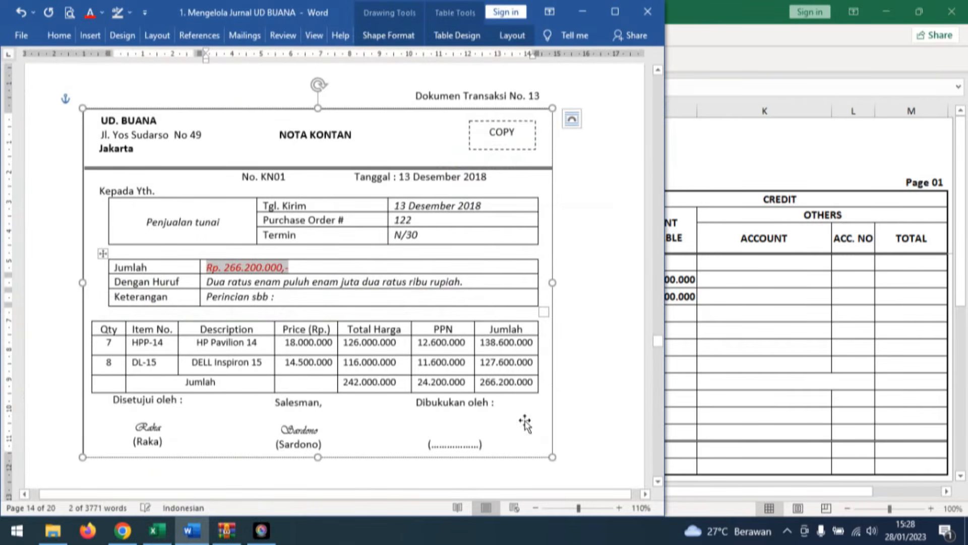
left_click_drag(475, 383, 536, 383)
left_click(99, 15)
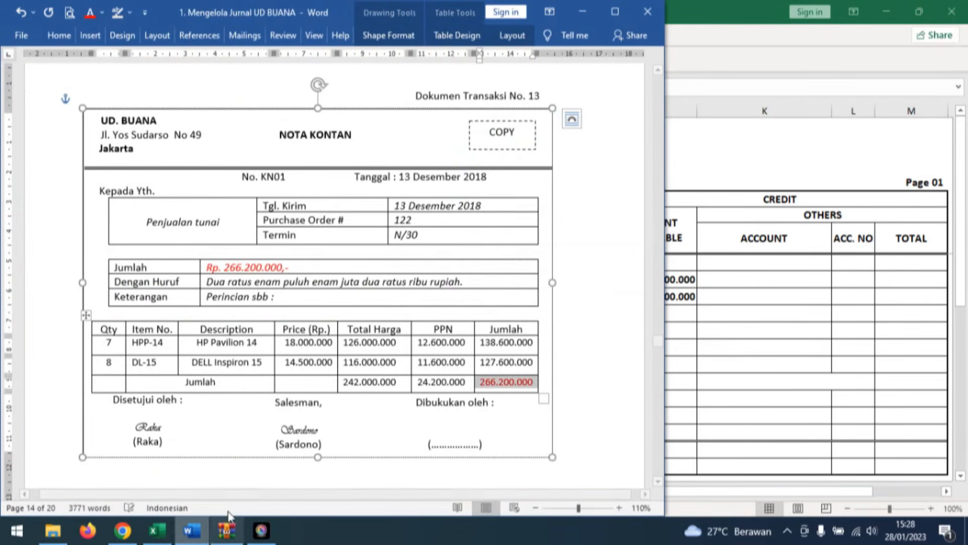
left_click(157, 530)
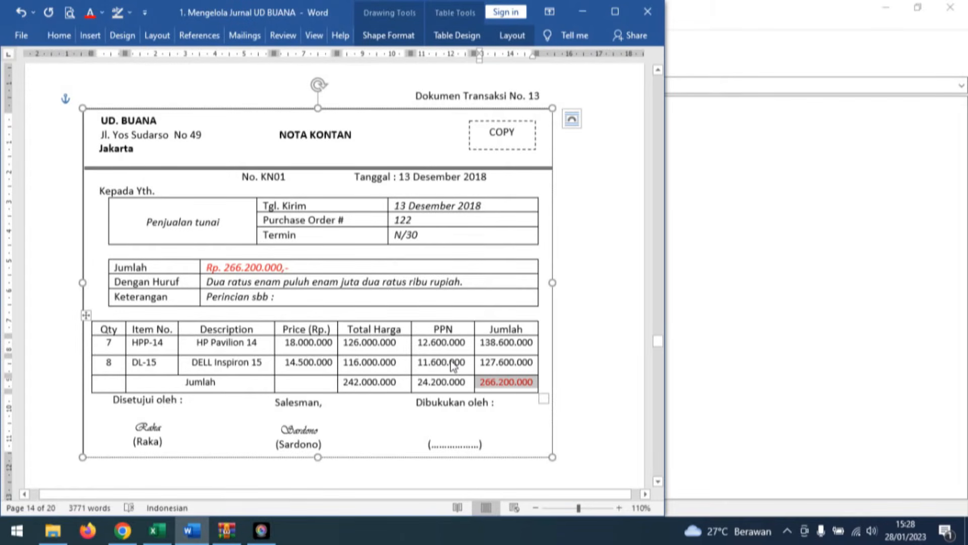
In Word, color the note's Total Harga sum 242.000.000 and PPN sum 24.200.000 red, and return to the cash receipt journal in Excel.
left_click_drag(345, 382, 406, 382)
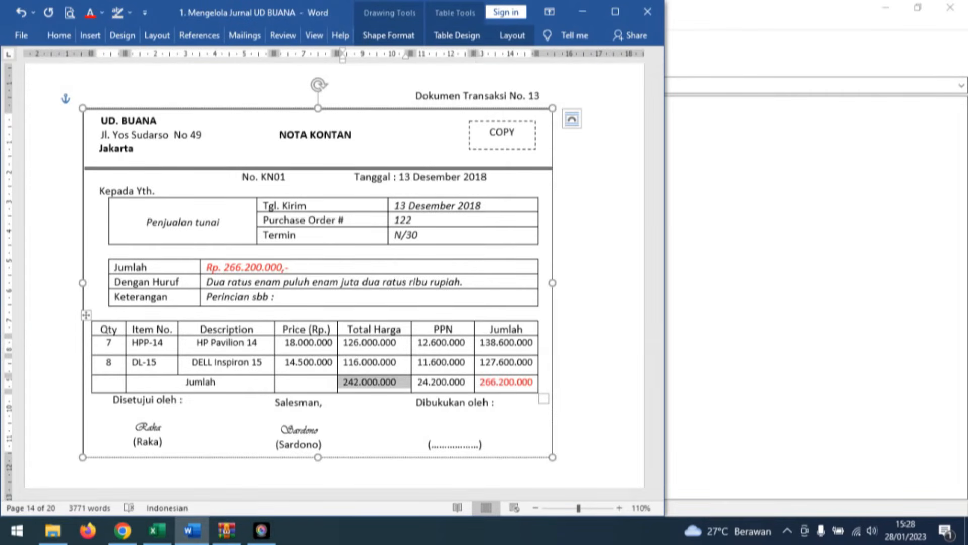
left_click(89, 21)
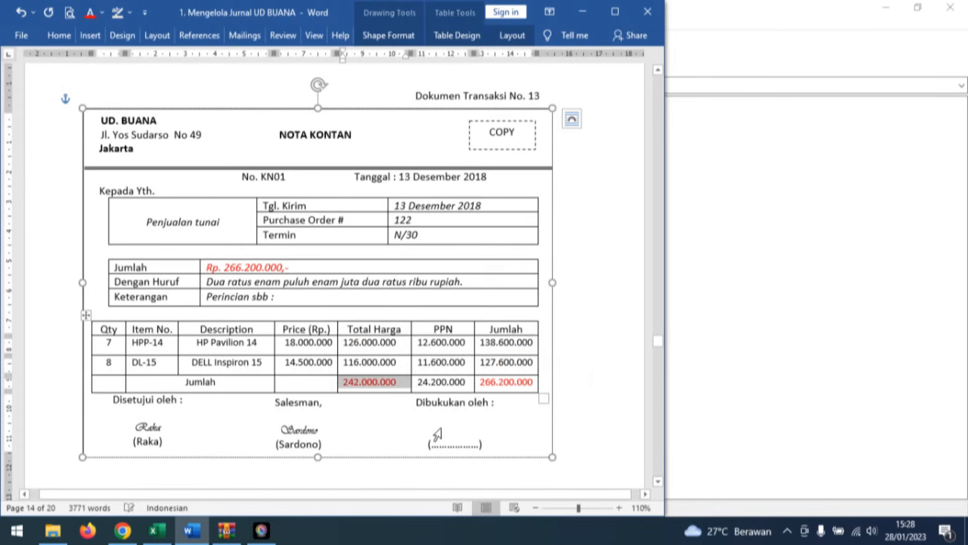
left_click_drag(425, 384, 466, 382)
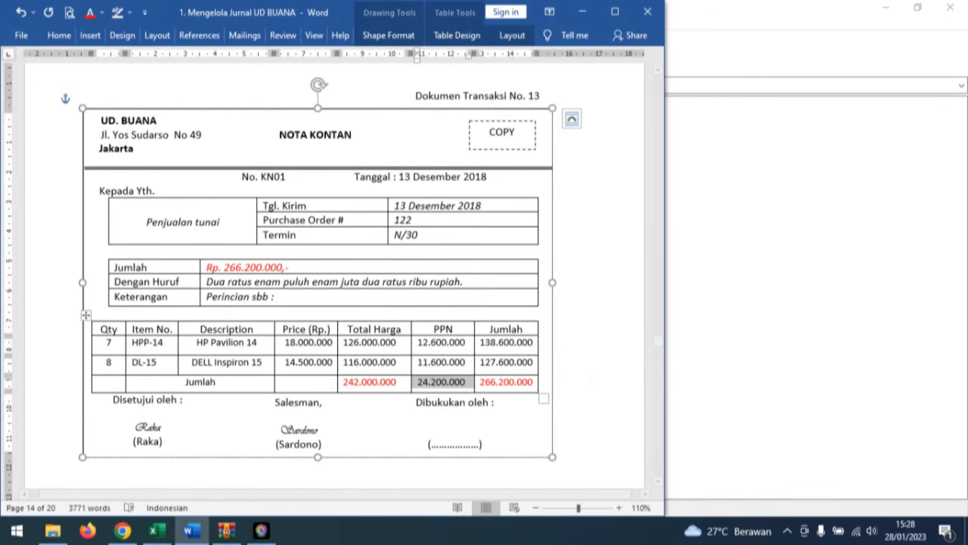
left_click(90, 13)
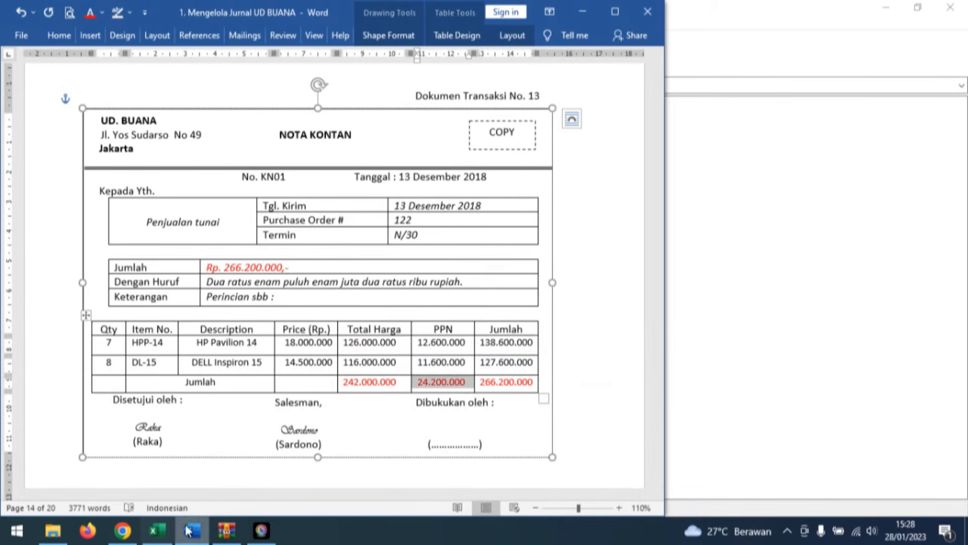
left_click(157, 530)
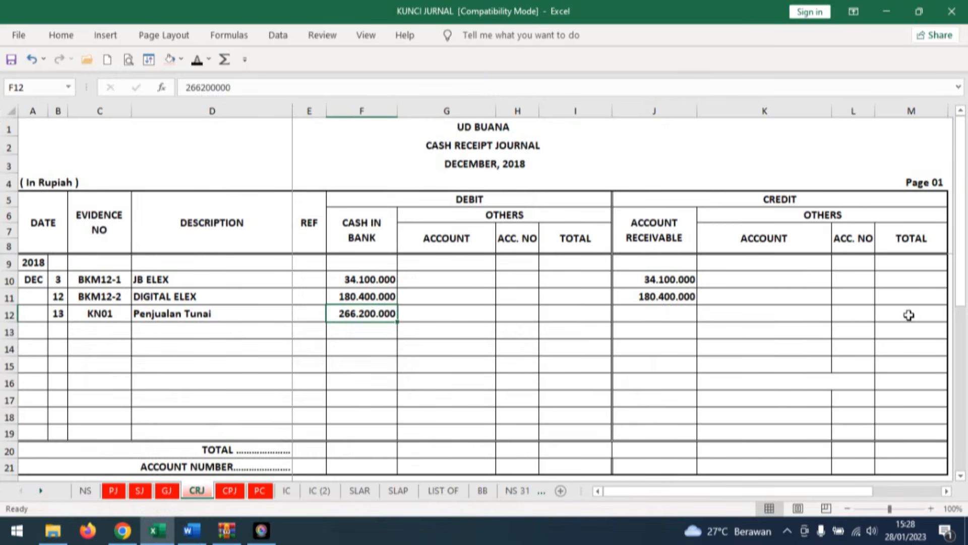
Reveal the credit entries Sales 242.000.000 and PPN Outcome 24.200.000 in rows 12–13 of sheet CRJ and check them against note KN01 in Word.
left_click(728, 315)
left_click_drag(728, 316, 888, 326)
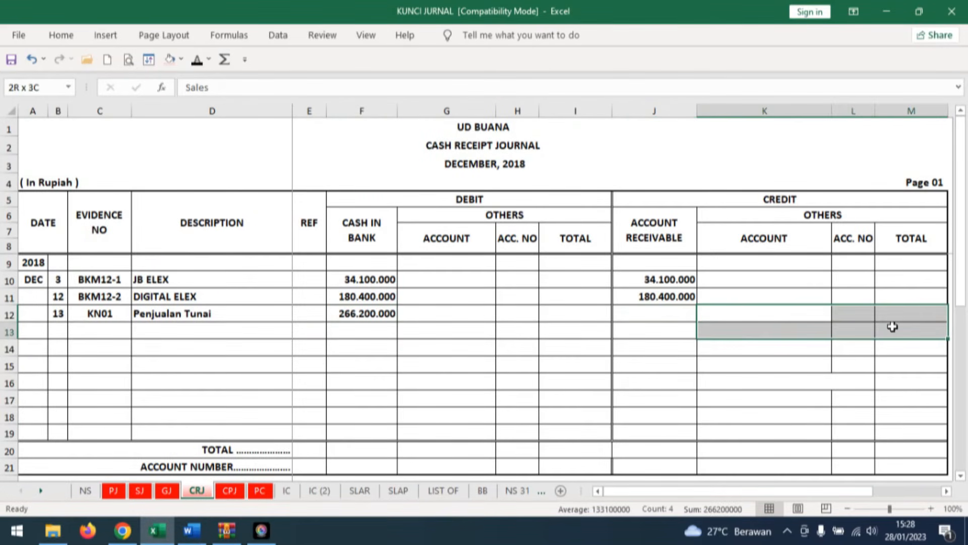
left_click(198, 59)
left_click(862, 396)
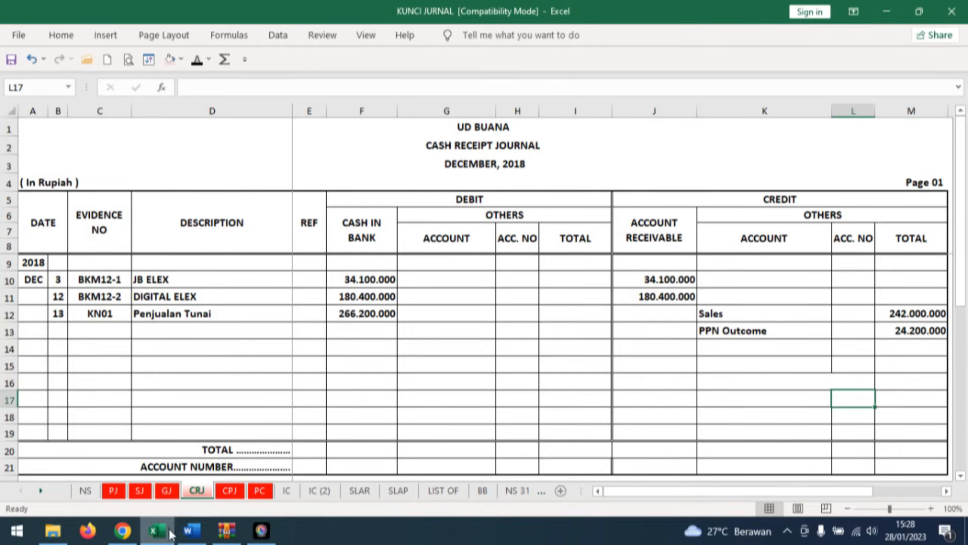
left_click(187, 534)
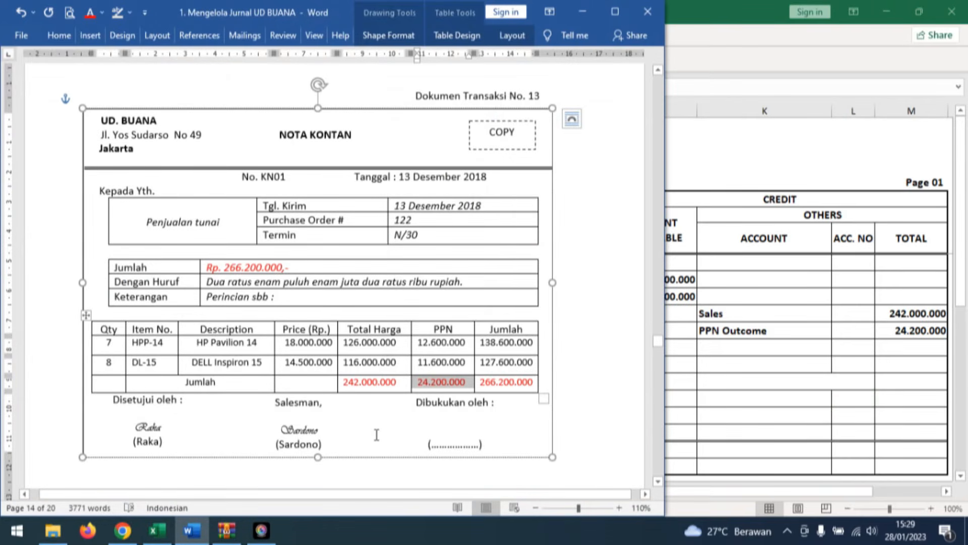
left_click(726, 407)
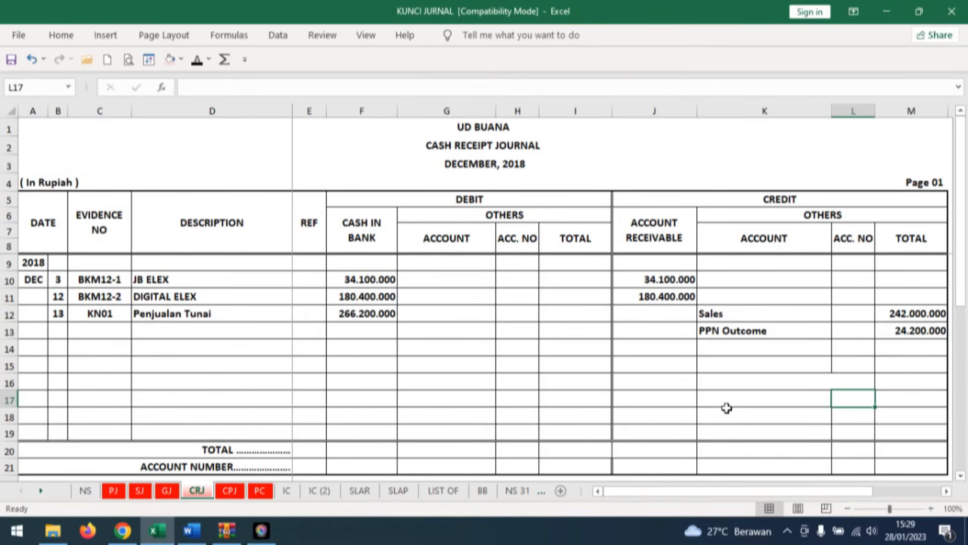
Reveal Cost of goods sold as debit account and Merchandise Inventory as credit account in row 14 of the cash receipt journal.
left_click(423, 347)
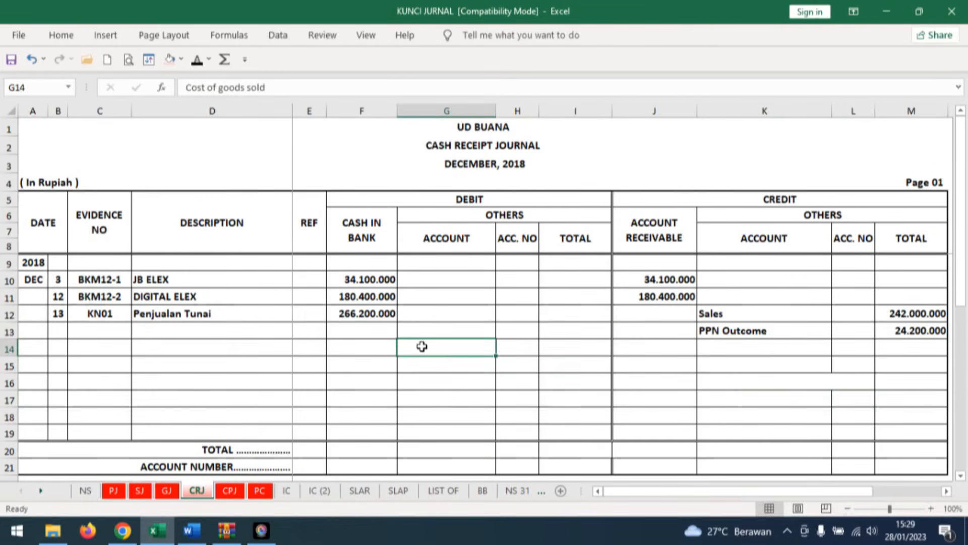
left_click(197, 64)
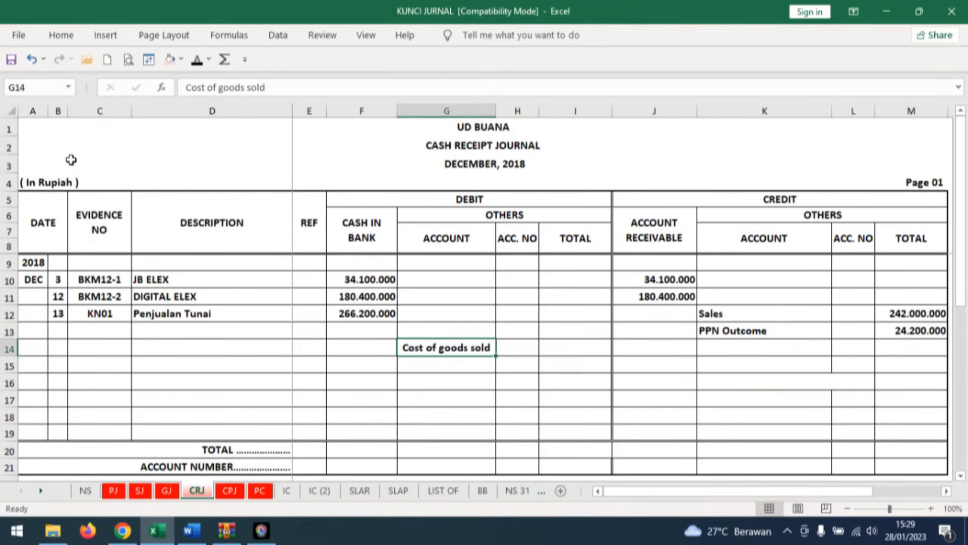
left_click(770, 345)
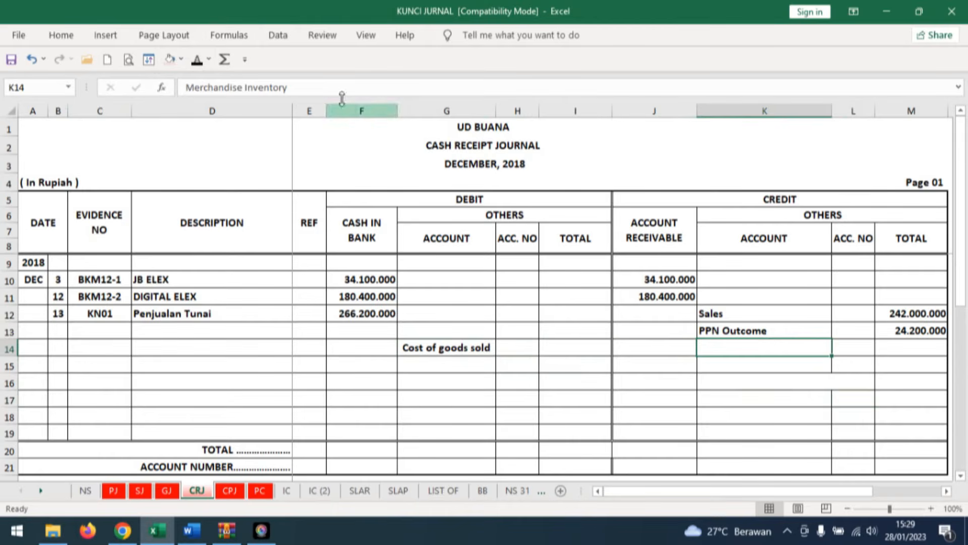
left_click(198, 59)
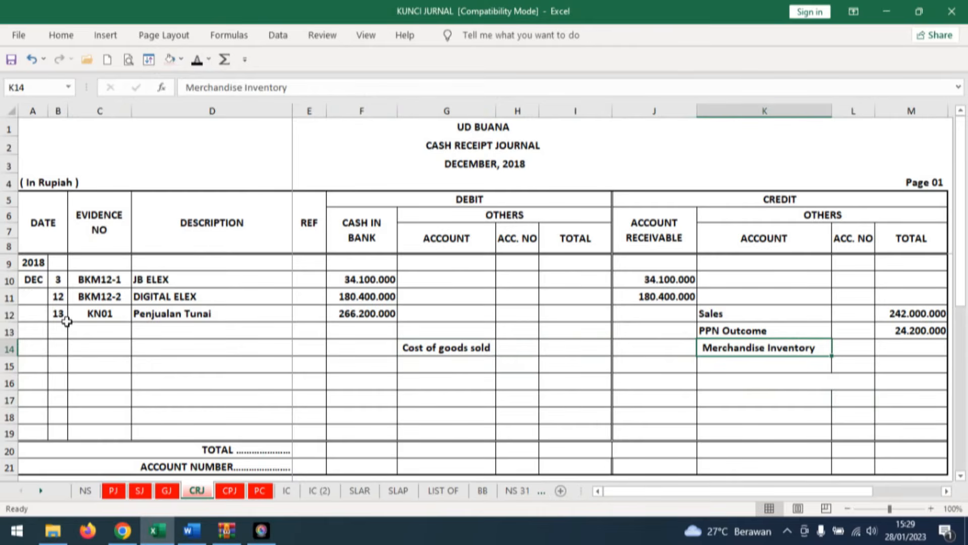
On sheet IC, reveal day 13, Penjualan and OUT unit 7 in row 15 of the HP Pavilion 14 card, checking the quantity in Word.
left_click(286, 490)
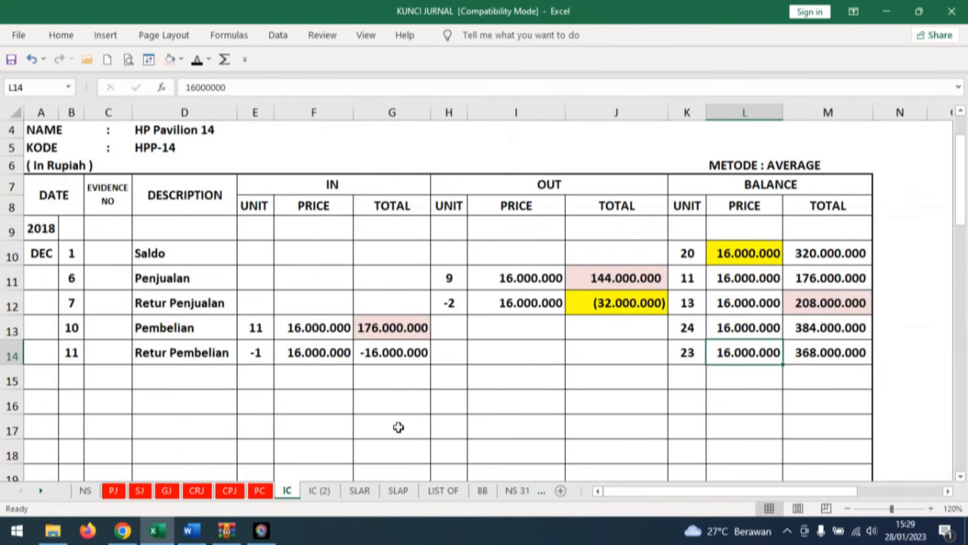
left_click(72, 377)
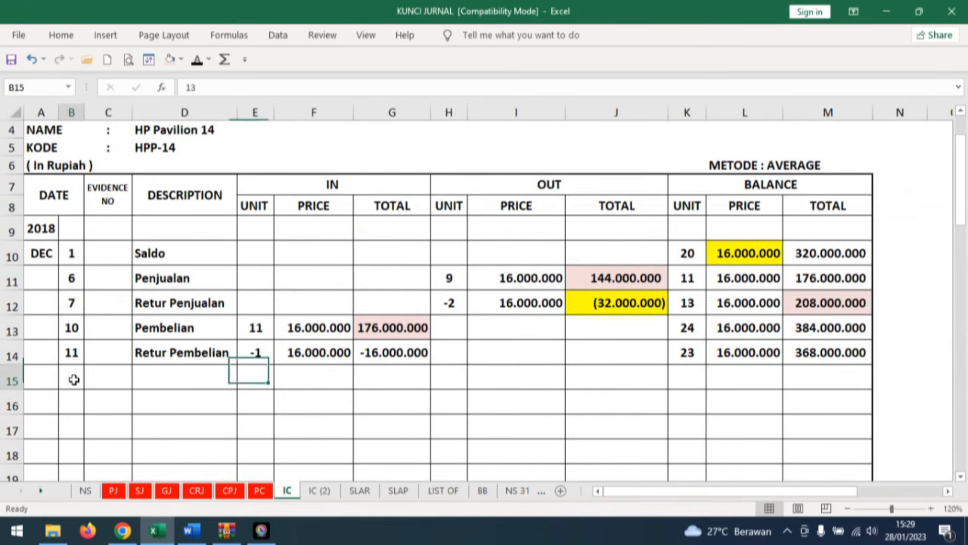
left_click(197, 64)
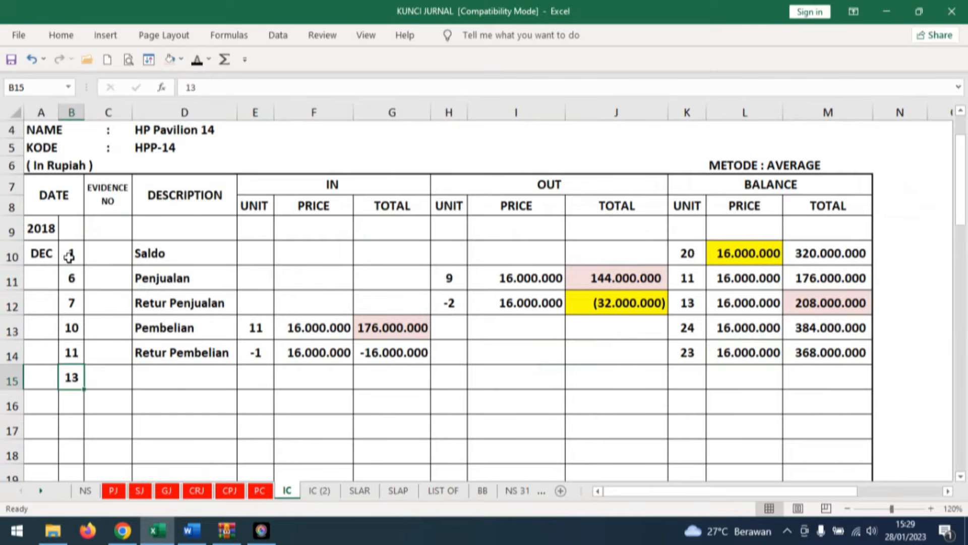
left_click(184, 377)
left_click(197, 61)
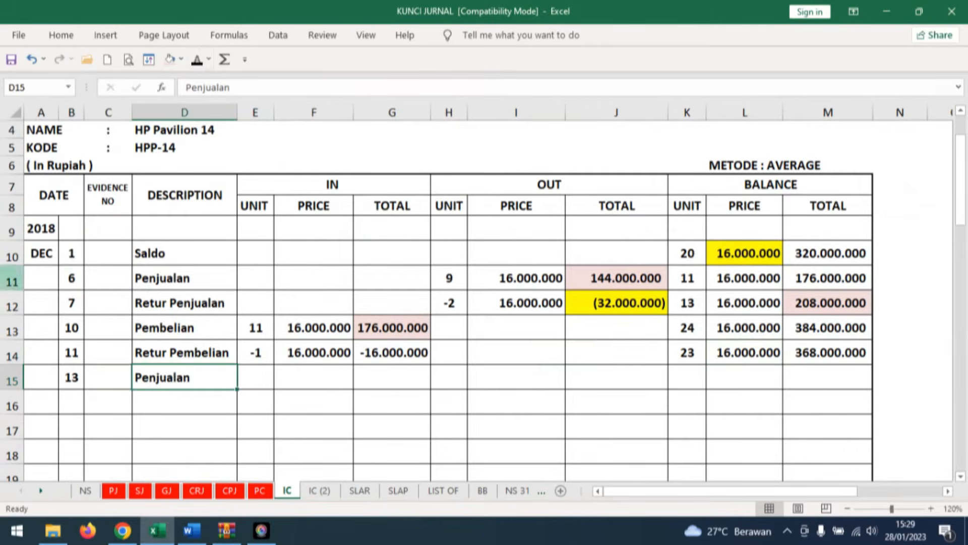
left_click(201, 525)
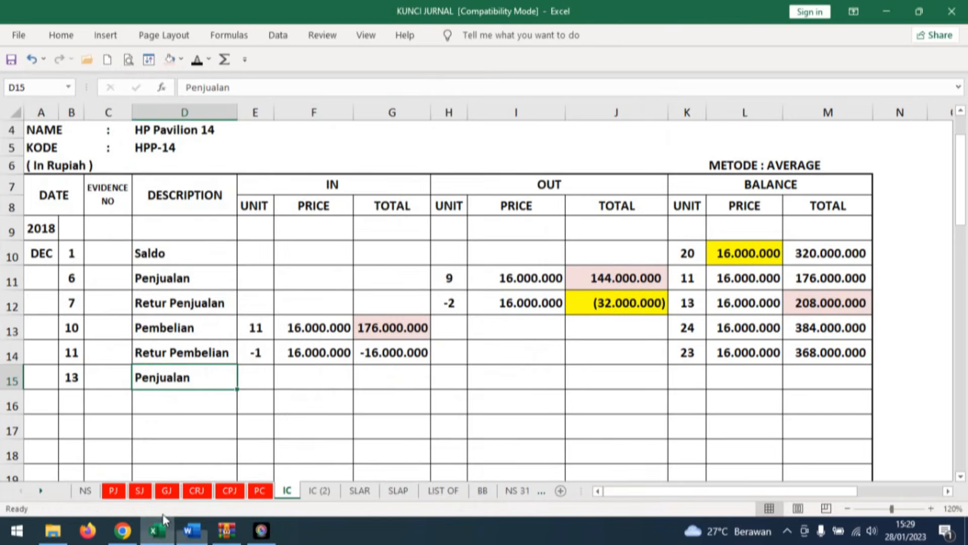
left_click(156, 530)
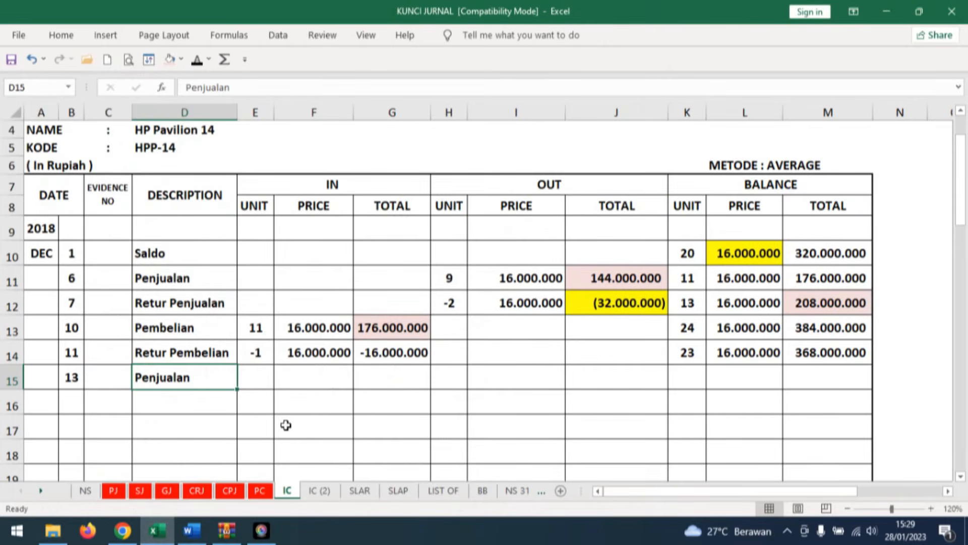
left_click(449, 376)
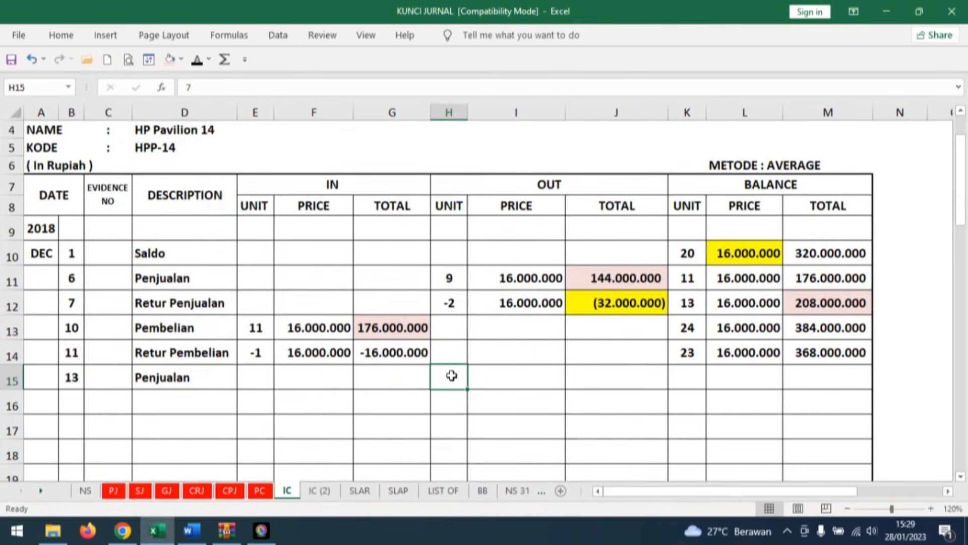
left_click(198, 61)
Shade the row 14 balance price light pink and reveal OUT price 16.000.000 and total 112.000.000 in row 15.
left_click(765, 351)
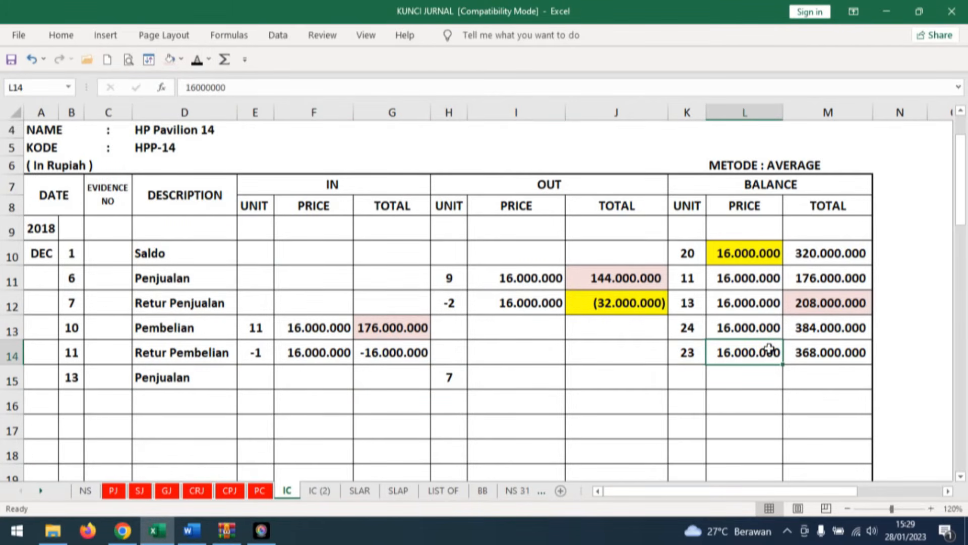
left_click(170, 59)
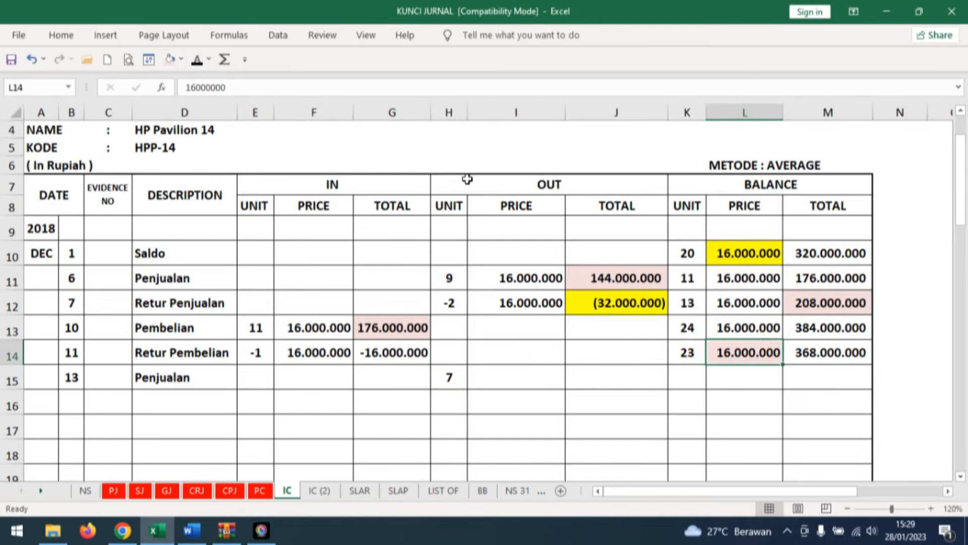
left_click(514, 377)
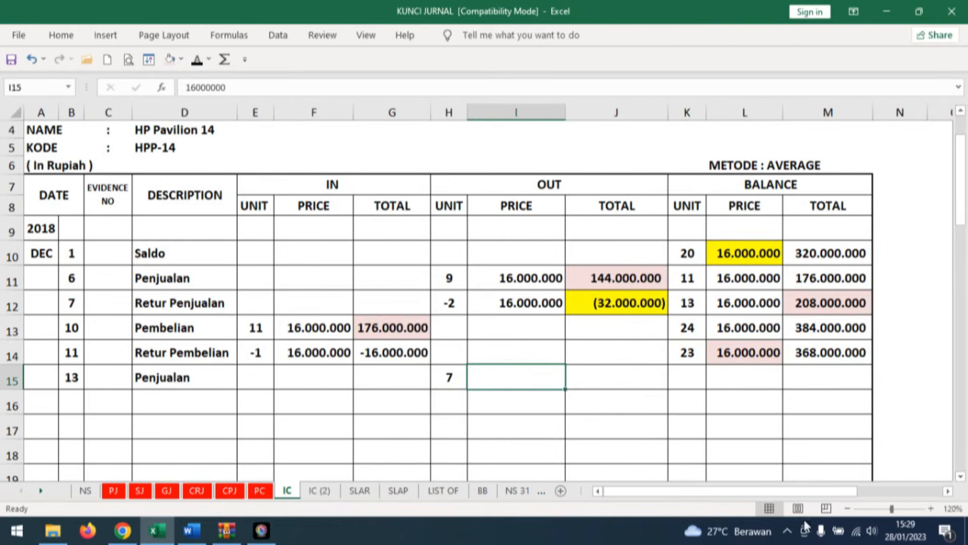
left_click(198, 59)
left_click(636, 376)
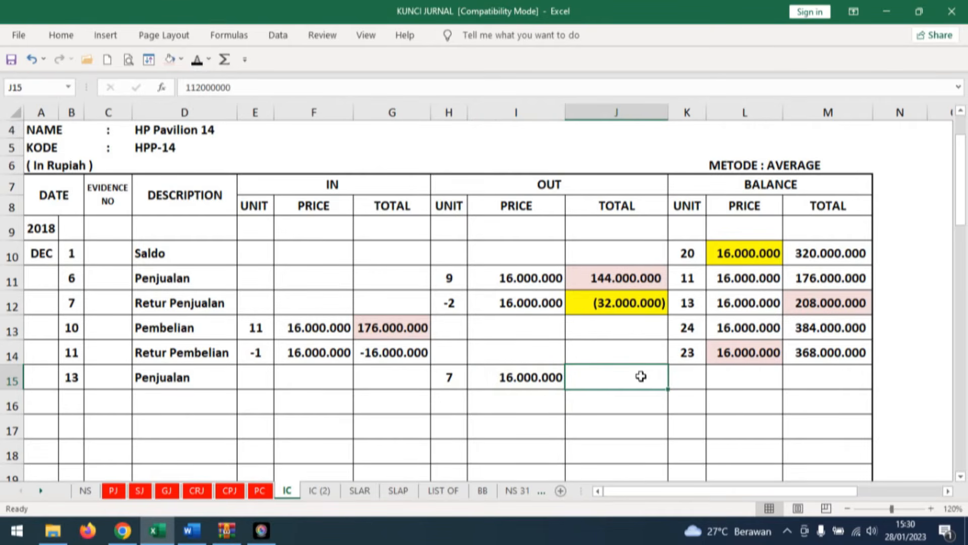
left_click(203, 56)
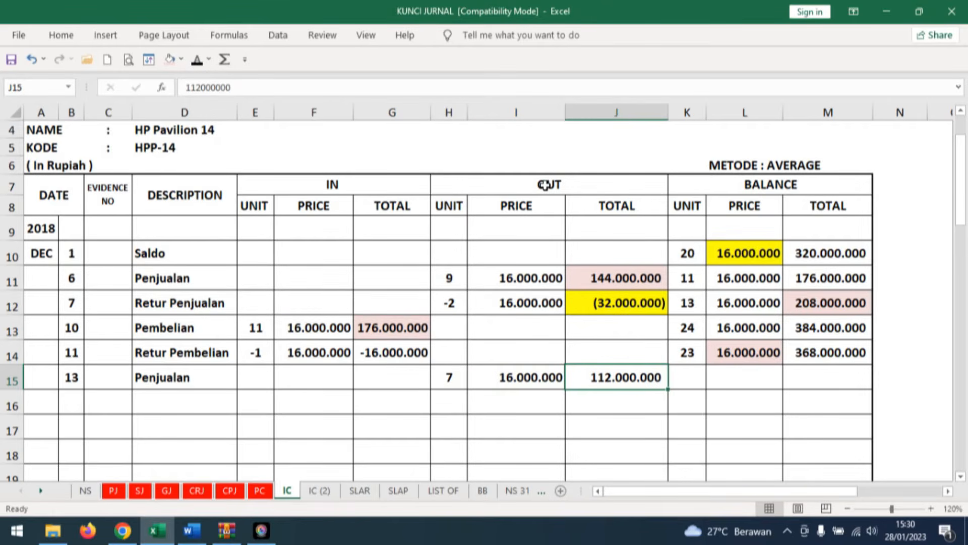
Reveal the row 15 balance of the HP Pavilion 14 card: unit 16, price 16.000.000 and total 256.000.000.
left_click(687, 377)
left_click(198, 60)
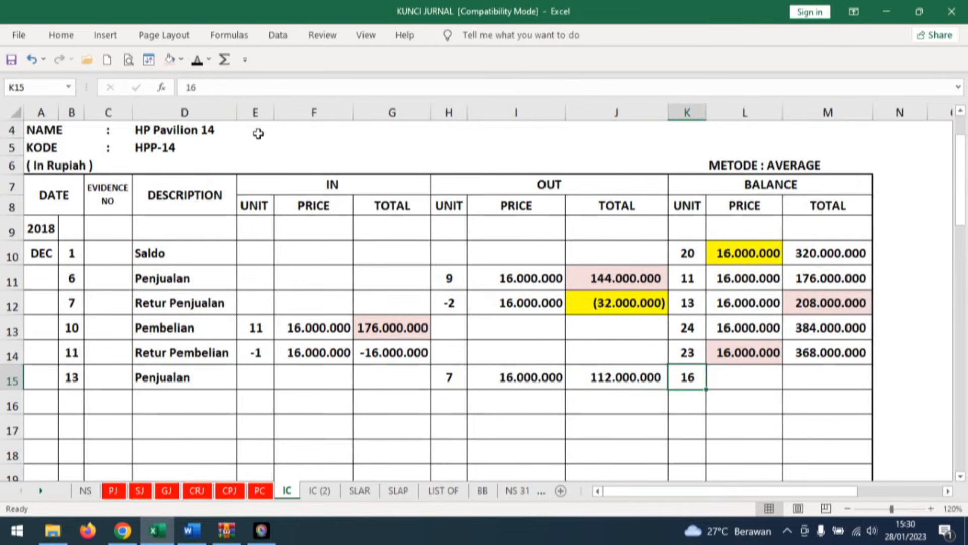
left_click(856, 378)
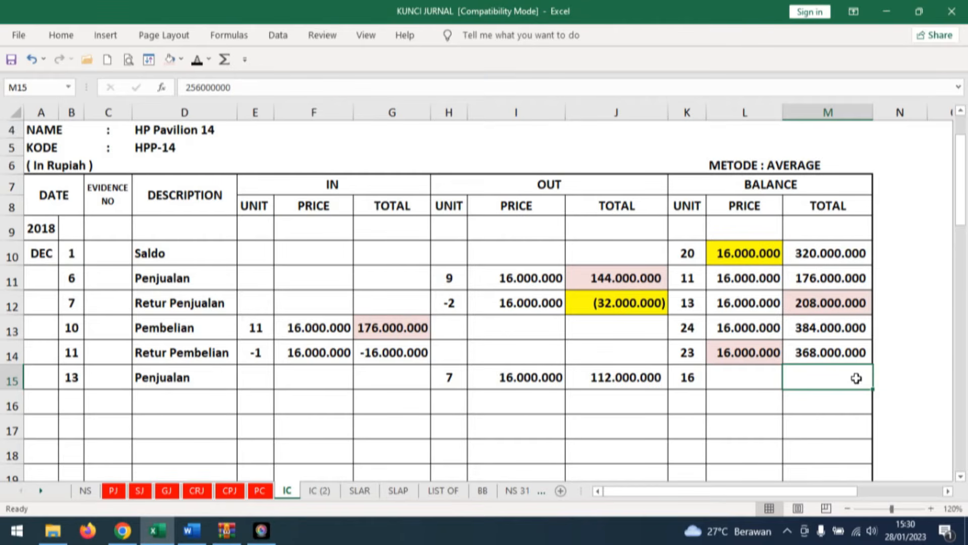
left_click(197, 59)
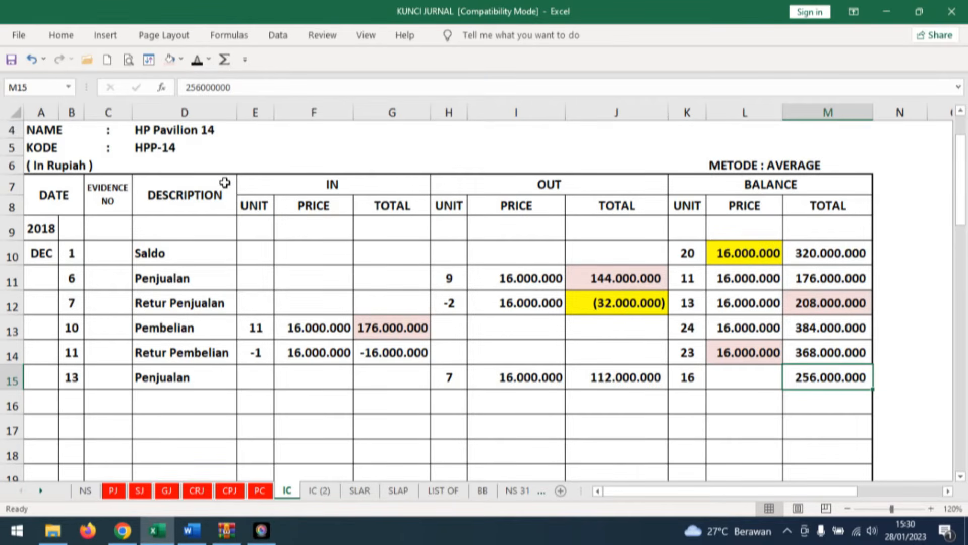
key("Left")
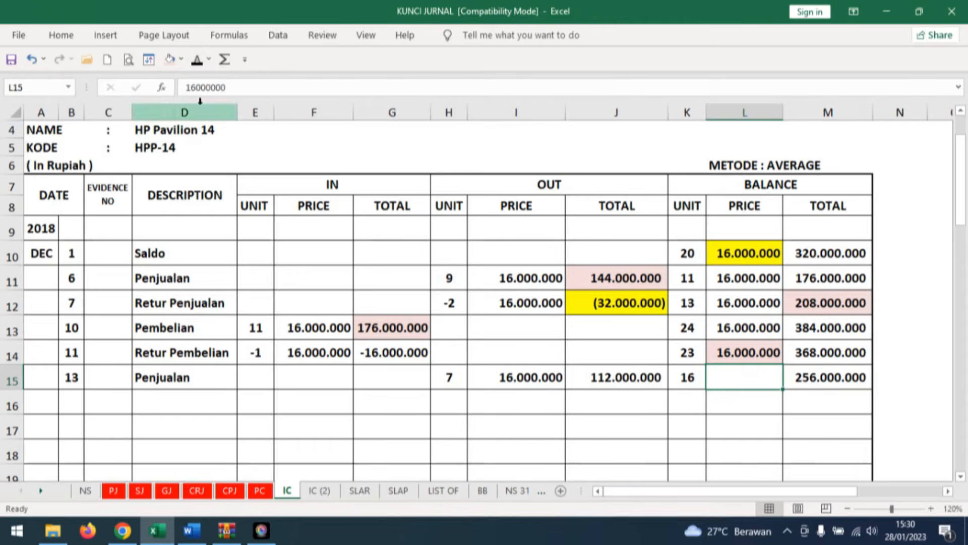
left_click(198, 60)
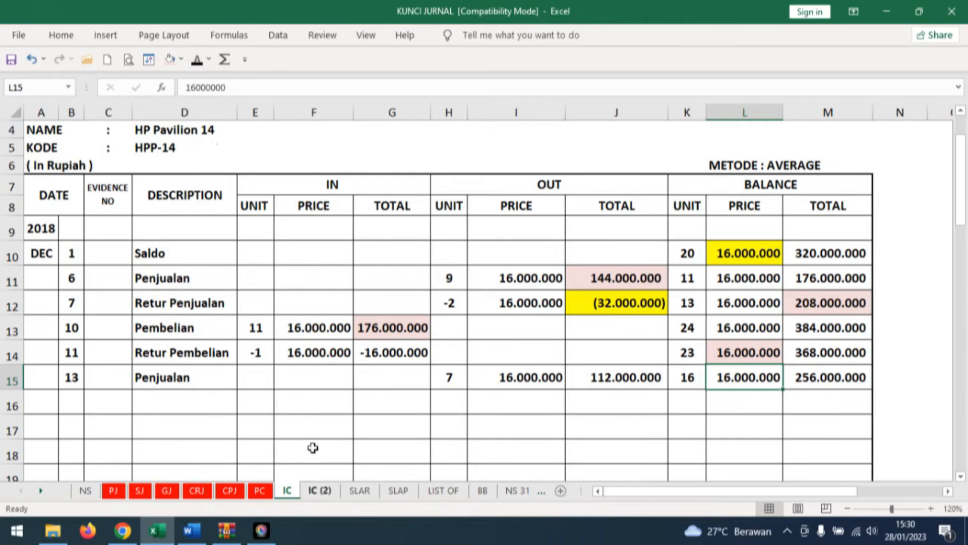
On sheet IC (2), reveal day 13, Penjualan and OUT unit 8 in row 15 of the DELL Inspiron 15 card, checking the quantity in Word.
left_click(319, 491)
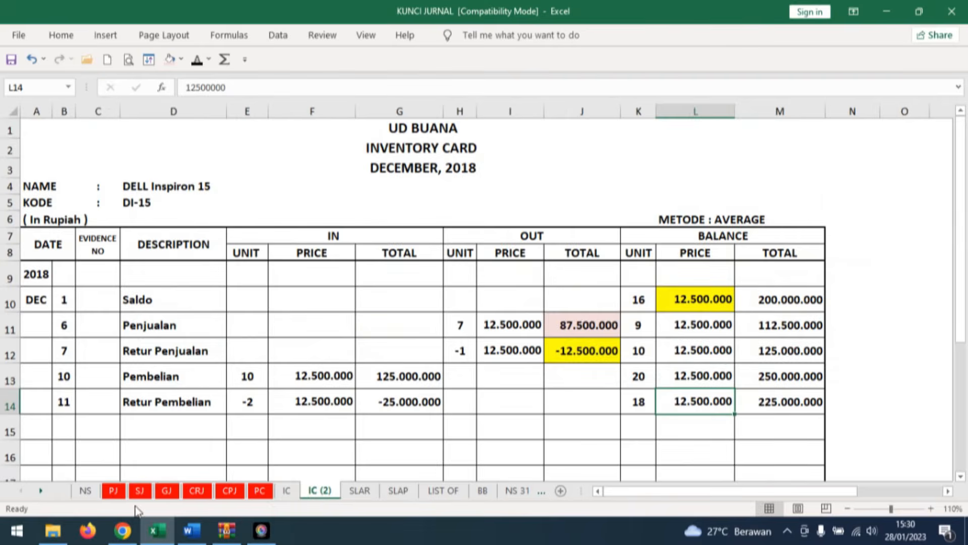
left_click(190, 530)
left_click(221, 371)
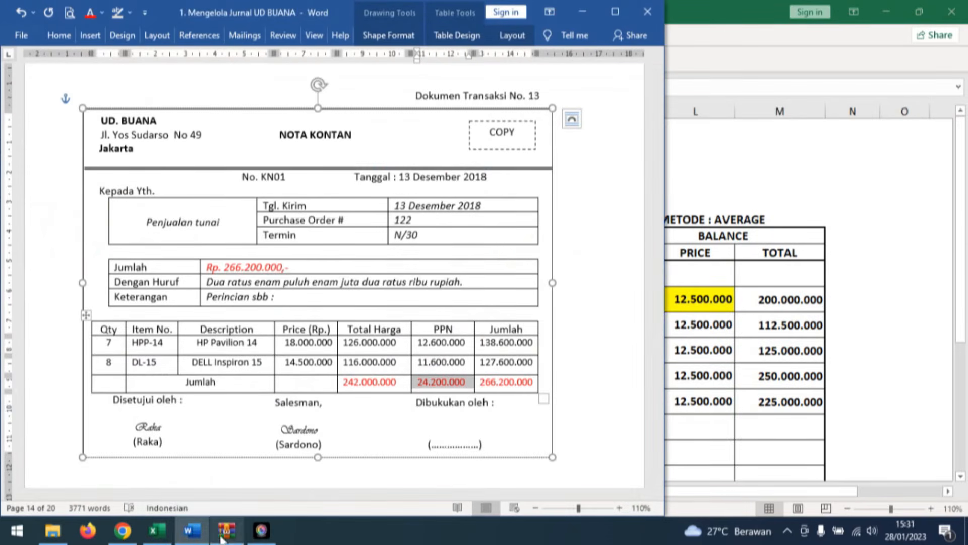
left_click(157, 530)
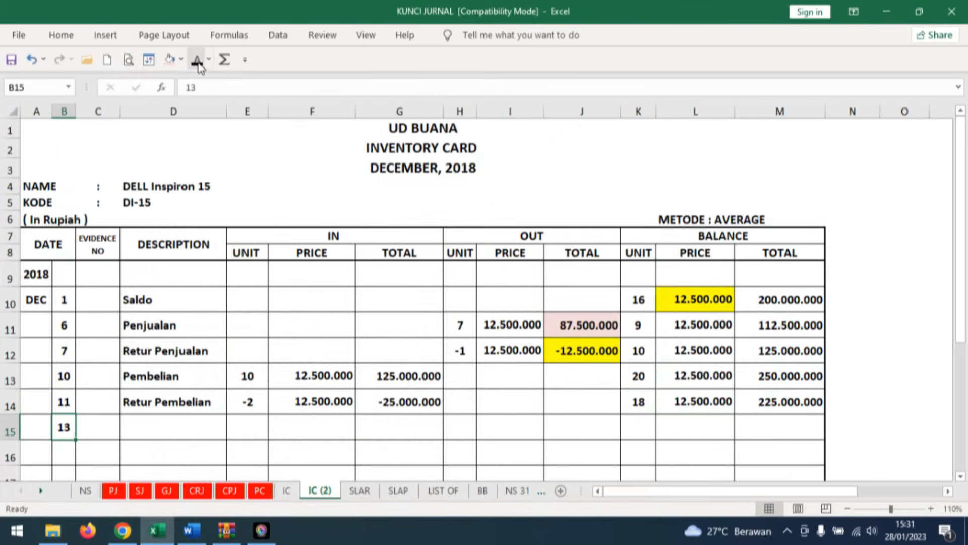
left_click(201, 426)
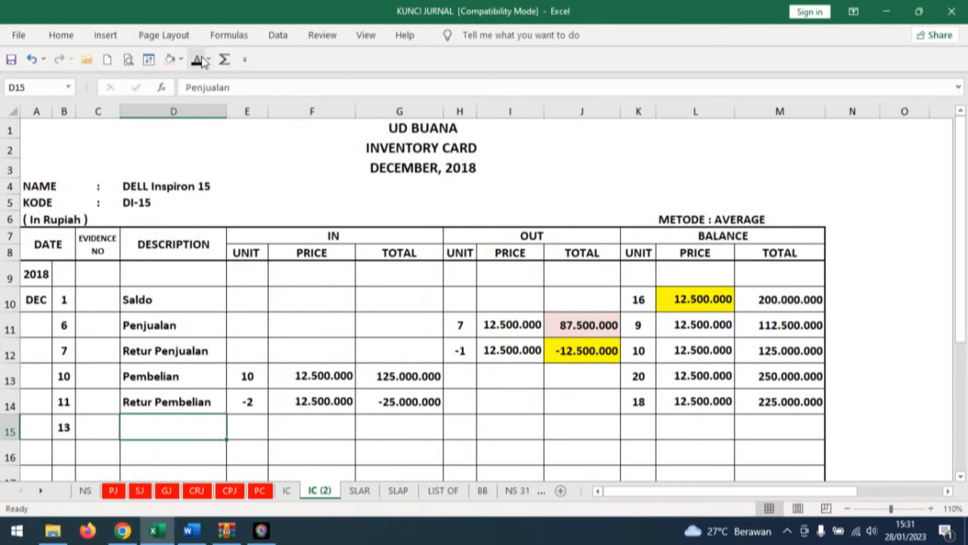
left_click(460, 426)
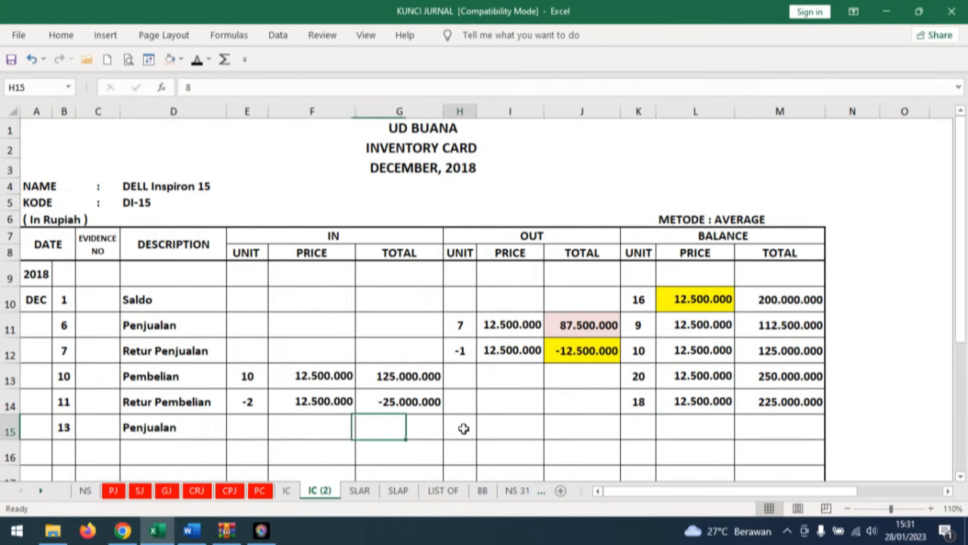
type("8")
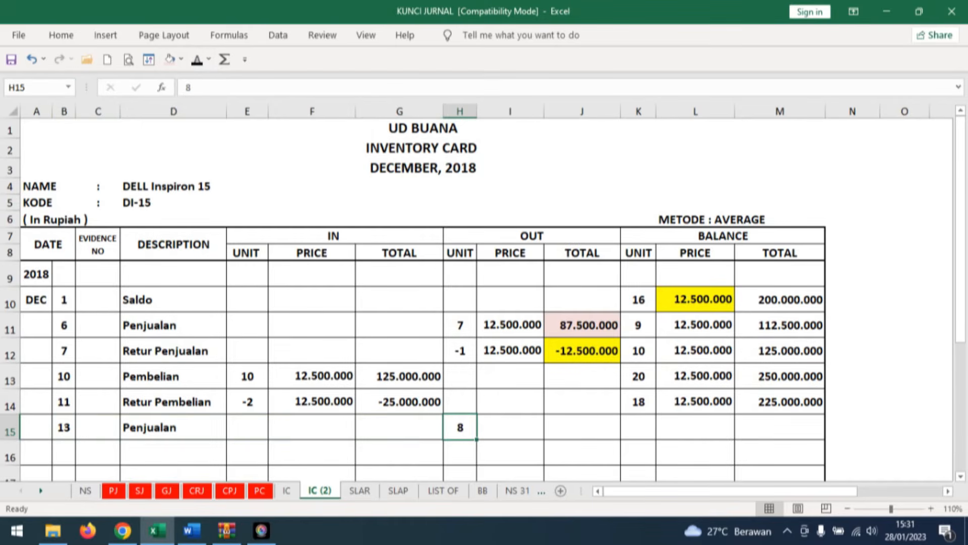
Shade the DELL Inspiron 15 card's row 14 balance price light pink and reveal OUT price 12.500.000 in row 15.
left_click(495, 426)
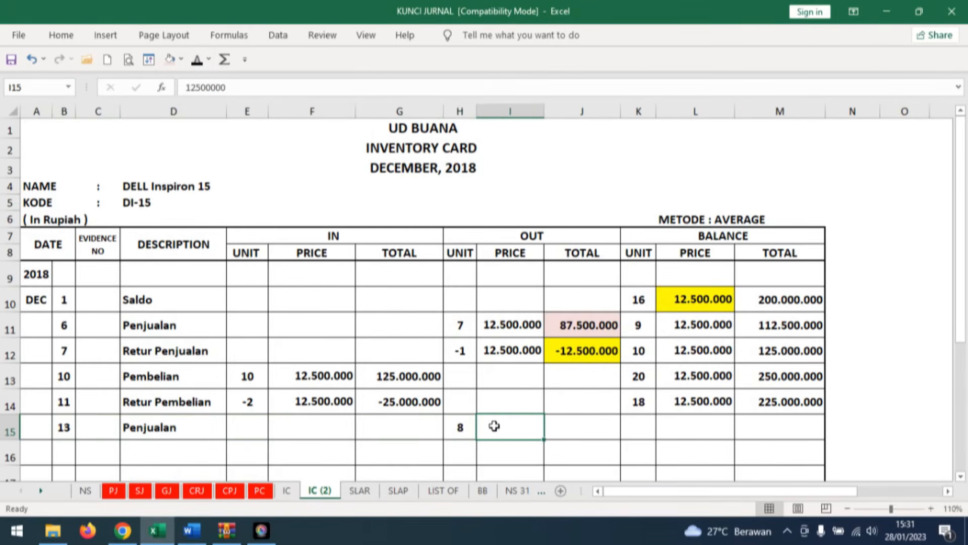
left_click(713, 401)
left_click(170, 59)
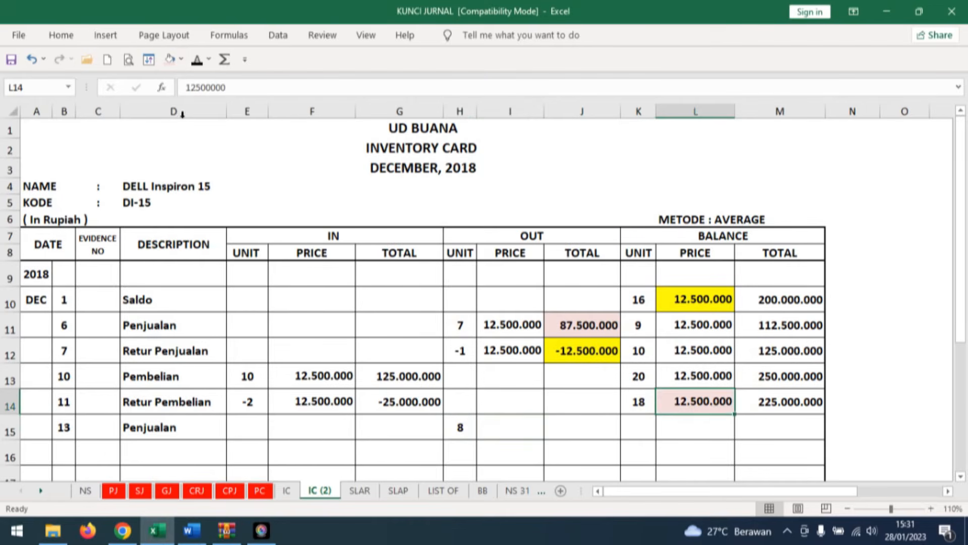
left_click(504, 426)
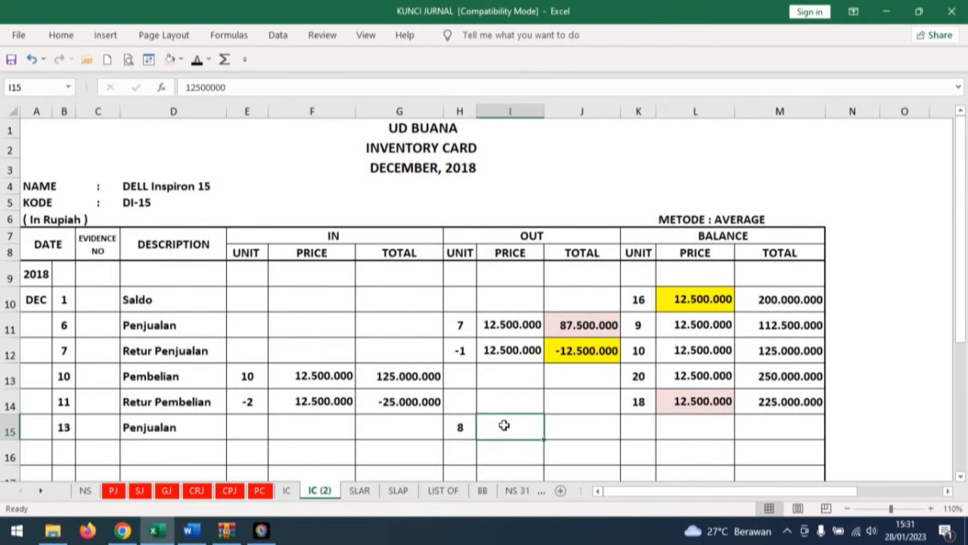
left_click(197, 60)
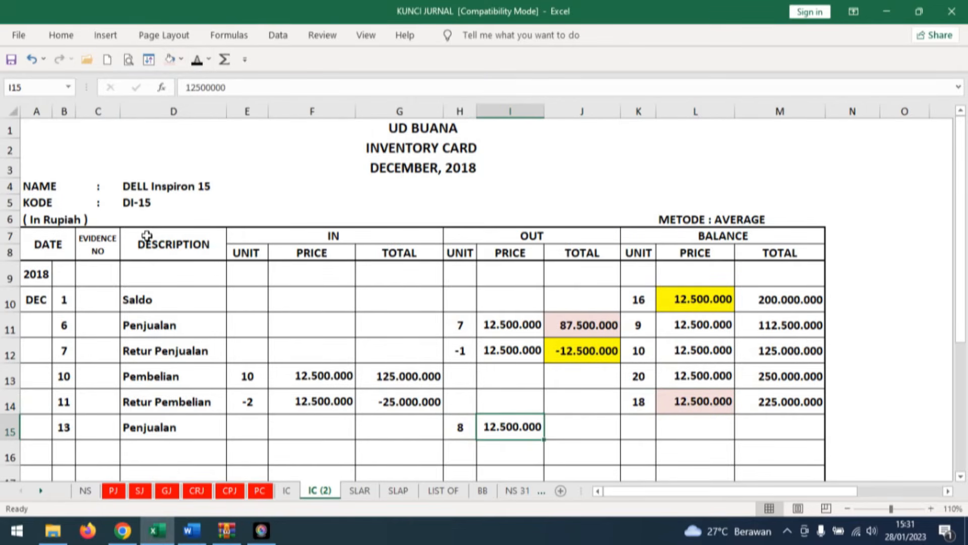
Reveal OUT total 100.000.000 and balance unit 10 in row 15 of the DELL Inspiron 15 card.
key("Right")
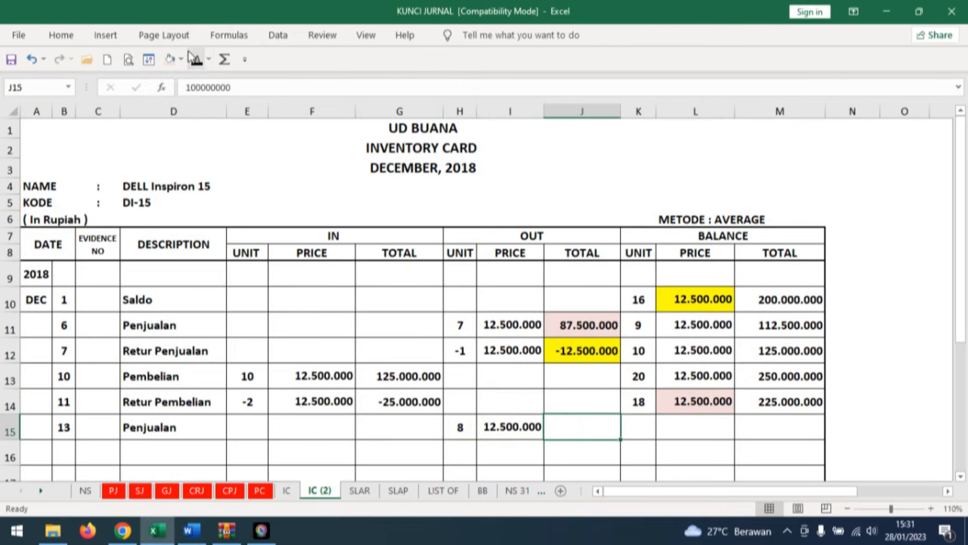
left_click(197, 59)
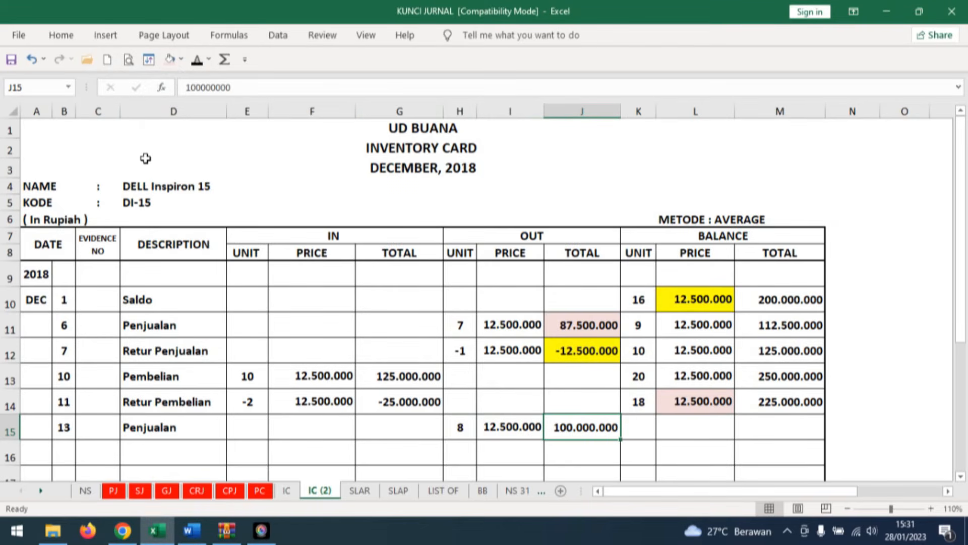
scroll(810, 377, "down", 1)
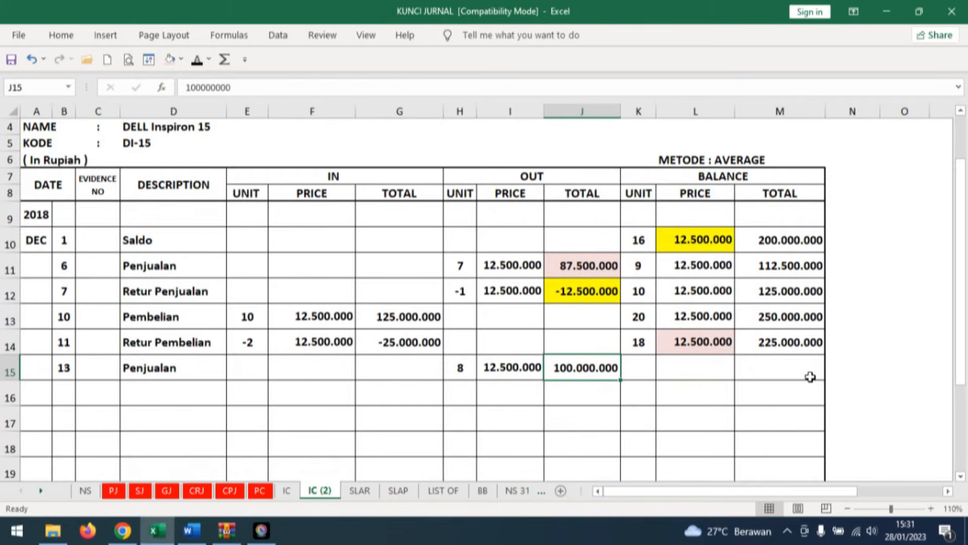
left_click(641, 366)
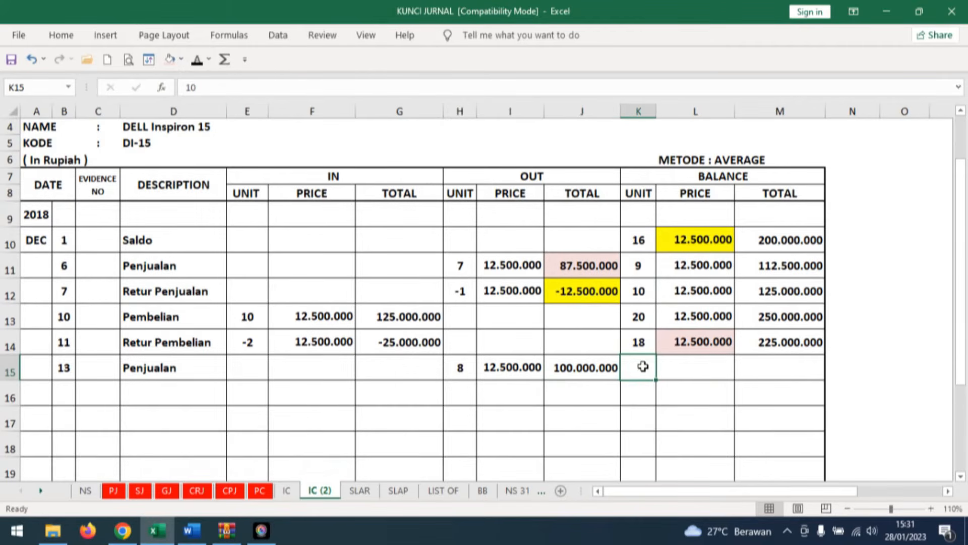
left_click(196, 59)
Reveal balance price 12.500.000 and balance total 125.000.000 in row 15 of the DELL Inspiron 15 card.
left_click(714, 371)
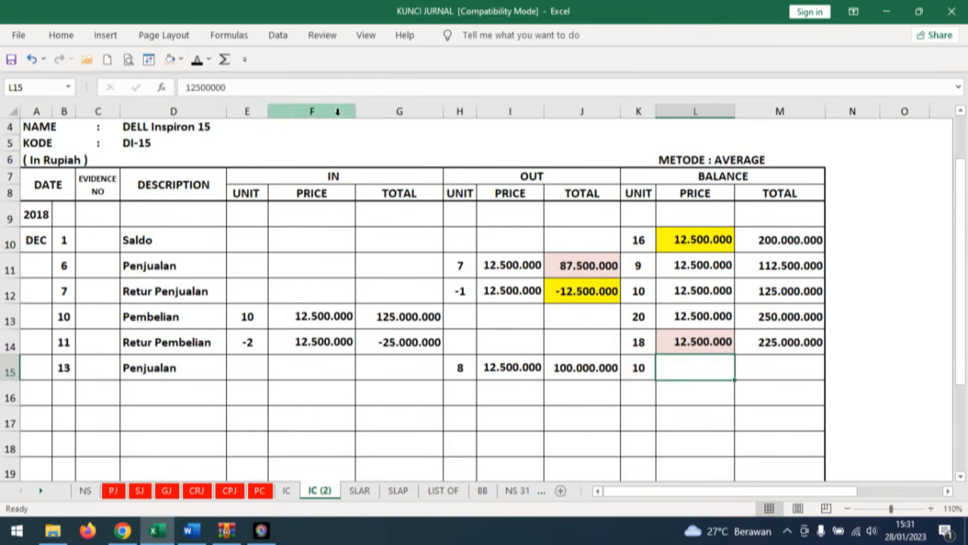
left_click(196, 59)
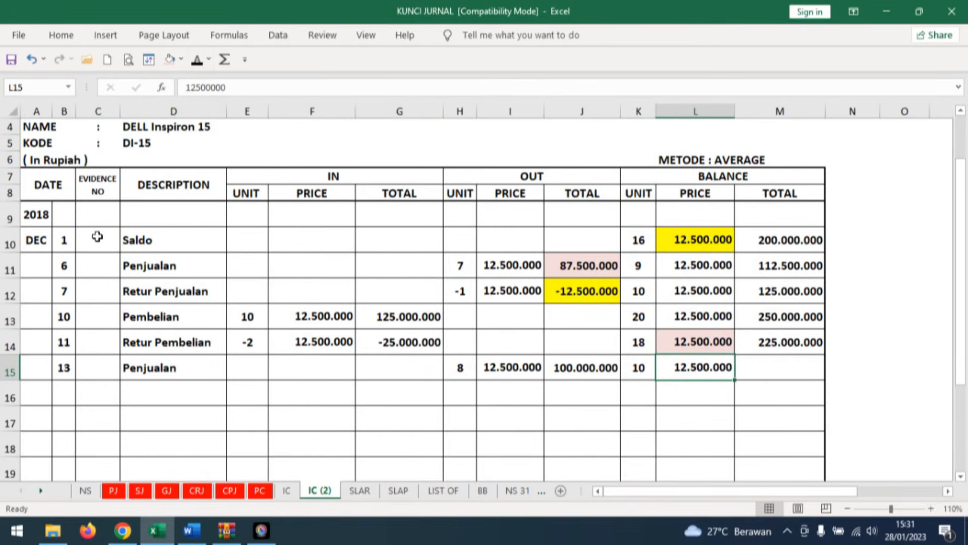
left_click(802, 364)
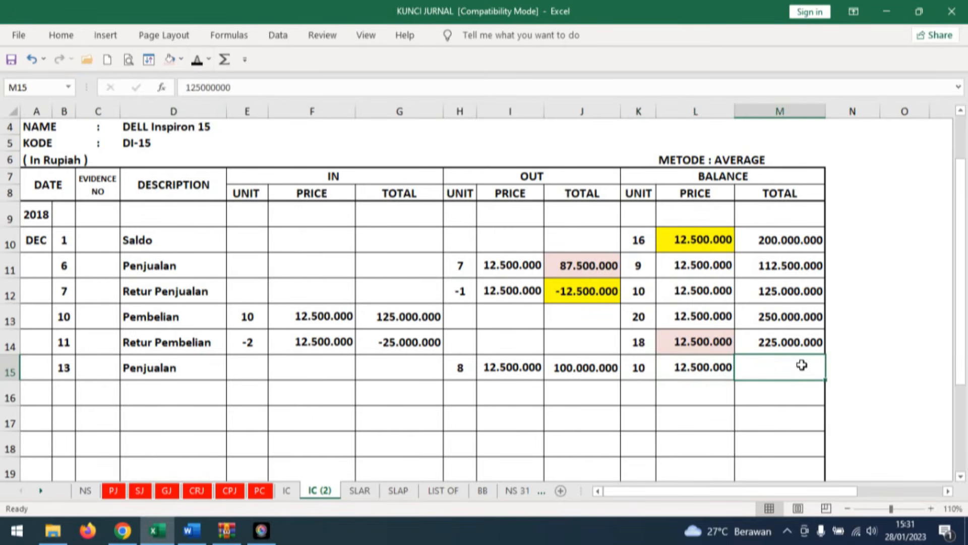
left_click(586, 366)
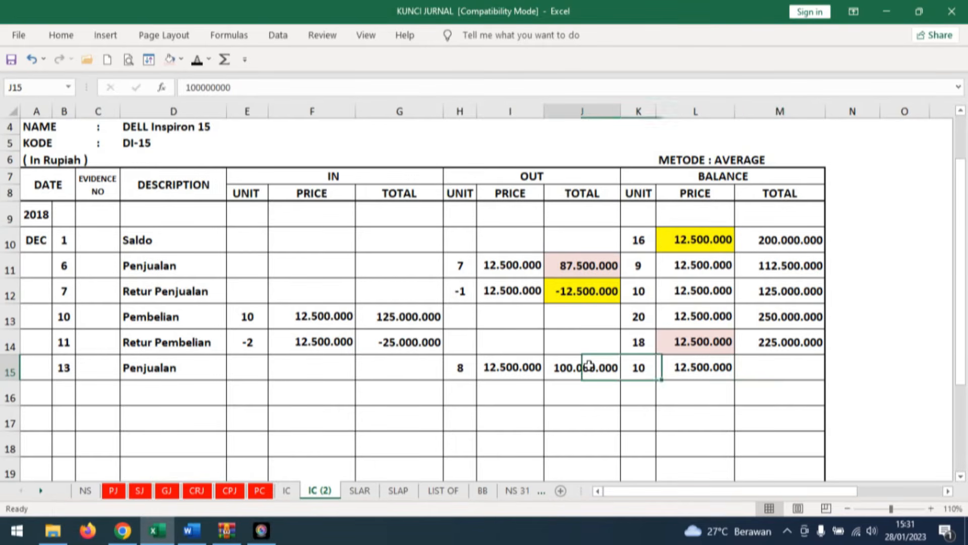
left_click(807, 362)
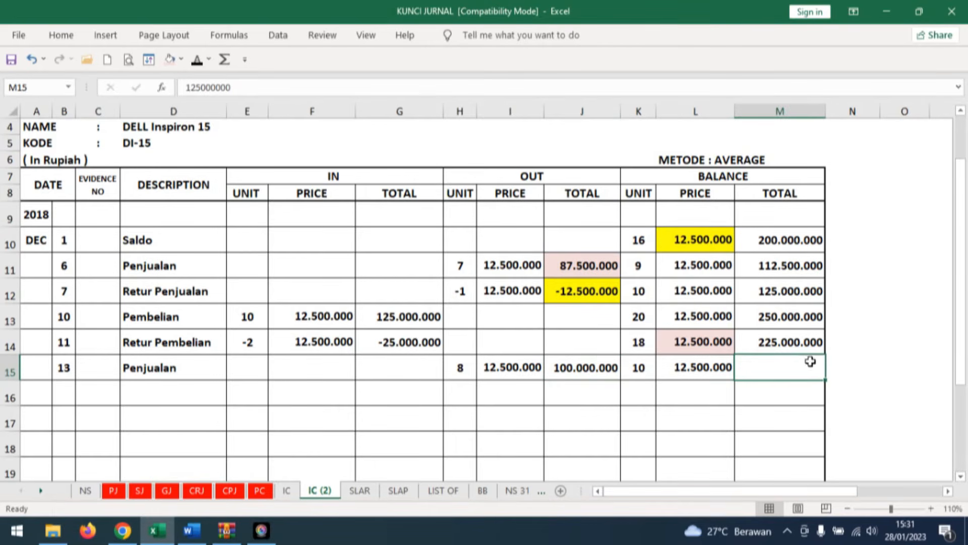
left_click(197, 59)
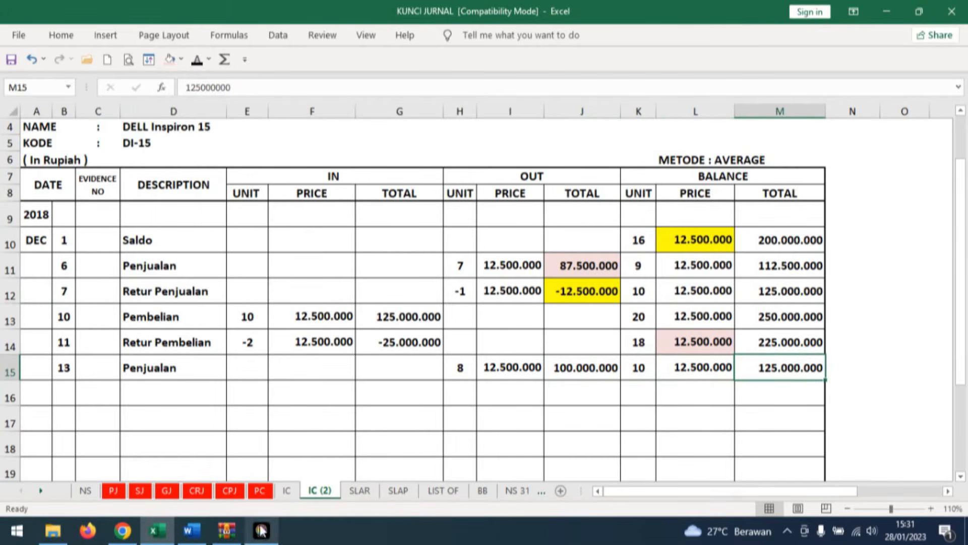
Shade the row 15 OUT totals light blue on both inventory cards, sheets IC and IC (2).
left_click(196, 491)
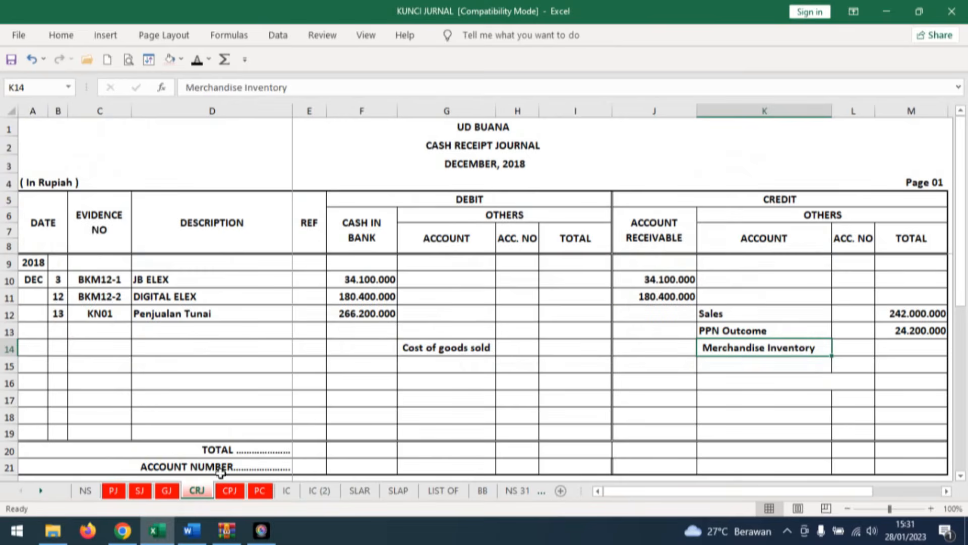
left_click(570, 347)
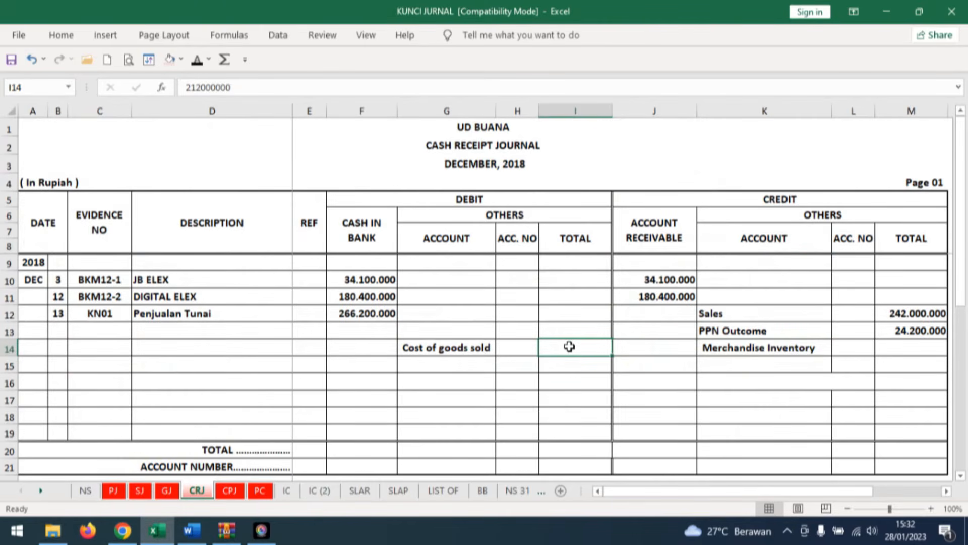
left_click(288, 492)
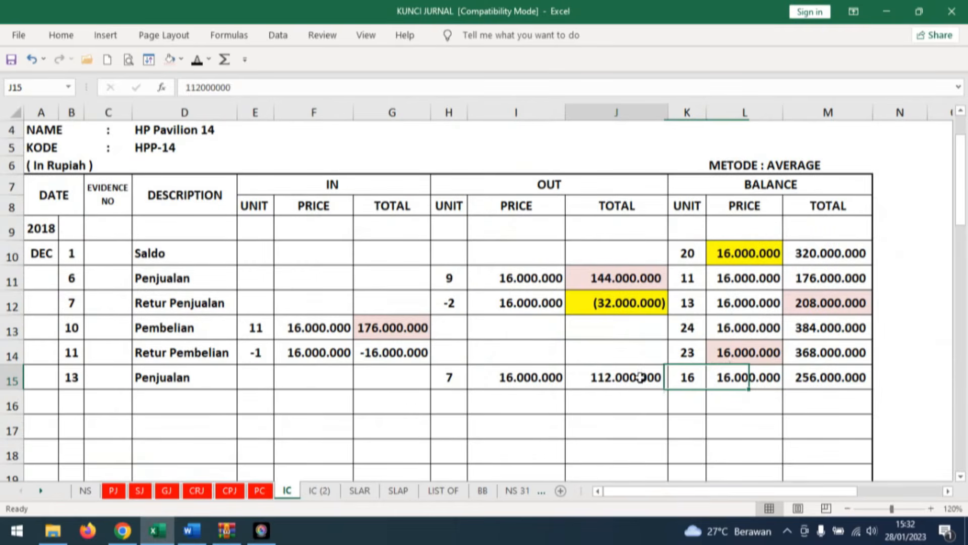
left_click(182, 59)
left_click(229, 114)
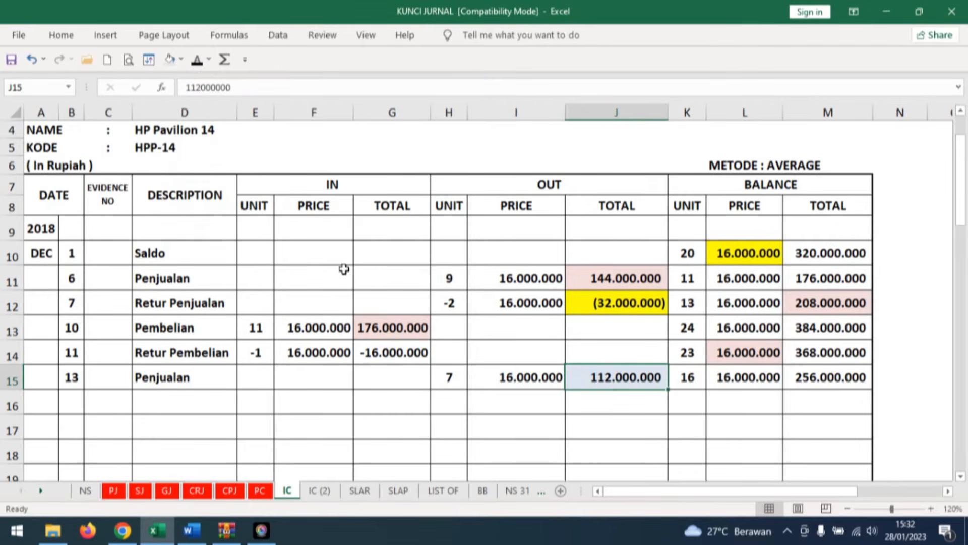
left_click(319, 490)
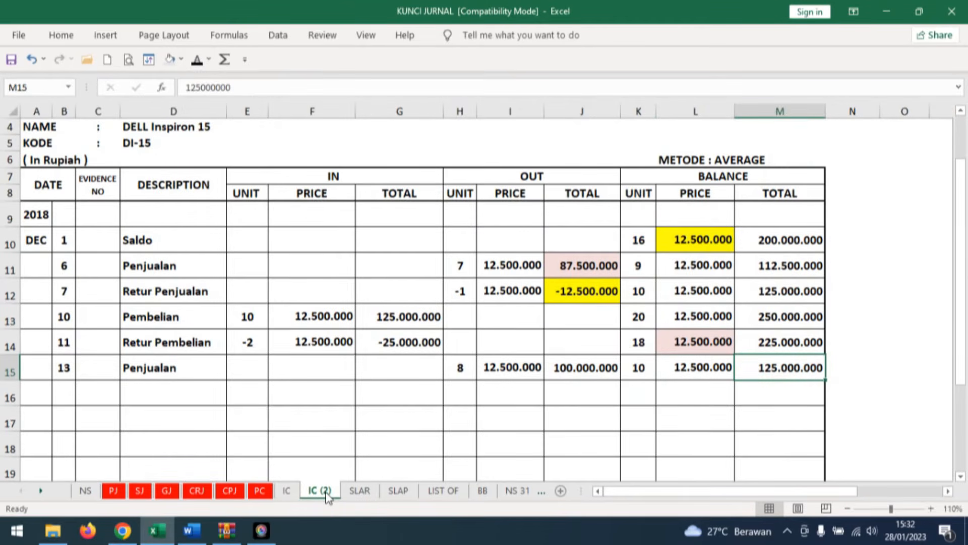
left_click(590, 367)
left_click(171, 59)
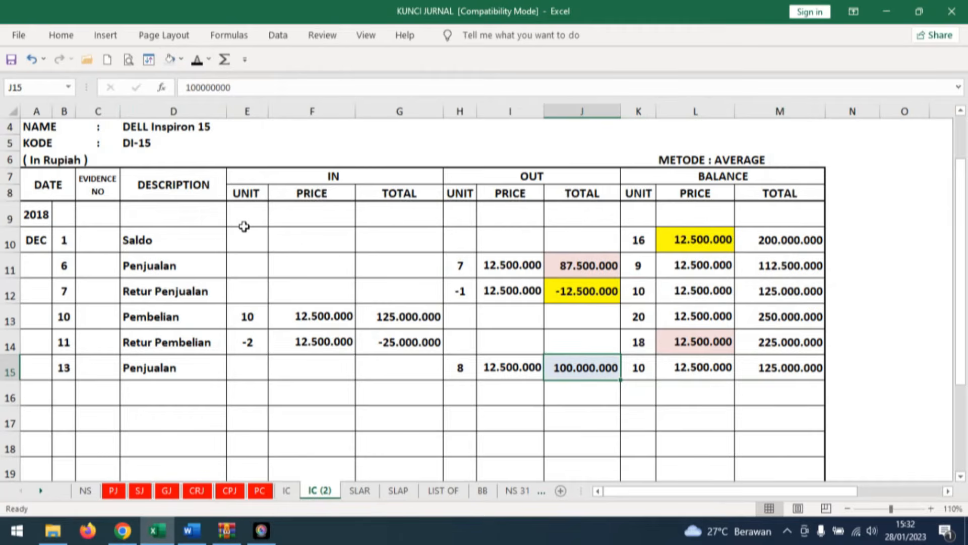
In row 14 of the CRJ sheet, reveal total 212.000.000 for both Cost of goods sold and Merchandise Inventory.
left_click(292, 491)
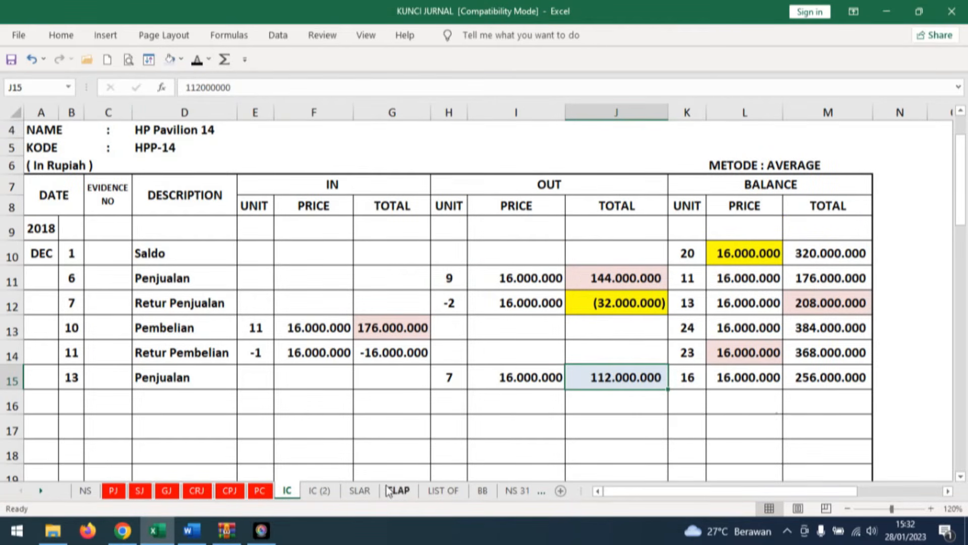
left_click(197, 491)
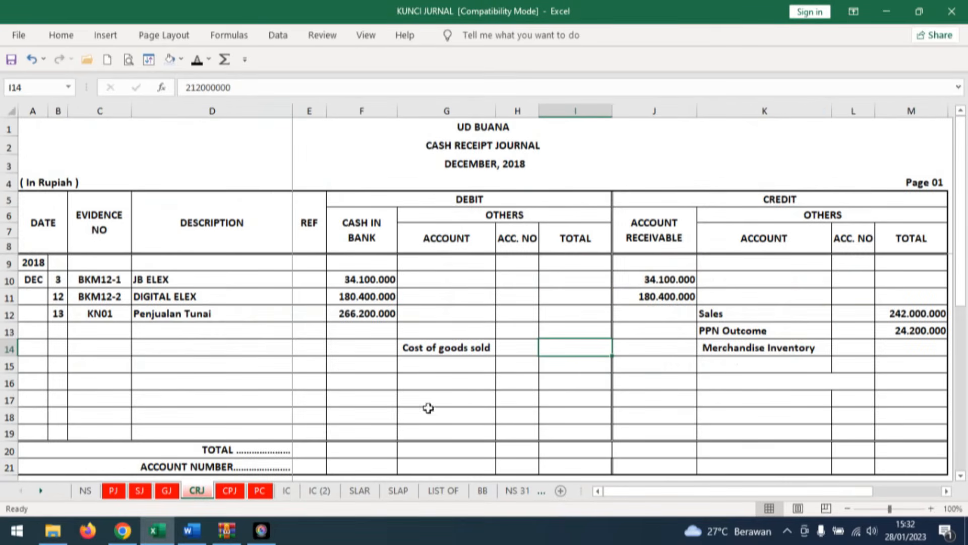
left_click(197, 60)
left_click(911, 348)
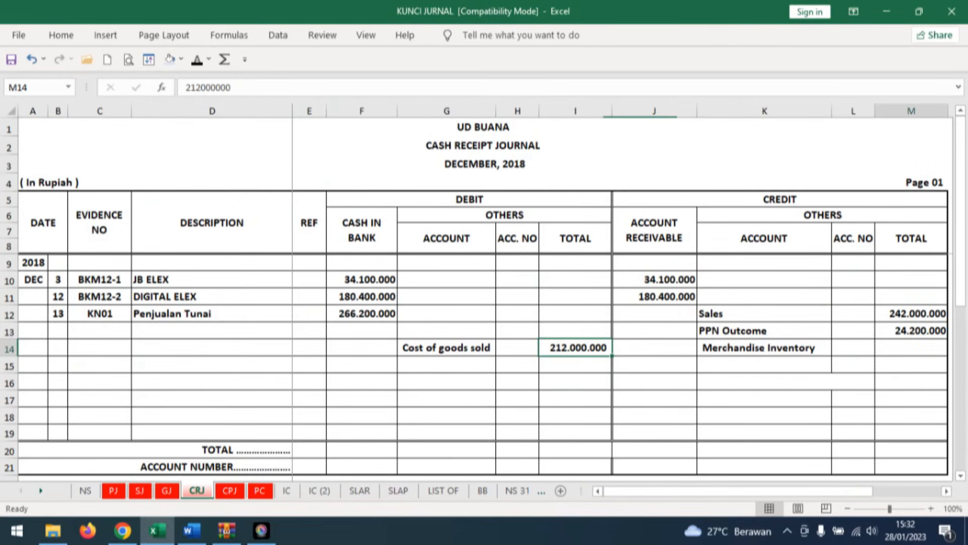
left_click(197, 59)
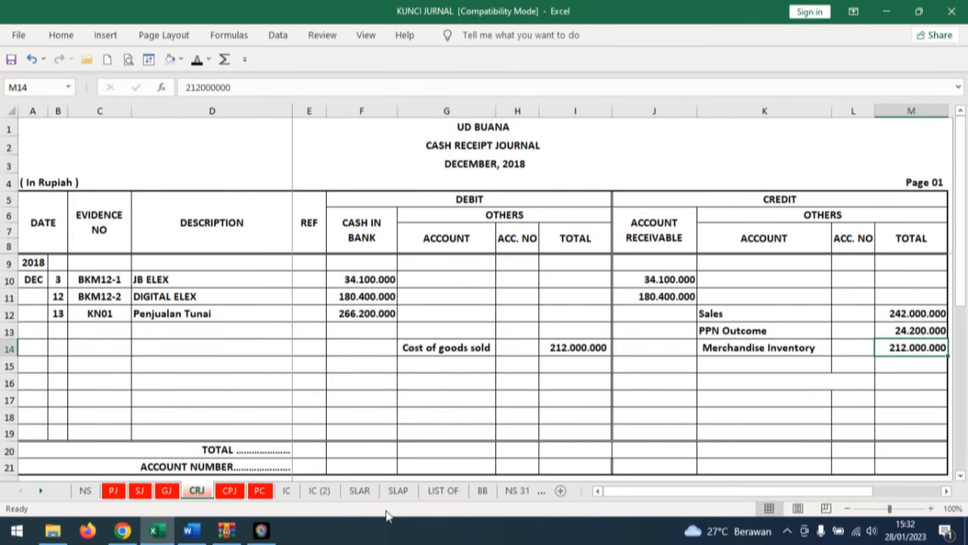
Read transaction document no. 14 in Word, and reveal day 14 and evidence number BKM12-3 in row 15 of the cash receipt journal in Excel.
left_click(197, 539)
scroll(563, 441, "down", 6)
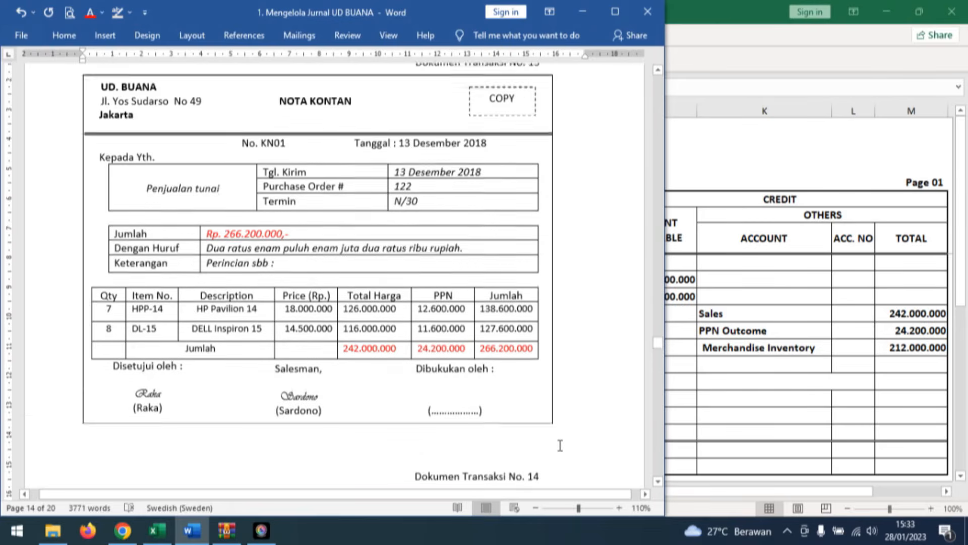
scroll(558, 463, "down", 2)
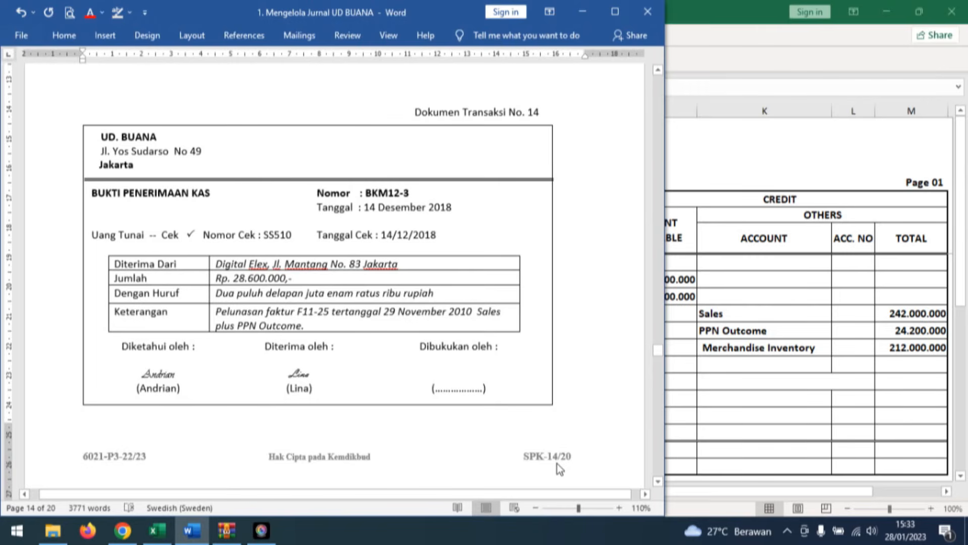
left_click(157, 530)
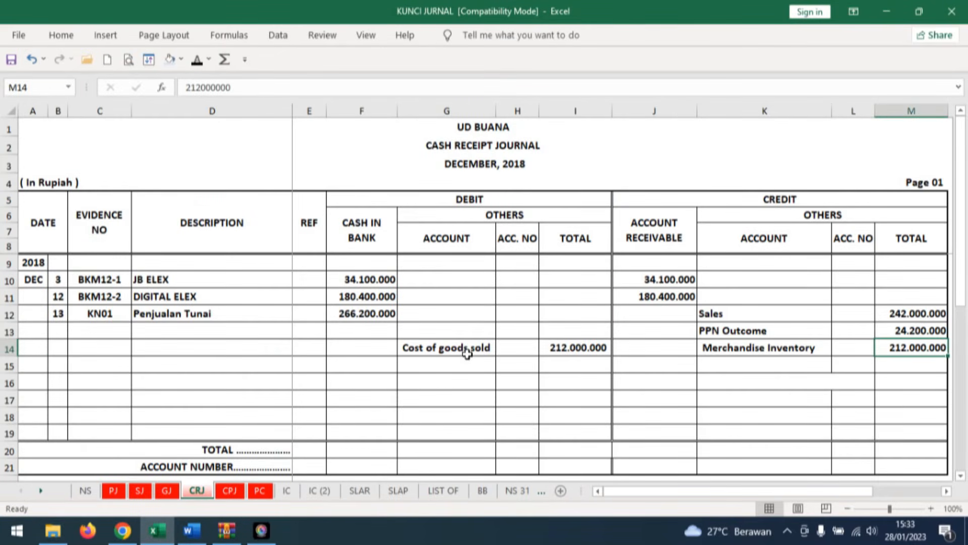
left_click(56, 365)
left_click(197, 61)
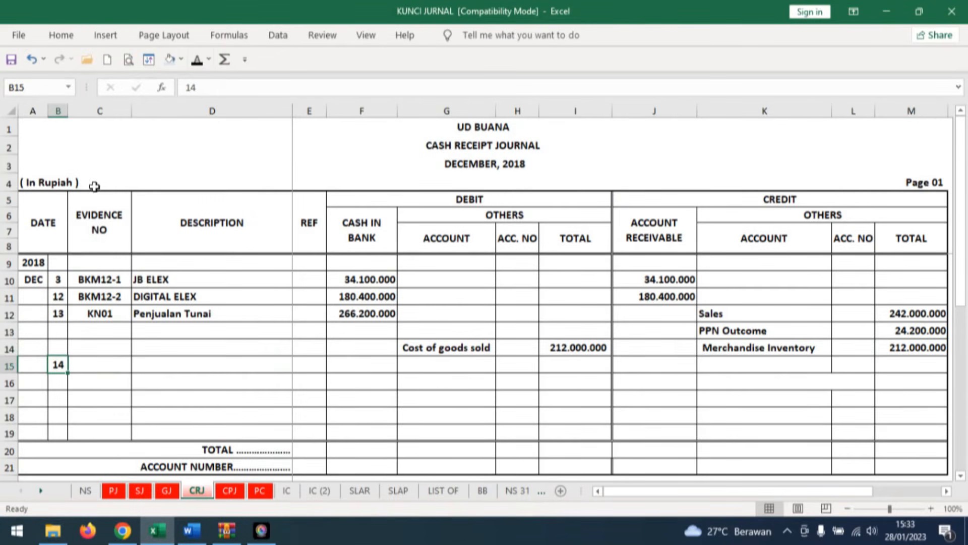
left_click(123, 361)
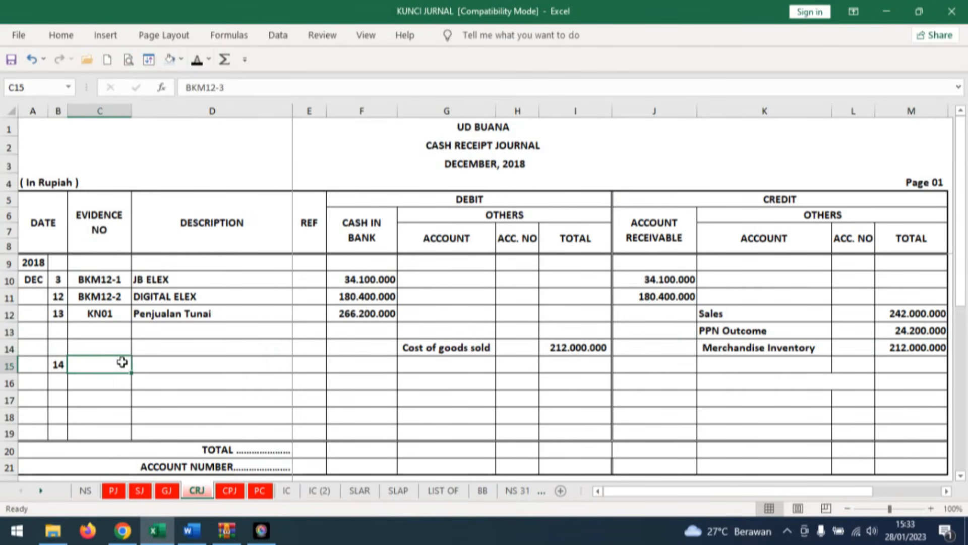
left_click(196, 60)
Reveal description DIGITAL ELEX and 28.600.000 under both Cash in Bank and Account Receivable in row 15 of the cash receipt journal.
left_click(154, 364)
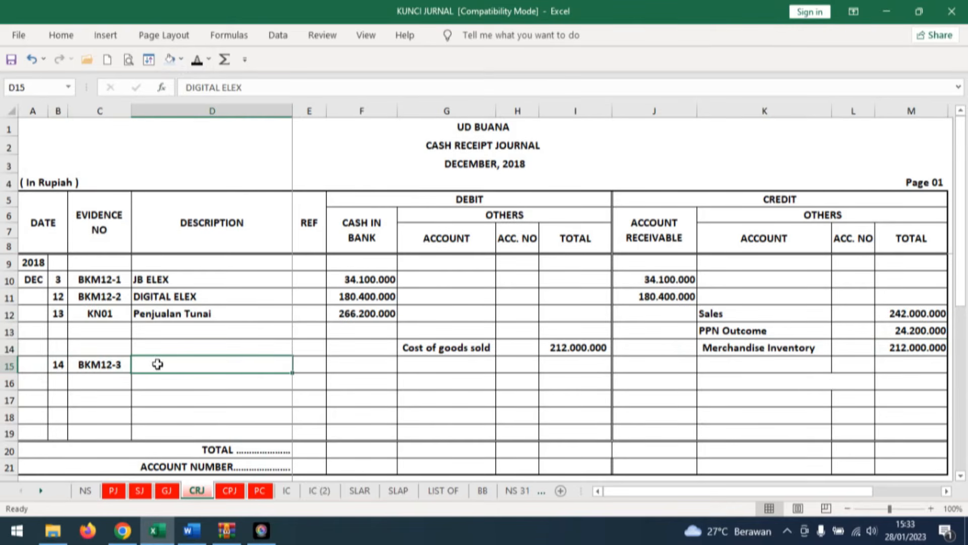
left_click(197, 60)
left_click(364, 367)
left_click(197, 60)
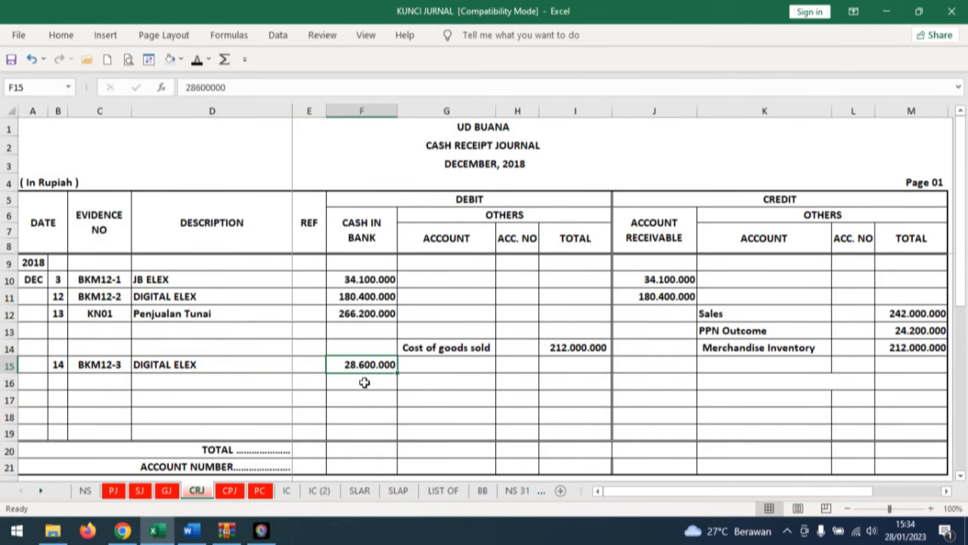
left_click(669, 367)
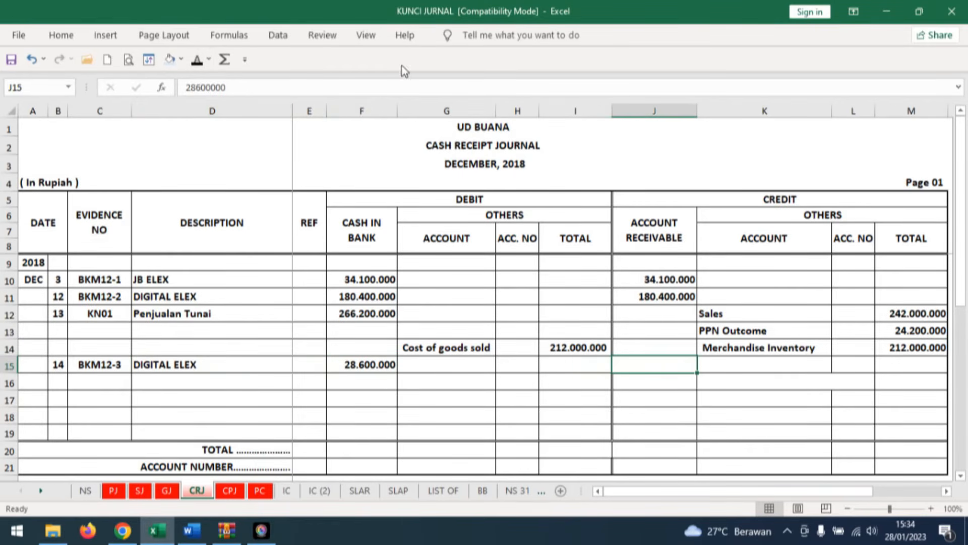
left_click(202, 53)
On sheet SLAR, reveal day 14, description CRJ and ref 1 in row 23 of the DIGITAL ELEX card.
left_click(197, 363)
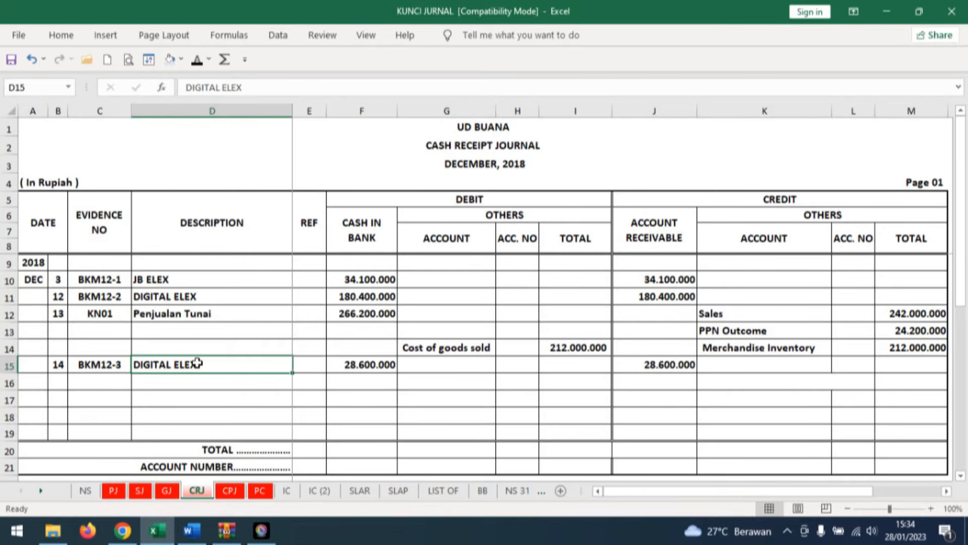
left_click(360, 490)
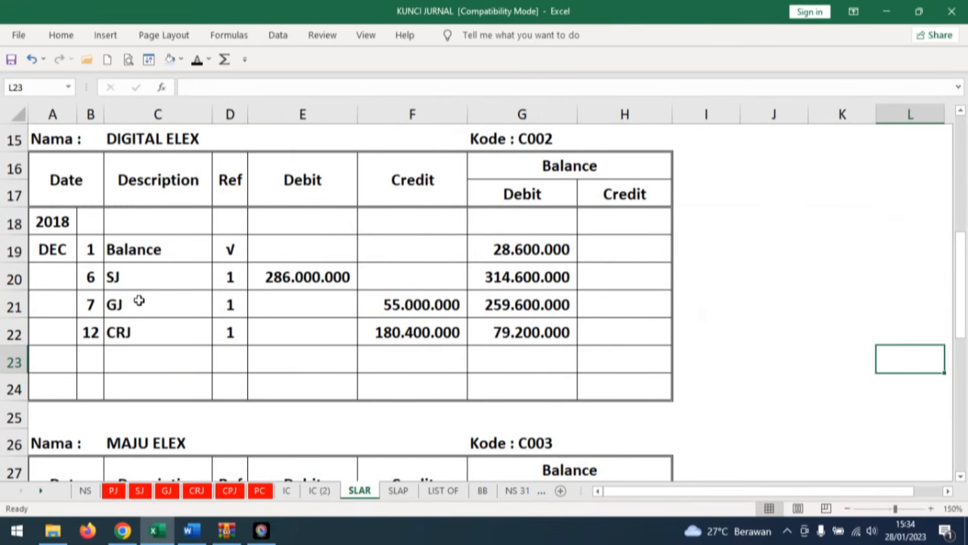
left_click(89, 358)
left_click(196, 60)
left_click(150, 354)
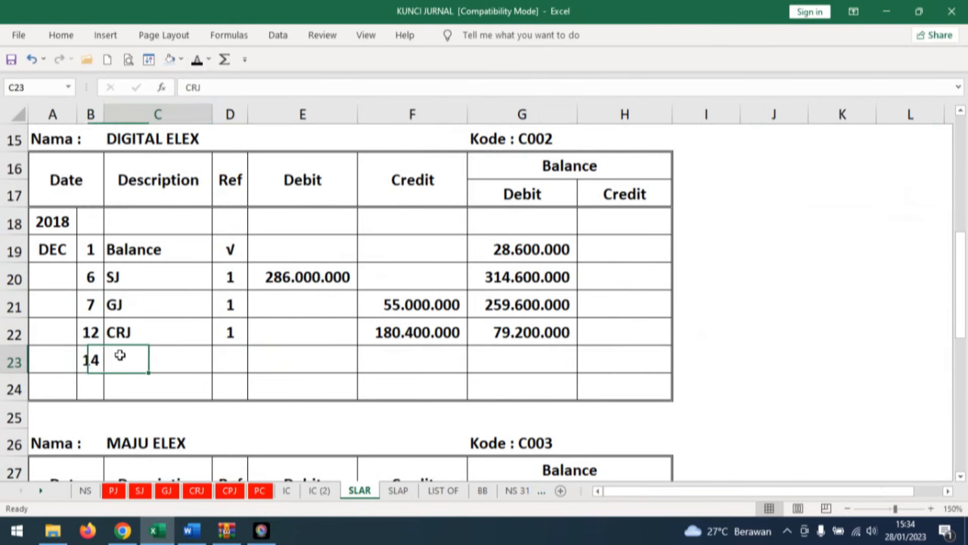
left_click(197, 61)
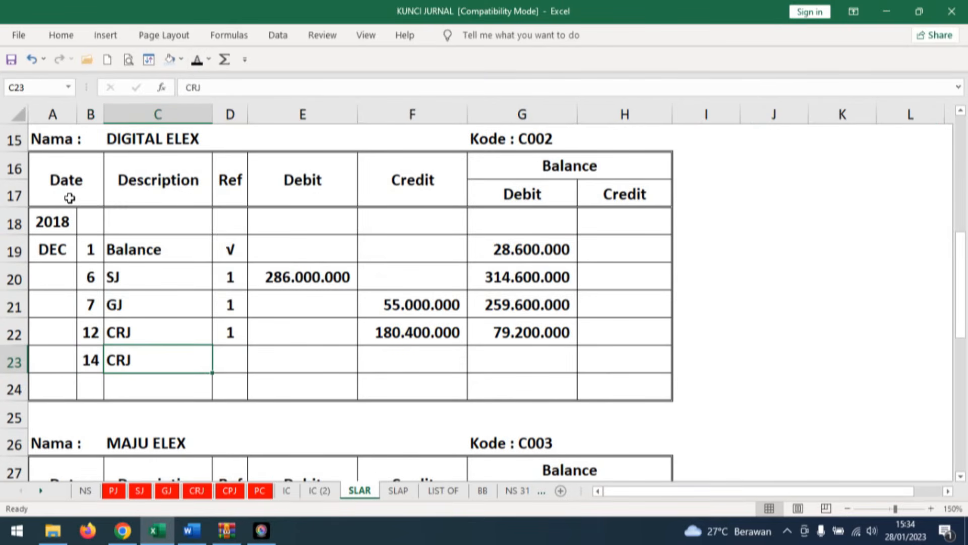
key("Right")
left_click(198, 60)
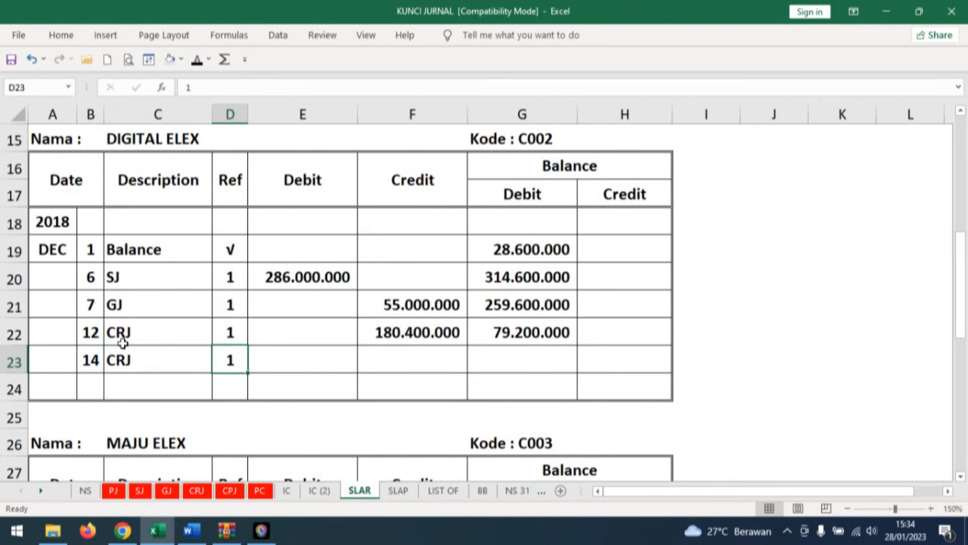
Reveal credit 28.600.000 in row 23 of the DIGITAL ELEX receivable card.
key("Right")
key("Right")
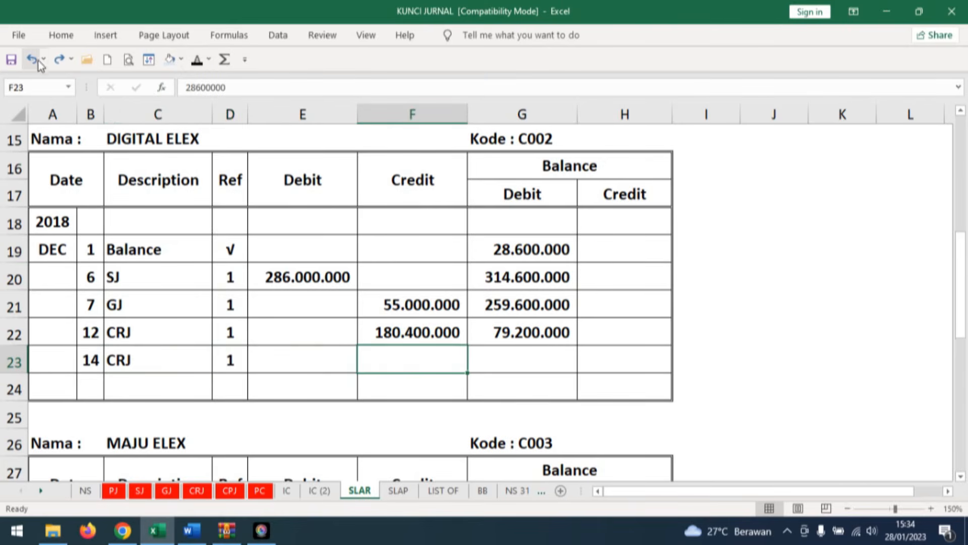
left_click(197, 61)
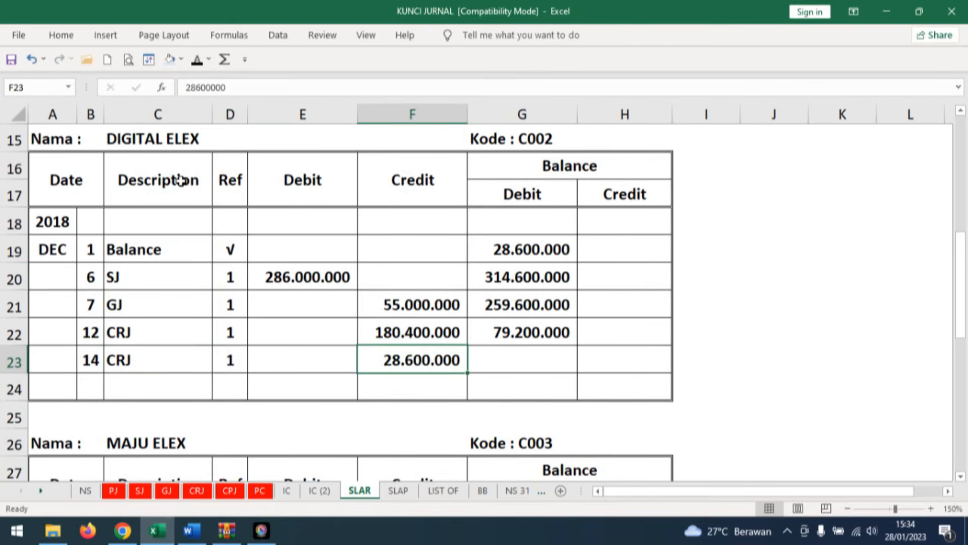
Reveal debit balance 50.600.000 in row 23 of the DIGITAL ELEX receivable card.
left_click(532, 363)
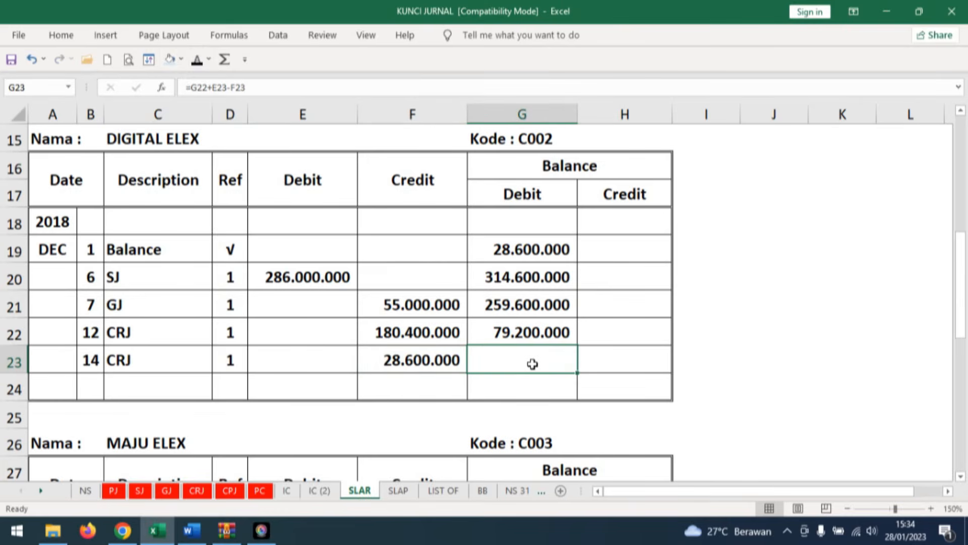
left_click(426, 362)
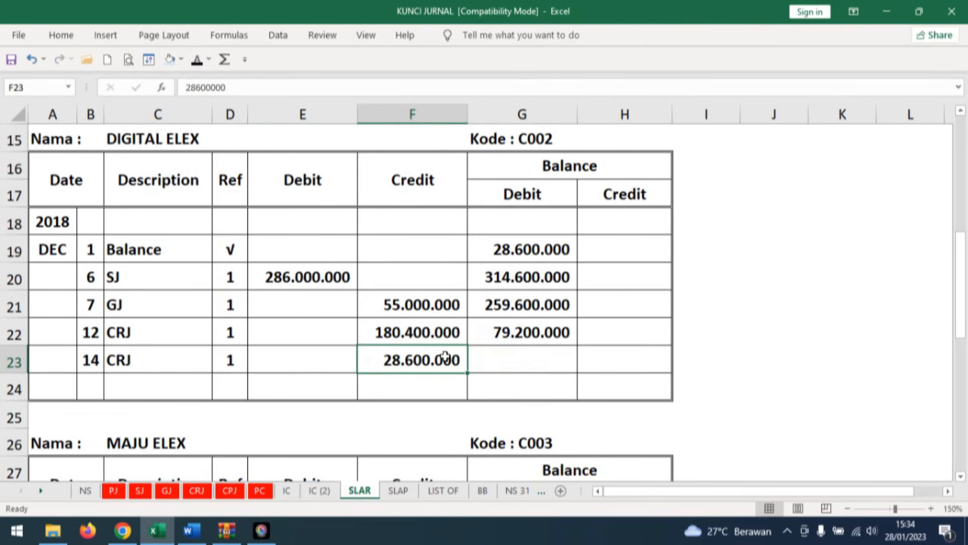
left_click(538, 363)
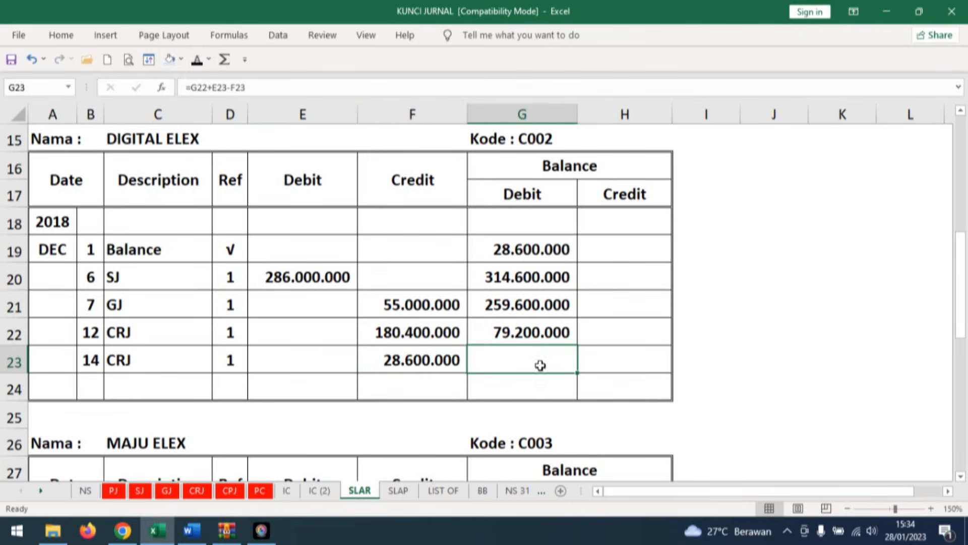
left_click(197, 60)
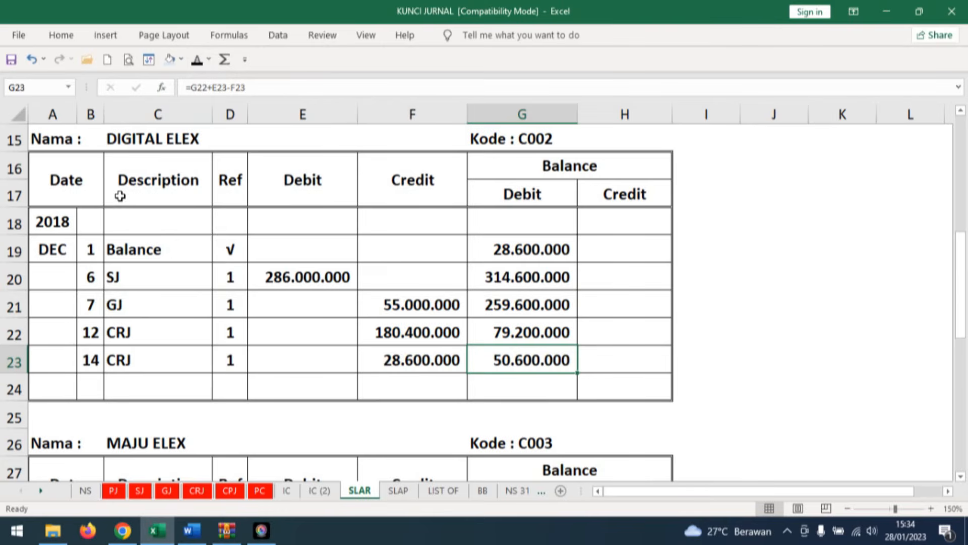
Read transaction document no. 15 in Word, and reveal day 15 and evidence number BKK12-4 in row 13 of the cash payment journal in Excel.
left_click(193, 531)
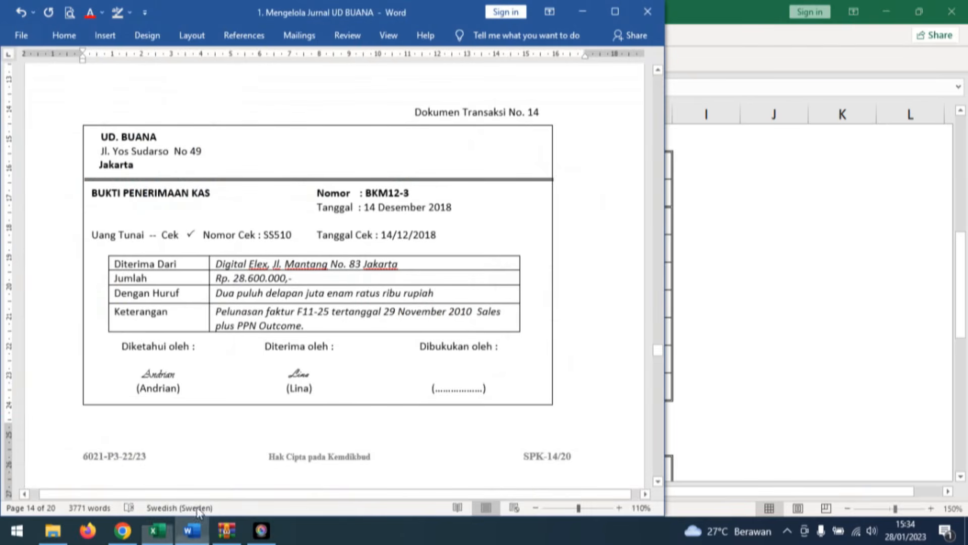
scroll(564, 342, "down", 8)
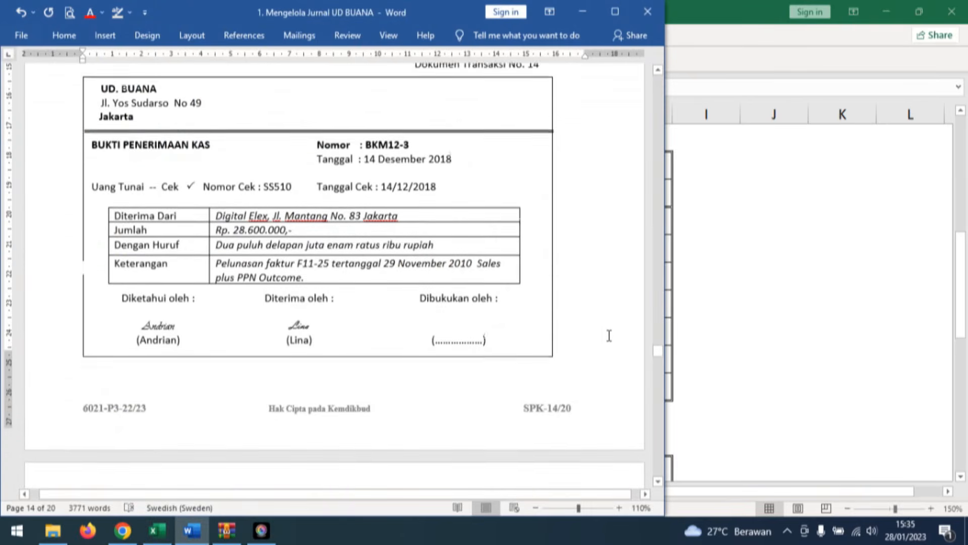
scroll(598, 352, "down", 1)
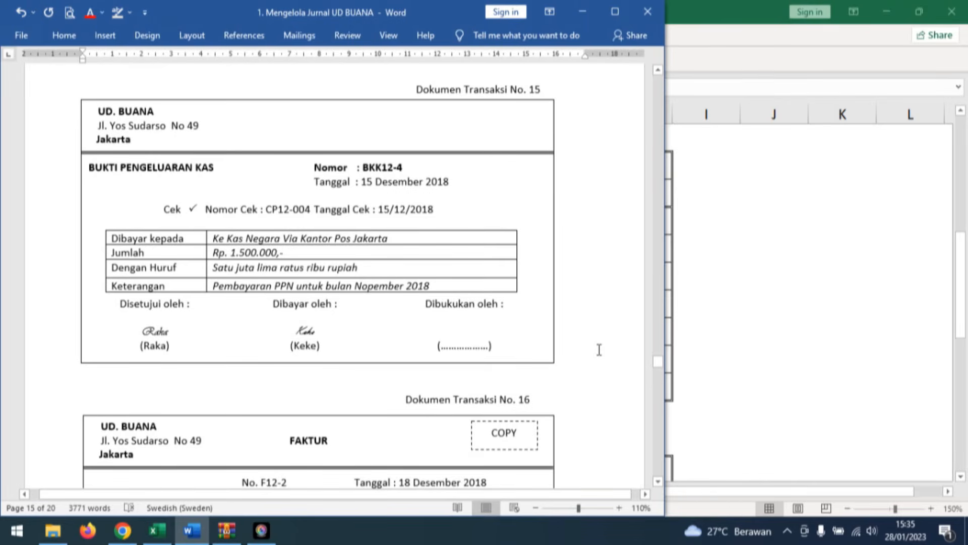
left_click(160, 530)
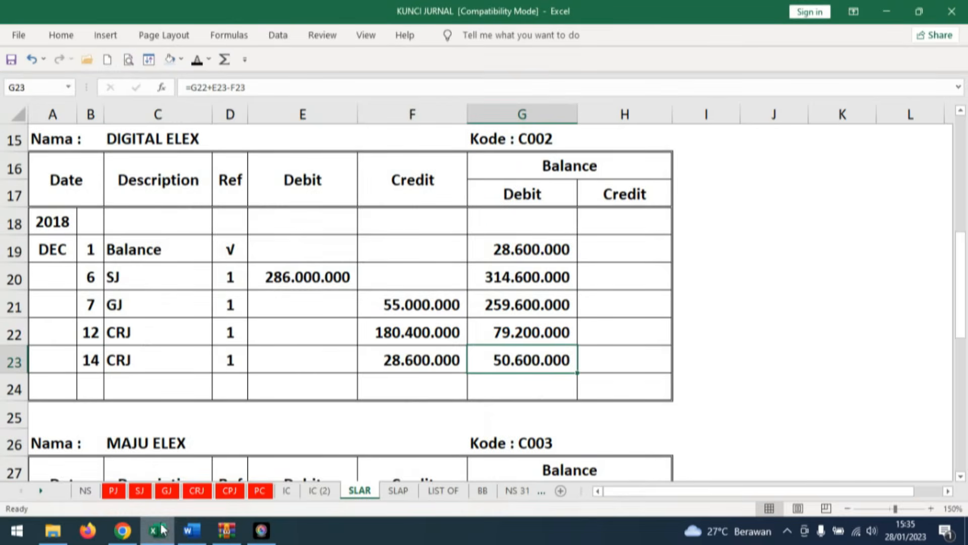
left_click(228, 490)
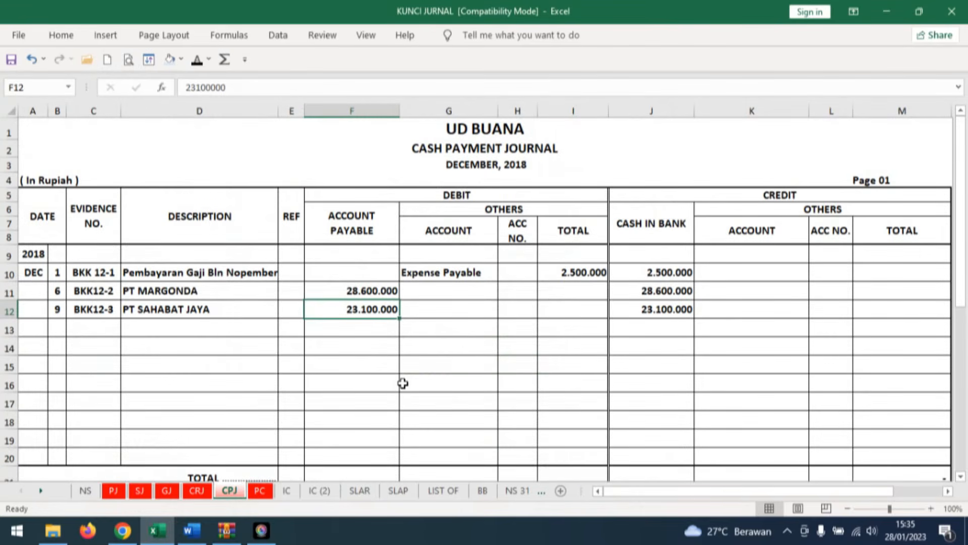
left_click(60, 325)
left_click(198, 63)
left_click(100, 326)
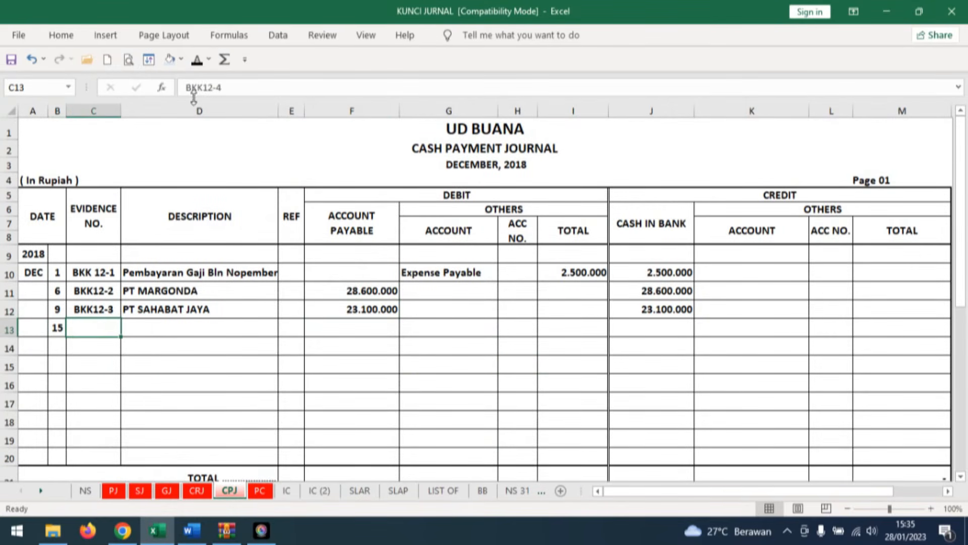
left_click(198, 62)
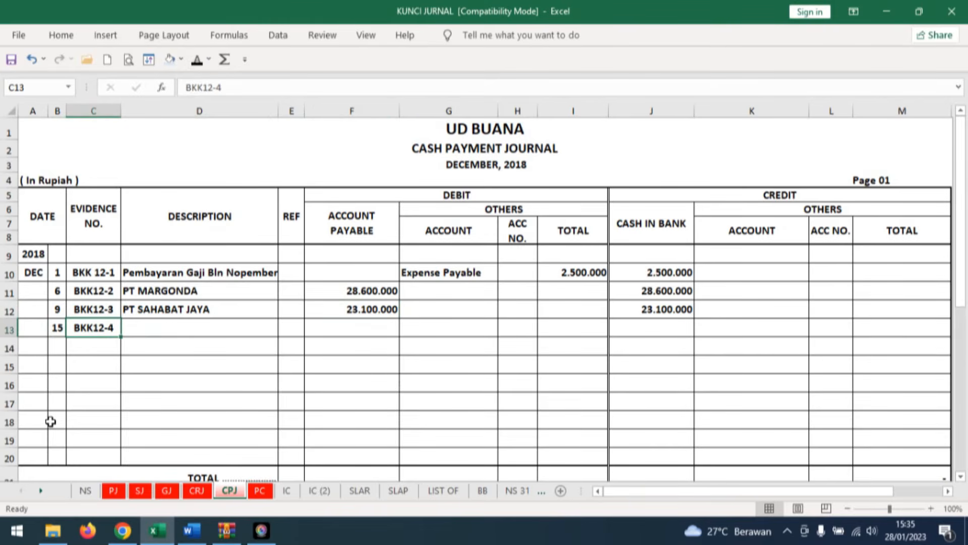
Reveal description SETORAN PAJAK and debit account PPN Payable in row 13 of the cash payment journal.
left_click(164, 322)
left_click(197, 60)
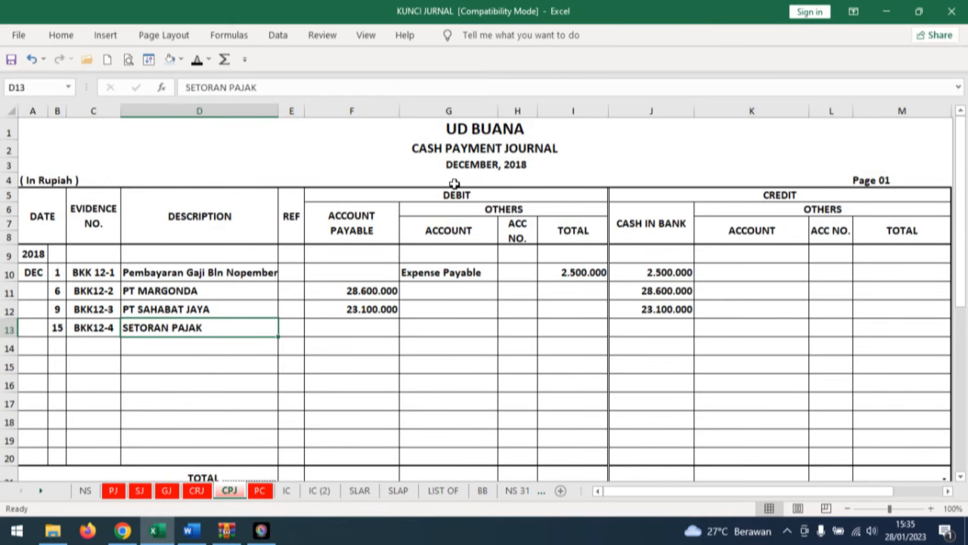
left_click(456, 327)
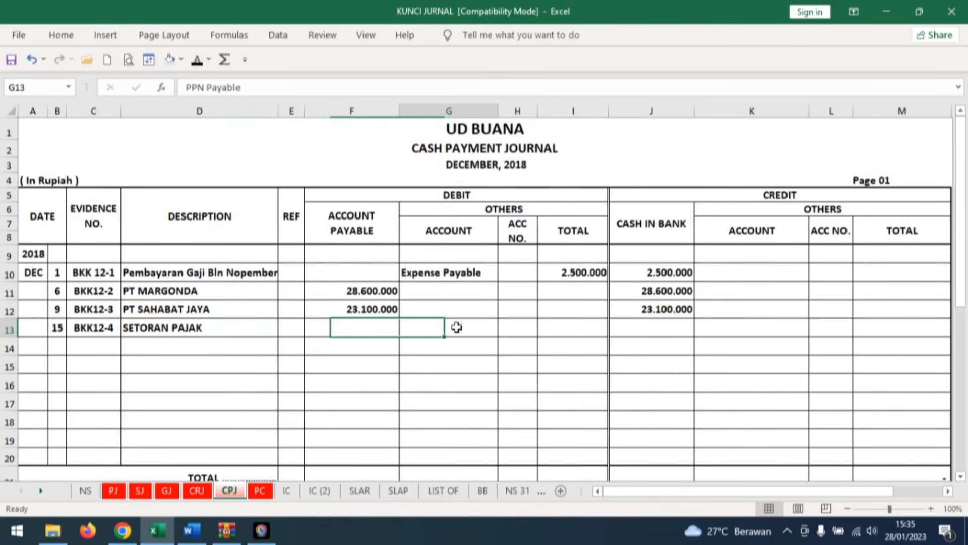
left_click(197, 59)
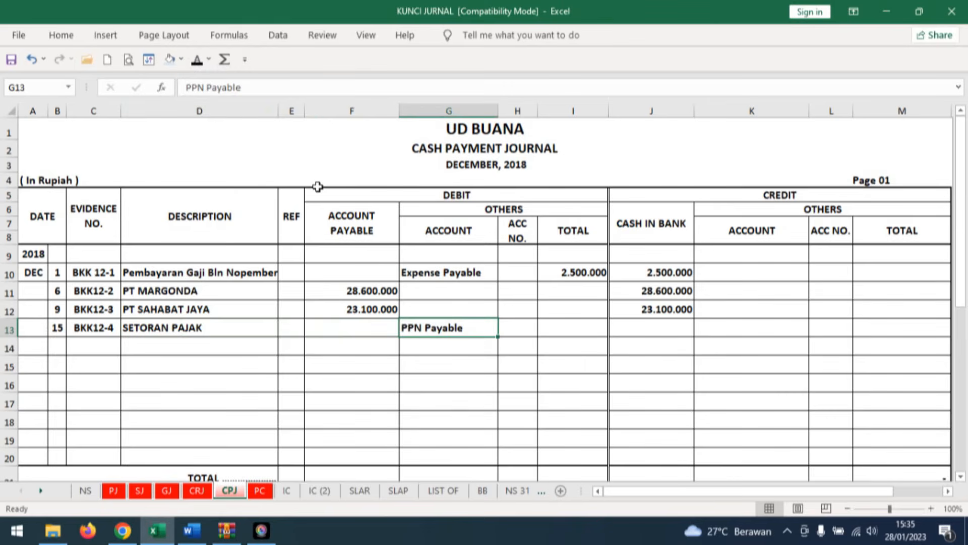
Reveal 1.500.000 under both the debit Others total and Cash in Bank in row 13 of the cash payment journal.
left_click(582, 330)
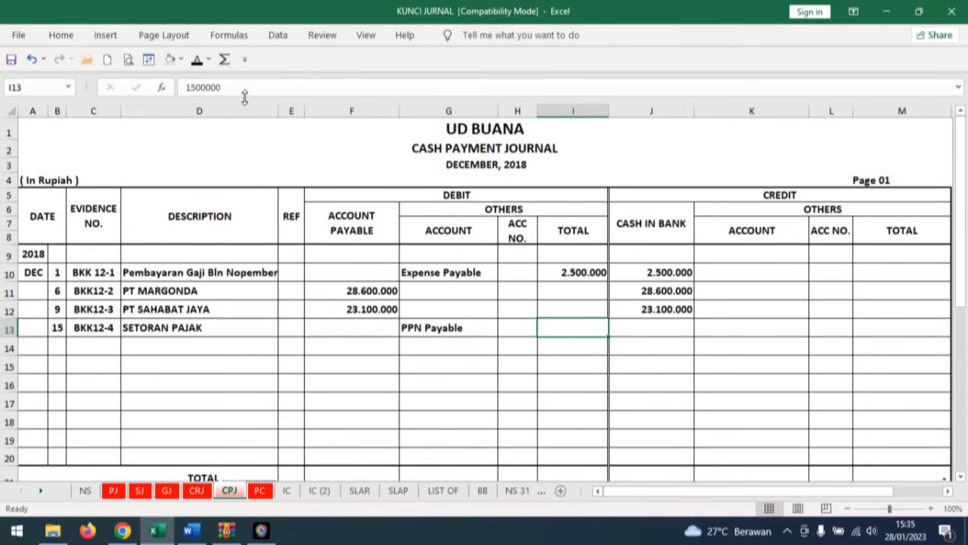
left_click(198, 59)
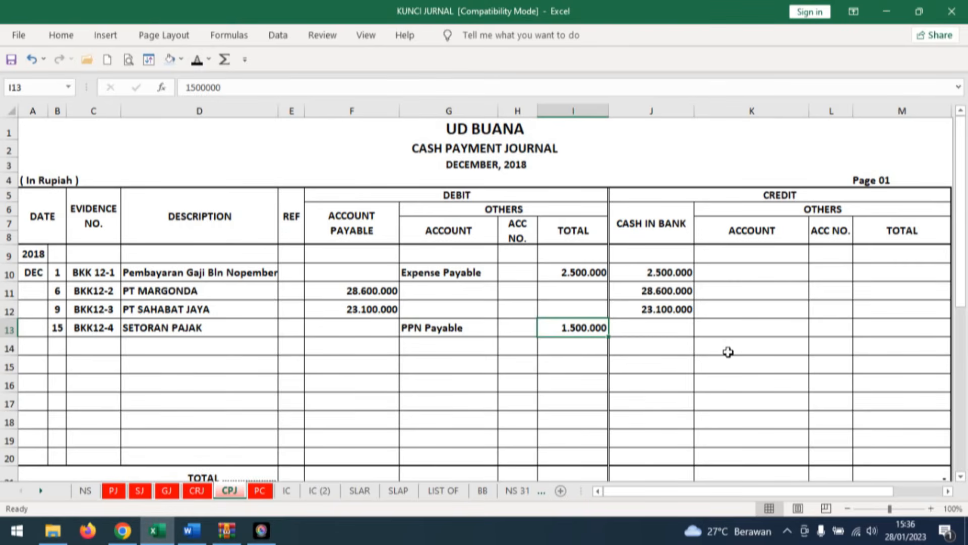
key("Right")
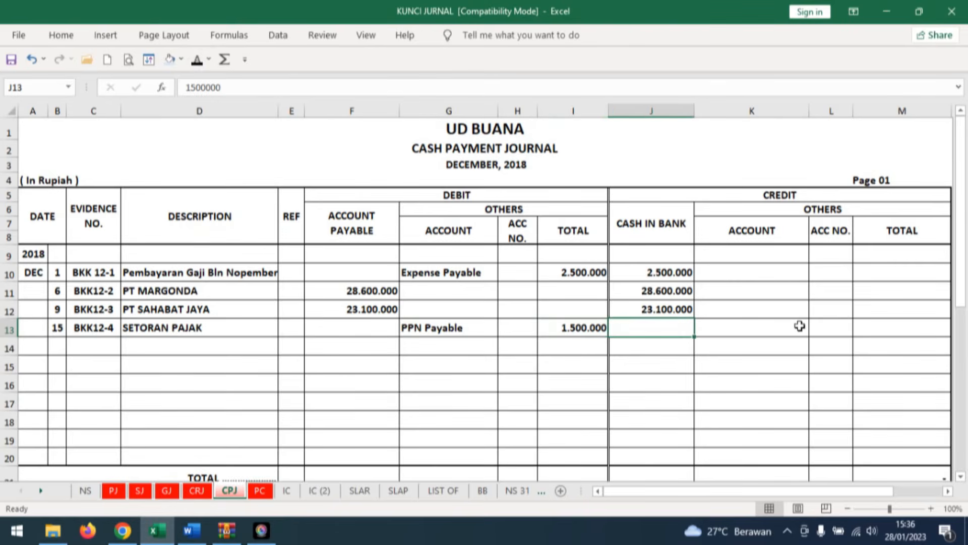
left_click(196, 59)
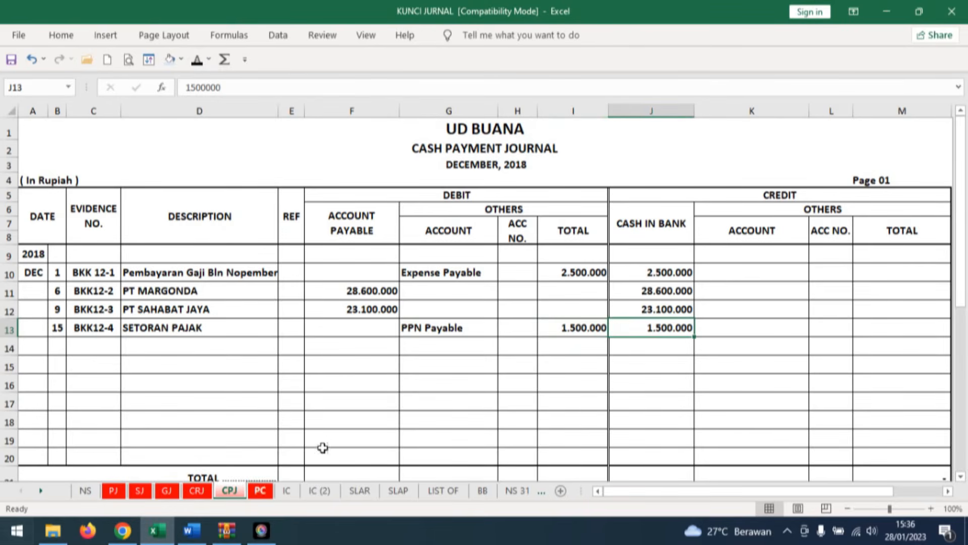
Read transaction document no. 16 in Word, and reveal day 18, invoice F12-2 and description JB ELEX in row 10 of the Excel sales journal.
left_click(192, 530)
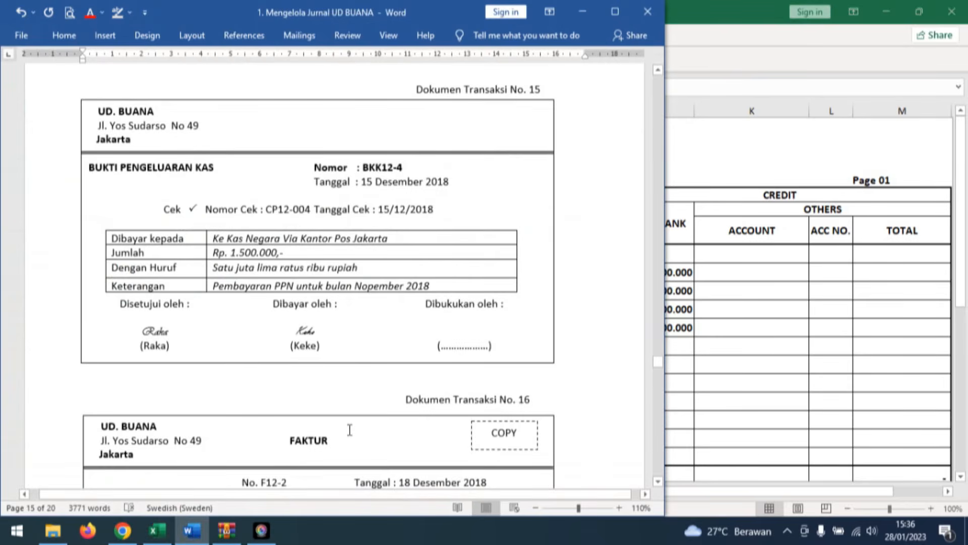
scroll(575, 326, "down", 7)
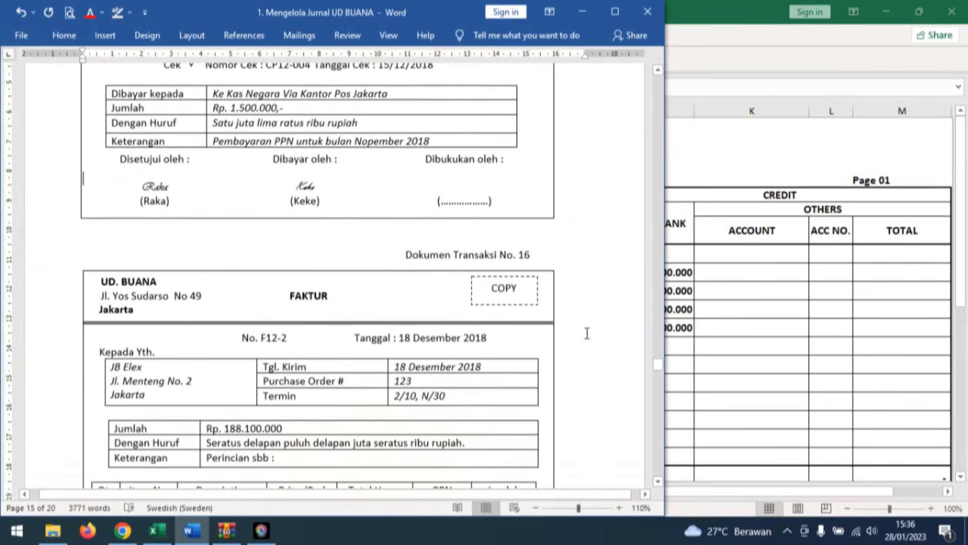
scroll(588, 332, "down", 4)
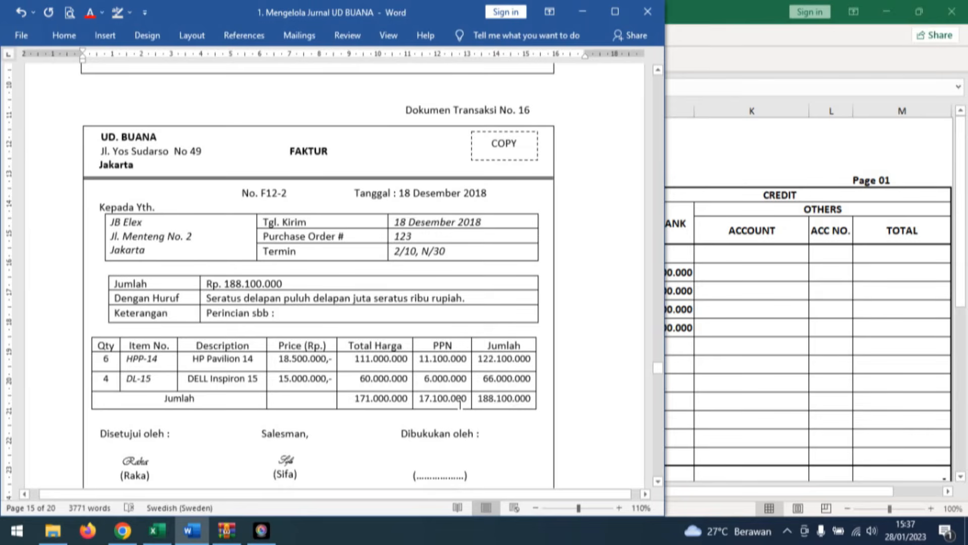
left_click(166, 537)
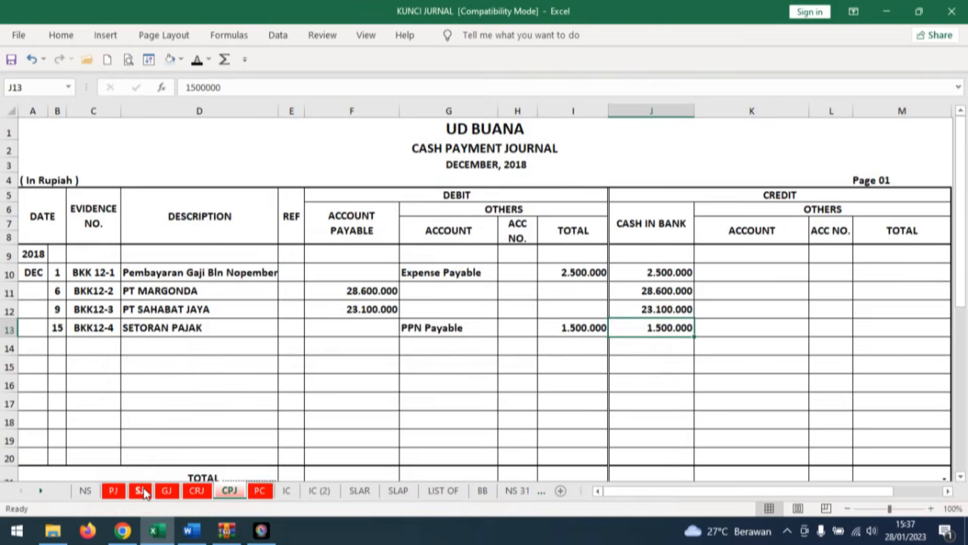
left_click(140, 490)
left_click(56, 310)
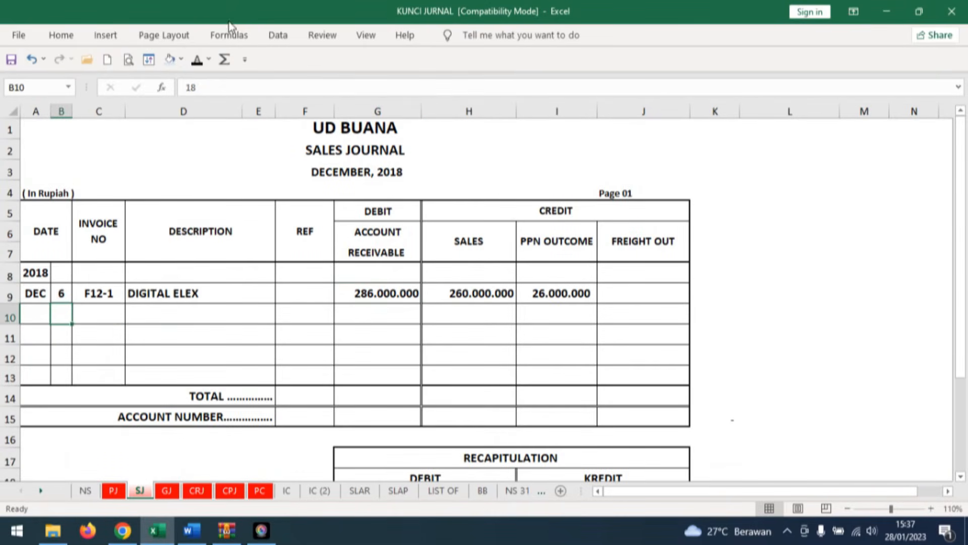
type("18")
key("ctrl+Return")
left_click(104, 301)
left_click(103, 306)
type("F12-2")
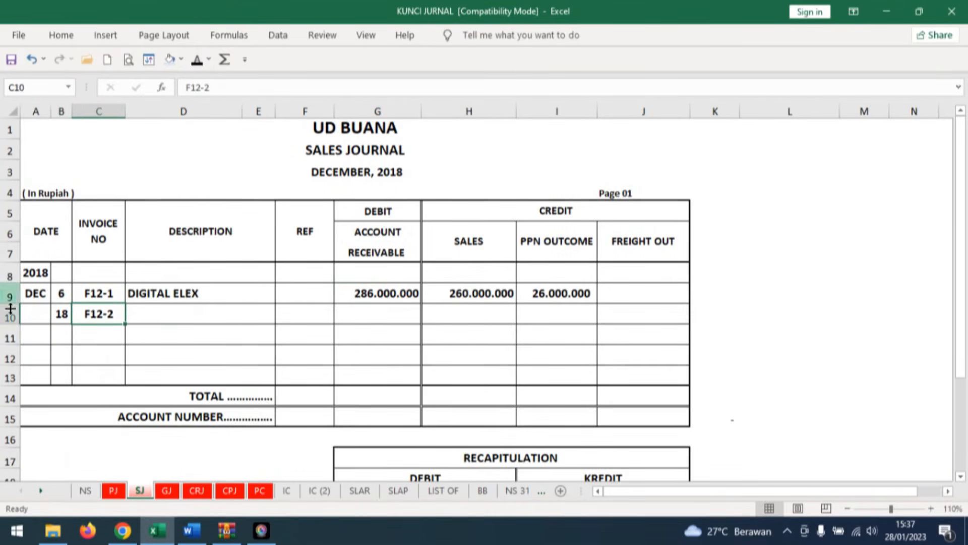
left_click(144, 308)
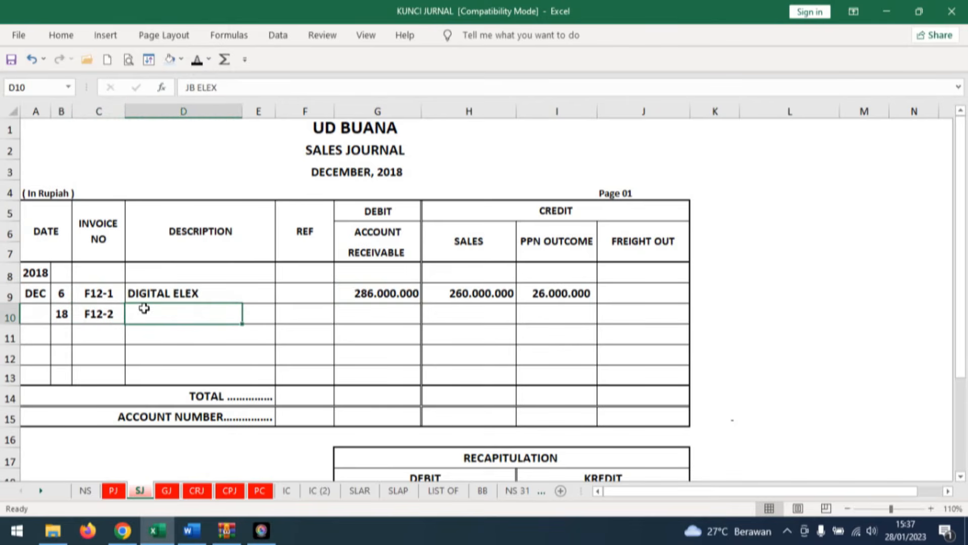
left_click(200, 63)
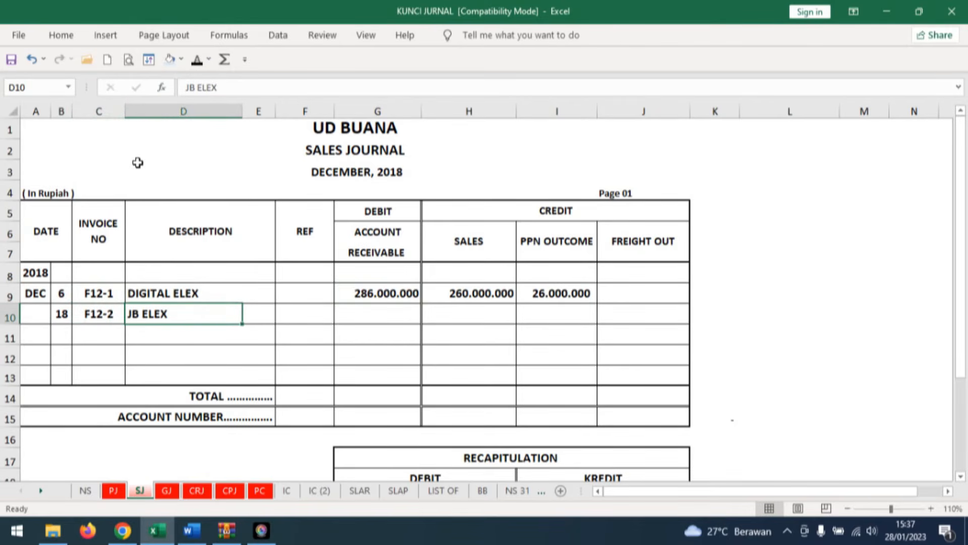
Color both 188.100.000 amounts red in document no. 16 in Word, and reveal 188.100.000 under Account Receivable in row 10 of the Excel sales journal.
left_click(358, 318)
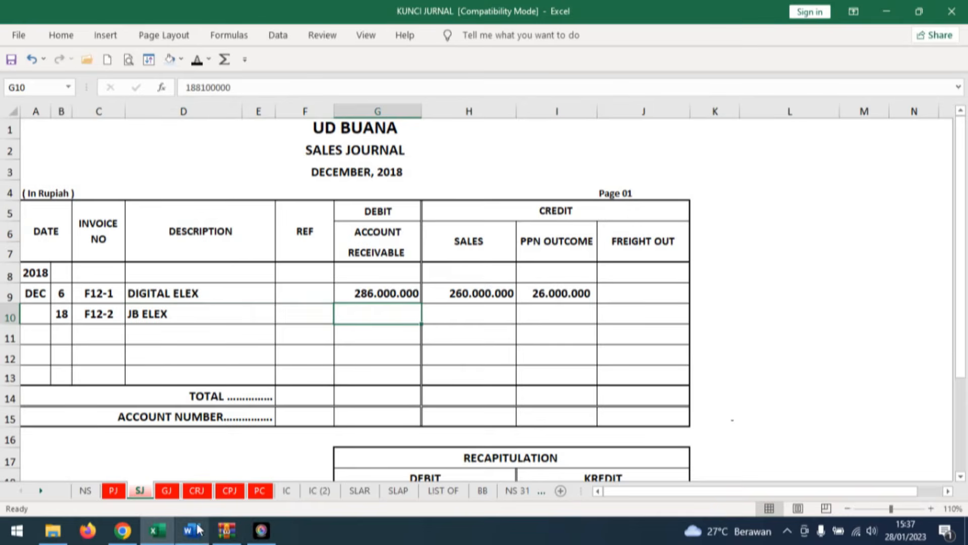
left_click(191, 530)
left_click(194, 270)
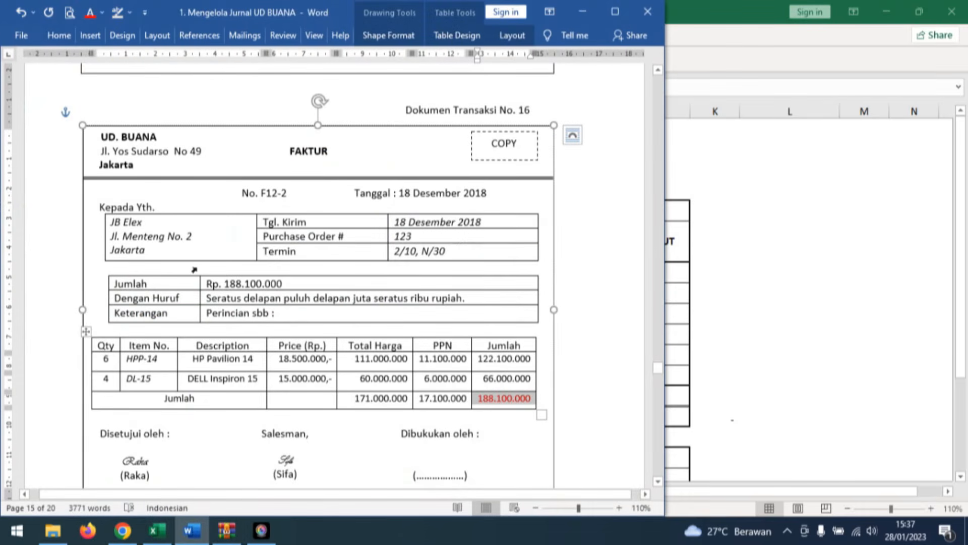
left_click(204, 283)
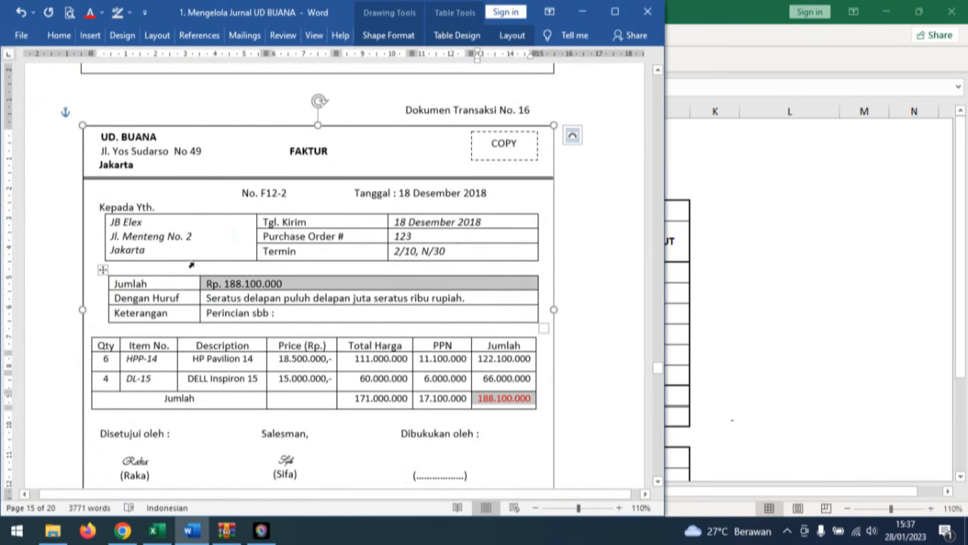
left_click(90, 13)
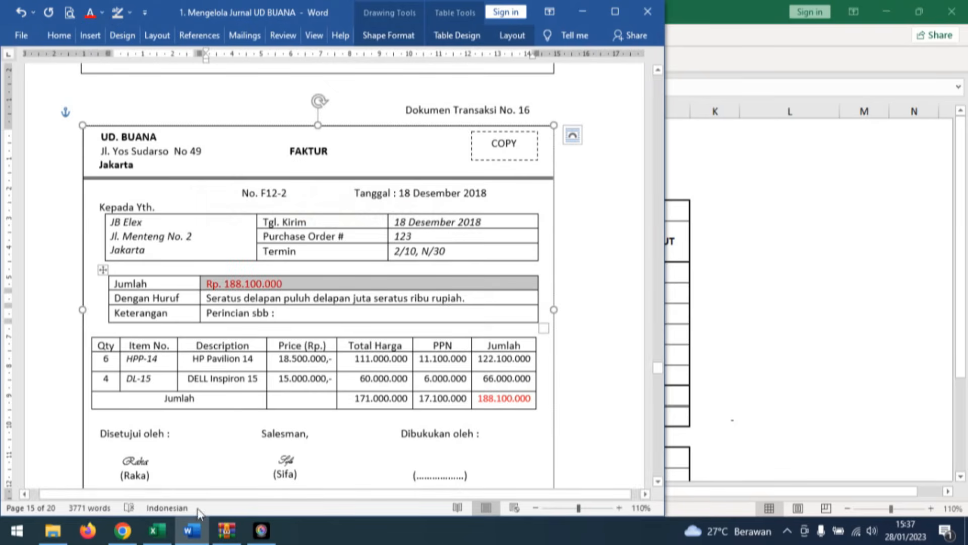
left_click(157, 530)
left_click(196, 61)
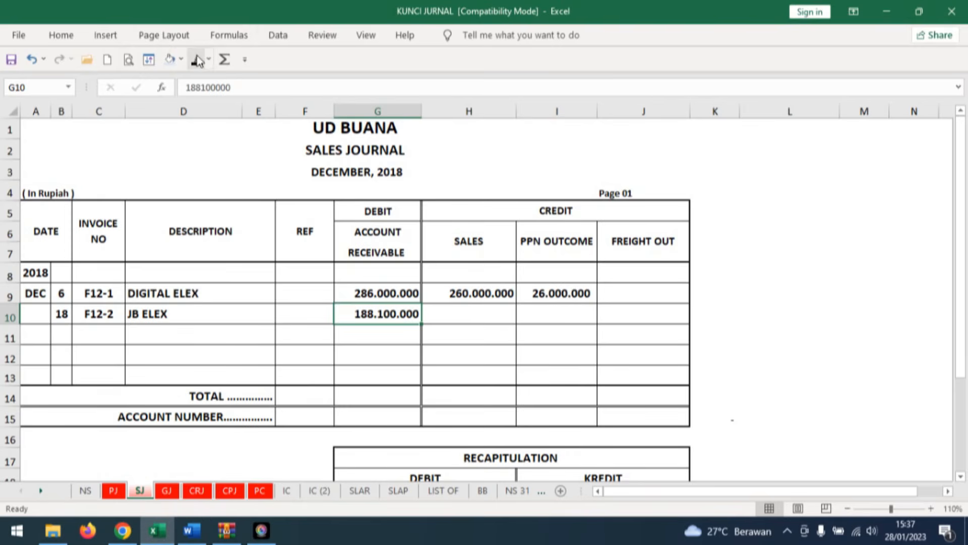
Color the invoice totals 171.000.000 and 17.100.000 red in transaction document no. 16 in Word.
key("Right")
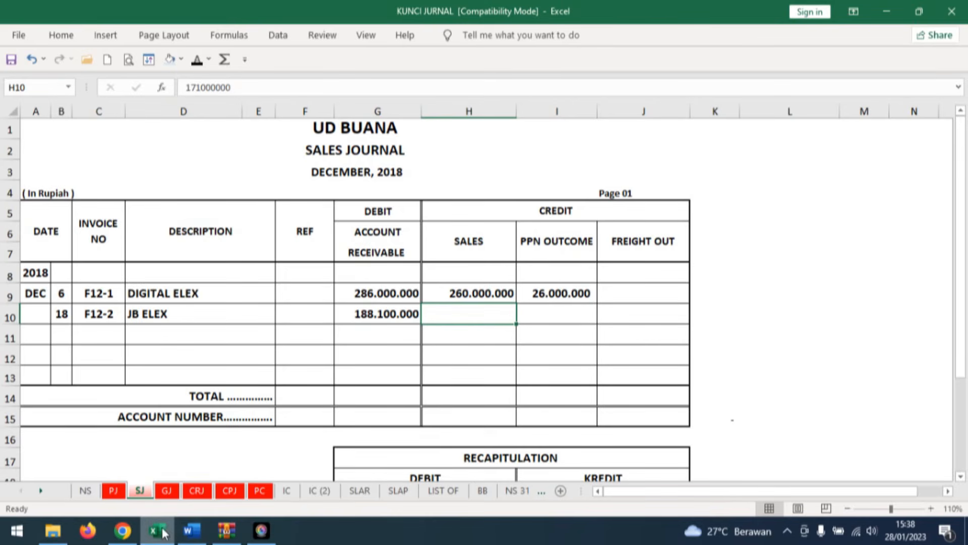
left_click(183, 536)
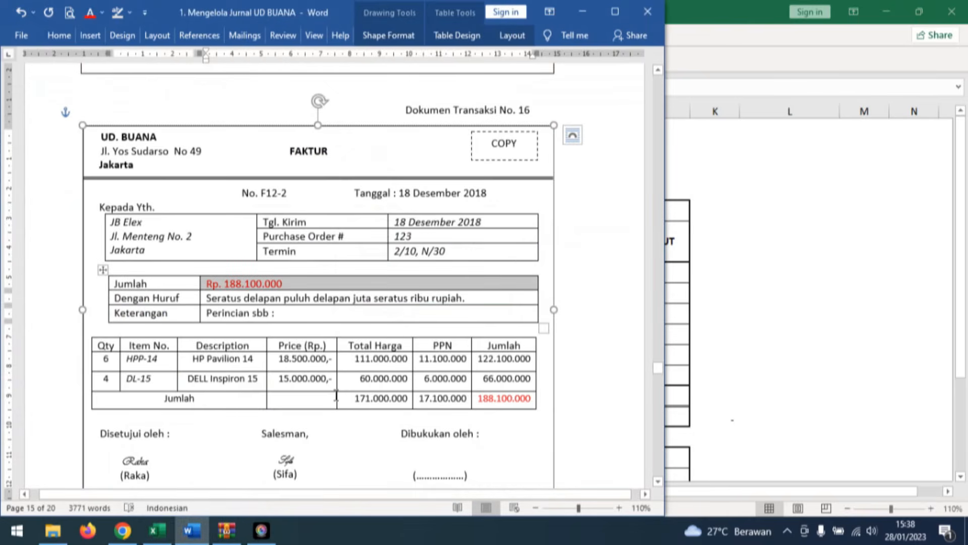
left_click_drag(337, 396, 444, 398)
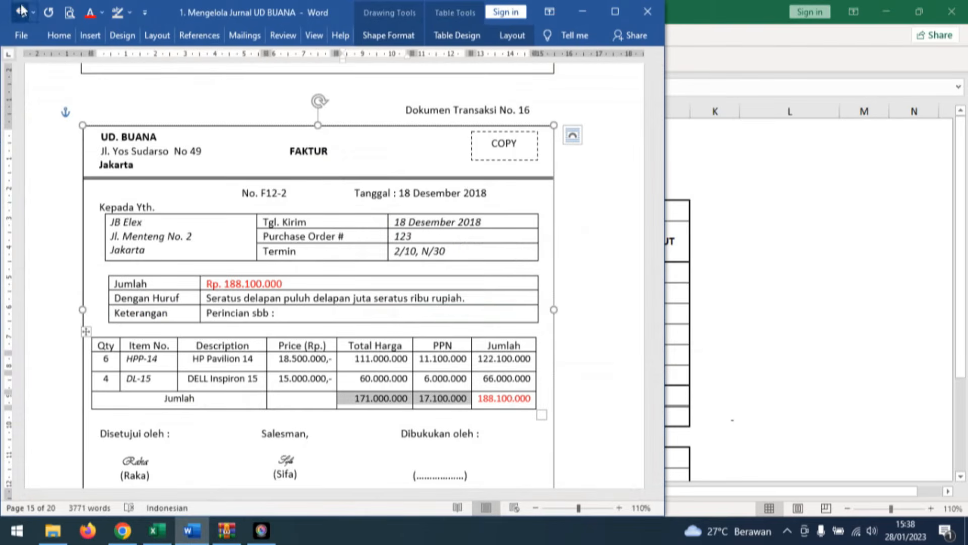
left_click(86, 13)
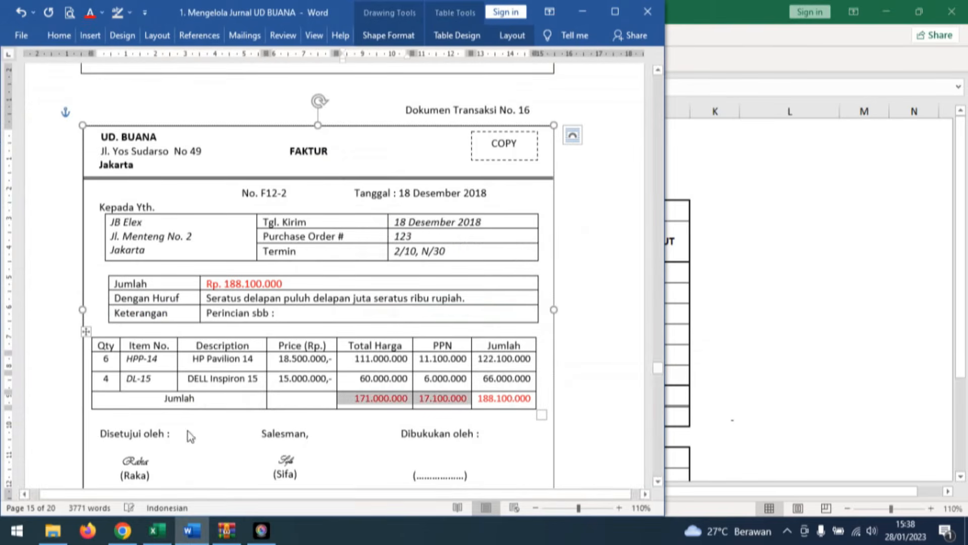
Reveal 171.000.000 under Sales and 17.100.000 under PPN Outcome in row 10 of the Excel sales journal.
left_click(157, 531)
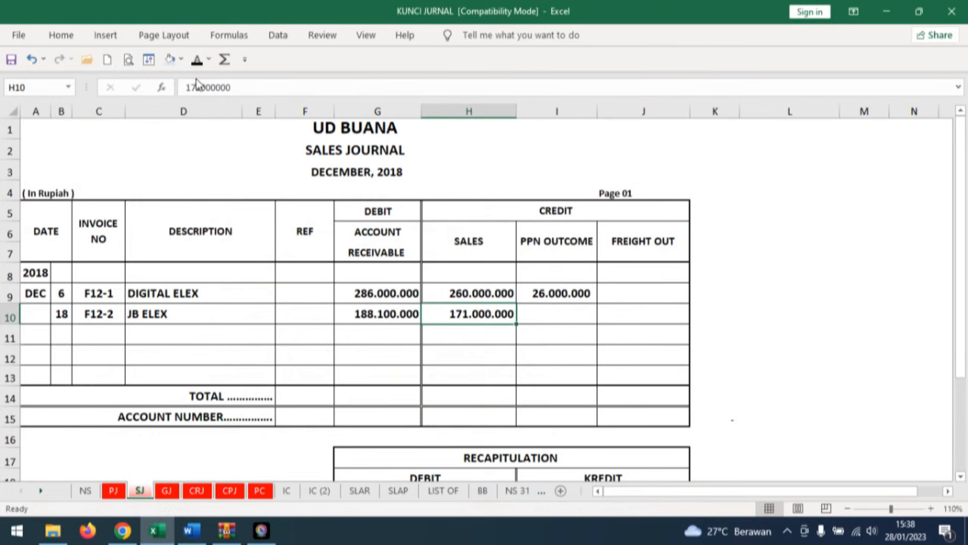
key("Right")
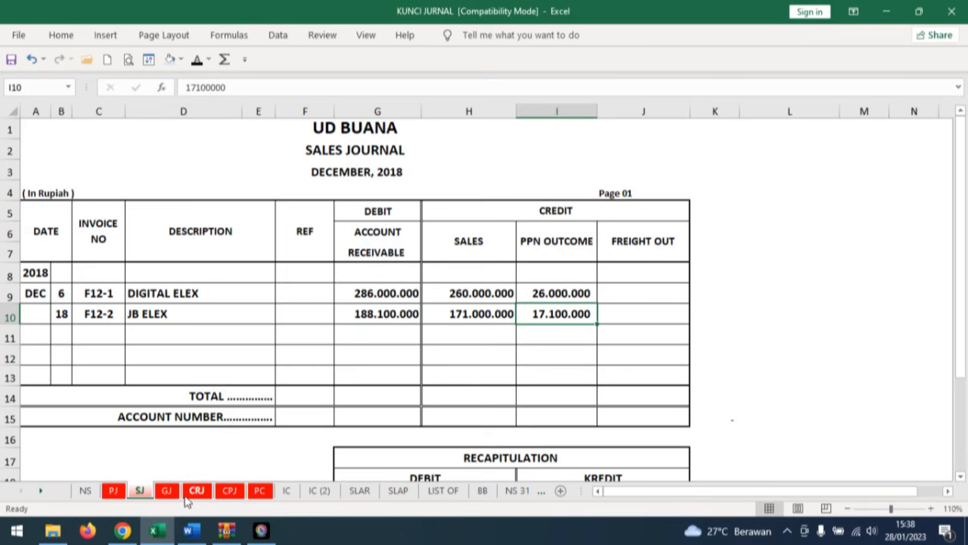
Reveal day 18, Cost of goods sold and the indented Merchandise Inventory in rows 24 and 25 of the general journal.
left_click(166, 491)
scroll(503, 360, "down", 5)
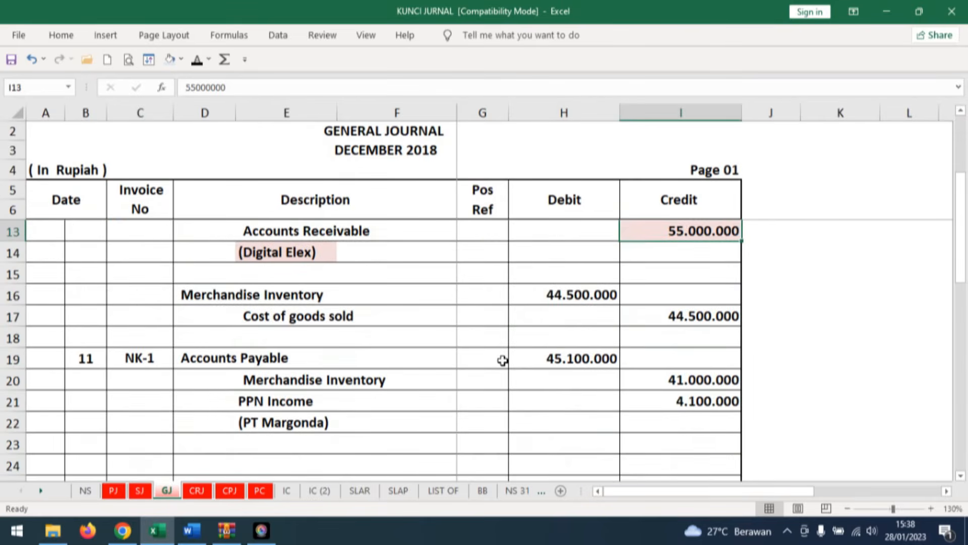
left_click(89, 275)
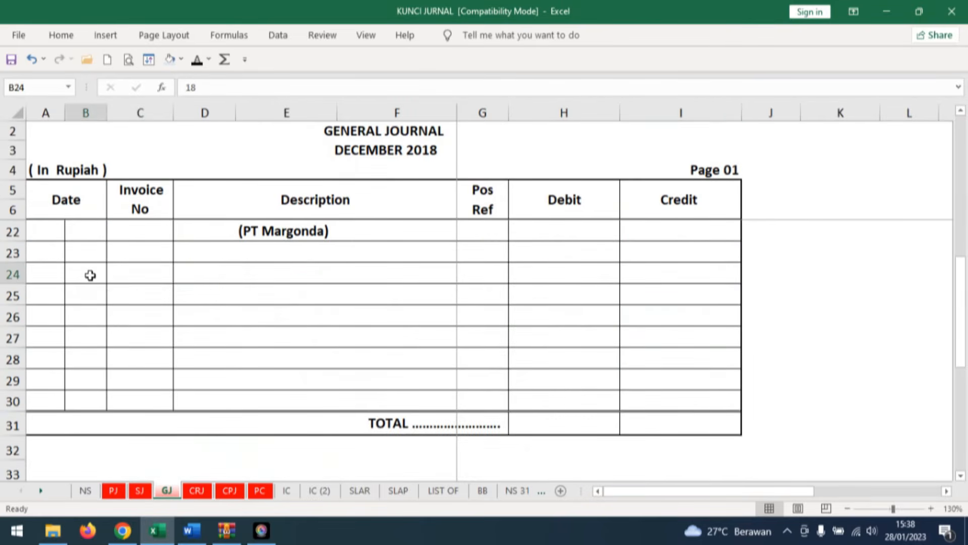
left_click(197, 60)
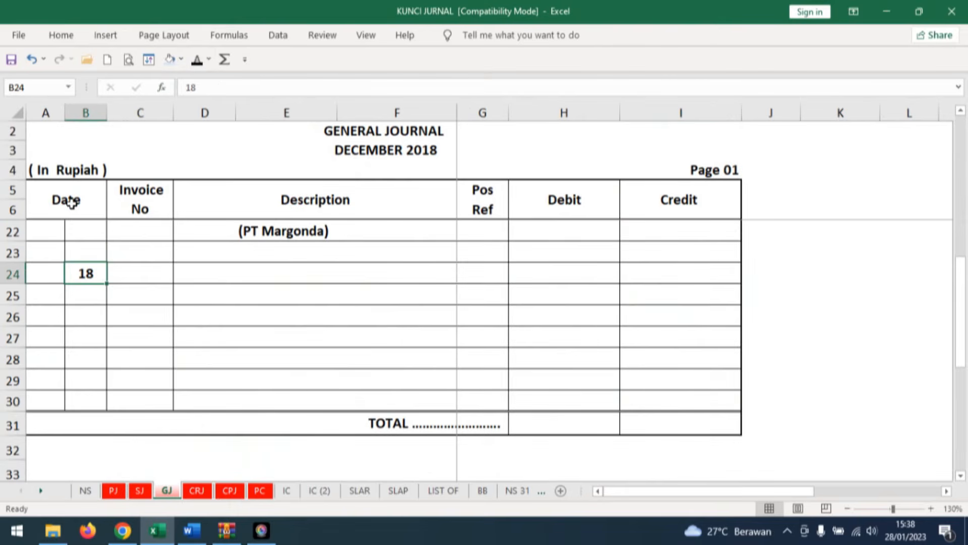
left_click(208, 272)
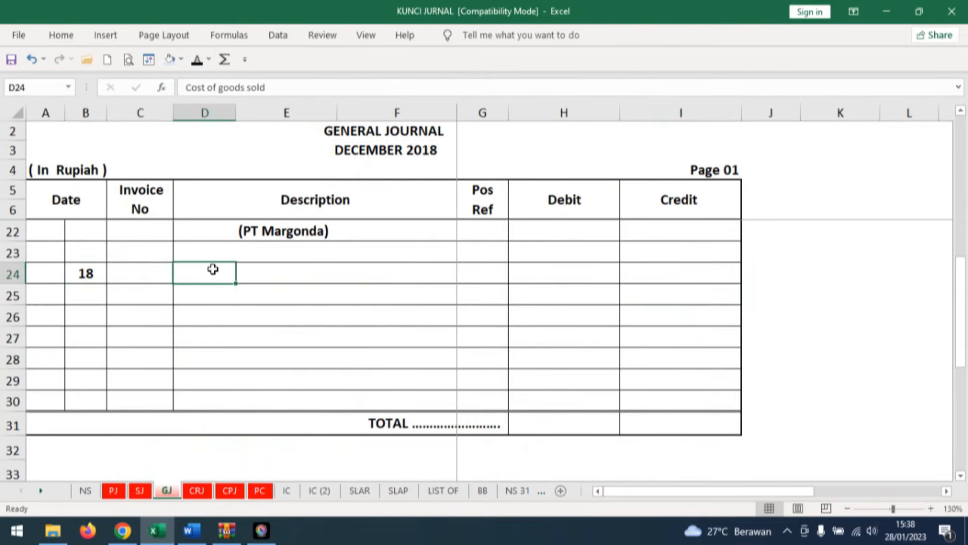
left_click(197, 60)
left_click(253, 294)
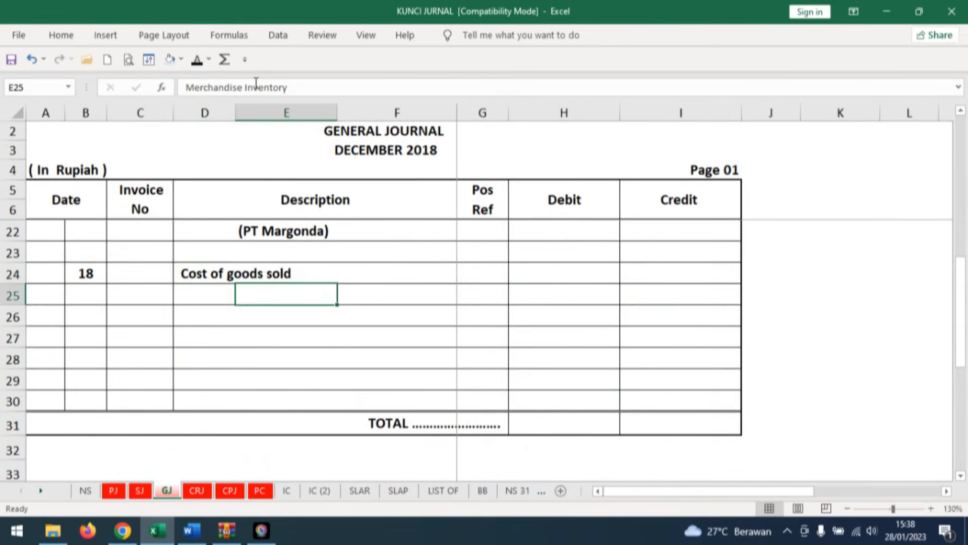
left_click(197, 60)
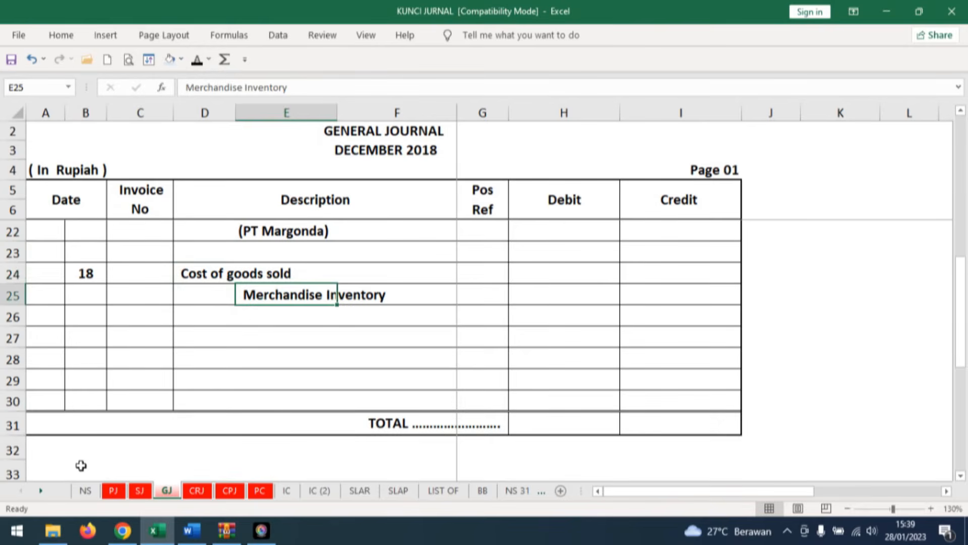
Check the HP Pavilion 14 inventory card, then read the sold quantities per item in transaction document no. 16 in Word.
scroll(450, 329, "up", 1)
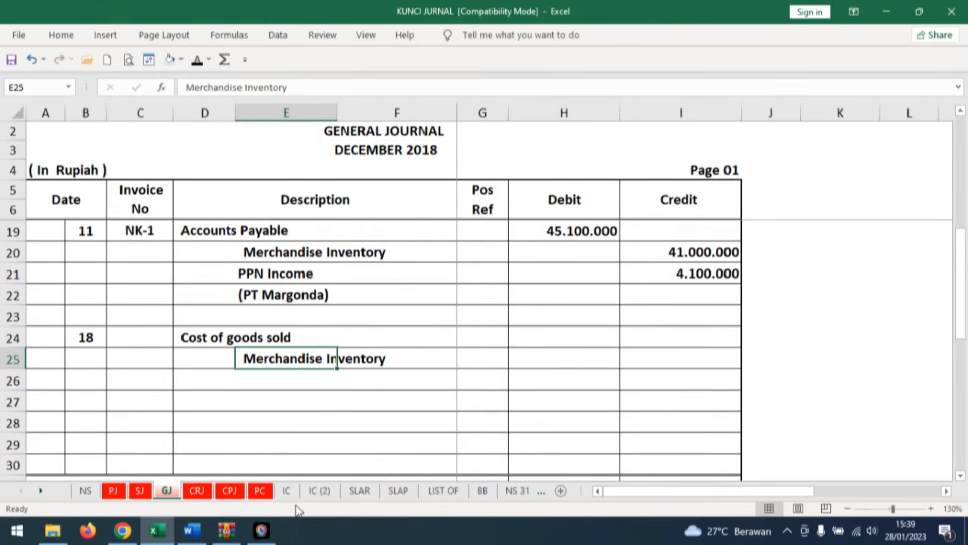
left_click(287, 491)
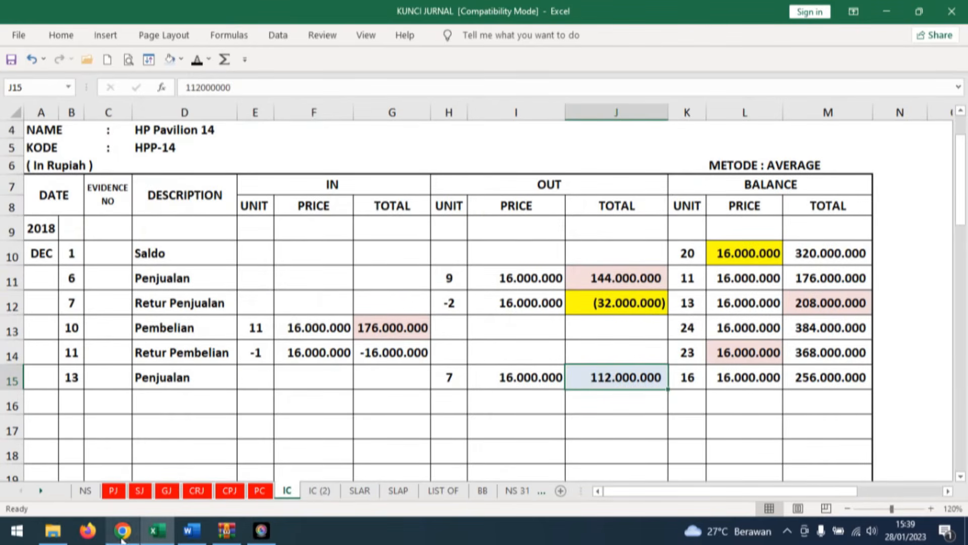
left_click(192, 531)
left_click(207, 404)
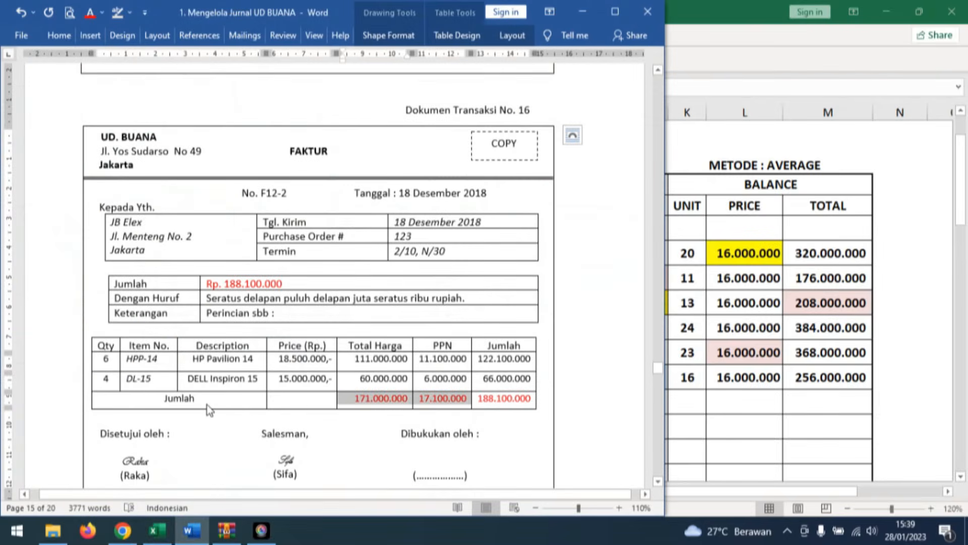
left_click(133, 362)
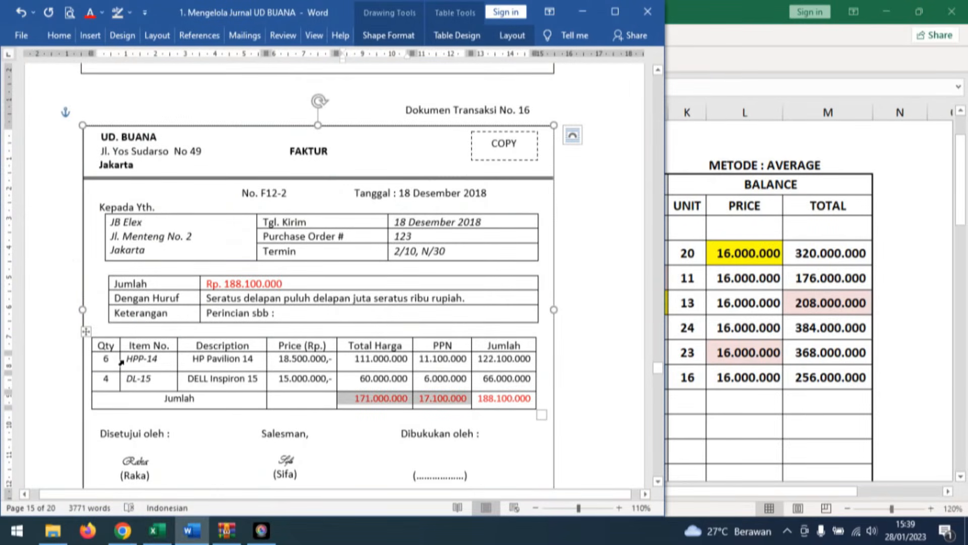
Enter day 18 and reveal the description Penjualan in row 16 of the HP Pavilion 14 inventory card in Excel.
left_click(166, 526)
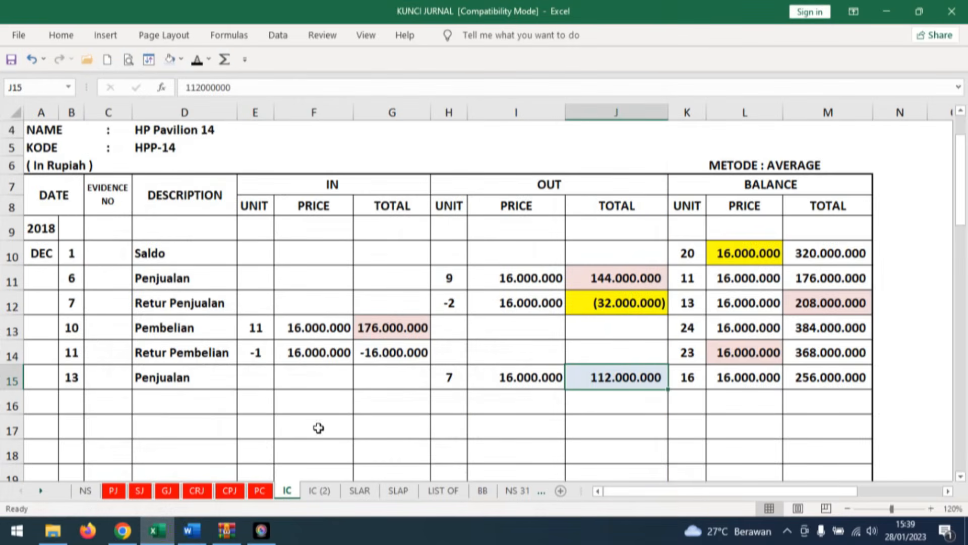
left_click(71, 402)
type("18")
key("ctrl+Return")
left_click(180, 396)
left_click(197, 59)
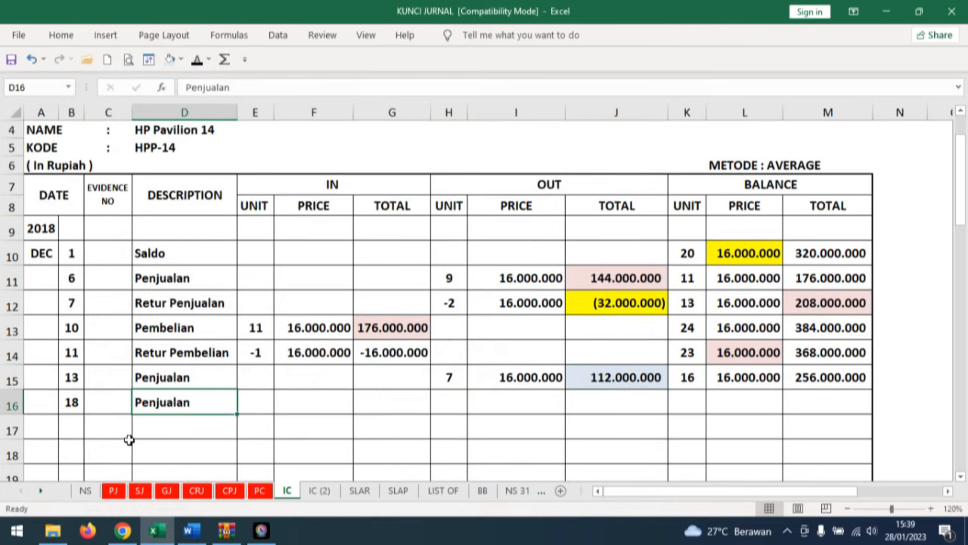
Reveal OUT unit 6, price 16.000.000 and total 96.000.000 in row 16 of the HP Pavilion 14 card.
key("Right")
key("Right")
key("Right")
key("Right")
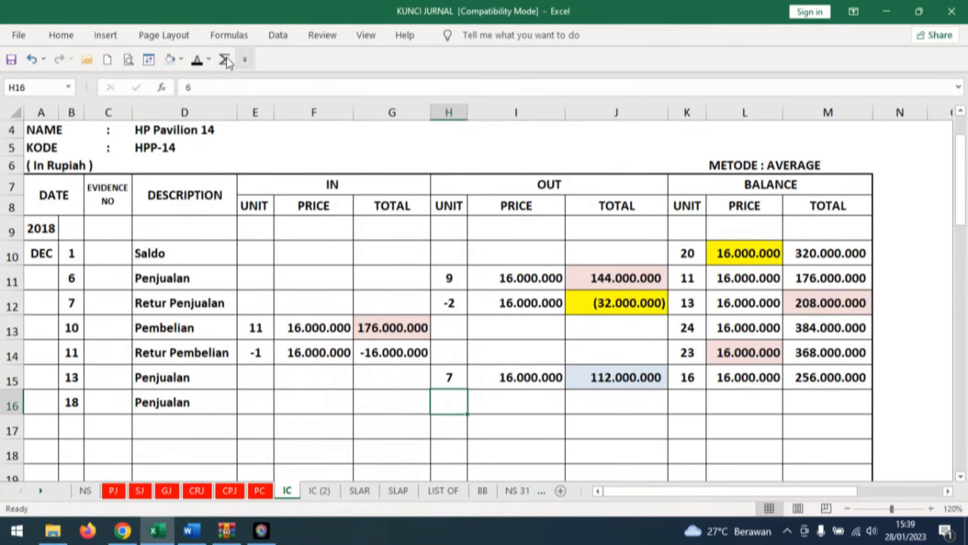
left_click(197, 61)
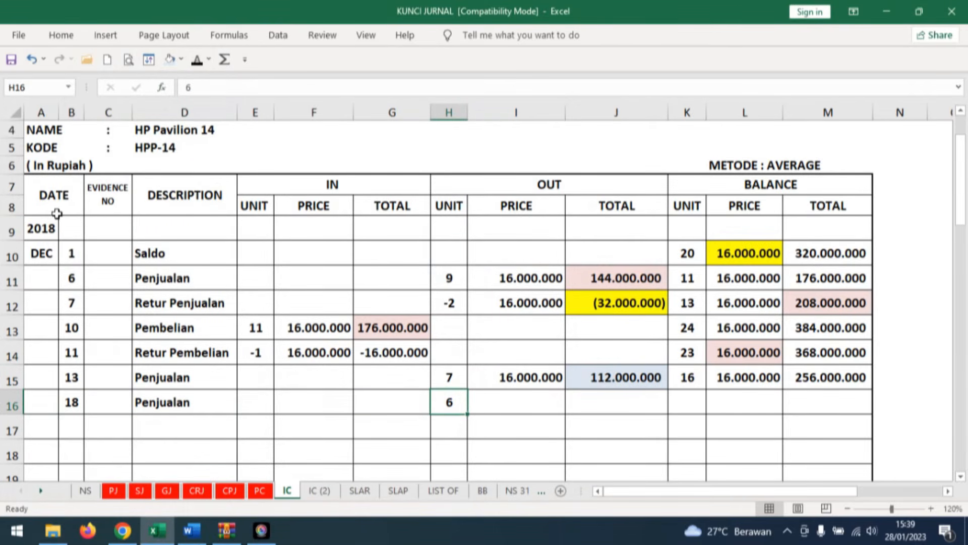
left_click(765, 381)
left_click(539, 402)
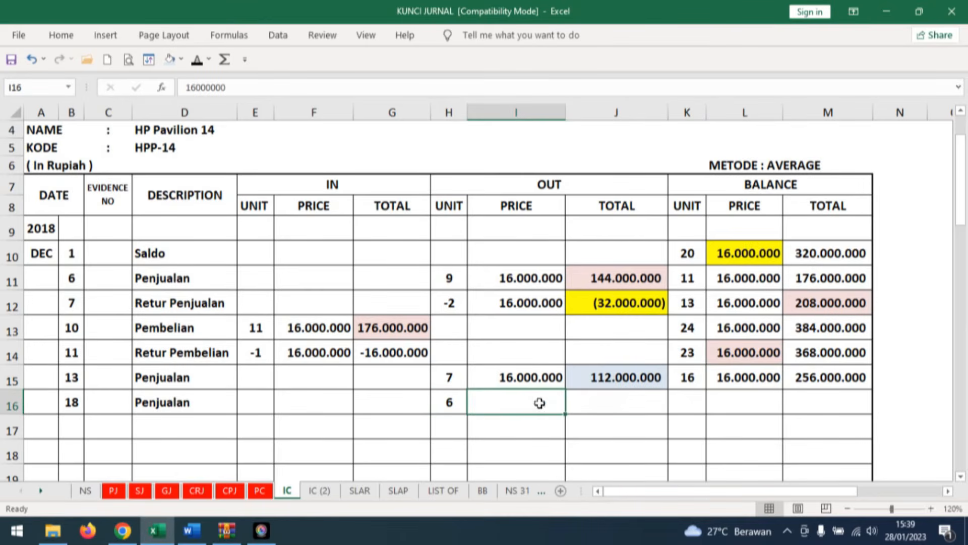
left_click(197, 61)
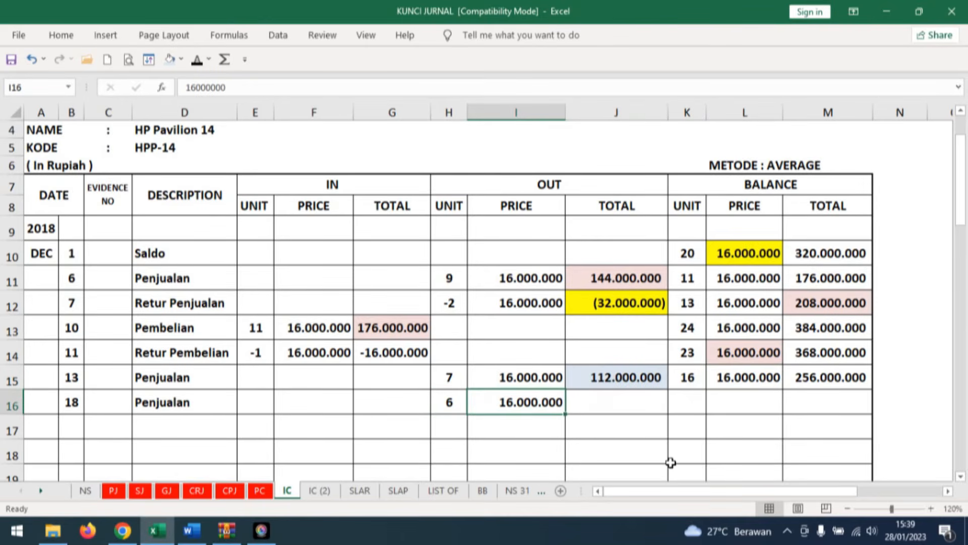
left_click(615, 402)
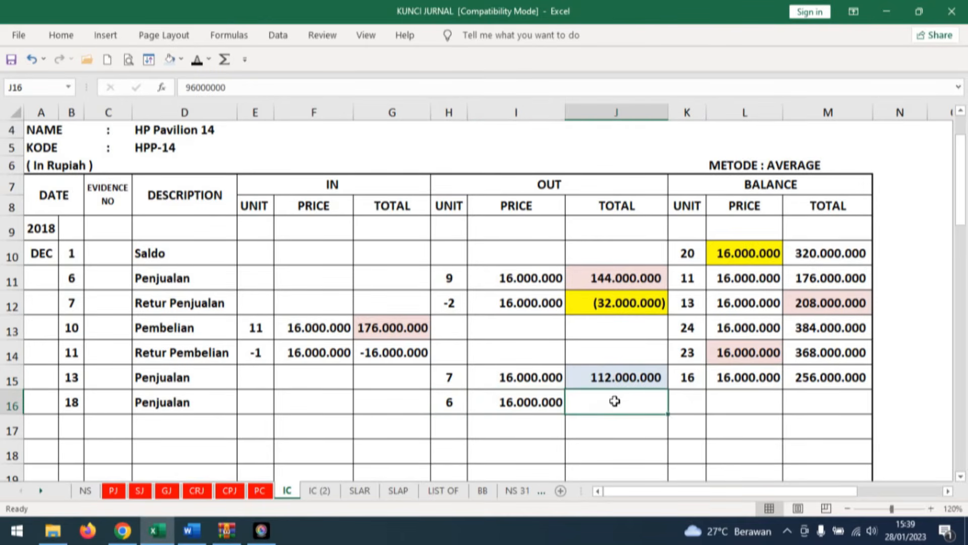
left_click(198, 60)
Reveal balance unit 10, price 16.000.000 and total 160.000.000 in row 16 of the HP Pavilion 14 card.
key("Right")
left_click(197, 59)
key("Right")
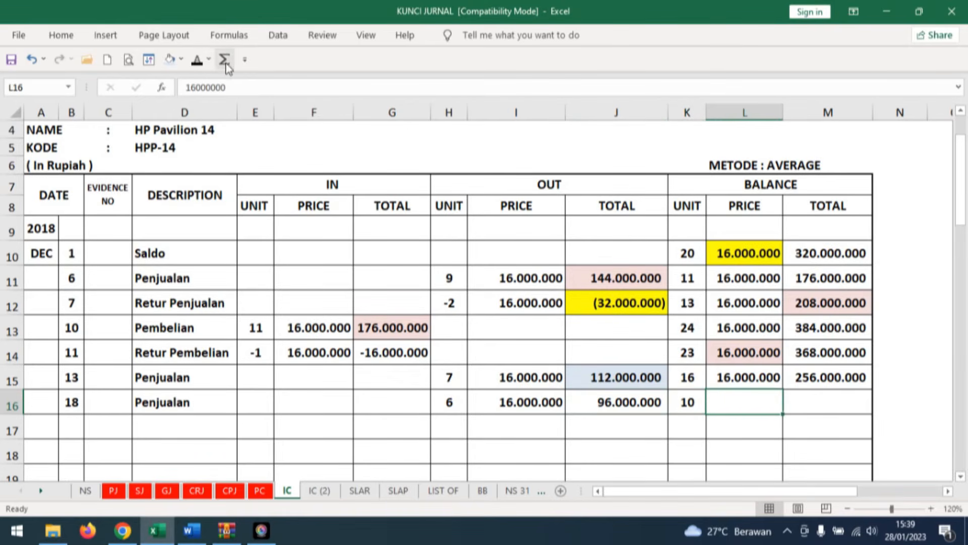
left_click(197, 60)
left_click(845, 399)
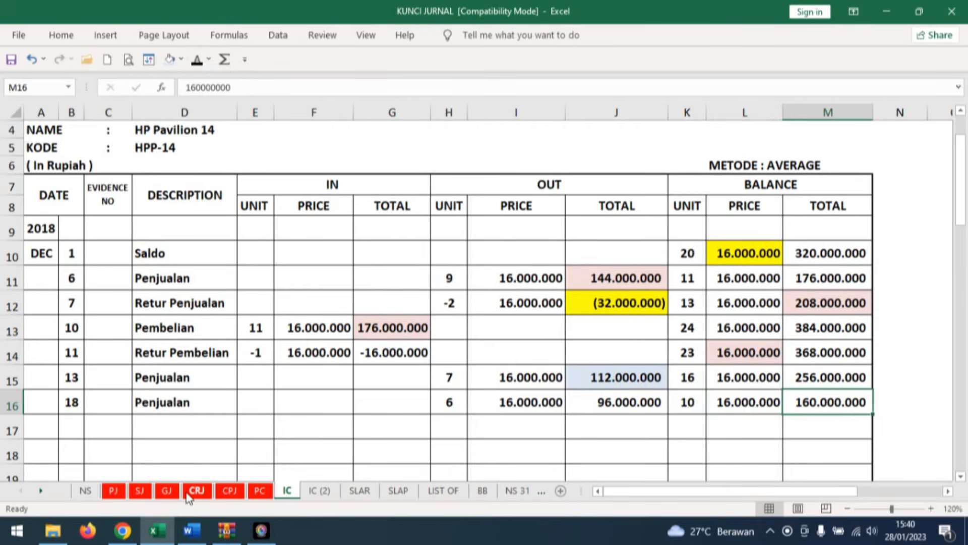
Enter day 18 and reveal the description Penjualan in row 16 of the DELL Inspiron 15 inventory card.
left_click(318, 491)
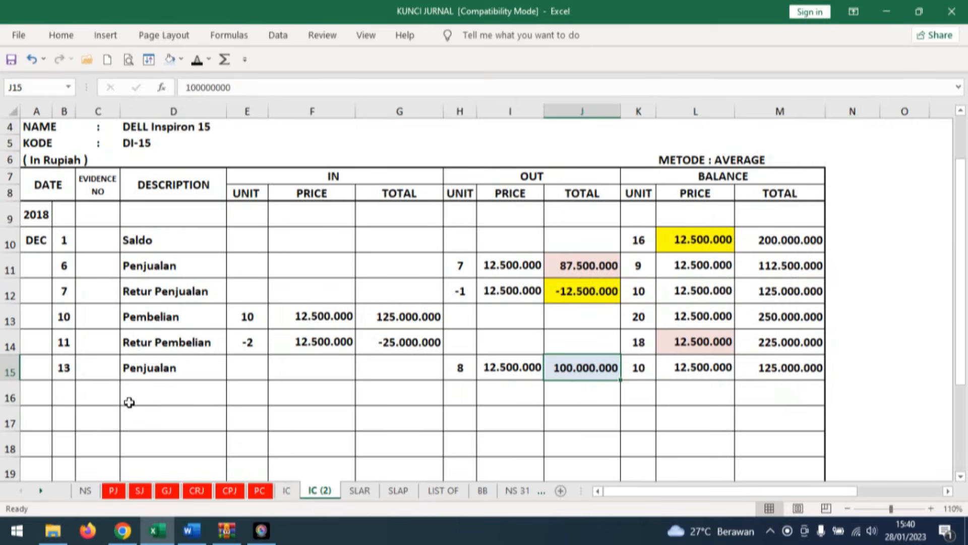
left_click(64, 389)
type("18")
key("ctrl+Return")
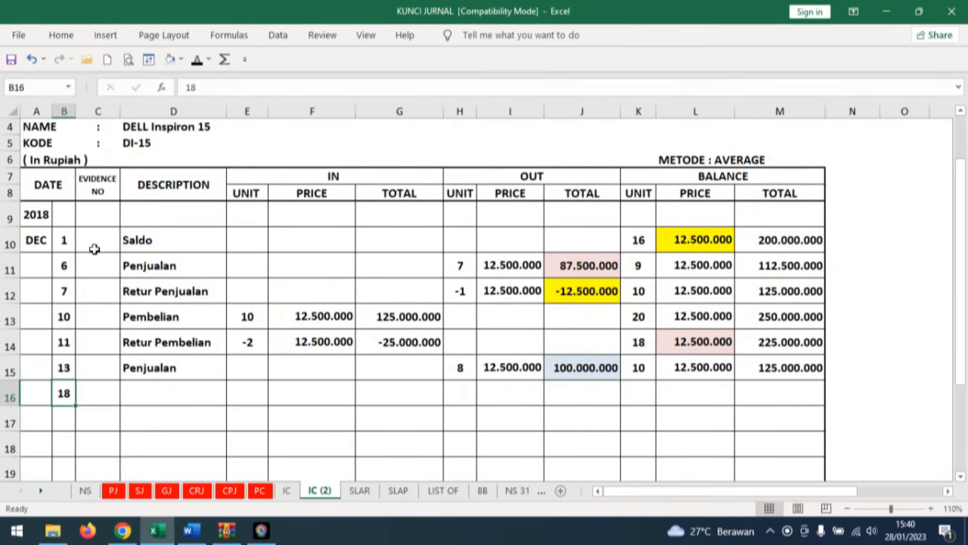
left_click(151, 393)
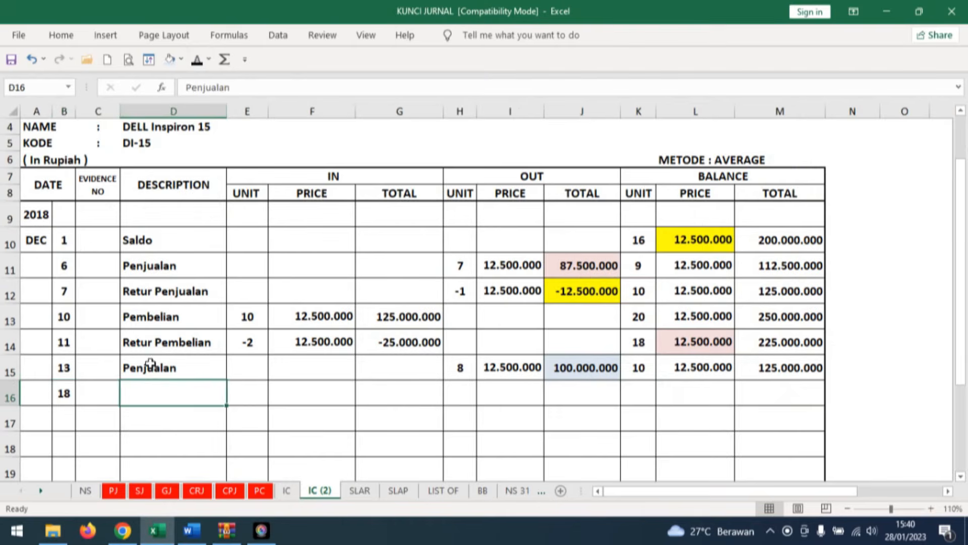
left_click(204, 60)
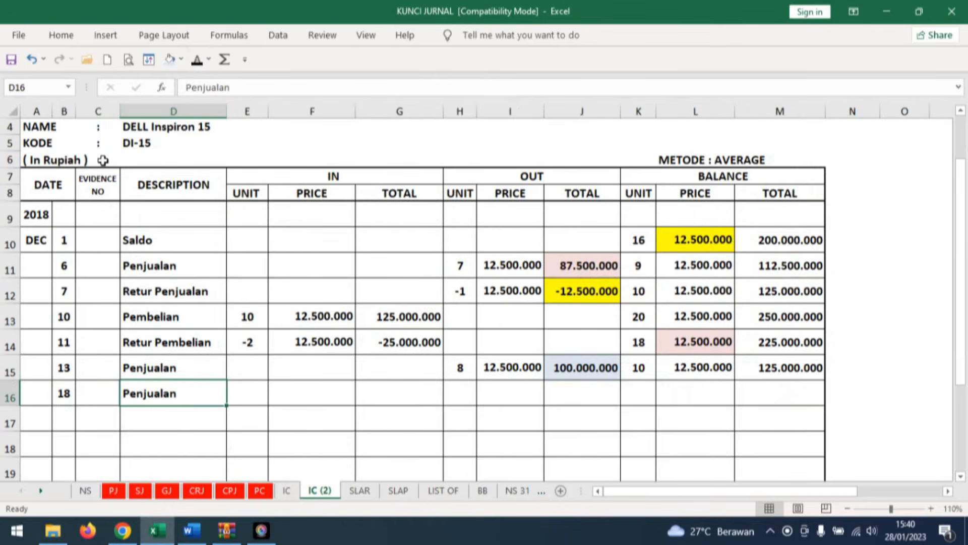
Enter 4 as the OUT unit in row 16 of the DELL Inspiron 15 card, in visible black text.
left_click(460, 394)
type("4")
key("ctrl+Return")
left_click(197, 60)
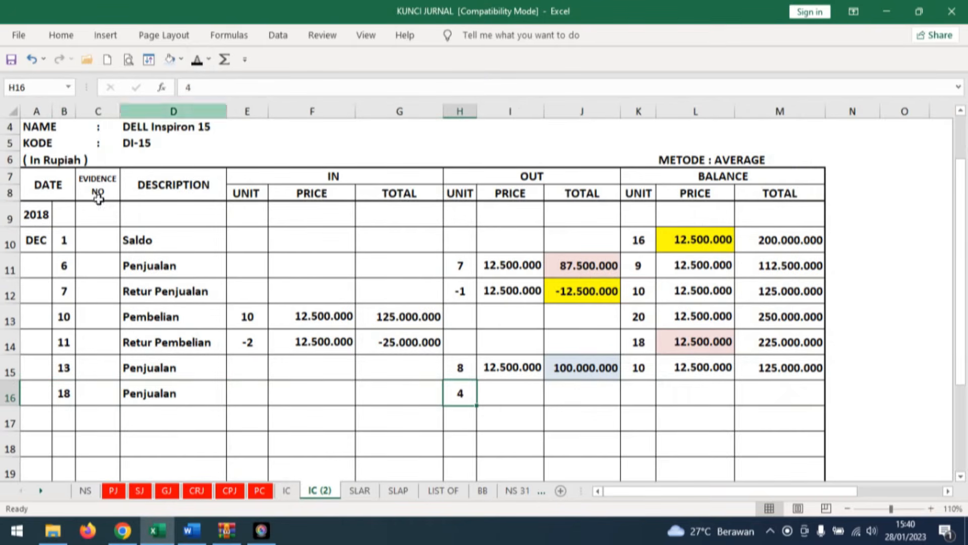
Highlight the day 13 balance price in row 15 of the DELL Inspiron 15 card with a light pink fill.
left_click(510, 391)
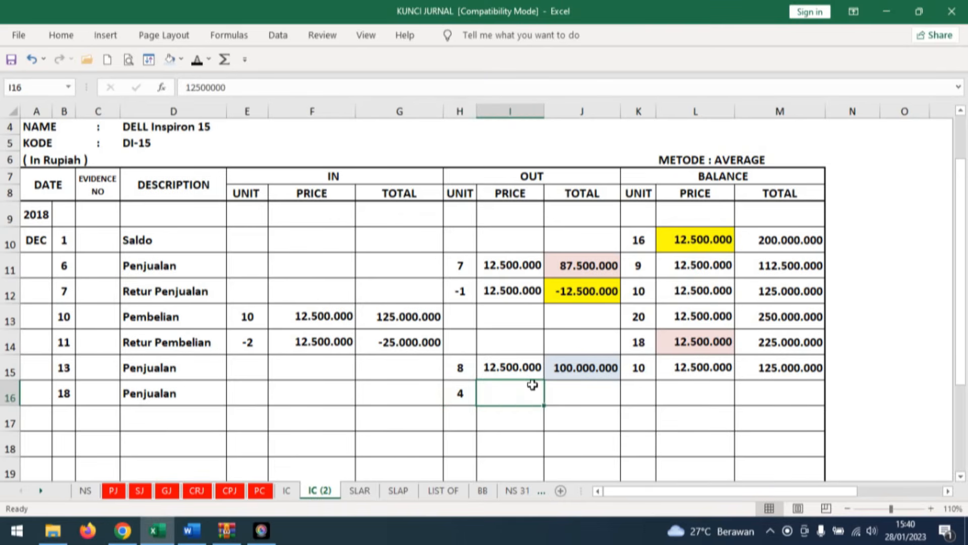
left_click(723, 364)
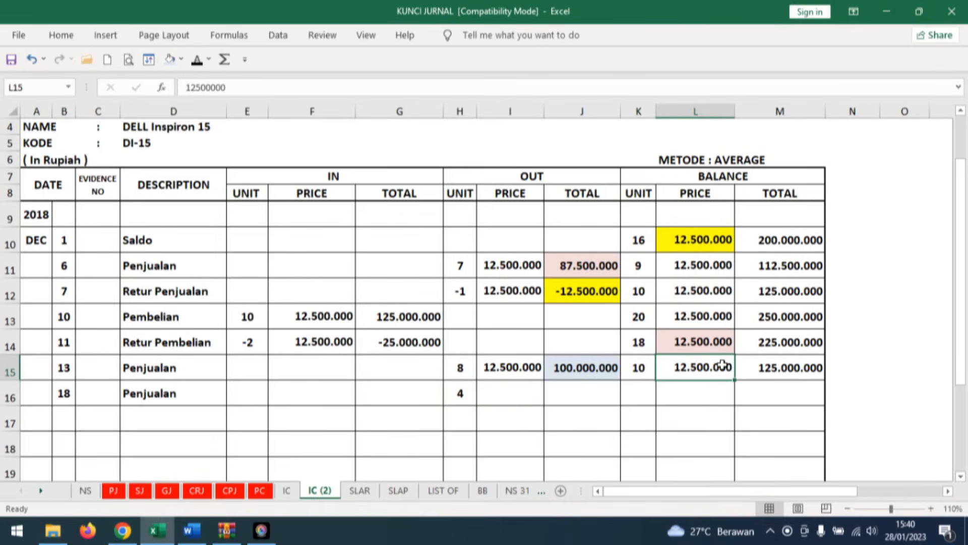
left_click(170, 59)
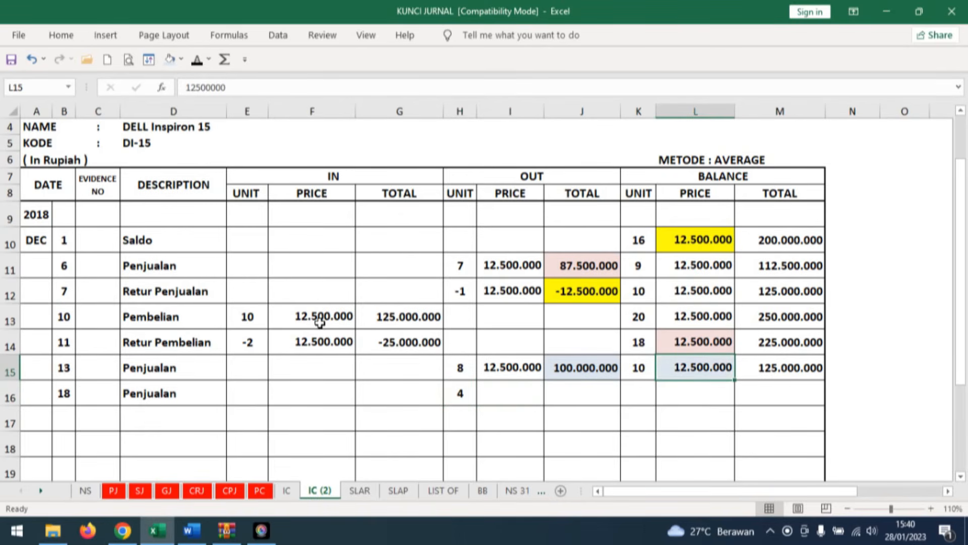
left_click(181, 59)
left_click(226, 117)
Reveal OUT price 12.500.000 and total 50.000.000 in row 16 of the DELL Inspiron 15 card.
left_click(510, 393)
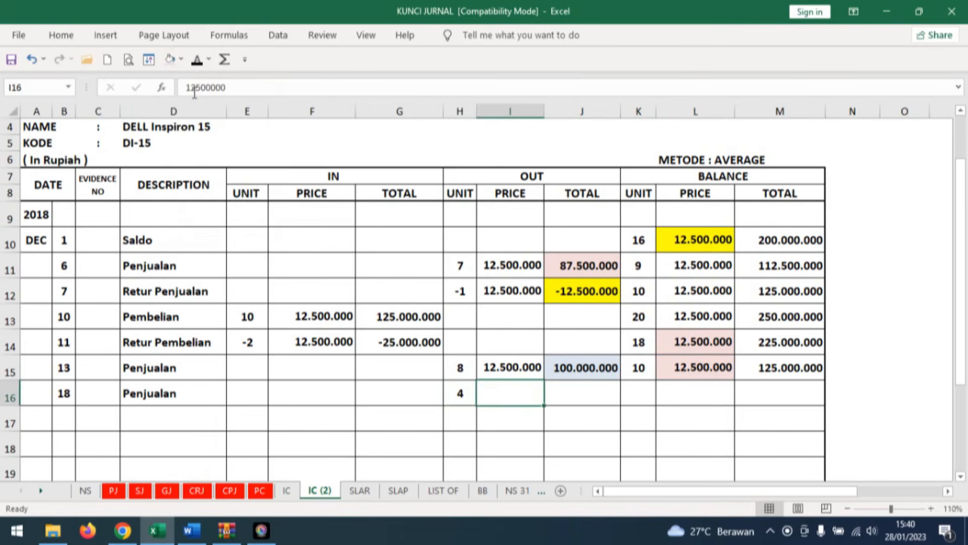
left_click(197, 60)
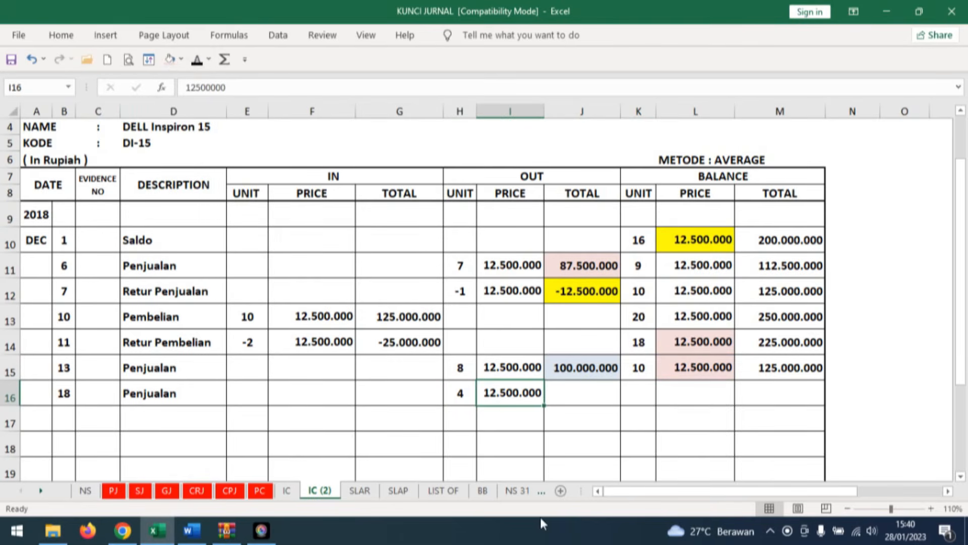
left_click(603, 397)
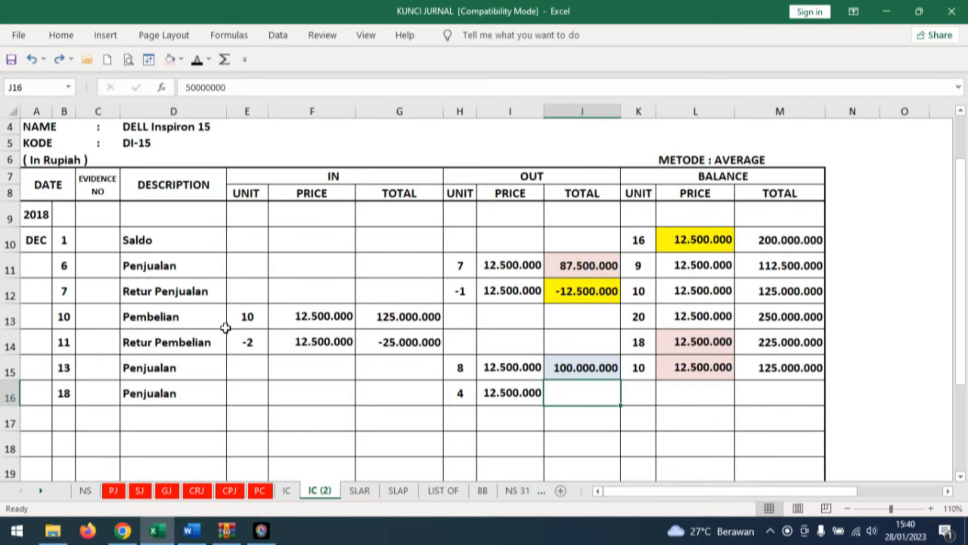
left_click(197, 59)
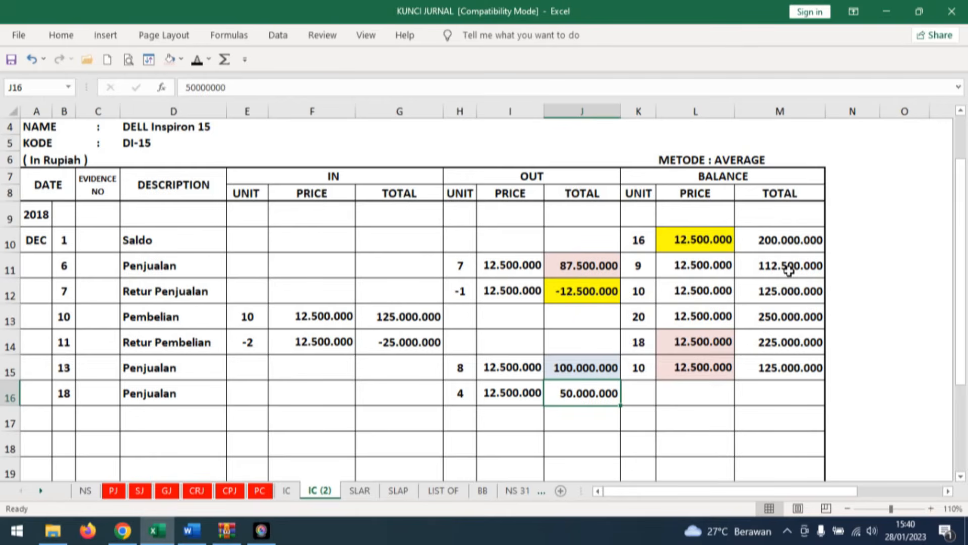
Reveal balance unit 6 and price 12.500.000 in row 16 of the DELL Inspiron 15 card.
left_click(643, 372)
key("Down")
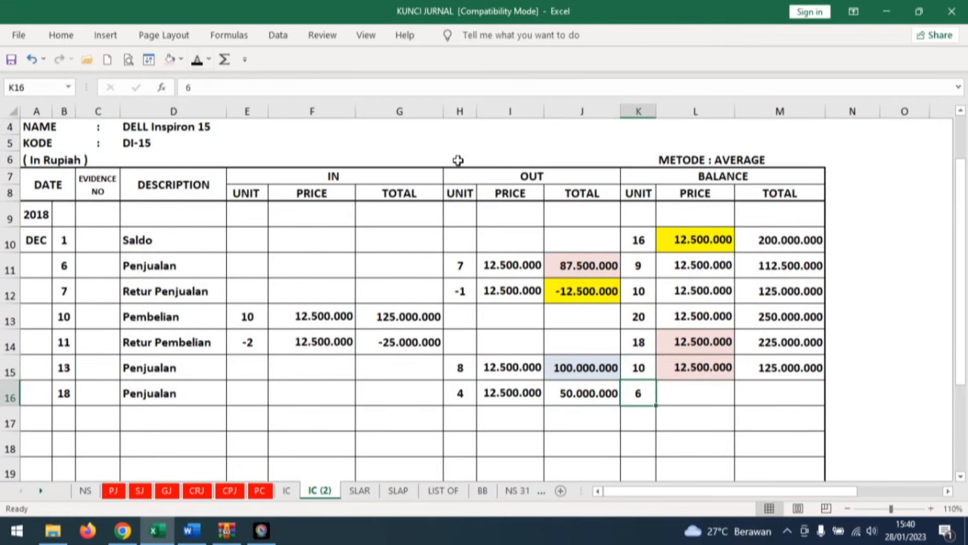
left_click(706, 382)
left_click(198, 60)
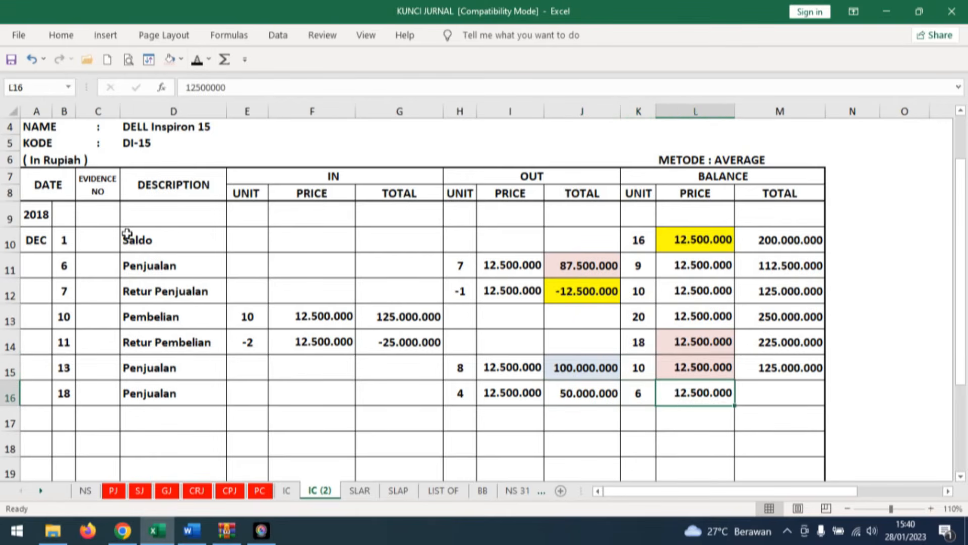
Reveal balance total 75.000.000 in row 16 of the DELL Inspiron 15 card and fill that row's OUT total light pink.
left_click(788, 395)
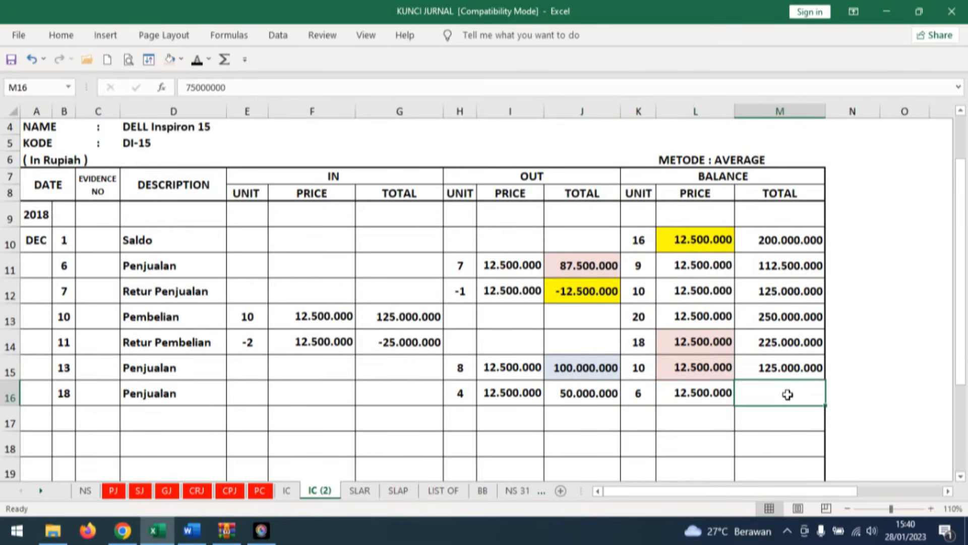
left_click(197, 60)
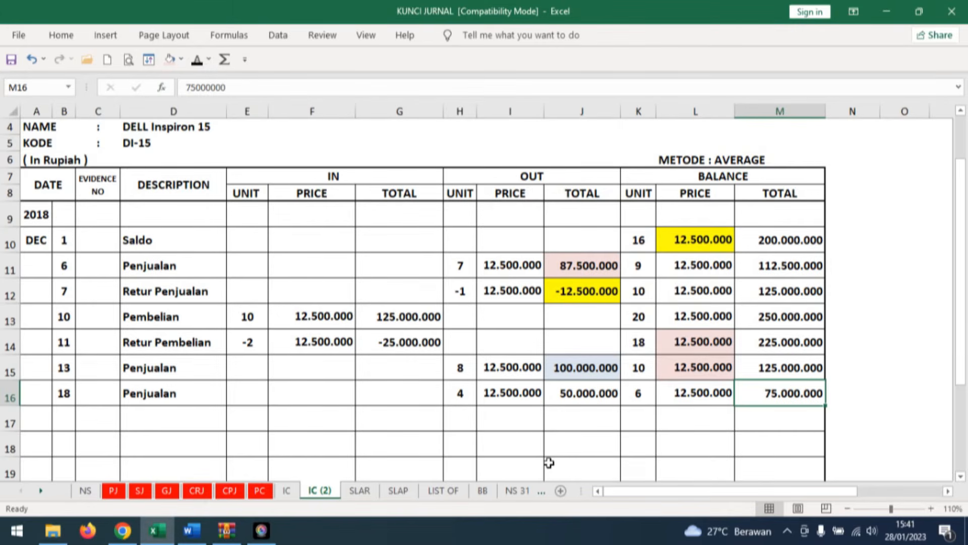
left_click(612, 403)
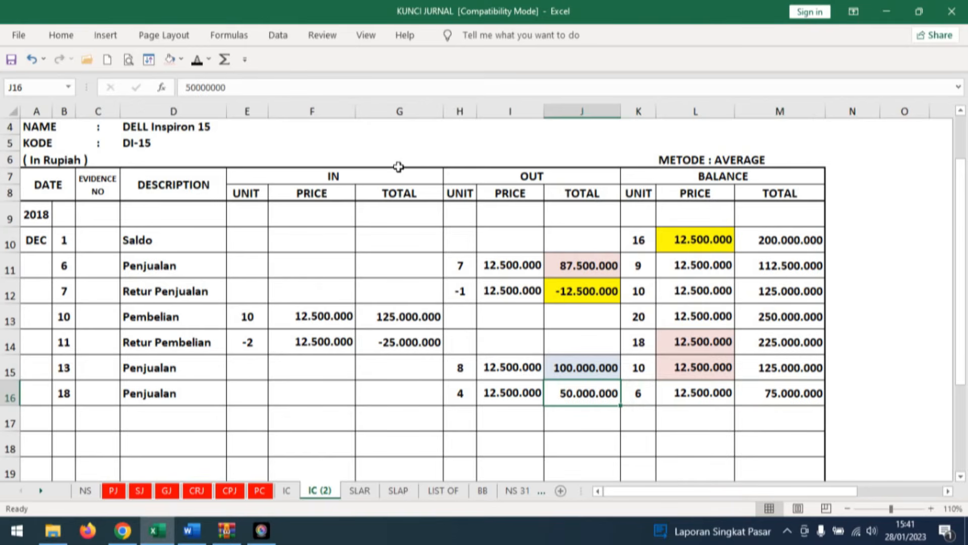
left_click(170, 59)
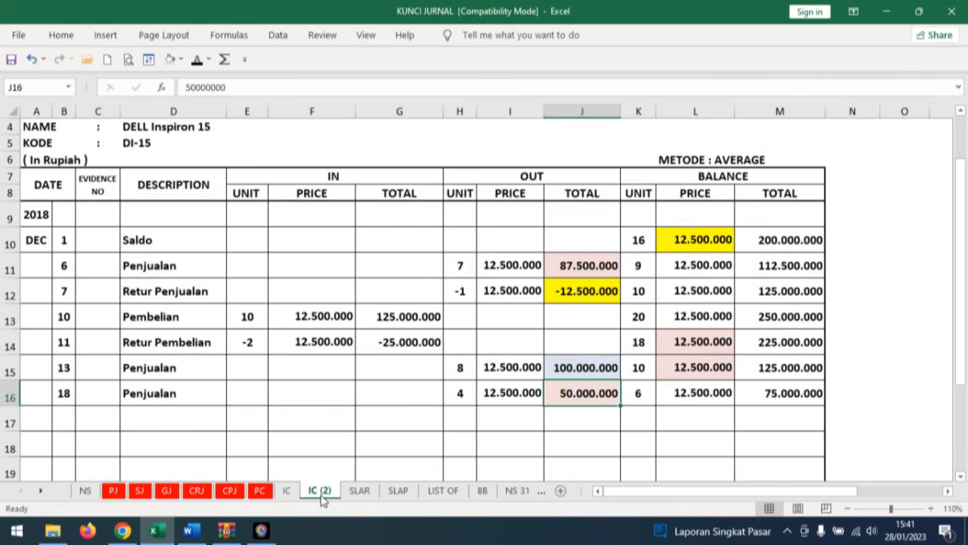
Highlight the day 18 OUT total in row 16 of the HP Pavilion 14 card with a light pink fill.
left_click(288, 491)
left_click(658, 404)
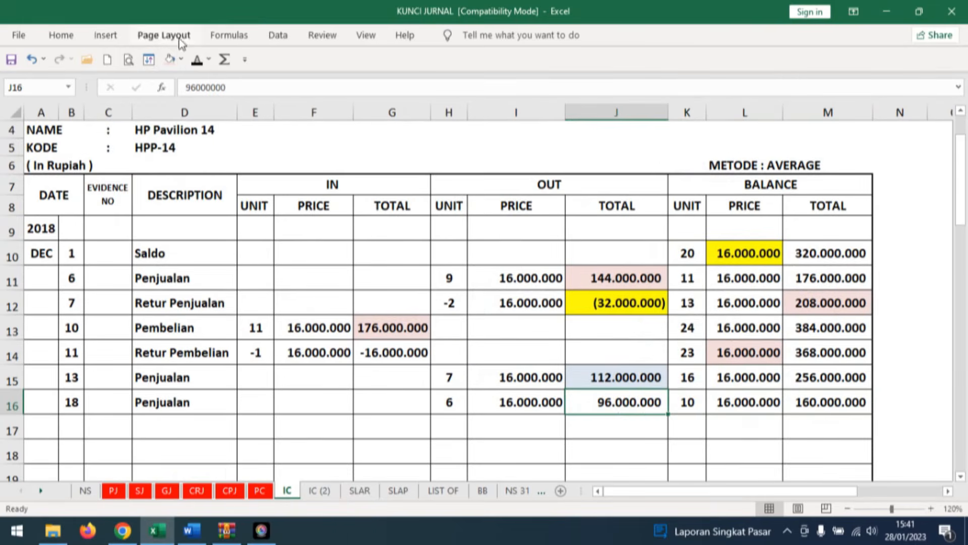
left_click(171, 59)
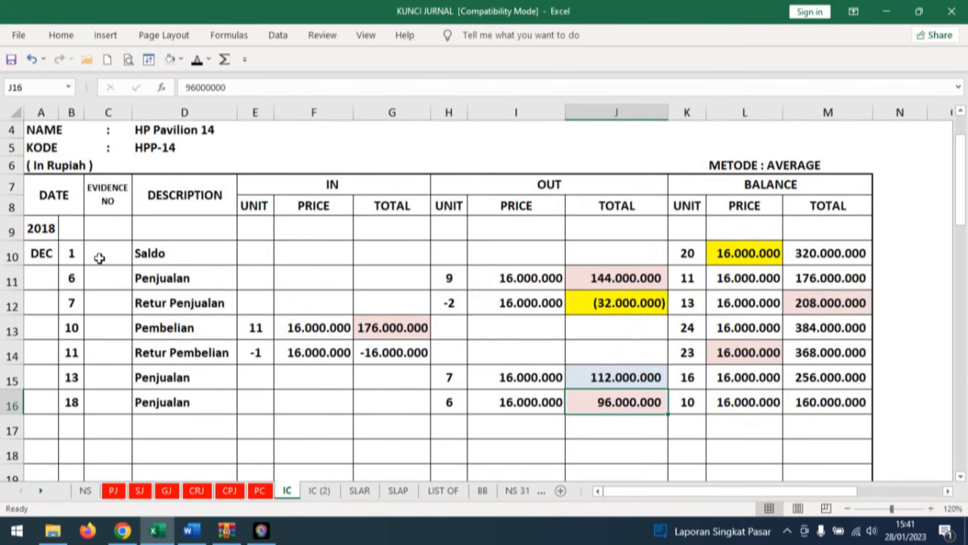
Reveal 146.000.000 in the General Journal's day 18 entry as Cost of goods sold debit and Merchandise Inventory credit.
left_click(167, 491)
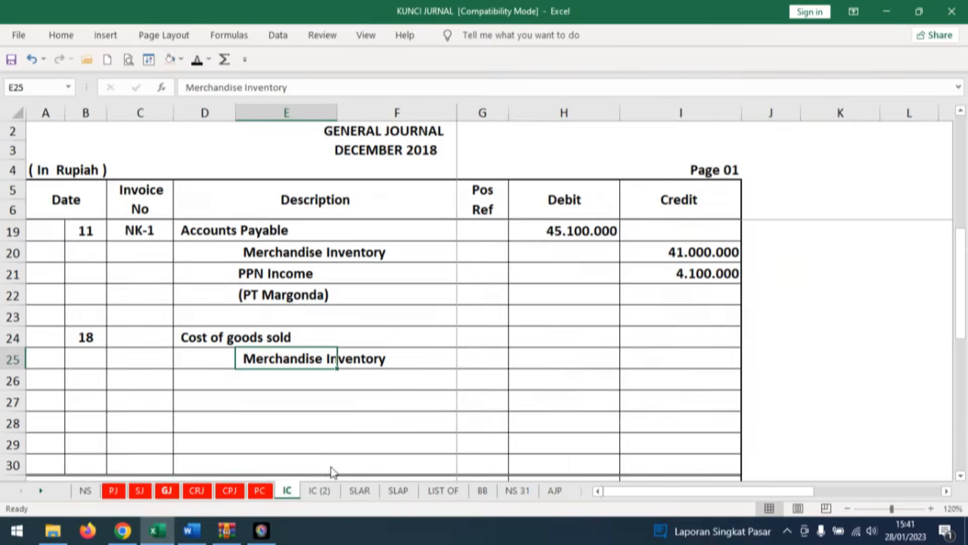
left_click(582, 334)
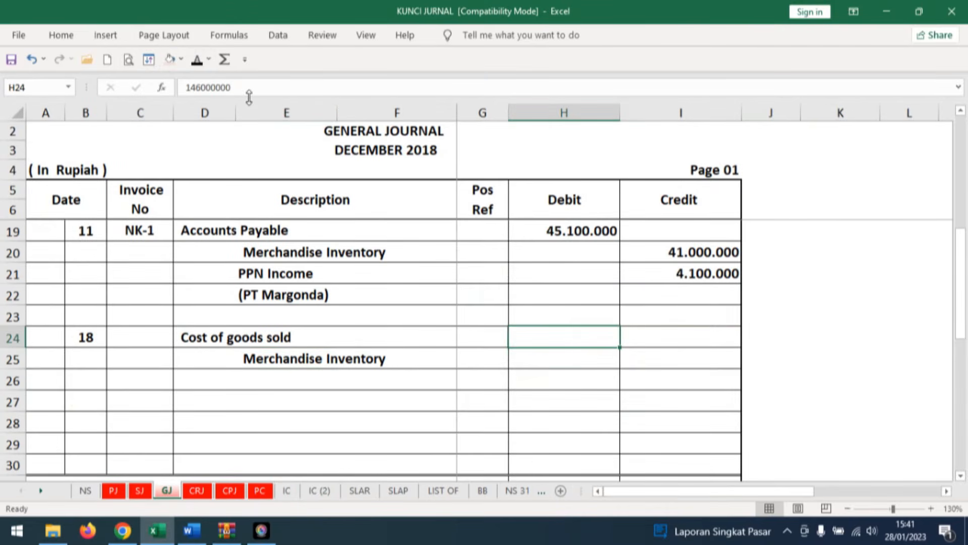
left_click(196, 60)
left_click(631, 356)
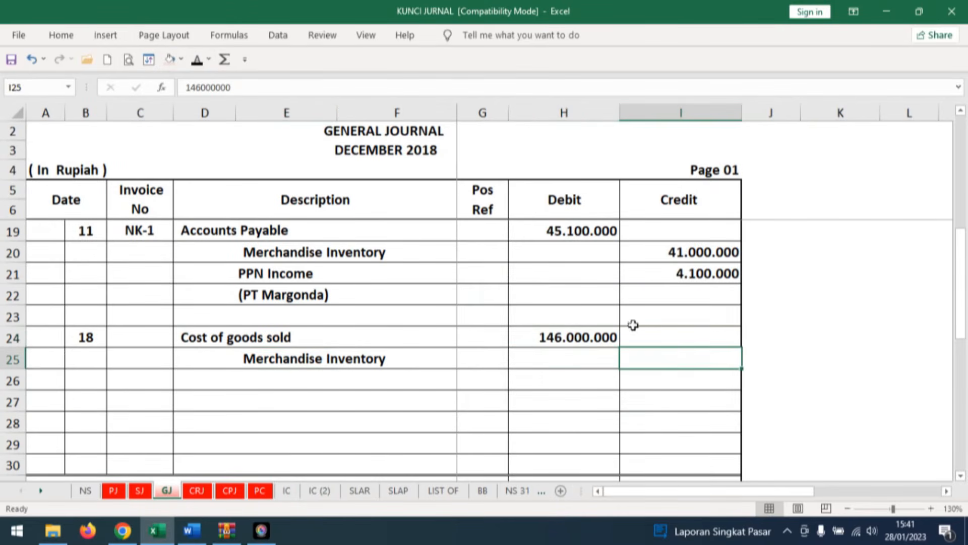
left_click(197, 60)
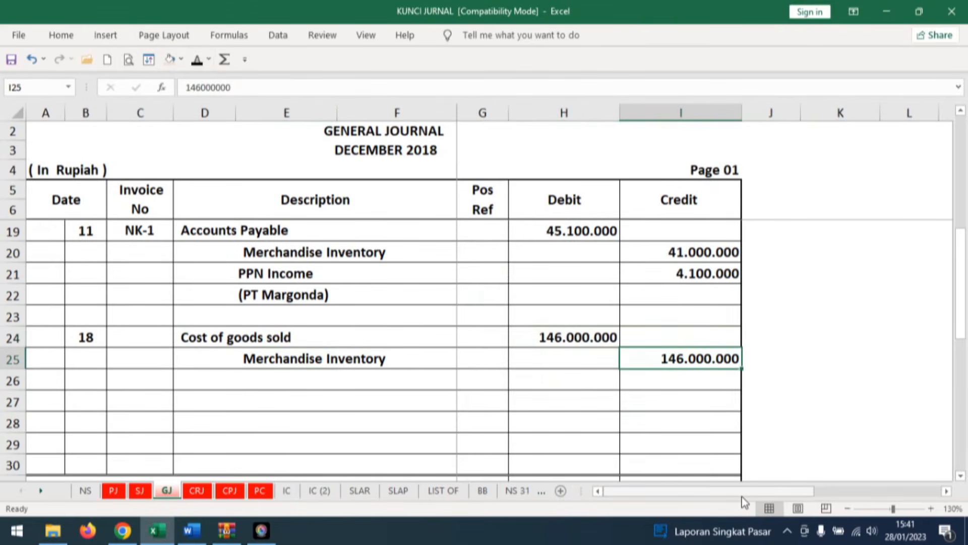
left_click(334, 355)
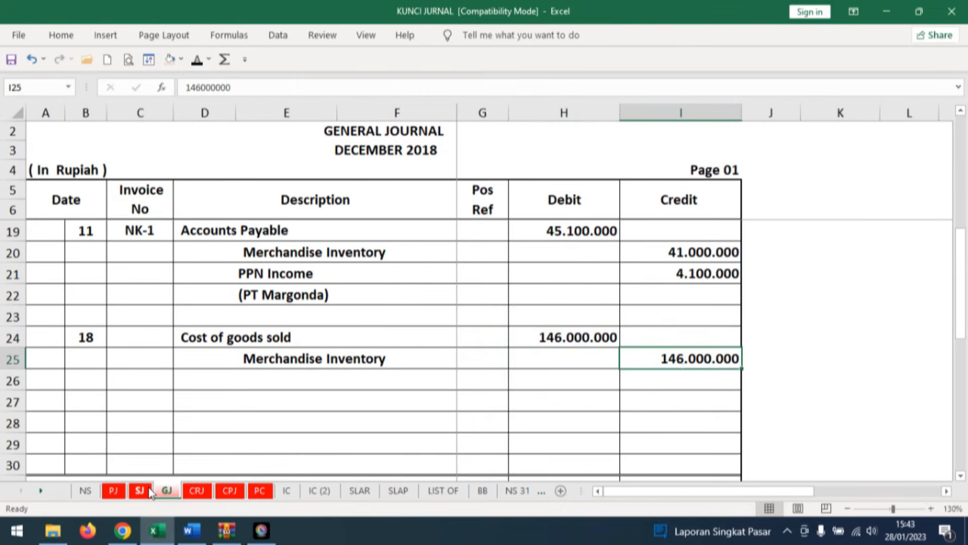
Highlight JB ELEX and its account receivable amount in the Sales Journal's day 18 row with a light pink fill.
left_click(144, 491)
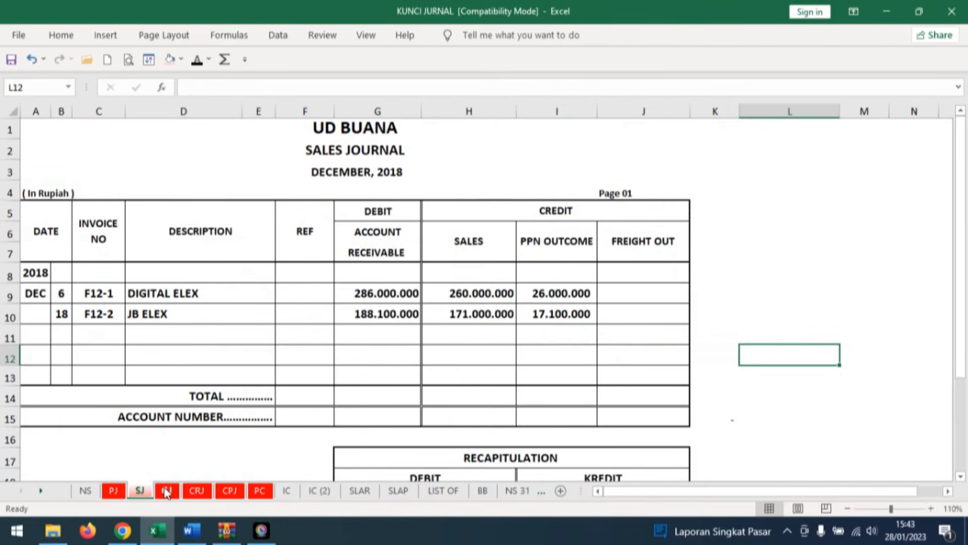
left_click(158, 314)
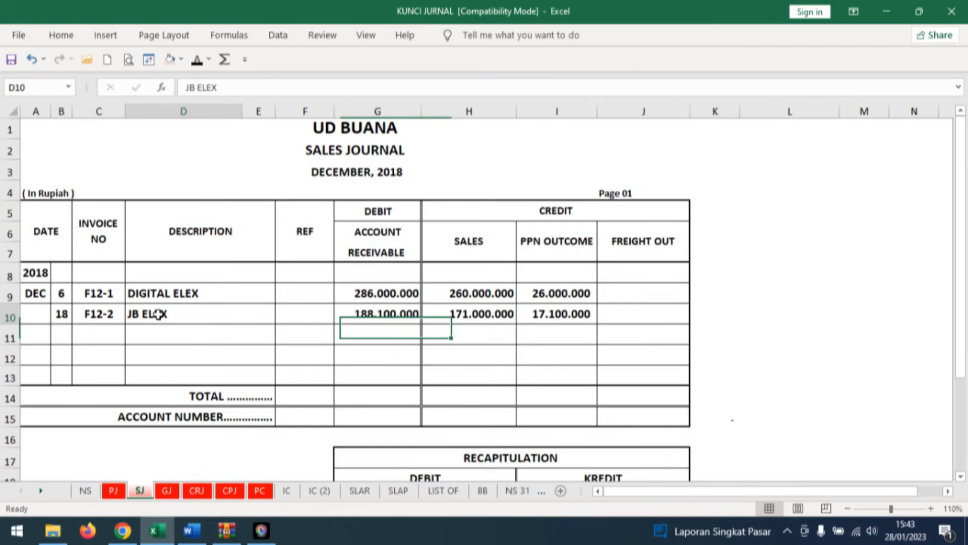
left_click(171, 59)
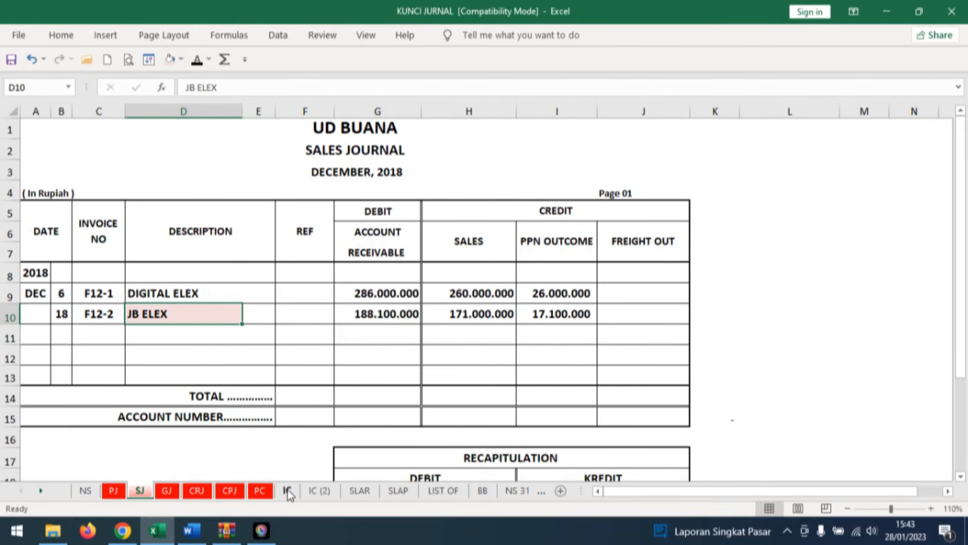
left_click(407, 313)
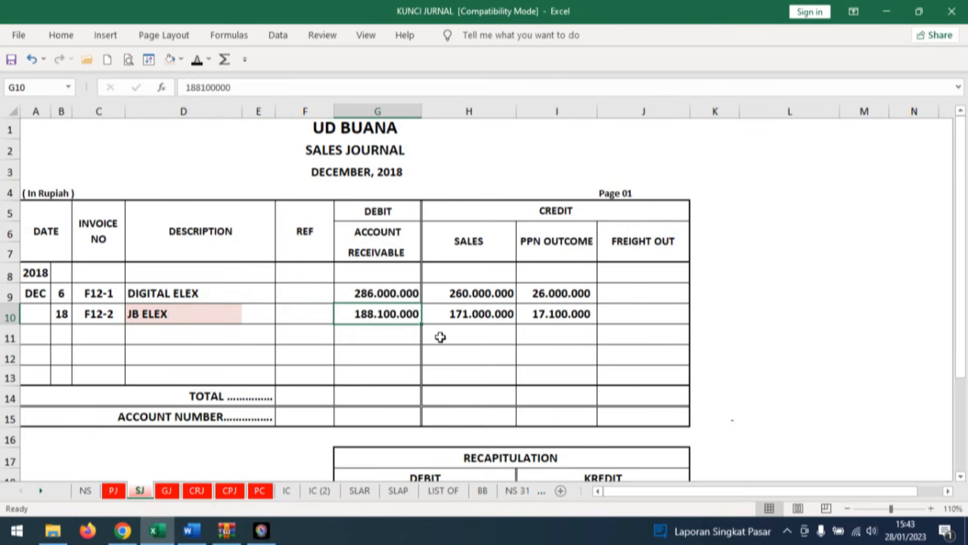
left_click(170, 59)
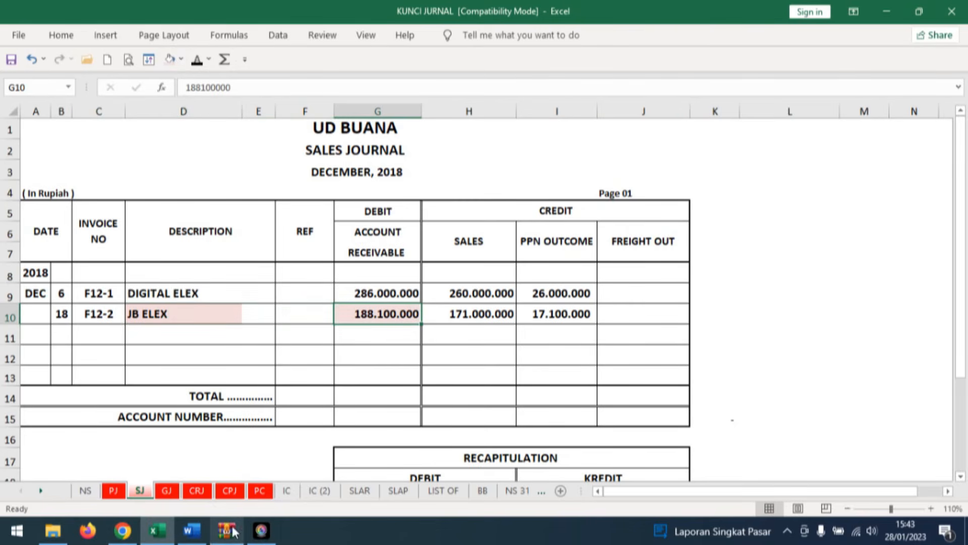
Reveal date 18, description SJ and ref 1 in row 12 of JB ELEX's card on the SLAR sheet.
left_click(360, 491)
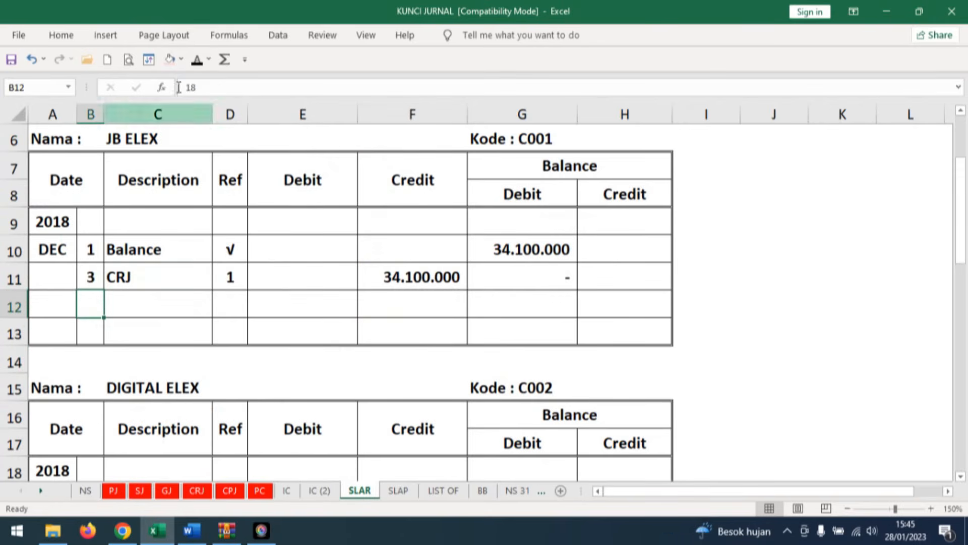
left_click(197, 62)
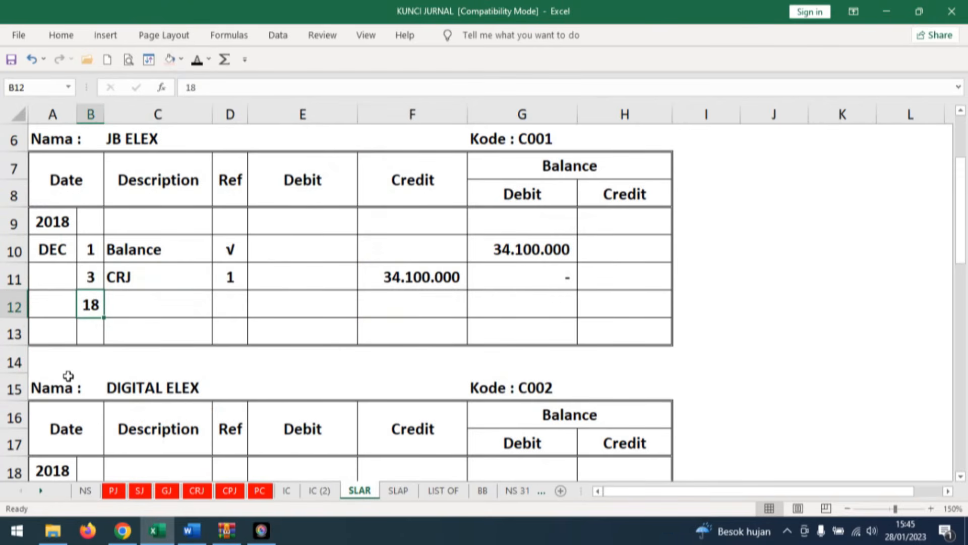
key("Right")
left_click(197, 60)
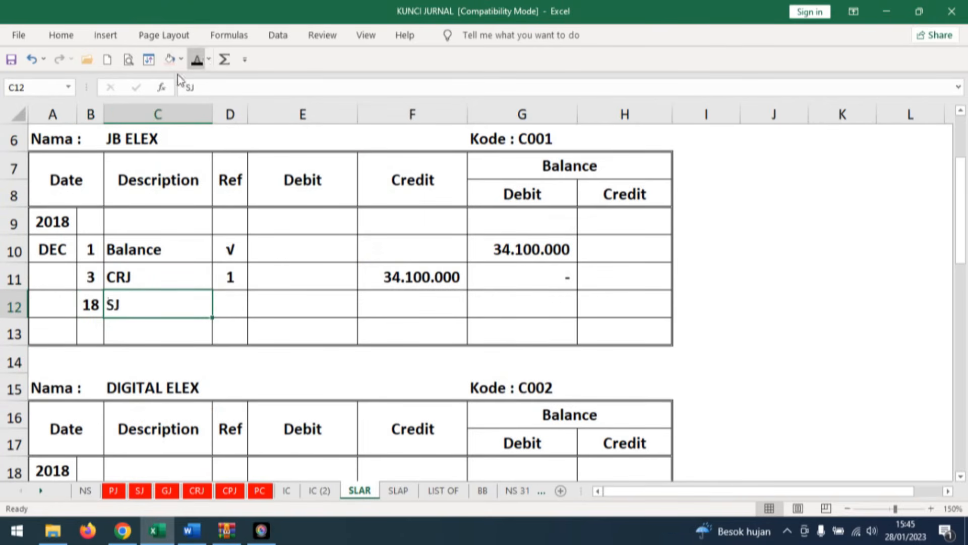
key("Right")
left_click(197, 60)
Reveal debit 188.100.000 and debit balance 188.100.000 in row 12 of the JB ELEX receivable card.
left_click(331, 305)
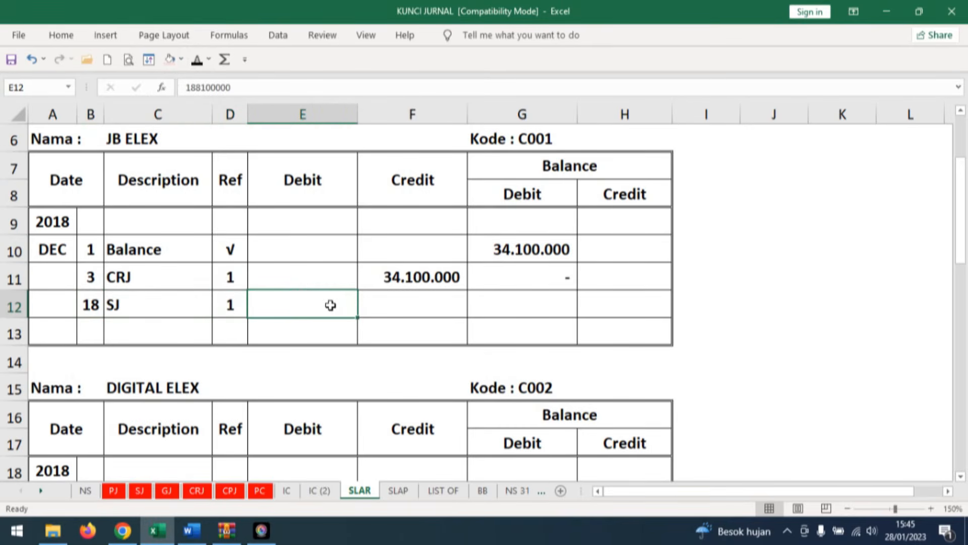
left_click(196, 59)
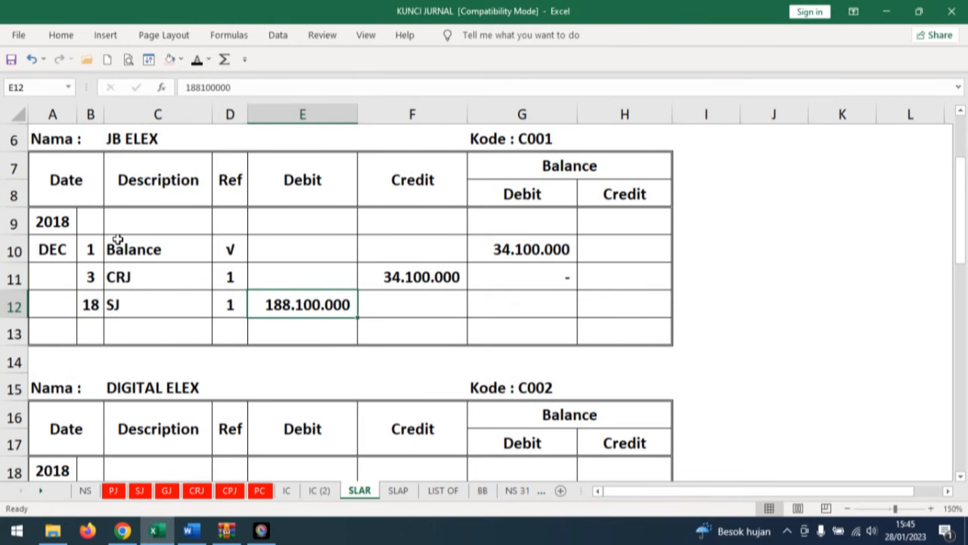
left_click(529, 303)
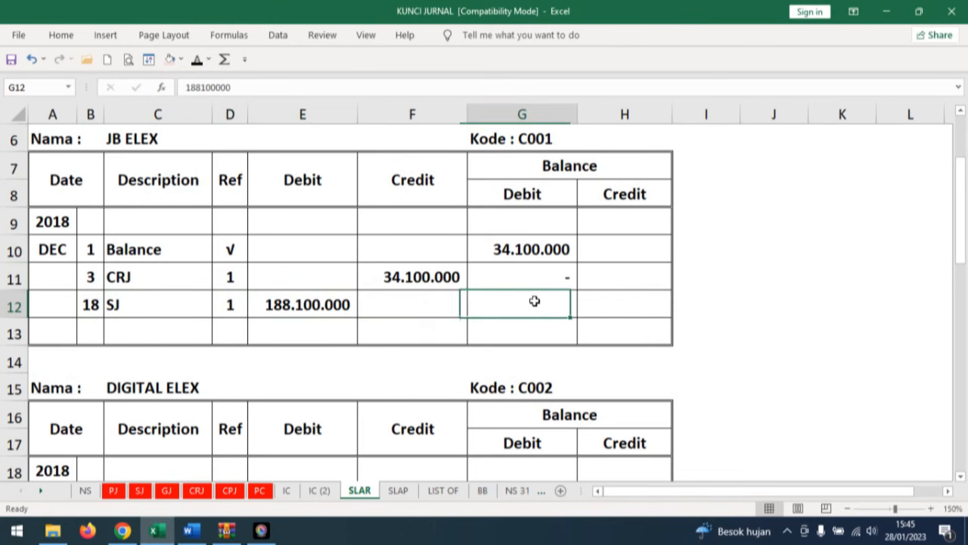
left_click(197, 60)
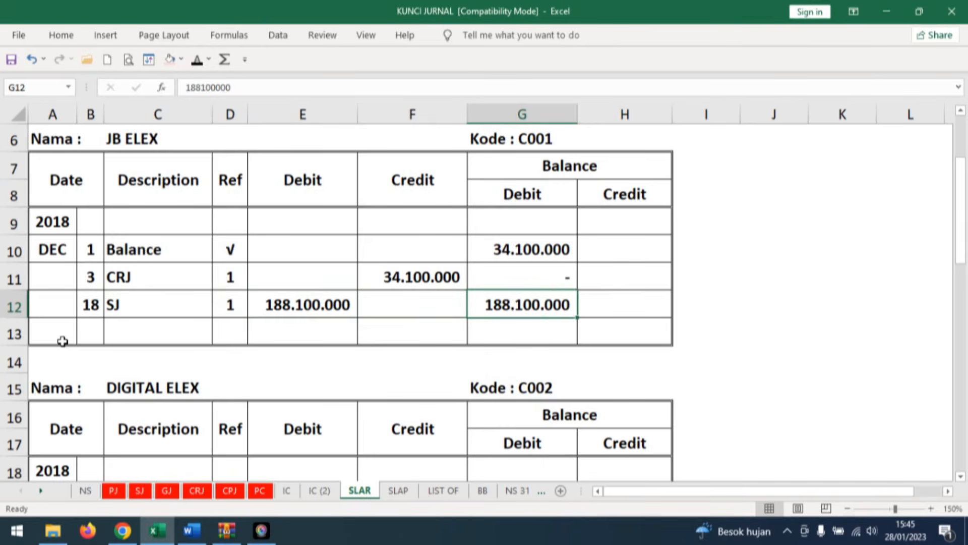
Switch to the Word document and view Dokumen Transaksi No. 17, the cash payment voucher following invoice F12-2.
left_click(200, 534)
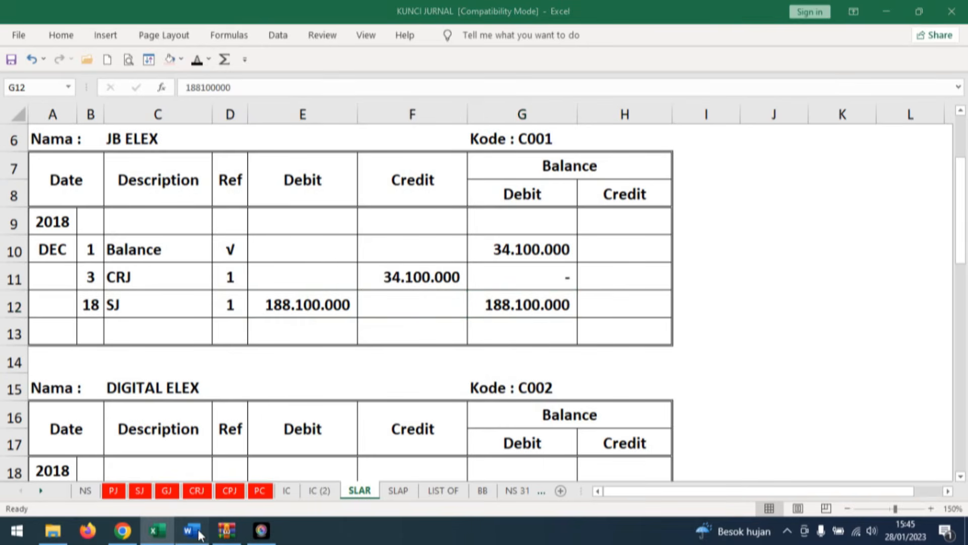
left_click(608, 280)
scroll(608, 283, "down", 10)
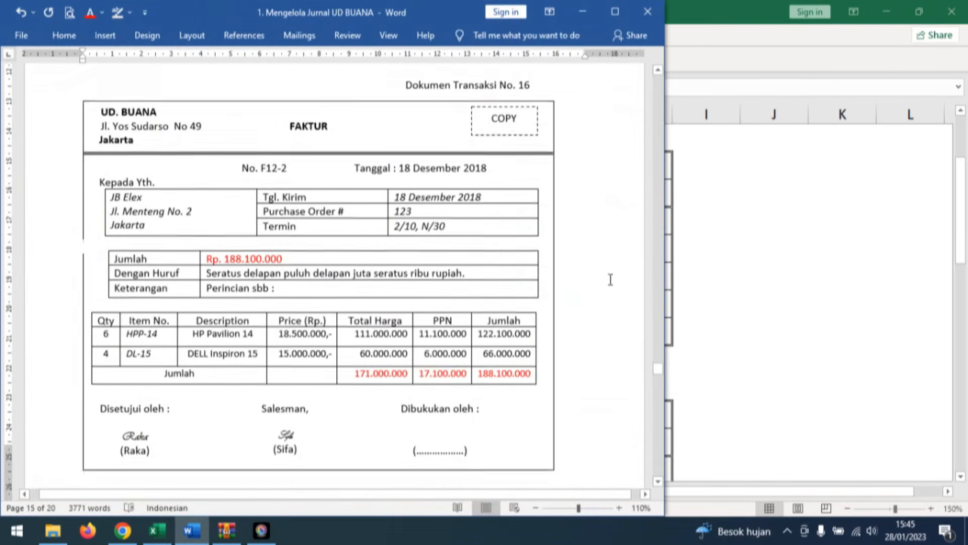
scroll(609, 294, "down", 3)
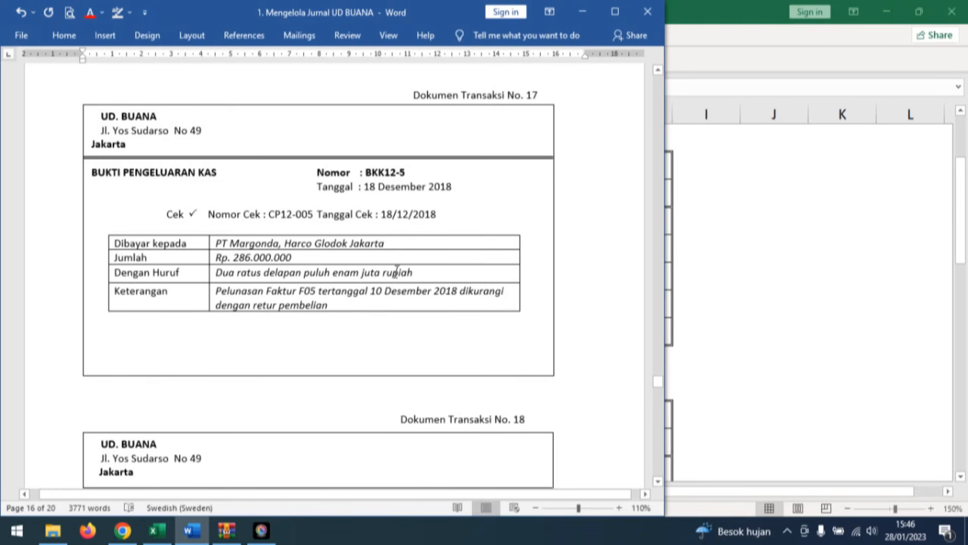
Reveal date 18, evidence number BKK12-5 and description PT MARGONDA in row 14 of the Cash Payment Journal in the KUNCI JURNAL workbook.
left_click(163, 534)
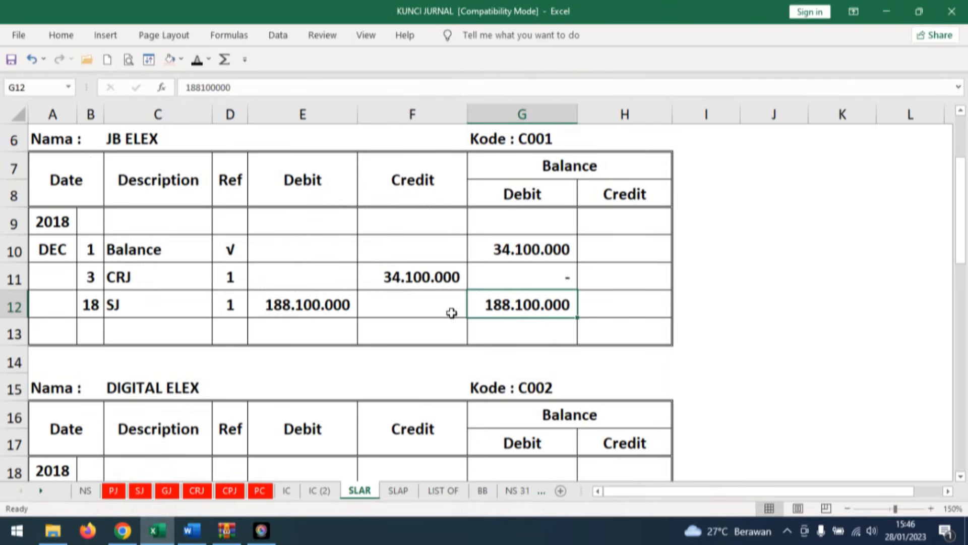
left_click(227, 491)
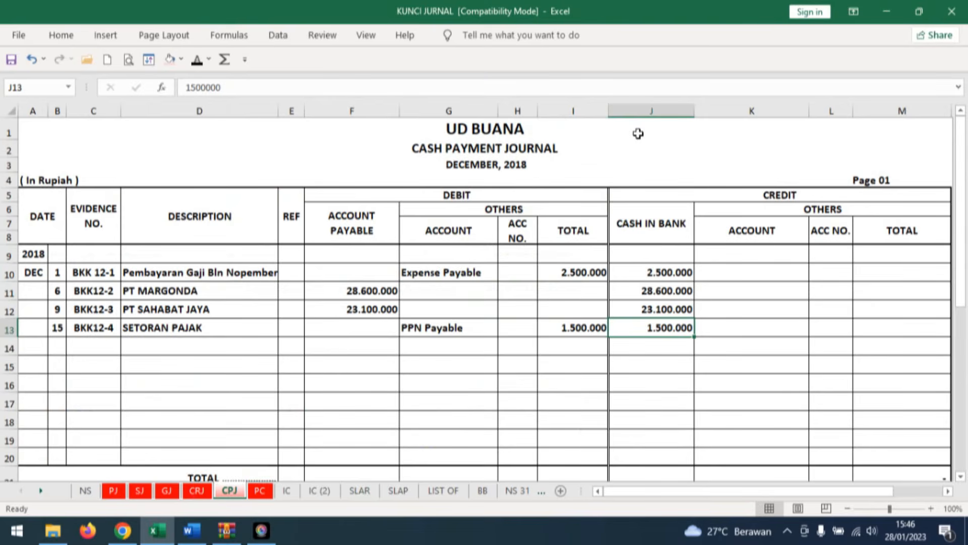
left_click(63, 345)
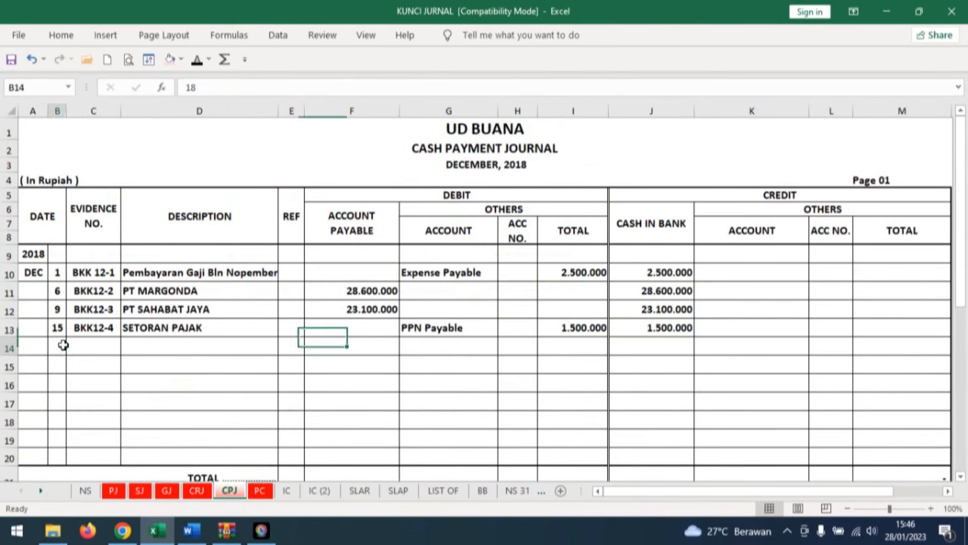
left_click(196, 65)
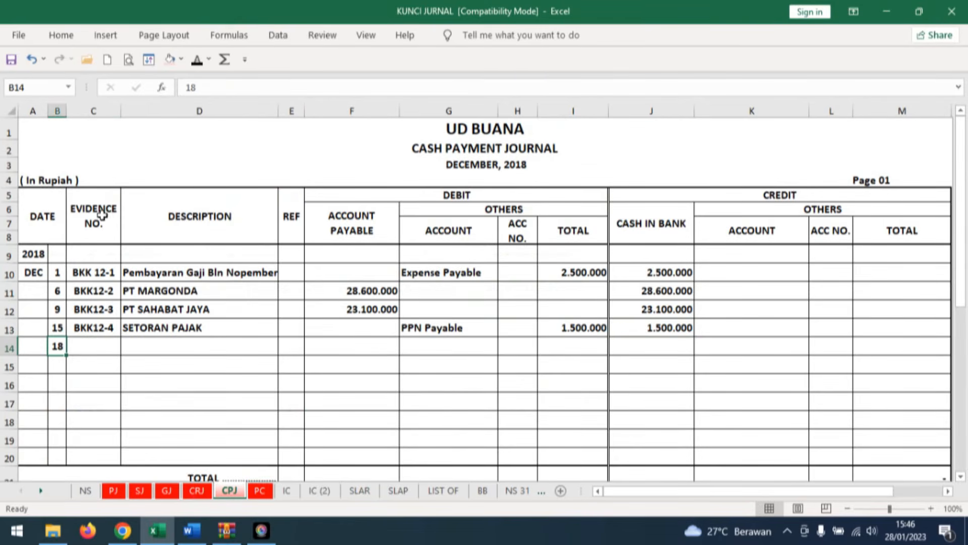
left_click(95, 344)
left_click(197, 60)
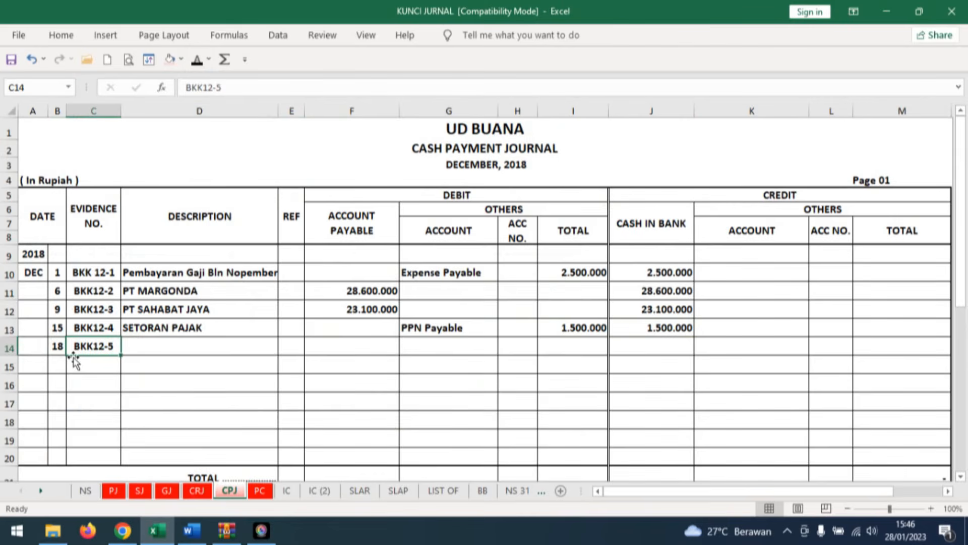
left_click(158, 343)
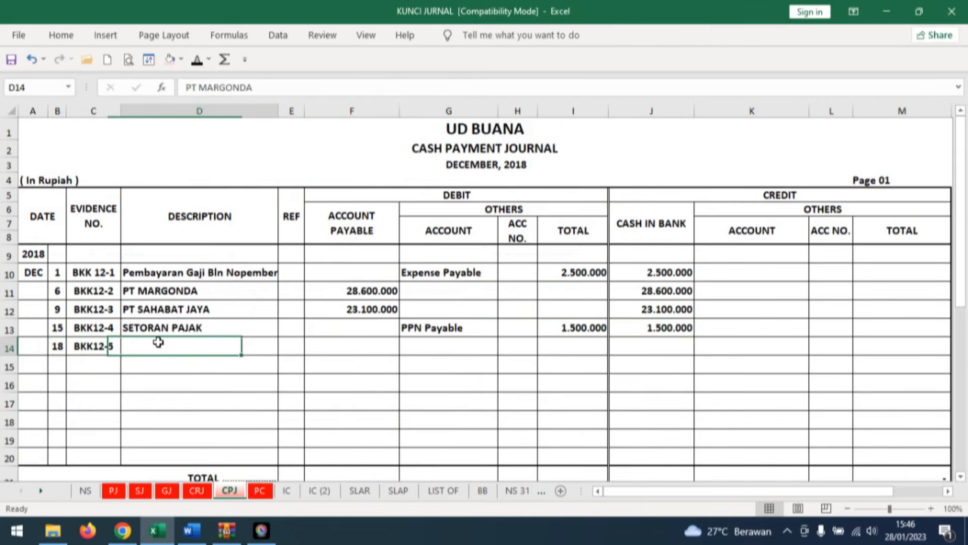
left_click(197, 60)
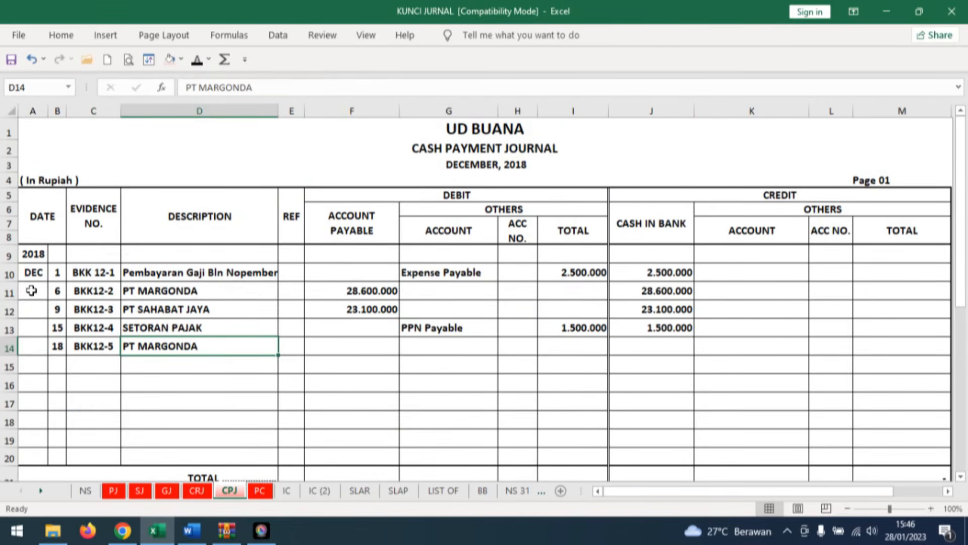
Reveal 286.000.000 under account payable and cash in bank in row 14, and highlight PT MARGONDA with a light pink fill.
left_click(370, 344)
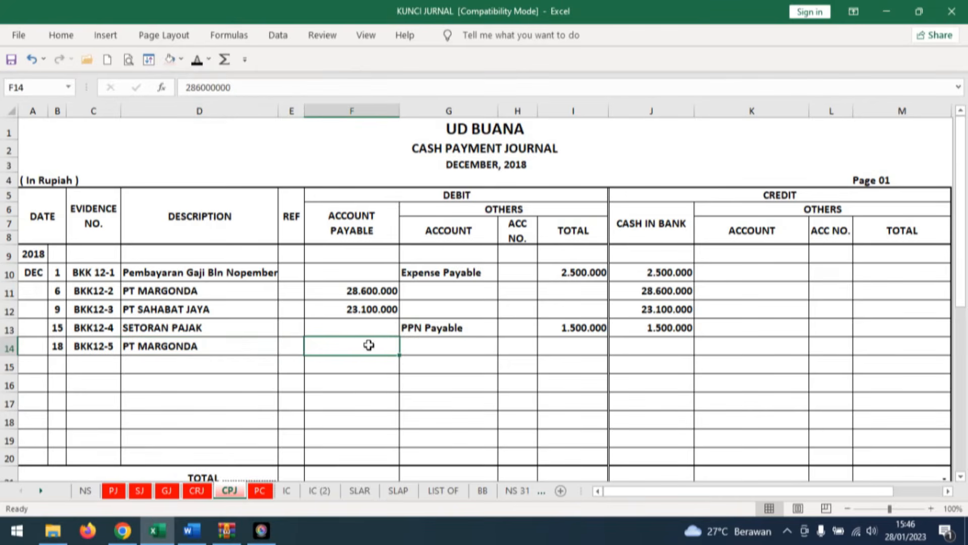
left_click(196, 60)
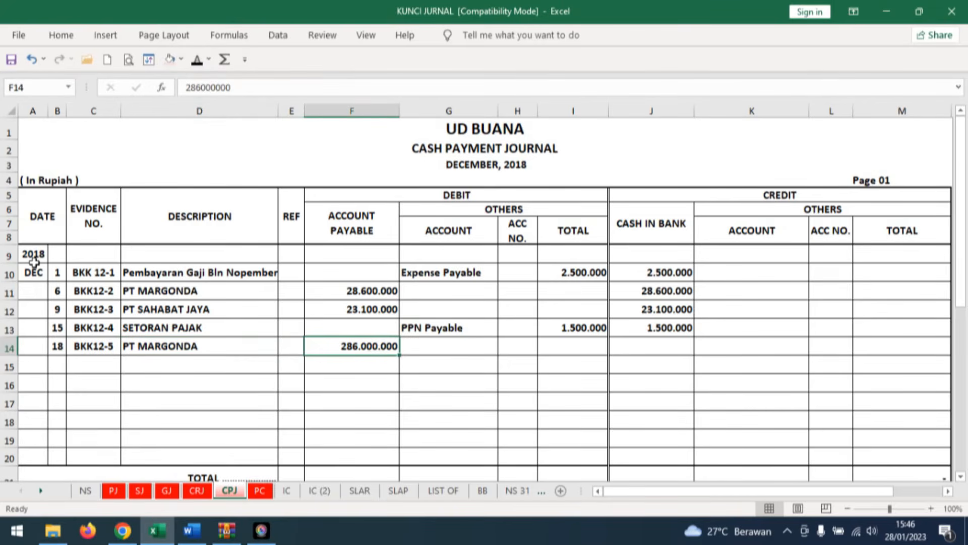
key("Right")
key("Right")
key("Right")
key("Right")
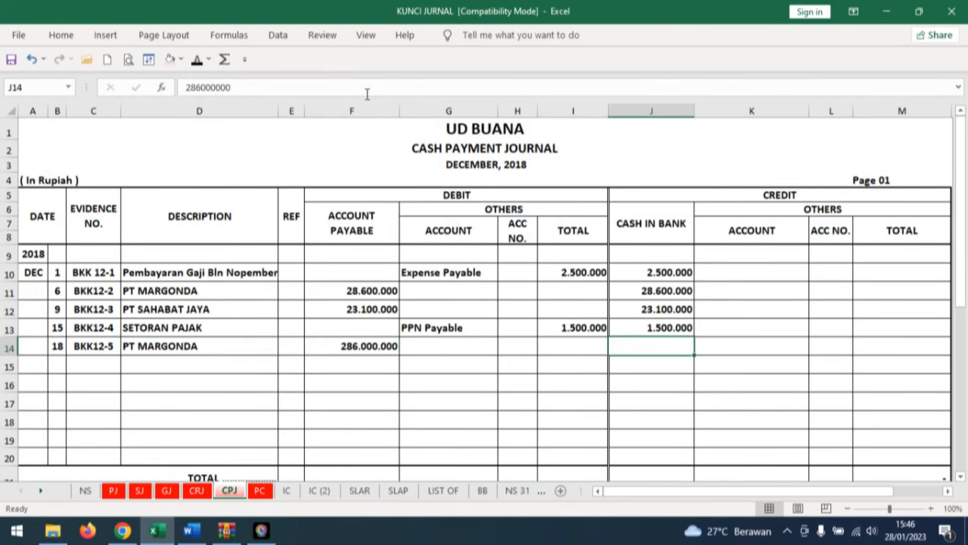
left_click(197, 60)
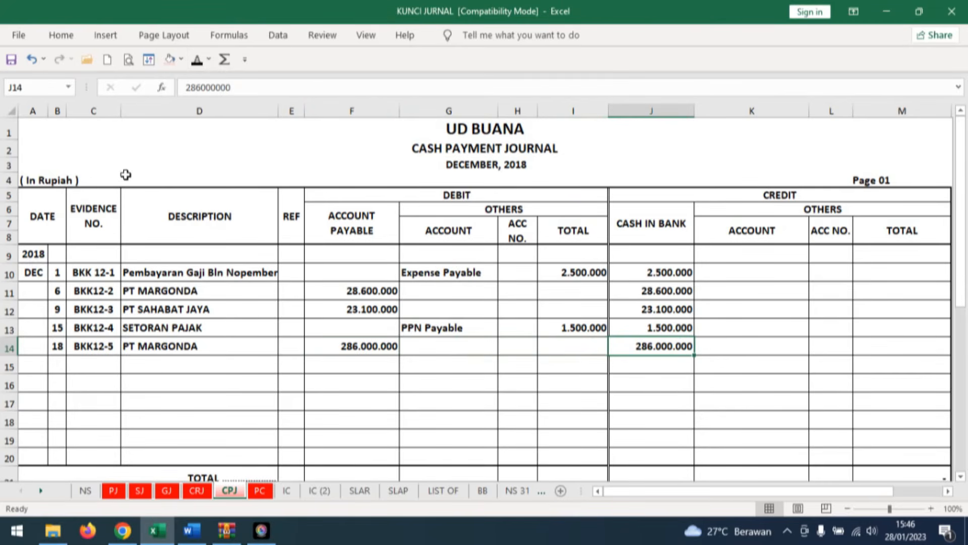
left_click(191, 347)
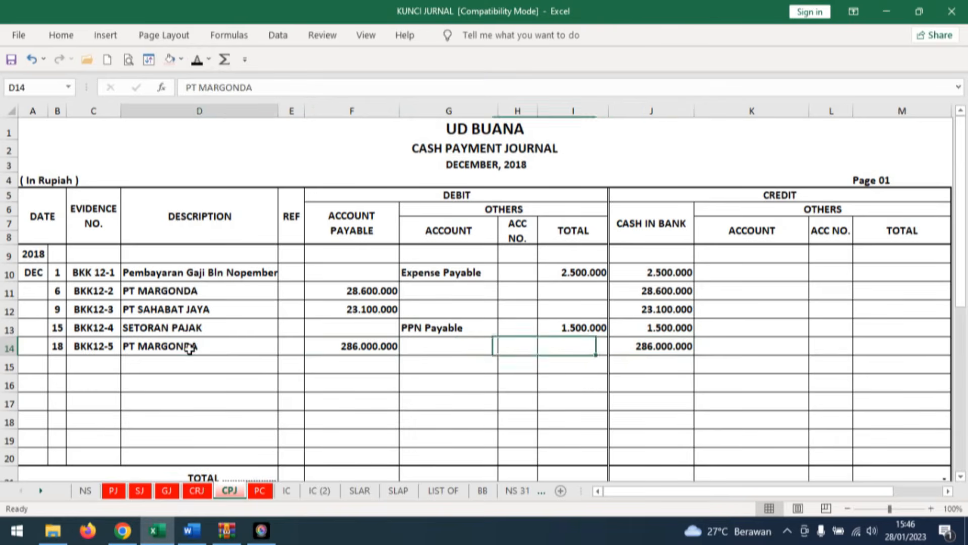
left_click(161, 64)
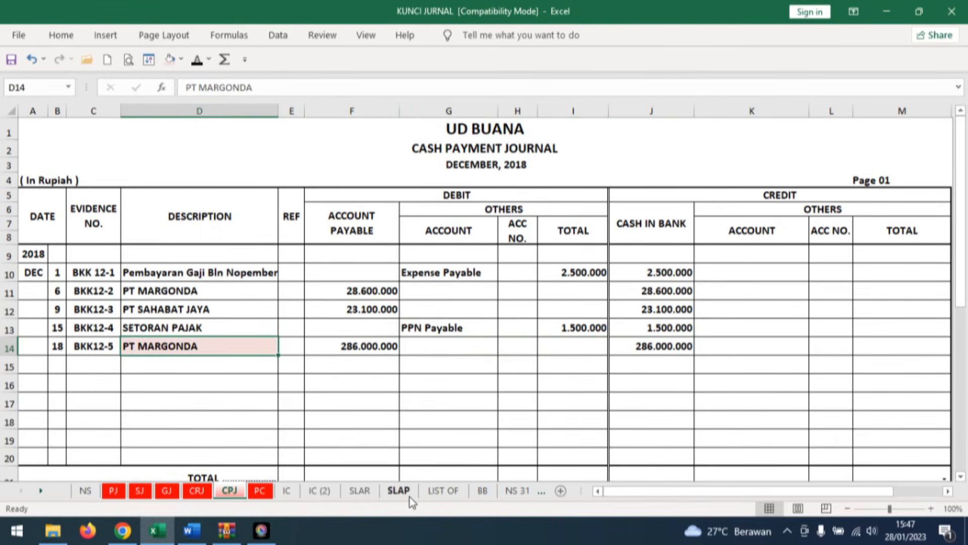
Reveal date 18, description CPJ and ref 1 in row 38 of PT MARGONDA's card on the SLAP sheet.
left_click(398, 490)
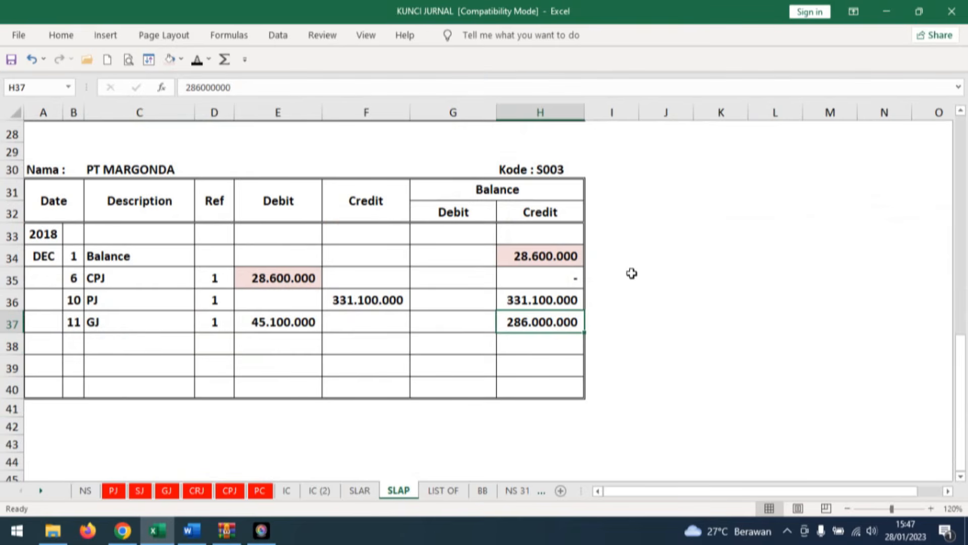
left_click(72, 340)
left_click(197, 62)
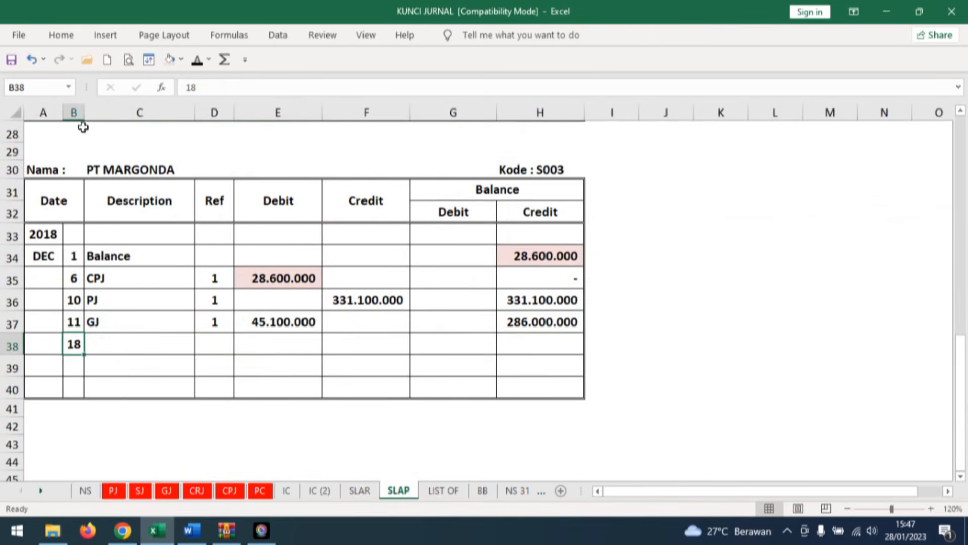
left_click(104, 340)
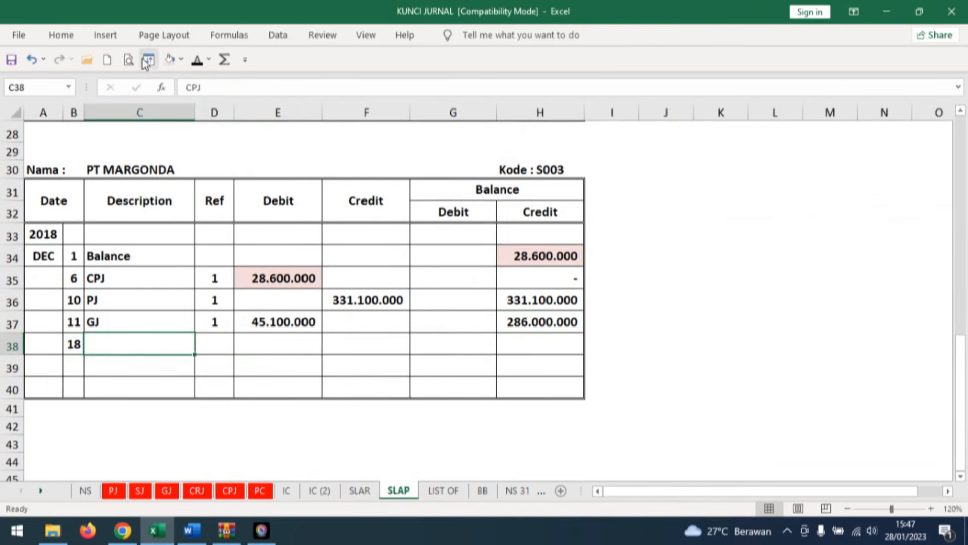
left_click(197, 60)
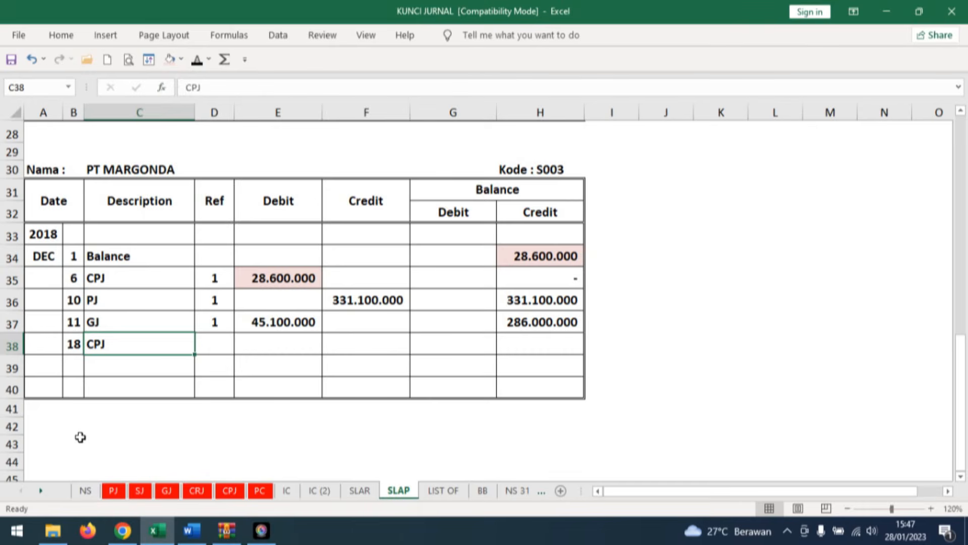
left_click(210, 341)
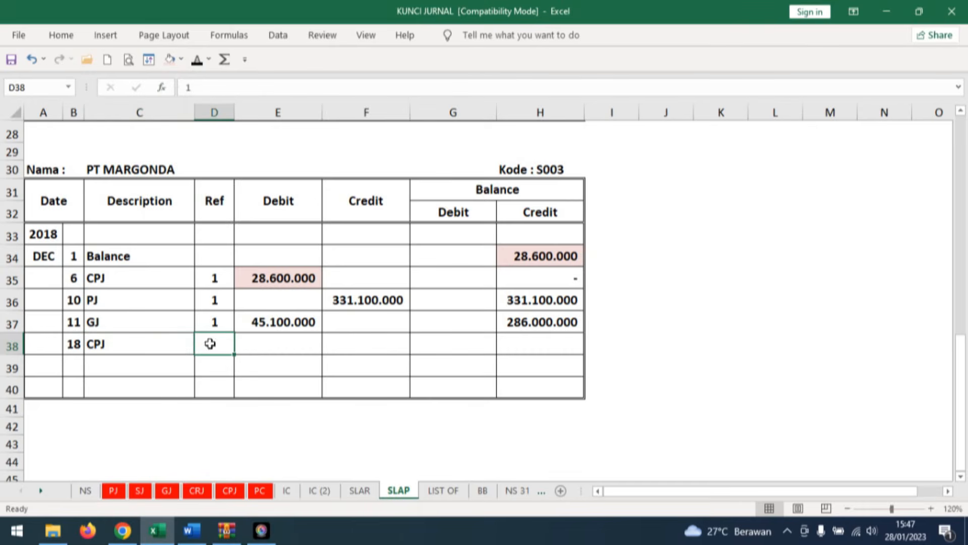
left_click(196, 60)
Reveal debit 286.000.000 and the zero credit balance in row 38 of the PT MARGONDA payable card.
left_click(262, 344)
left_click(196, 60)
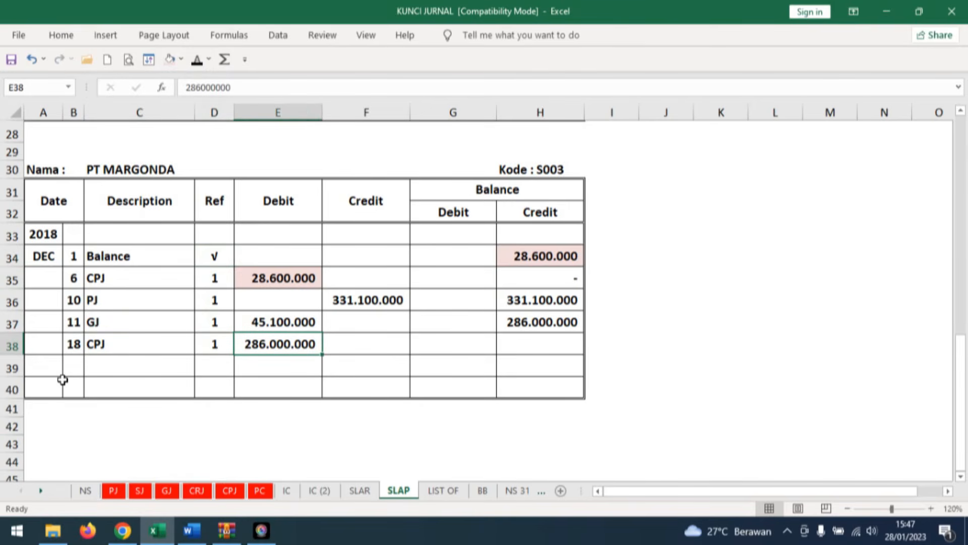
left_click(536, 341)
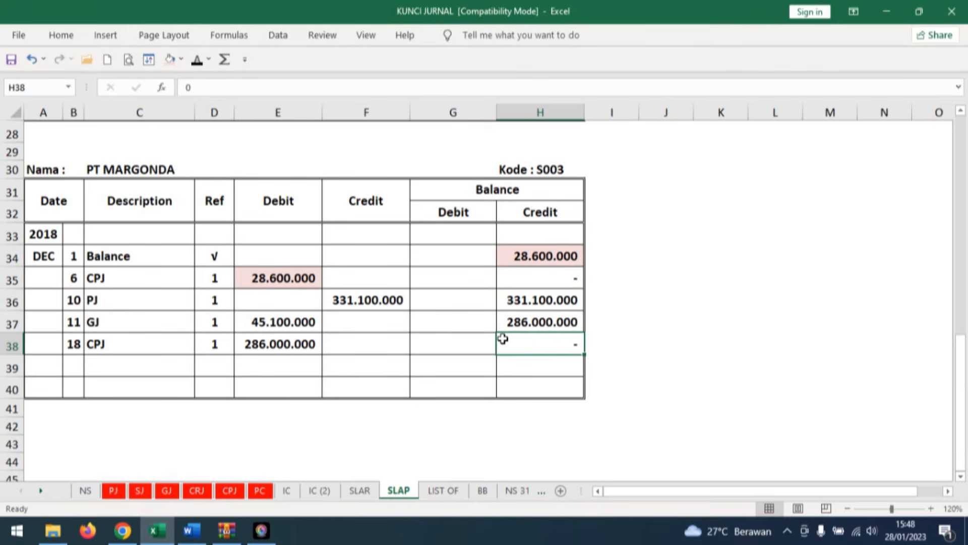
Switch to the Word document and view Dokumen Transaksi No. 18, the cash receipt voucher following BKK12-5.
left_click(191, 530)
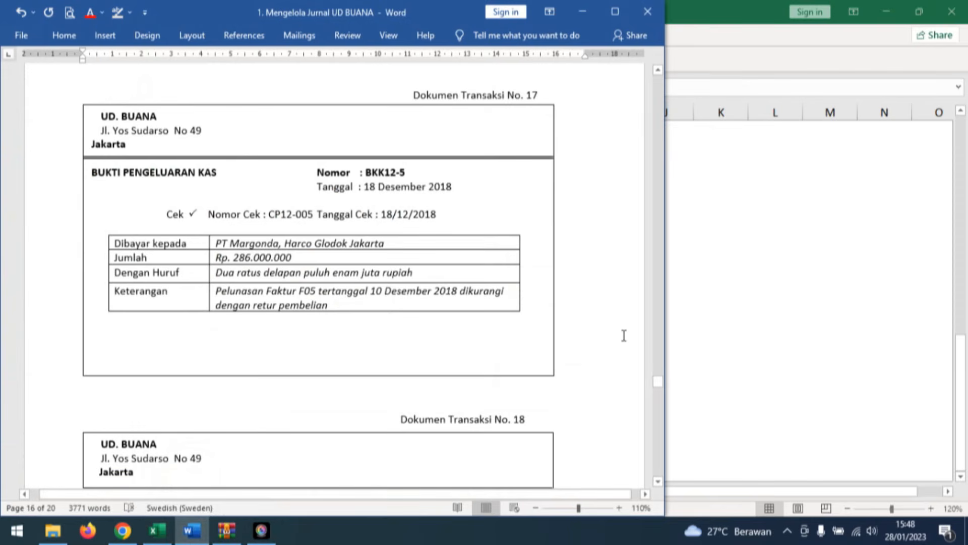
scroll(596, 346, "down", 10)
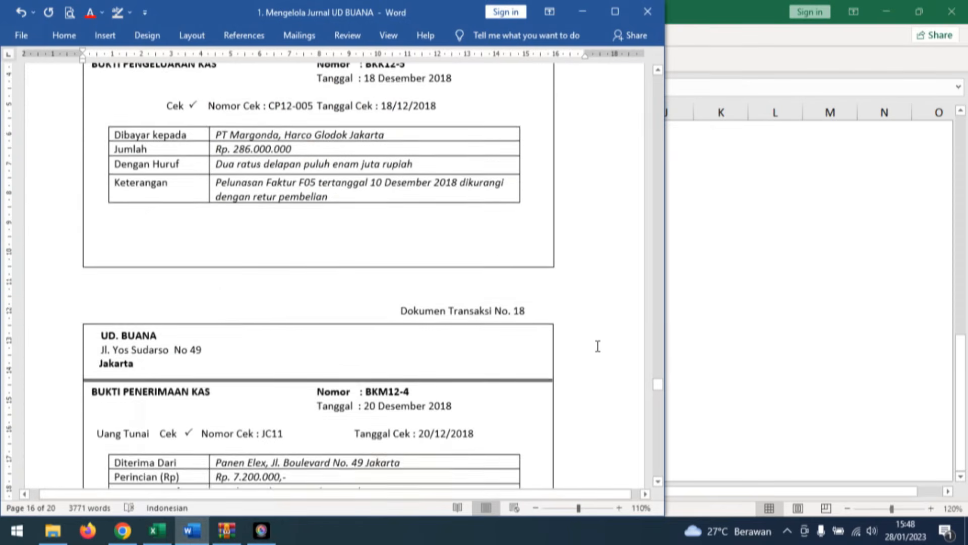
scroll(598, 351, "down", 1)
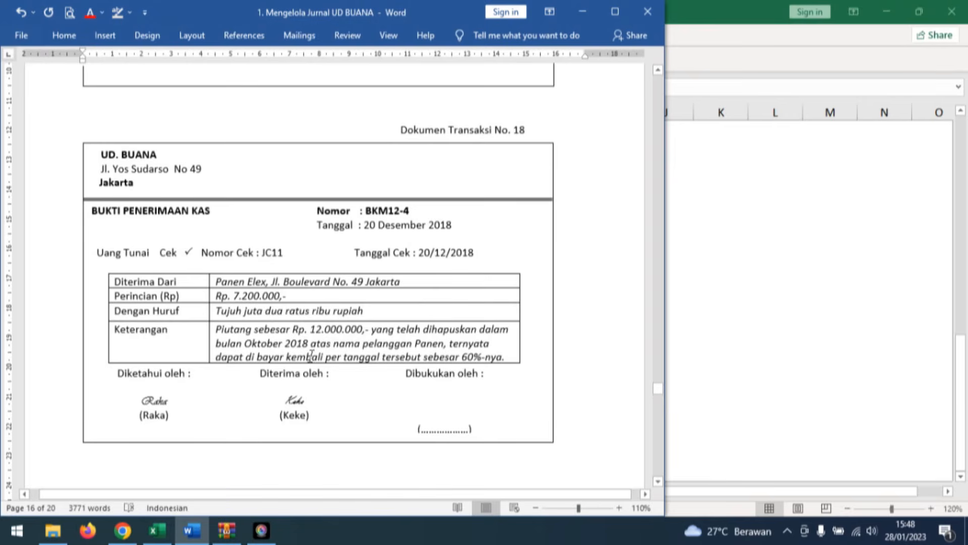
Reveal date 20, evidence number BKM12-4 and description Penerimaan piutang yang telah dihapuskan in row 16 of the workbook's Cash Receipt Journal.
left_click(166, 536)
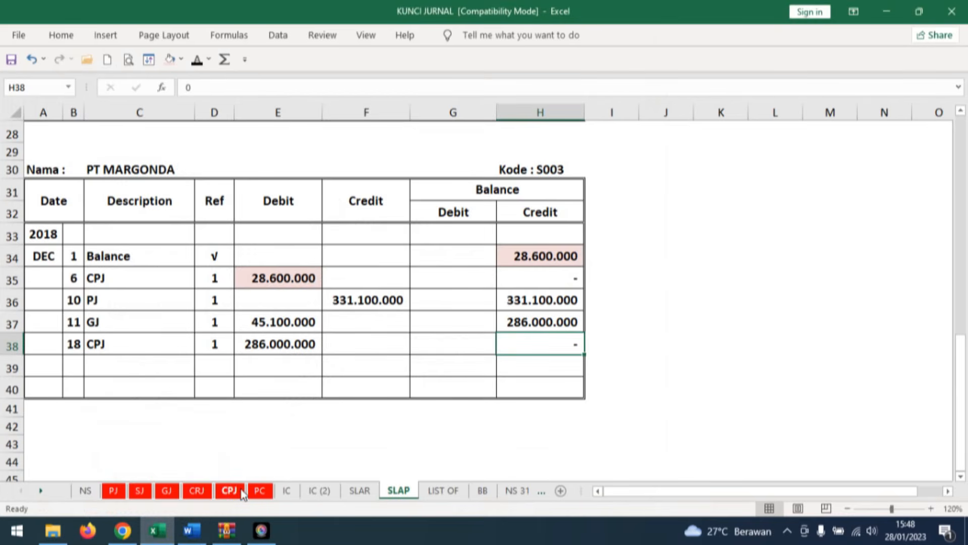
left_click(197, 490)
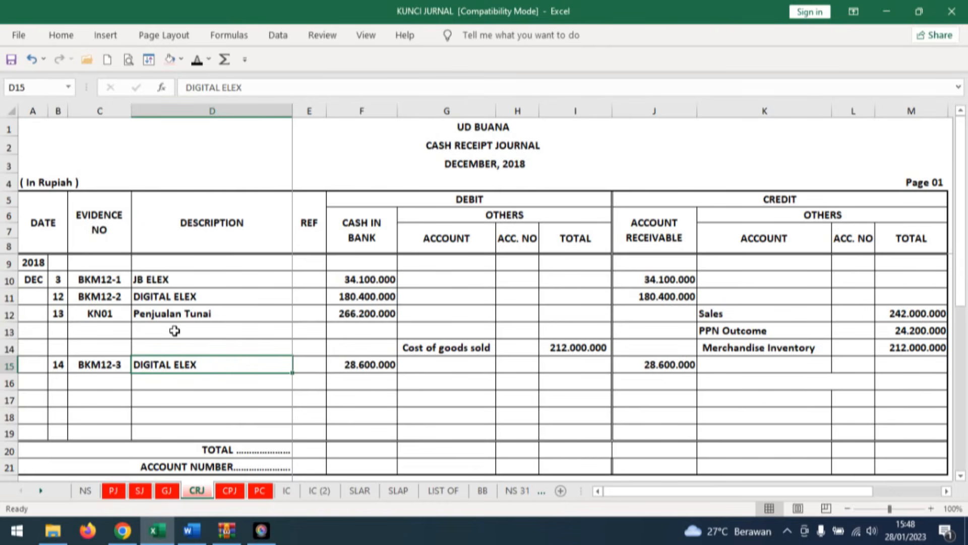
left_click(58, 381)
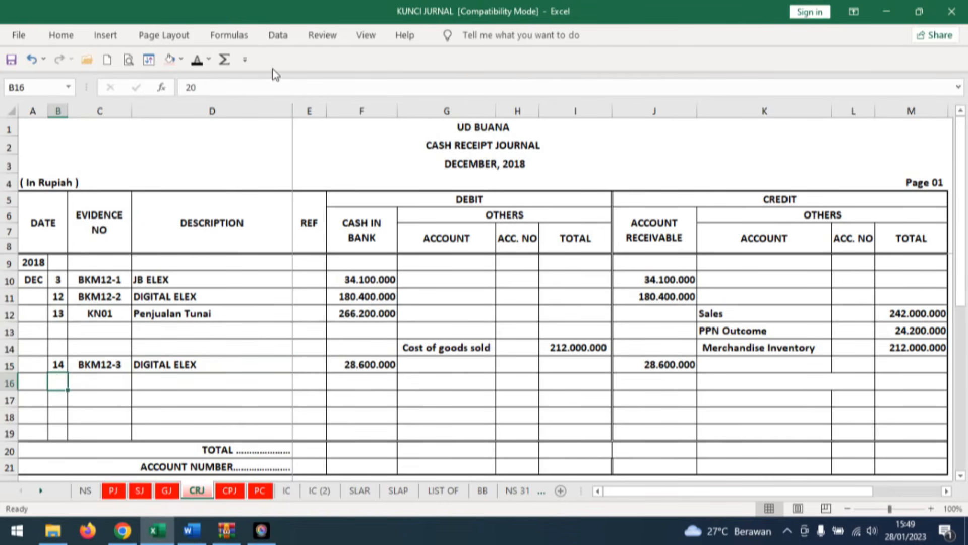
left_click(201, 64)
left_click(103, 382)
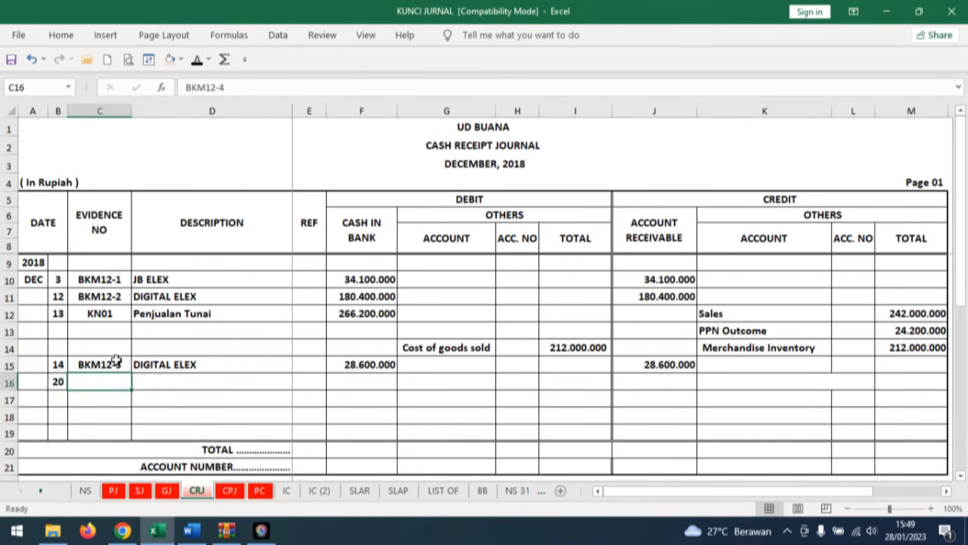
left_click(199, 60)
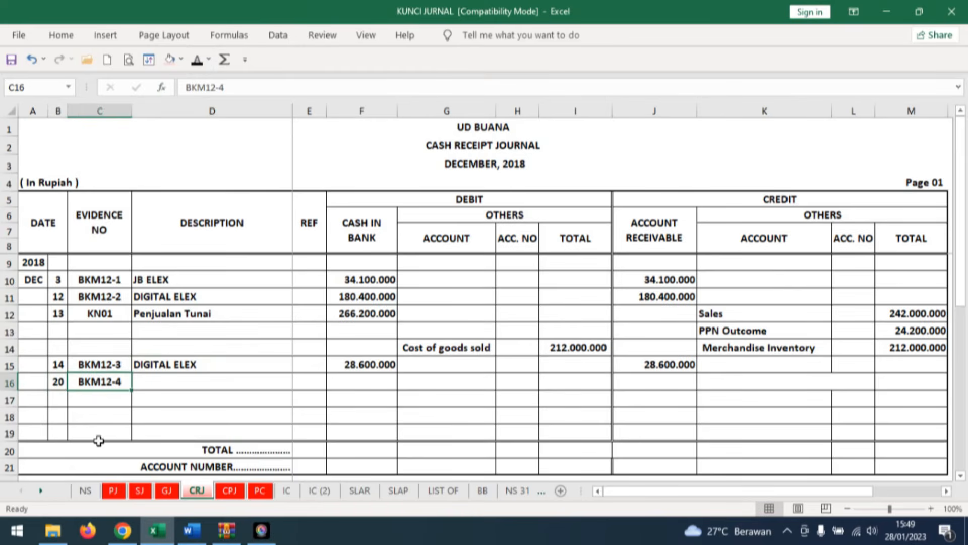
left_click(166, 381)
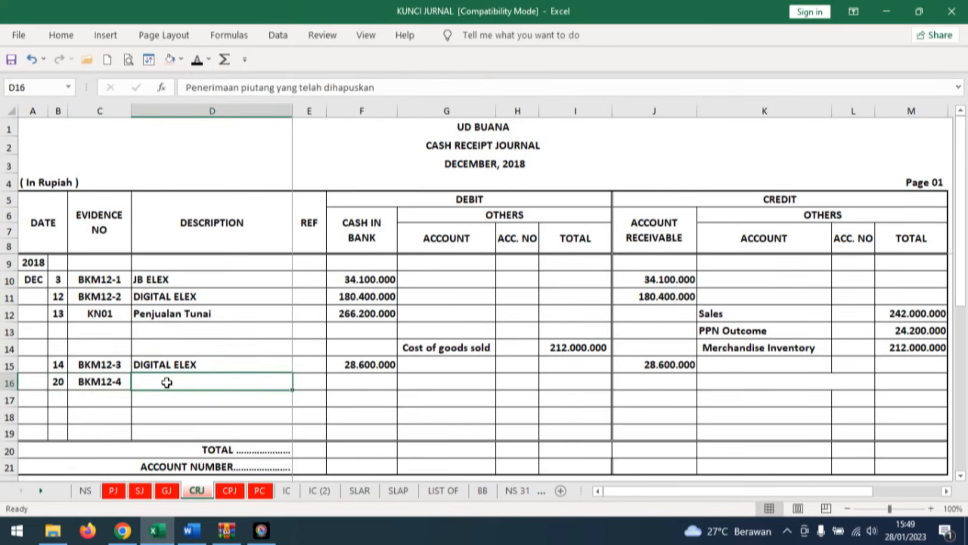
left_click(199, 63)
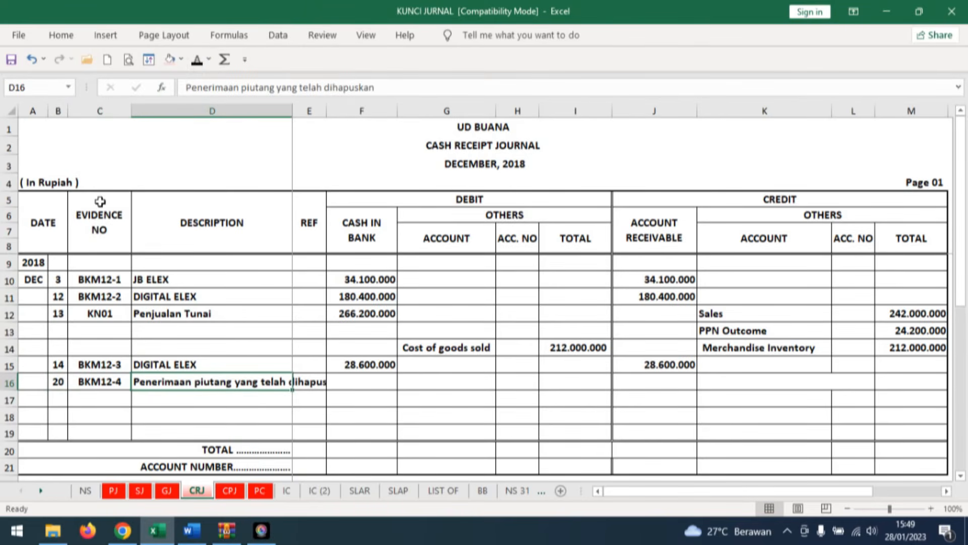
Reveal the 7.200.000 cash in bank debit in row 16 of the Cash Receipt Journal.
left_click(374, 429)
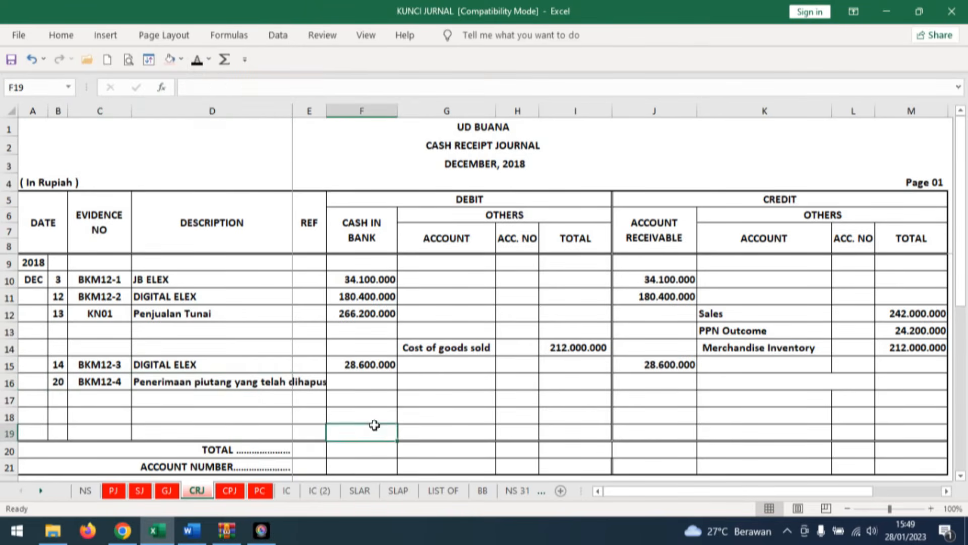
left_click(374, 381)
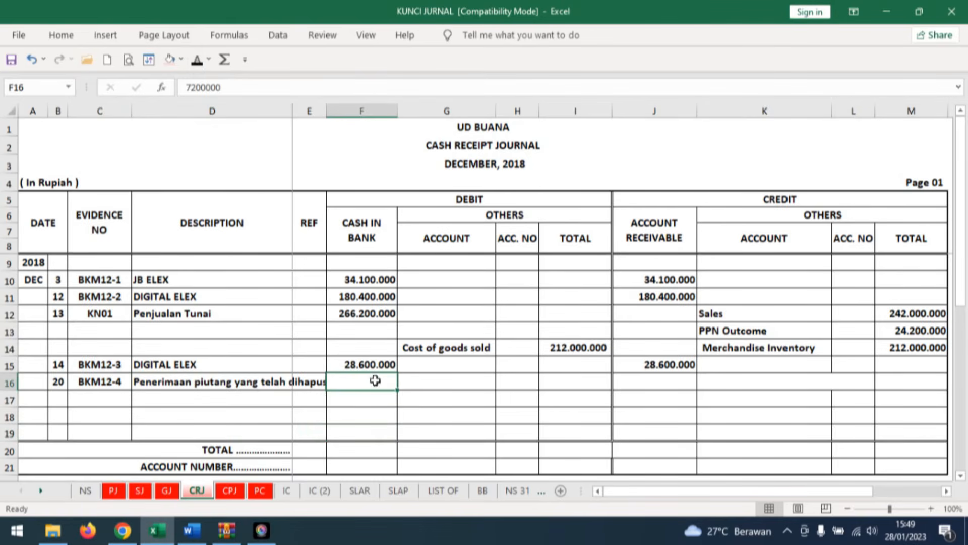
left_click(202, 65)
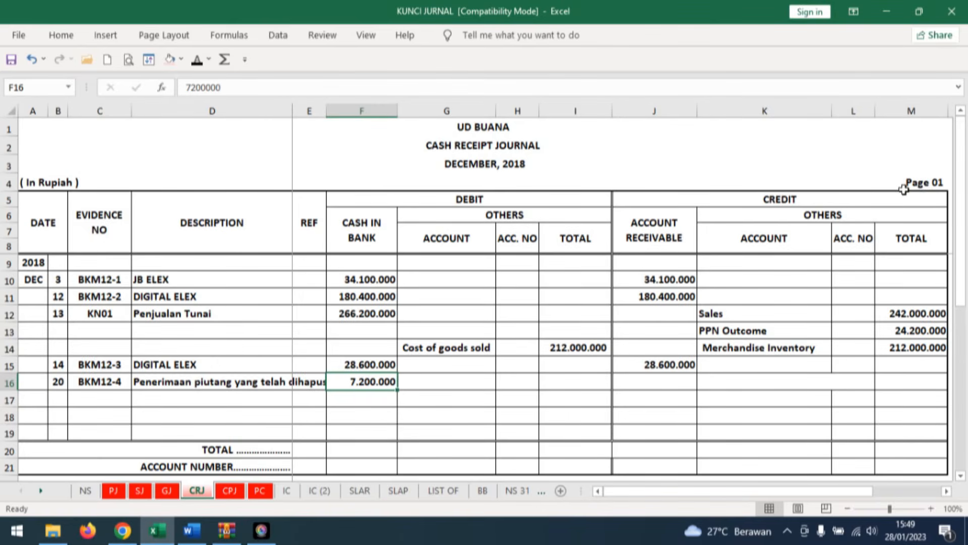
Reveal the credit account Allowance for Doubtful Debt and its total of 7.200.000 in row 16 of the Cash Receipt Journal.
left_click(754, 381)
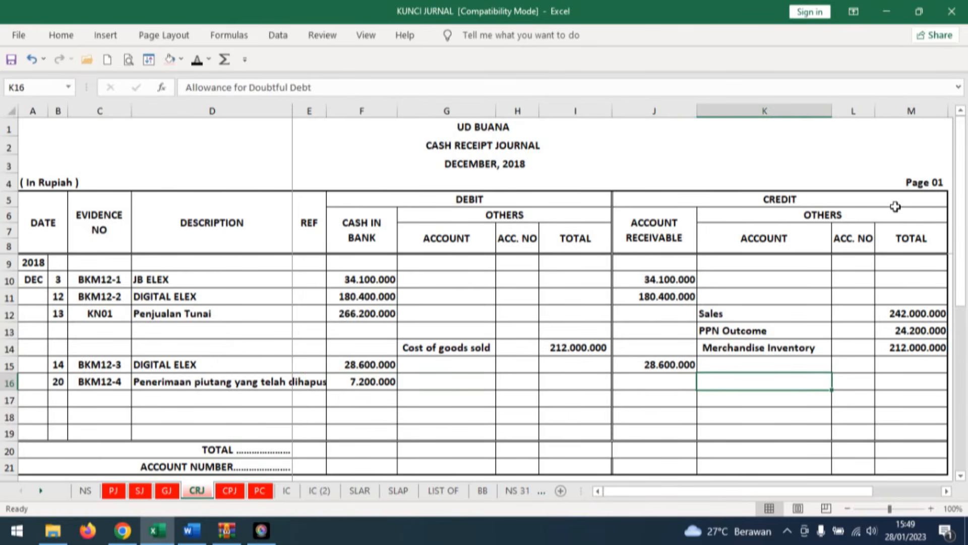
left_click(197, 60)
left_click(32, 60)
left_click(59, 62)
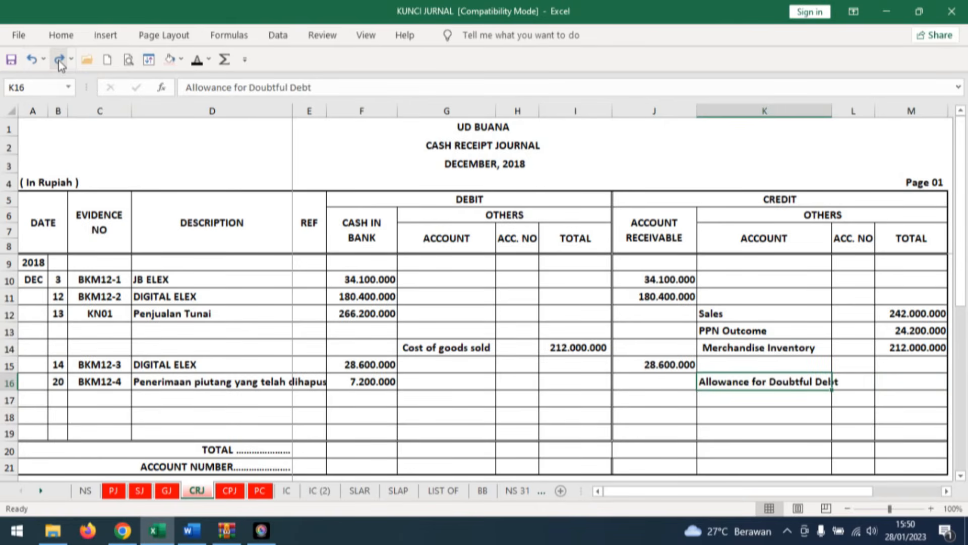
left_click(59, 61)
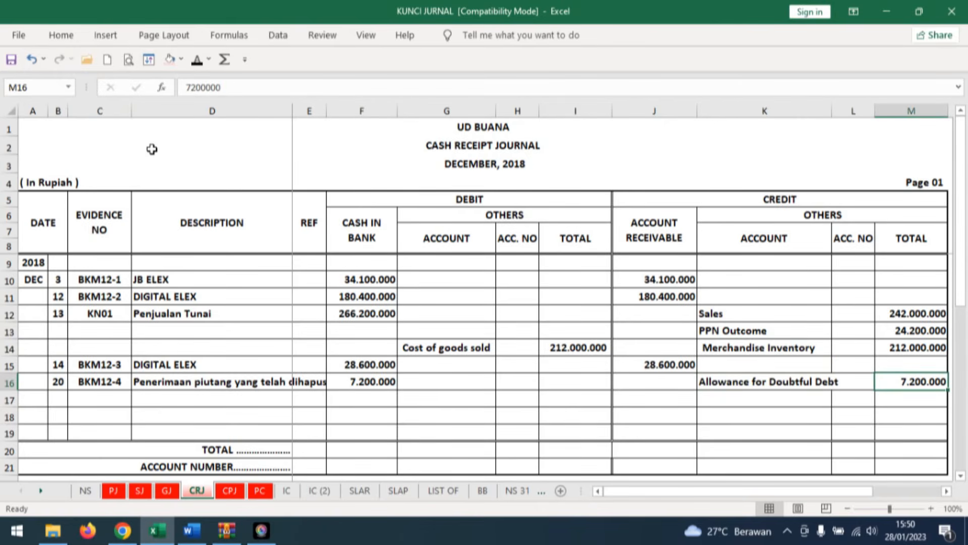
Switch to the Word document and colour both 439.560.000 amounts red in invoice A17, Dokumen Transaksi No. 19.
left_click(191, 531)
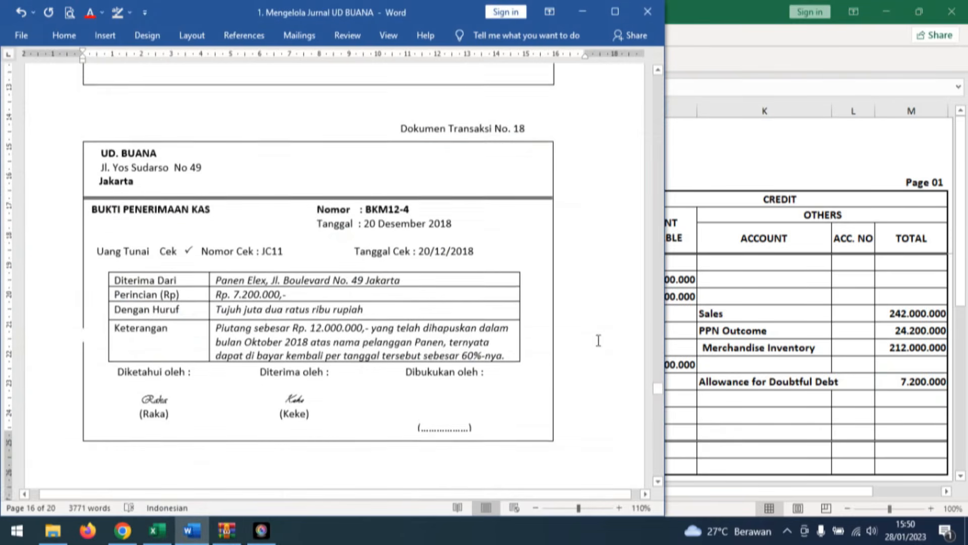
scroll(599, 340, "down", 10)
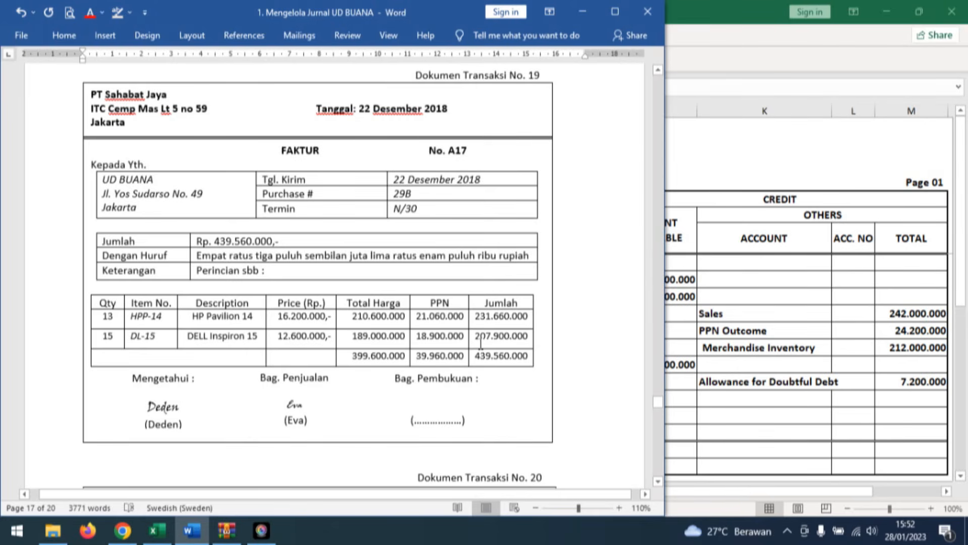
left_click_drag(477, 355, 529, 356)
left_click(89, 12)
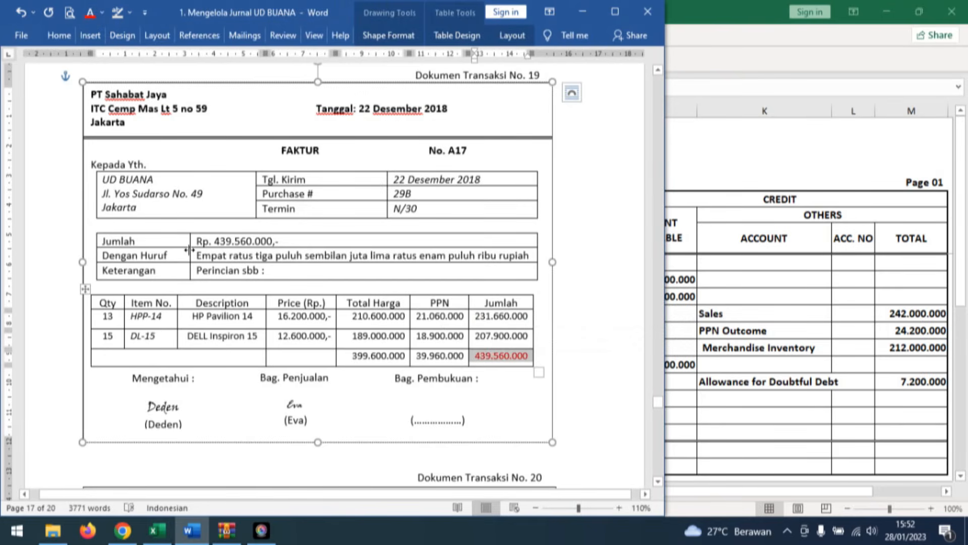
left_click(193, 241)
left_click(91, 14)
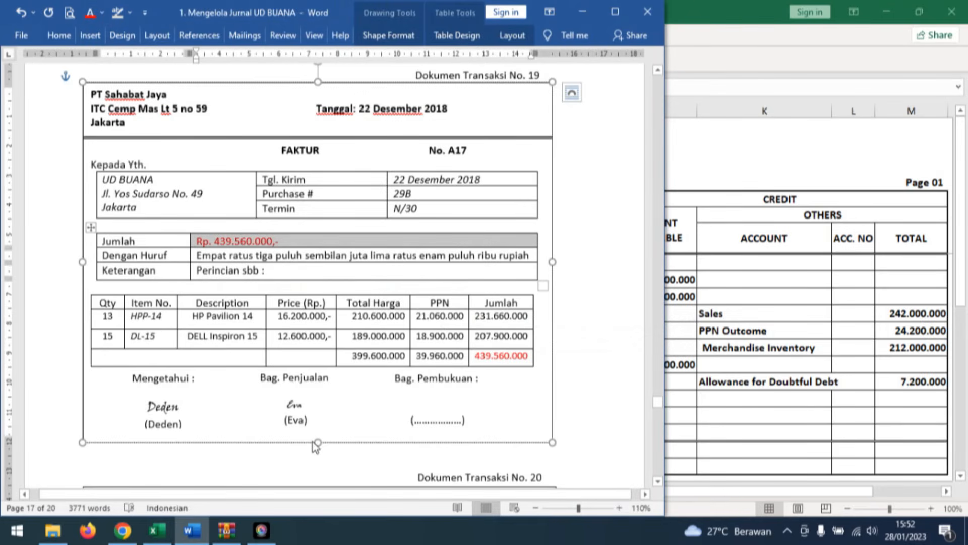
Reveal date 22, invoice number A17 and description PT SAHABAT JAYA in row 10 of the workbook's Purchase Journal.
left_click(157, 530)
left_click(114, 491)
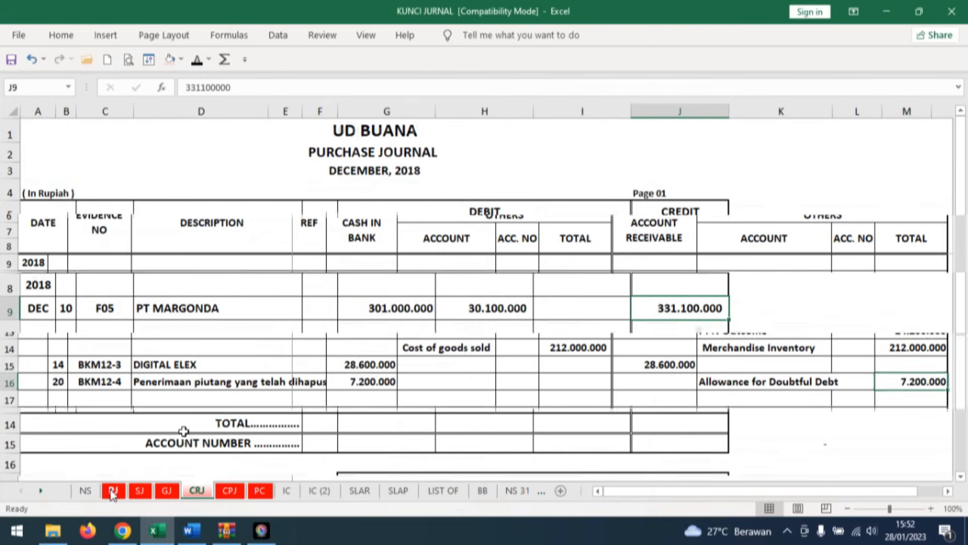
left_click(67, 328)
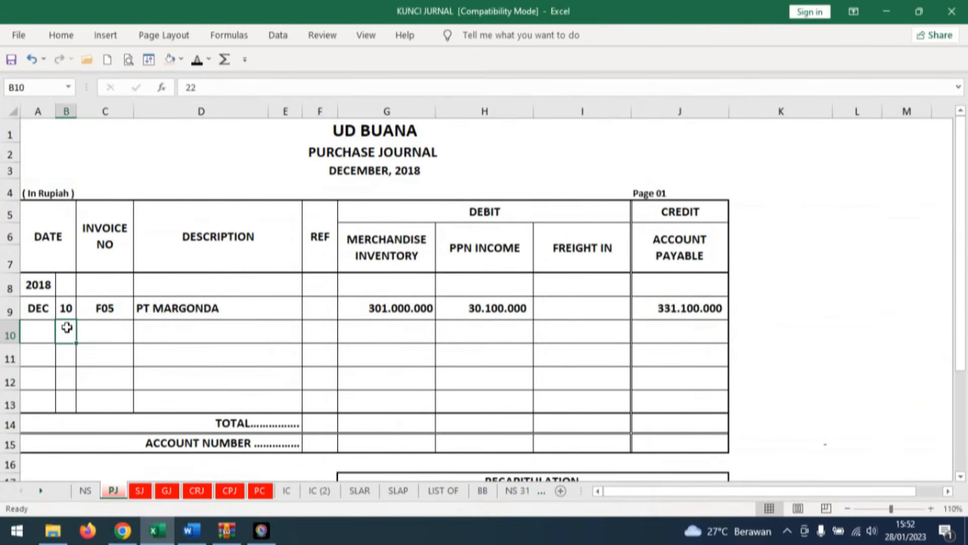
left_click(197, 60)
left_click(107, 326)
left_click(202, 66)
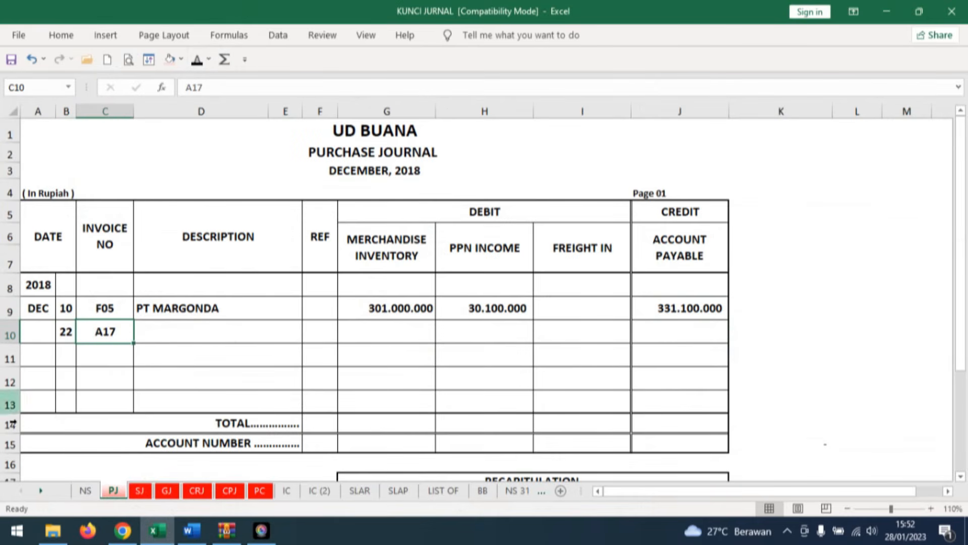
left_click(182, 330)
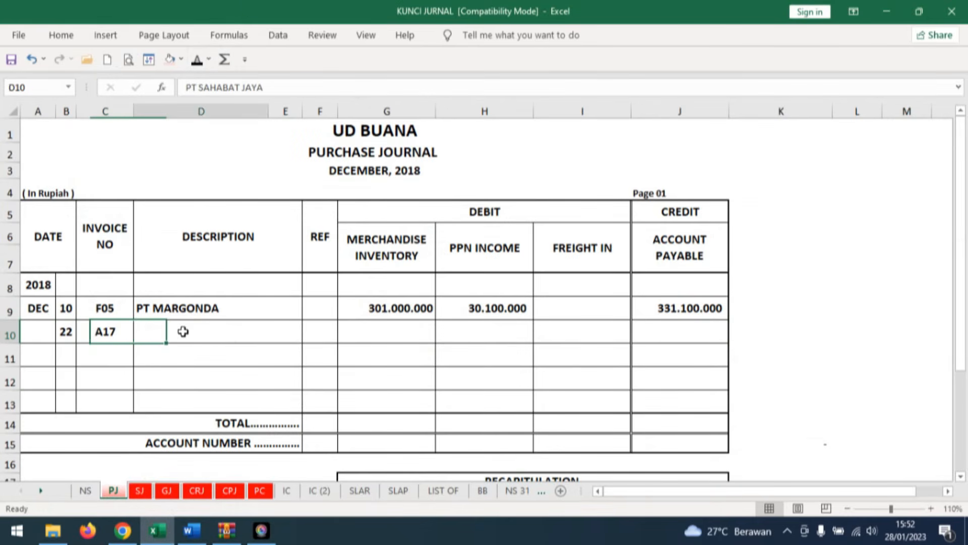
left_click(201, 65)
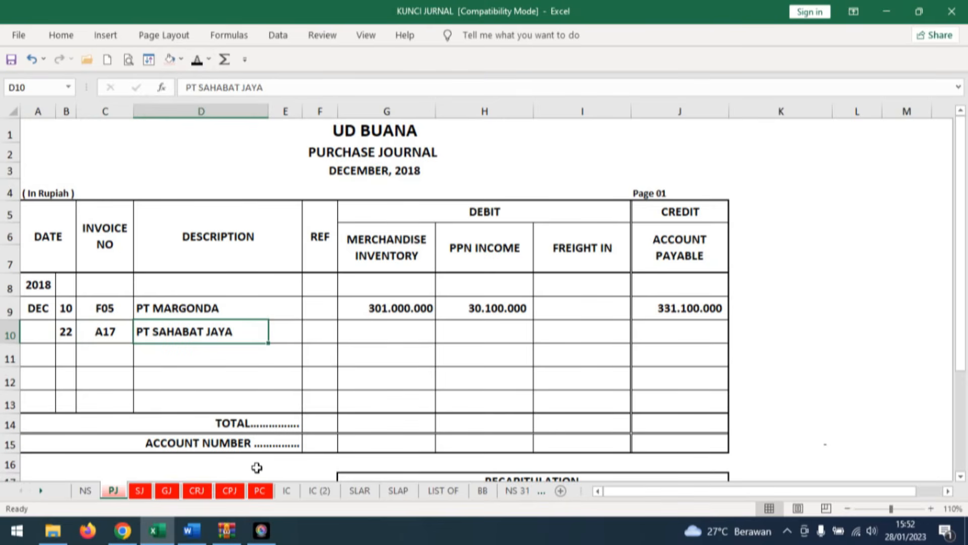
Reveal merchandise inventory 399.600.000 and PPN Income 39.960.000 in row 10 of the Purchase Journal, checking the amounts against the Word invoice.
left_click(395, 331)
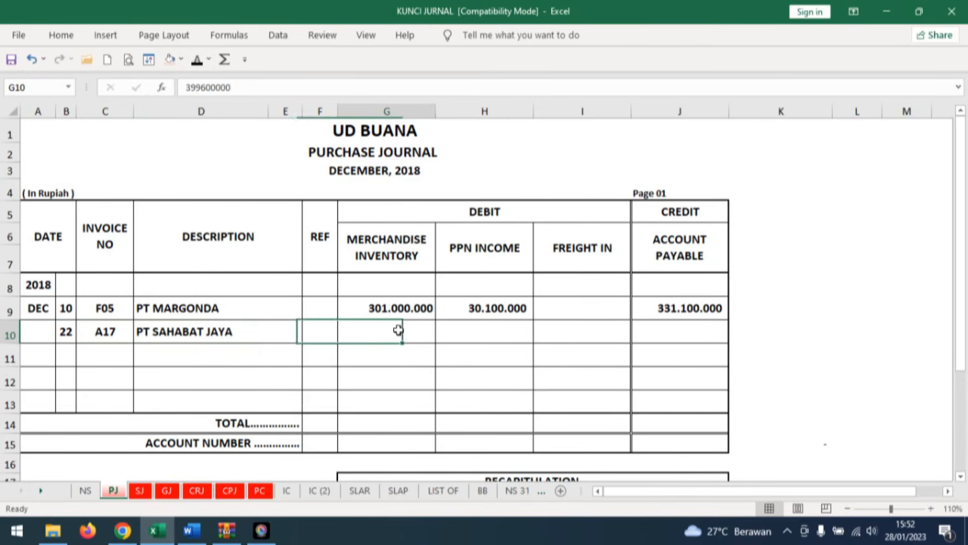
left_click(191, 530)
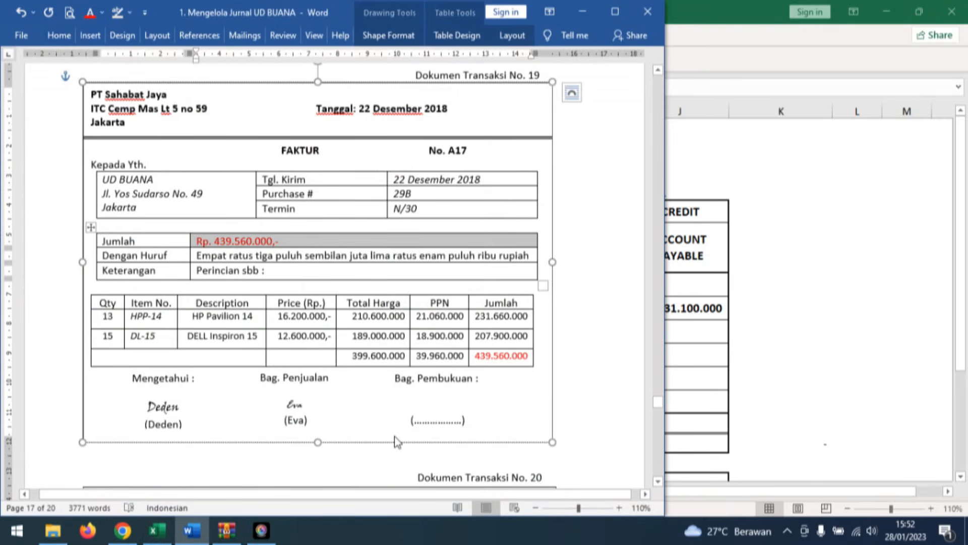
left_click(155, 533)
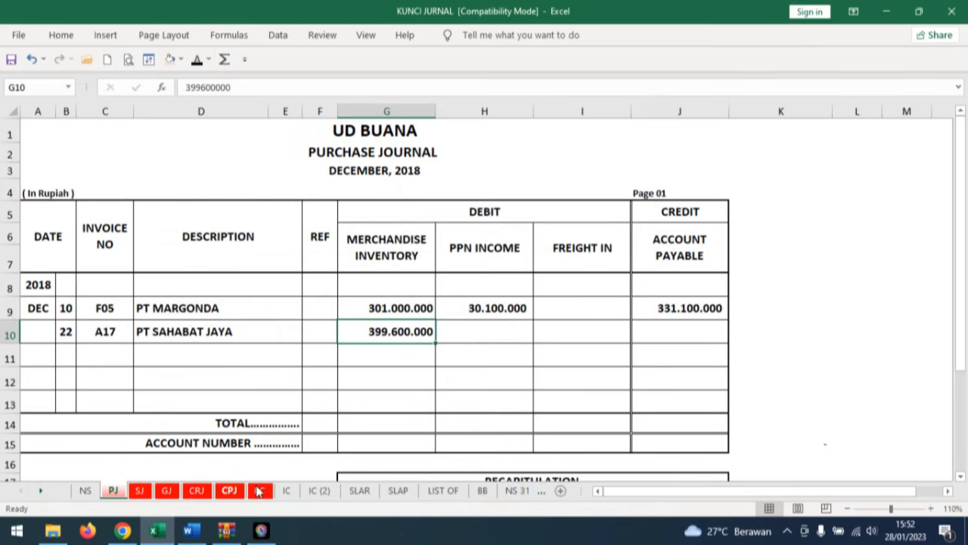
left_click(190, 531)
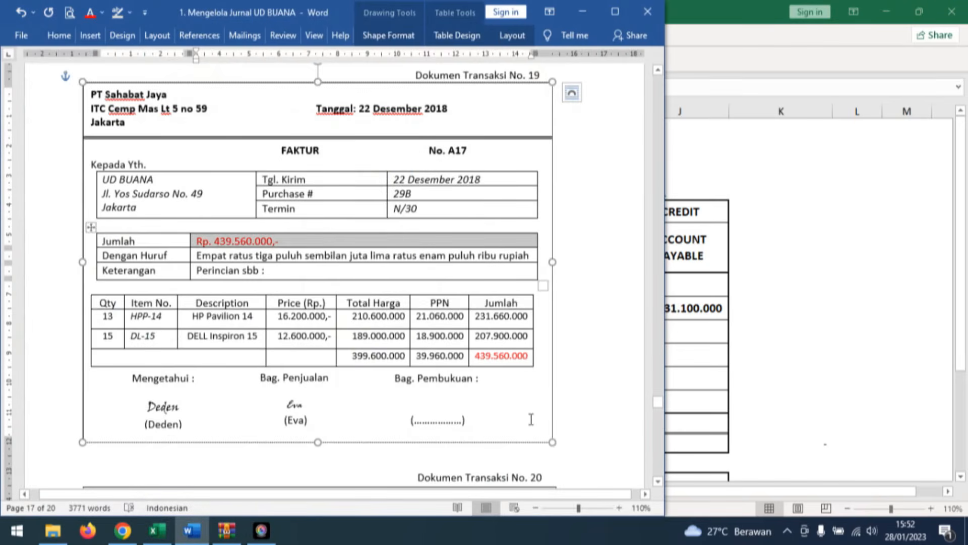
left_click(531, 419)
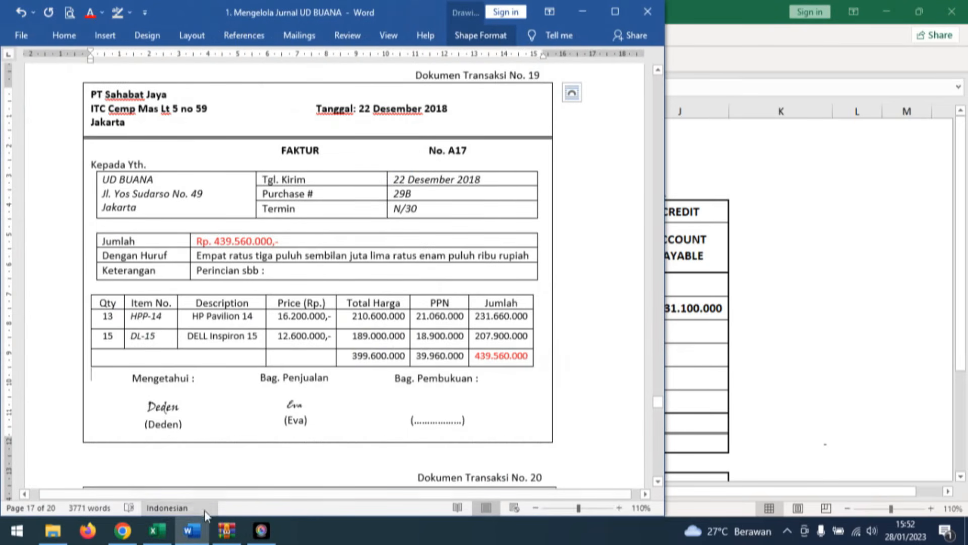
left_click(216, 479)
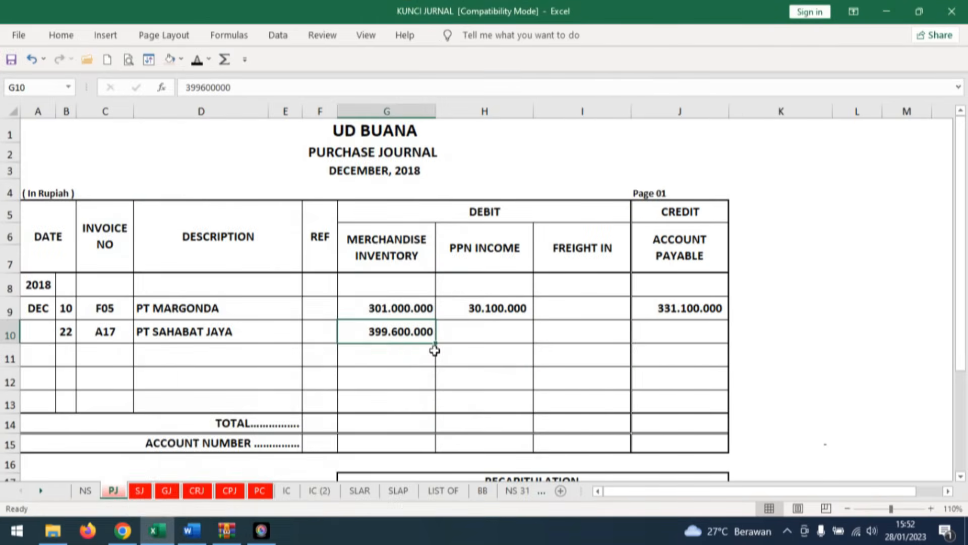
left_click(463, 335)
left_click(197, 59)
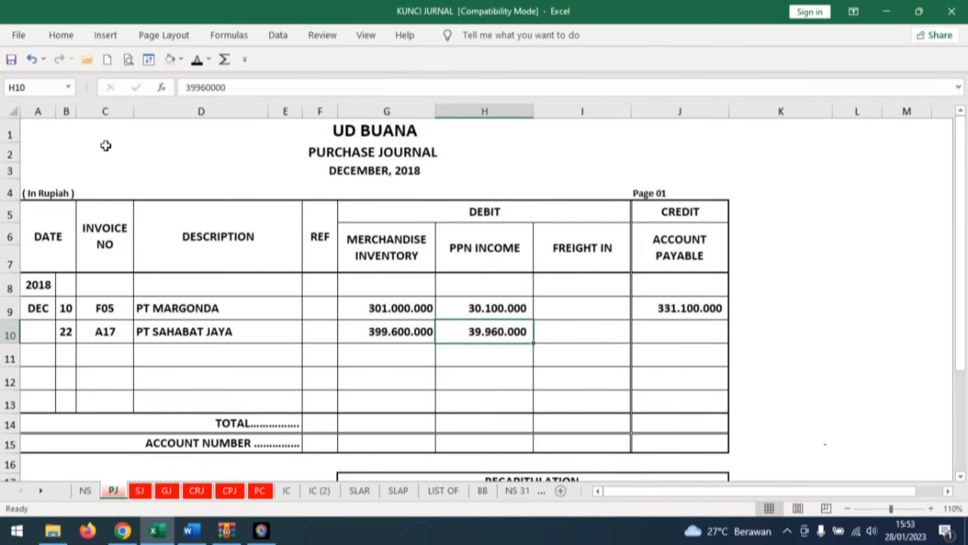
Check the invoice total in Word and reveal the 439.560.000 account payable credit in row 10 of the Purchase Journal.
left_click(696, 337)
left_click(191, 530)
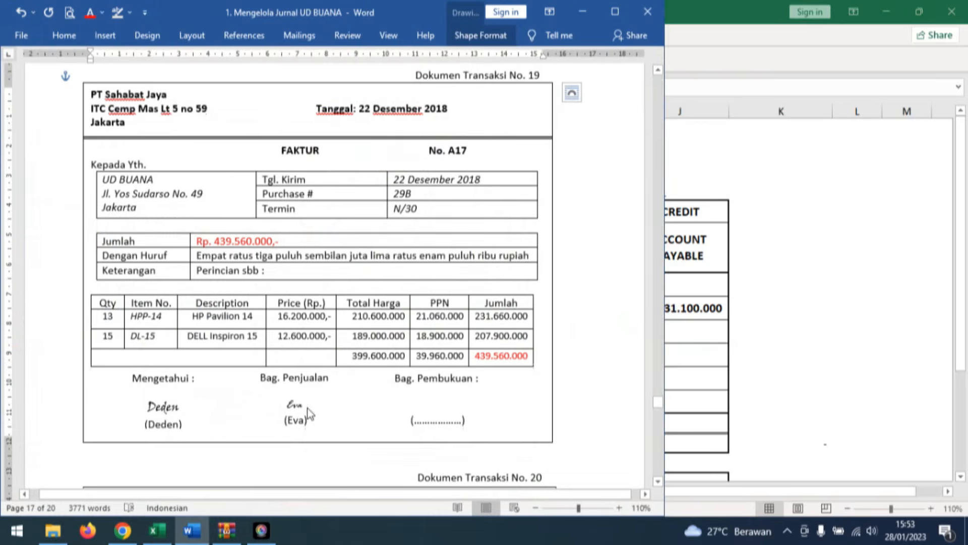
left_click(193, 258)
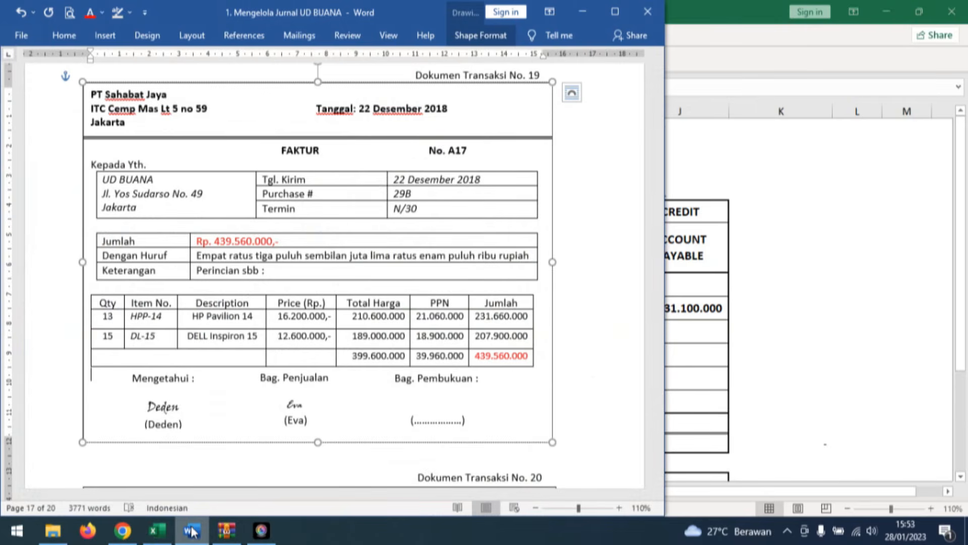
left_click(156, 530)
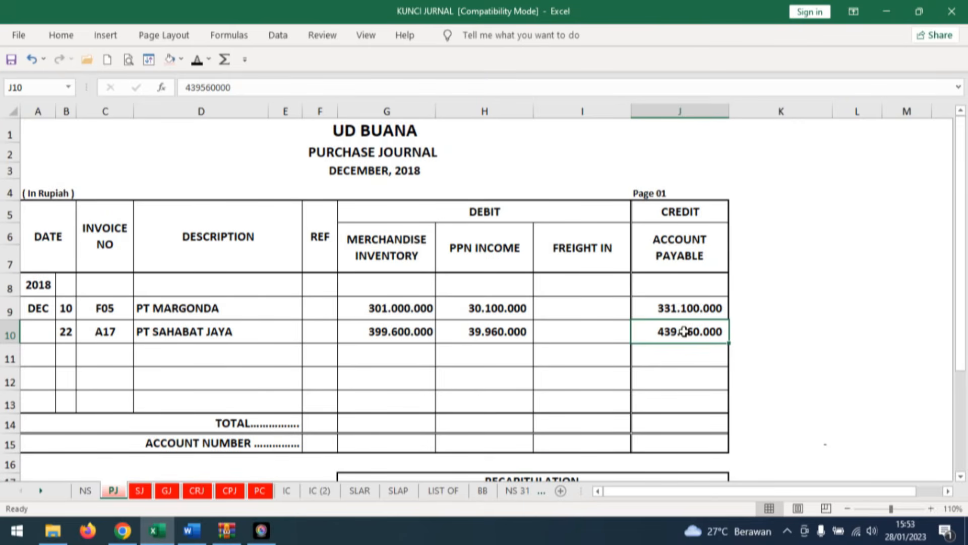
Shade the account payable amount and the PT SAHABAT JAYA description light red in row 10 of the Purchase Journal.
left_click(171, 61)
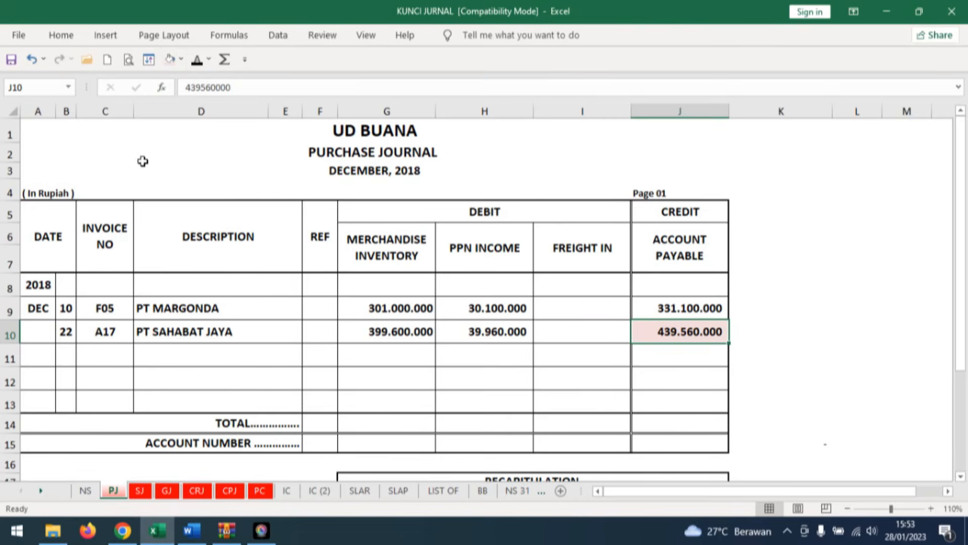
left_click(157, 332)
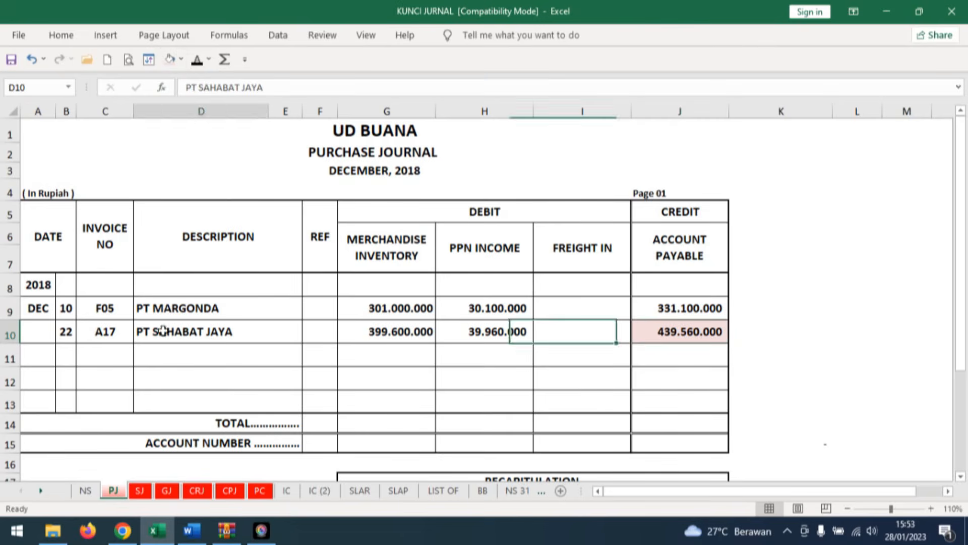
left_click(171, 60)
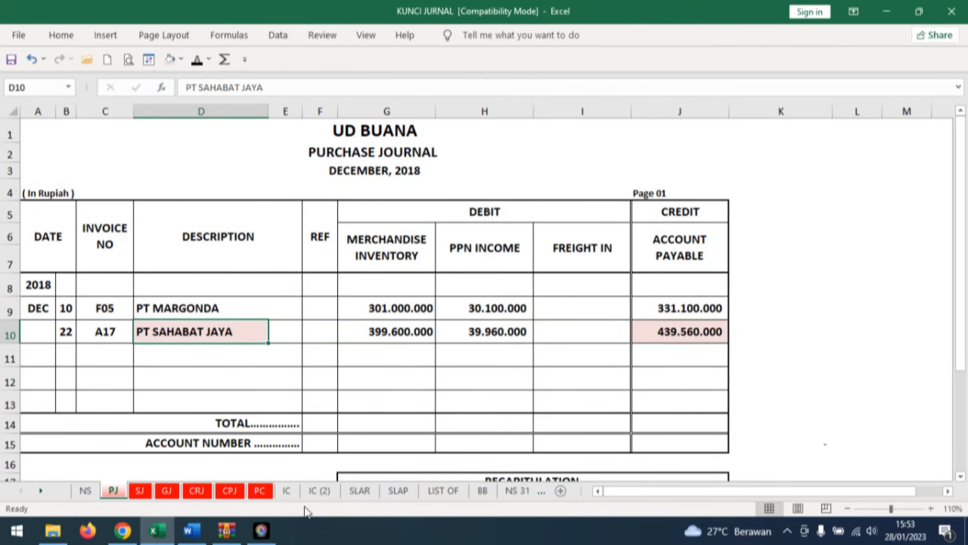
Fill in date 22, description PJ and ref 1 in row 12 of PT SAHABAT JAYA's card on the SLAP sheet.
left_click(388, 495)
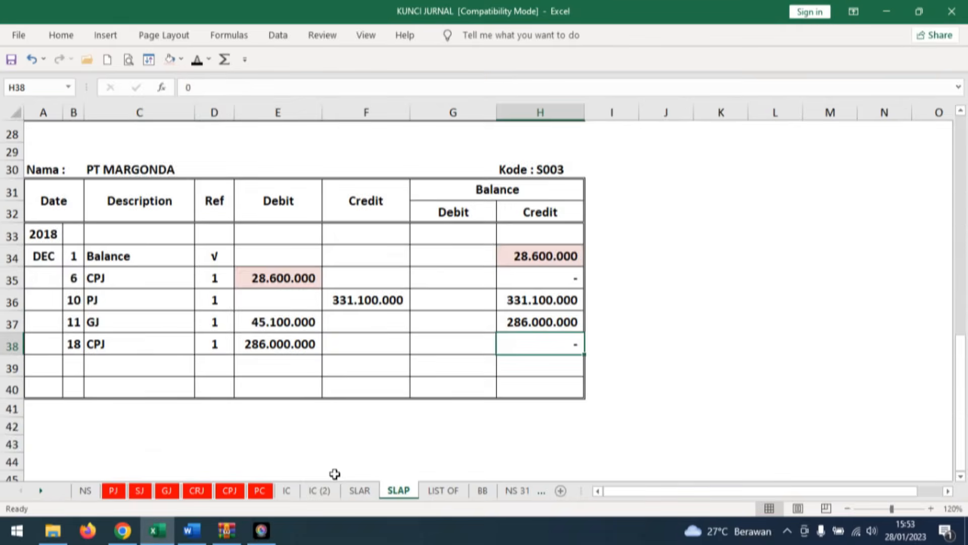
scroll(372, 216, "up", 6)
scroll(376, 218, "up", 2)
scroll(378, 222, "down", 1)
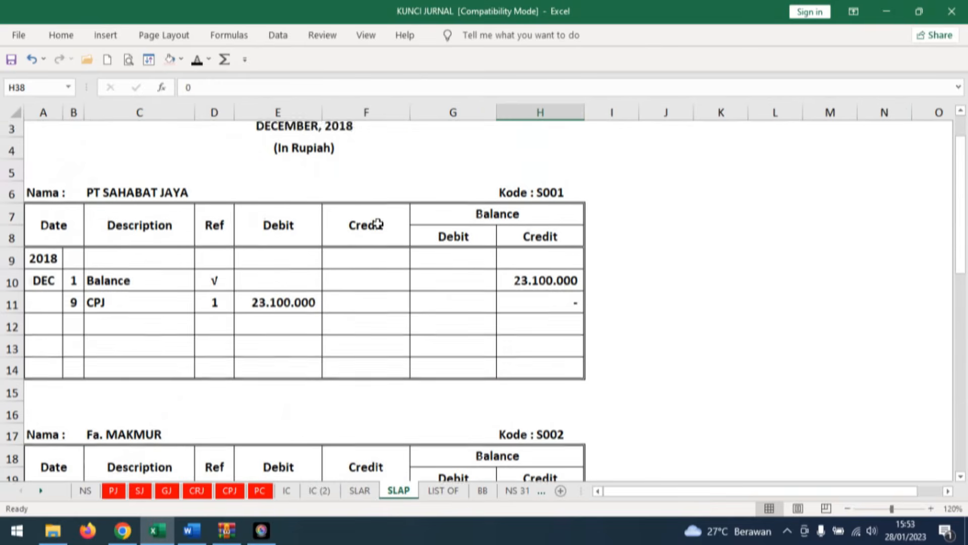
left_click(73, 308)
type("22")
key("ctrl+Return")
left_click(123, 305)
type("PJ")
key("ctrl+Return")
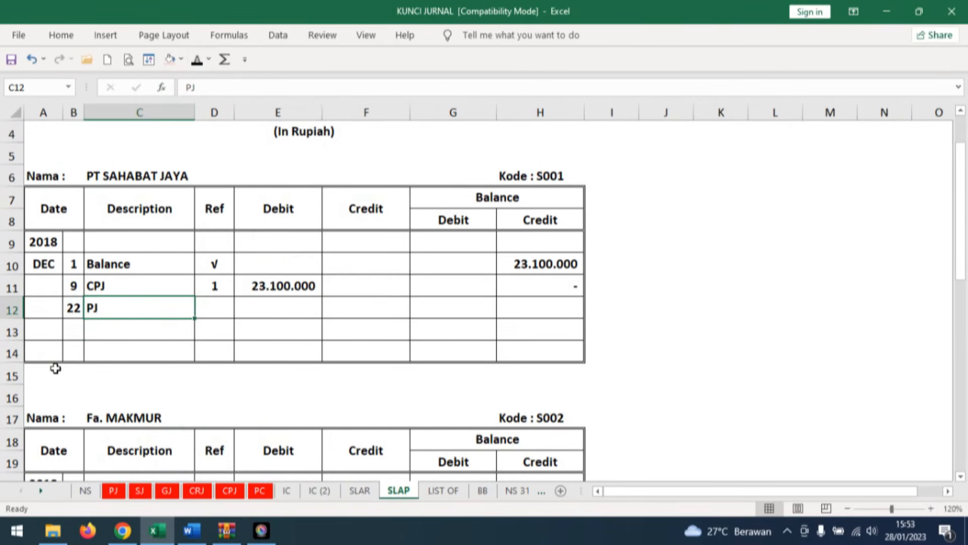
left_click(222, 309)
type("1")
key("ctrl+Return")
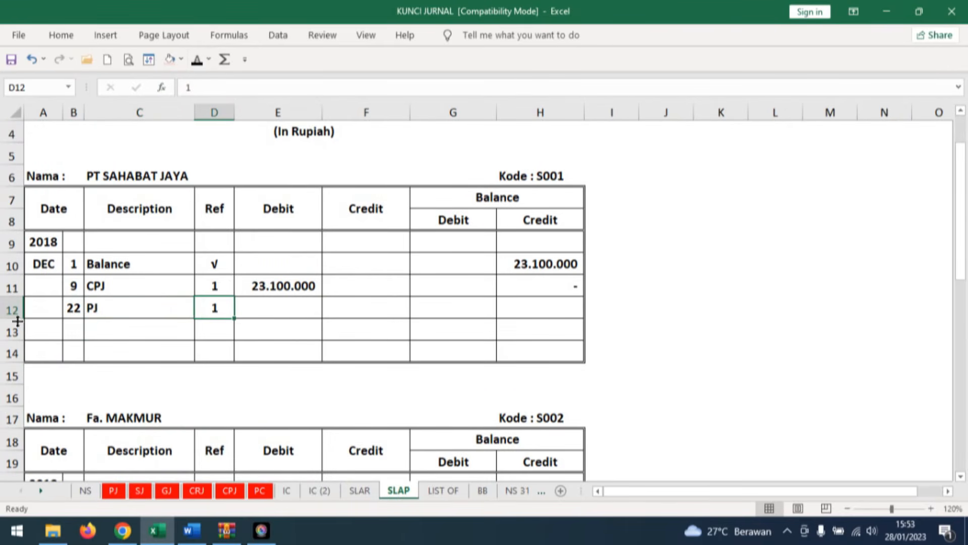
Reveal the 439.560.000 credit and credit balance in row 12 of PT SAHABAT JAYA's card, checking the amount against the Purchase Journal.
left_click(378, 306)
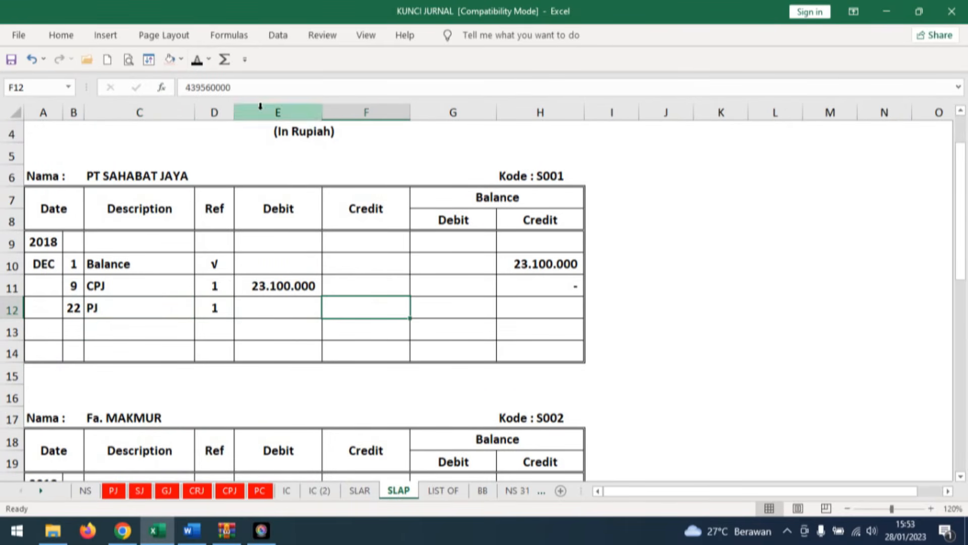
left_click(114, 491)
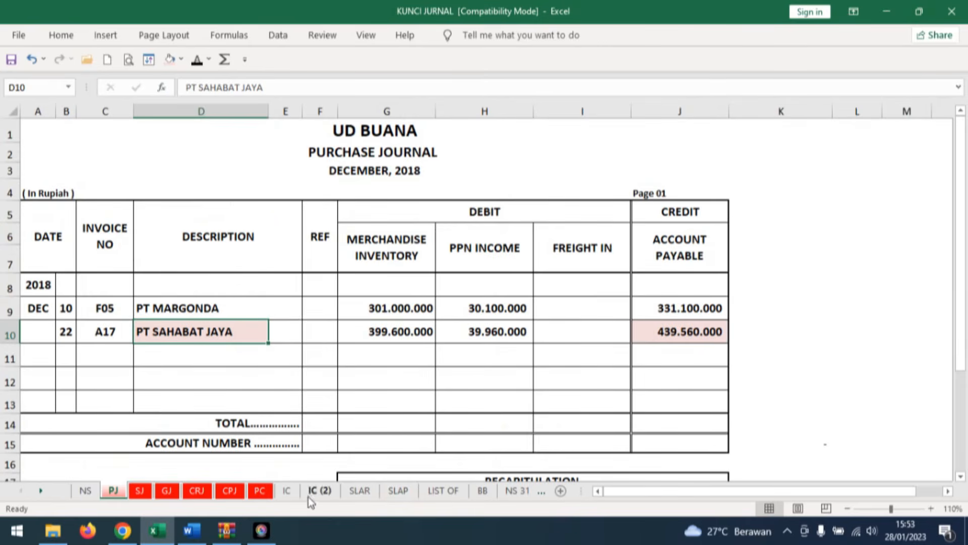
left_click(396, 492)
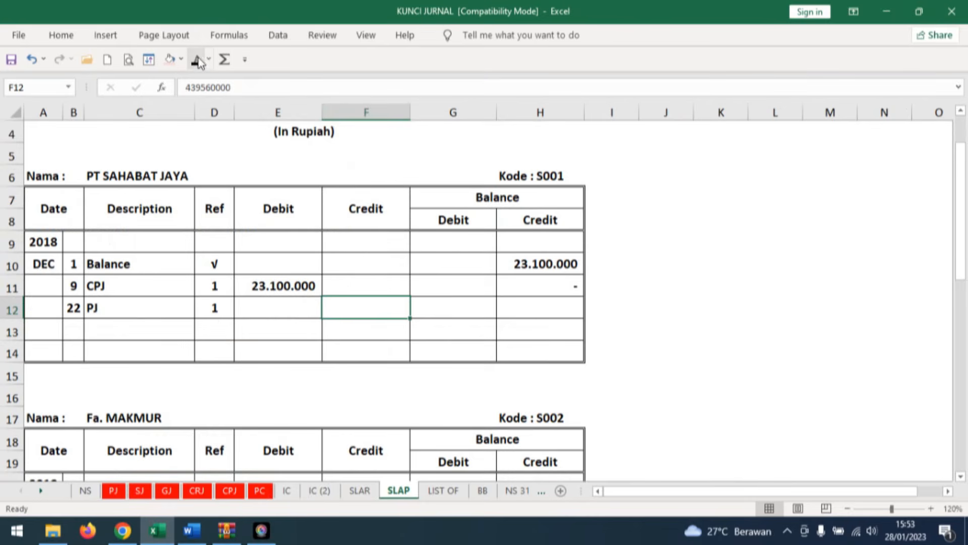
left_click(549, 301)
left_click(556, 288)
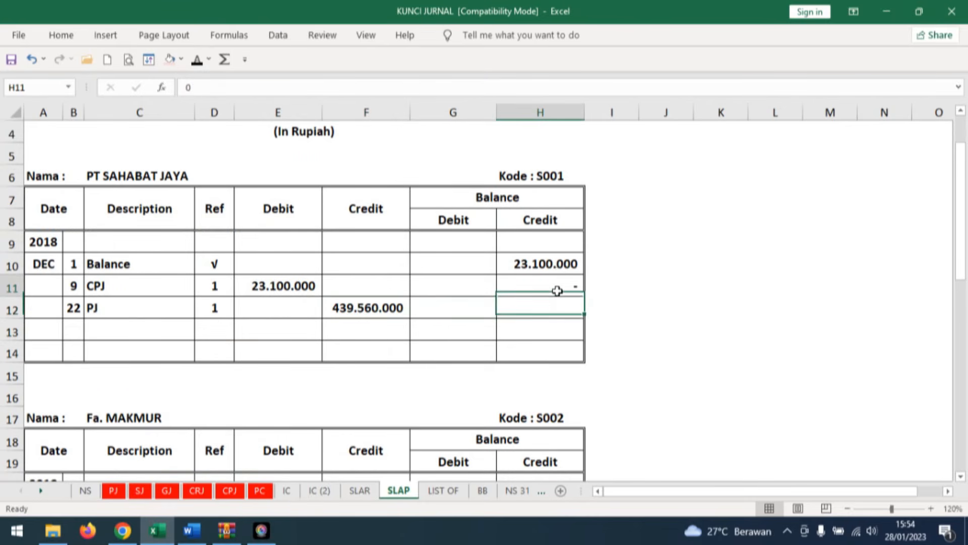
left_click(387, 313)
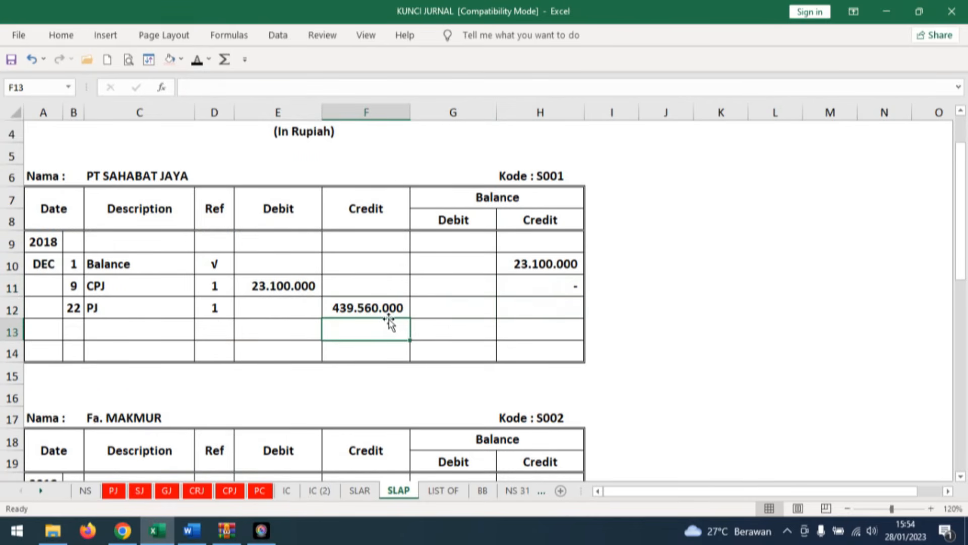
left_click(545, 302)
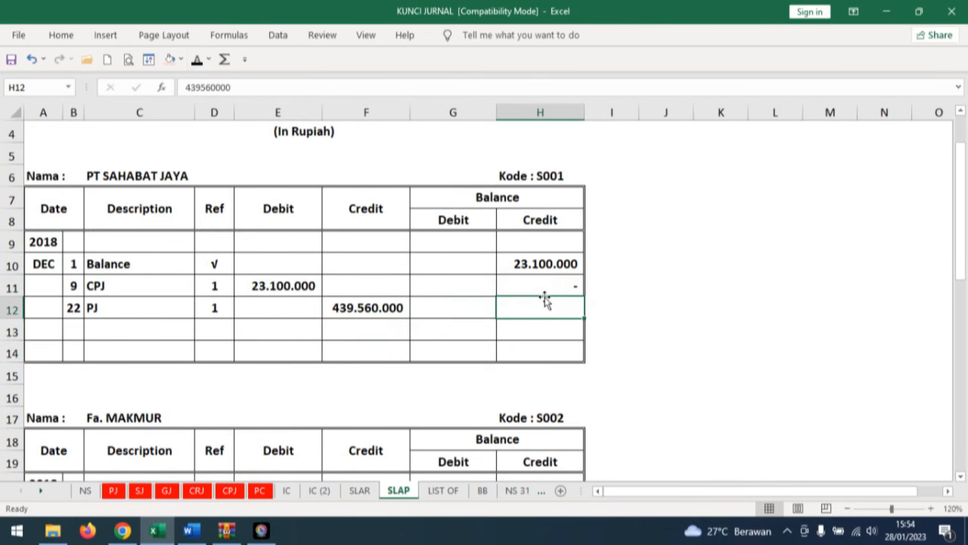
left_click(199, 60)
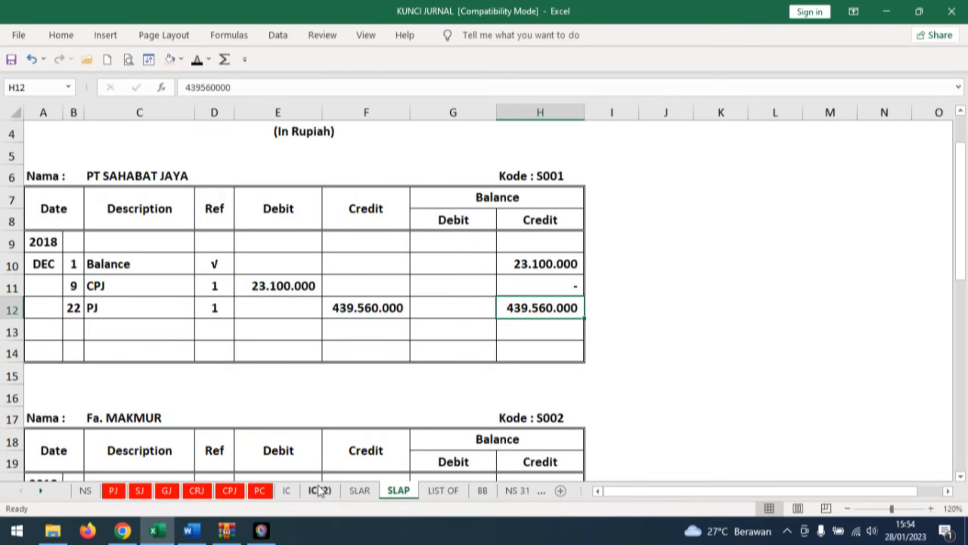
Check invoice A17 in Word, enter date 22 and reveal the description Pembelian in row 17 of the HP Pavilion 14 card on the IC sheet.
left_click(192, 531)
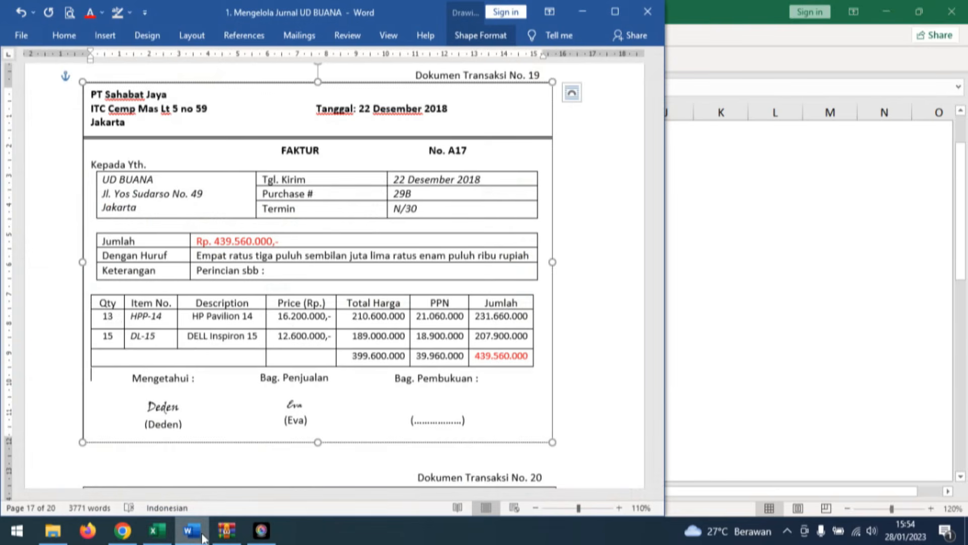
left_click(157, 531)
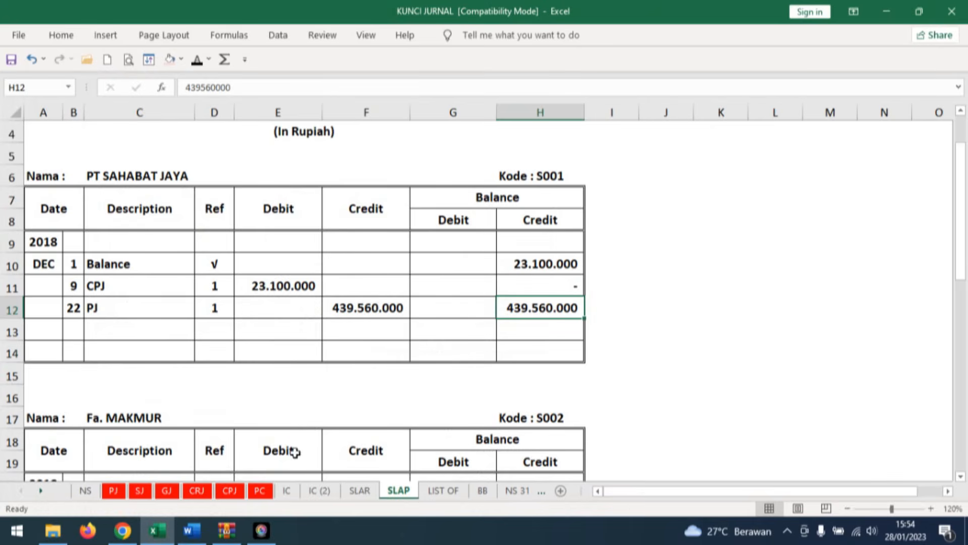
left_click(287, 491)
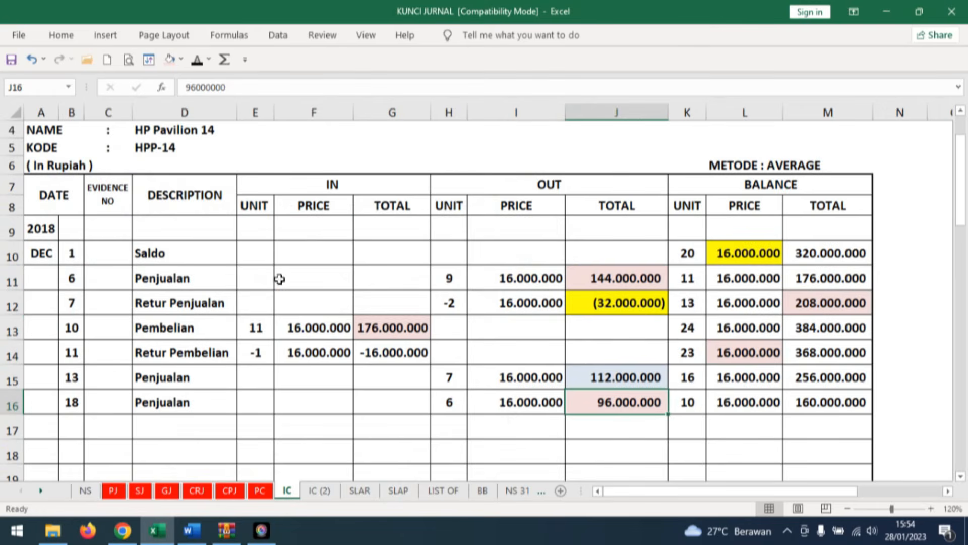
left_click(71, 426)
type("22")
left_click(147, 422)
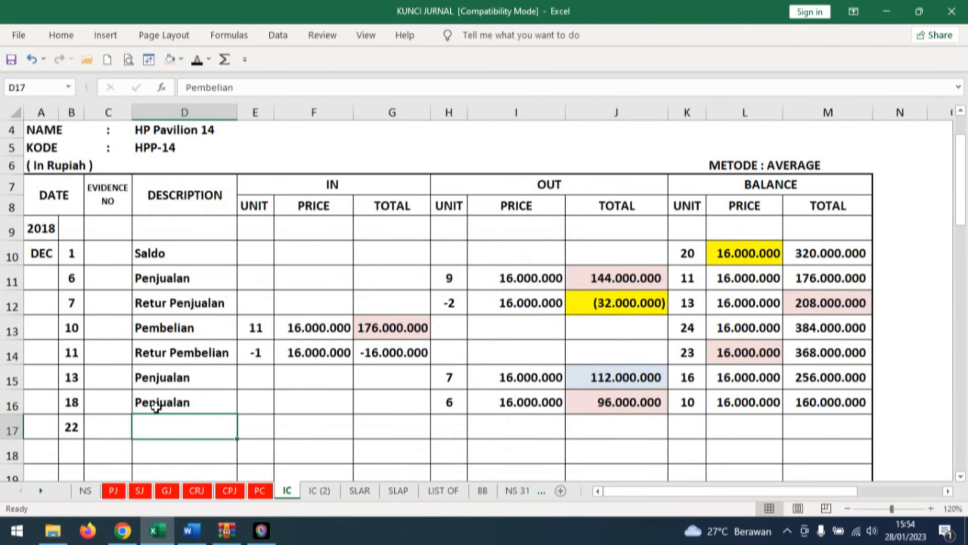
left_click(197, 61)
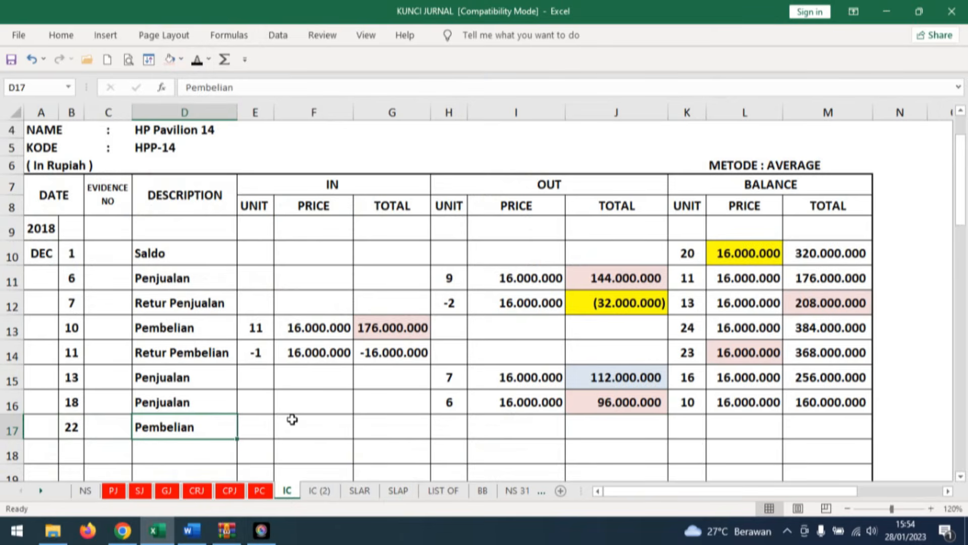
Reveal the incoming unit 13, price 16.200.000 and total 210.600.000 in row 17 of the HP Pavilion 14 card.
left_click(257, 427)
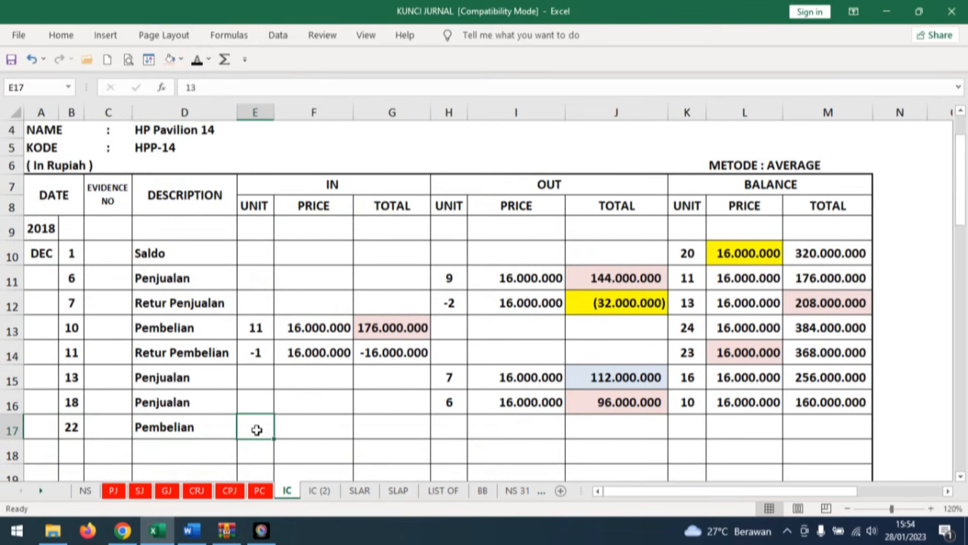
left_click(197, 61)
left_click(323, 428)
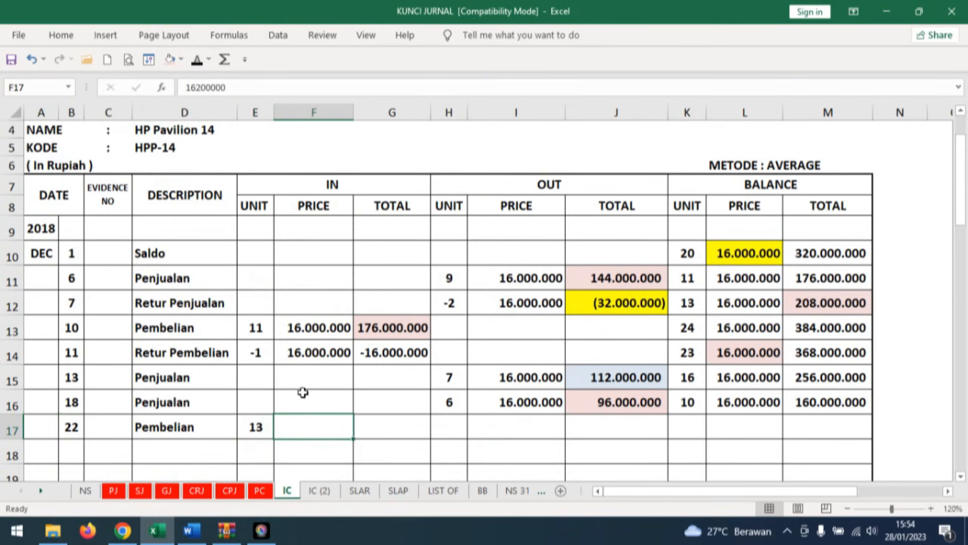
left_click(197, 61)
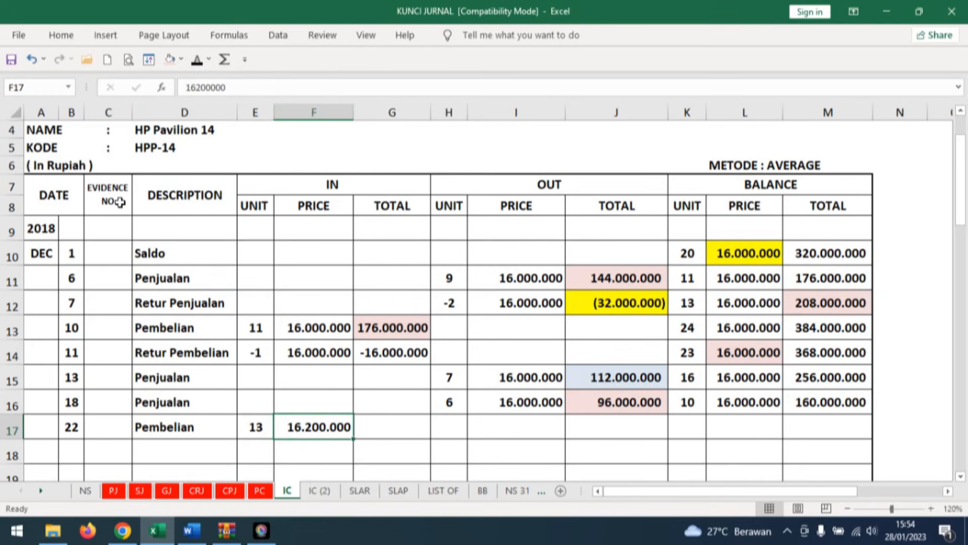
key("Right")
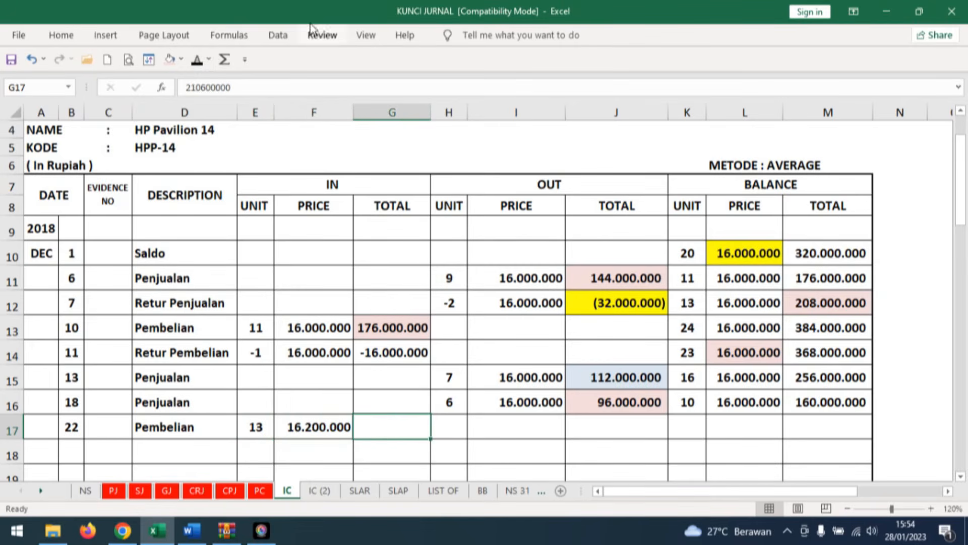
left_click(197, 61)
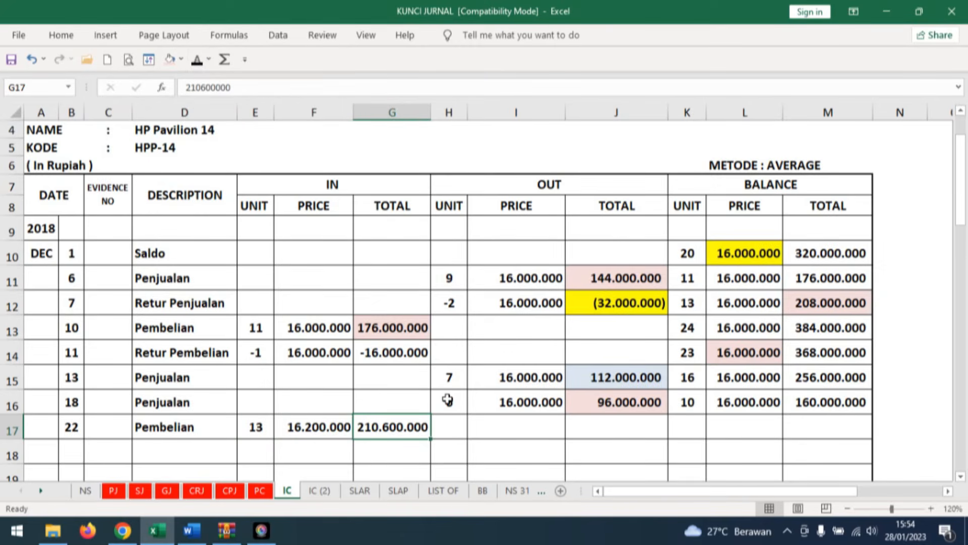
Check the previous unit balance in row 16 and reveal the balance unit 23 in row 17 of the HP Pavilion 14 card.
left_click(696, 402)
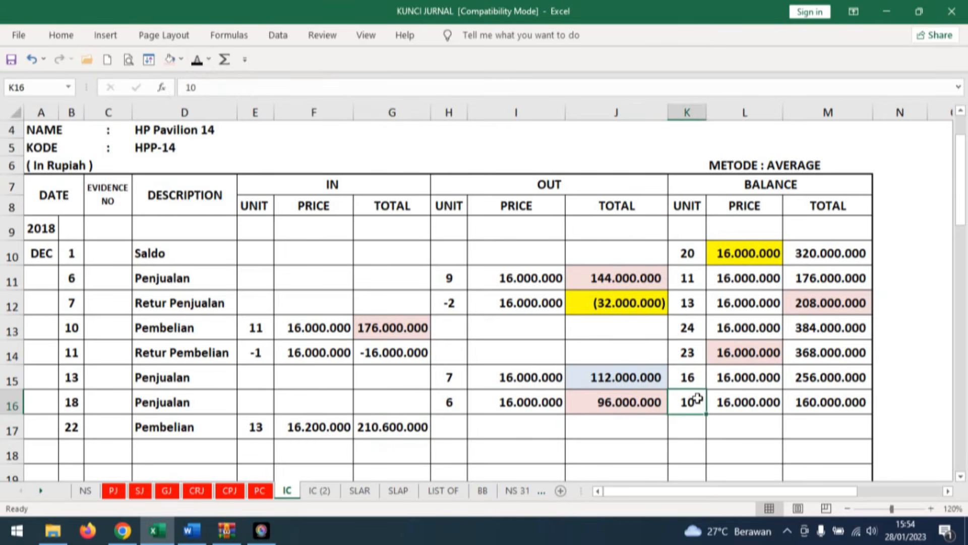
left_click(693, 426)
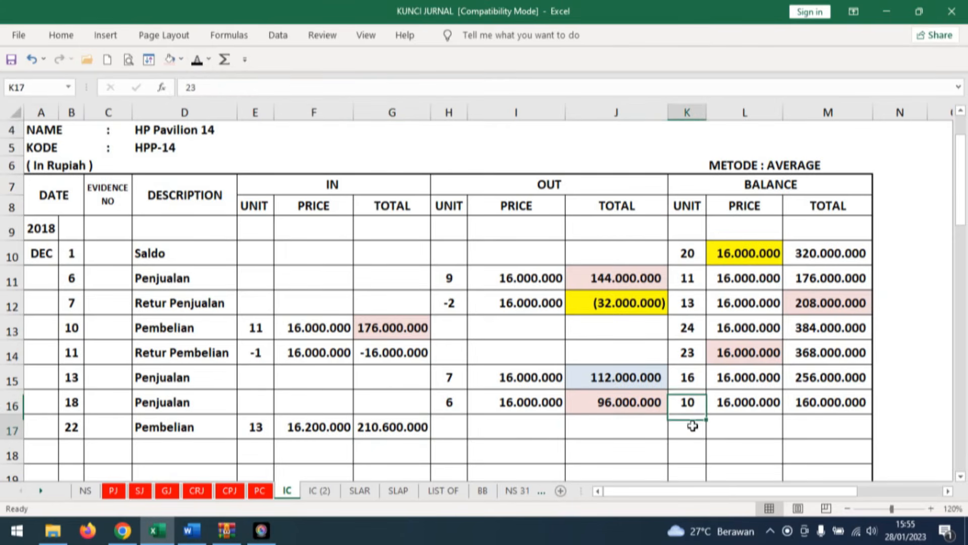
left_click(197, 61)
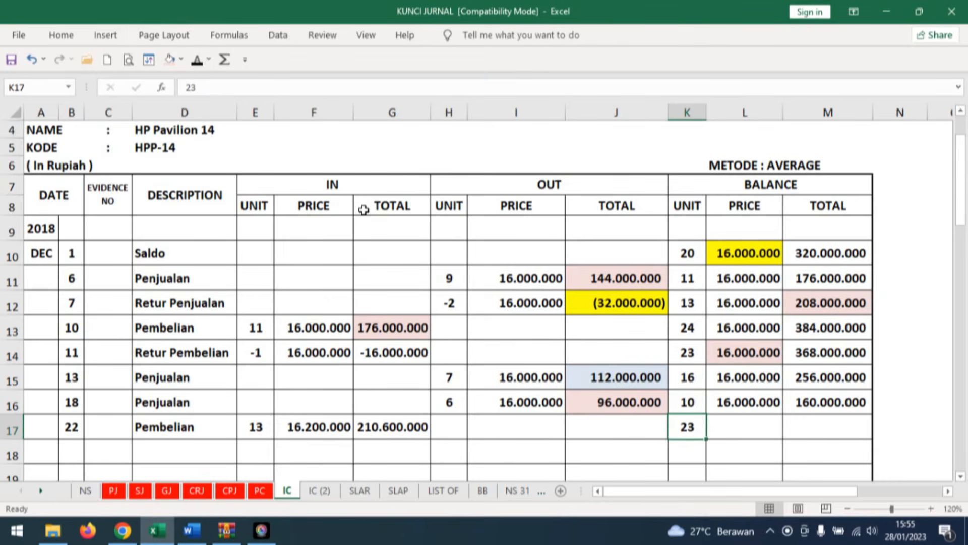
Shade the row 16 balance total and the row 17 incoming total light red on the HP Pavilion 14 card.
left_click(853, 425)
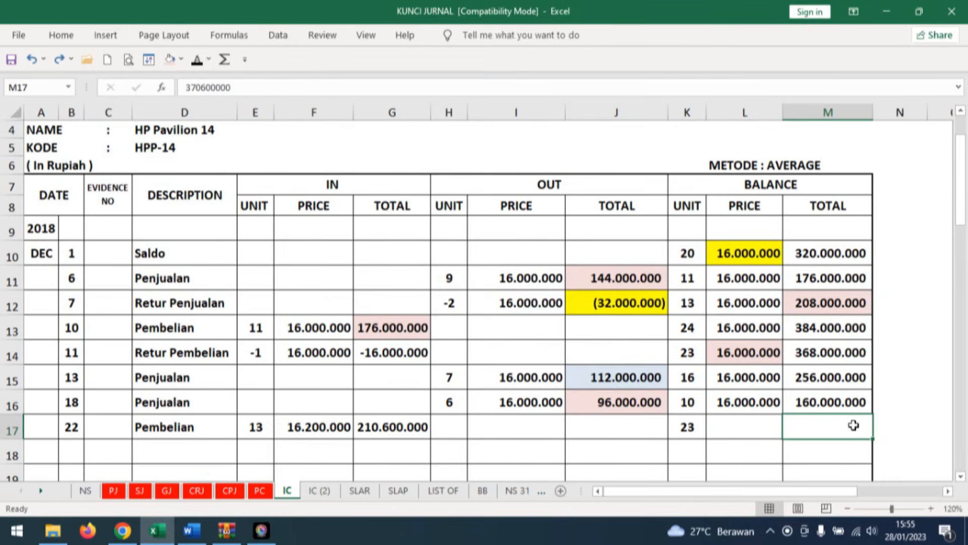
left_click(837, 402)
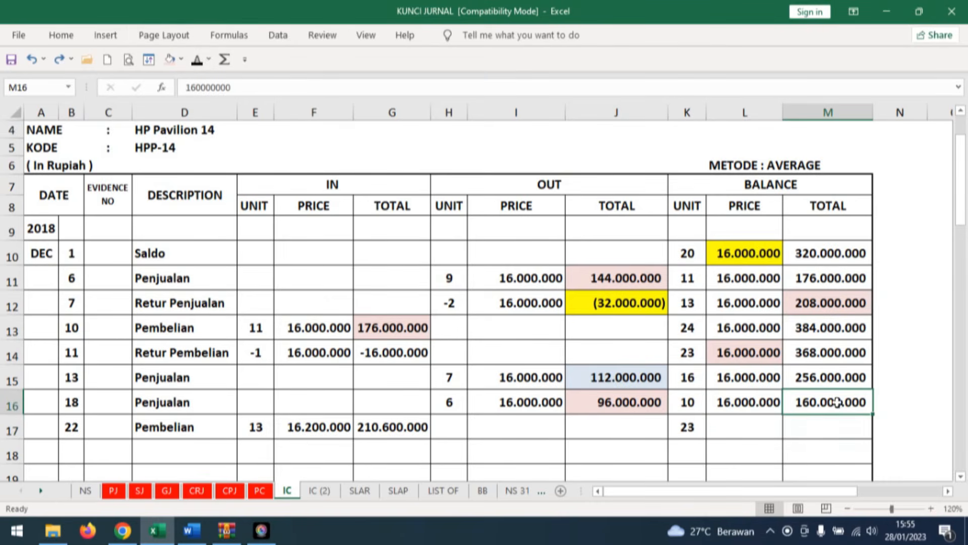
left_click(170, 60)
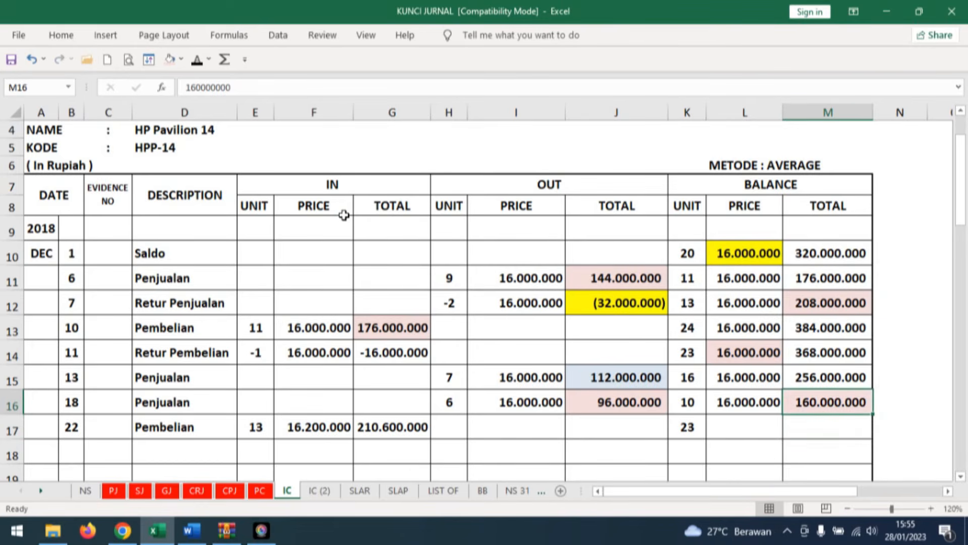
left_click(413, 424)
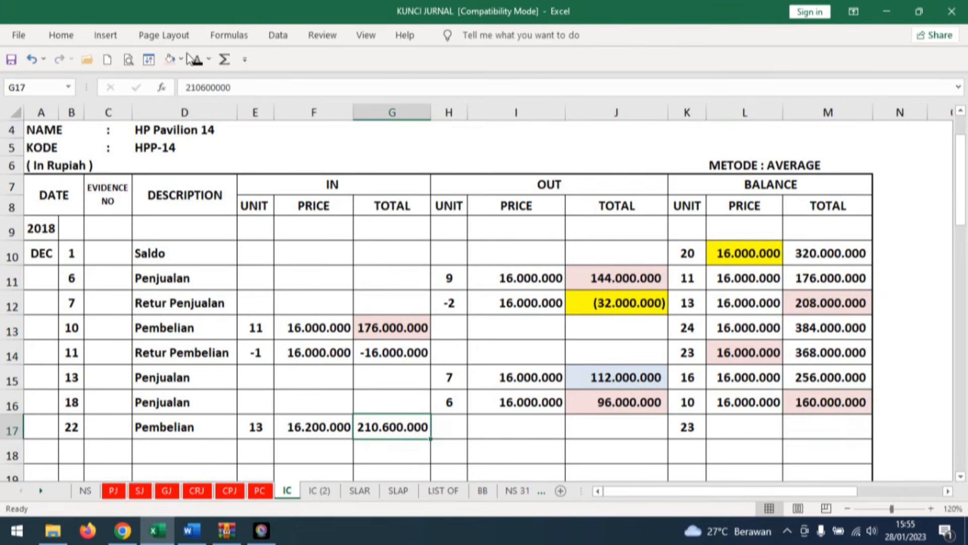
left_click(170, 60)
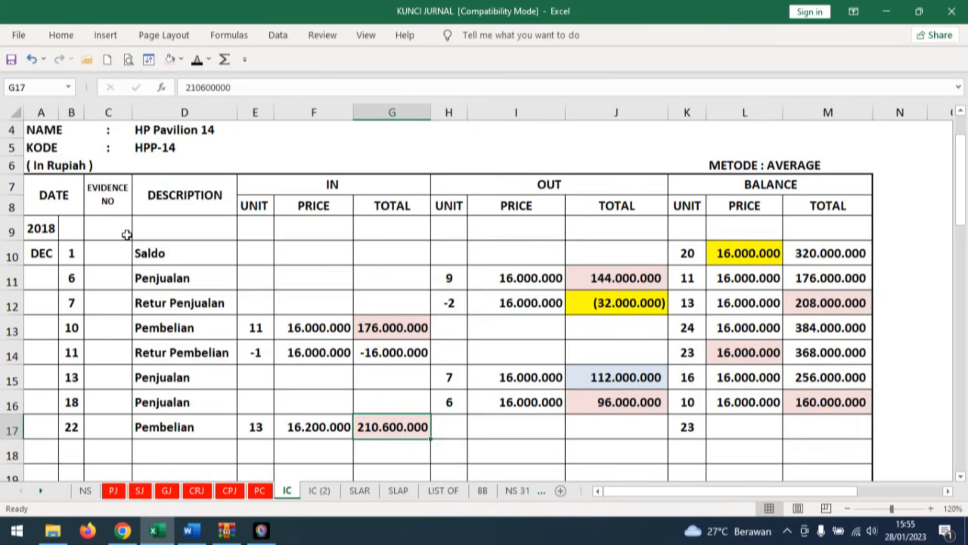
Reveal the 370.600.000 balance total in row 17 and shade it and the row's balance unit light blue.
left_click(842, 430)
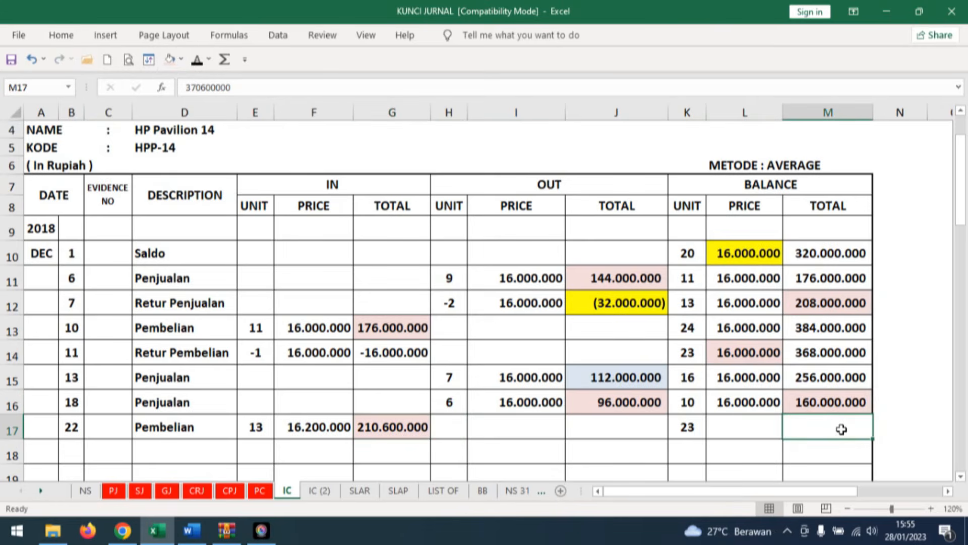
left_click(198, 61)
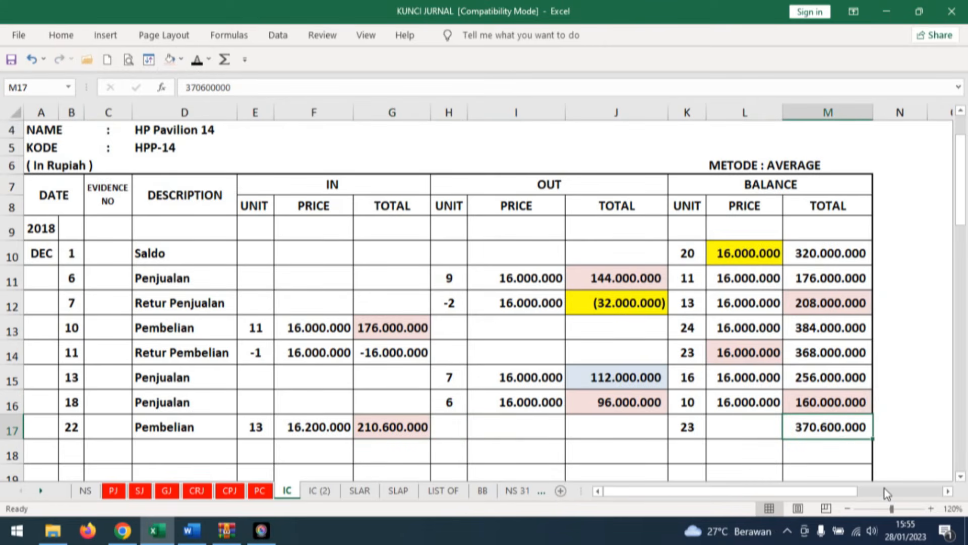
left_click(751, 429)
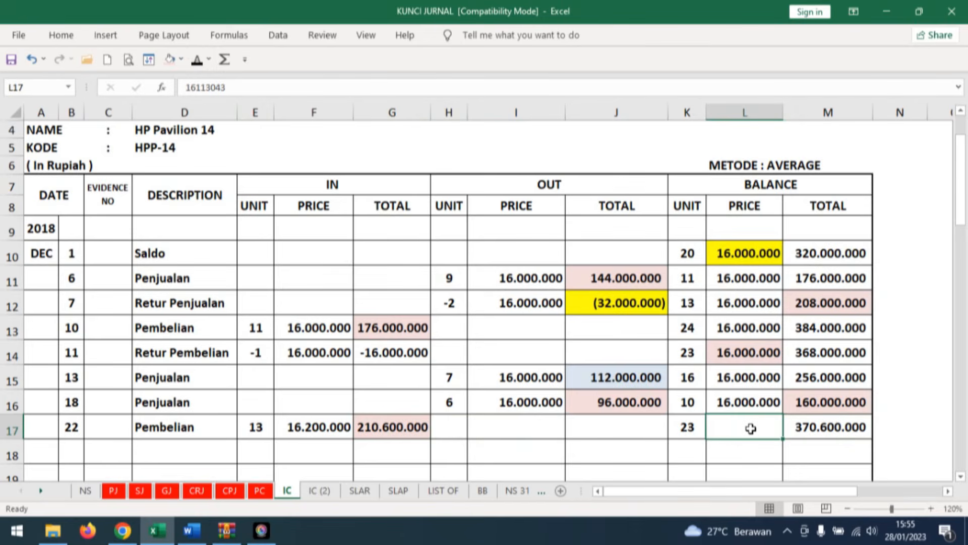
left_click(823, 427)
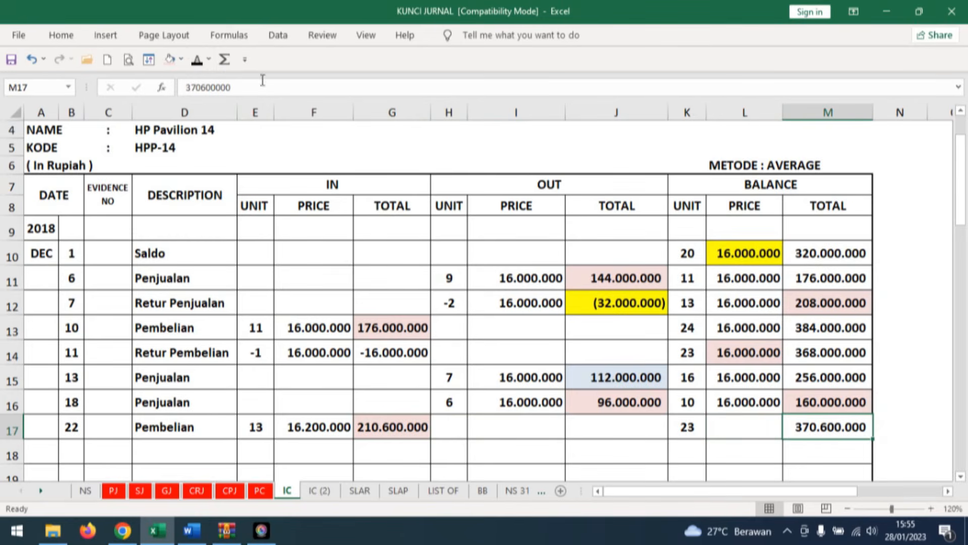
left_click(184, 60)
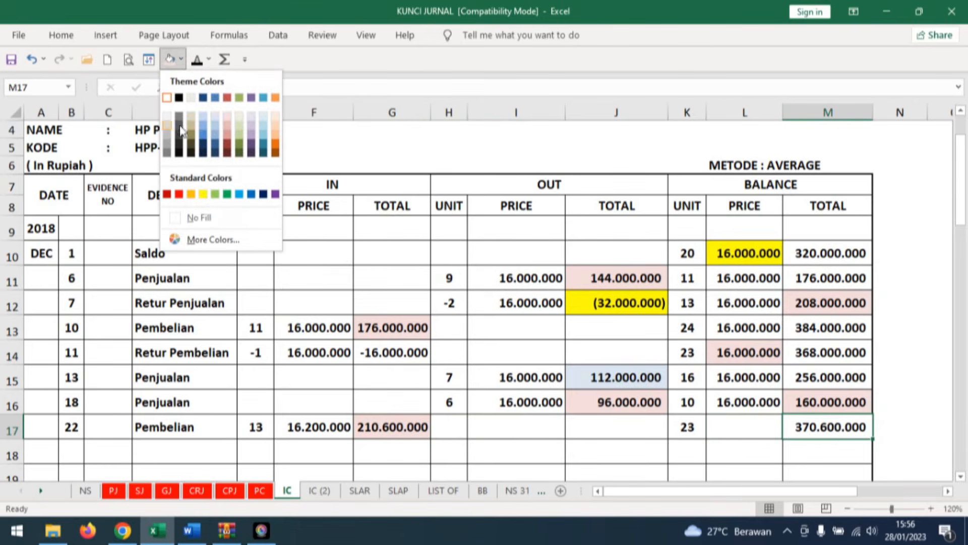
left_click(215, 114)
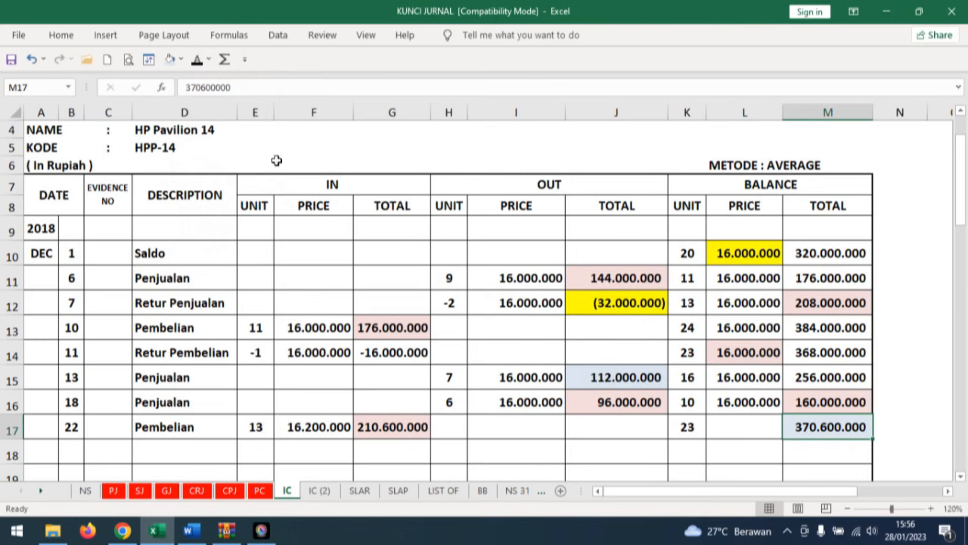
left_click(687, 427)
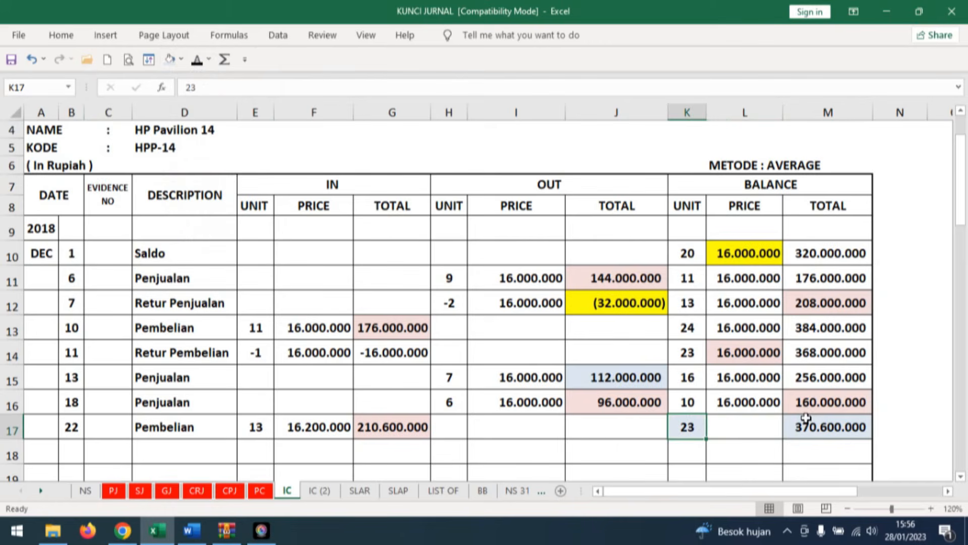
Calculate the row 17 balance price in L17 with =M17/K17 and reduce its display to no decimal places.
left_click(761, 425)
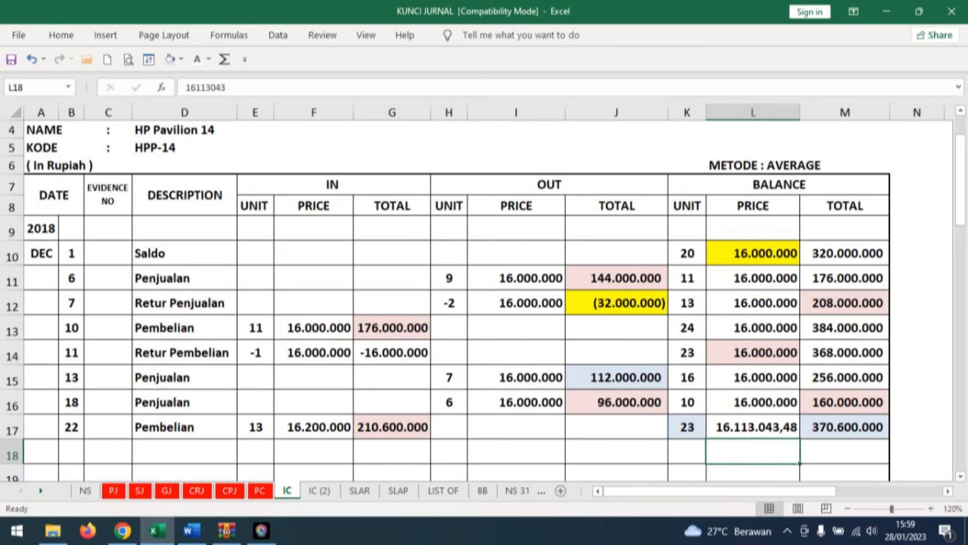
left_click(778, 427)
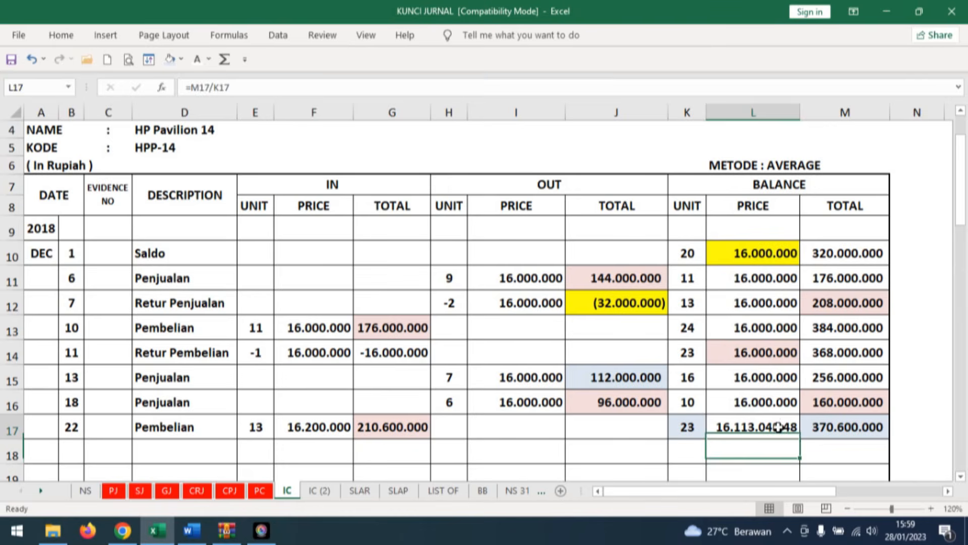
left_click(61, 35)
left_click(528, 84)
left_click(528, 84)
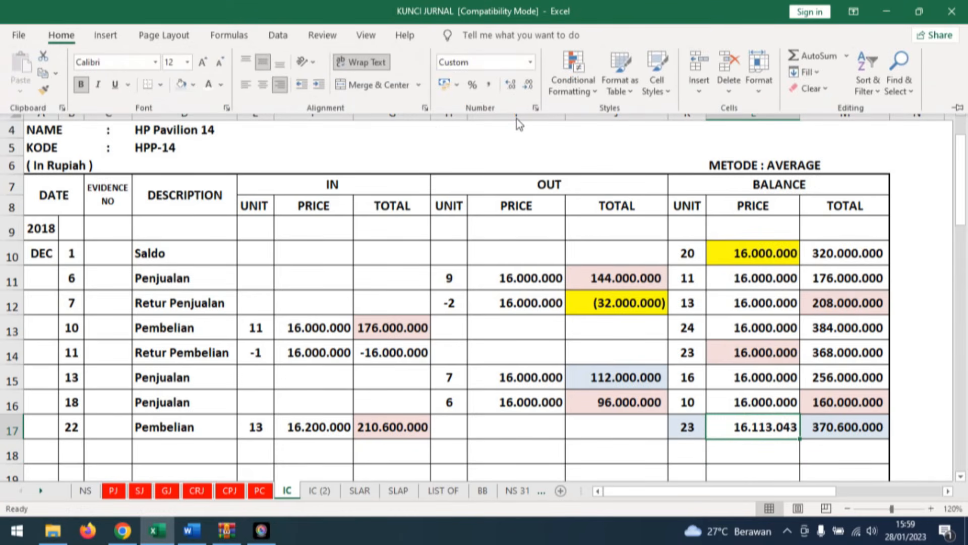
Reveal the date 22 and the description Pembelian in row 17 of the DELL Inspiron 15 card with black text.
left_click(822, 447)
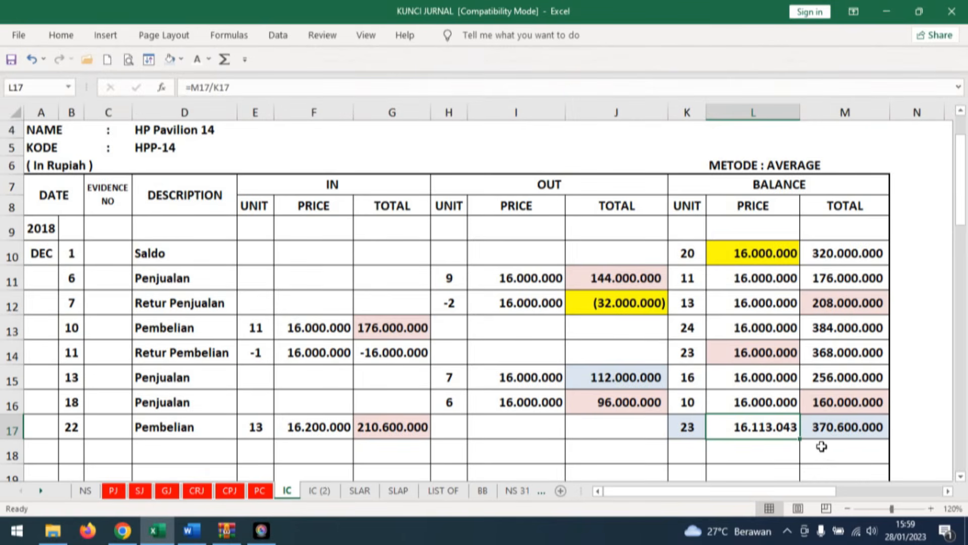
left_click(319, 491)
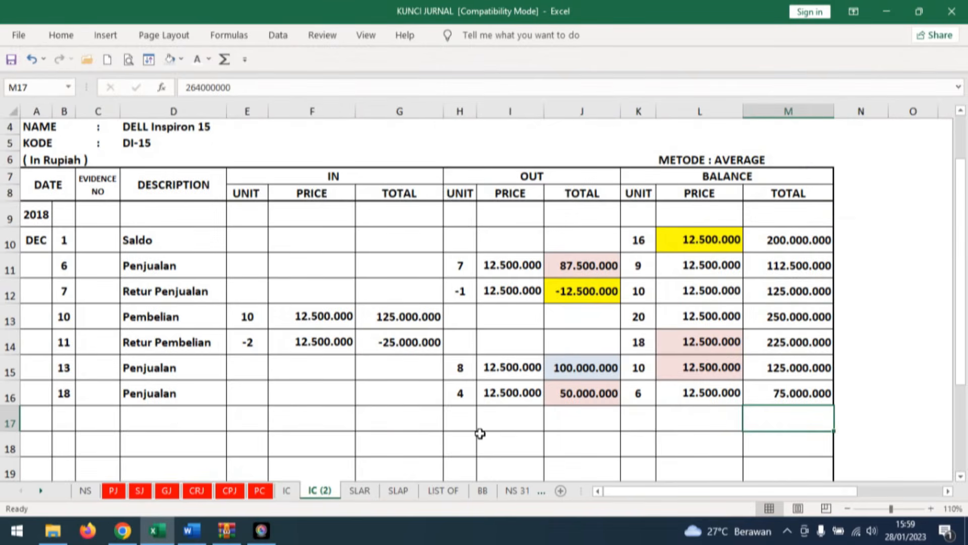
left_click(188, 419)
left_click(62, 418)
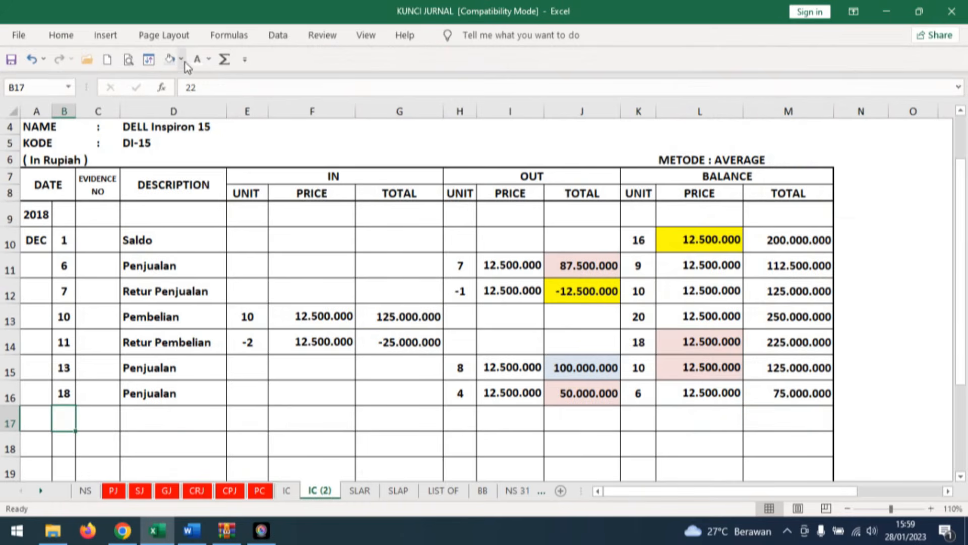
left_click(210, 62)
left_click(201, 82)
left_click(146, 419)
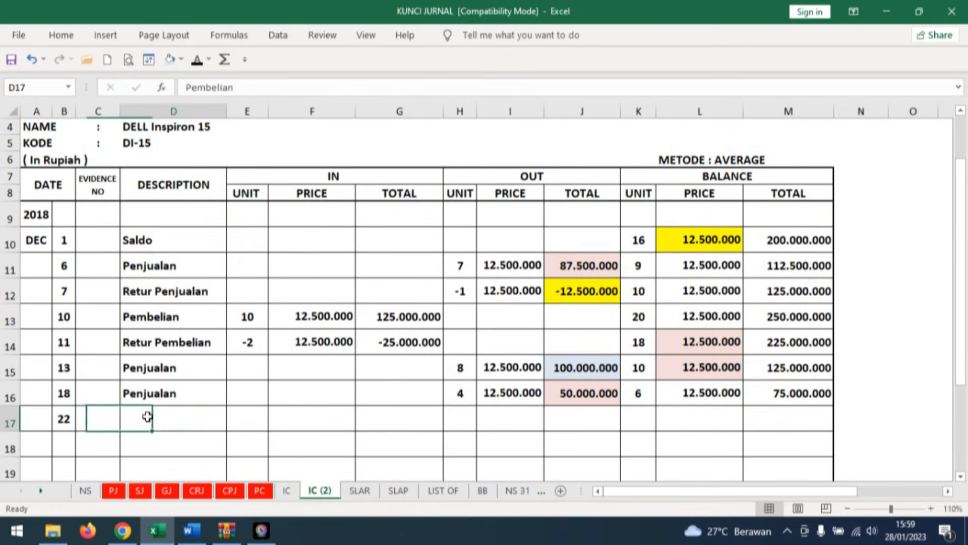
left_click(200, 62)
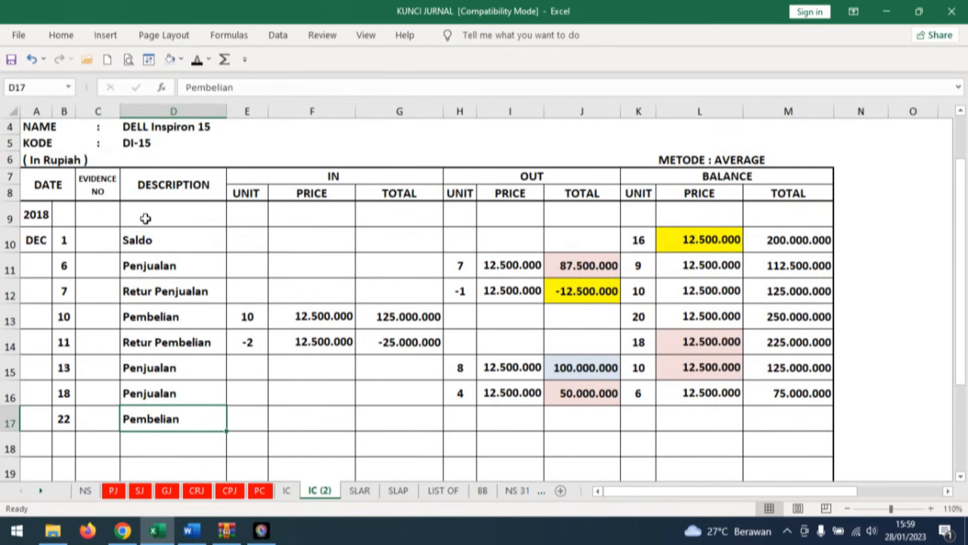
Check the DELL Inspiron 15 line on the Word invoice and reveal row 17's incoming unit 15, price 12.600.000 and total 189.000.000 in Excel.
left_click(252, 418)
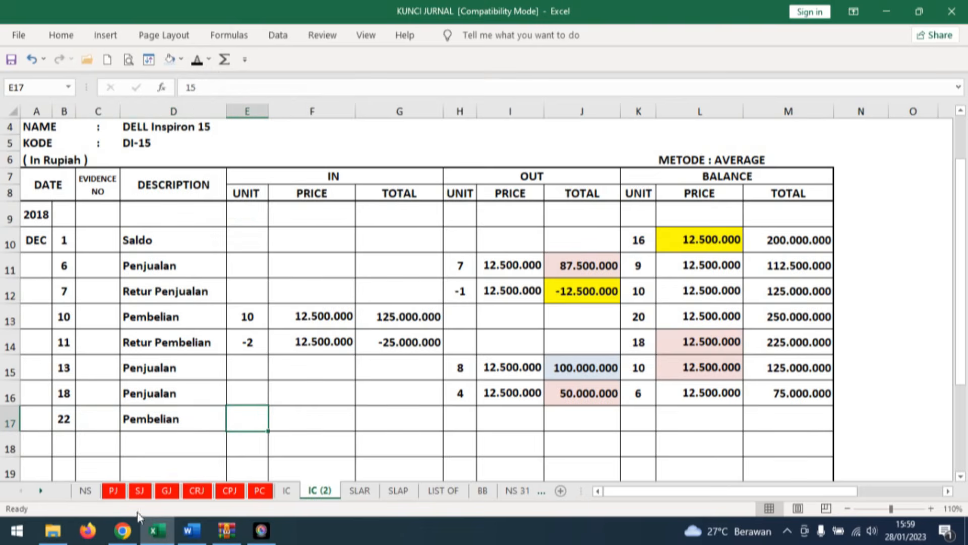
left_click(190, 536)
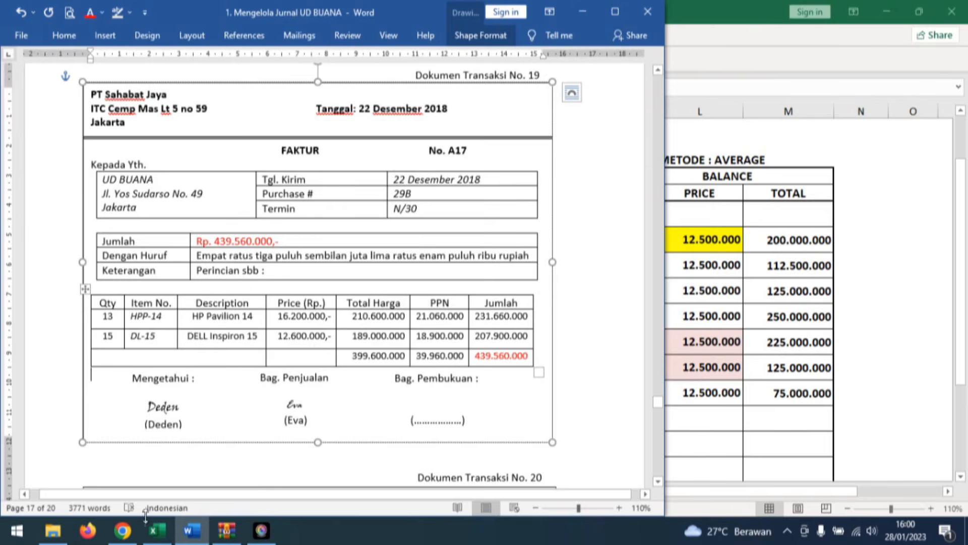
left_click(157, 531)
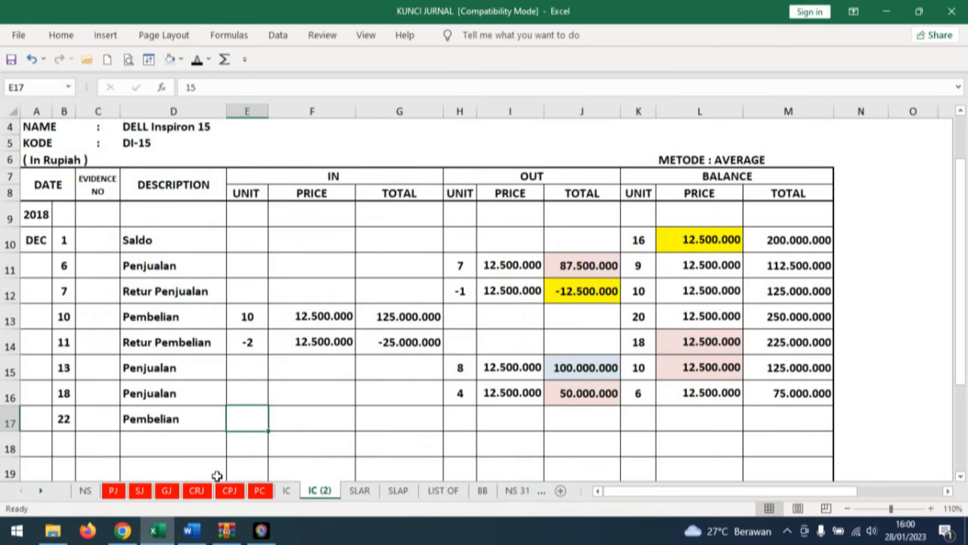
left_click(301, 417)
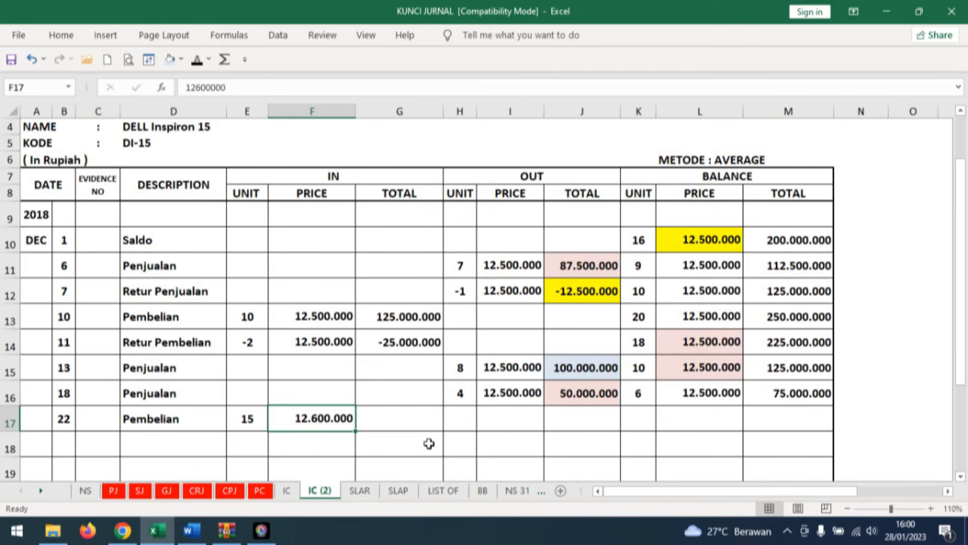
left_click(384, 421)
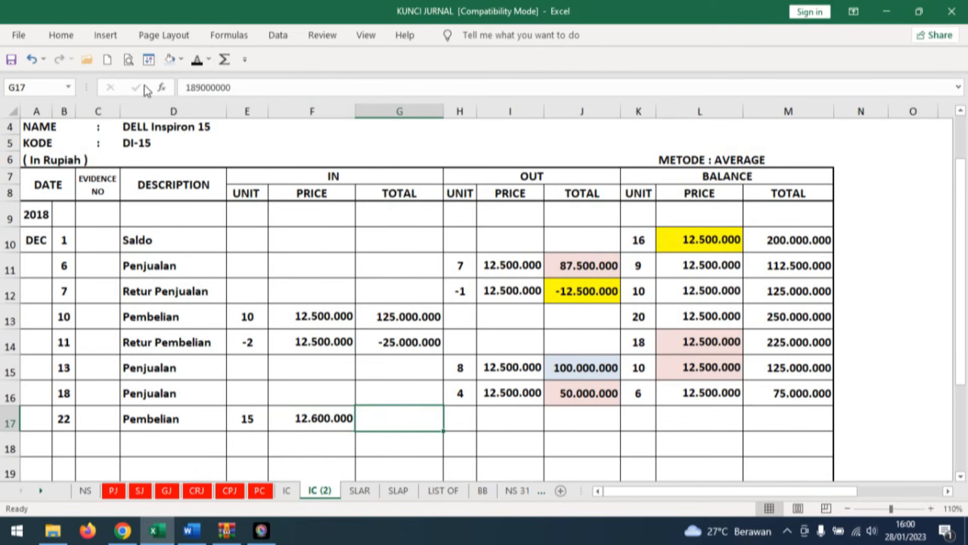
left_click(197, 60)
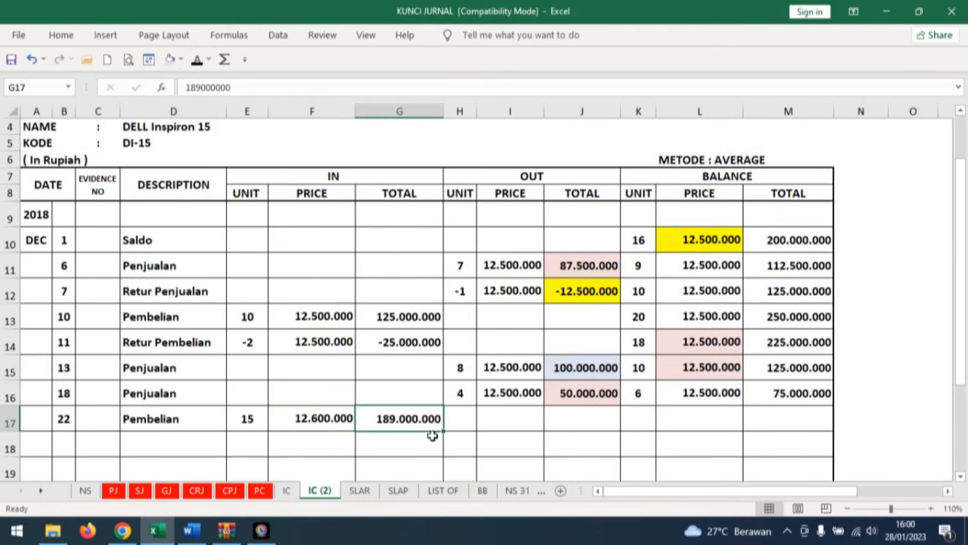
Check the row 16 balance unit and row 17 incoming unit, and reveal the balance unit 21 in row 17.
left_click(643, 417)
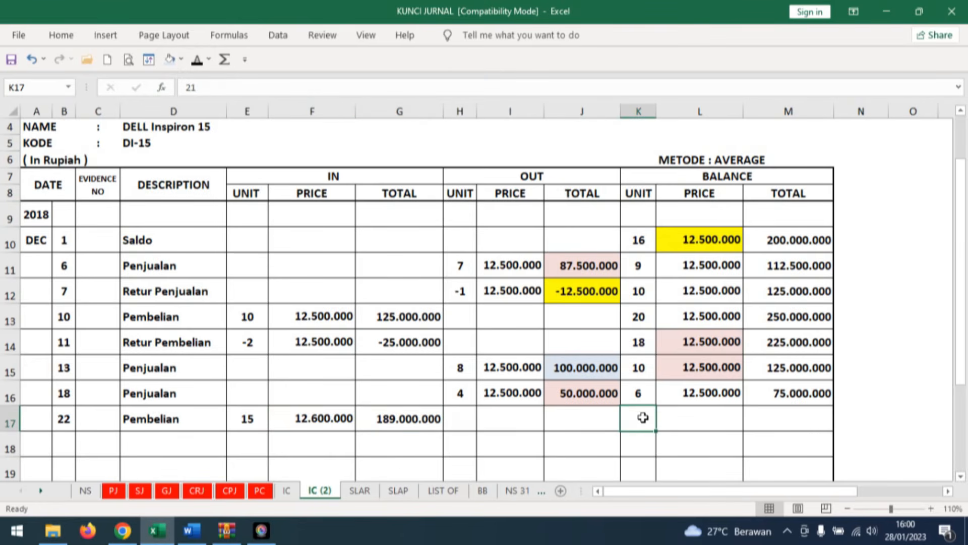
left_click(640, 394)
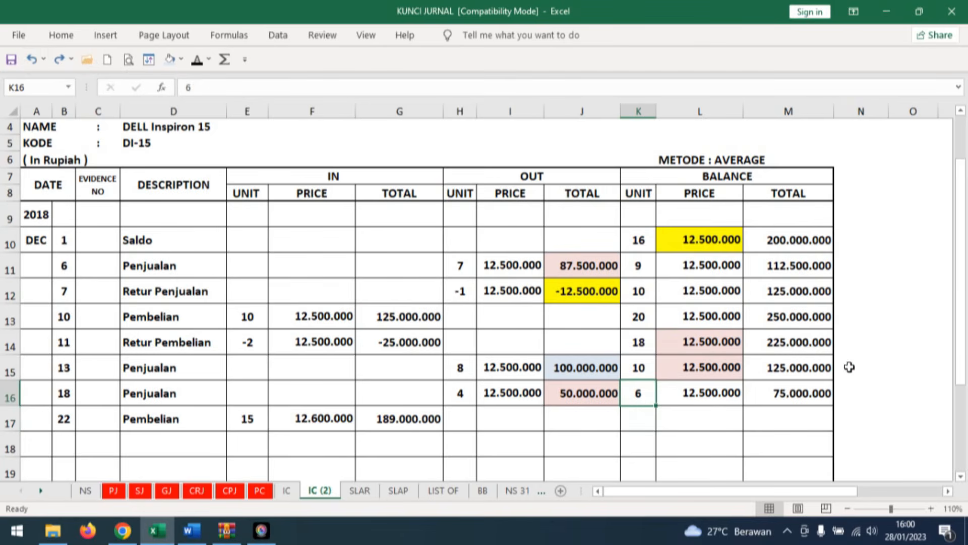
left_click(248, 419)
left_click(640, 419)
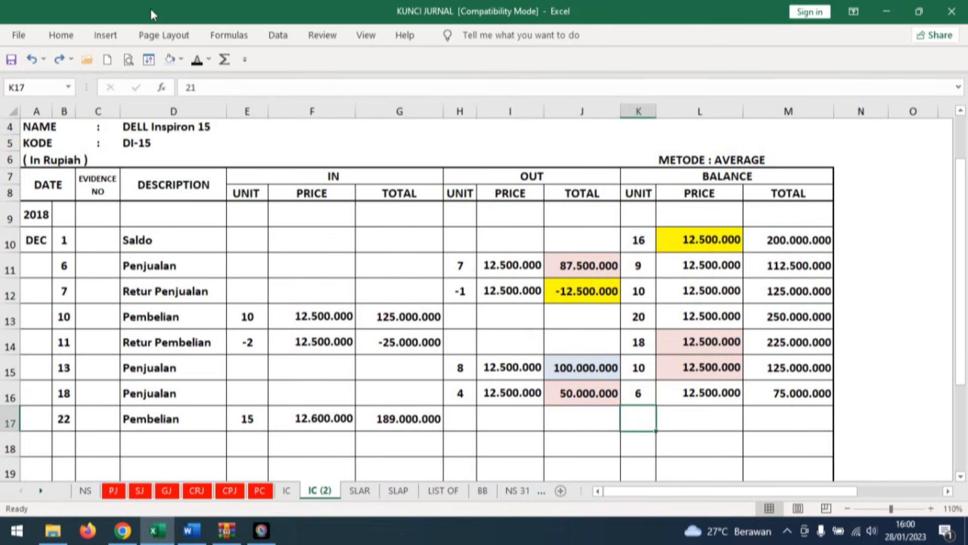
left_click(197, 60)
Shade the row 16 balance total and row 17 incoming total light blue and reveal the 264.000.000 balance total in row 17.
left_click(809, 420)
left_click(817, 391)
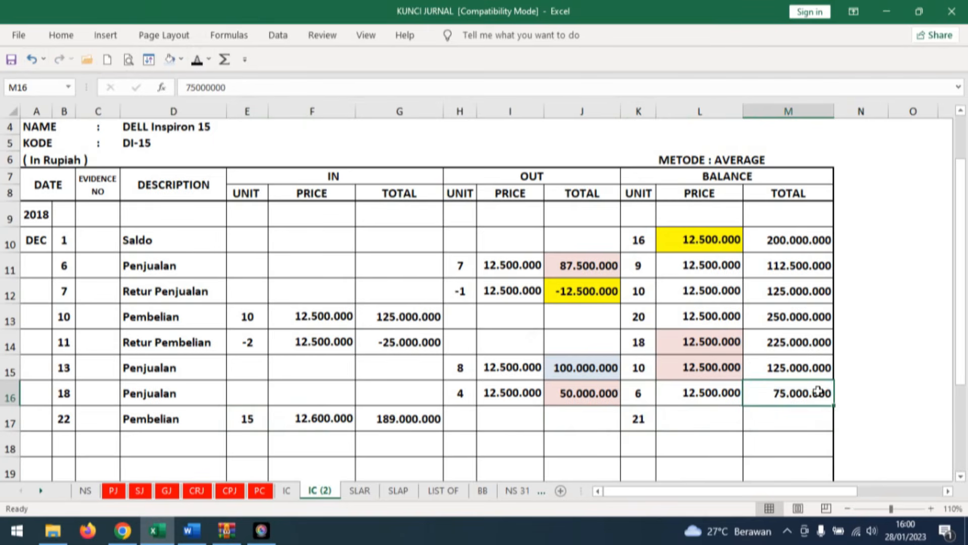
left_click(169, 59)
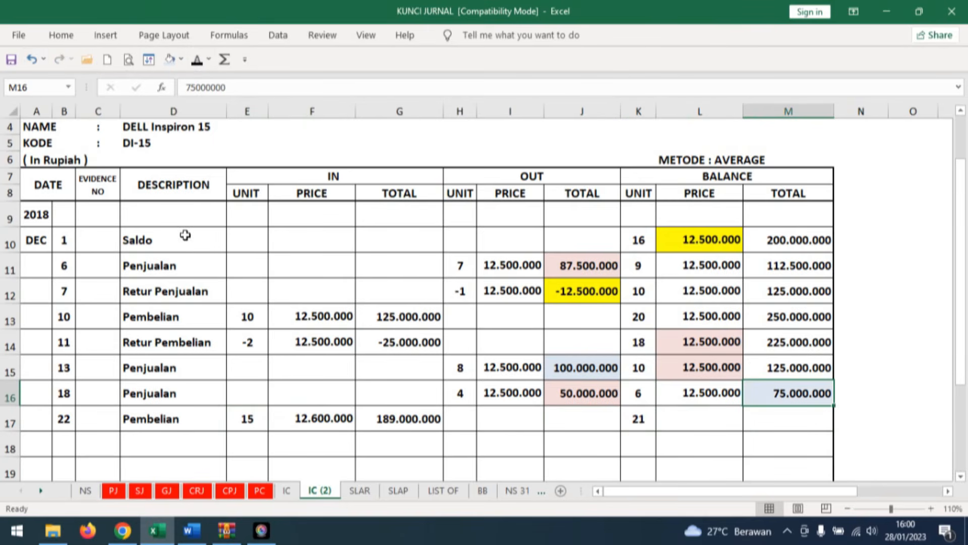
left_click(412, 418)
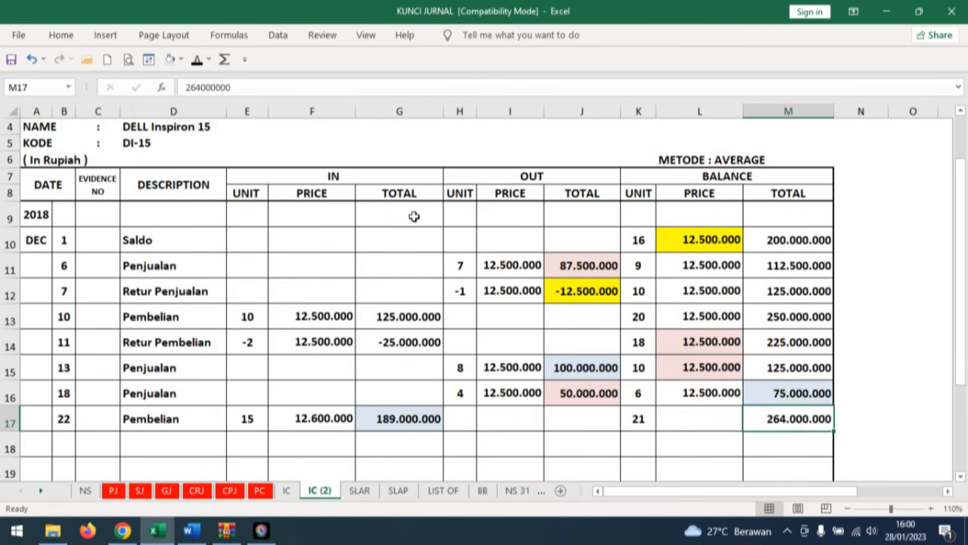
Shade the balance total and balance unit in row 17 of the DELL Inspiron 15 card light red.
left_click(724, 417)
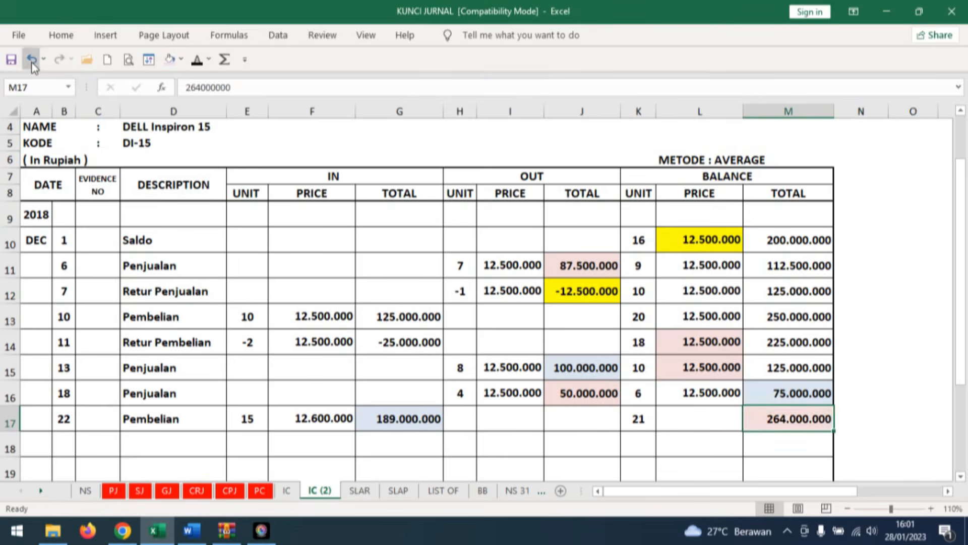
left_click(32, 61)
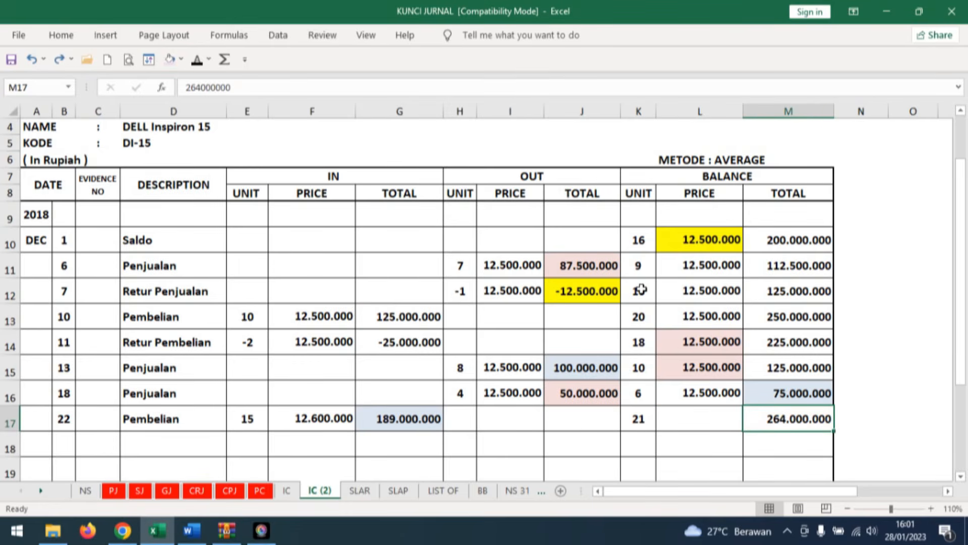
left_click(58, 59)
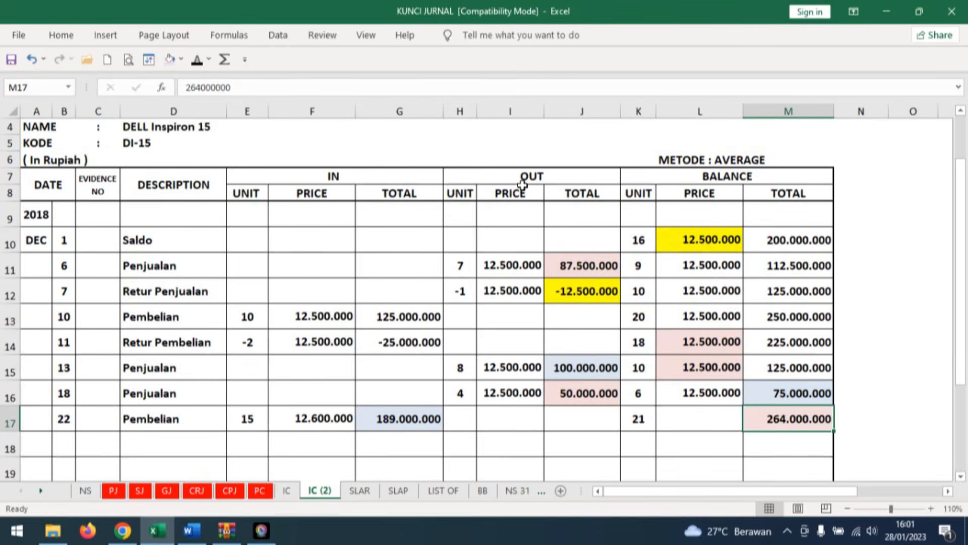
left_click(641, 421)
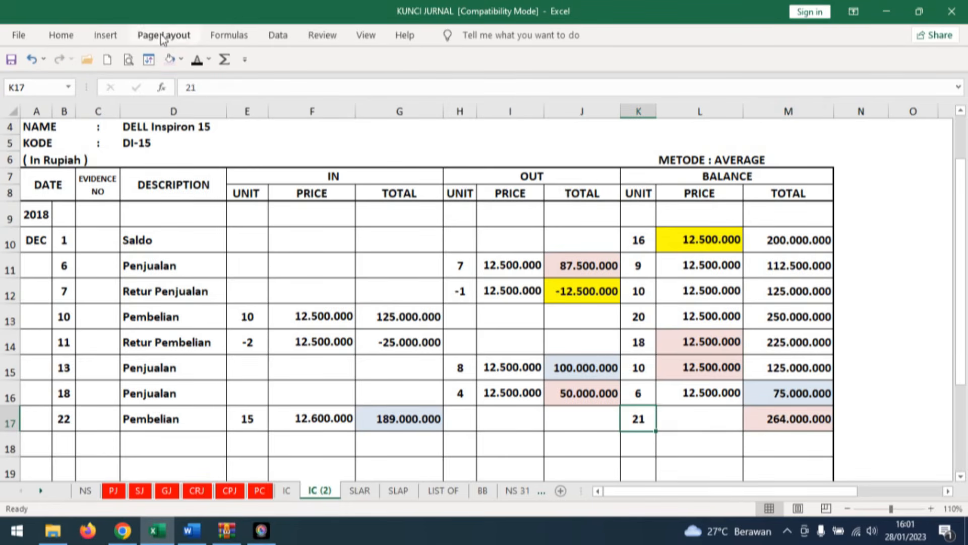
left_click(170, 61)
Calculate the row 17 balance price in L17 with =M17/K17 and reduce its display to no decimal places.
left_click(711, 422)
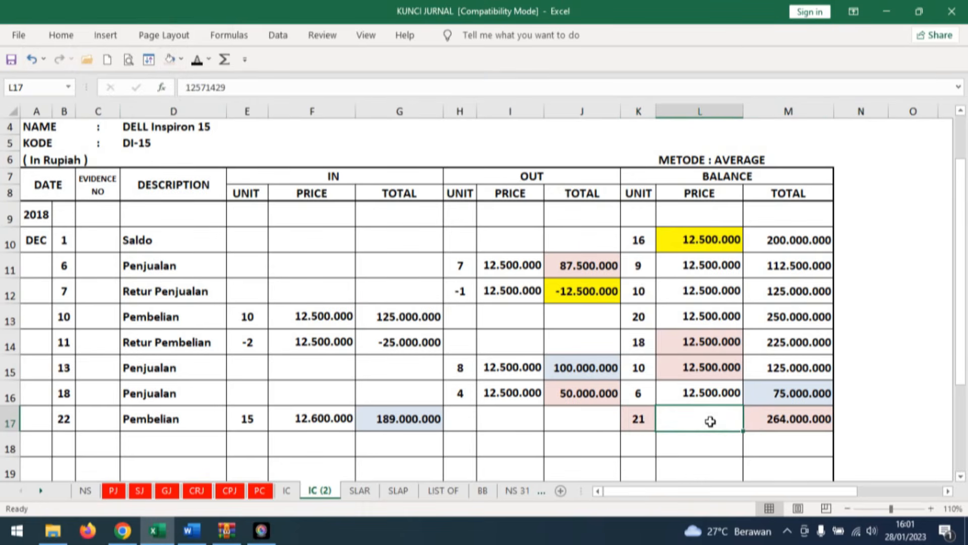
type("=")
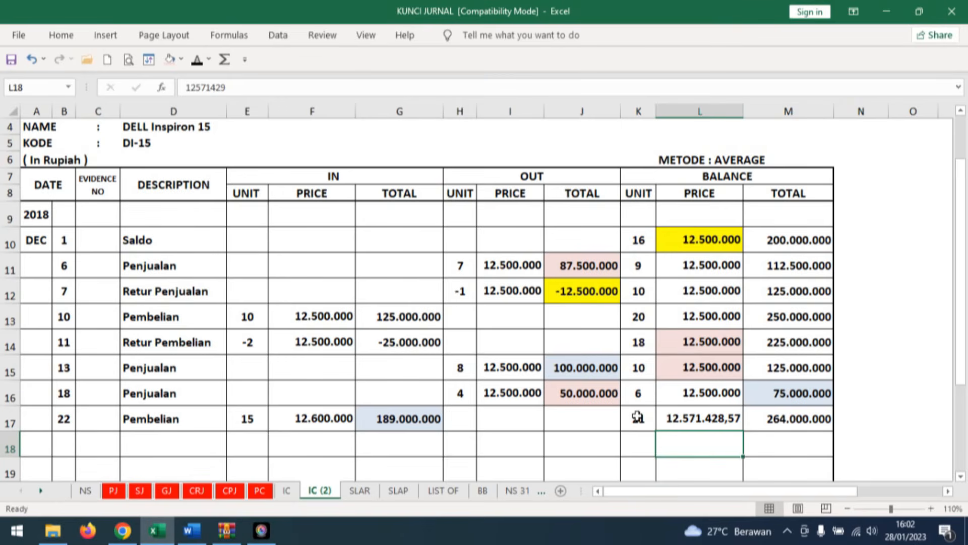
left_click(698, 418)
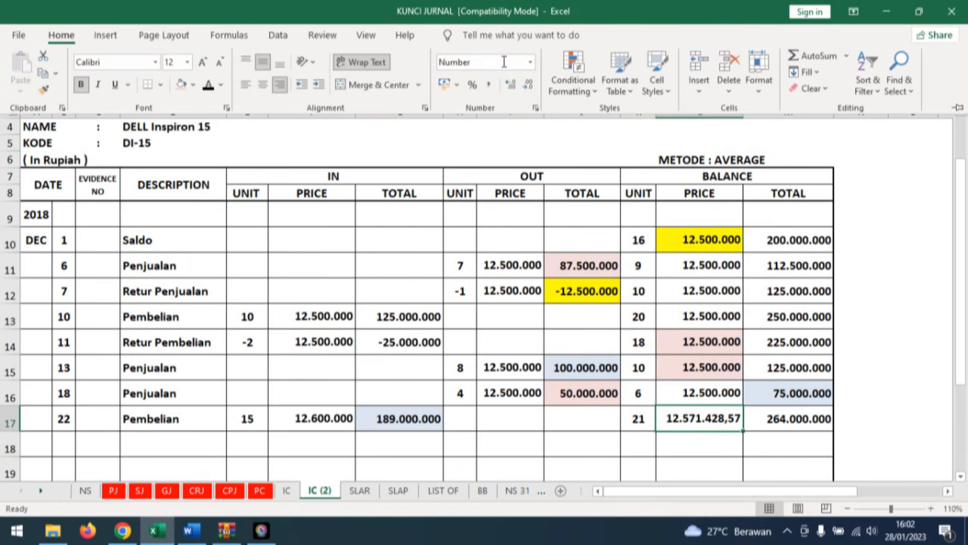
left_click(528, 85)
left_click(528, 84)
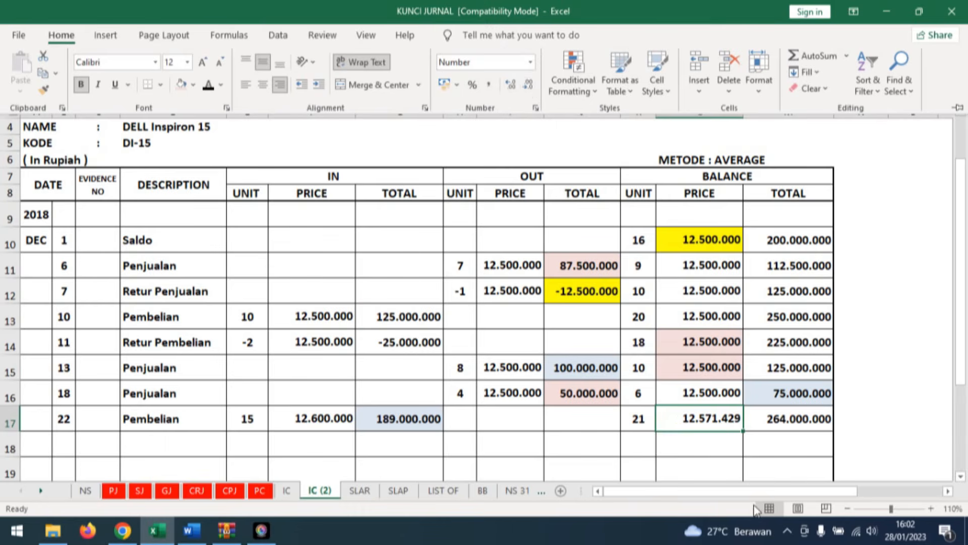
left_click(721, 431)
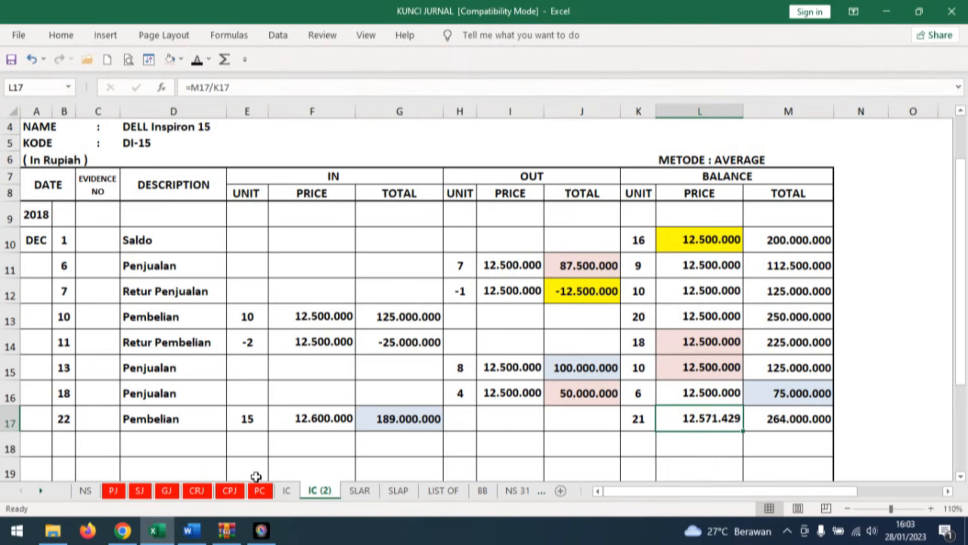
Read transaction document No. 20 in Word and reveal its date 23 and evidence number BKK12-6 in row 15 of Excel's cash payment journal.
left_click(191, 530)
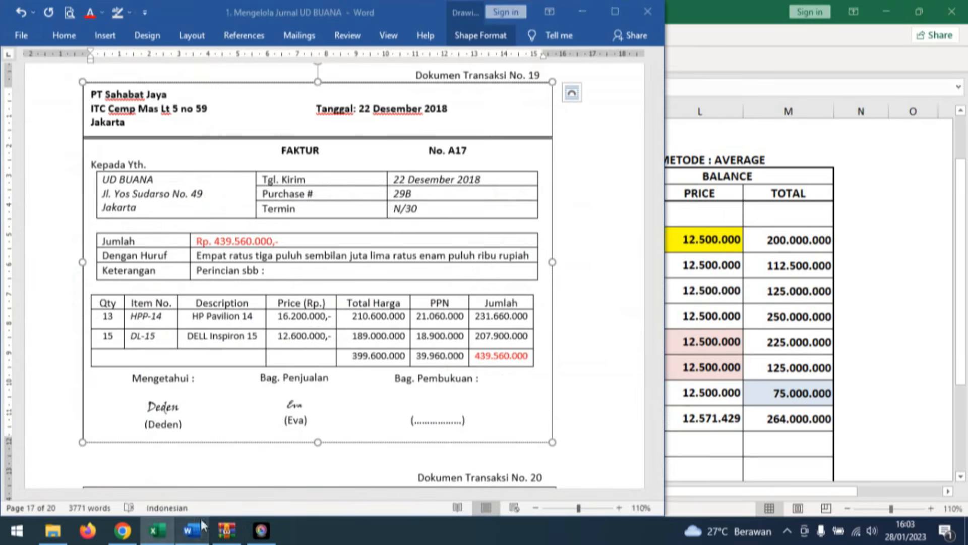
left_click(589, 398)
scroll(590, 396, "down", 8)
scroll(592, 383, "down", 3)
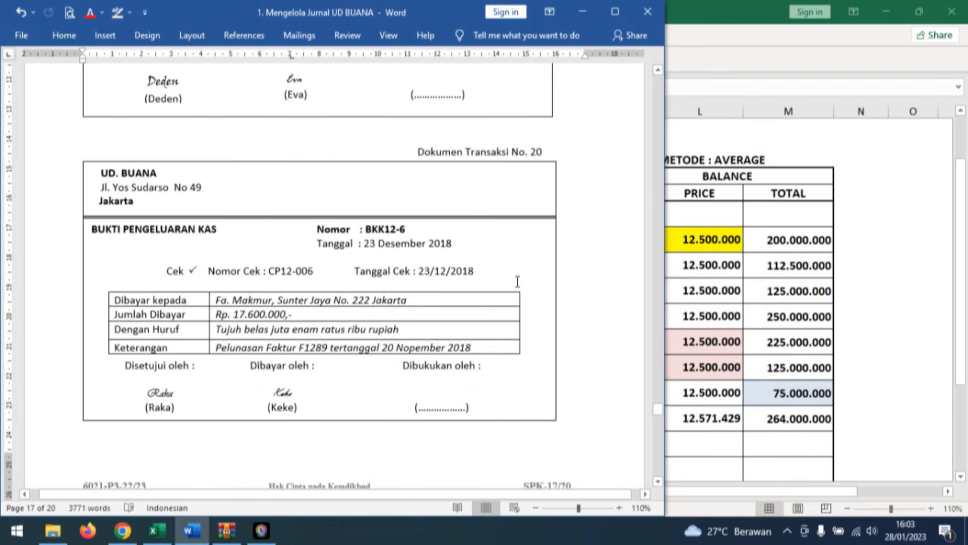
left_click(157, 531)
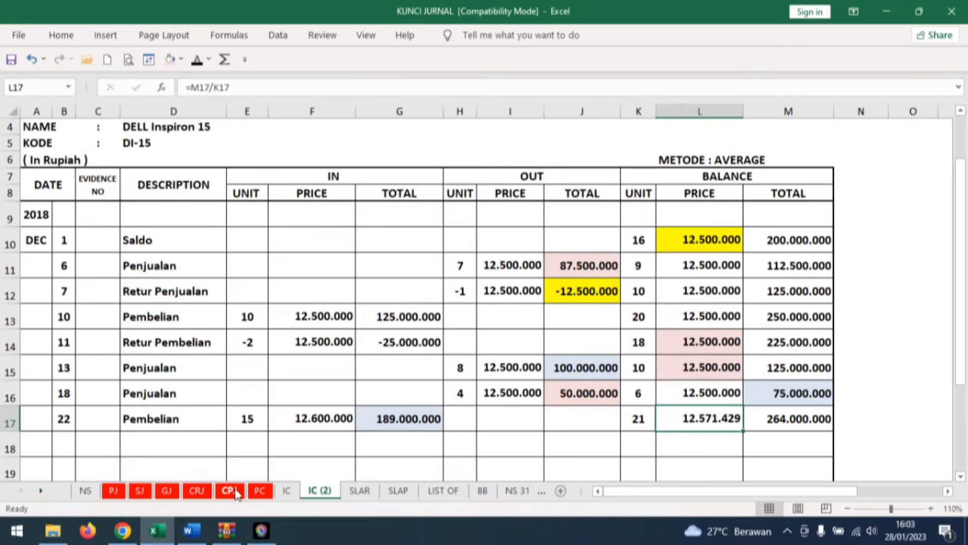
left_click(228, 490)
key("Down")
key("Left")
key("Left")
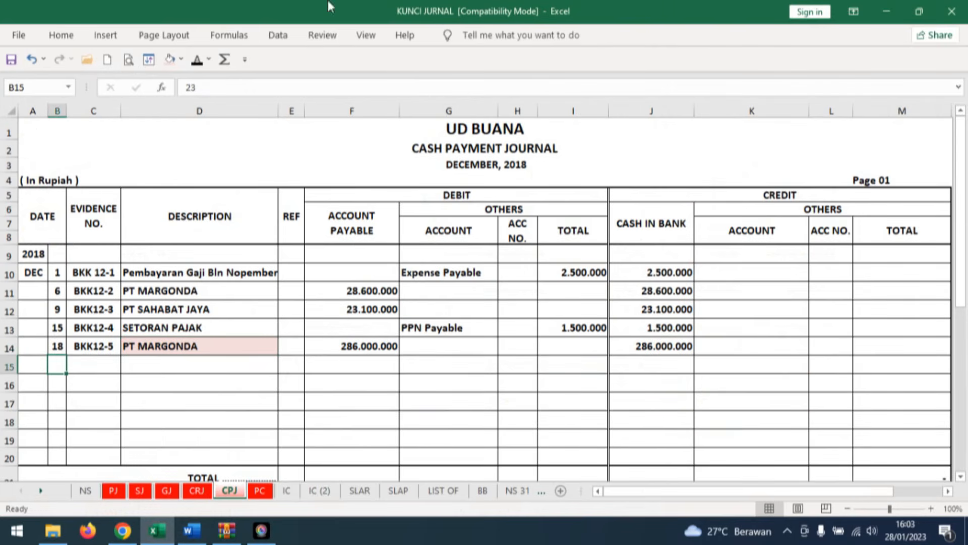
left_click(199, 60)
key("Right")
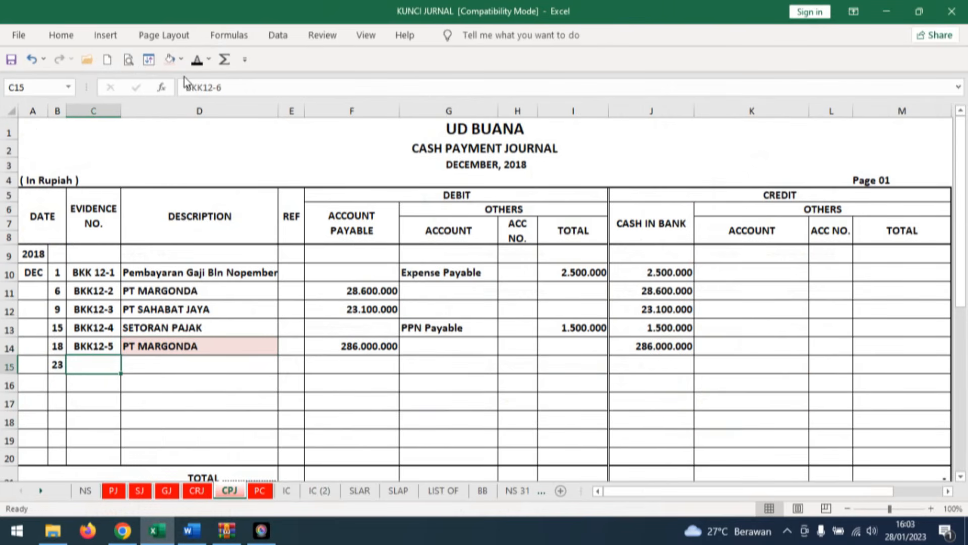
left_click(197, 59)
Reveal the description Fa. MAKMUR and the account payable debit of 17.600.000 in row 15 of the cash payment journal.
left_click(158, 364)
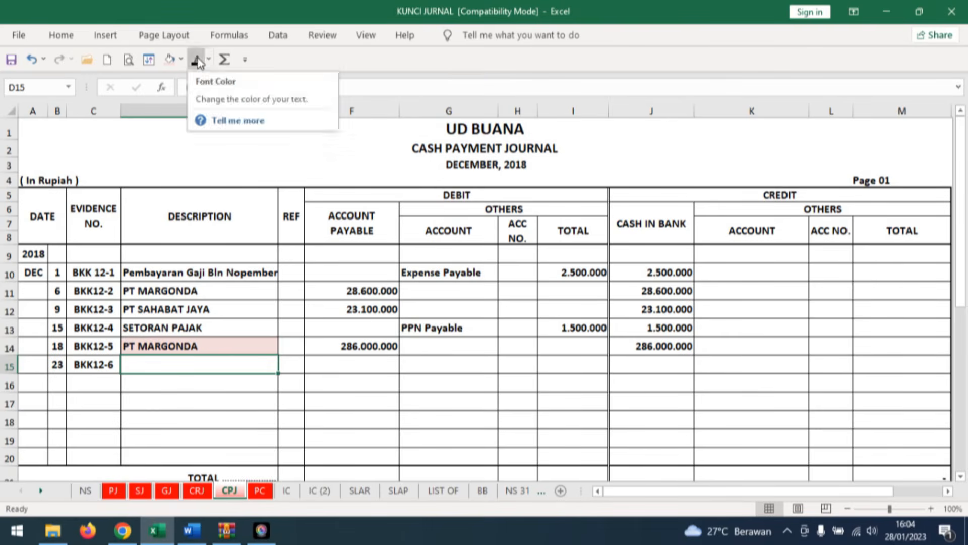
left_click(59, 60)
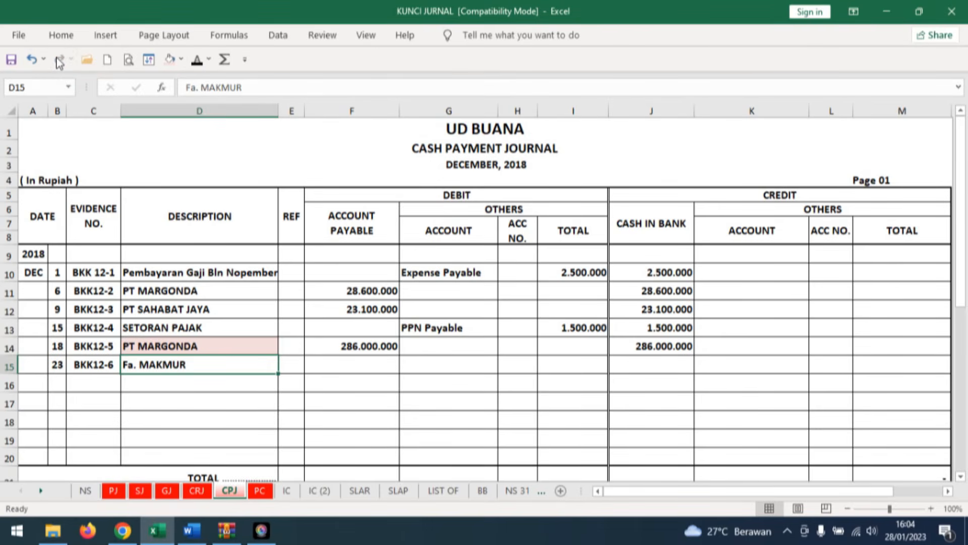
left_click(365, 364)
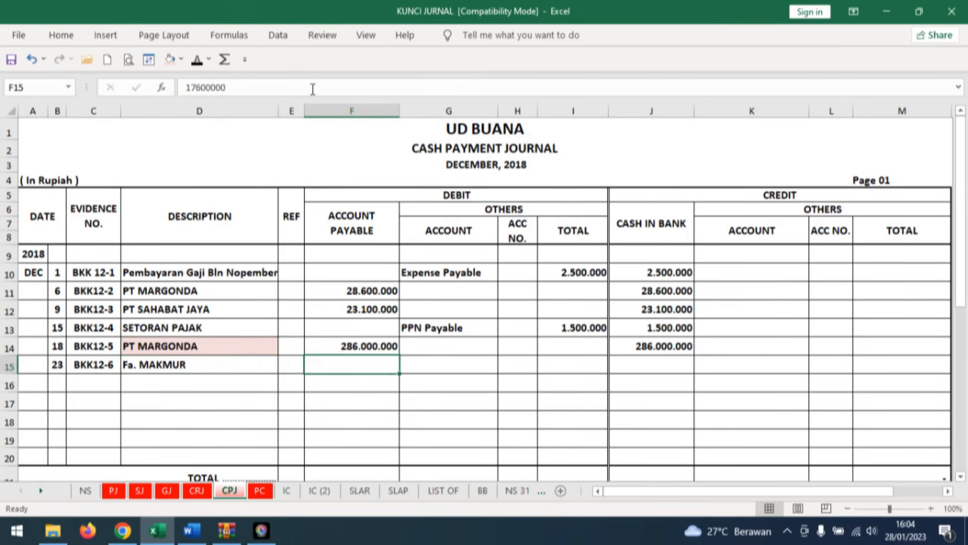
left_click(191, 61)
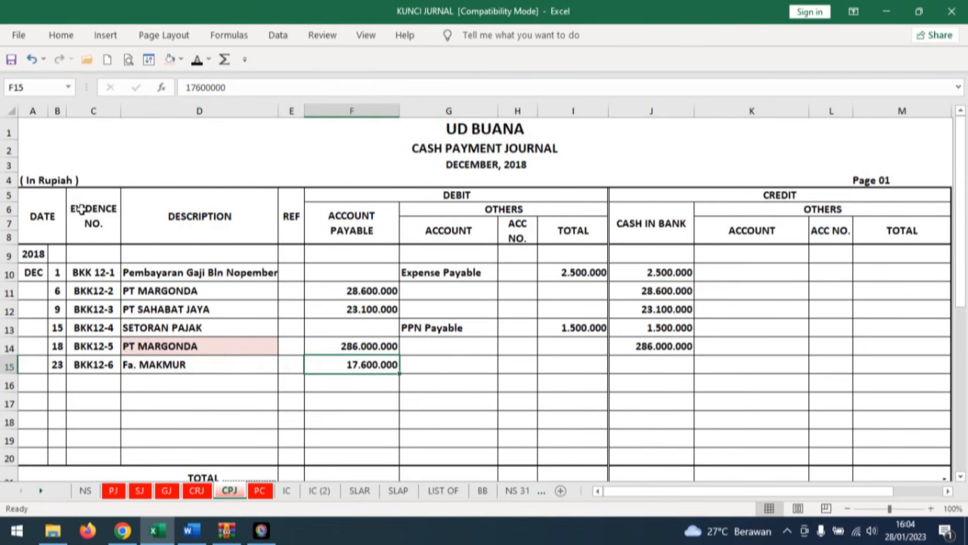
Reveal the cash in bank credit of 17.600.000 in row 15 and shade that row's description and account payable cells light red.
left_click(687, 366)
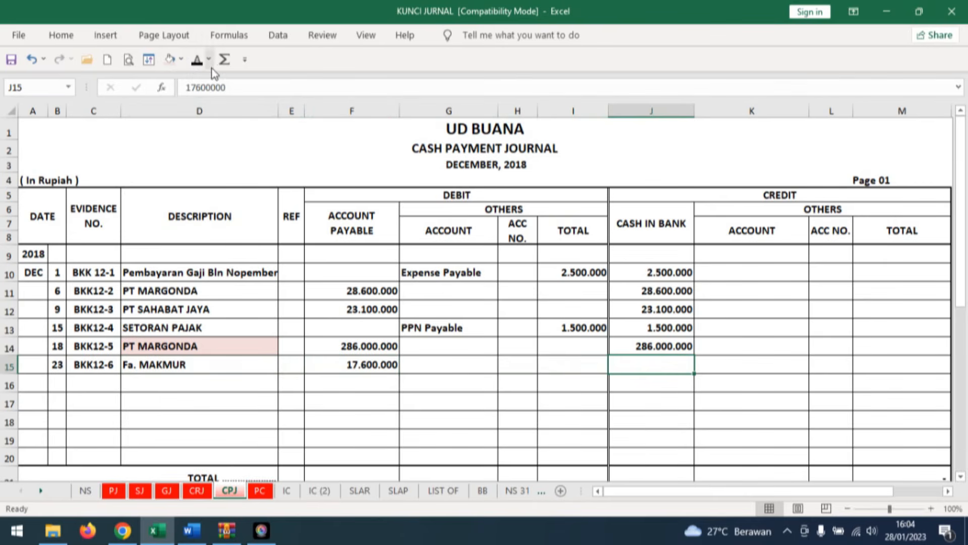
left_click(197, 60)
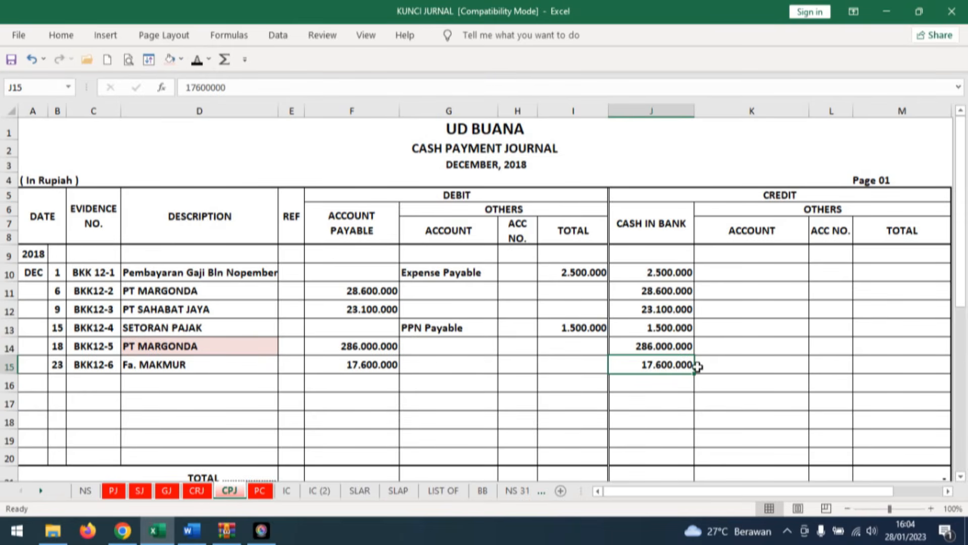
left_click(171, 368)
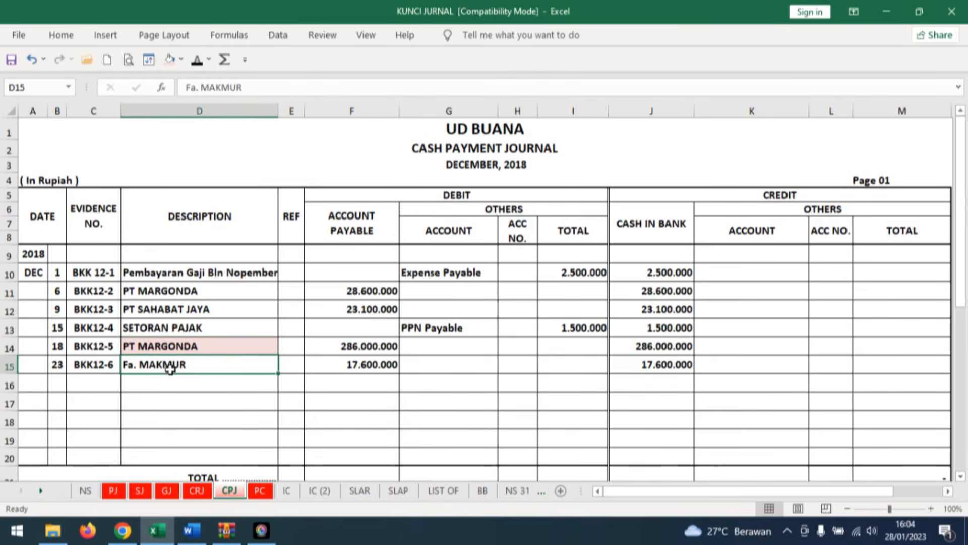
left_click(169, 59)
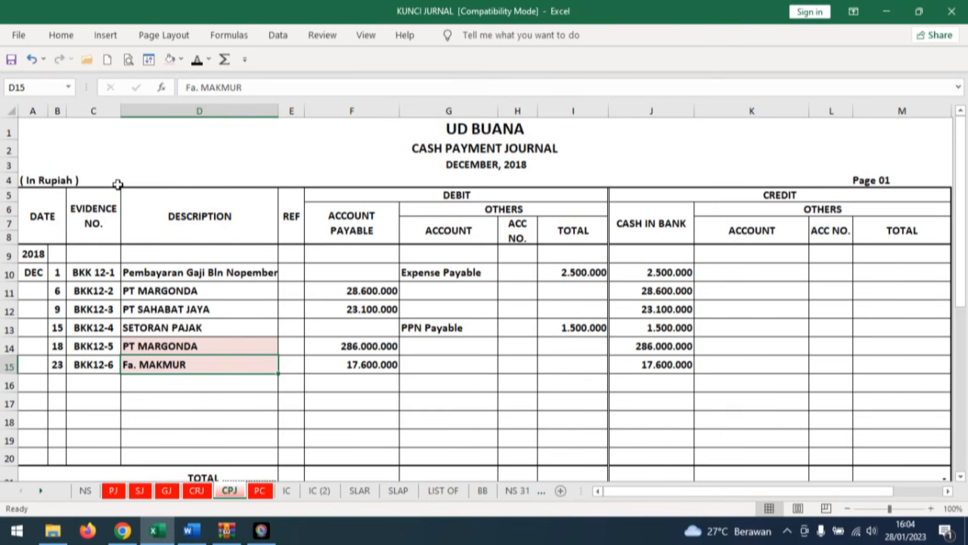
left_click(353, 364)
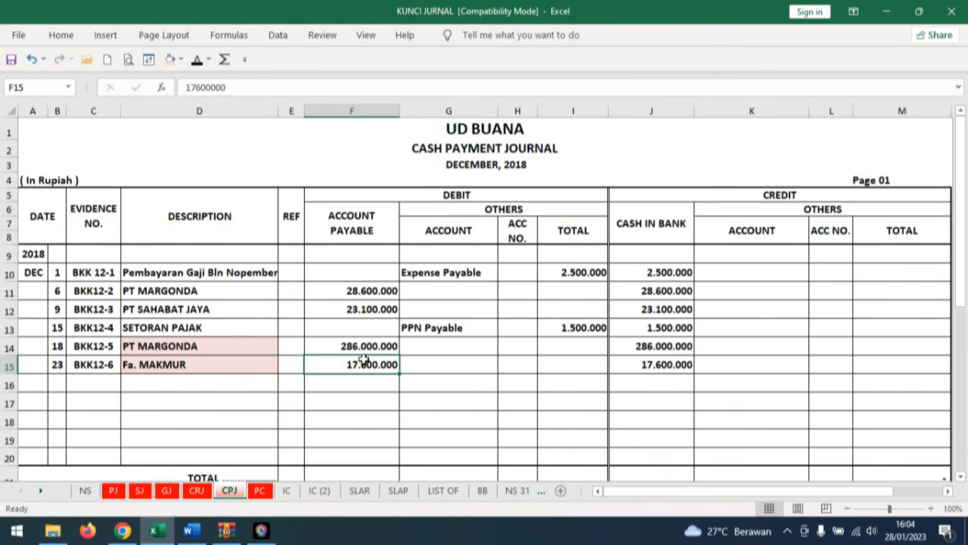
left_click(169, 60)
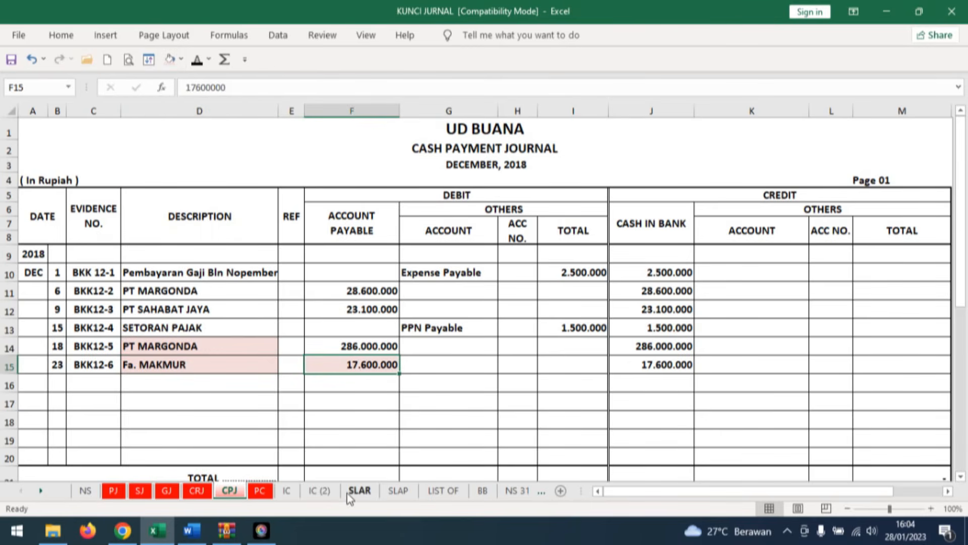
Reveal the date 23, description CPJ and reference 1 in row 22 of Fa. MAKMUR's card on the SLAP sheet.
left_click(399, 491)
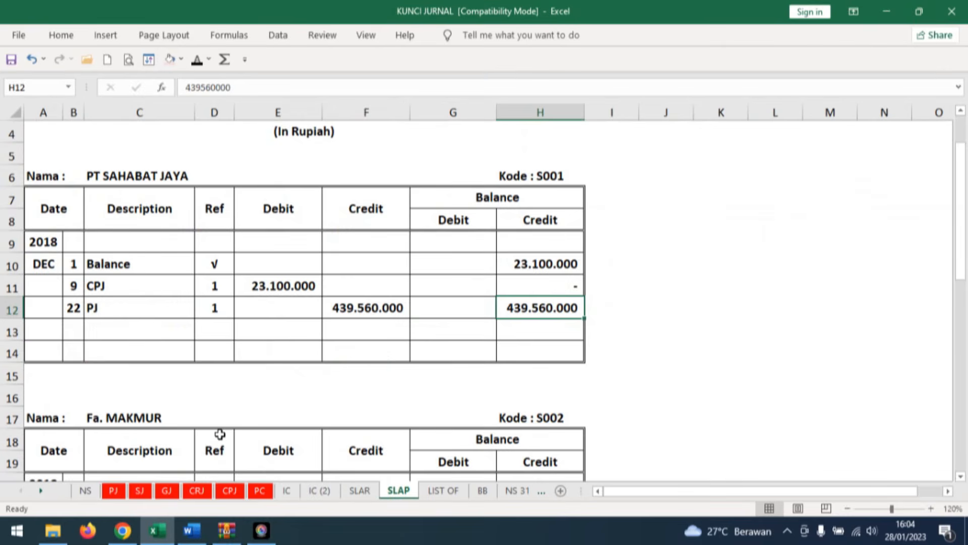
scroll(219, 434, "down", 3)
left_click(73, 329)
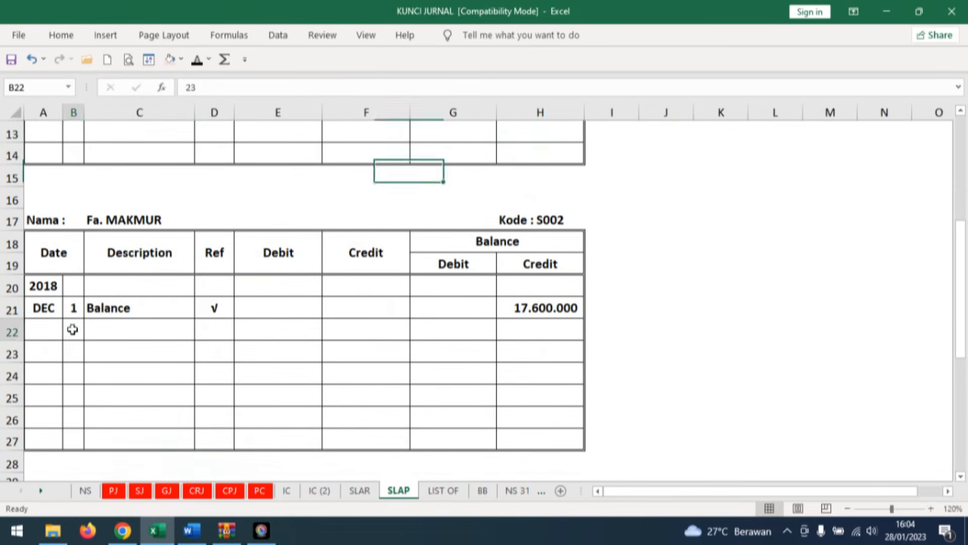
type("23")
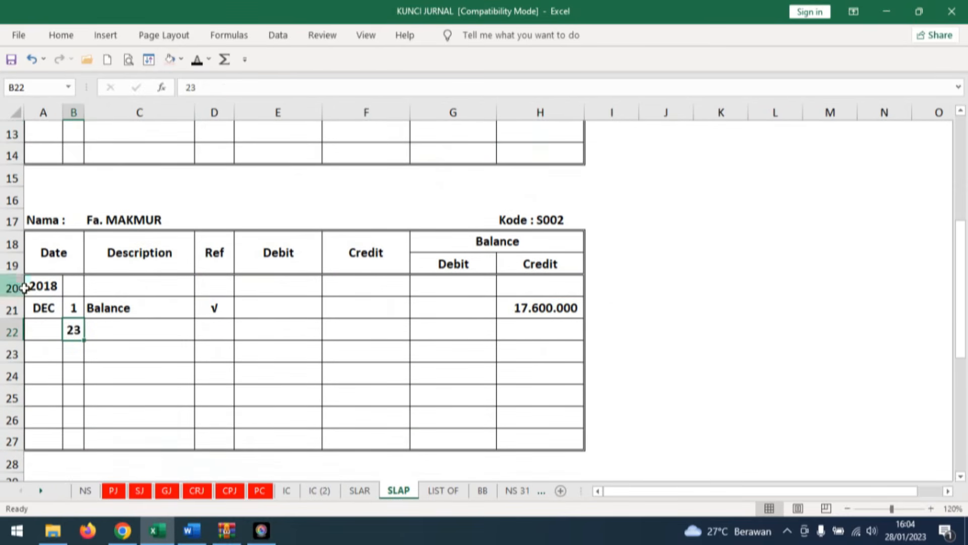
left_click(123, 333)
left_click(196, 63)
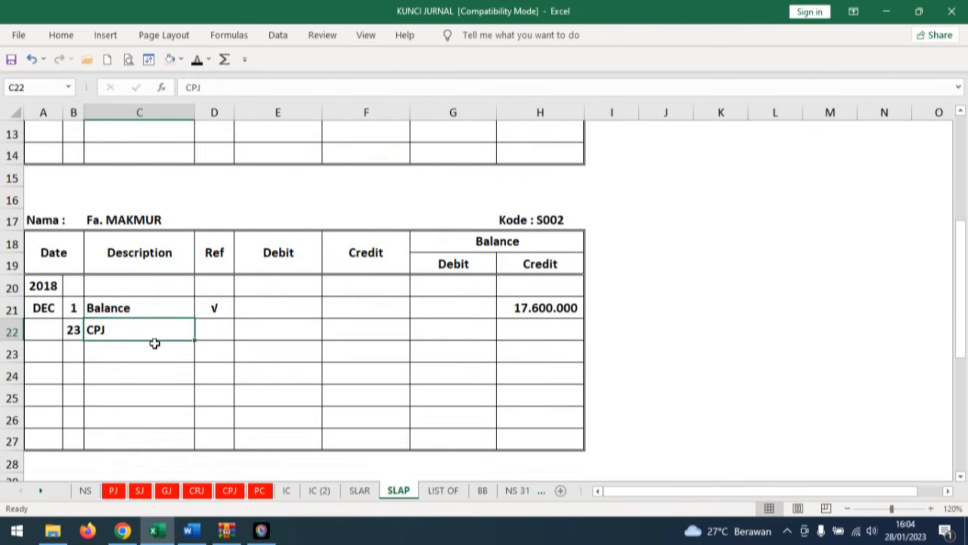
left_click(222, 329)
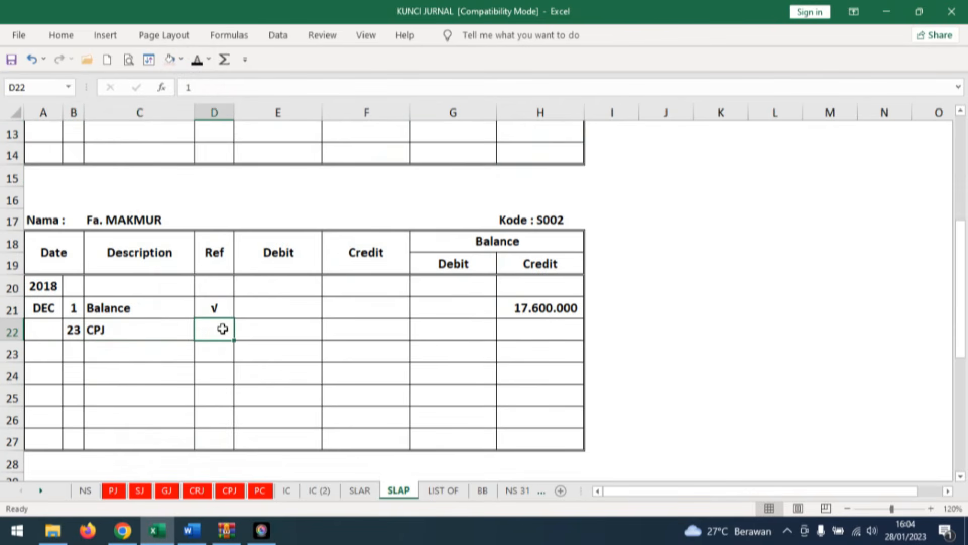
left_click(196, 60)
Reveal the debit of 17.600.000 and the zero credit balance in row 22 of Fa. MAKMUR's card.
left_click(302, 332)
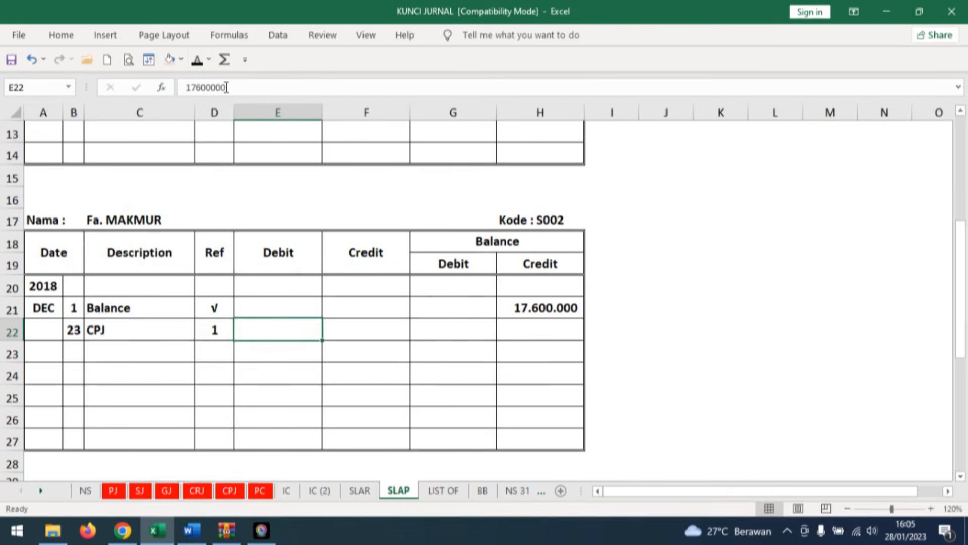
left_click(196, 60)
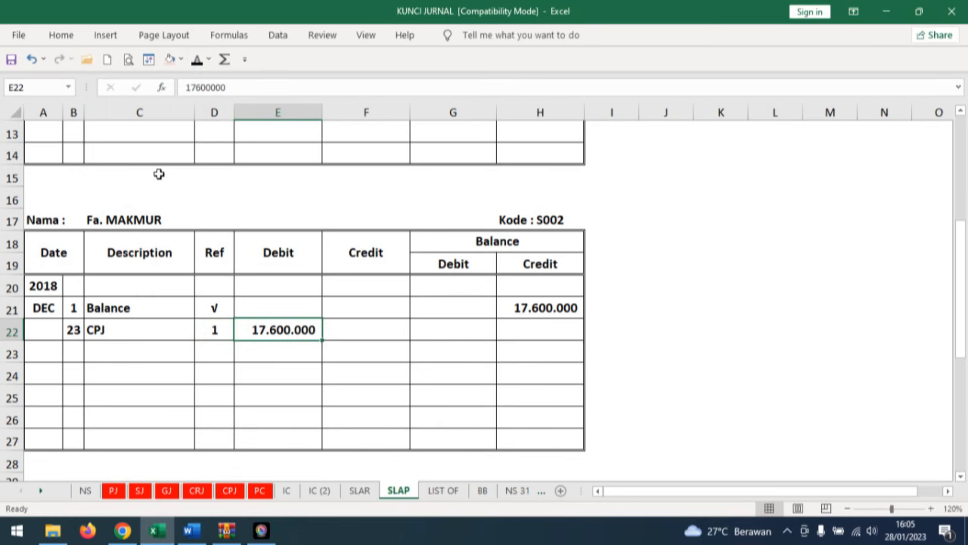
key("Right")
key("Right")
key("Right")
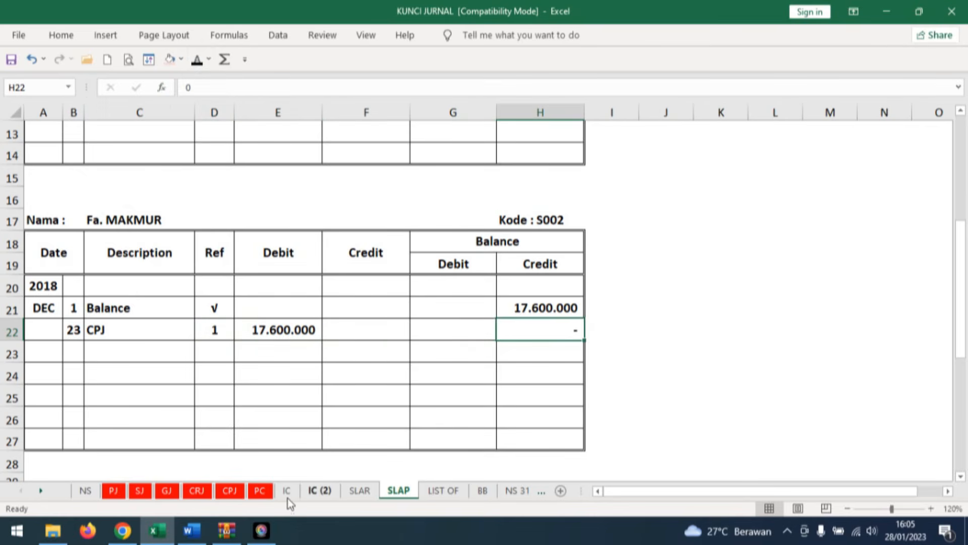
Read transaction document No. 21 in Word and reveal its date 25 and evidence number BKM12-5 in row 17 of Excel's cash receipt journal.
left_click(192, 531)
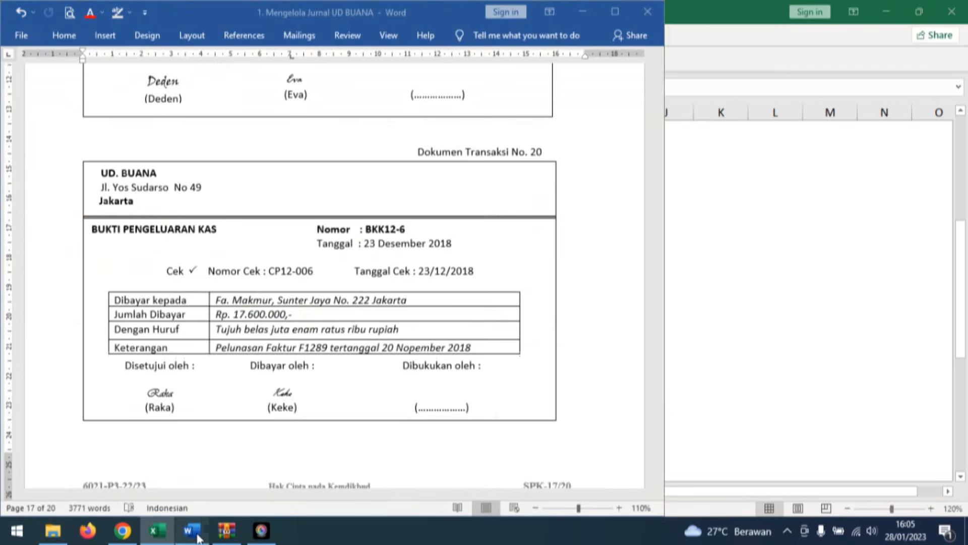
scroll(611, 385, "down", 5)
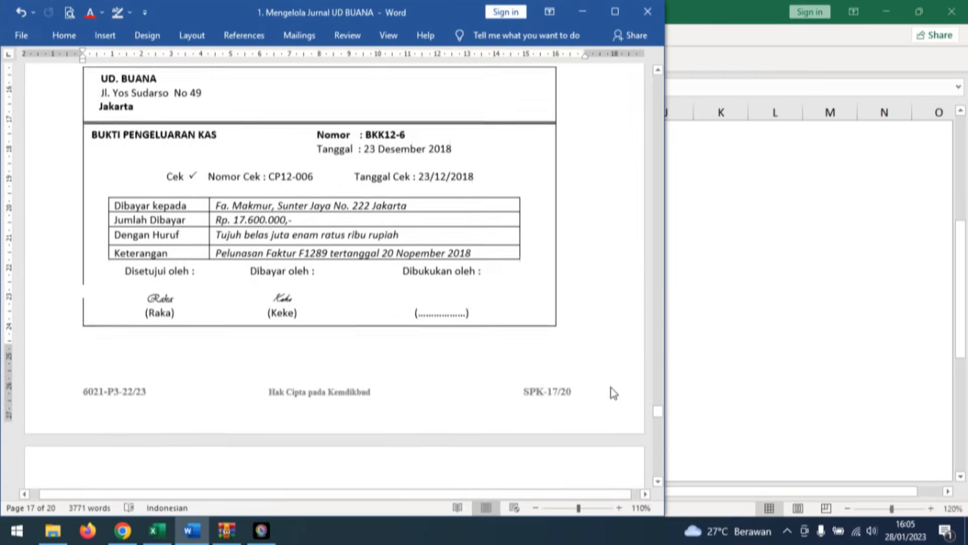
scroll(612, 383, "down", 5)
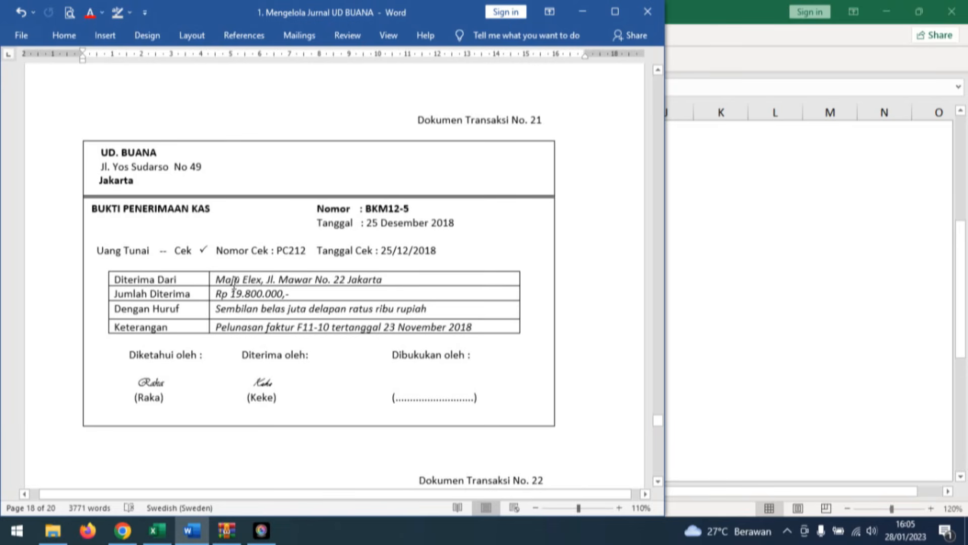
left_click(157, 531)
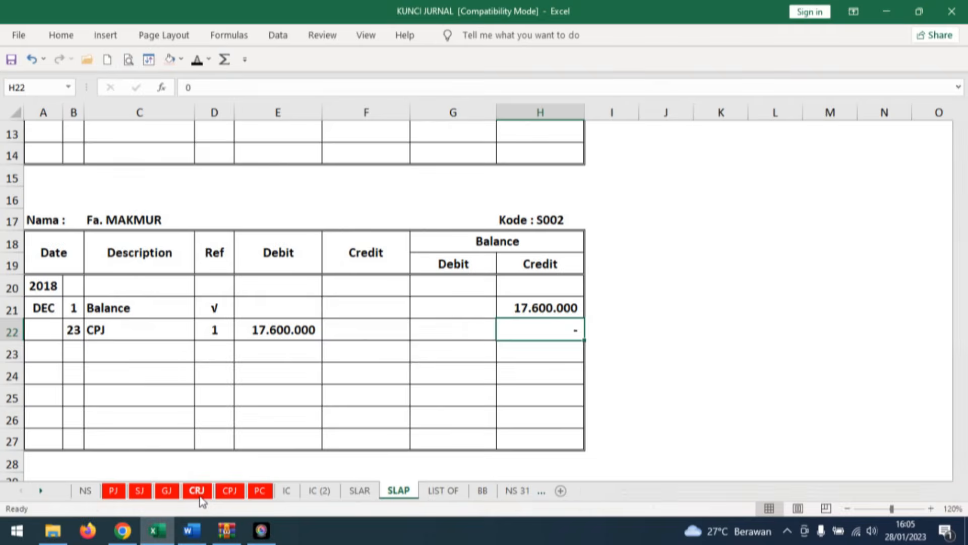
left_click(197, 490)
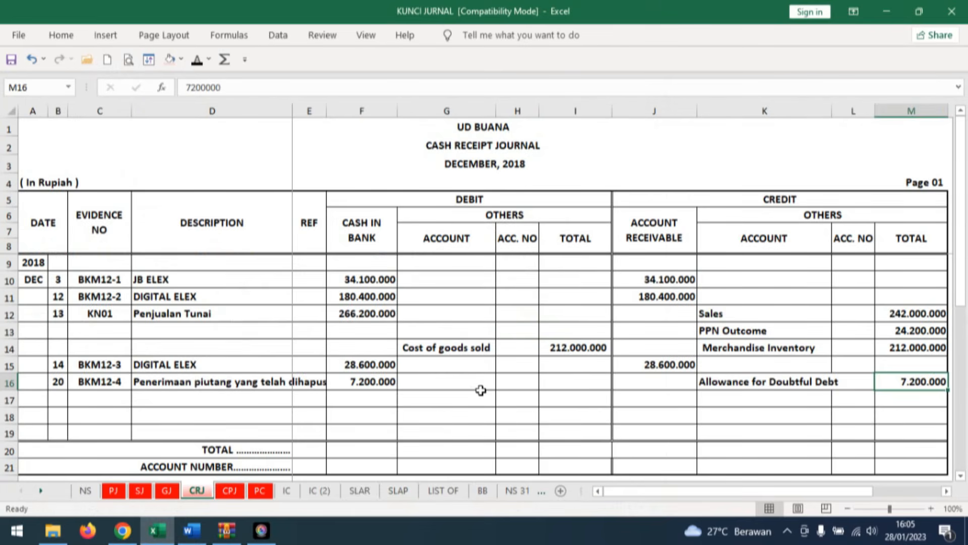
left_click(55, 402)
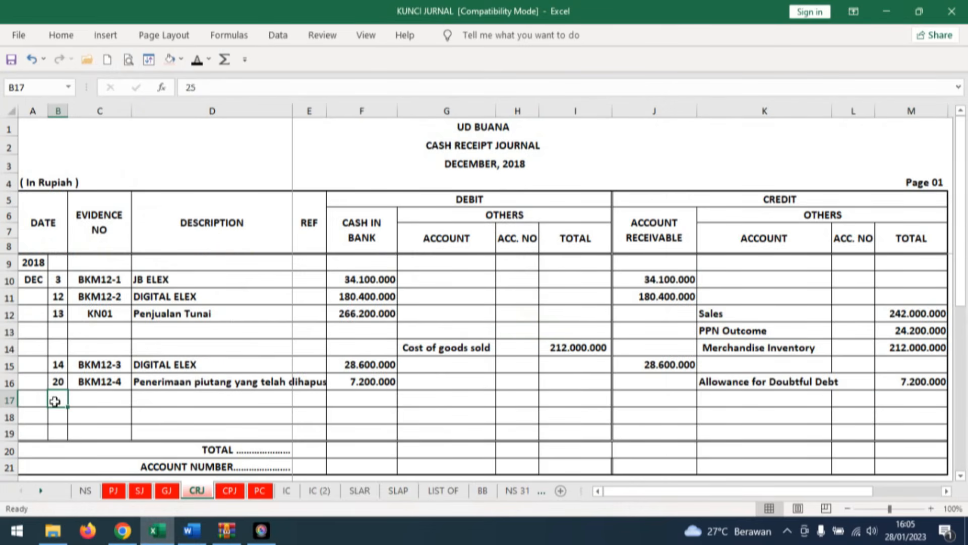
left_click(197, 61)
left_click(117, 399)
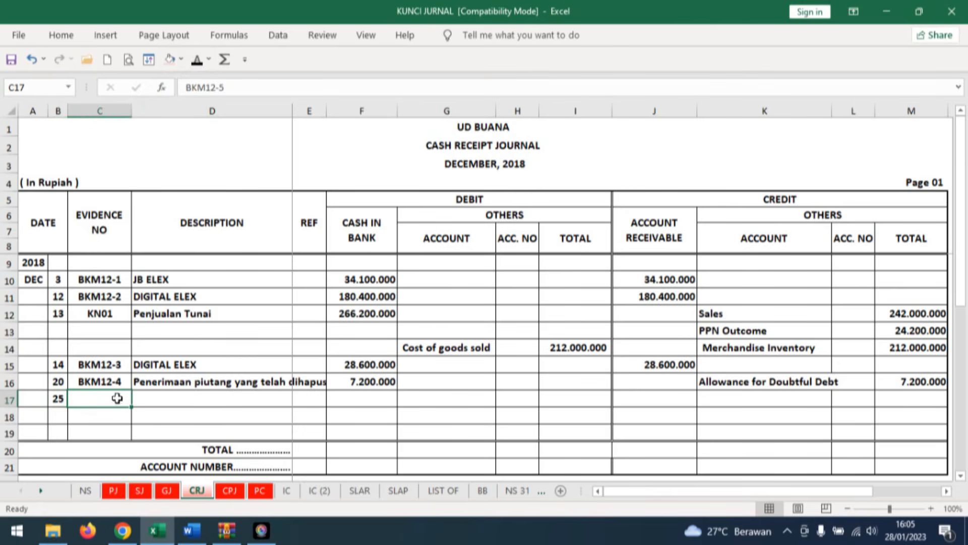
left_click(196, 61)
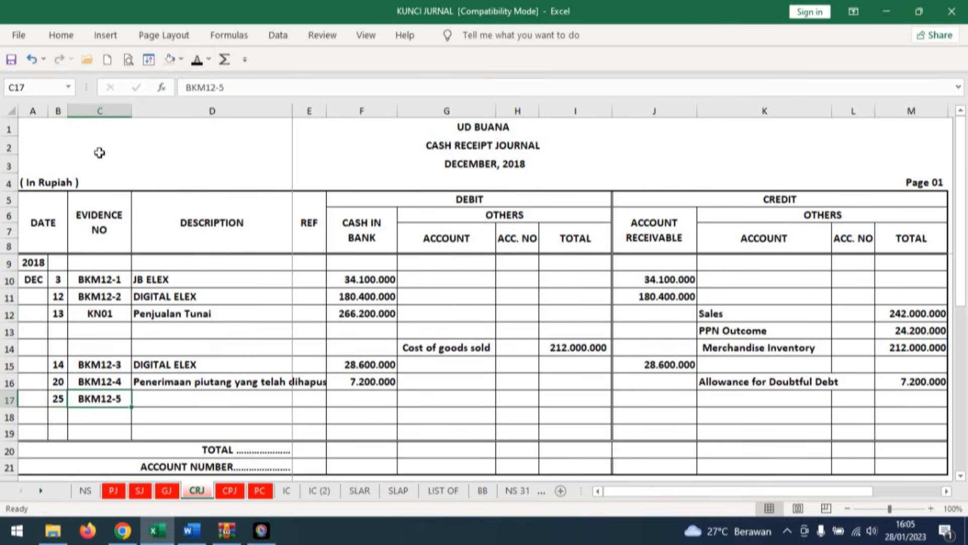
Reveal the description MAJU ELEX and the cash in bank debit of 19.800.000 in row 17 of the cash receipt journal.
left_click(165, 399)
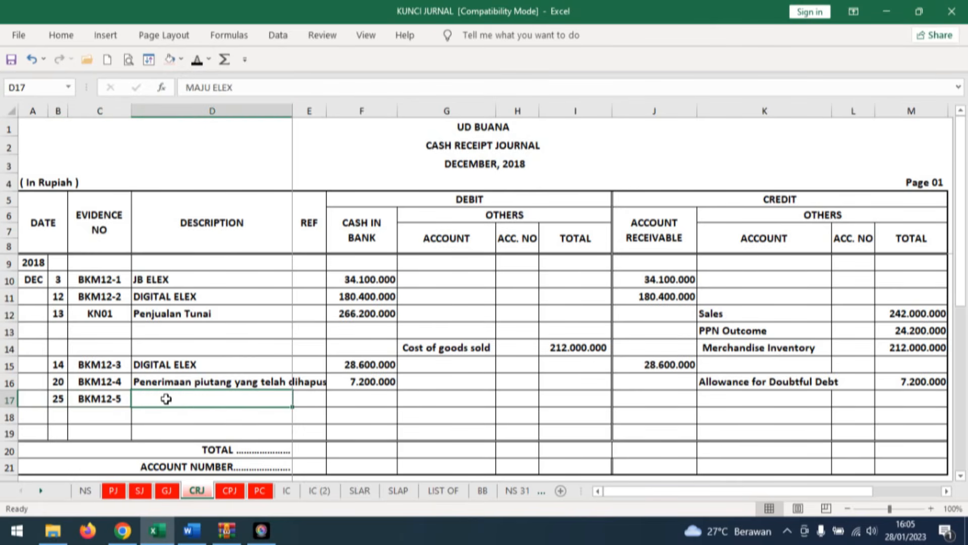
left_click(196, 61)
key("Right")
key("Right")
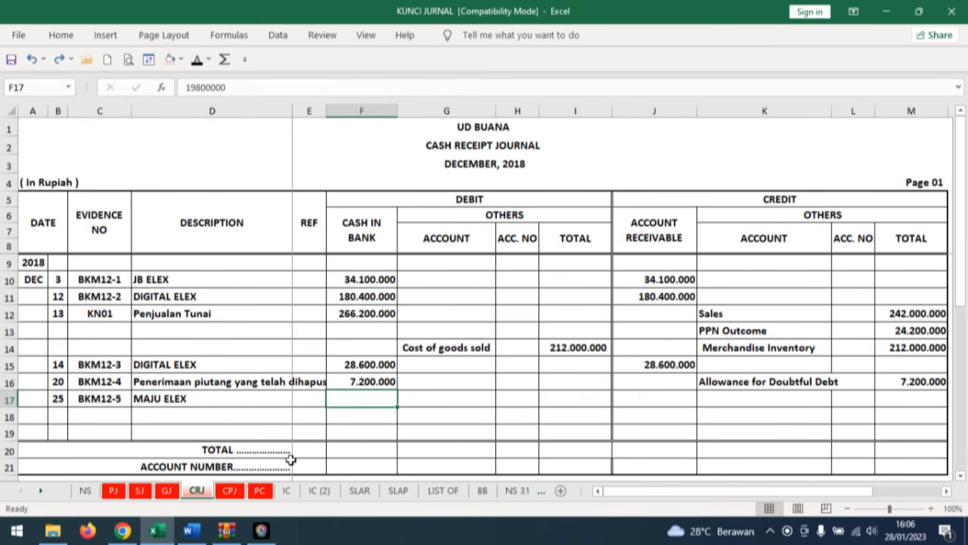
left_click(196, 61)
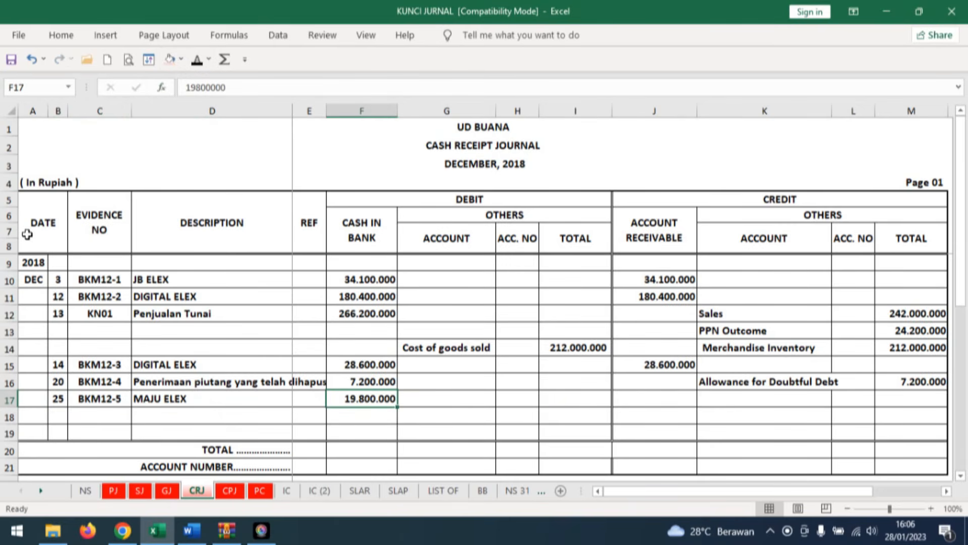
Reveal the account receivable credit of 19.800.000 in row 17 and shade it and the MAJU ELEX description light red.
key("Right")
key("Right")
key("Right")
key("Right")
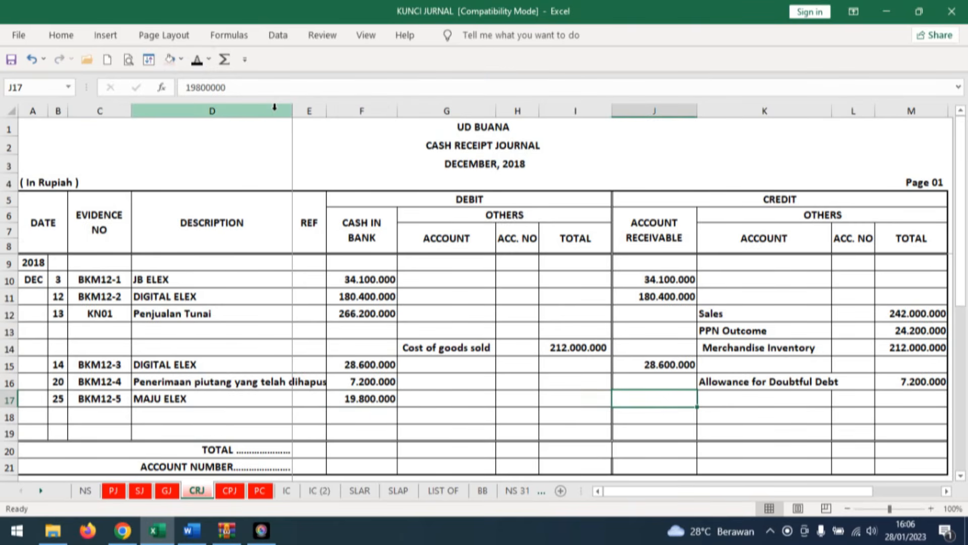
left_click(196, 61)
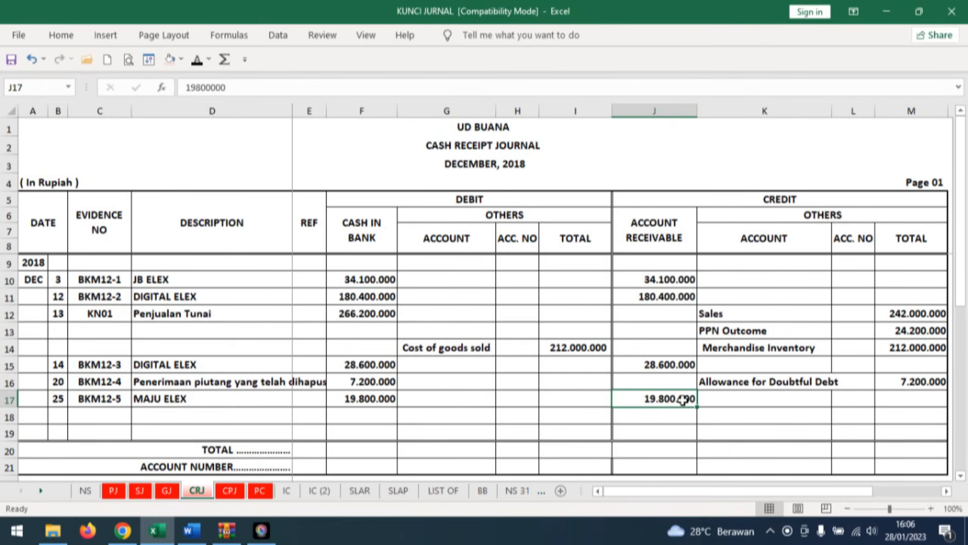
left_click(170, 59)
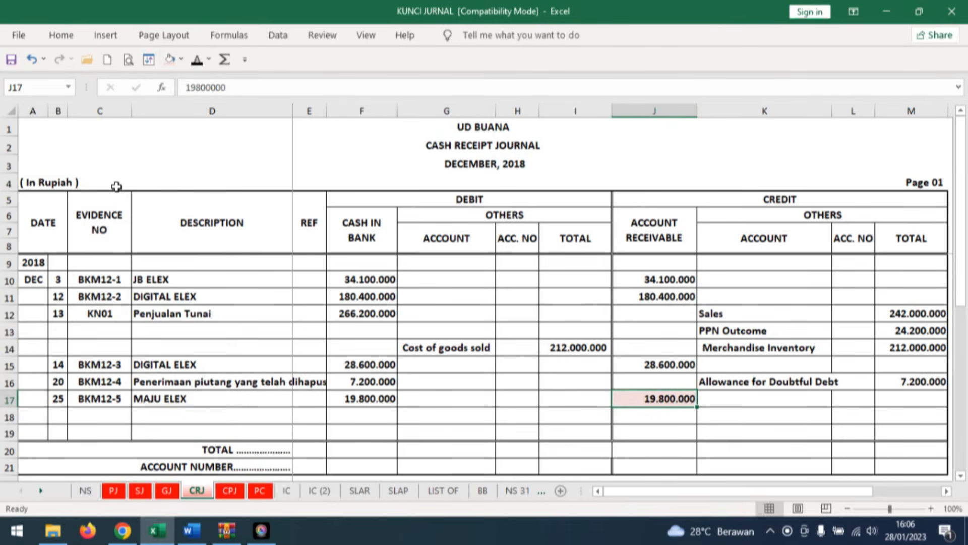
left_click(174, 398)
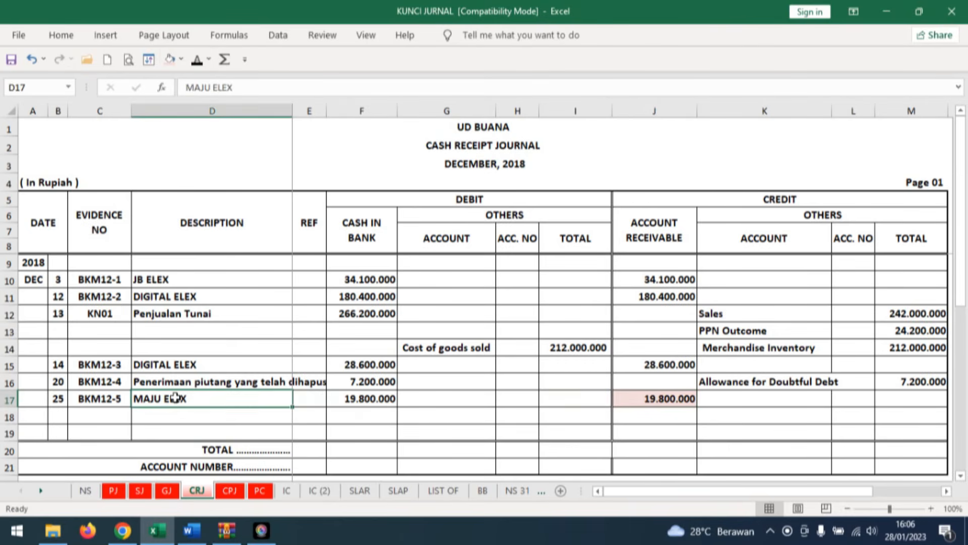
left_click(170, 59)
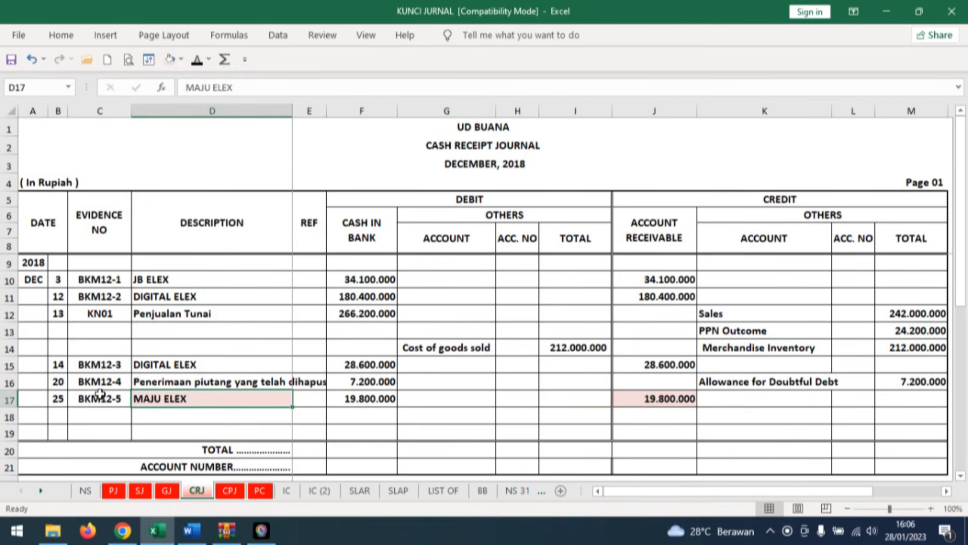
Reveal the date 25, description CRJ and reference 1 in row 31 of MAJU ELEX's card in the receivable subsidiary ledger.
left_click(360, 490)
scroll(248, 363, "up", 2)
scroll(248, 363, "down", 5)
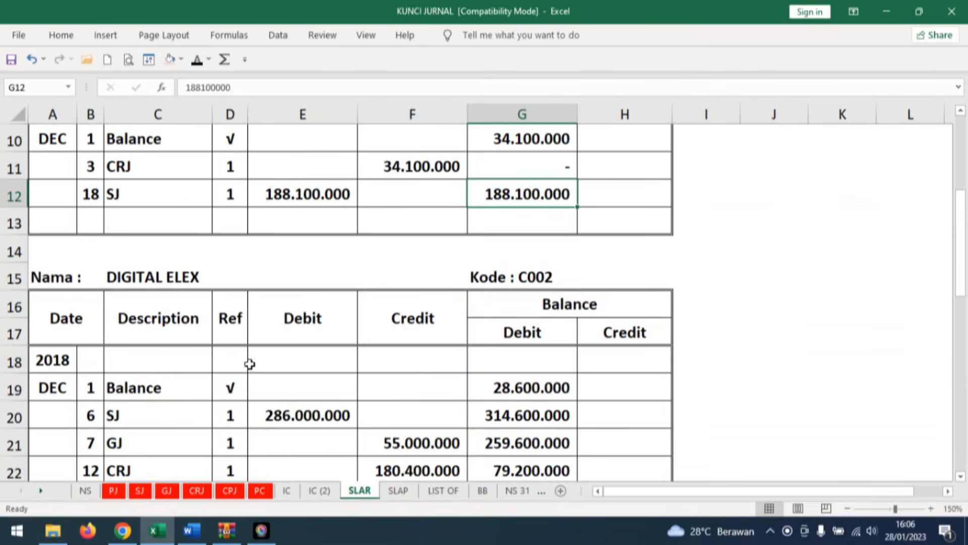
scroll(255, 361, "down", 1)
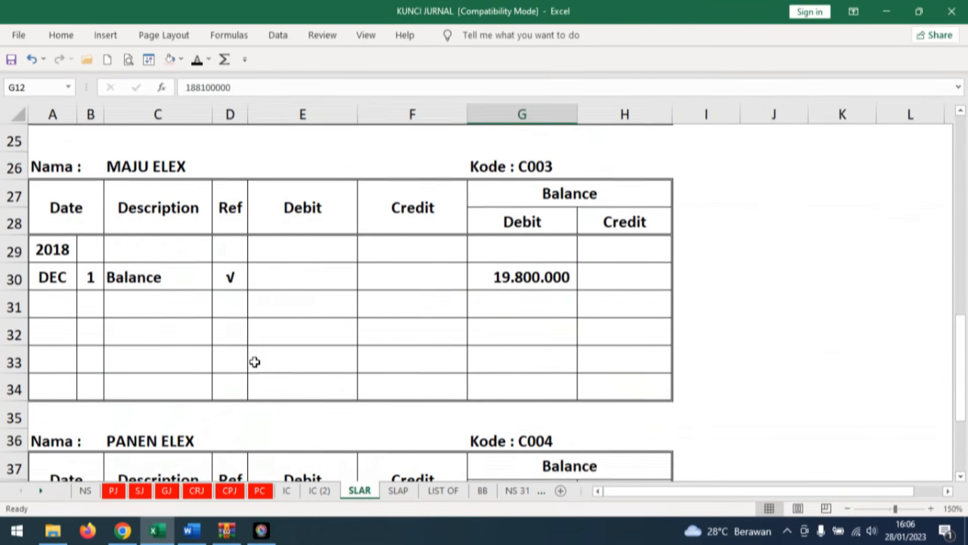
left_click(91, 301)
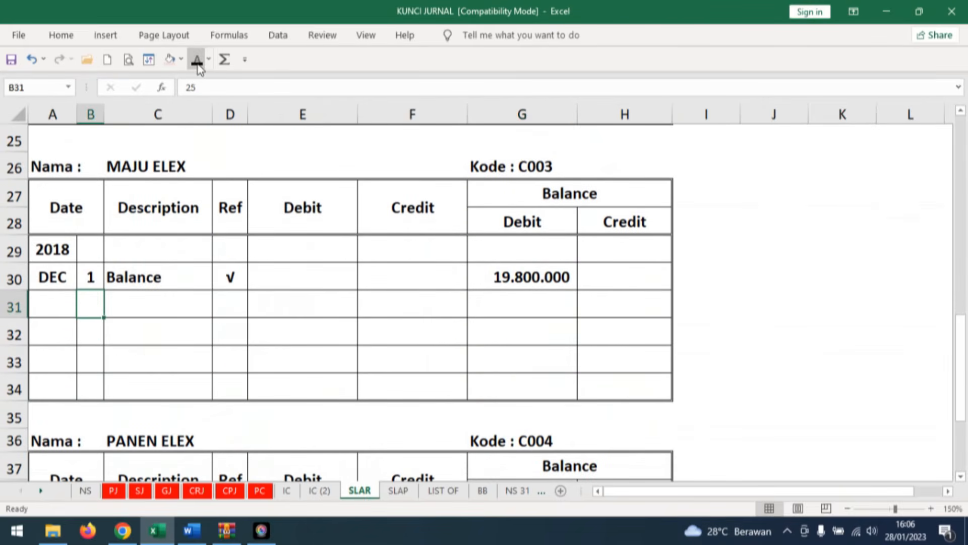
left_click(157, 304)
left_click(196, 60)
left_click(227, 304)
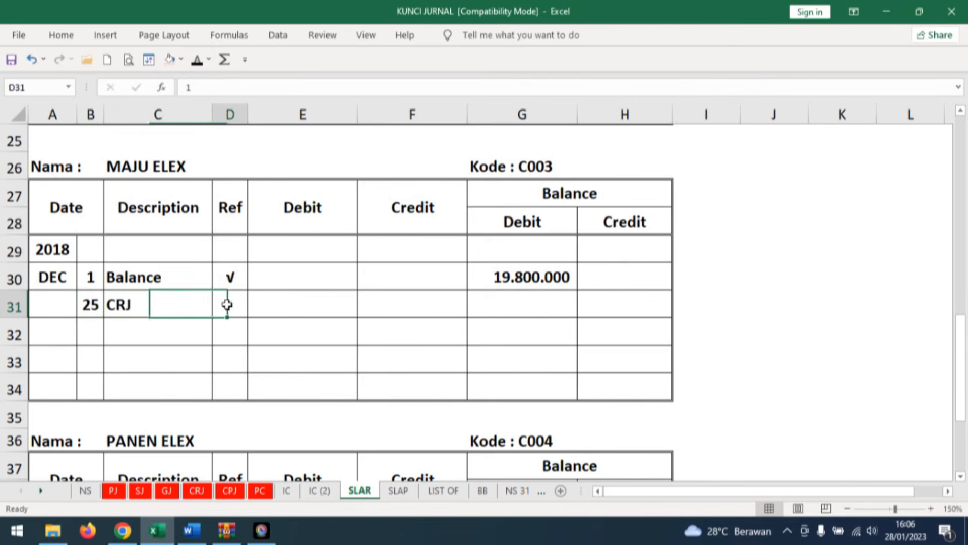
left_click(197, 59)
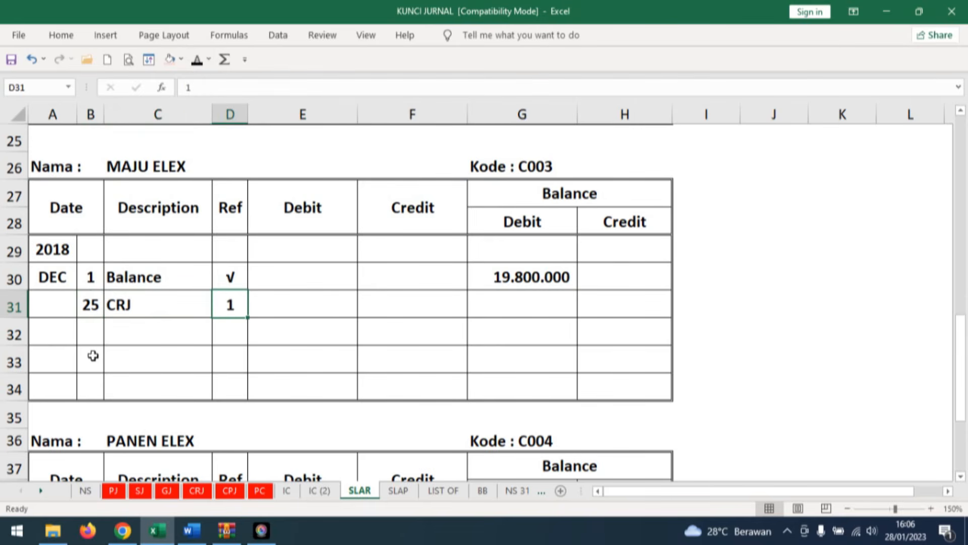
Reveal the credit of 19.800.000 and the zero debit balance in row 31 of MAJU ELEX's card.
left_click(412, 298)
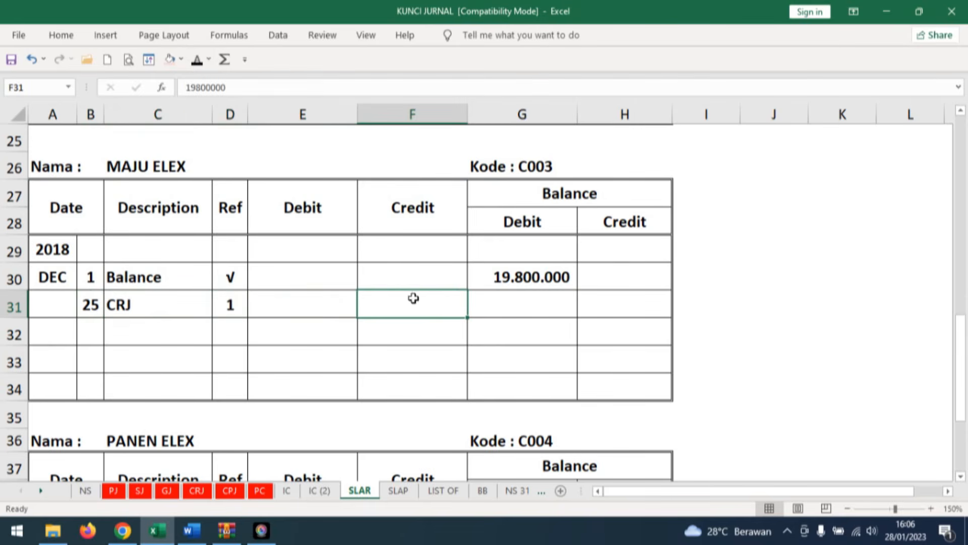
left_click(197, 60)
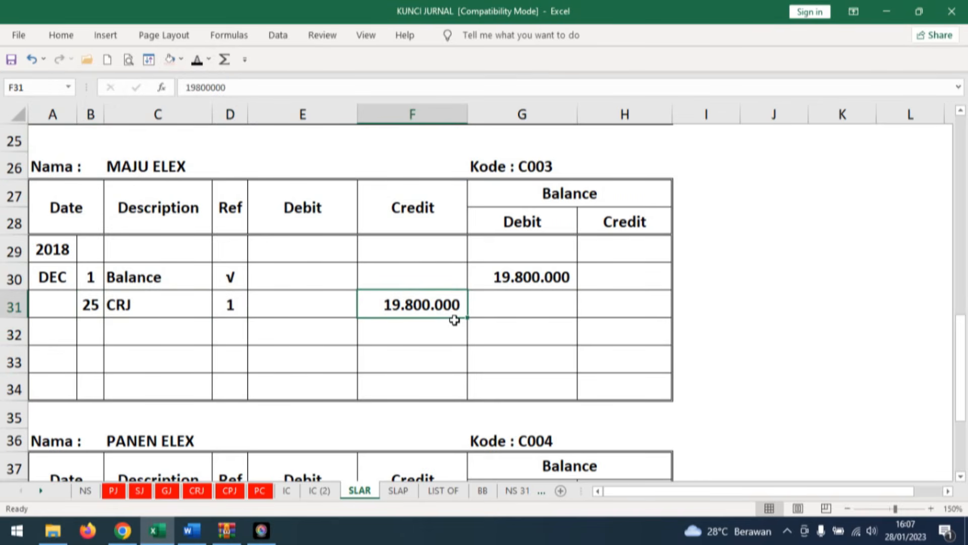
left_click(509, 307)
left_click(194, 64)
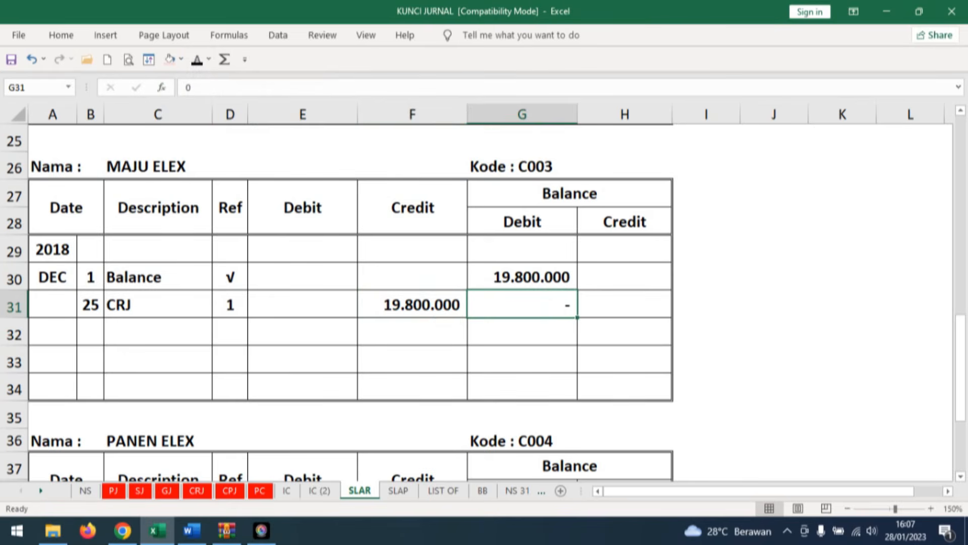
Read transaction document No. 22 in Word and reveal its date 26 and evidence number V12-4 in row 11 of Excel's petty cash journal.
left_click(192, 530)
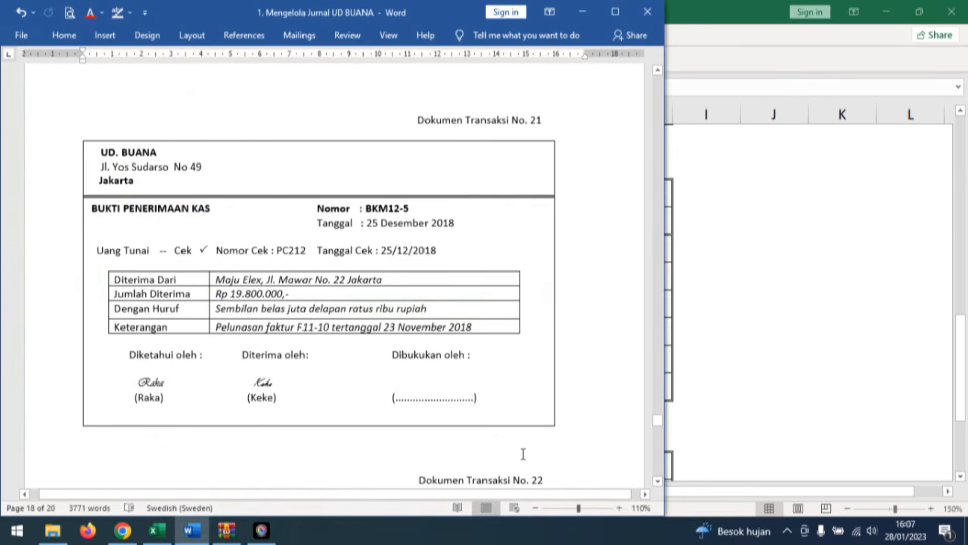
scroll(590, 391, "down", 4)
scroll(596, 387, "down", 3)
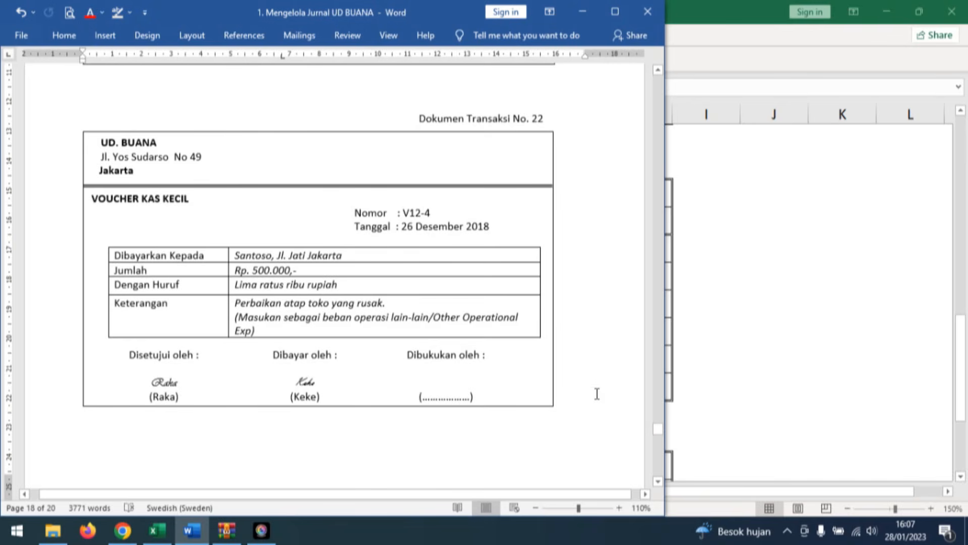
left_click(158, 532)
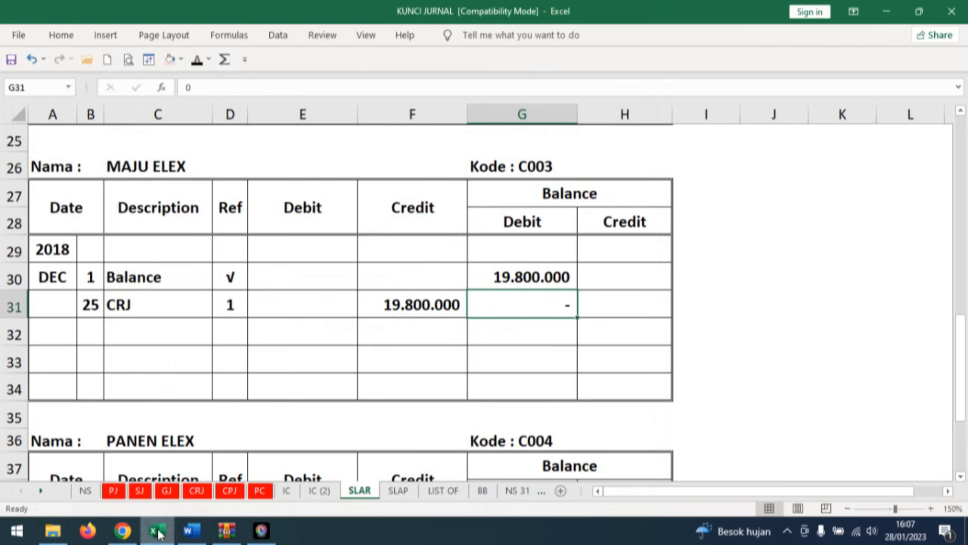
left_click(260, 493)
scroll(655, 442, "down", 2)
left_click(71, 328)
type("26")
key("ctrl+Return")
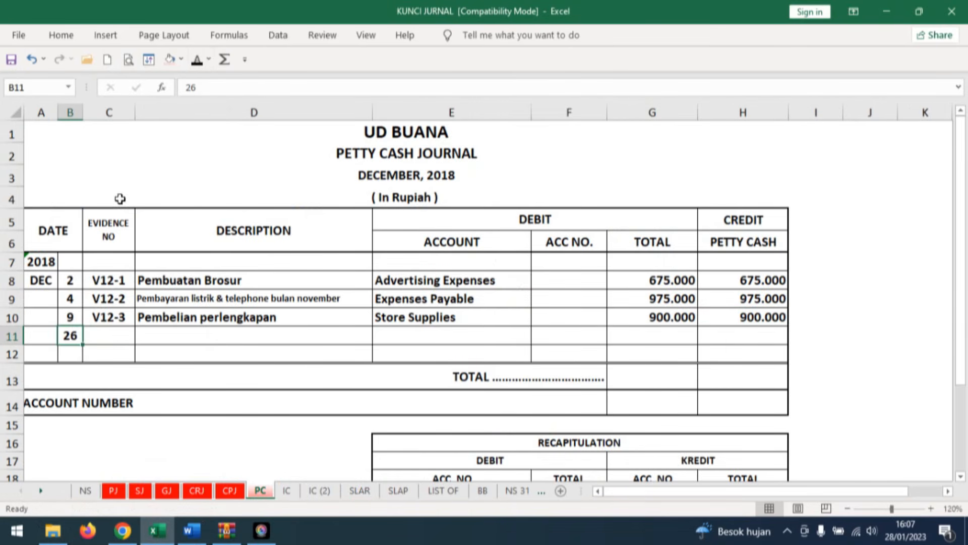
left_click(109, 335)
left_click(32, 60)
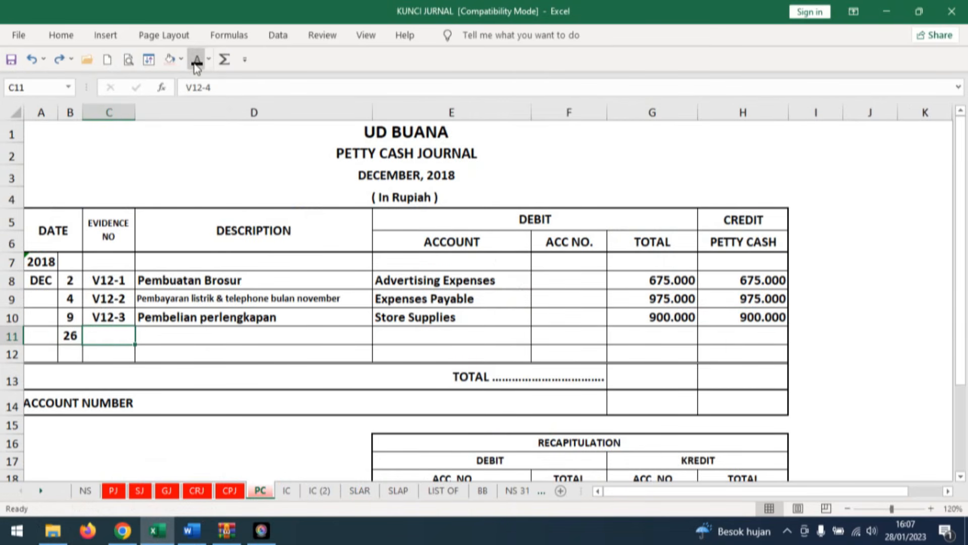
key("ctrl+y")
Reveal the description Perbaikan toko and the debit account Other Operating Expenses in row 11 of the petty cash journal.
left_click(167, 337)
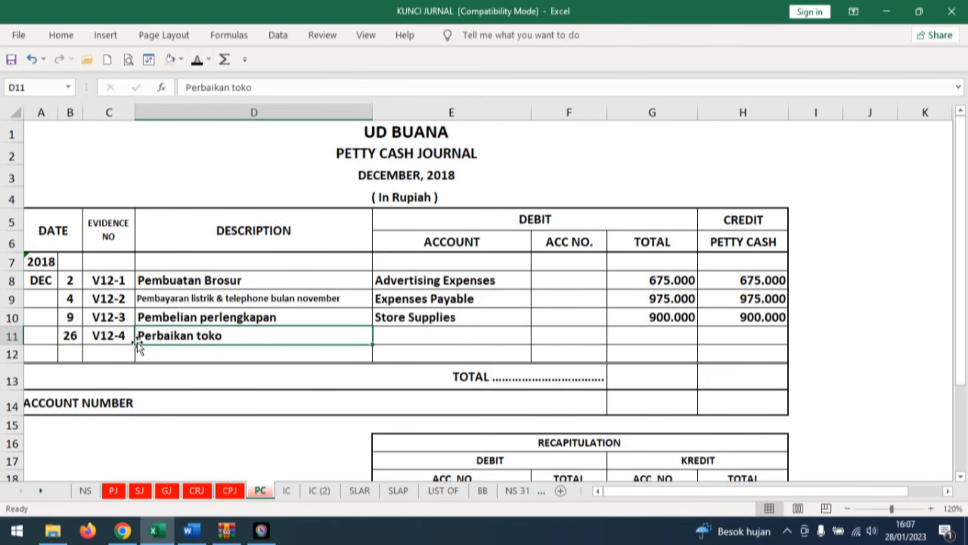
left_click(476, 336)
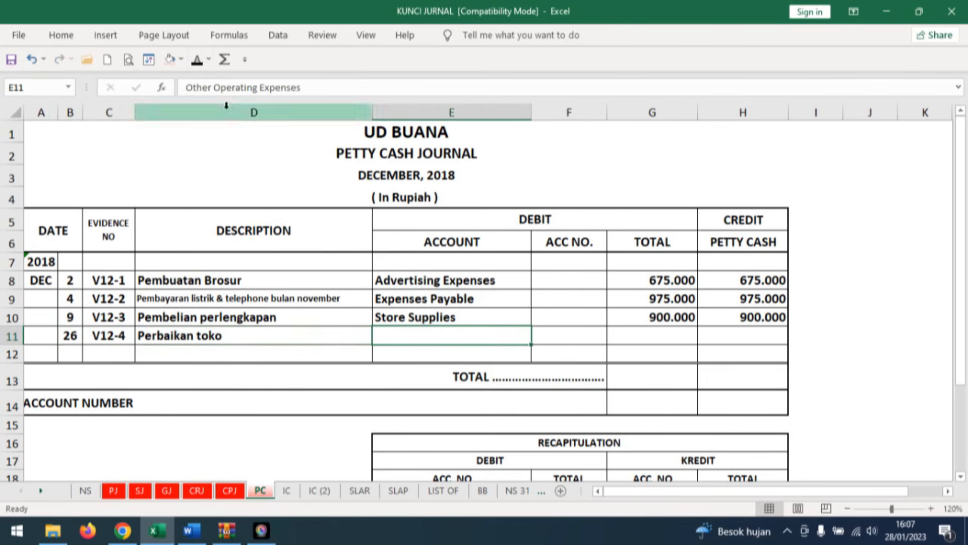
left_click(199, 60)
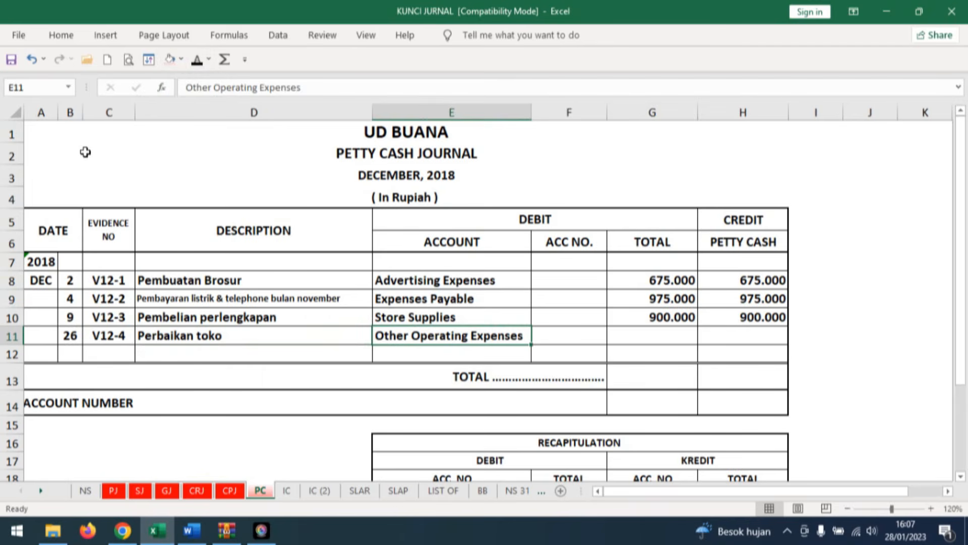
Reveal the debit total and the petty cash credit of 500.000 in row 11 of the petty cash journal.
left_click(646, 335)
left_click(197, 60)
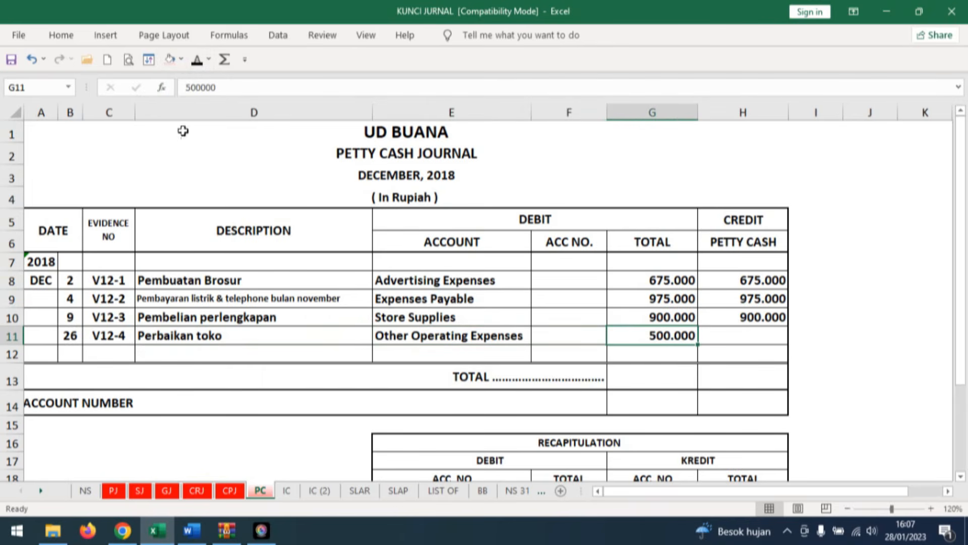
left_click(758, 338)
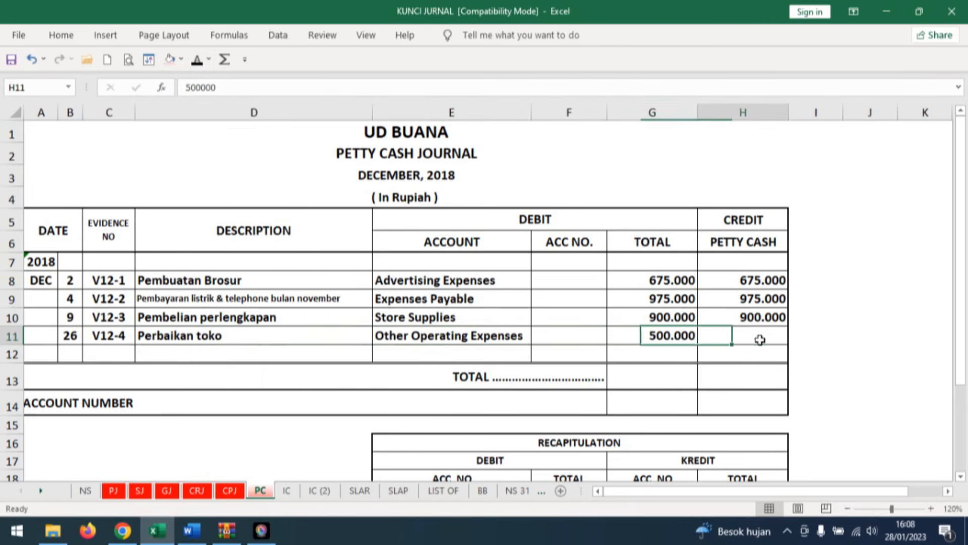
left_click(198, 61)
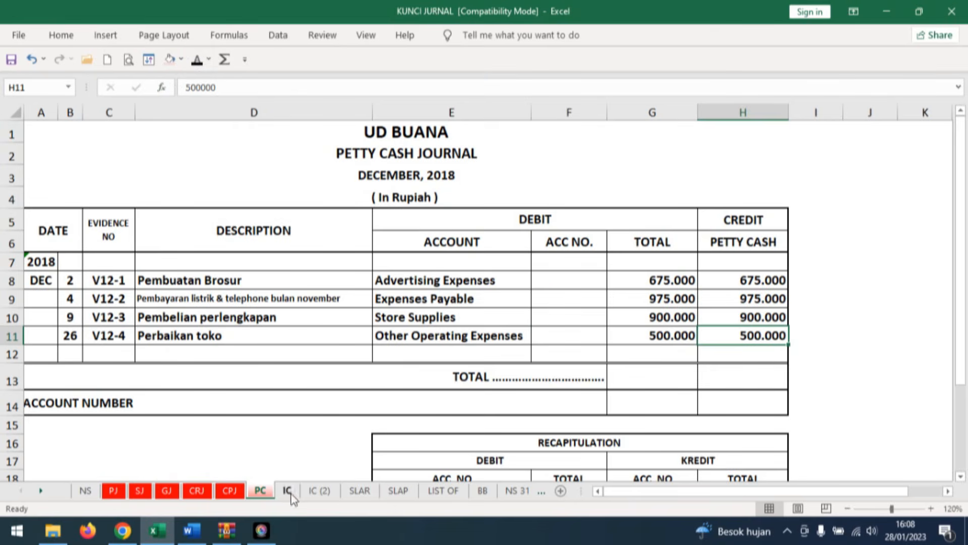
Read transaction document No. 23 in Word and reveal its date 27 in row 11 of Excel's sales journal.
left_click(201, 528)
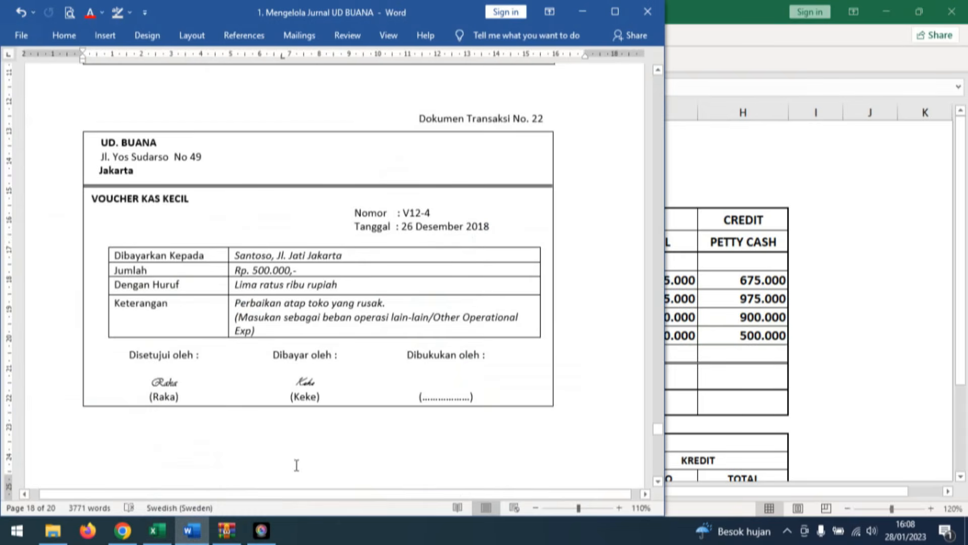
scroll(454, 406, "down", 3)
scroll(467, 396, "down", 6)
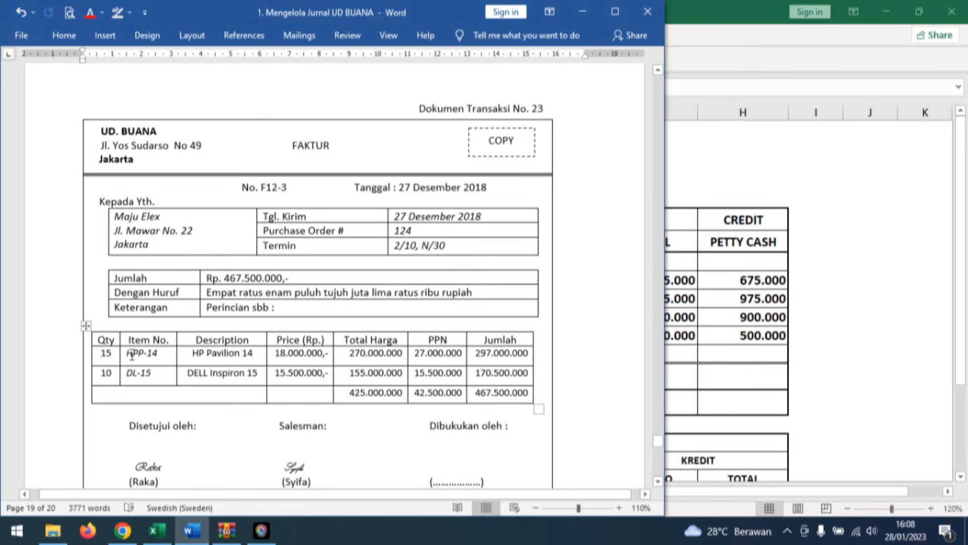
left_click(102, 355)
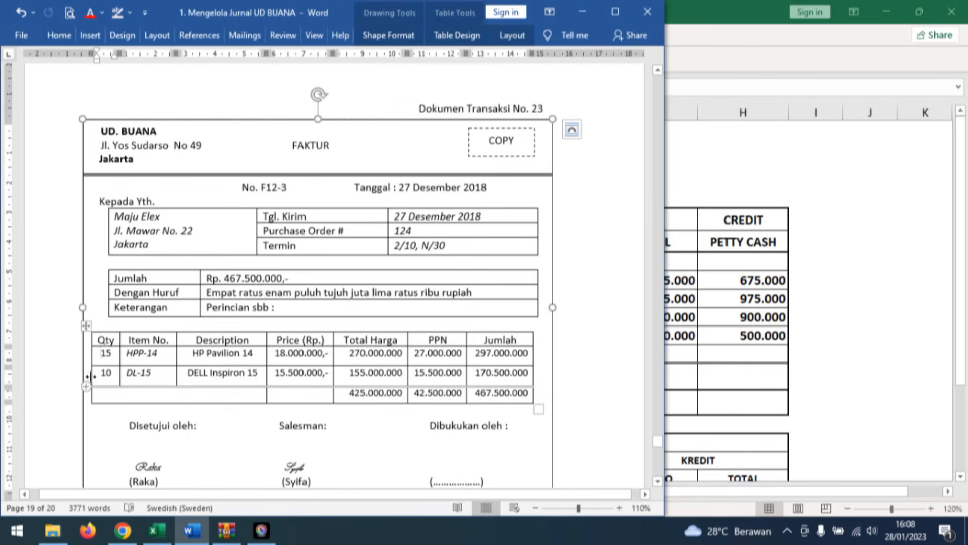
left_click(254, 353)
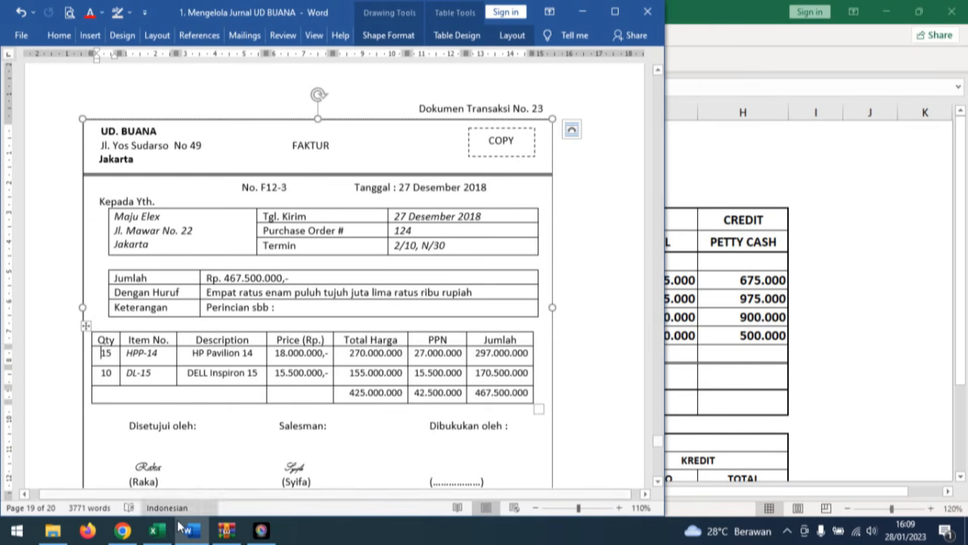
mouse_move(156, 529)
left_click(146, 509)
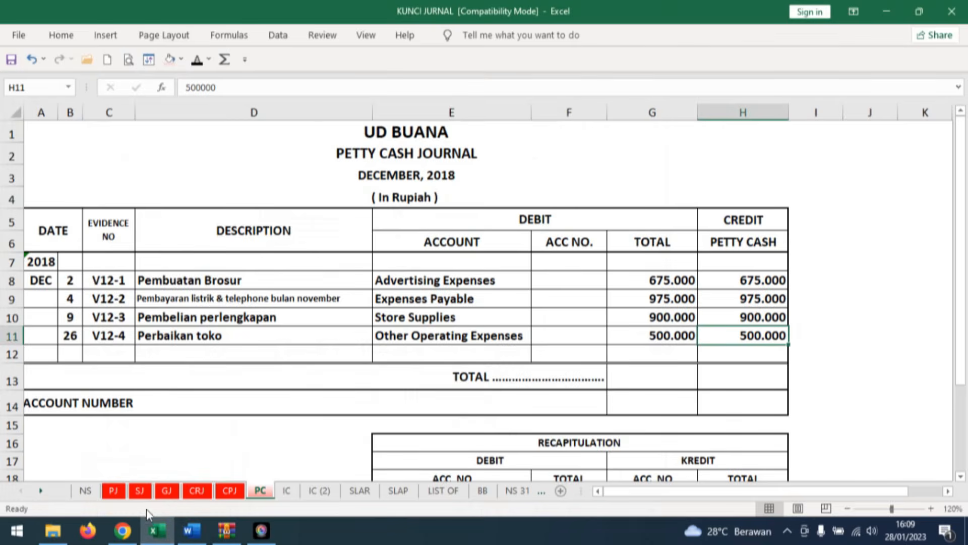
left_click(140, 490)
left_click(407, 352)
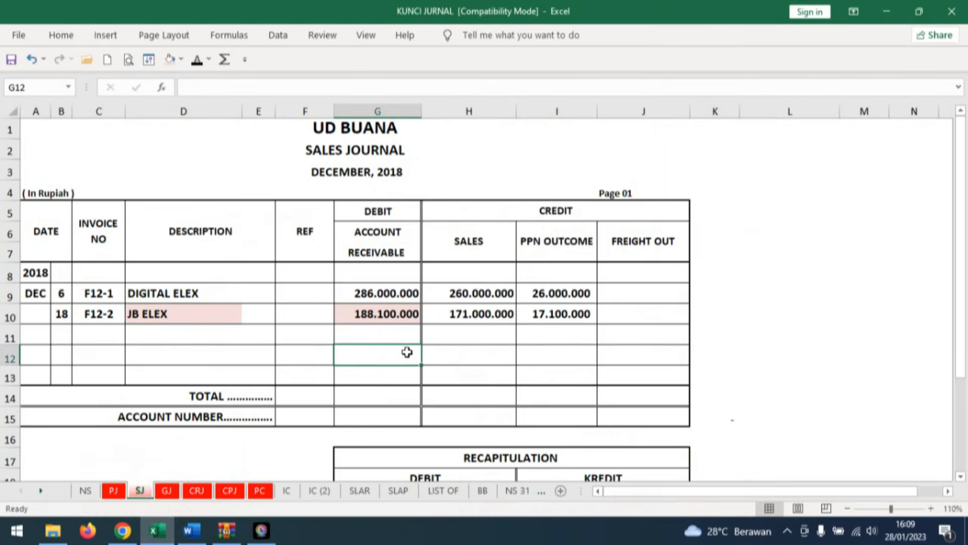
left_click(63, 332)
left_click(196, 59)
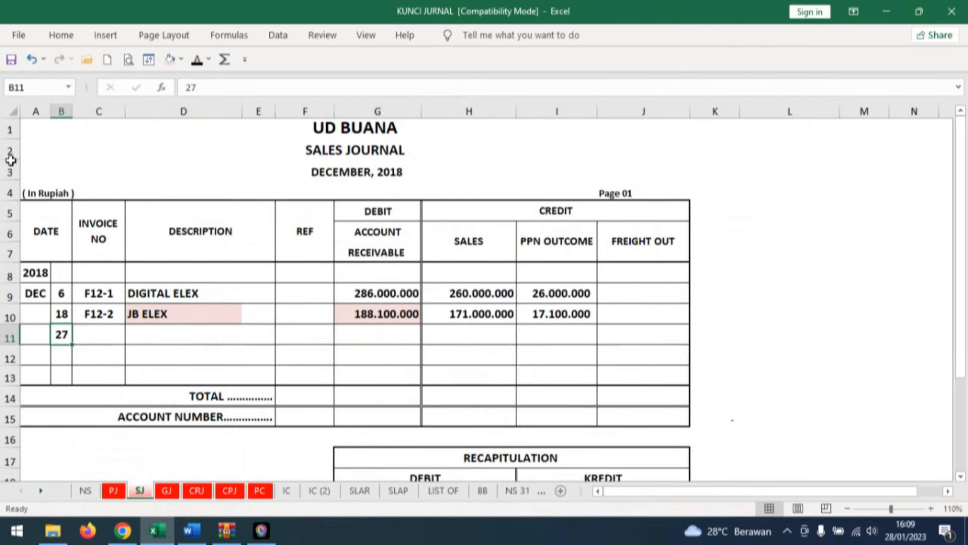
Reveal the invoice number F12-3 and the description MAJU ELEX in row 11 of the sales journal.
left_click(98, 330)
left_click(196, 61)
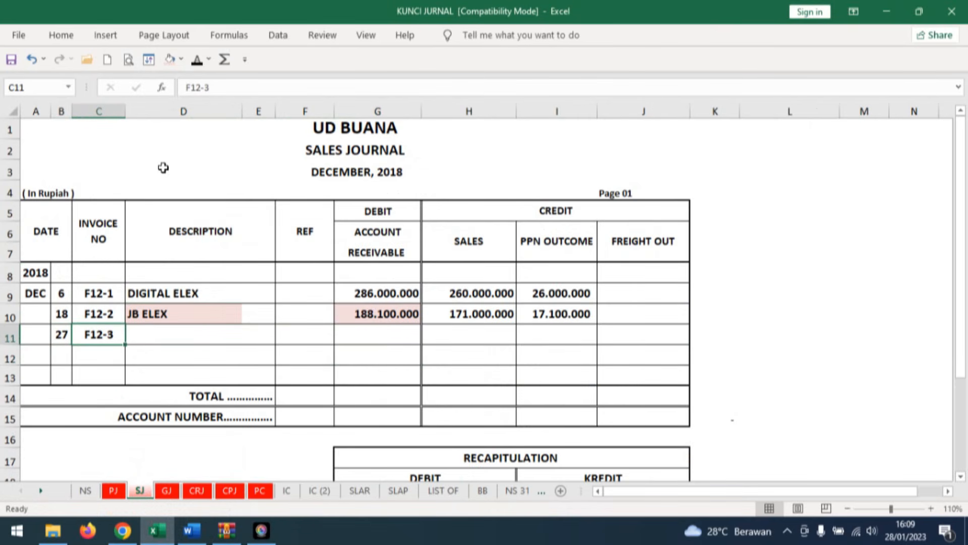
left_click(176, 334)
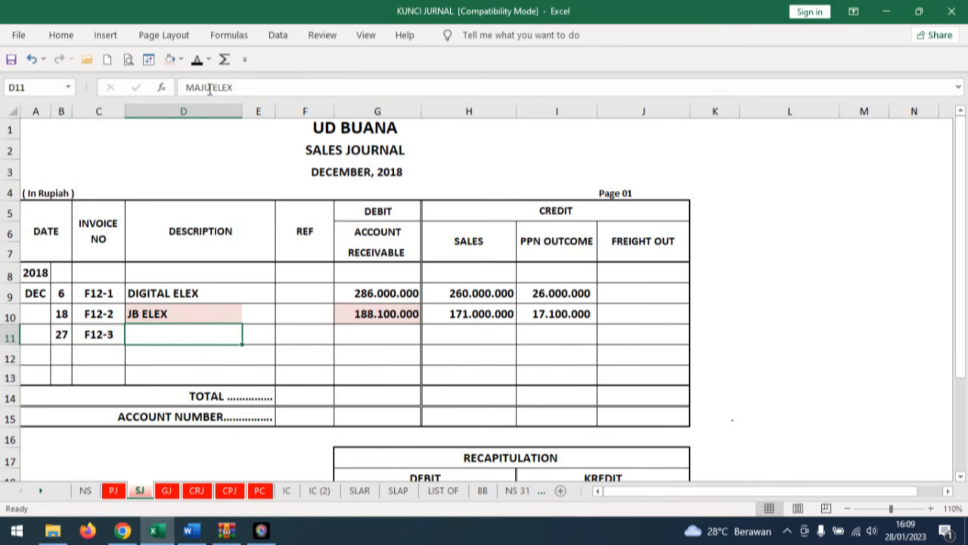
left_click(197, 59)
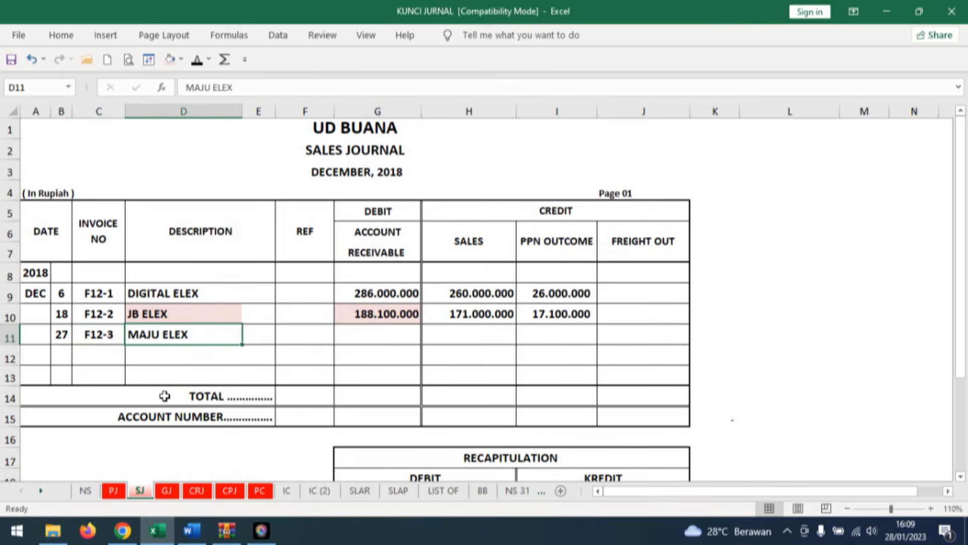
Colour the Jumlah amount Rp. 467.500.000 and the invoice table's grand total of 467.500.000 red in Word's transaction document No. 23.
left_click(392, 333)
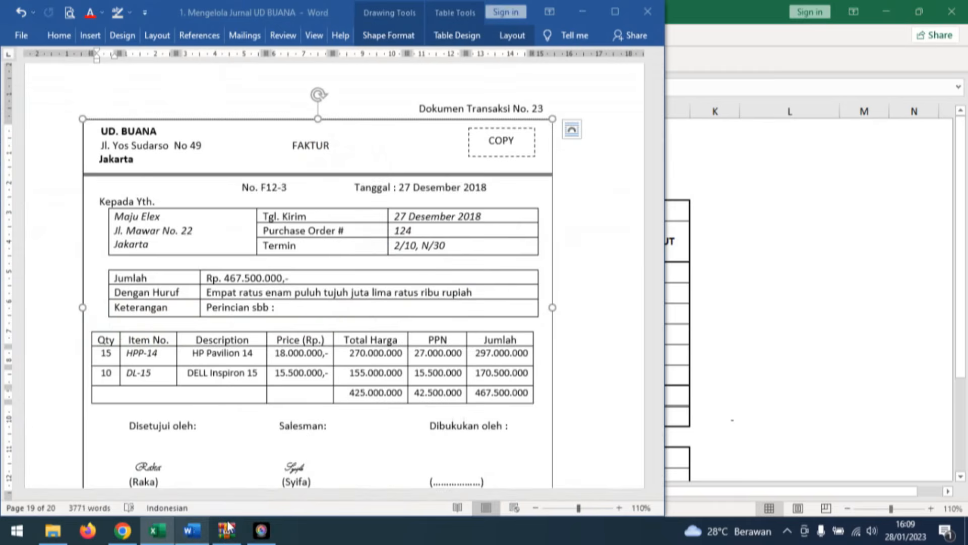
left_click(191, 530)
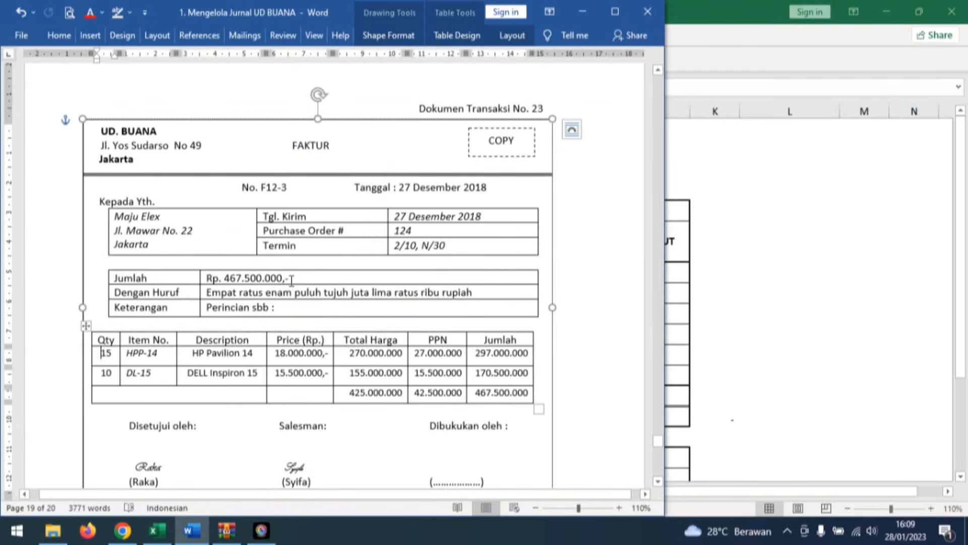
left_click_drag(292, 280, 205, 279)
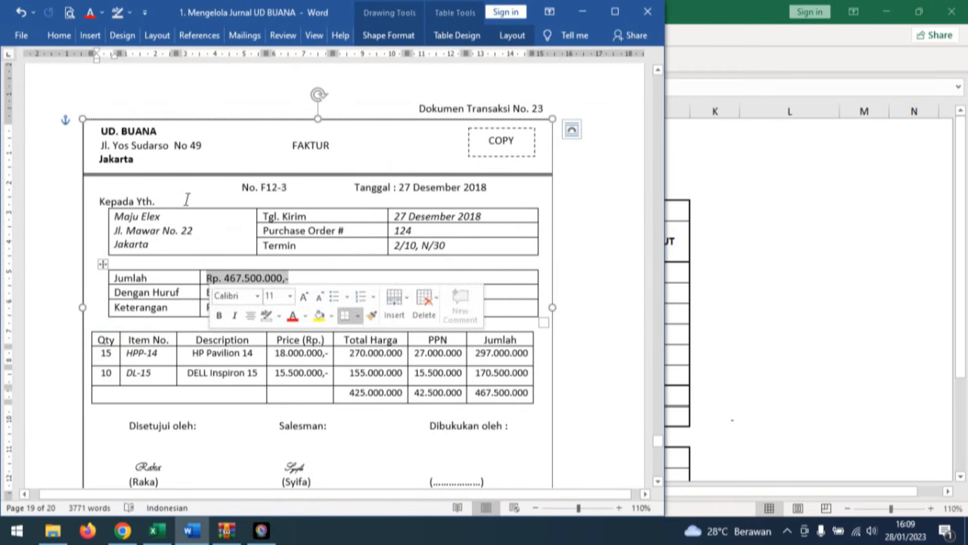
left_click(84, 18)
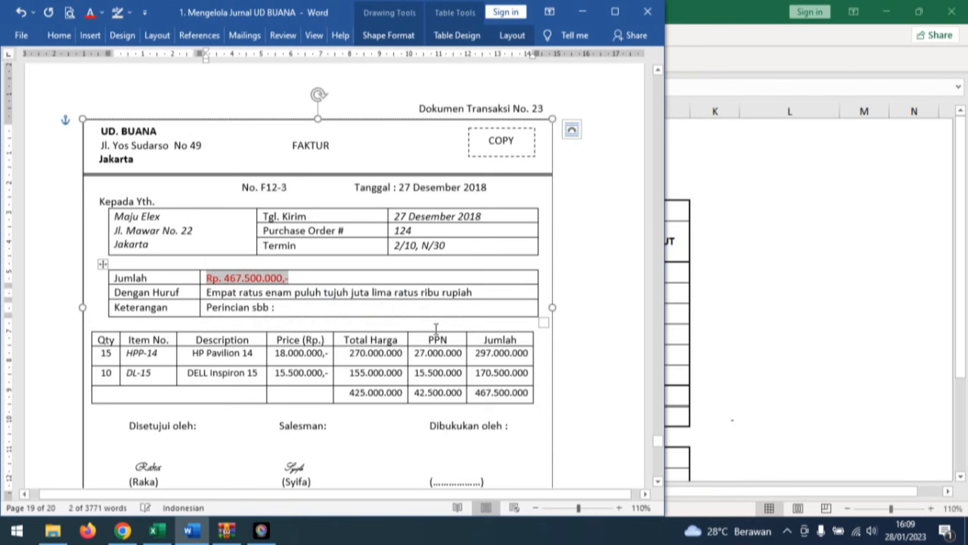
left_click(470, 398)
left_click(92, 15)
Reveal the account receivable 467.500.000, sales 425.000.000 and PPN outcome 42.500.000 in row 11 of Excel's sales journal, checking them against Word's document No. 23.
left_click(157, 530)
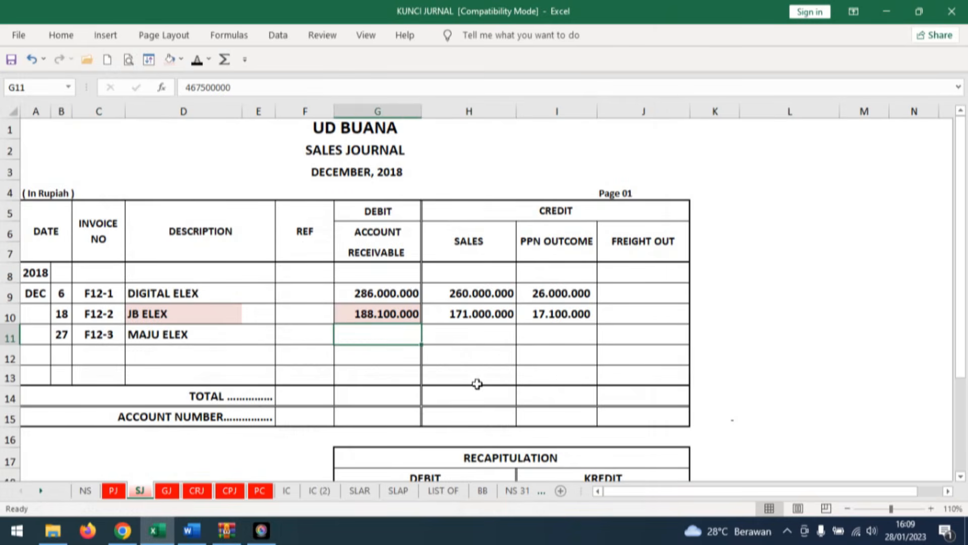
left_click(486, 339)
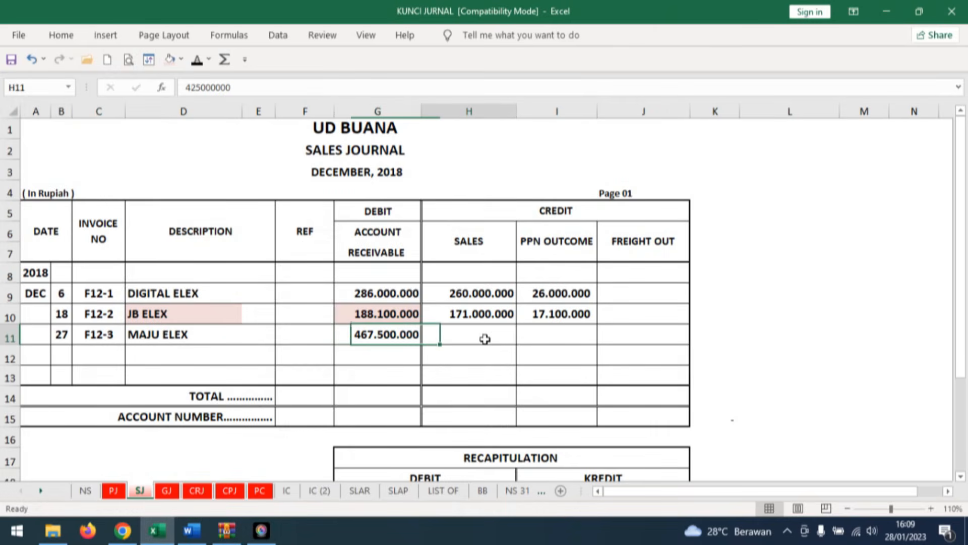
left_click(188, 536)
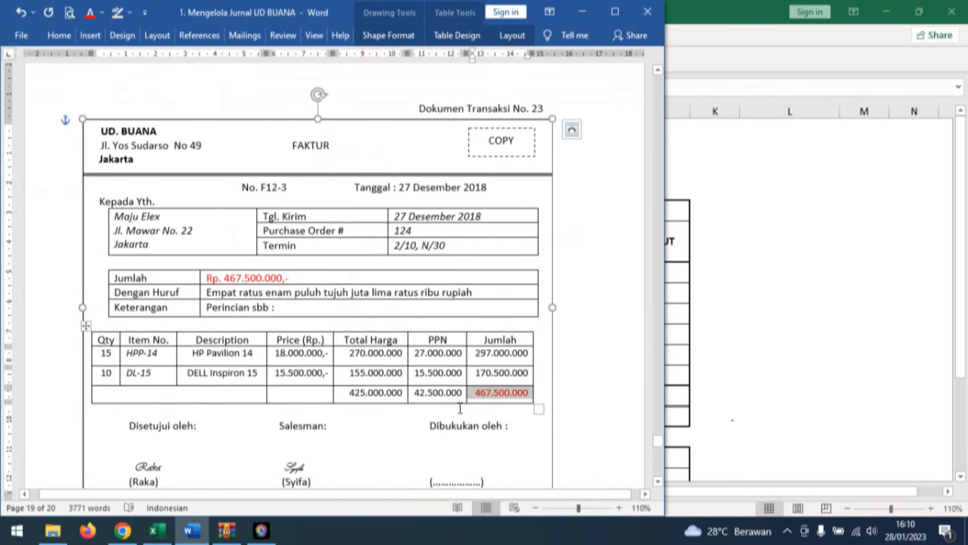
left_click(165, 534)
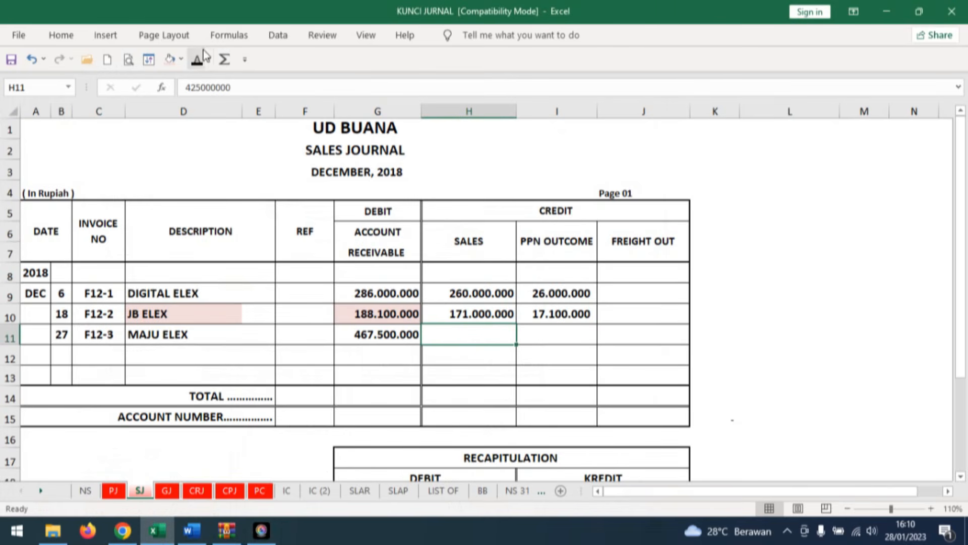
left_click(583, 330)
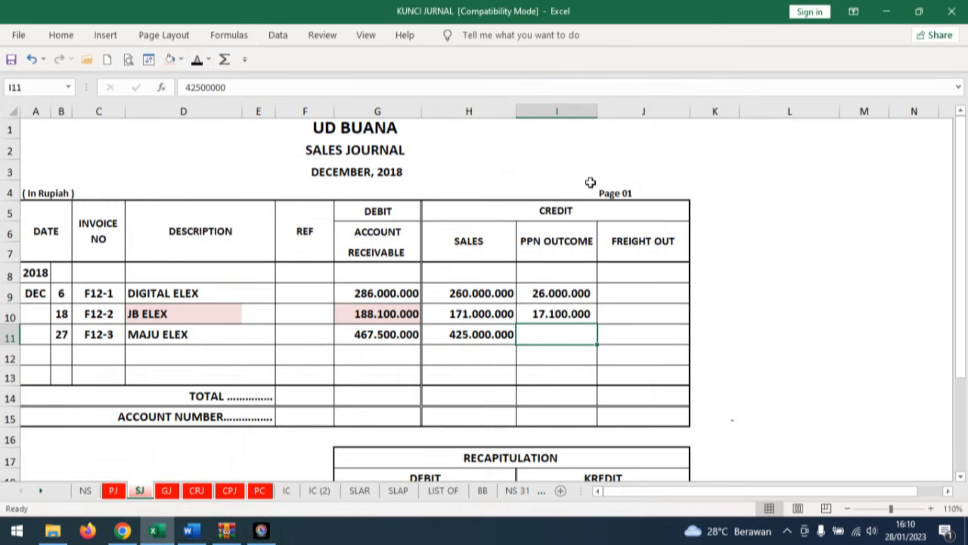
left_click(197, 61)
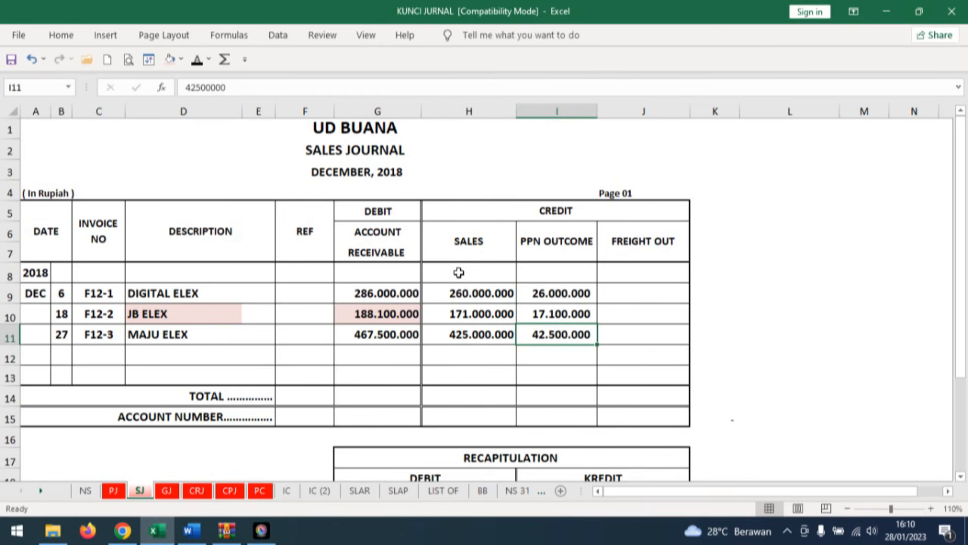
Fill the account receivable amount and the description MAJU ELEX in row 11 of the sales journal with light pink.
left_click(406, 335)
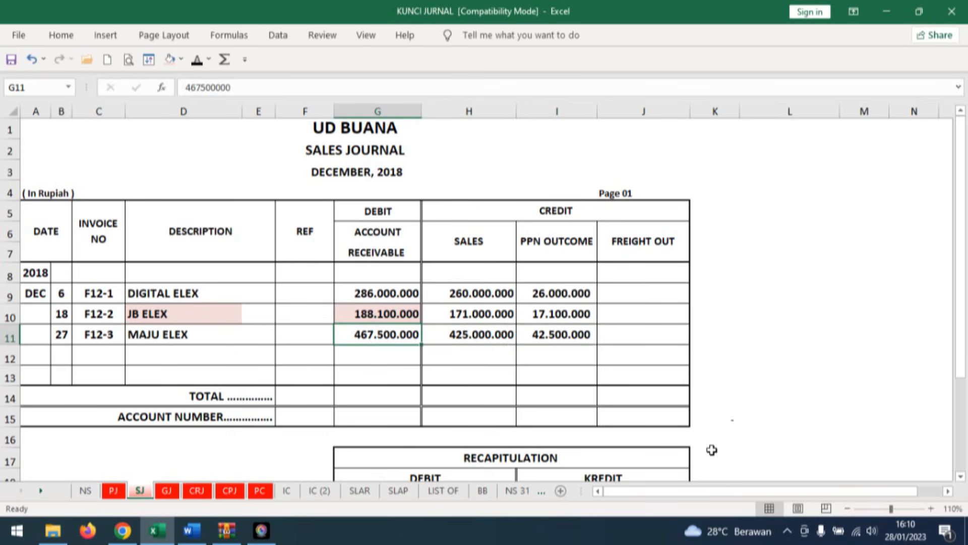
left_click(170, 59)
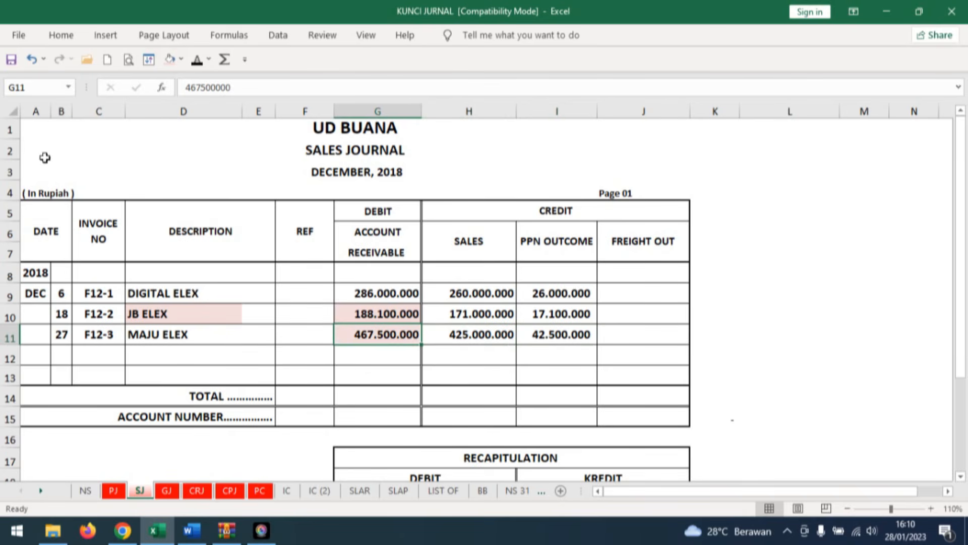
key("Left")
key("Left")
key("Left")
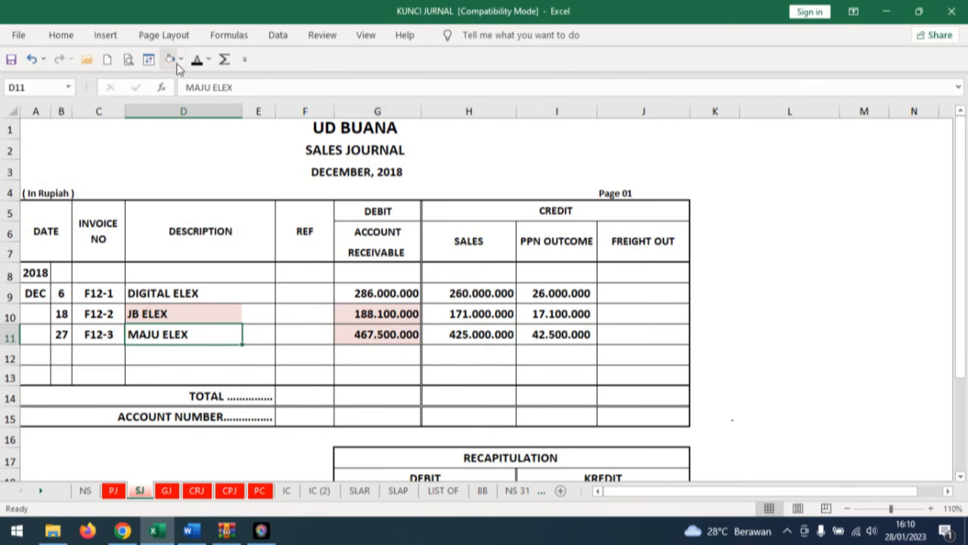
left_click(170, 59)
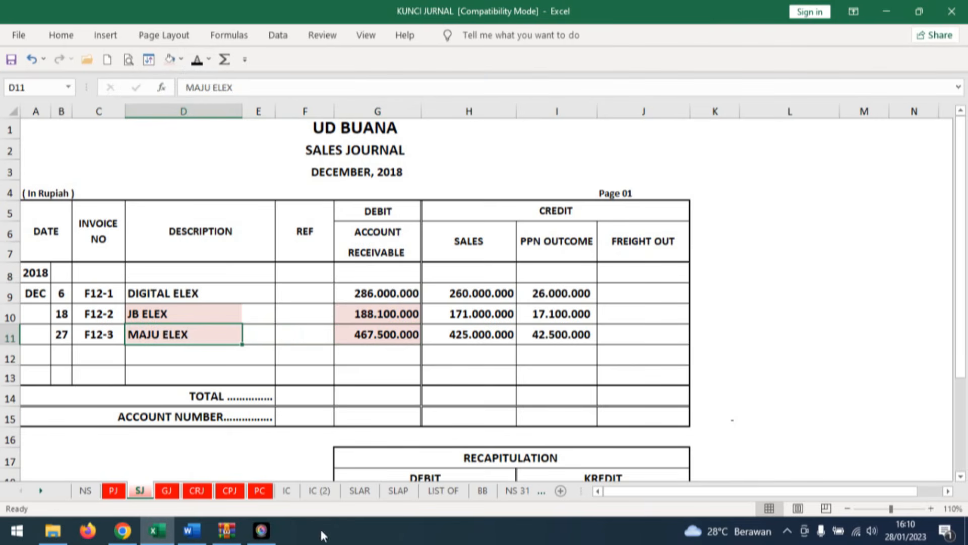
Reveal the date 27, description SJ and reference 1 in row 32 of MAJU ELEX's receivable ledger card.
left_click(359, 490)
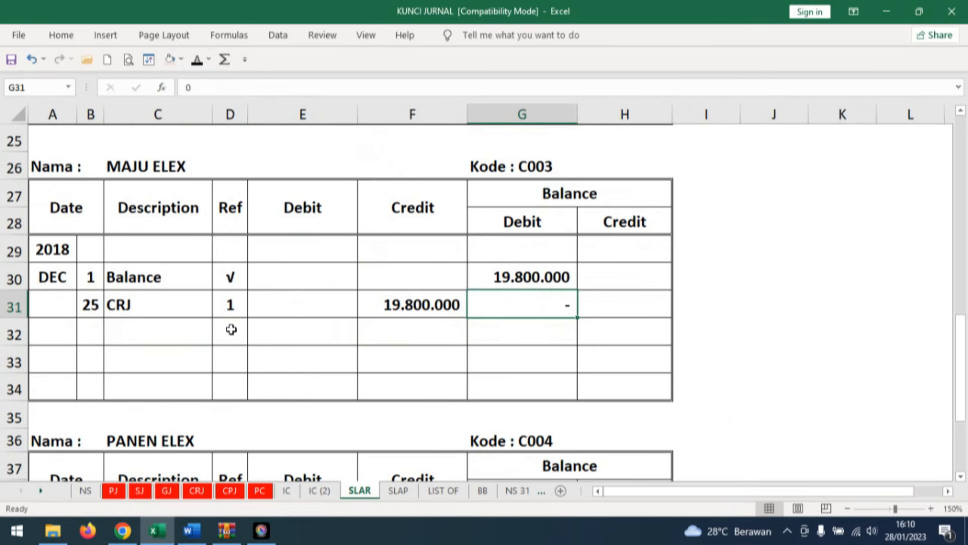
left_click(94, 330)
left_click(197, 60)
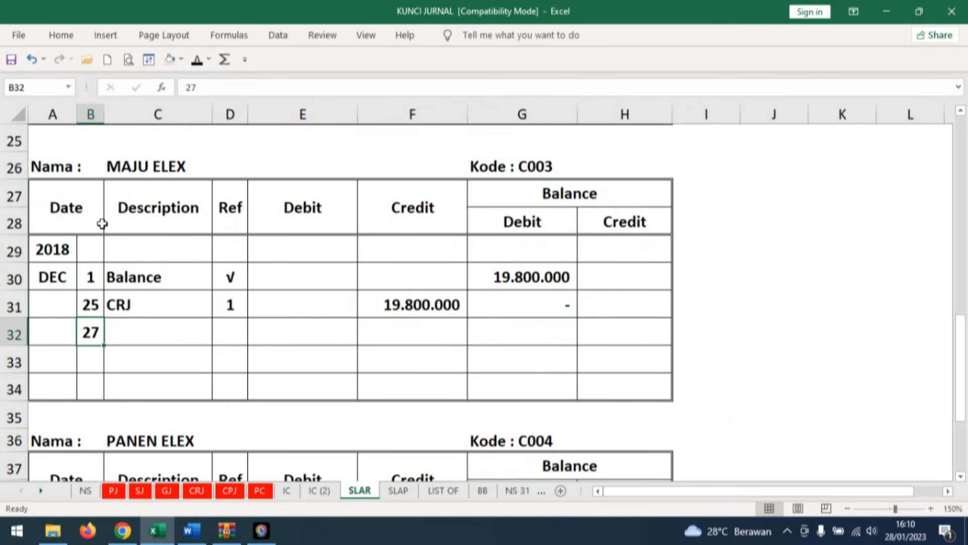
left_click(154, 330)
left_click(197, 59)
left_click(243, 325)
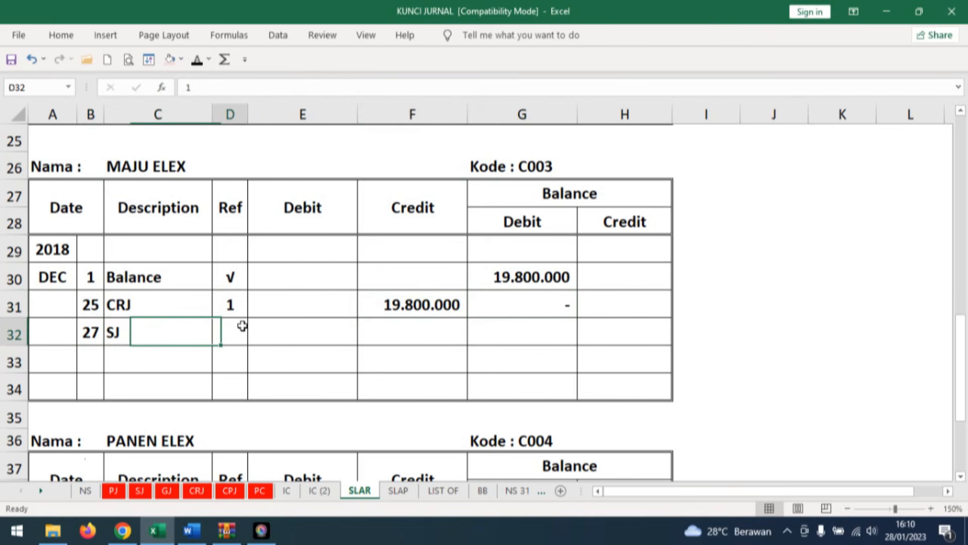
left_click(196, 59)
Reveal the debit and the debit balance of 467.500.000 in row 32 of MAJU ELEX's card.
key("Right")
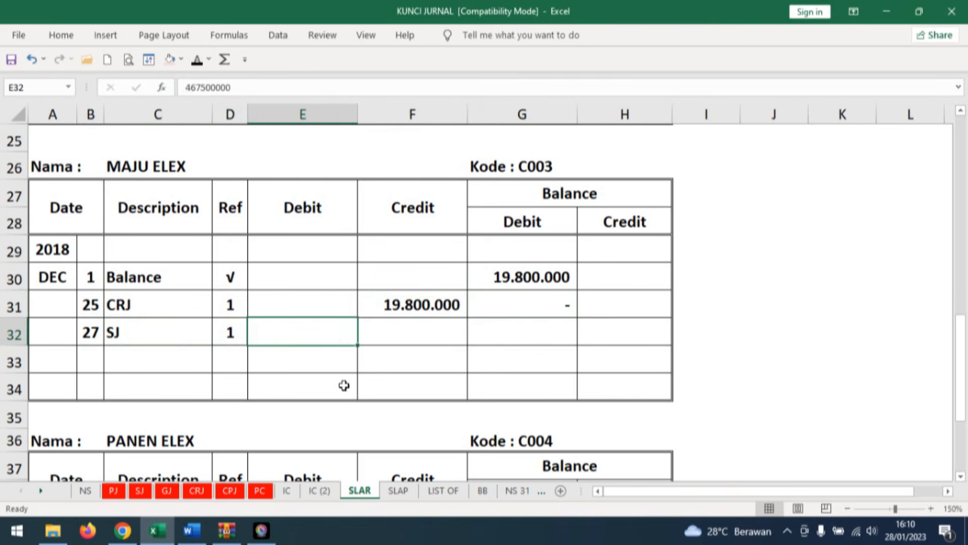
left_click(197, 61)
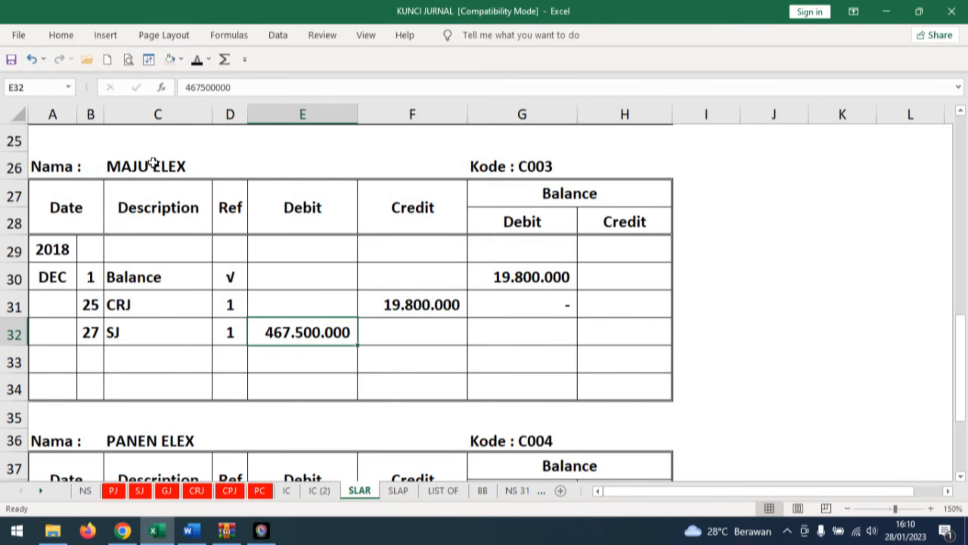
left_click(553, 332)
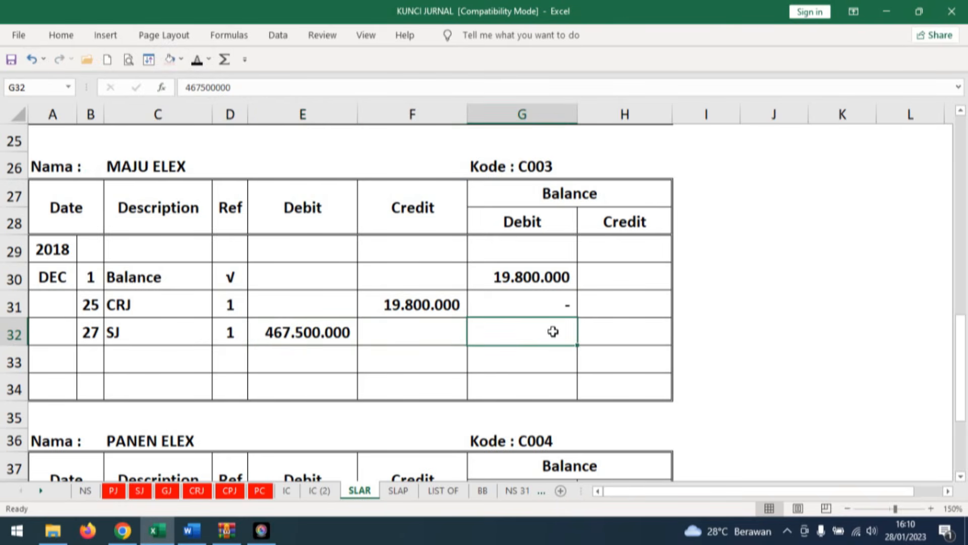
left_click(197, 61)
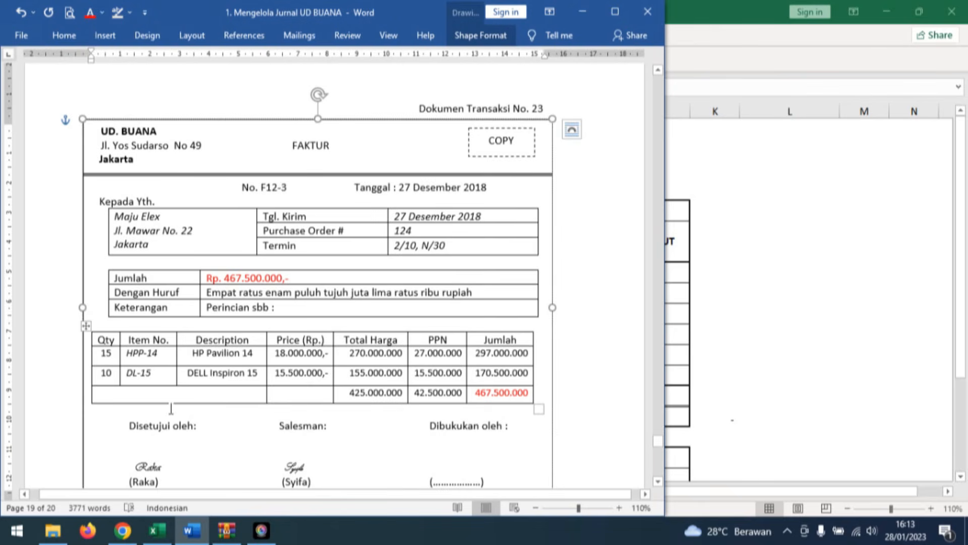
Reveal the date 27 and the invoice number F12-3 in row 27 of Excel's general journal.
left_click(157, 530)
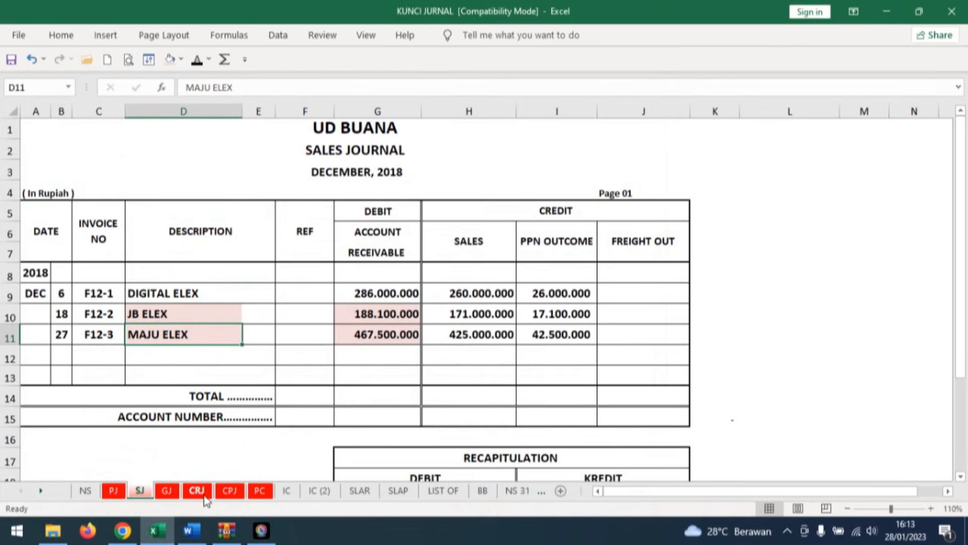
left_click(167, 492)
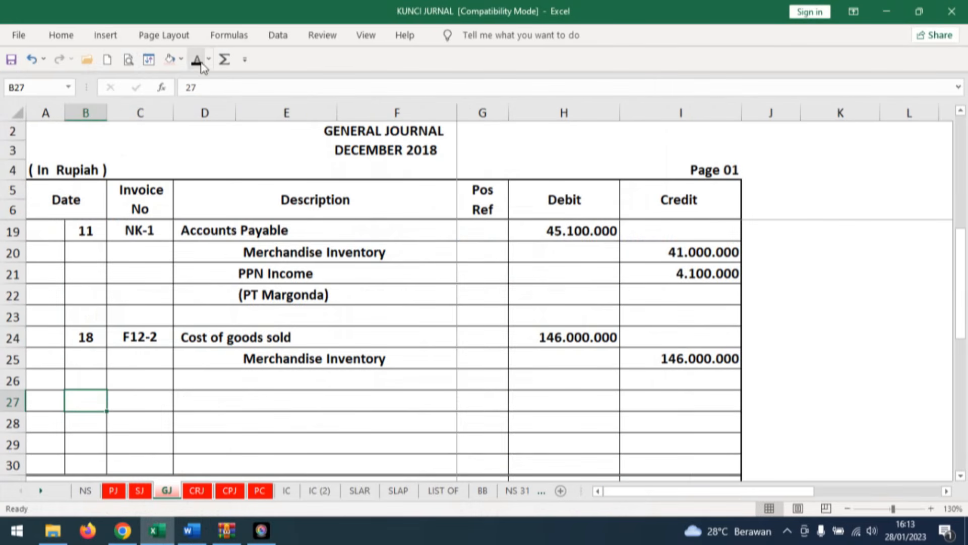
left_click(147, 391)
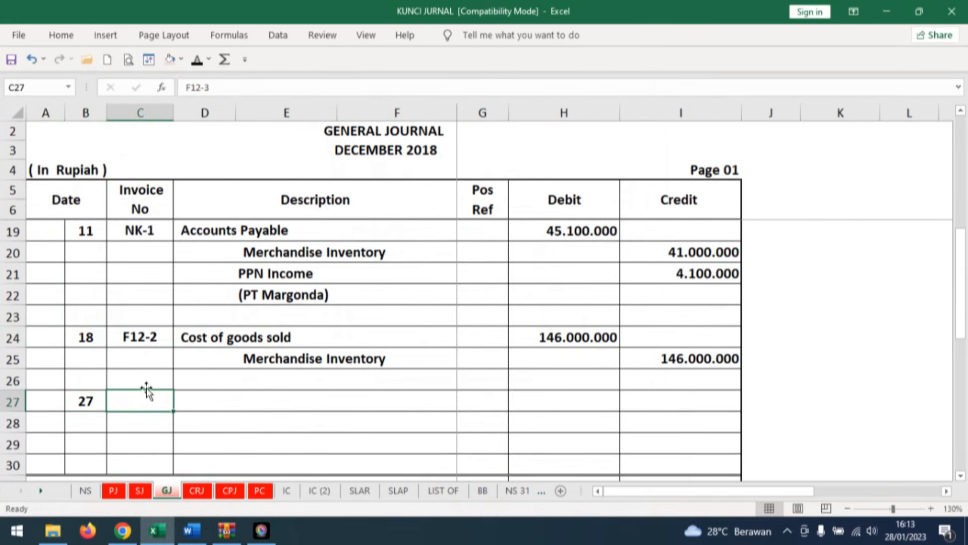
left_click(197, 60)
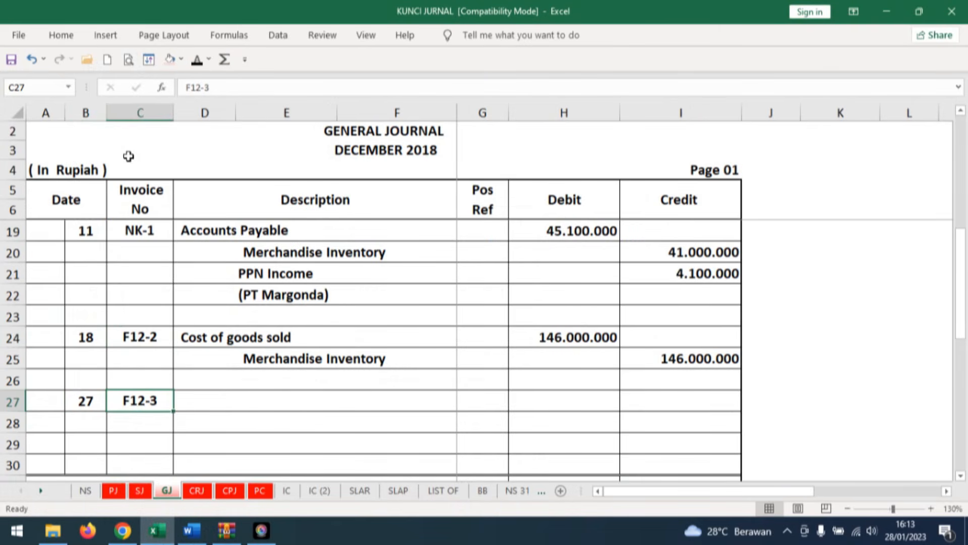
Reveal the accounts Cost of goods sold in row 27 and Merchandise Inventory in row 28 of the general journal.
left_click(194, 401)
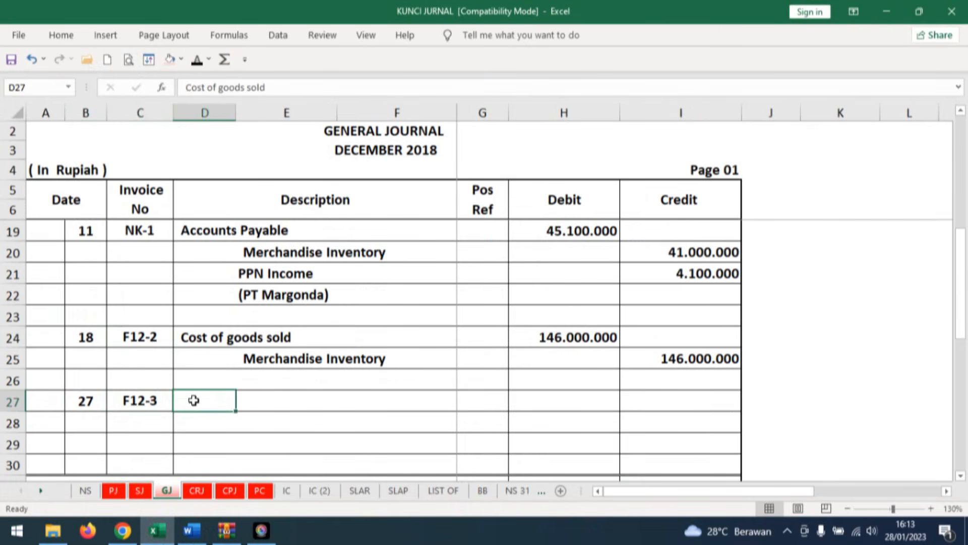
left_click(197, 60)
left_click(264, 425)
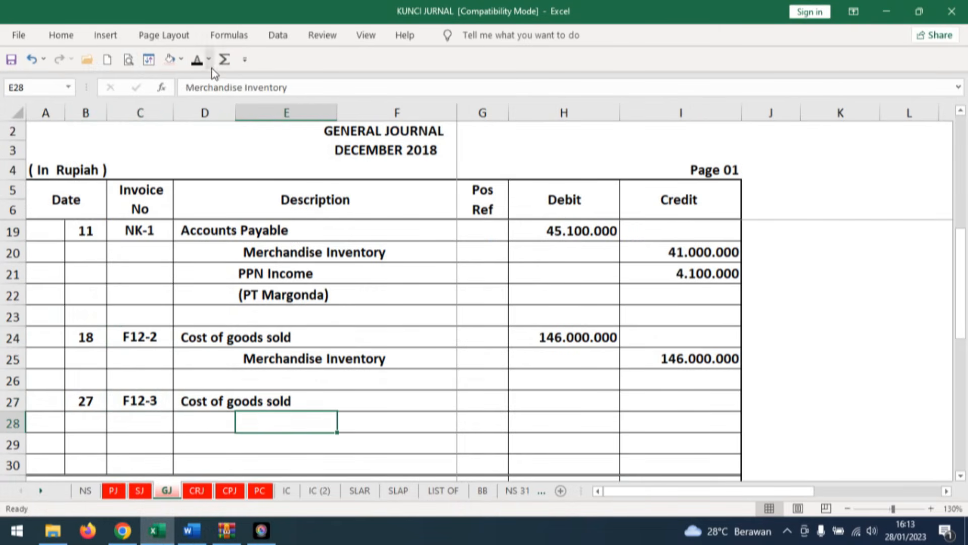
left_click(197, 60)
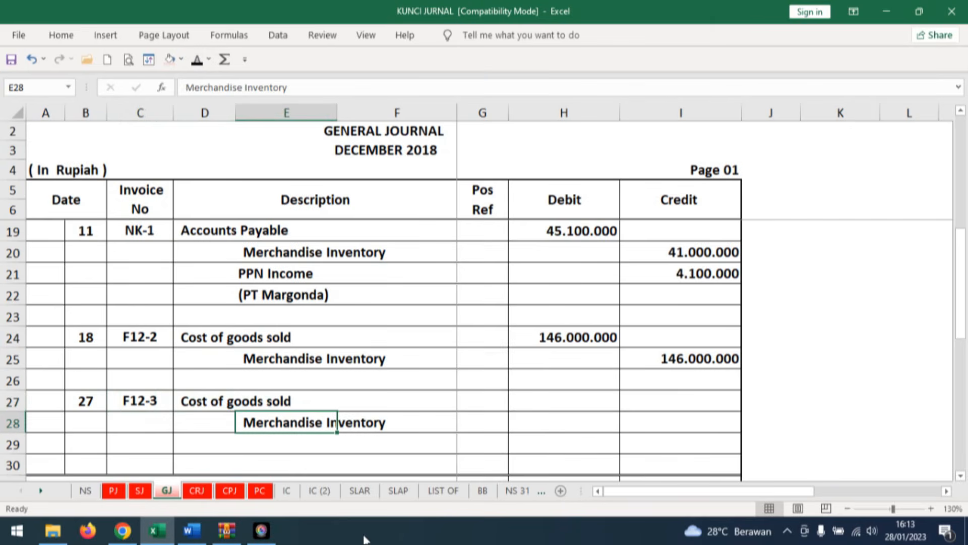
Consult document No. 23 in Word and reveal date 27, Penjualan and 15 units out in row 18 of Excel's HP Pavilion 14 inventory card.
left_click(287, 491)
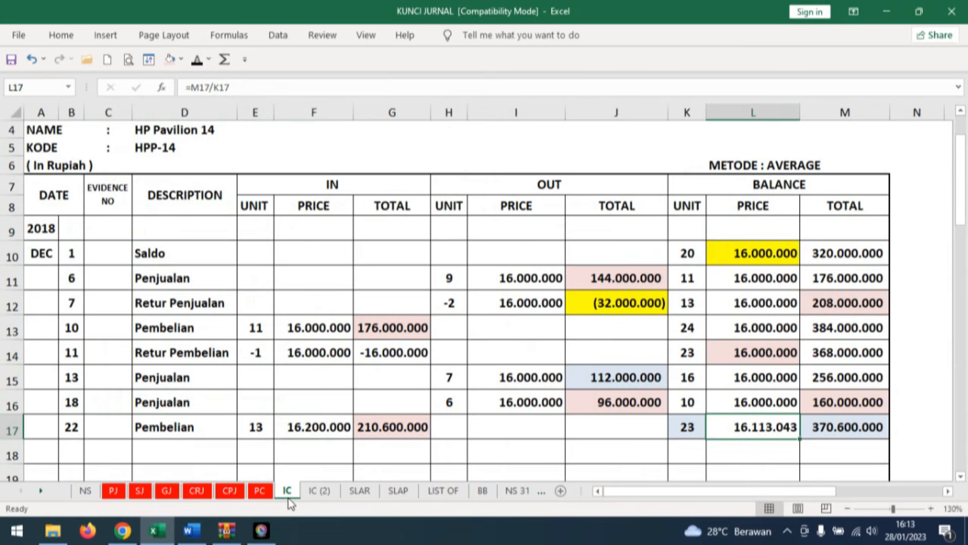
scroll(231, 435, "down", 2)
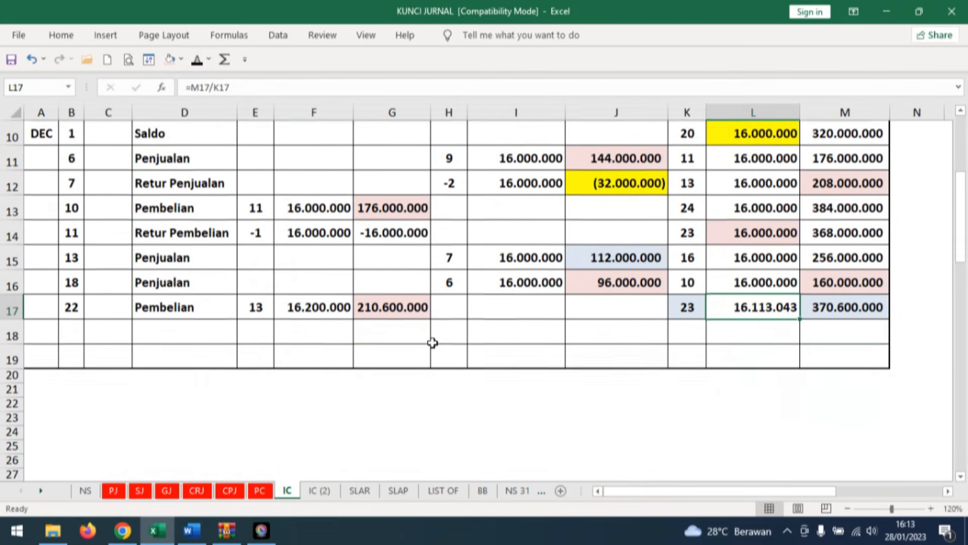
scroll(221, 377, "up", 2)
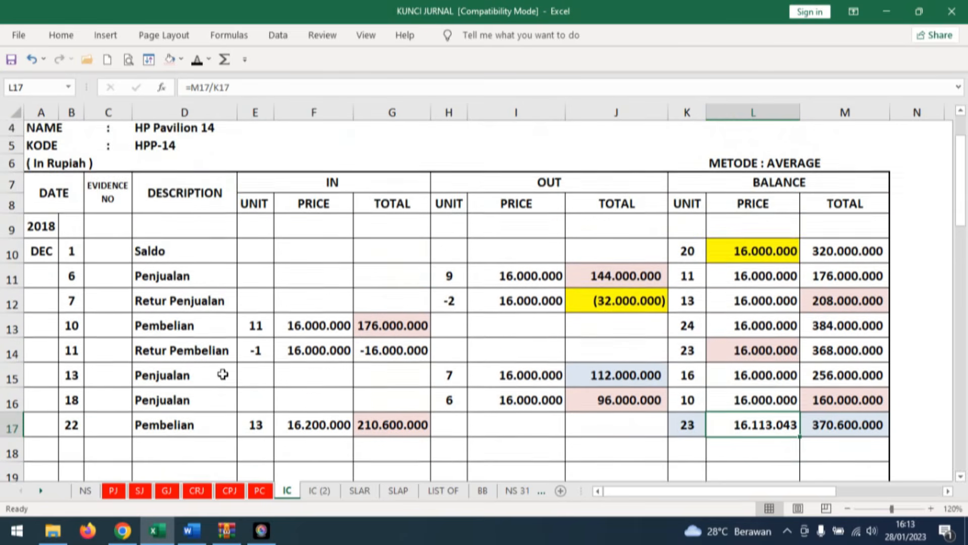
left_click(189, 532)
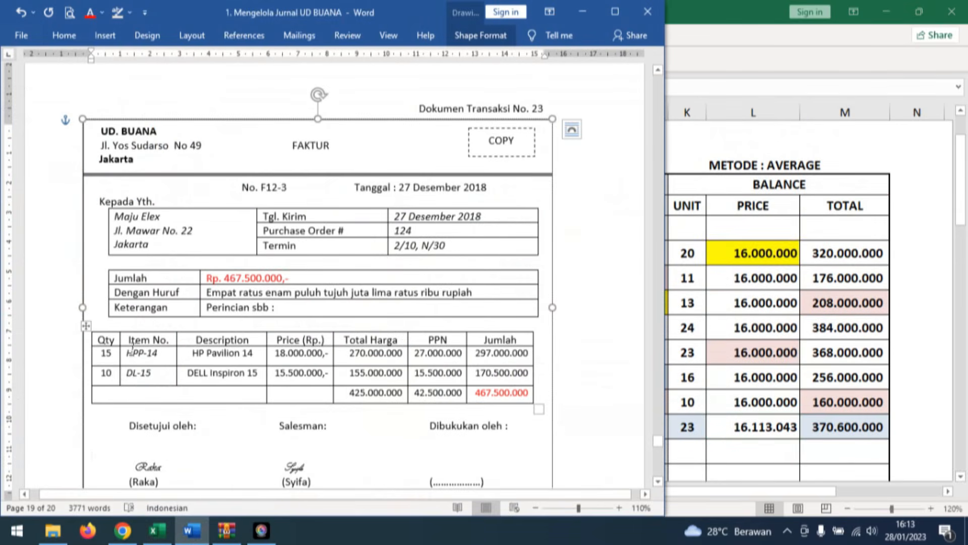
left_click(242, 470)
left_click(71, 450)
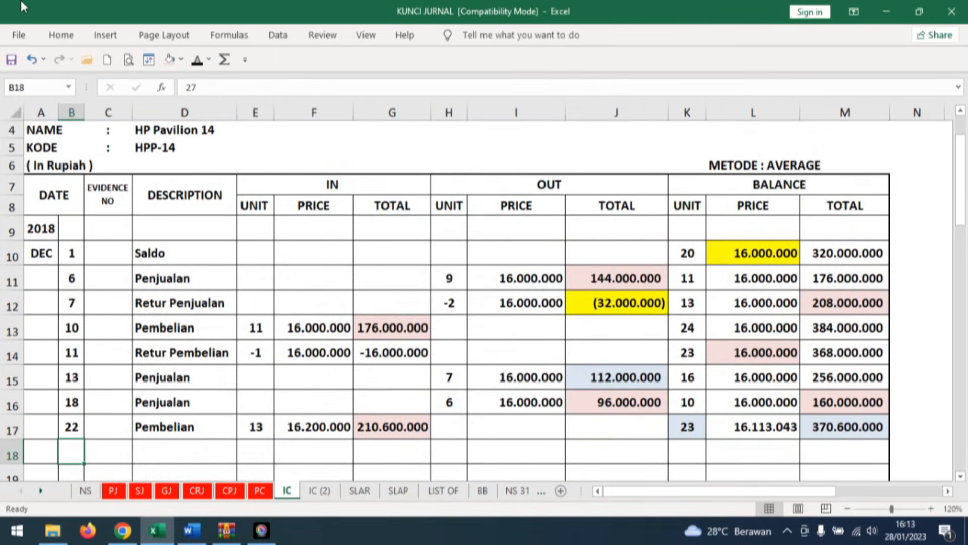
left_click(196, 60)
left_click(181, 447)
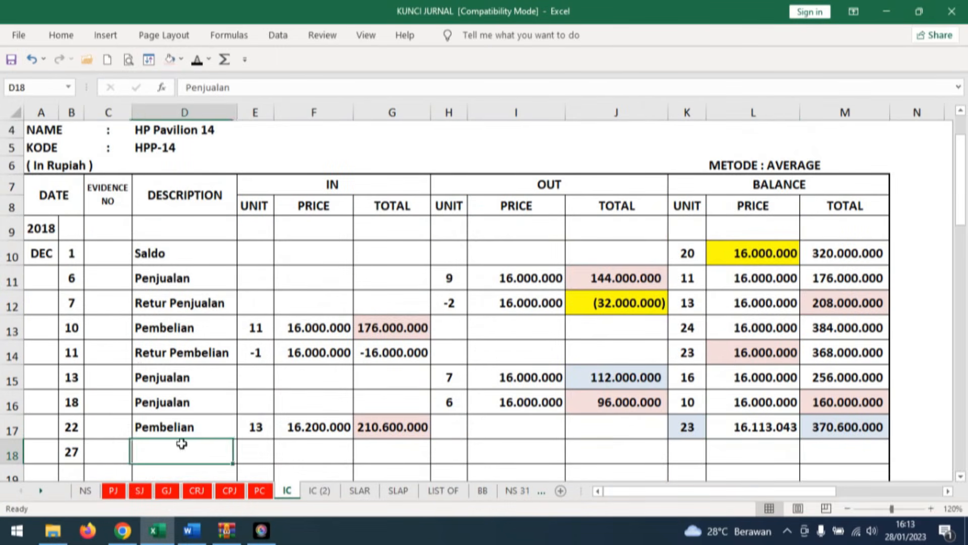
left_click(196, 60)
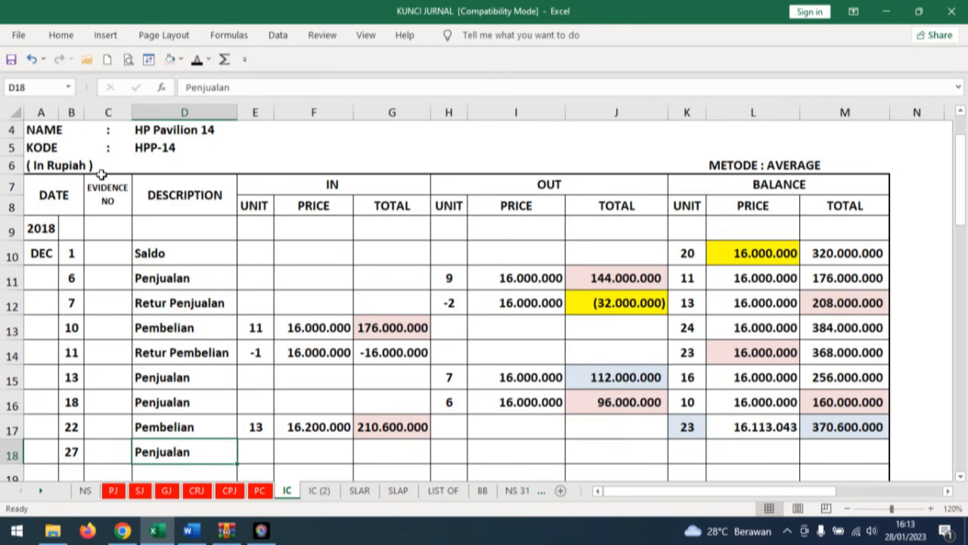
left_click(448, 450)
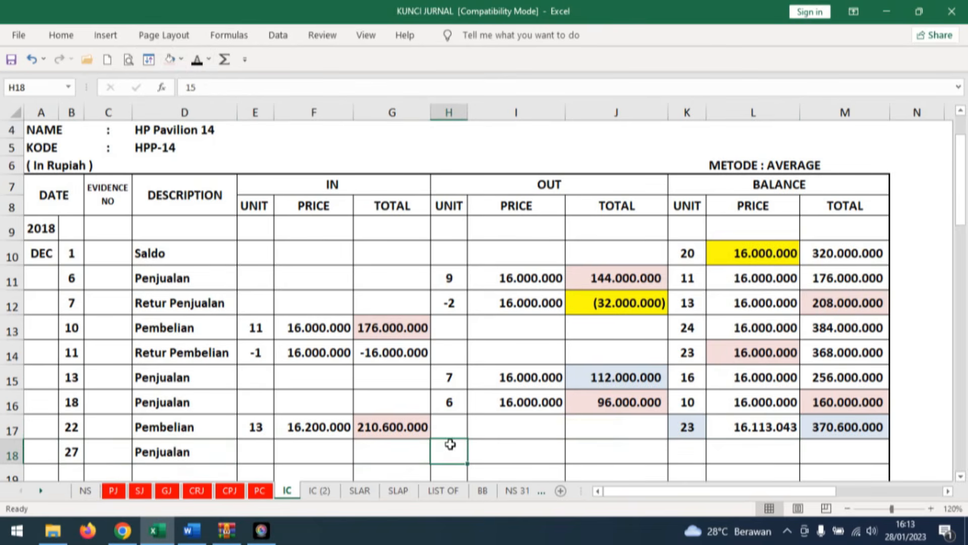
left_click(196, 60)
Fill the balance price in row 17 of the HP Pavilion 14 card with light pink as the source for row 18's outgoing price.
left_click(551, 454)
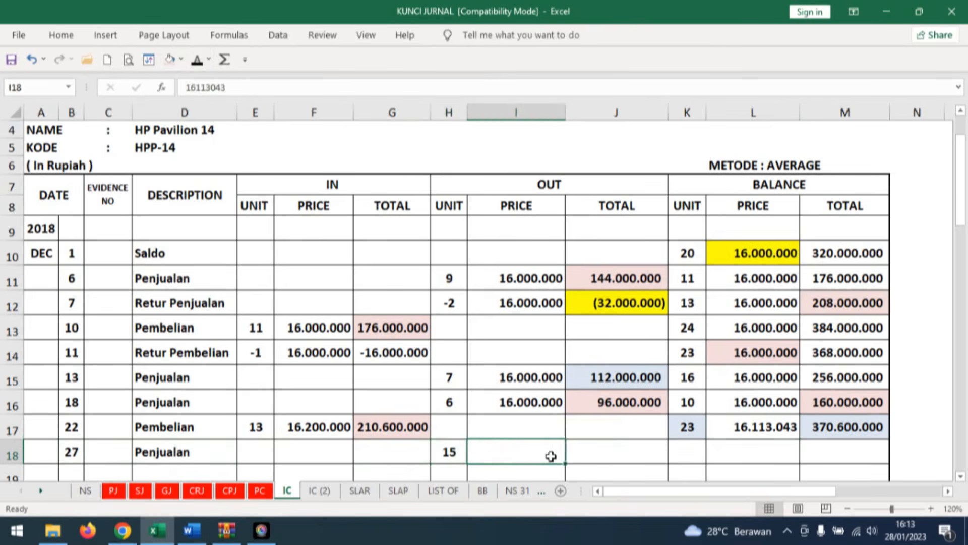
left_click(753, 427)
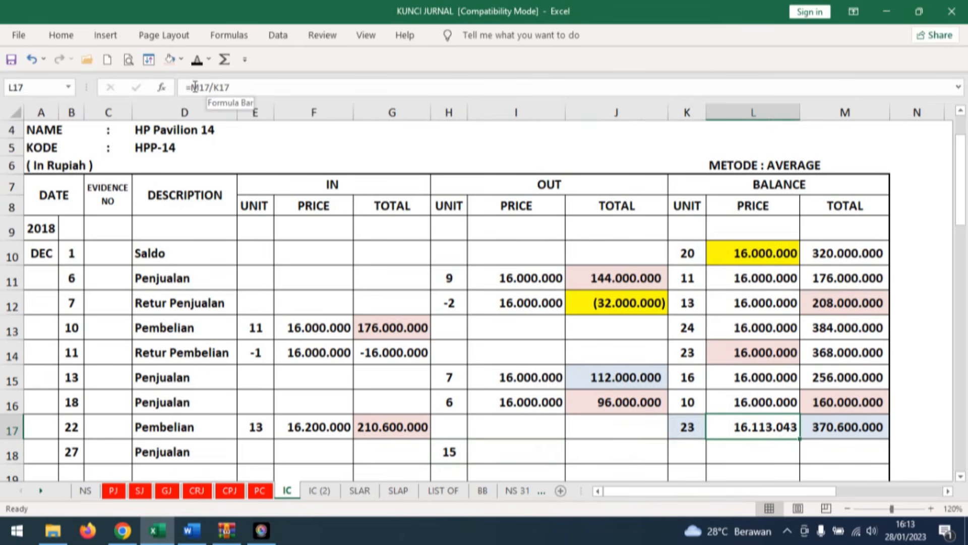
left_click(169, 60)
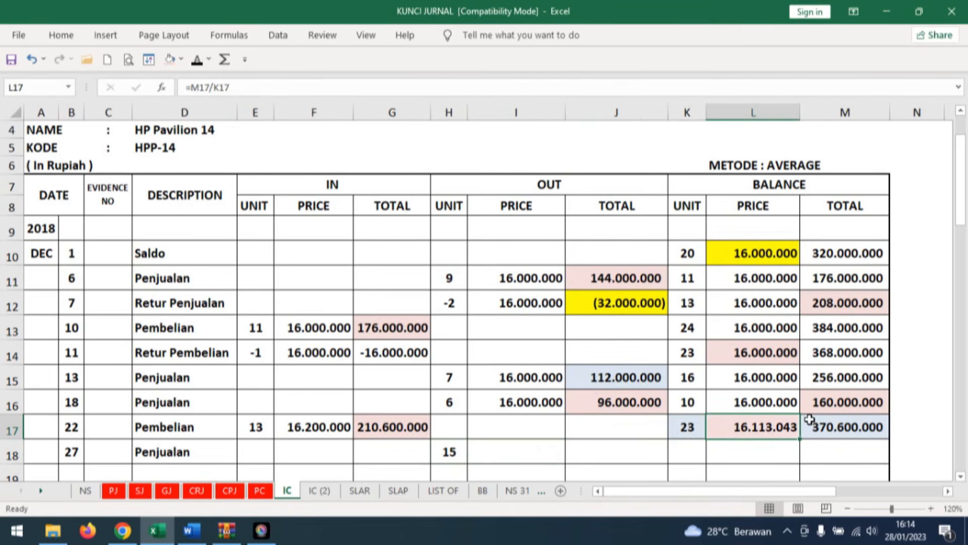
Reveal the outgoing price 16.113.043, outgoing total 241.695.645 and balance of 8 units at 16.113.043 in row 18 of the HP Pavilion 14 card.
left_click(536, 449)
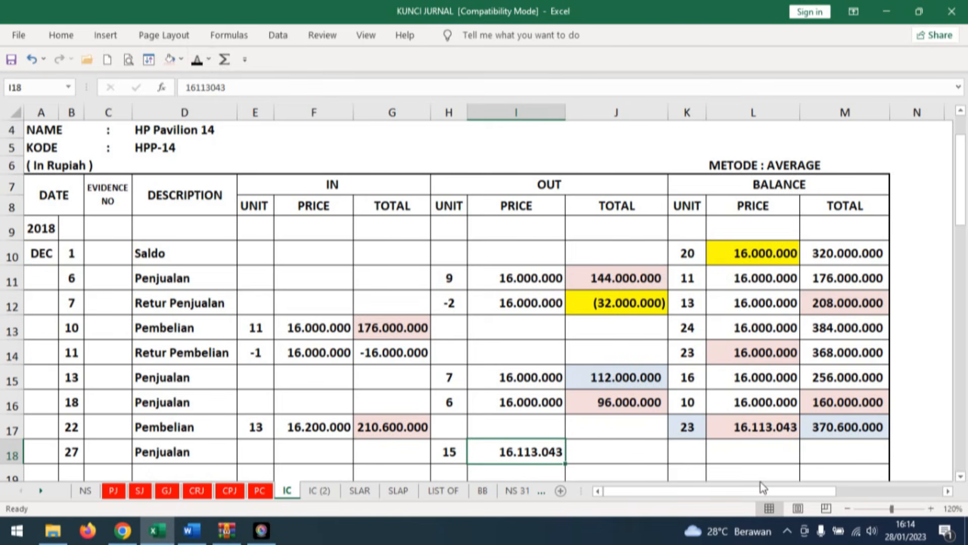
left_click(626, 456)
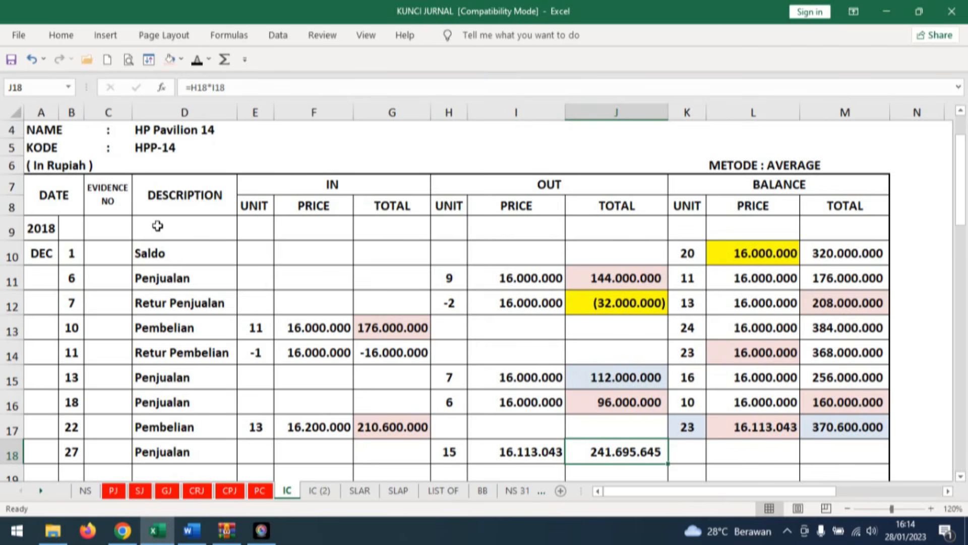
left_click(691, 449)
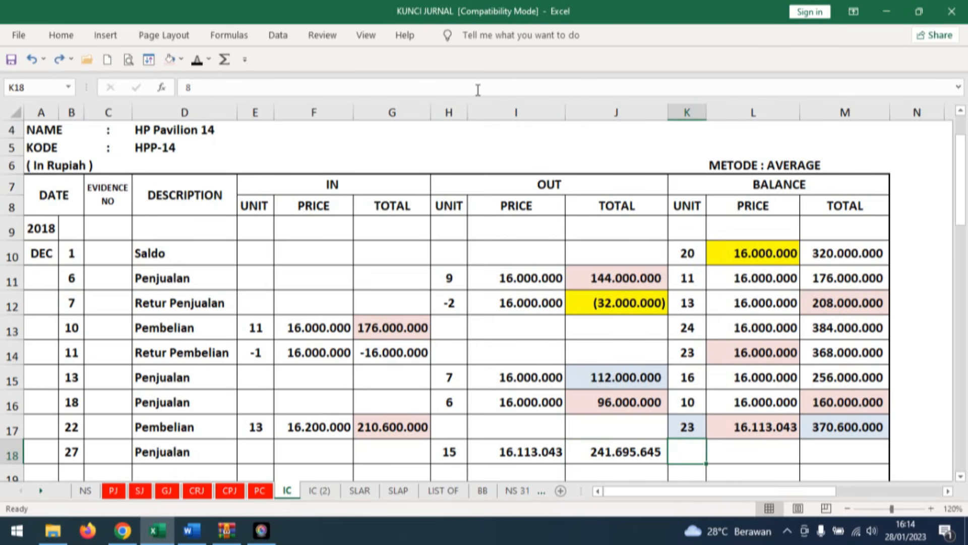
left_click(197, 63)
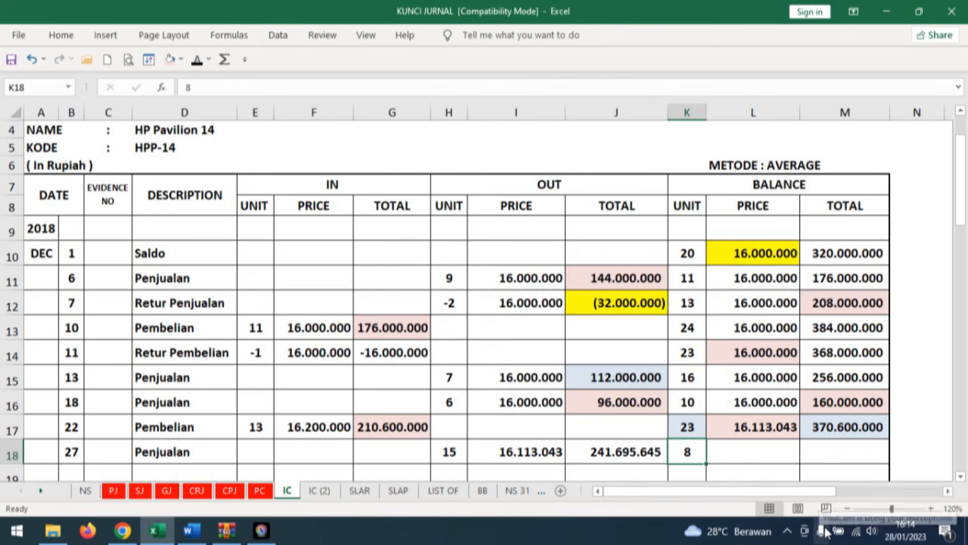
left_click(777, 457)
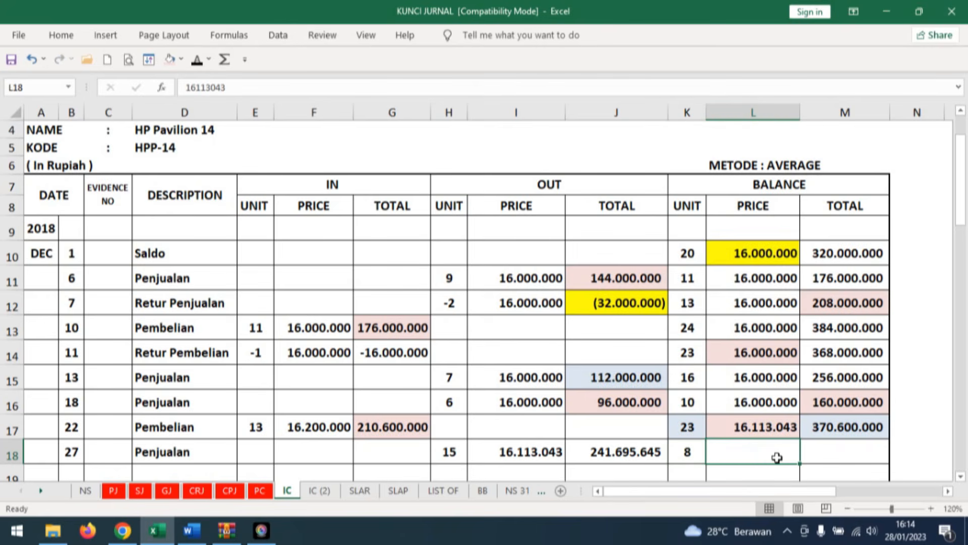
left_click(198, 60)
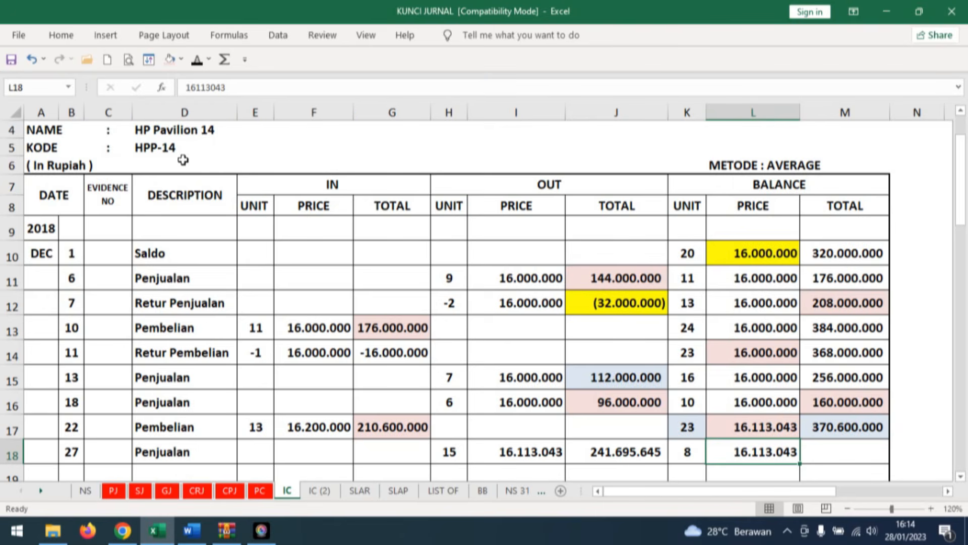
Calculate the balance total in row 18 of the HP Pavilion 14 card with the formula =M17-J18.
left_click(860, 454)
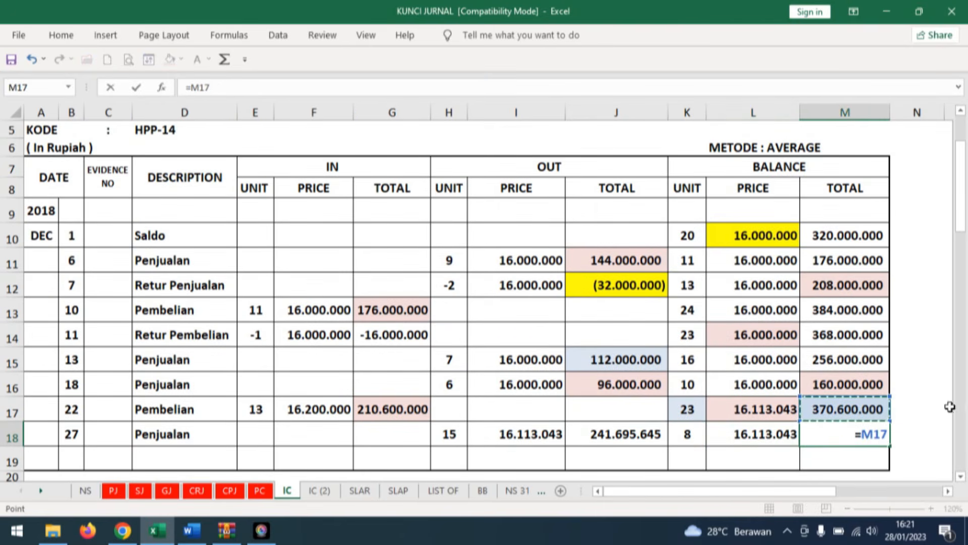
type("-")
left_click(645, 437)
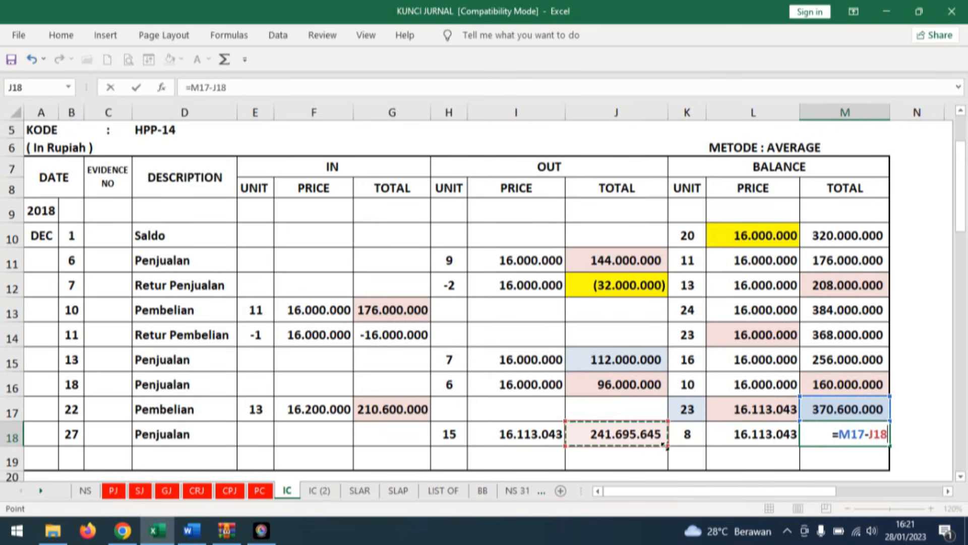
key("Return")
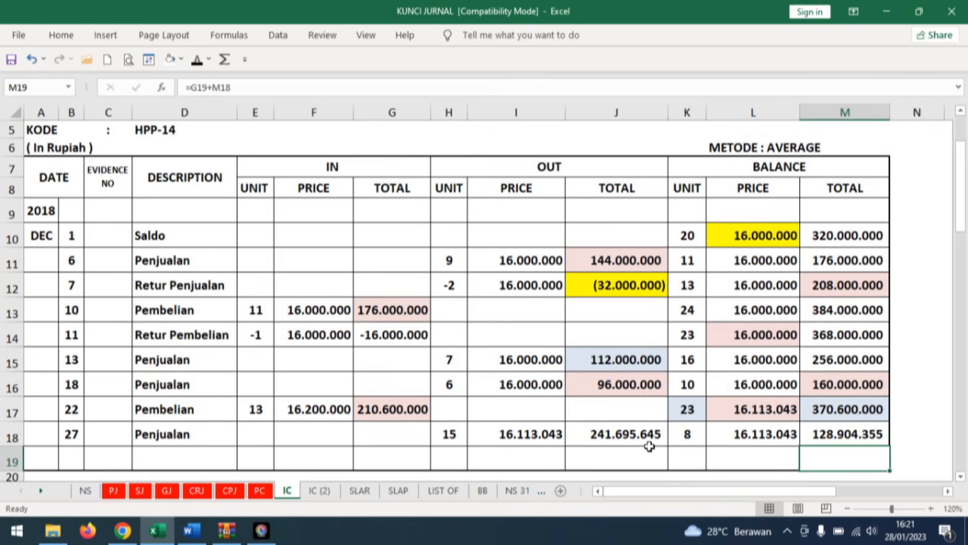
Consult document No. 23 in Word and reveal date 27, Penjualan and 10 units out in row 18 of Excel's DELL Inspiron 15 card.
left_click(322, 493)
scroll(324, 400, "down", 2)
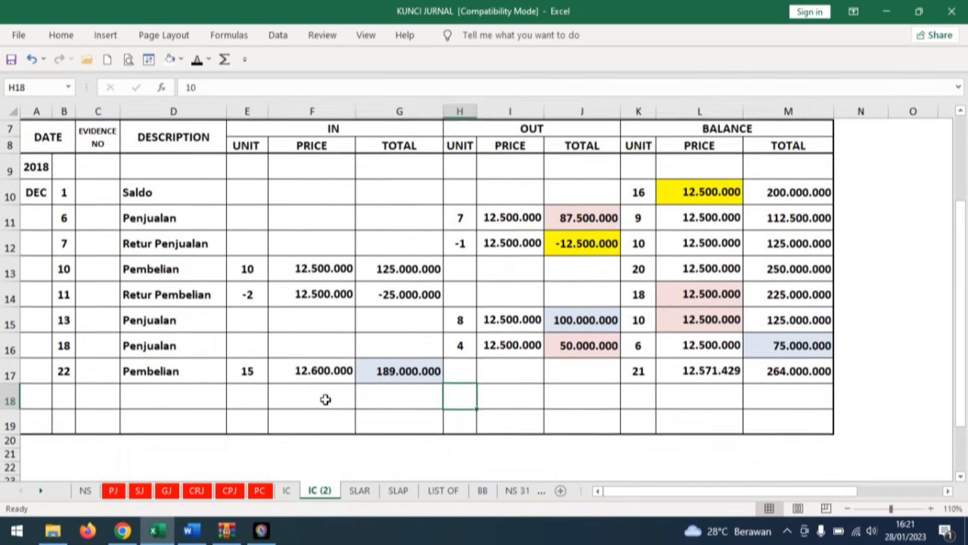
left_click(192, 530)
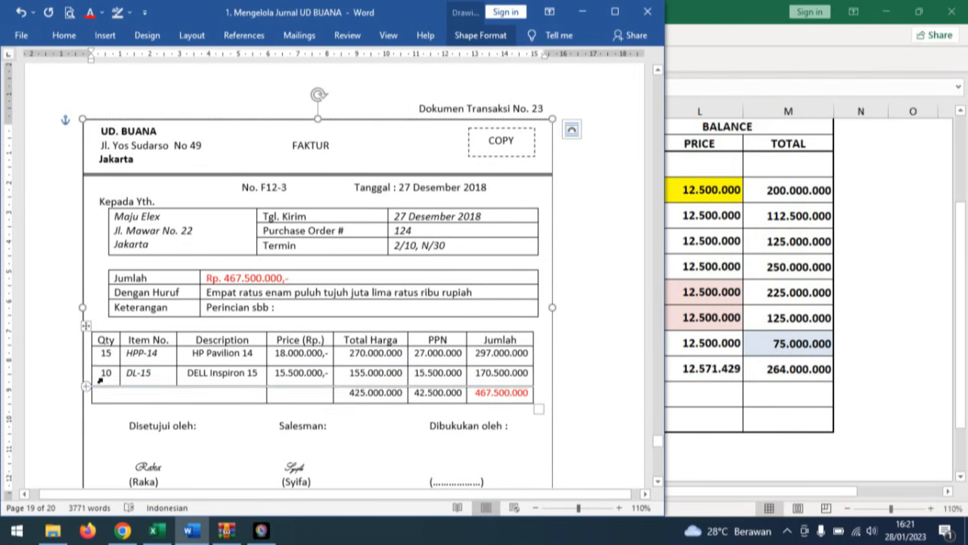
left_click(195, 531)
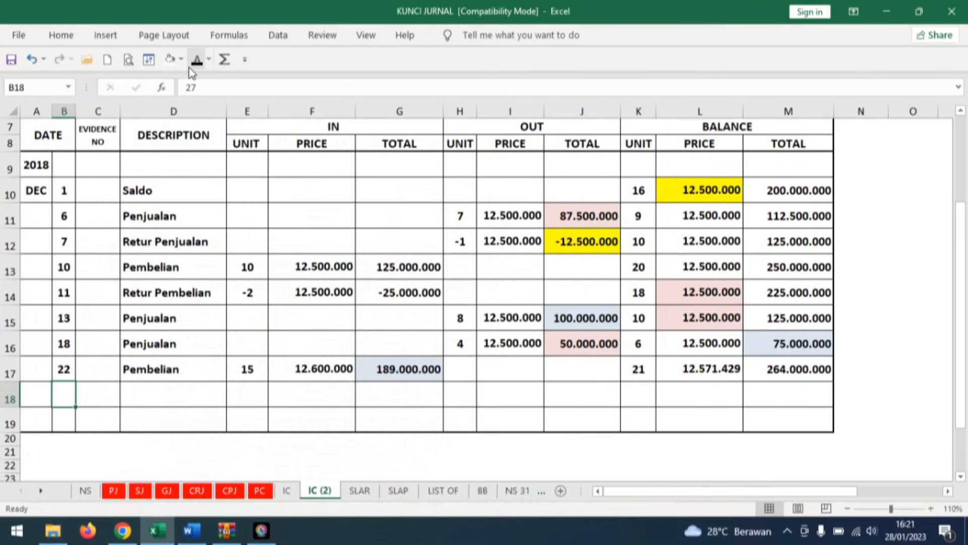
left_click(167, 390)
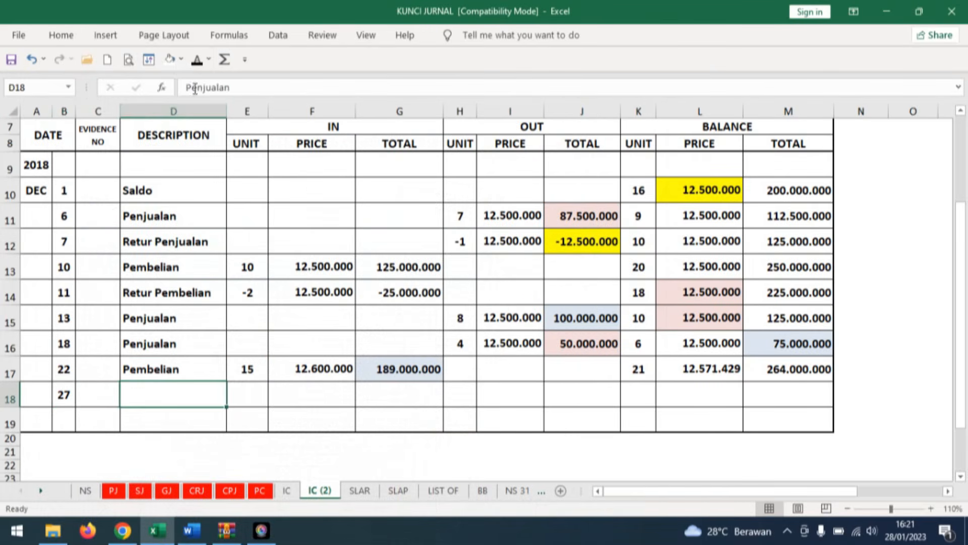
left_click(198, 61)
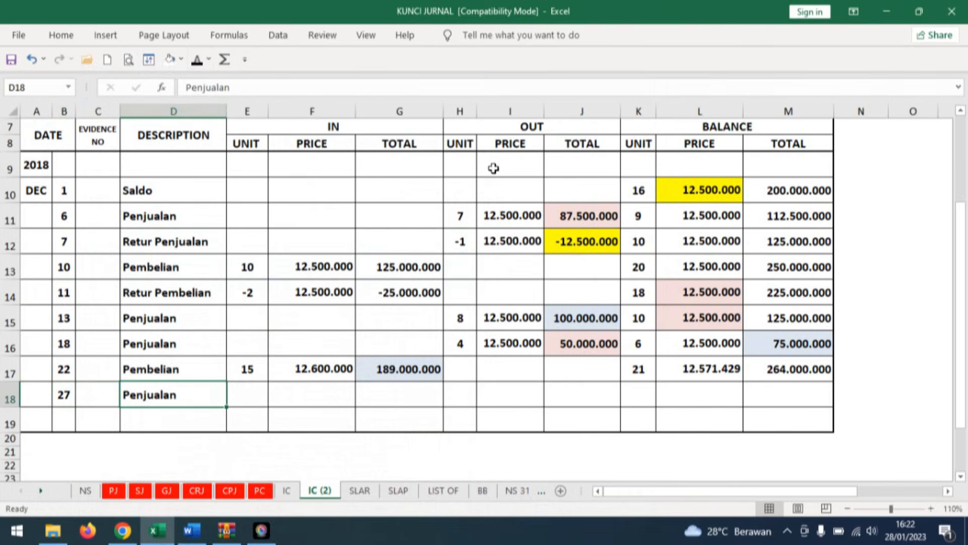
left_click(460, 394)
left_click(197, 59)
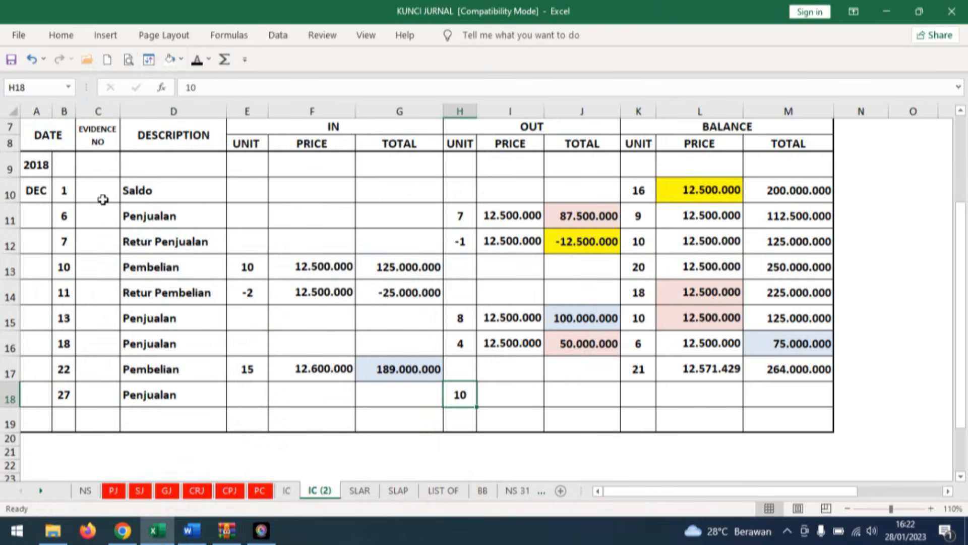
Fill the balance price in row 17 of the DELL Inspiron 15 card with light pink as the source for row 18's outgoing price.
left_click(513, 391)
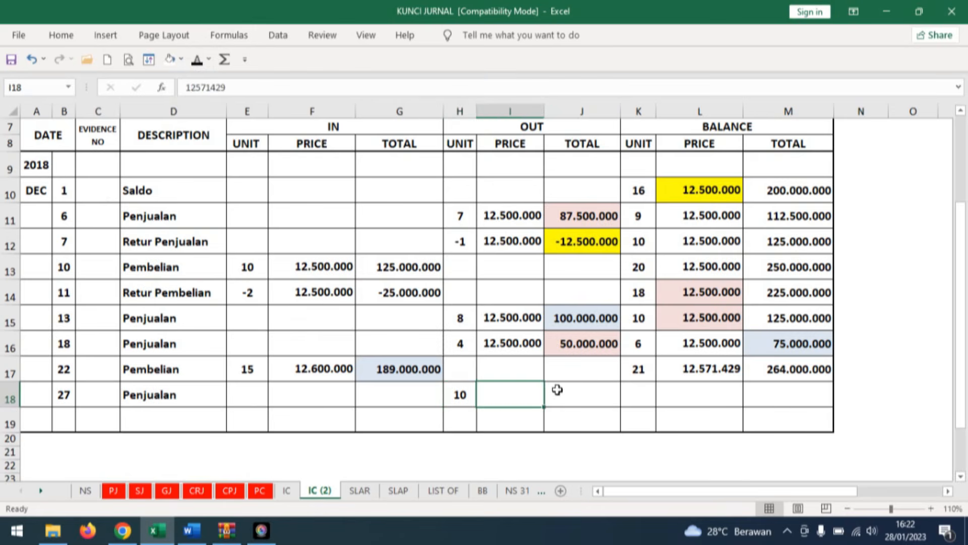
left_click(727, 370)
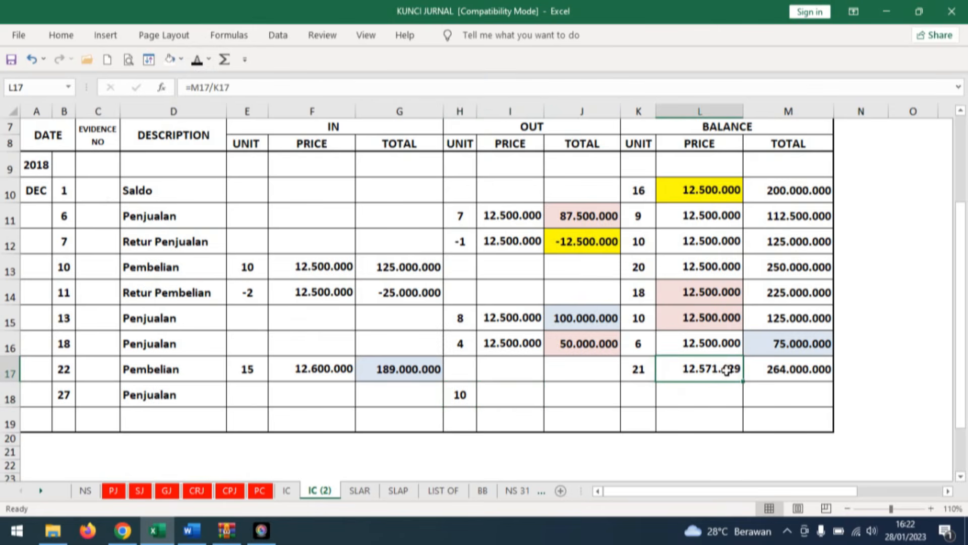
left_click(181, 59)
left_click(222, 108)
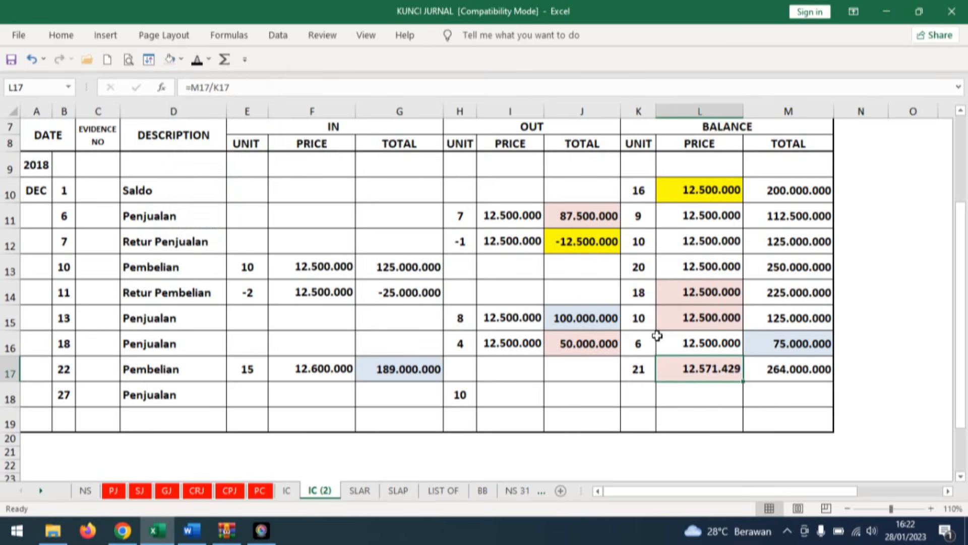
Reveal the outgoing price 12.571.429 and outgoing total 125.714.290 in row 18 of the DELL Inspiron 15 card.
left_click(524, 393)
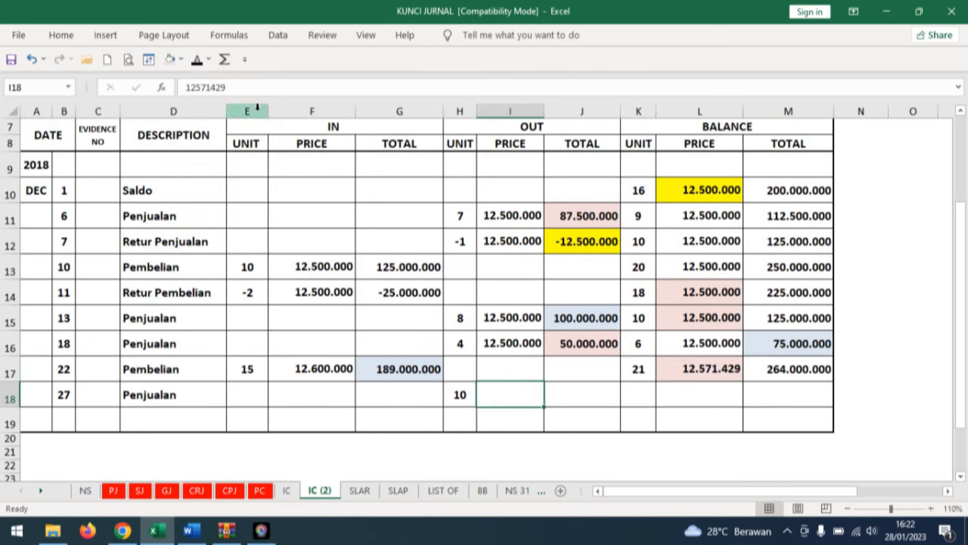
left_click(197, 59)
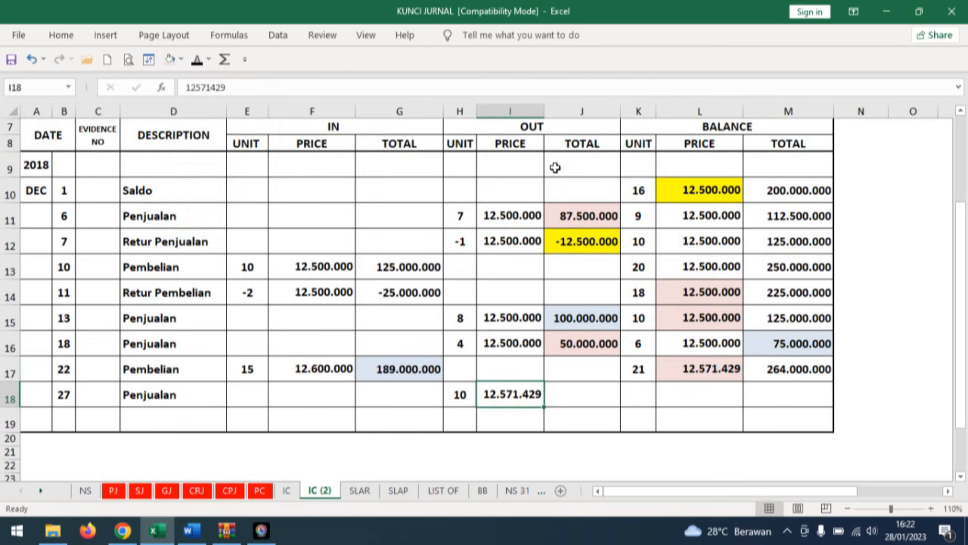
left_click(603, 398)
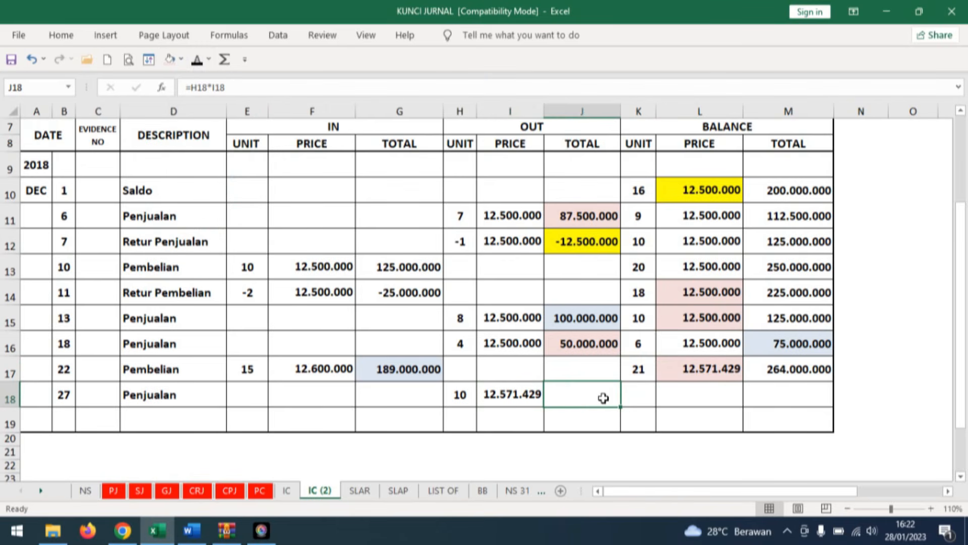
left_click(200, 60)
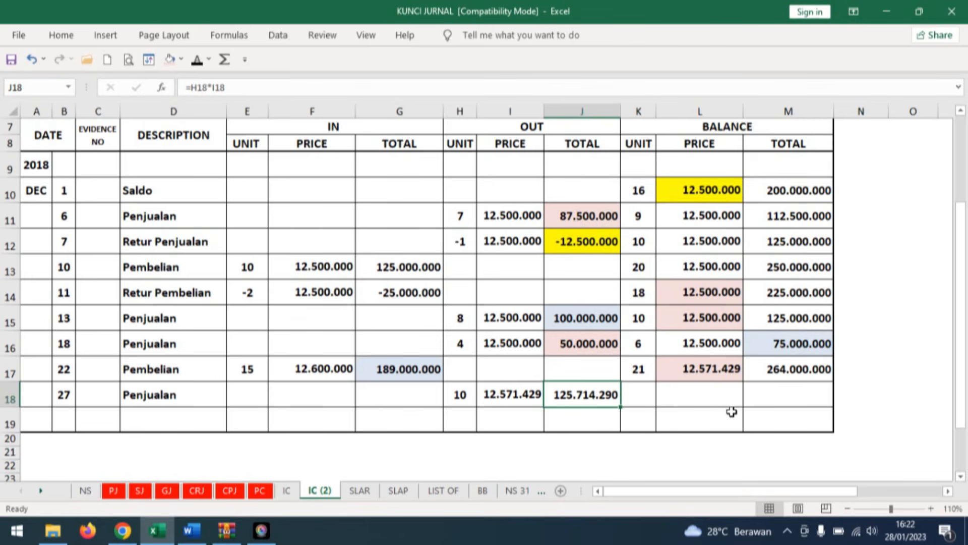
Reveal the balance of 11 units and enter the balance price 12571429 in row 18 of the DELL Inspiron 15 card.
left_click(647, 395)
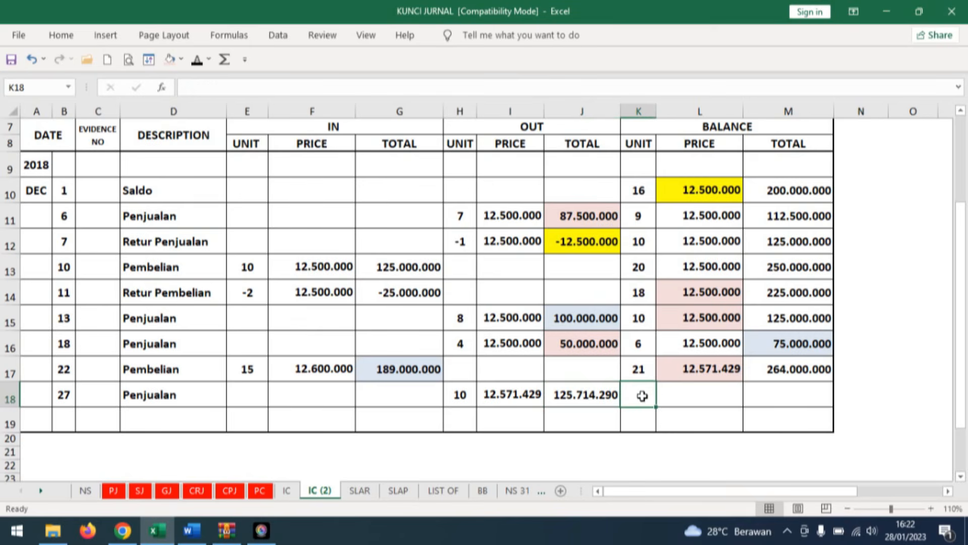
left_click(208, 59)
left_click(731, 396)
type("12571")
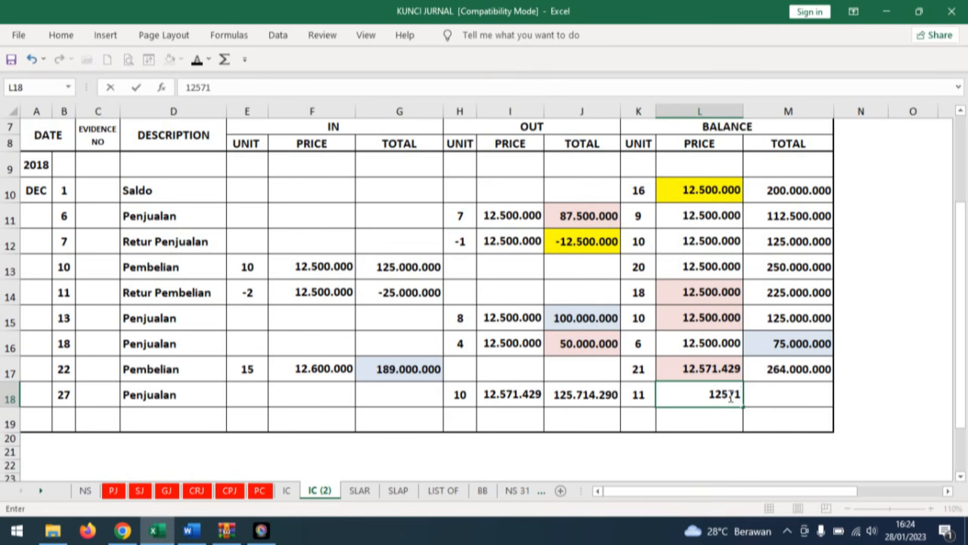
type("429")
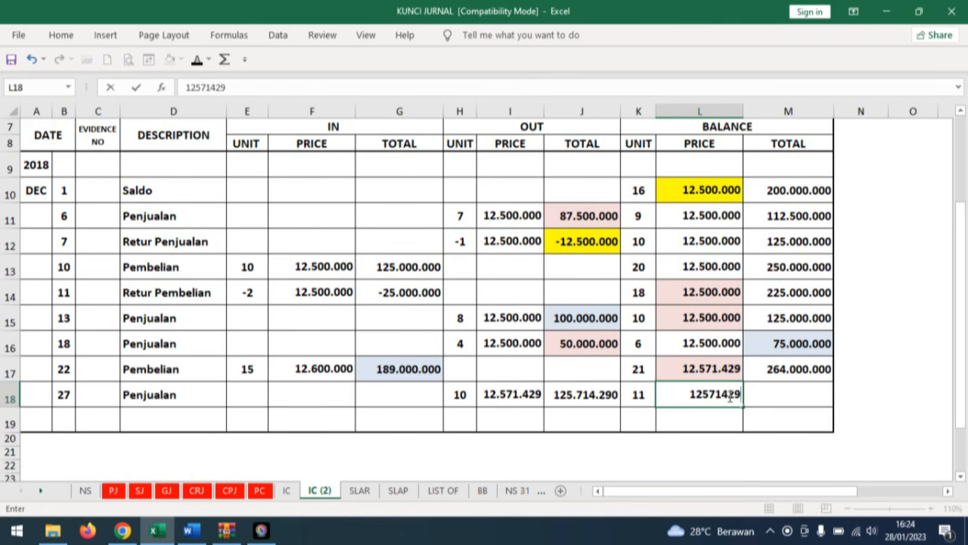
key("Tab")
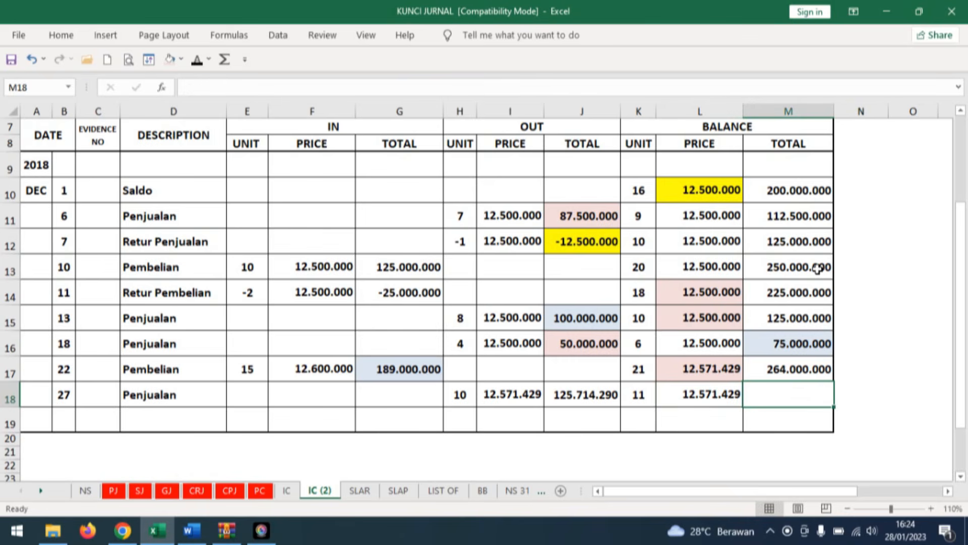
Calculate the balance total in row 18 of the DELL Inspiron 15 card with the formula =M17-J18.
type("=")
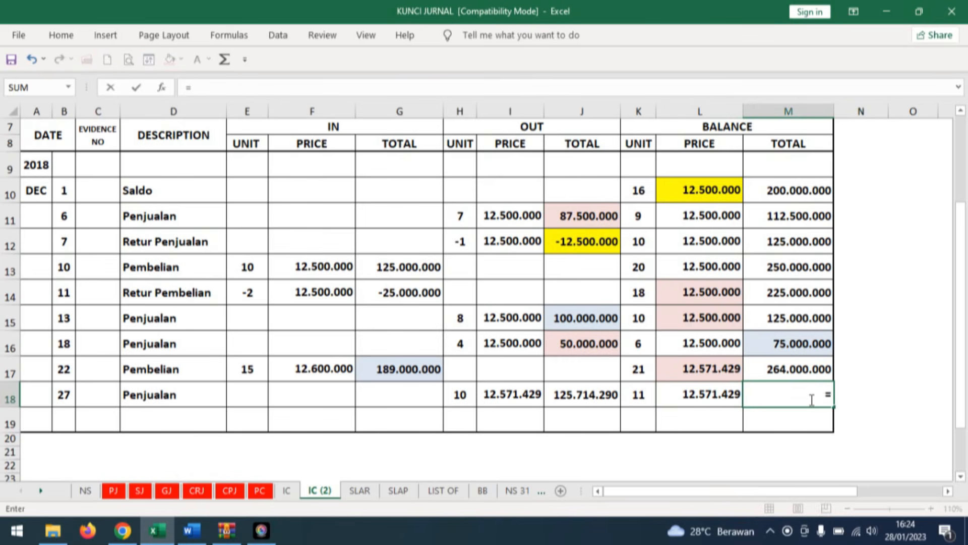
left_click(788, 365)
type("-")
left_click(573, 392)
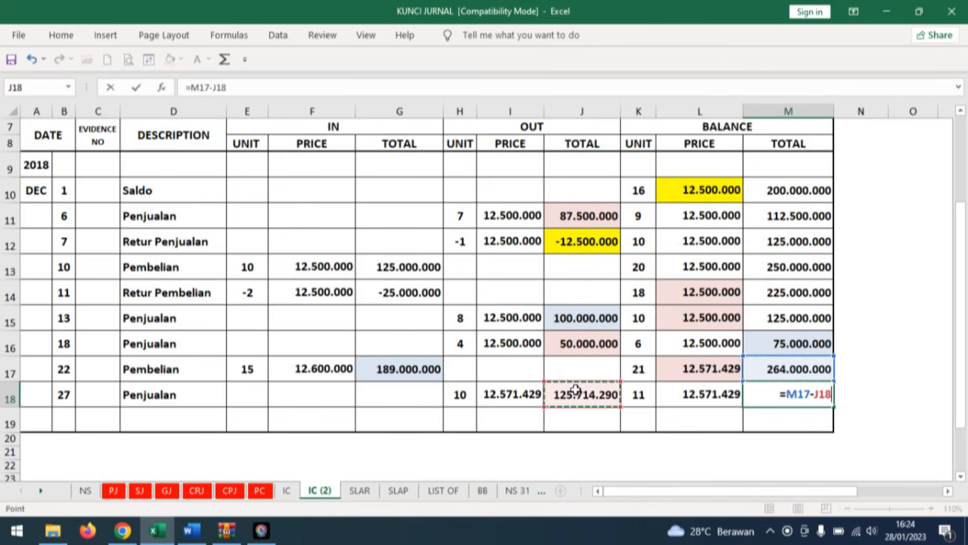
key("Return")
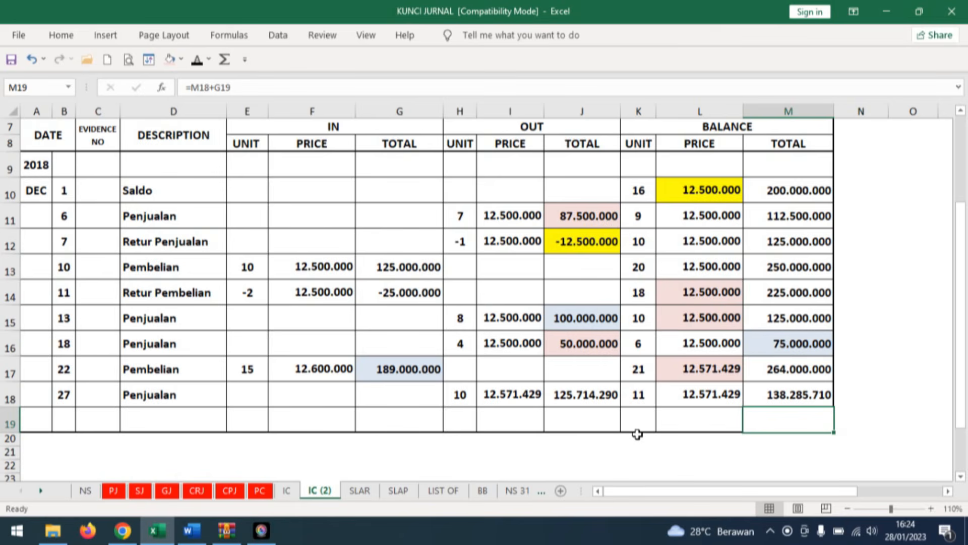
Fill the outgoing totals in row 18 of the DELL Inspiron 15 and HP Pavilion 14 cards with light blue.
scroll(637, 434, "up", 1)
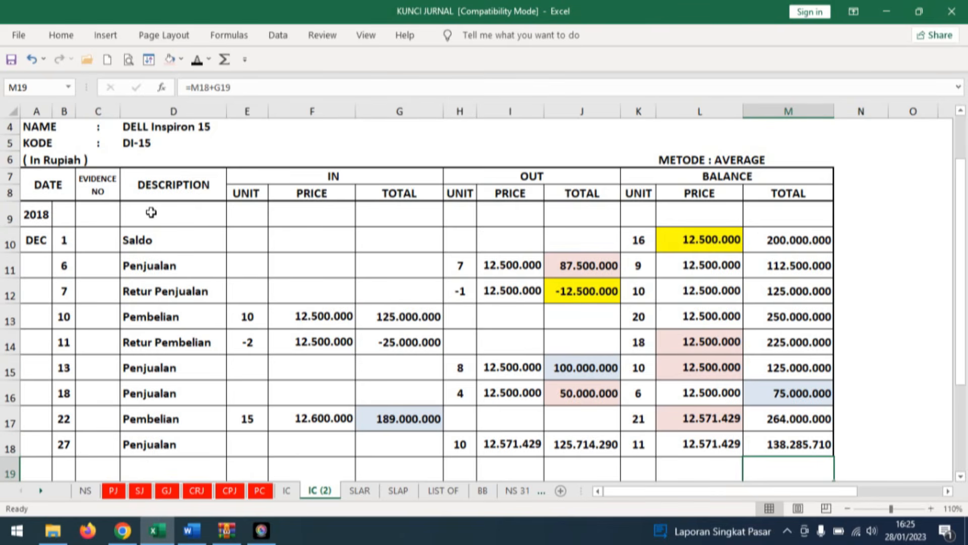
left_click(610, 447)
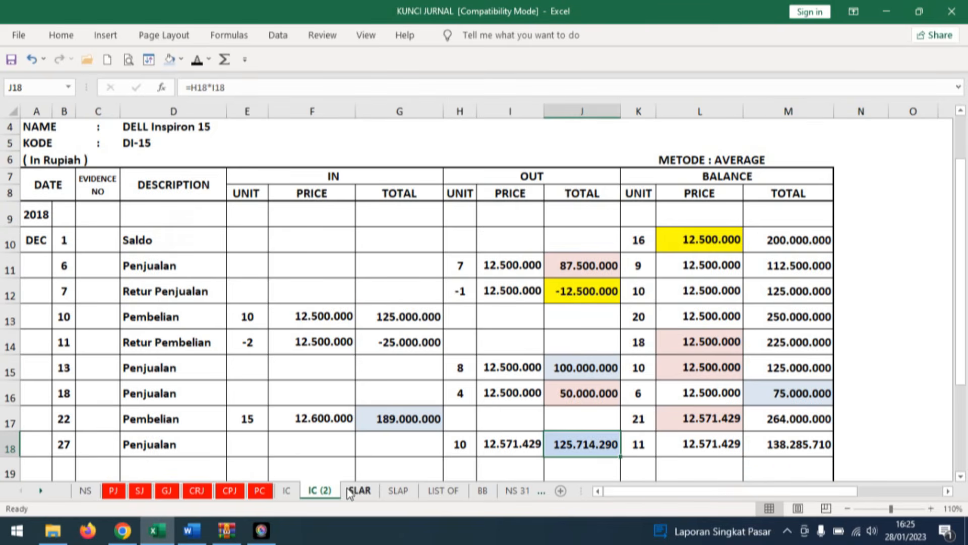
left_click(298, 494)
left_click(613, 434)
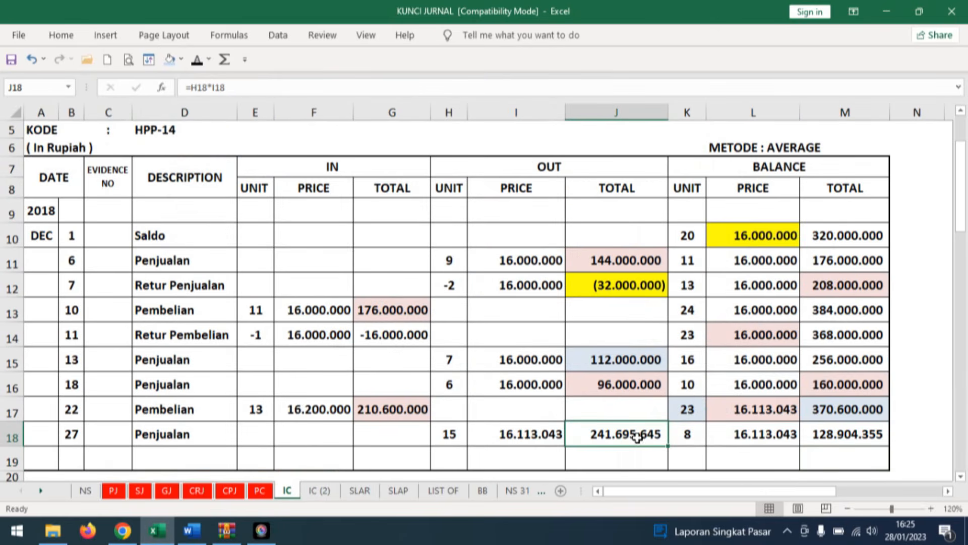
left_click(173, 63)
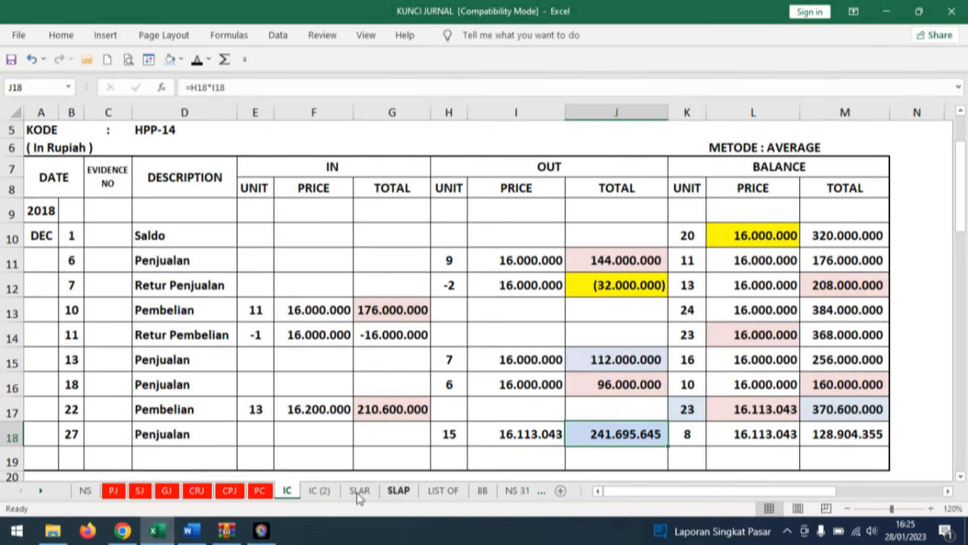
left_click(325, 493)
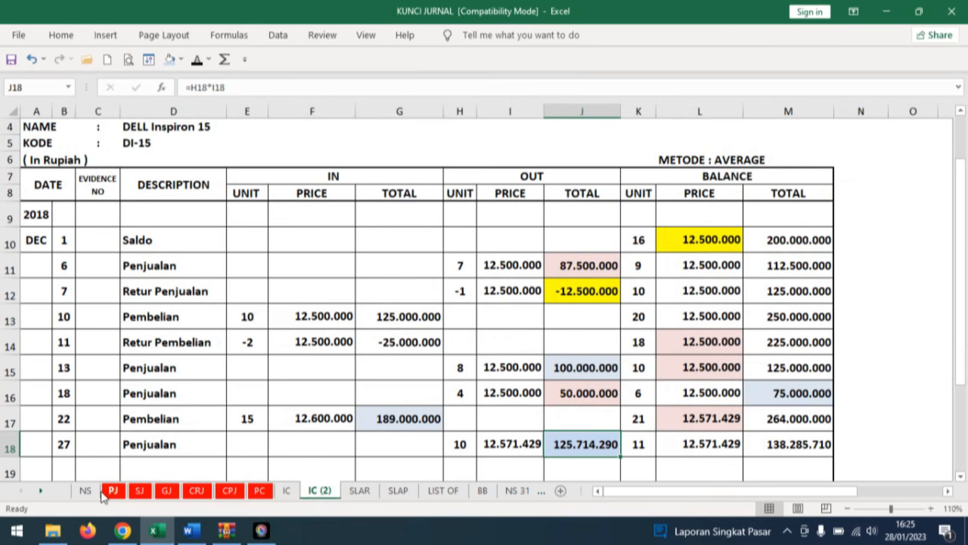
Reveal 367.409.935 as the Cost of goods sold debit in row 27 and the Merchandise Inventory credit in row 28 of the general journal.
left_click(167, 490)
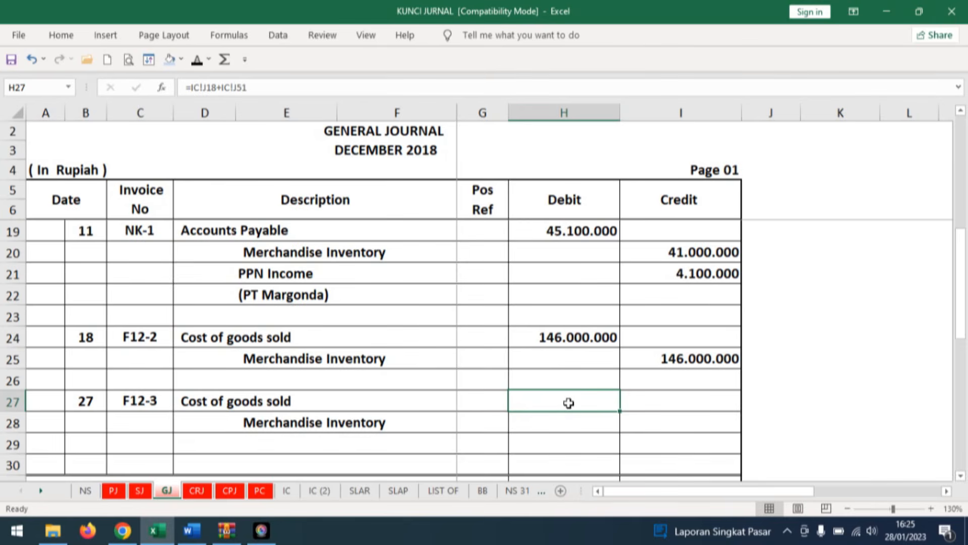
left_click(196, 60)
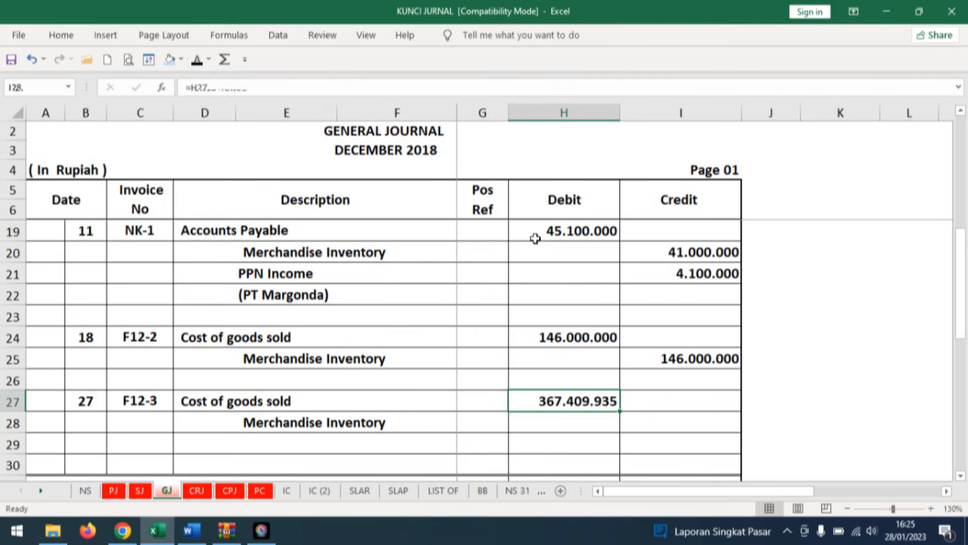
left_click(197, 59)
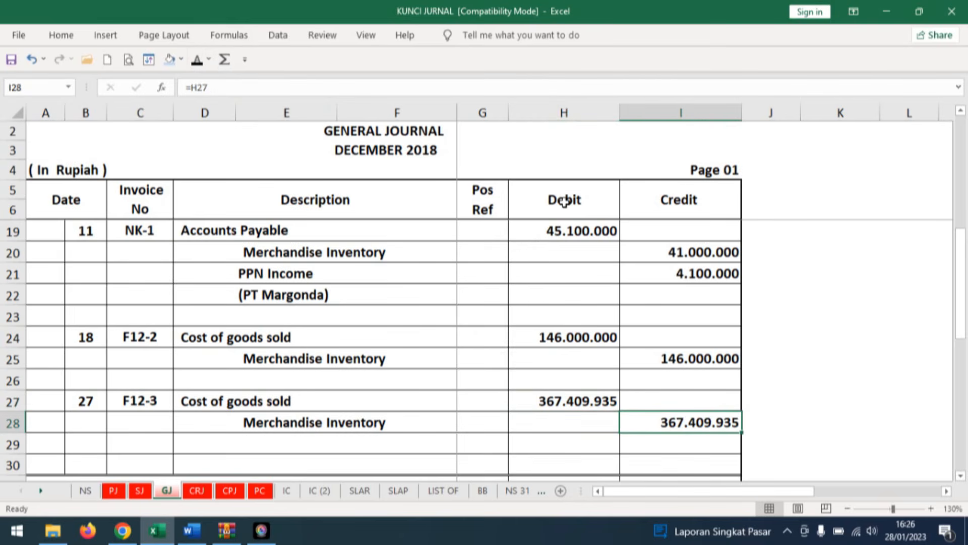
Switch to Word and consult transaction document No. 24, the invoice G11 from Fa. Makmur.
left_click(192, 530)
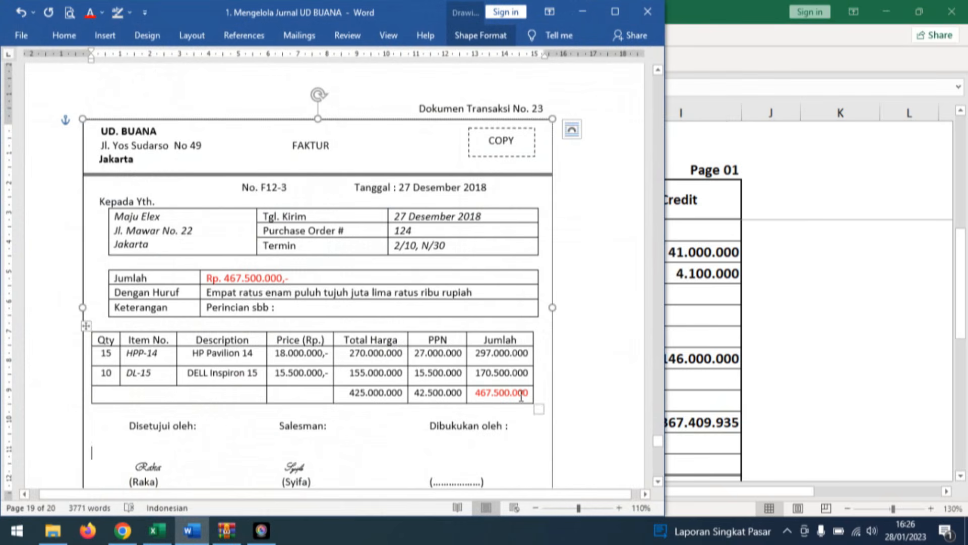
left_click(603, 383)
scroll(604, 386, "down", 4)
scroll(605, 385, "down", 3)
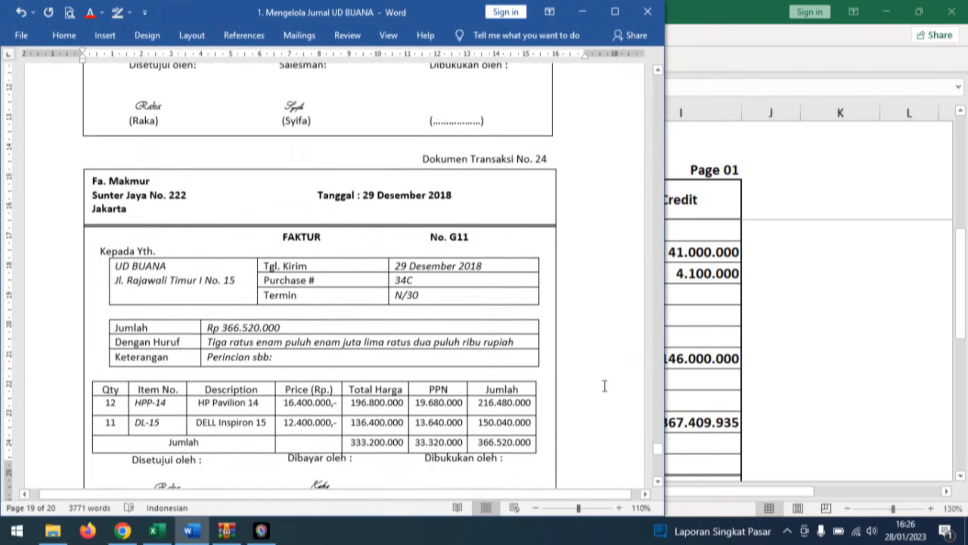
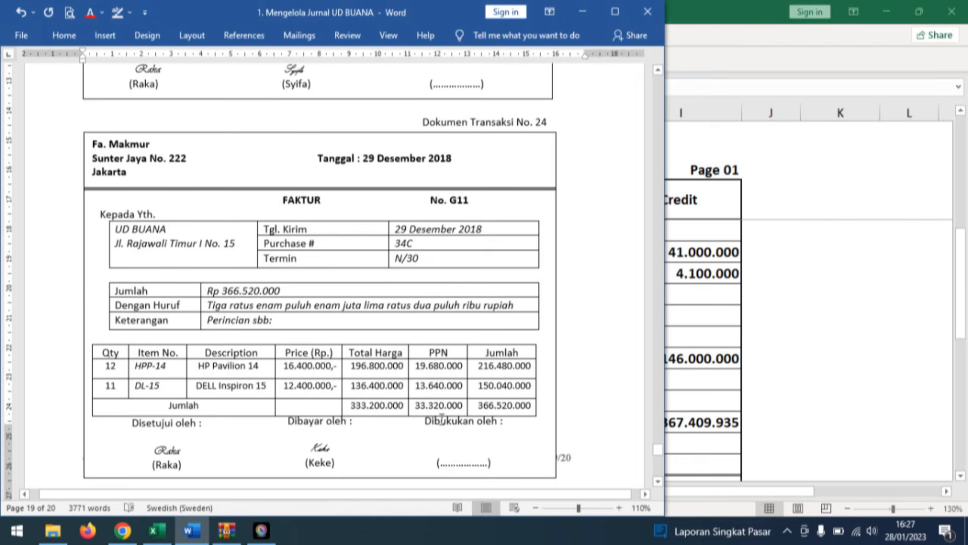
Colour the amount 366.520.000 red in both the grand total cell and the Jumlah row of invoice G11.
left_click_drag(442, 417, 539, 410)
left_click(90, 12)
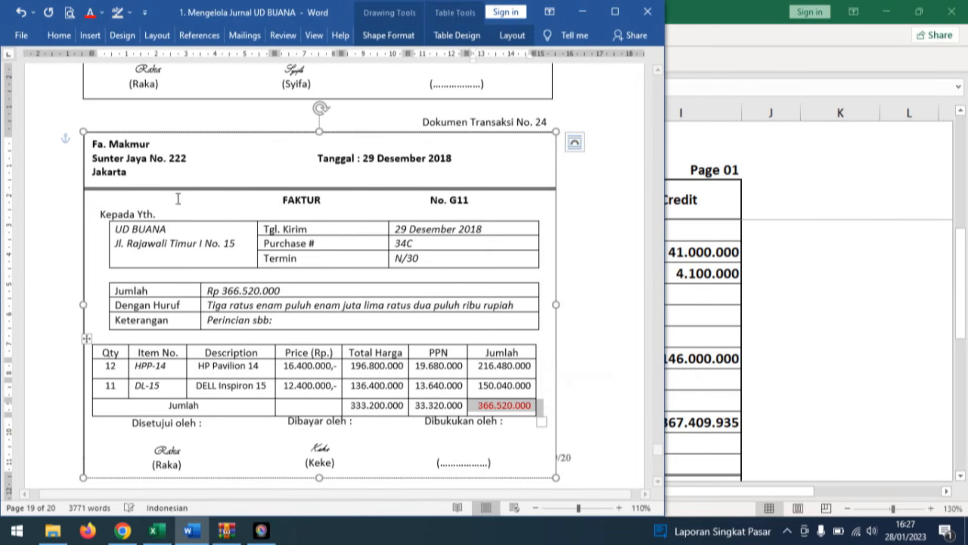
double_click(285, 291)
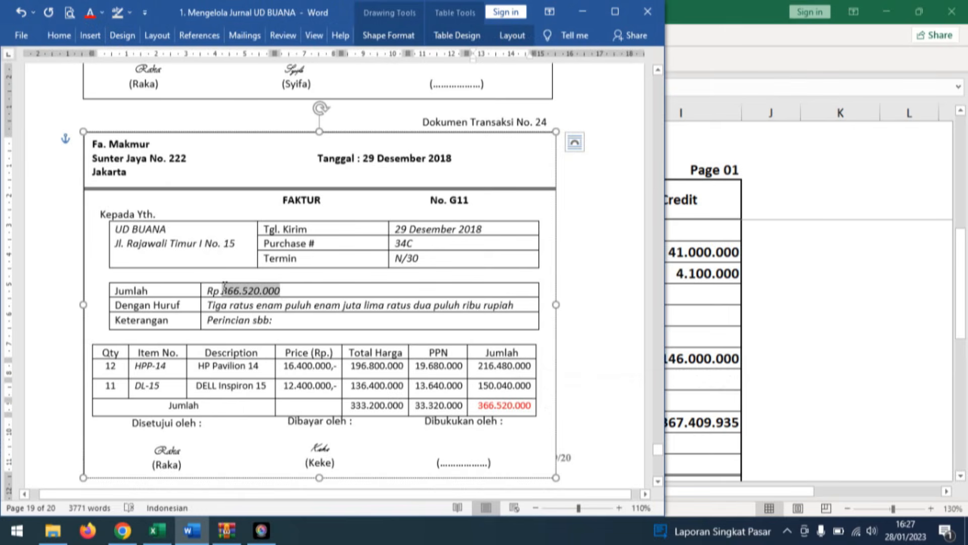
left_click(95, 13)
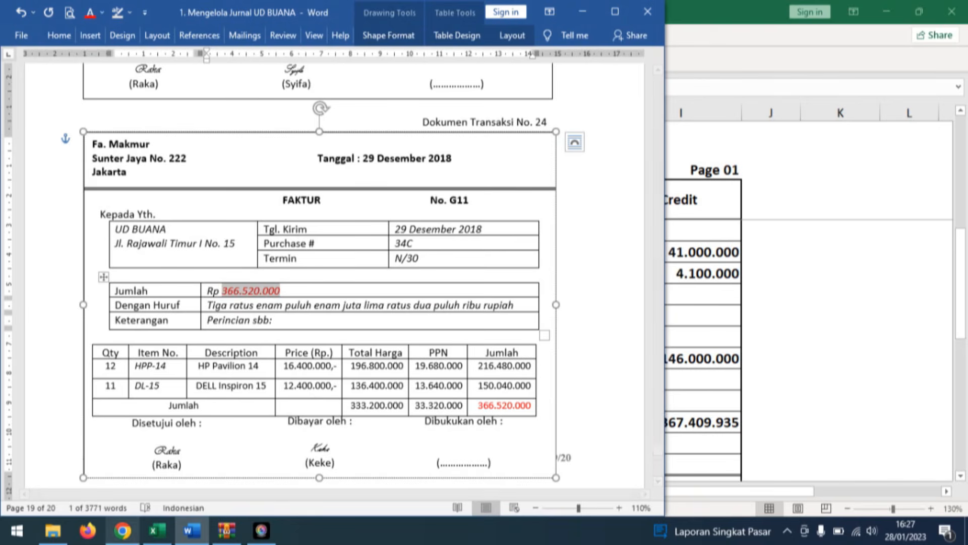
Switch to the Excel workbook and apply black font to the hidden date 29, invoice G11 and Fa. MAKMUR in row 11 of sheet PJ.
left_click(155, 542)
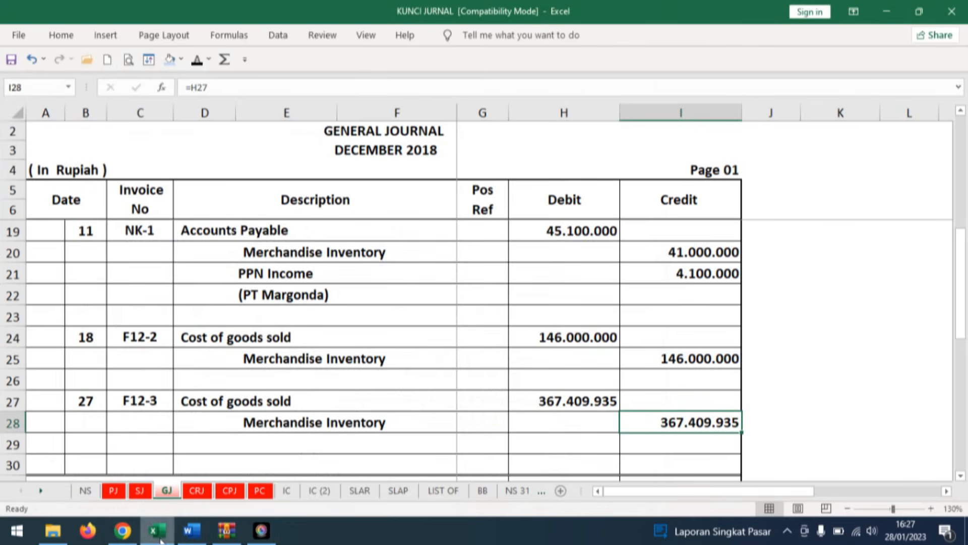
left_click(113, 492)
left_click(65, 354)
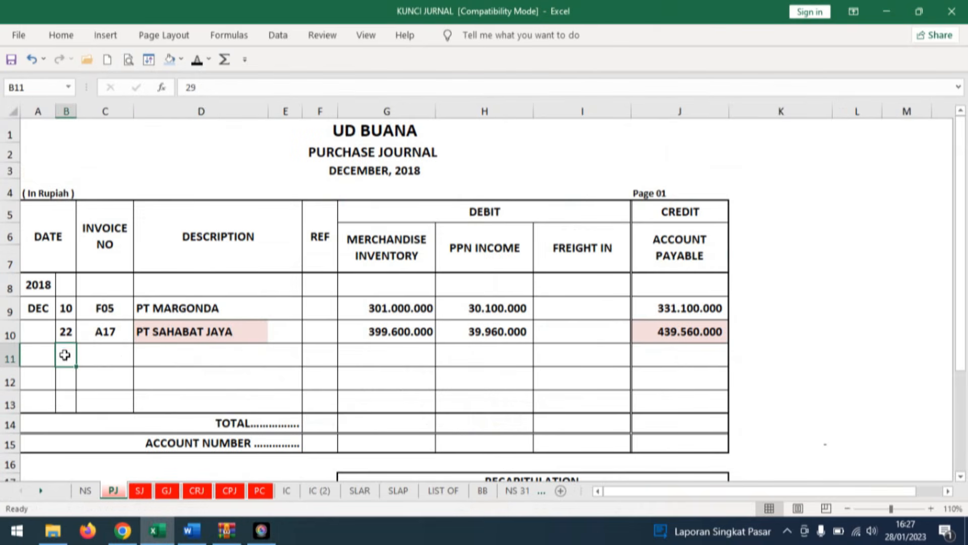
left_click(197, 61)
left_click(105, 355)
left_click(197, 61)
left_click(182, 354)
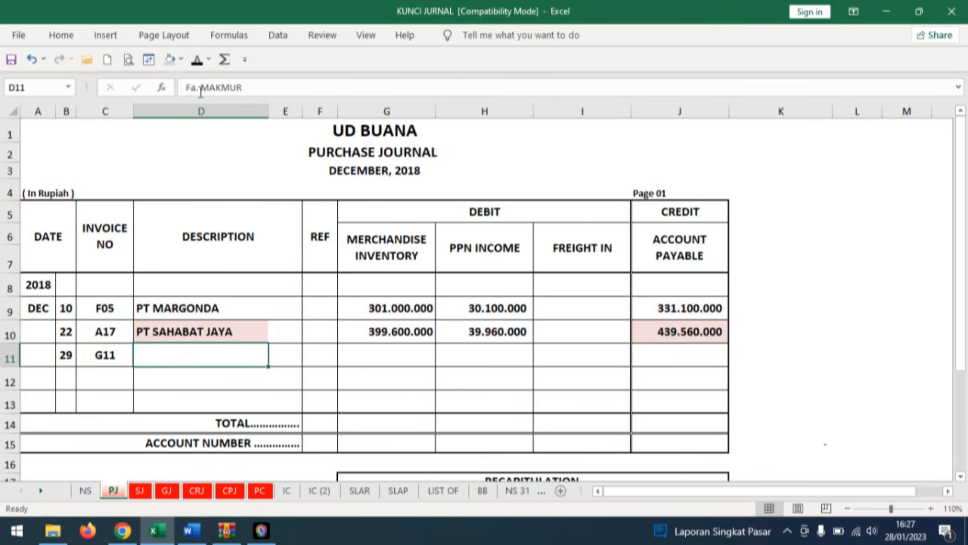
left_click(196, 60)
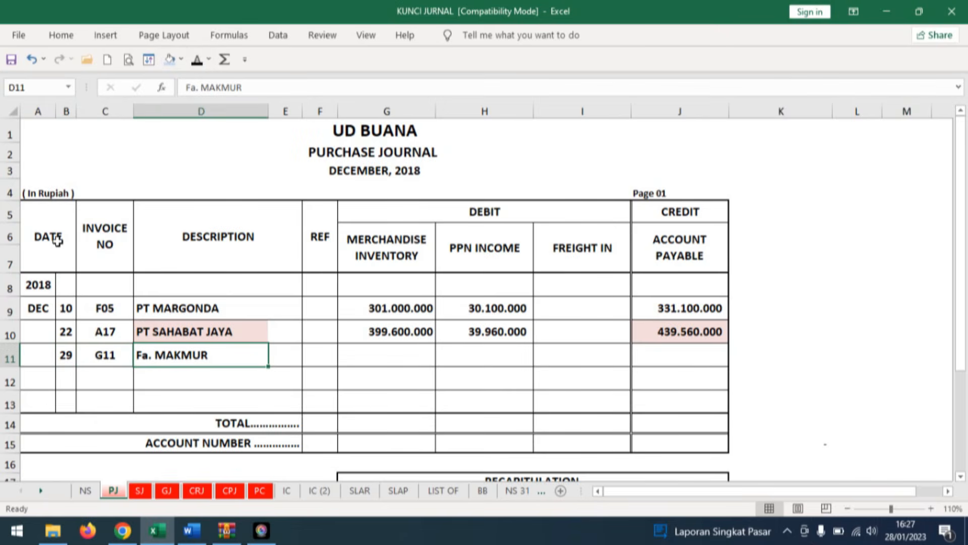
Consult the Word invoice, and apply black font to the hidden row 11 amounts in PJ: inventory 333.200.000, PPN 33.320.000 and payable 366.520.000.
left_click(192, 530)
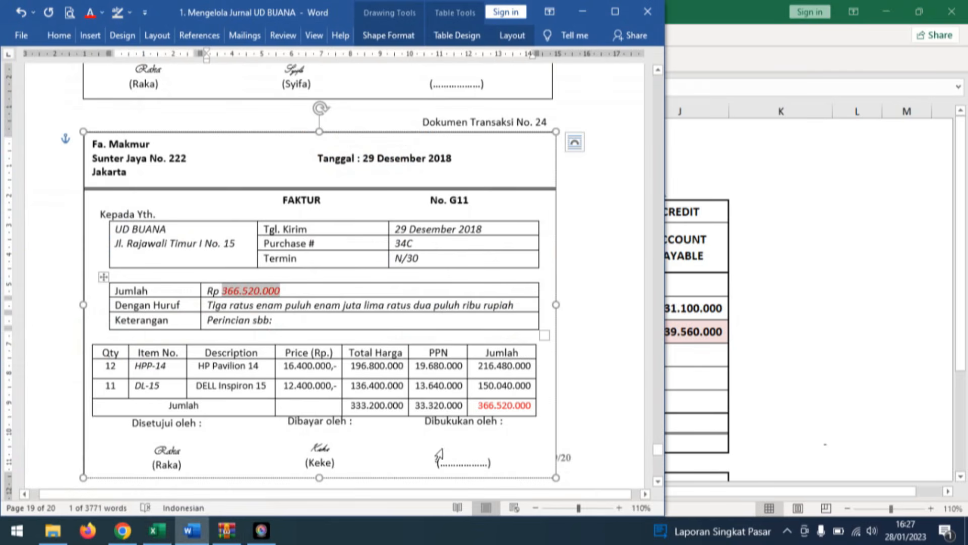
left_click(467, 447)
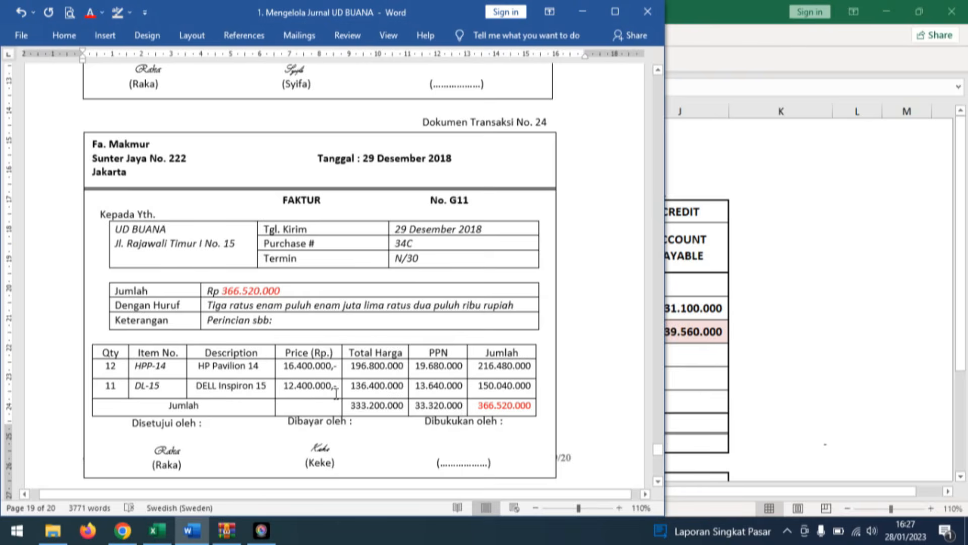
left_click(157, 530)
left_click(363, 348)
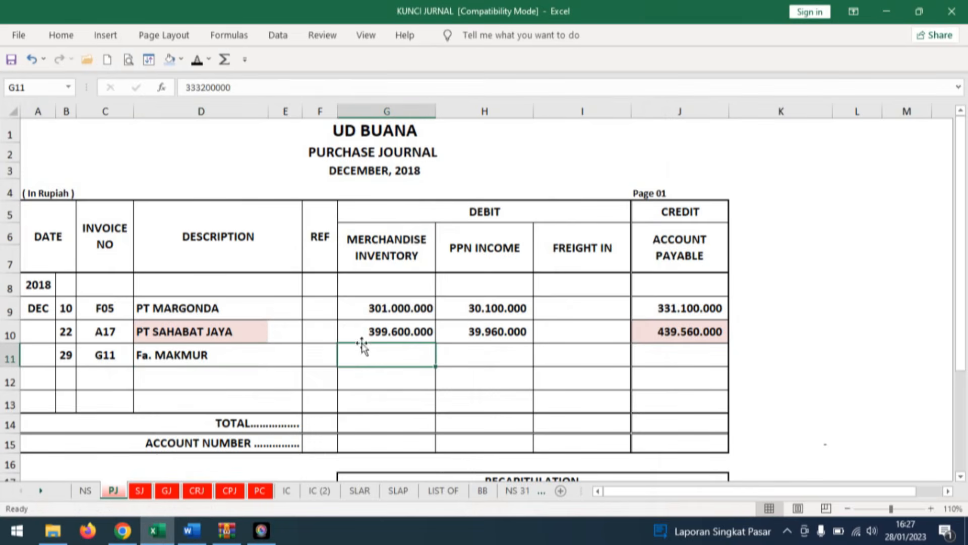
left_click(197, 61)
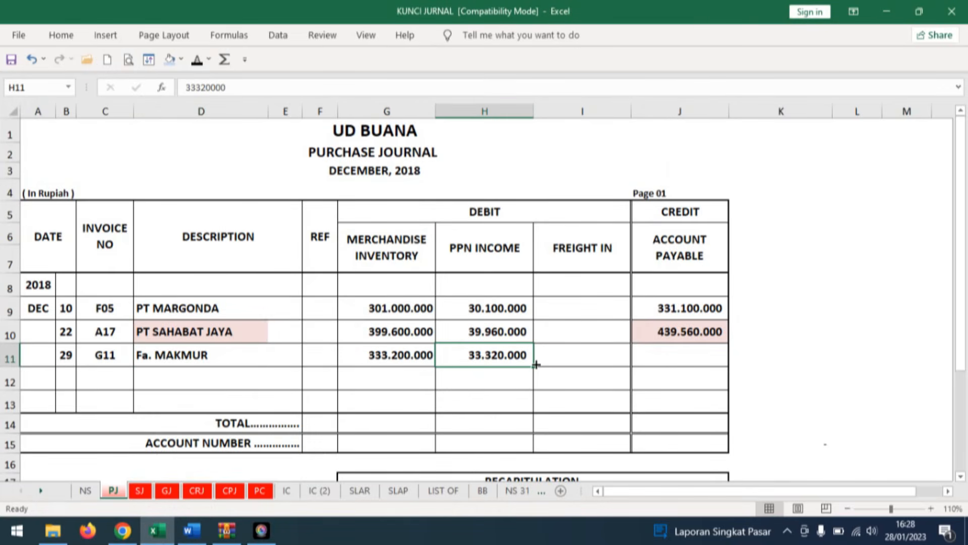
left_click(682, 360)
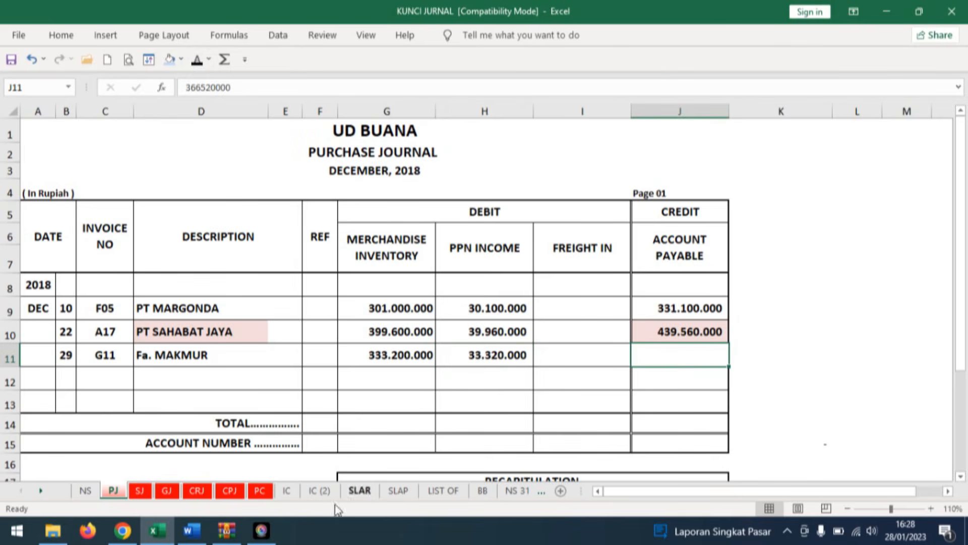
left_click(192, 530)
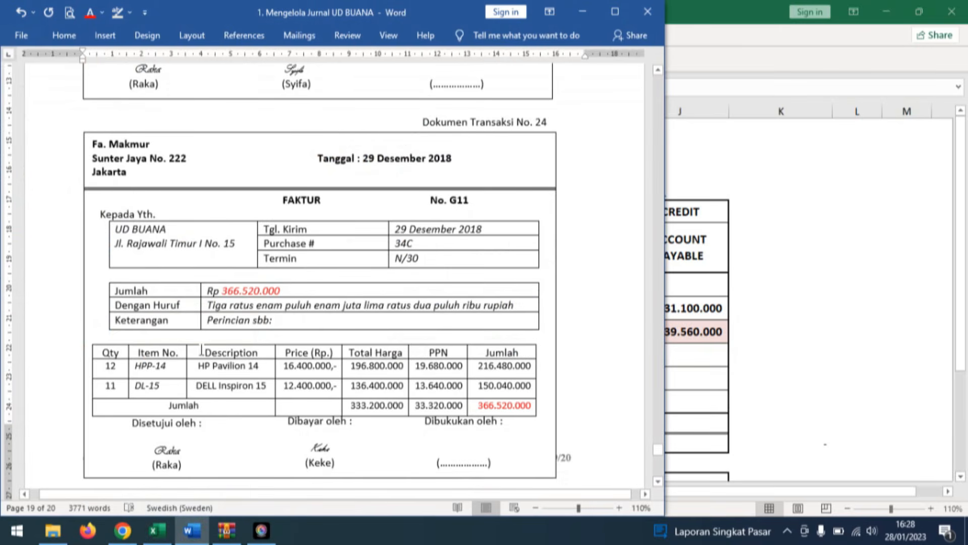
left_click(191, 529)
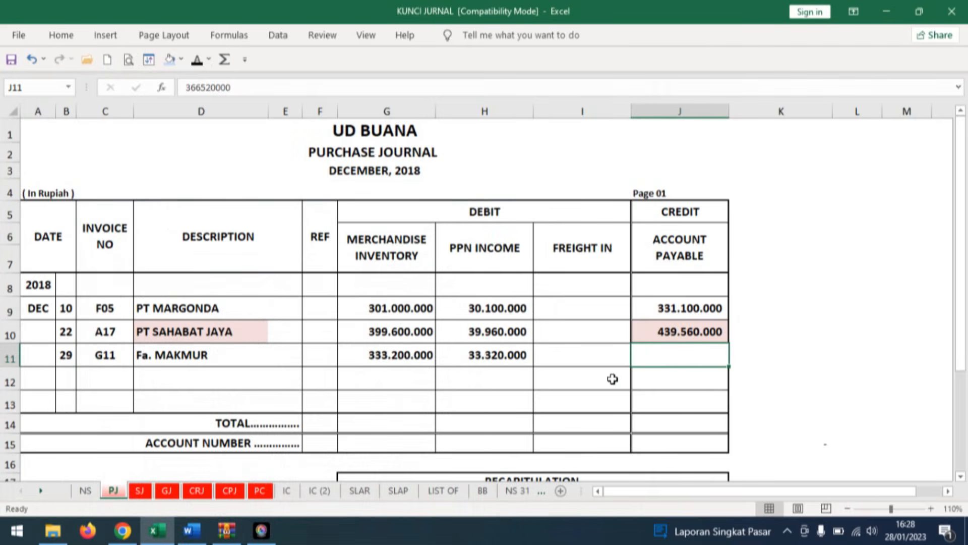
left_click(196, 60)
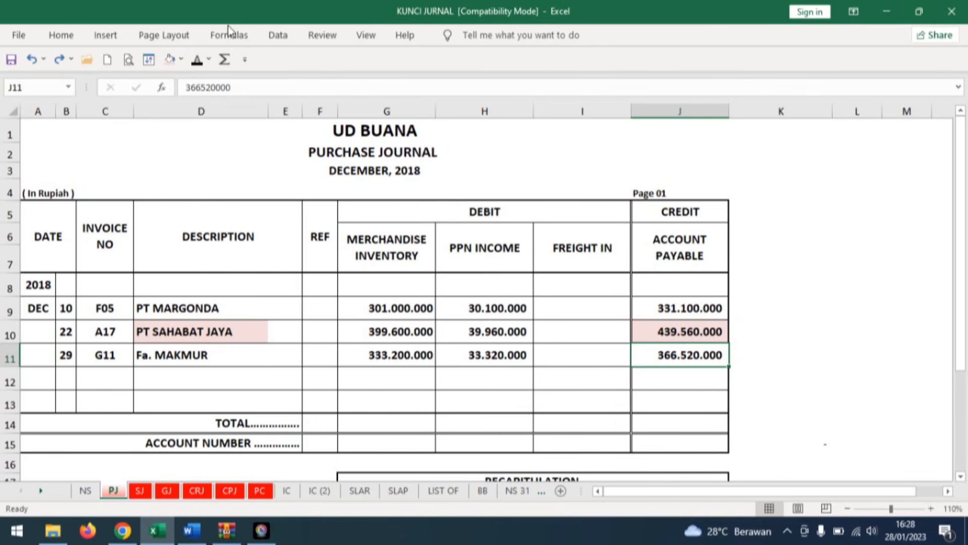
Fill the Fa. MAKMUR description and its account payable amount in row 11 with light pink.
left_click(171, 60)
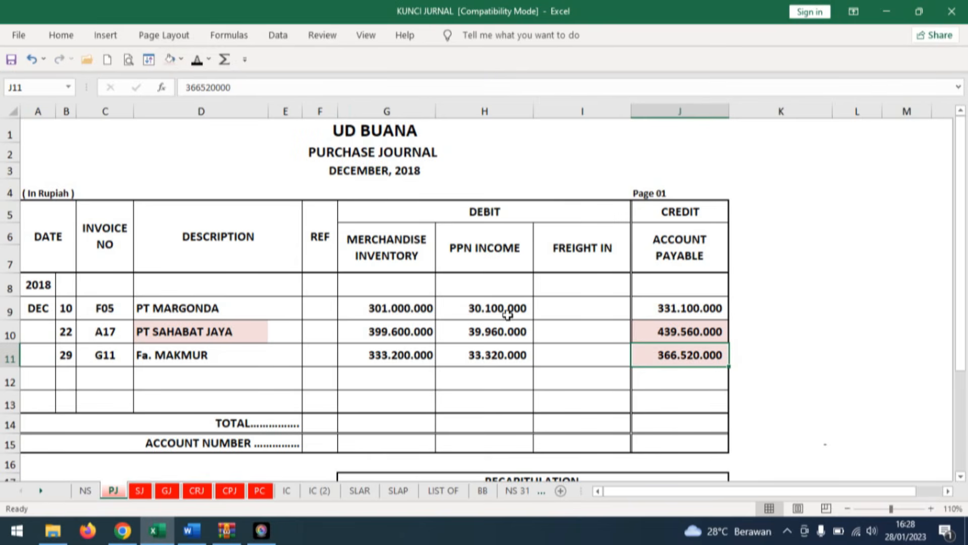
left_click(197, 356)
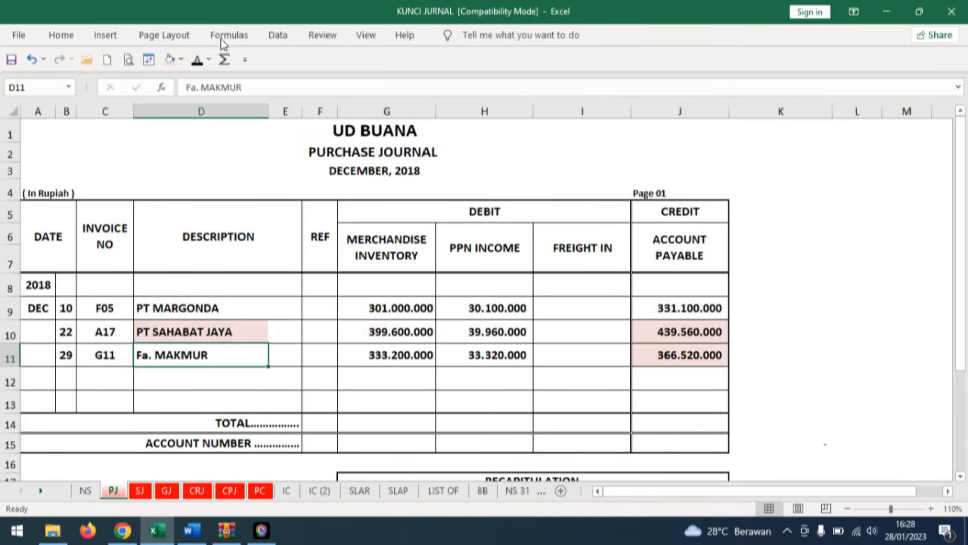
left_click(170, 60)
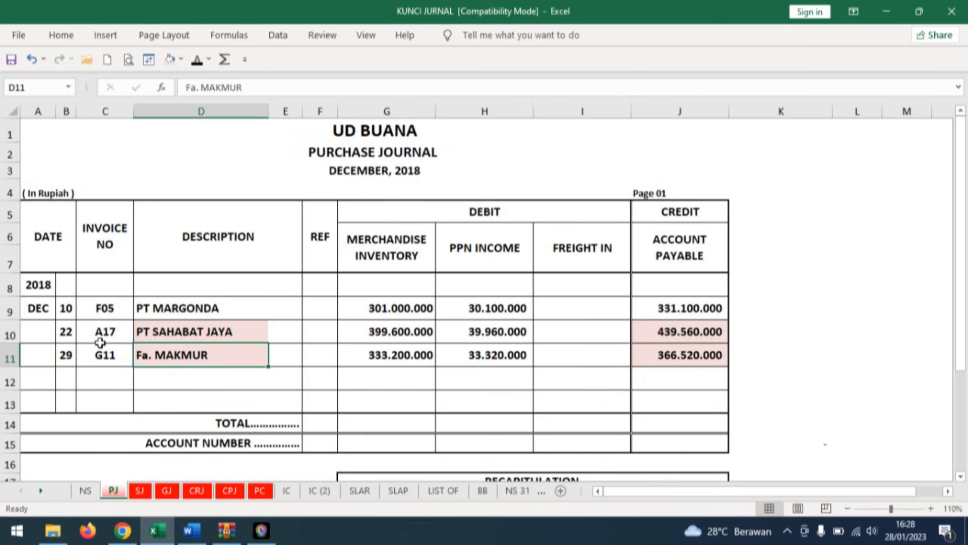
On sheet SLAP, apply black font to the hidden date 29, description PJ and reference 1 in row 23 of the Fa. MAKMUR ledger.
left_click(398, 491)
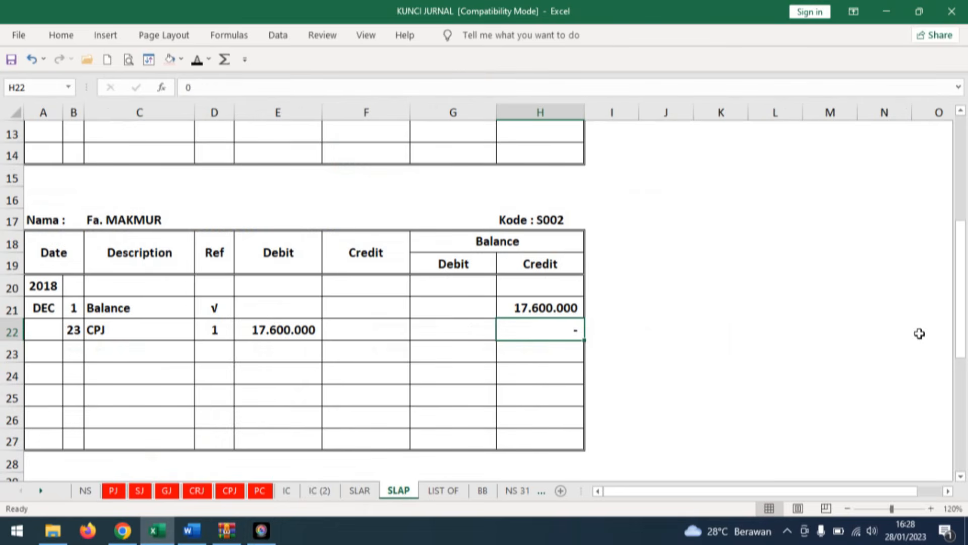
left_click(74, 351)
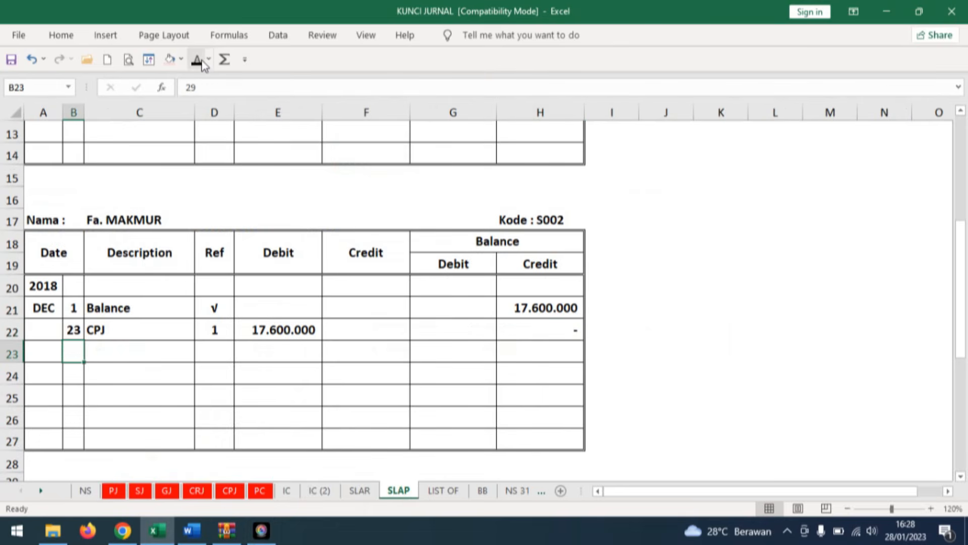
left_click(123, 355)
left_click(197, 59)
left_click(214, 352)
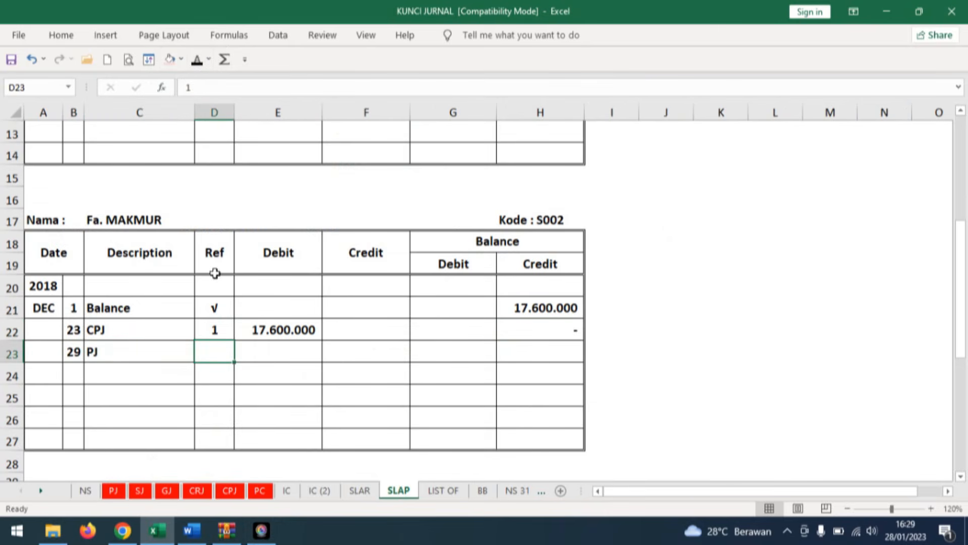
left_click(197, 59)
Apply black font to the hidden 366.520.000 in the credit and credit balance cells of the Fa. MAKMUR row dated 29.
left_click(360, 351)
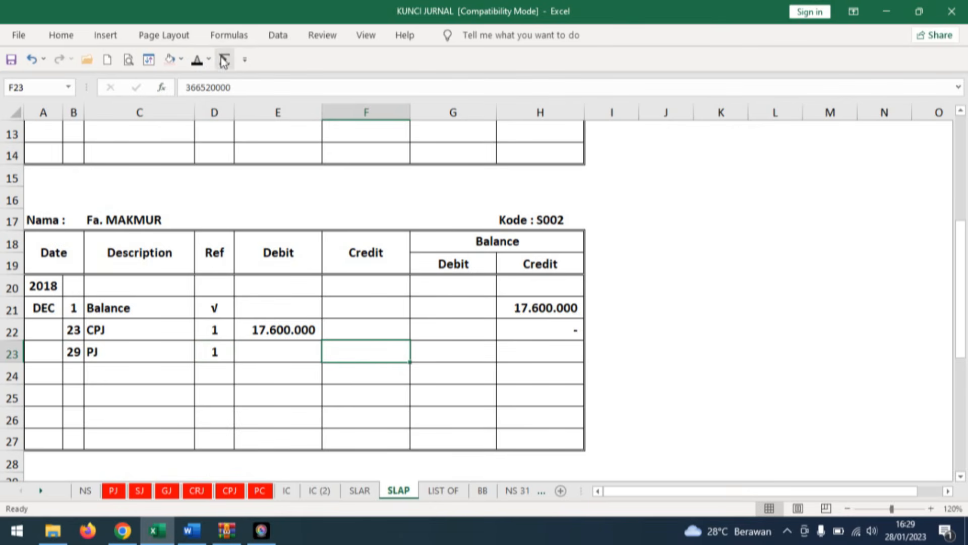
left_click(197, 59)
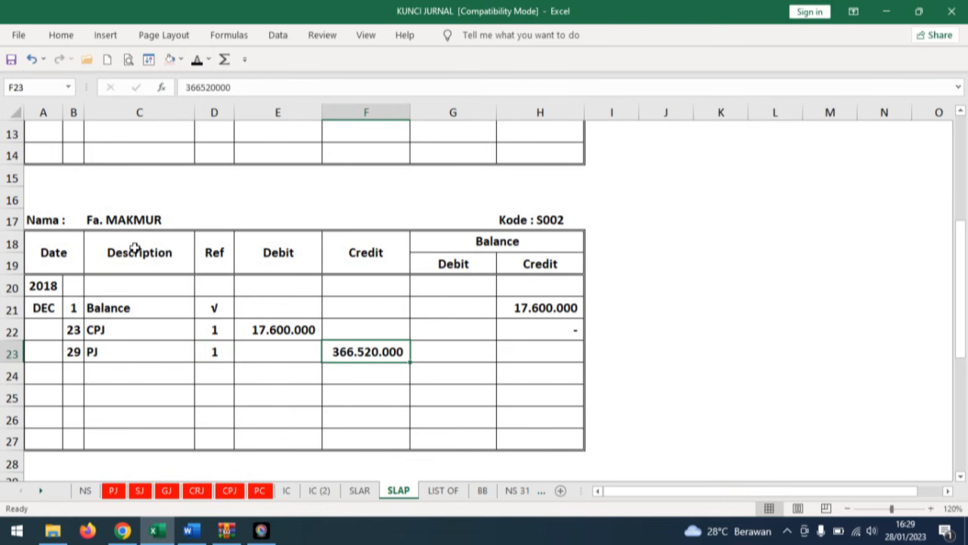
left_click(550, 351)
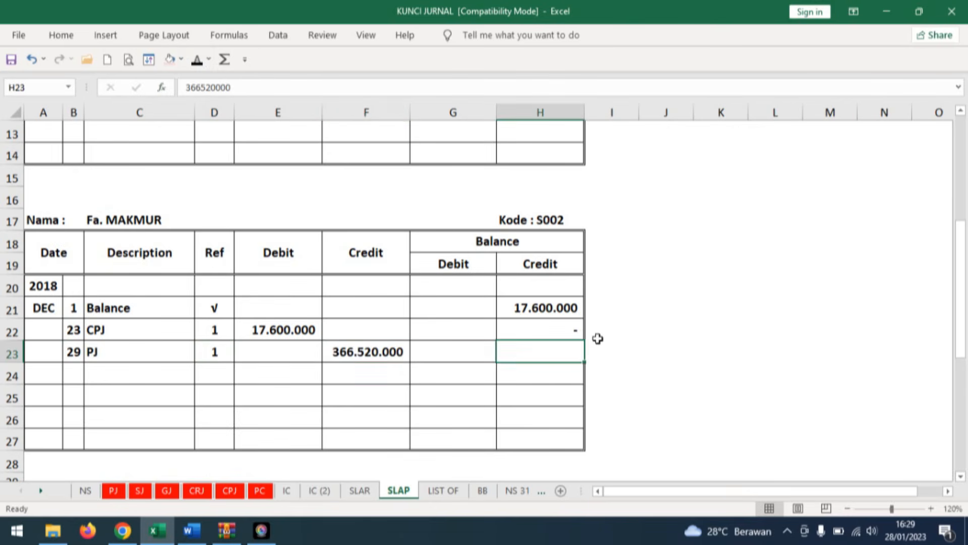
left_click(197, 59)
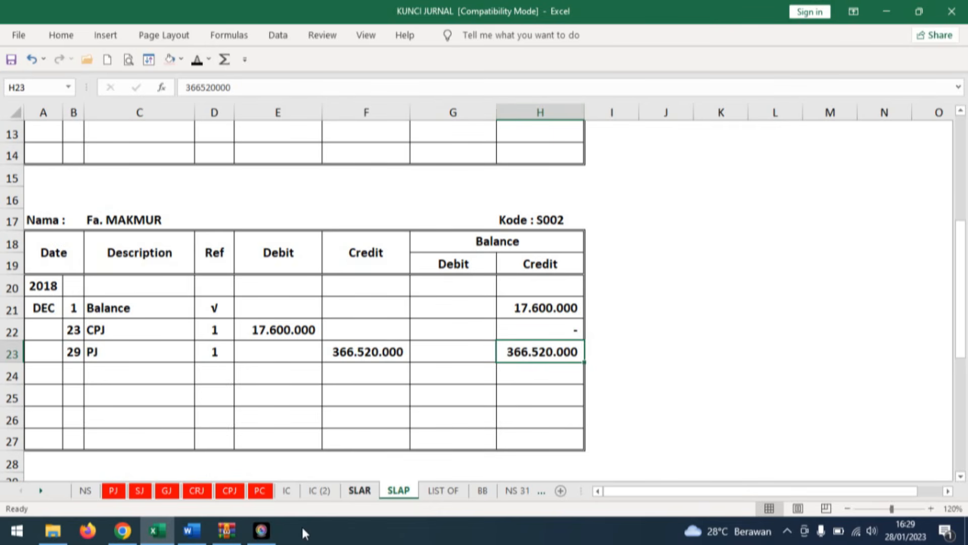
Consult the Word invoice, and on sheet IC apply black font to the hidden date 29 and Pembelian in row 19 of the HPP-14 card.
left_click(199, 534)
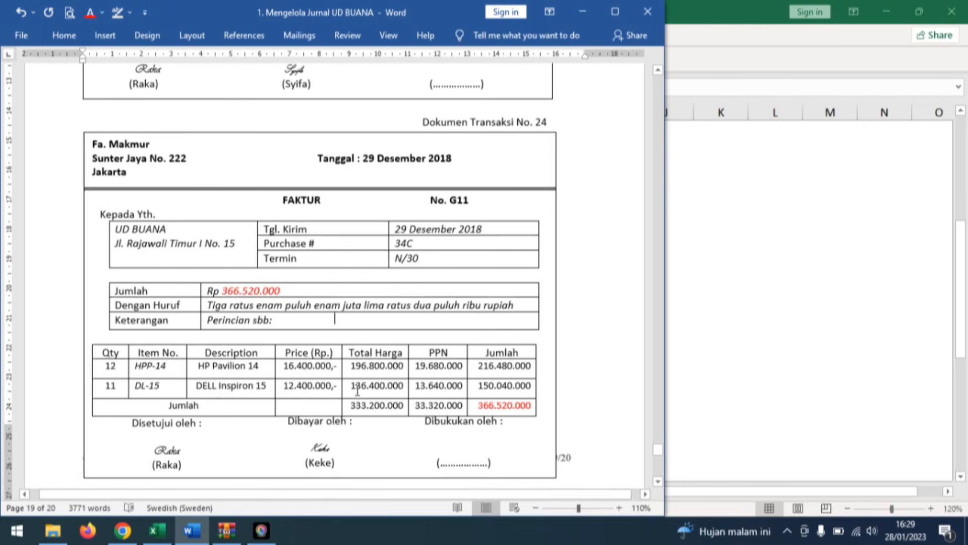
left_click(157, 530)
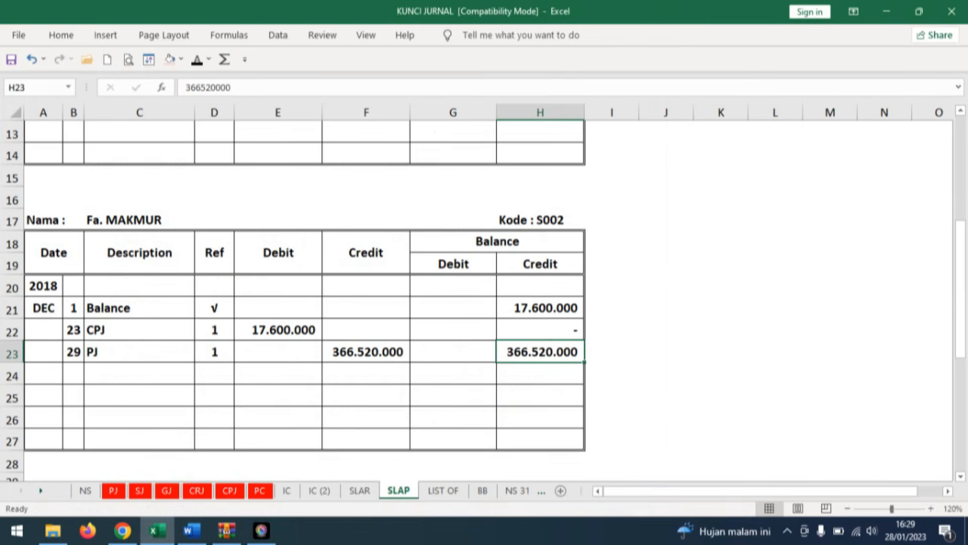
left_click(286, 490)
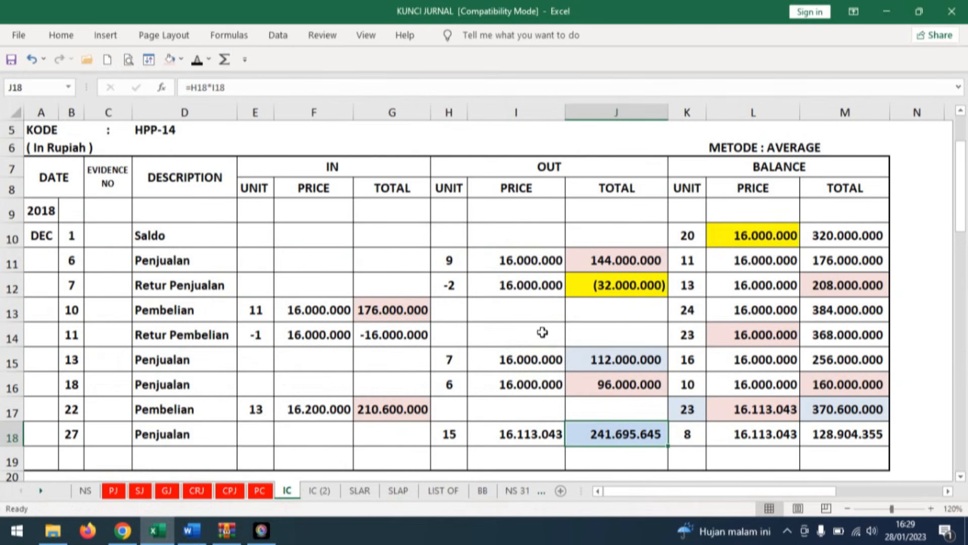
left_click(72, 458)
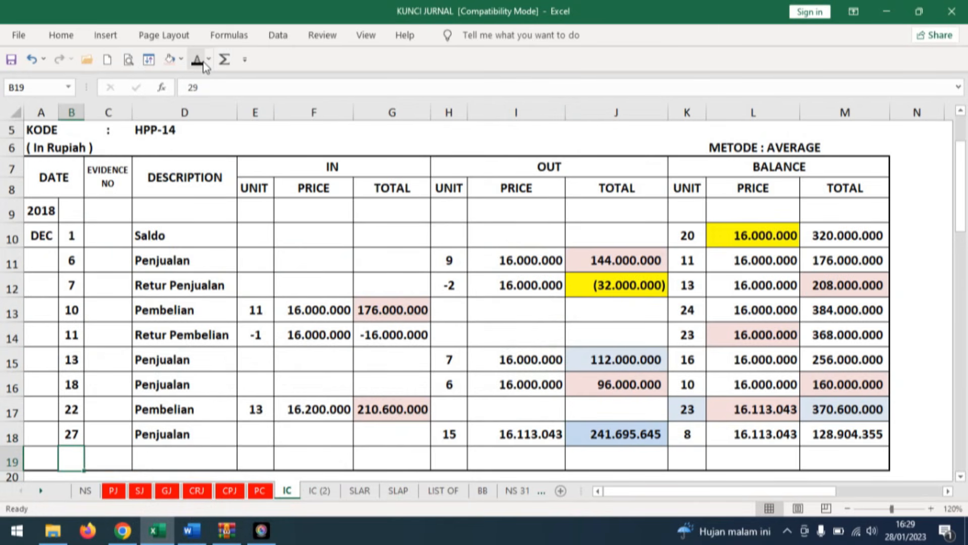
left_click(200, 63)
left_click(193, 463)
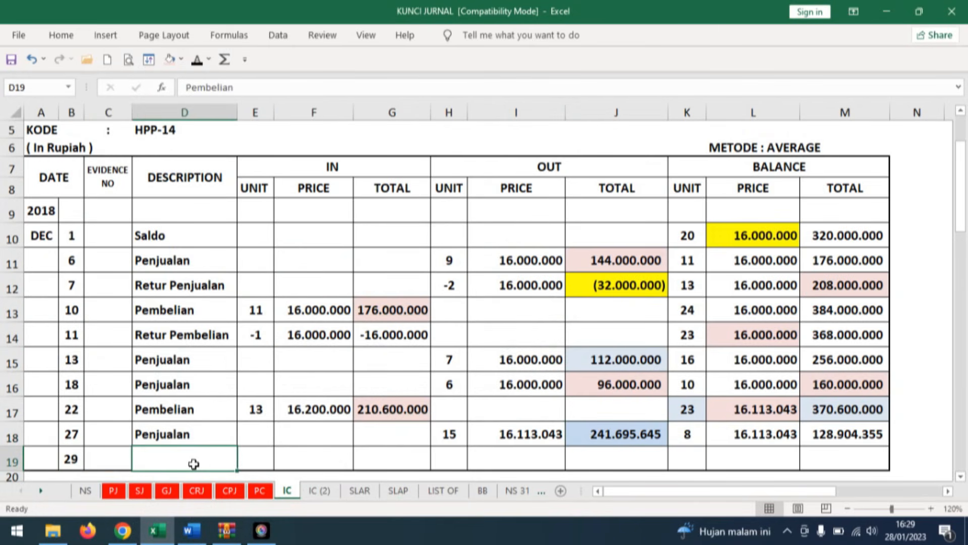
left_click(197, 61)
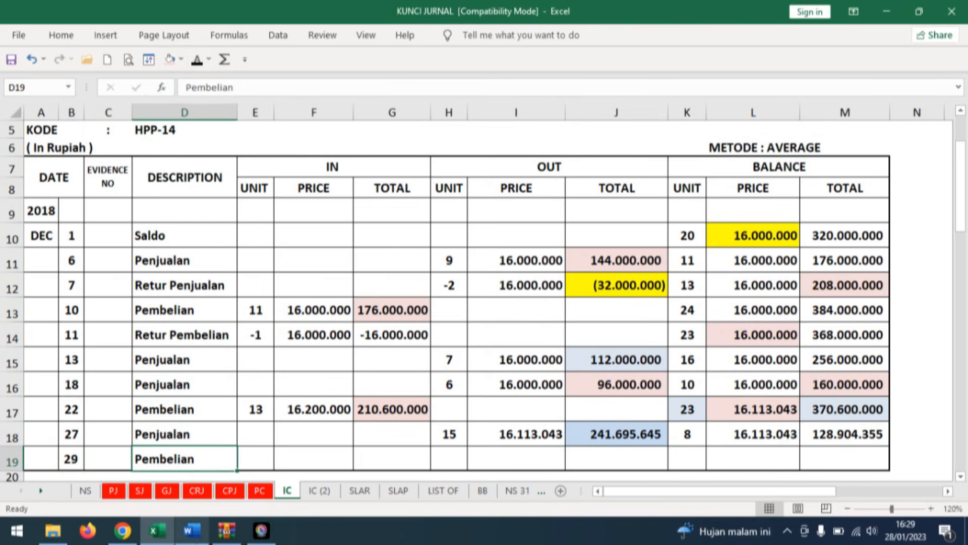
Consult the Word invoice, and on sheet IC apply black font to the hidden IN unit 12, price 16.400.000 and total 196.800.000 in row 19.
left_click(194, 530)
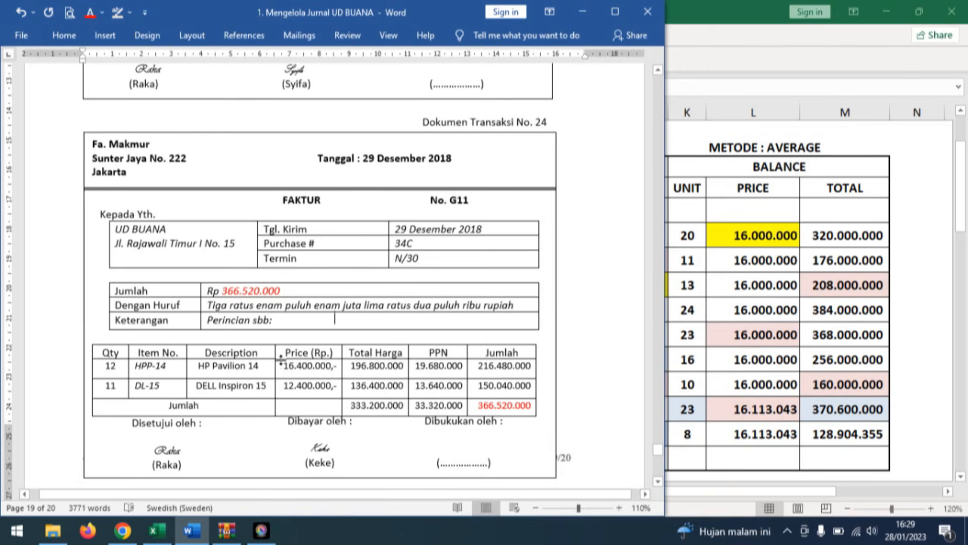
left_click(195, 537)
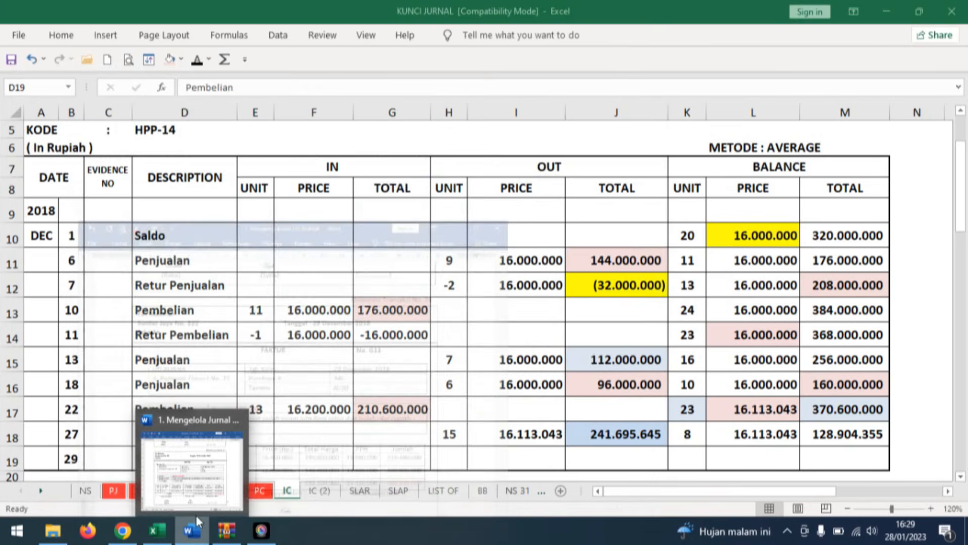
left_click(263, 451)
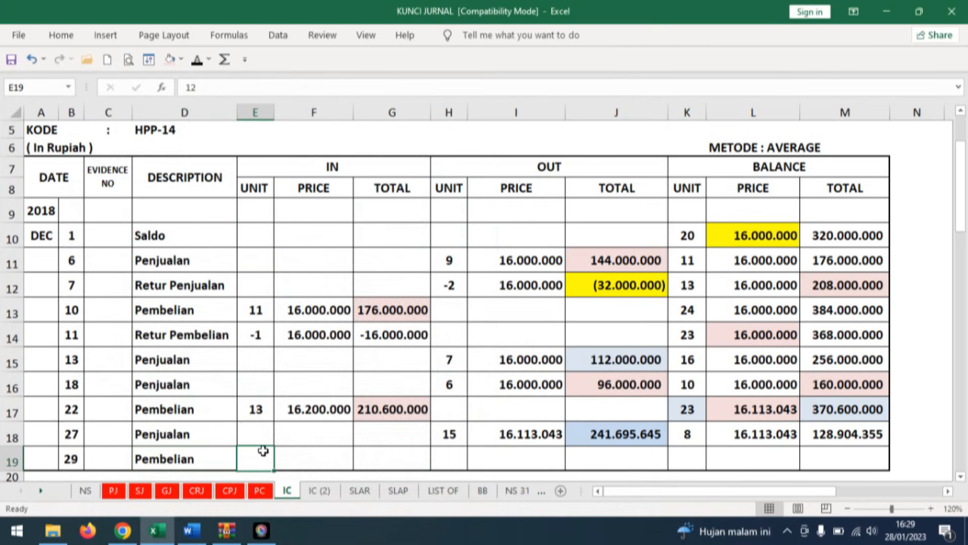
left_click(191, 67)
left_click(309, 459)
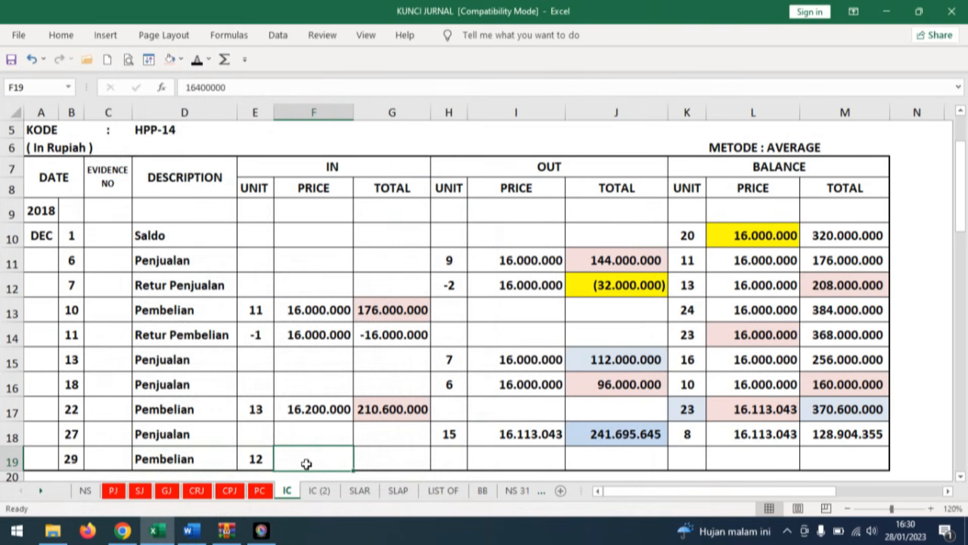
left_click(195, 62)
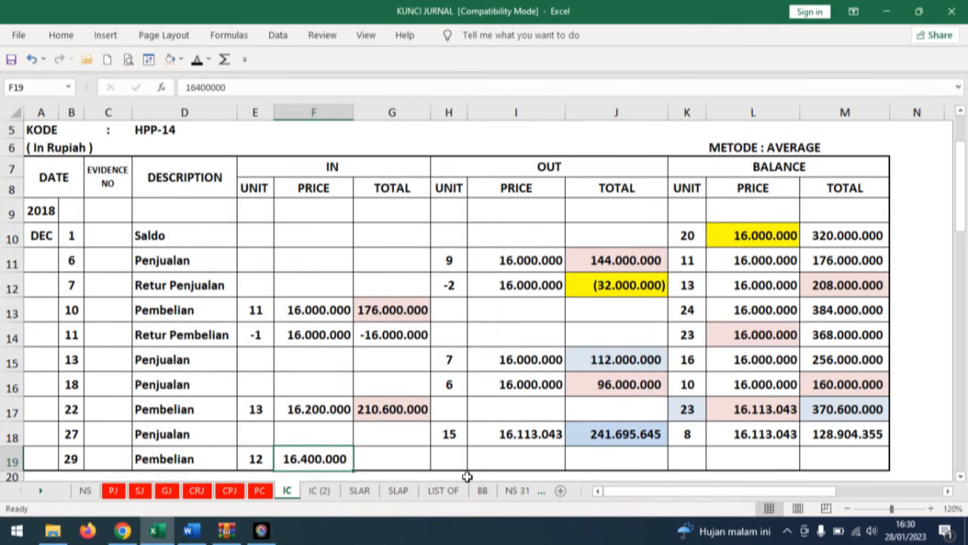
left_click(372, 459)
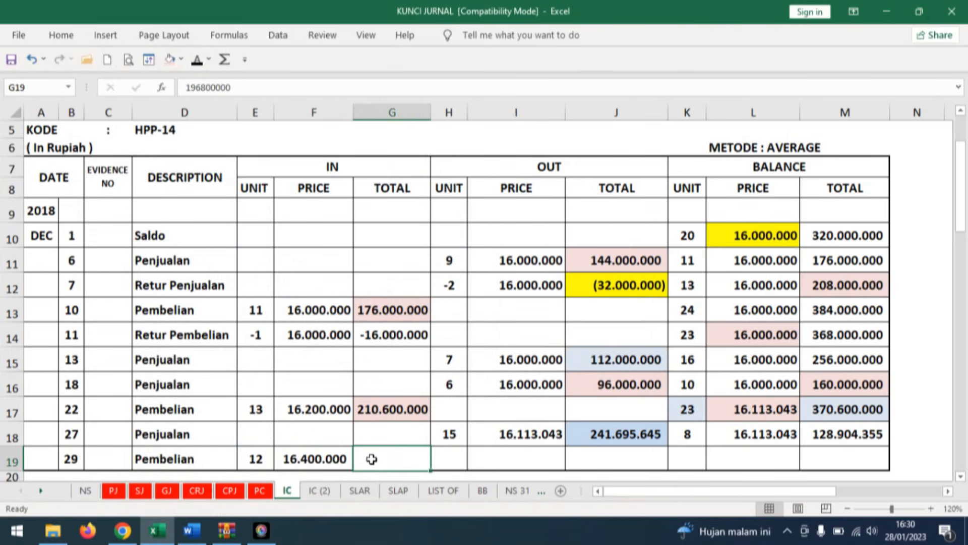
left_click(195, 60)
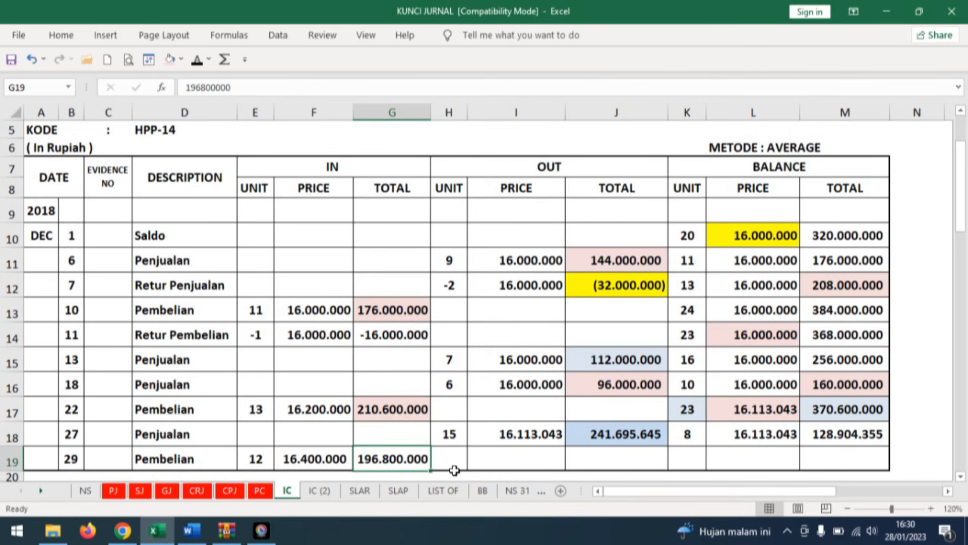
Apply black font to the hidden balance unit 20, balance total 325.704.355 and average price 16.285.218 in row 19 of the HPP-14 card.
left_click(697, 463)
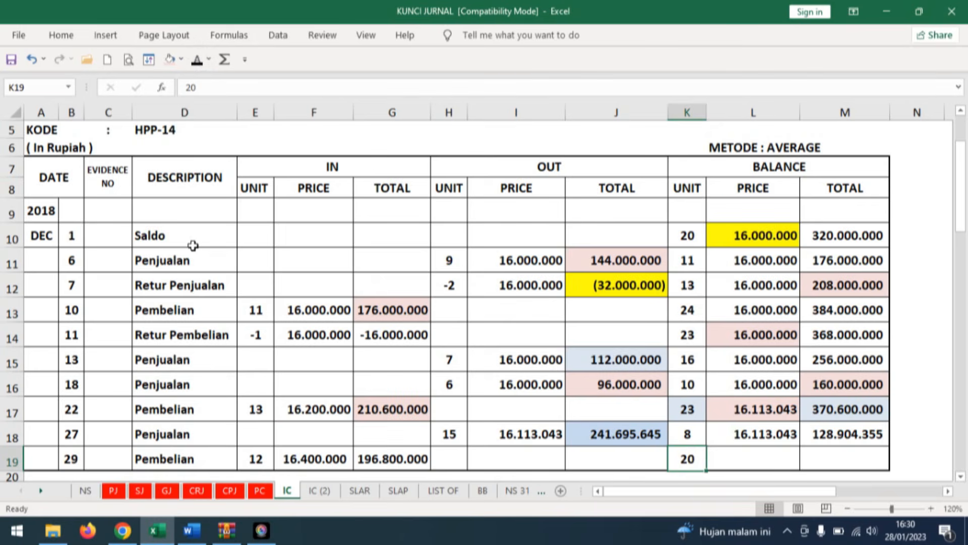
left_click(846, 461)
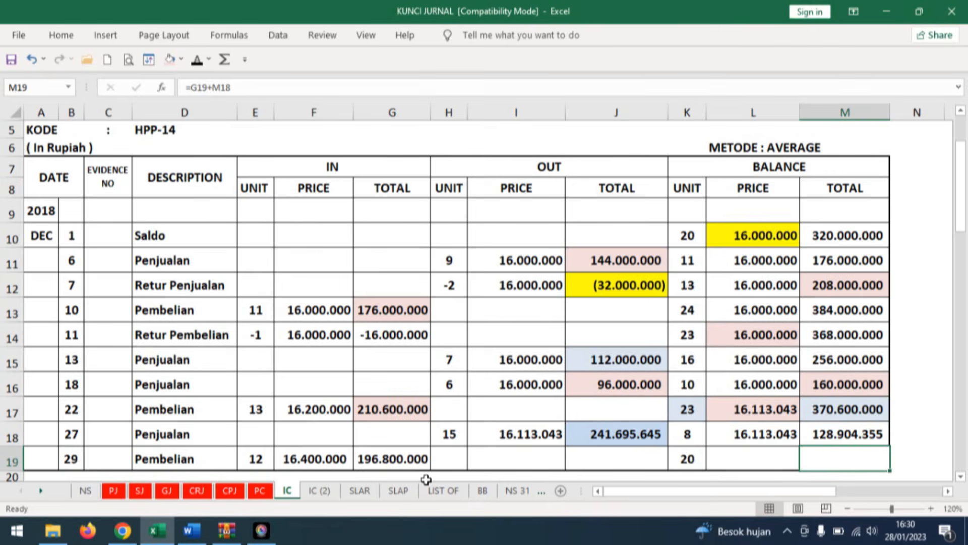
left_click(197, 60)
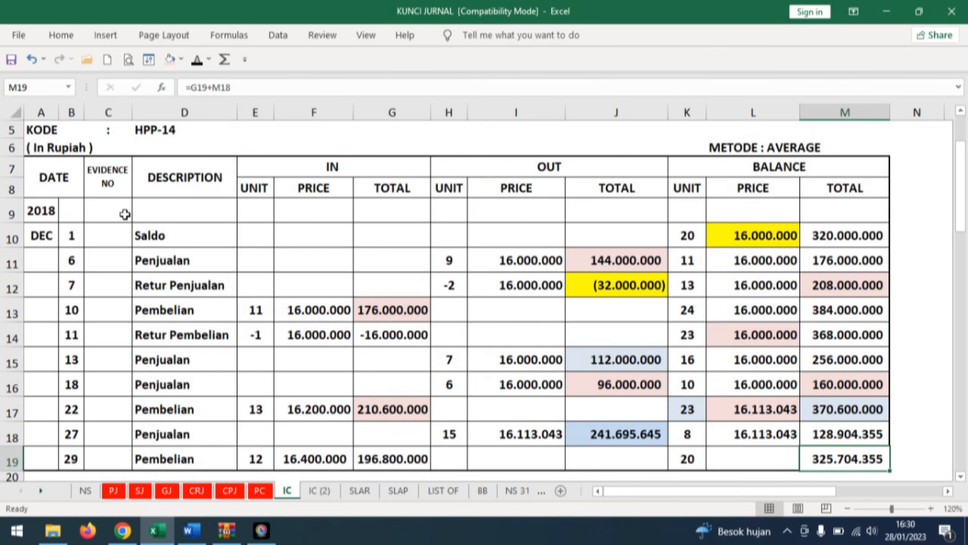
key("Left")
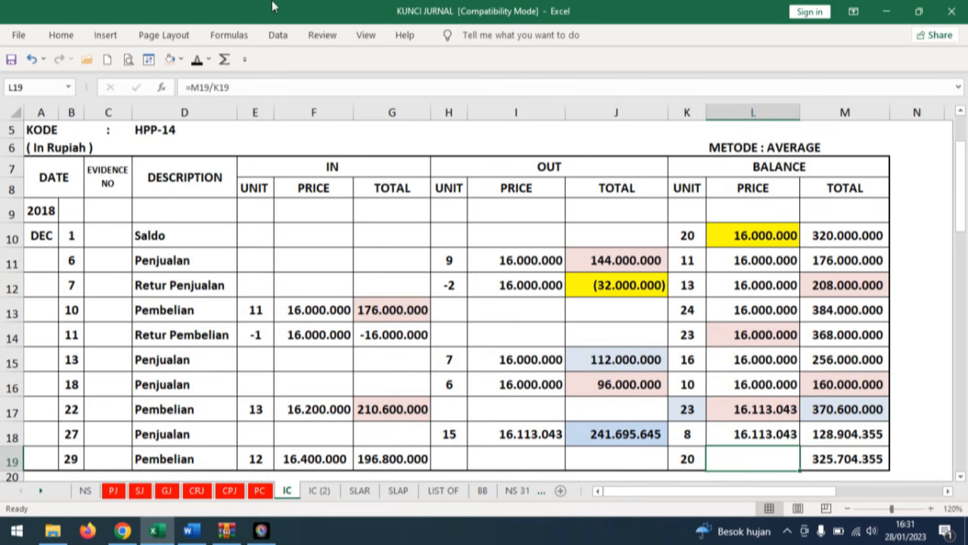
left_click(196, 60)
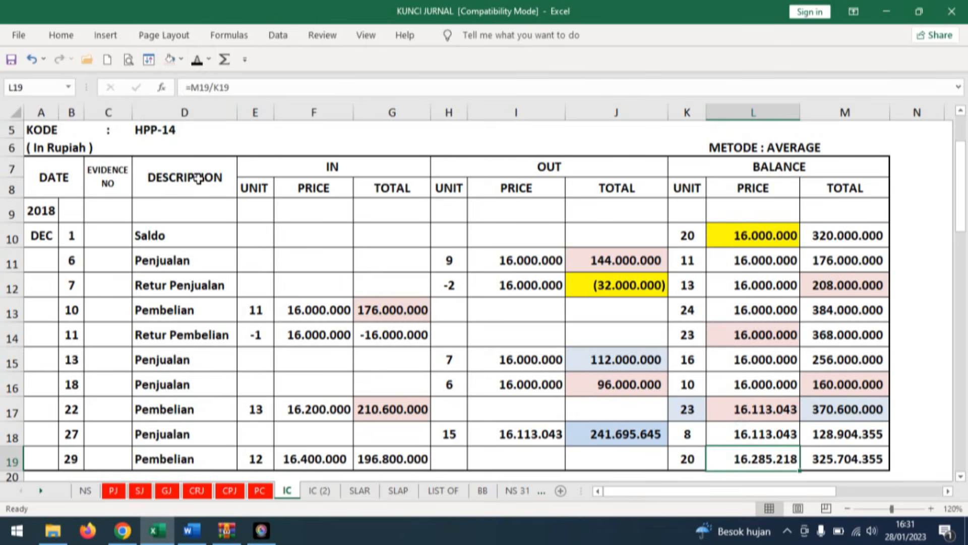
On sheet IC (2), apply black font to the hidden date 29 and Pembelian in row 19 of the DELL Inspiron 15 card.
left_click(333, 490)
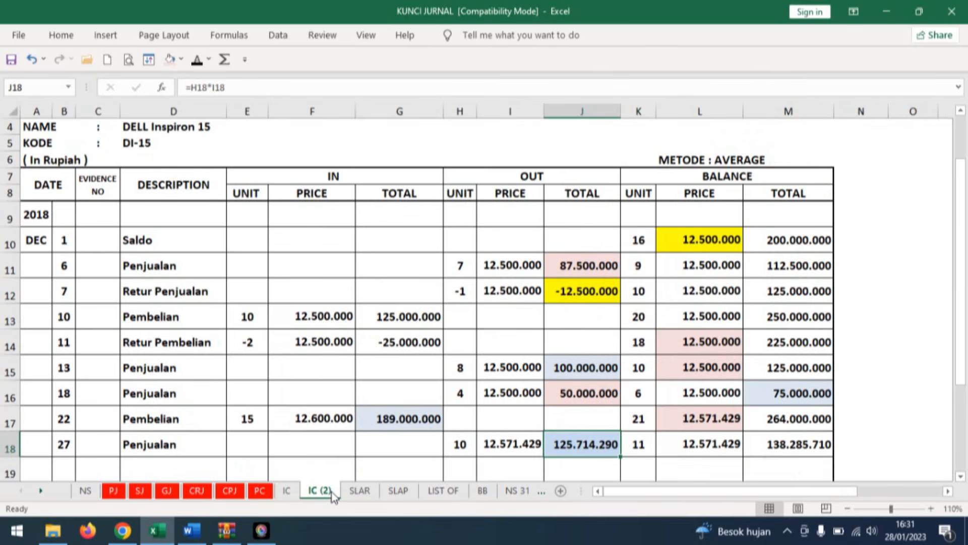
scroll(277, 416, "down", 1)
left_click(65, 419)
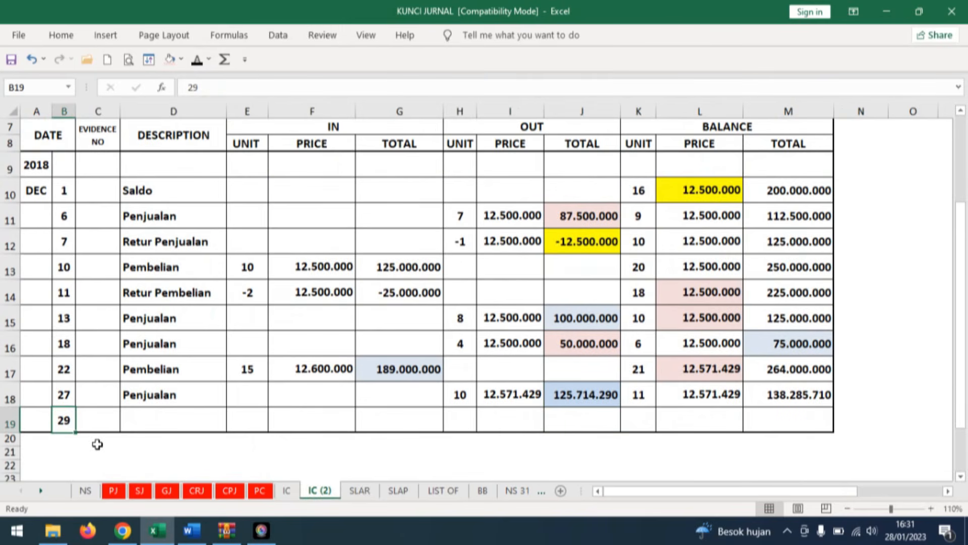
left_click(147, 417)
left_click(197, 59)
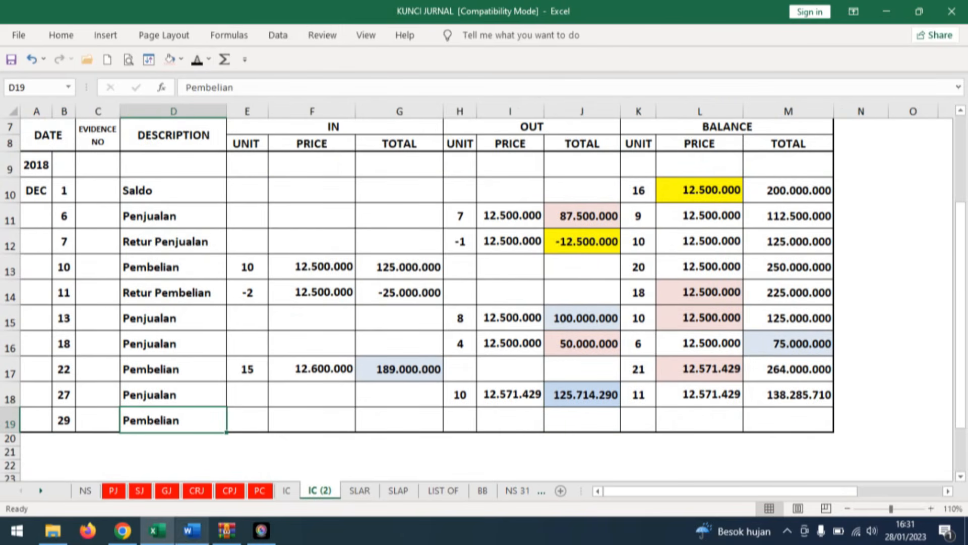
Consult the Word invoice, and apply black font to the hidden IN unit 11, price 12.400.000 and total 136.400.000 in the DELL Inspiron 15 card's row 19.
left_click(192, 530)
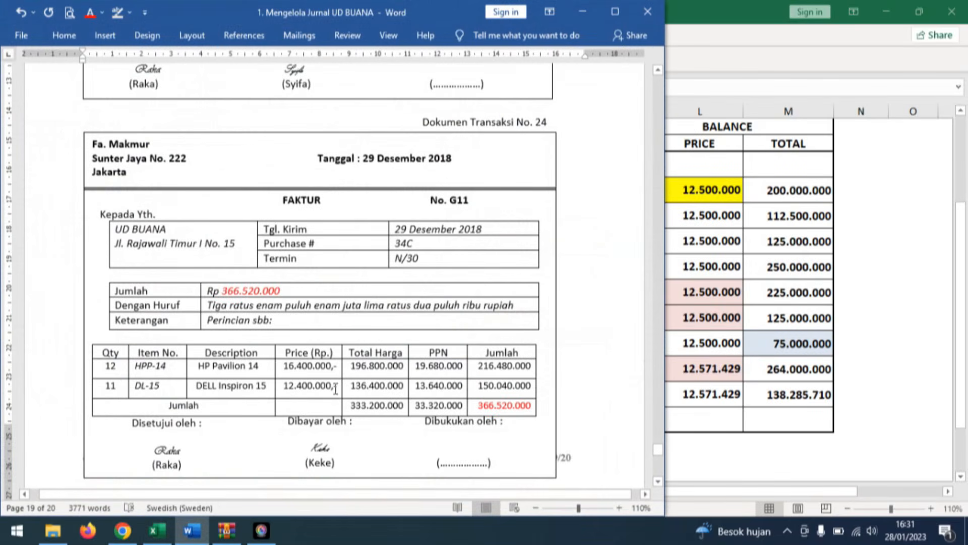
left_click(167, 530)
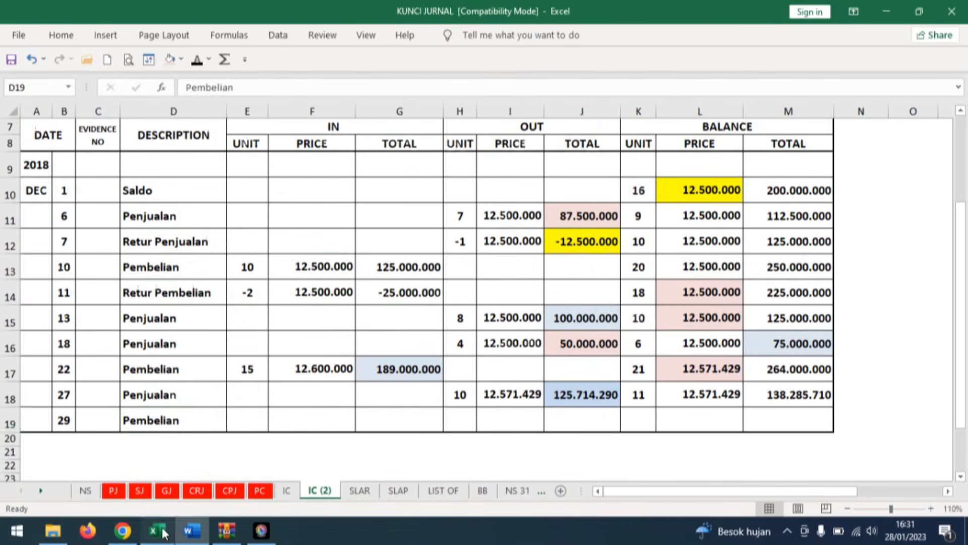
left_click(248, 419)
left_click(196, 59)
left_click(324, 419)
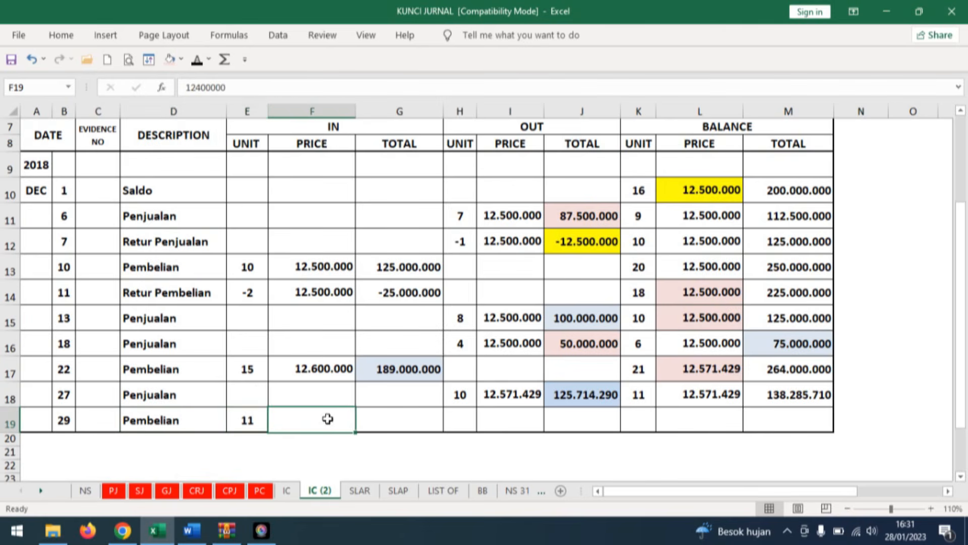
left_click(195, 60)
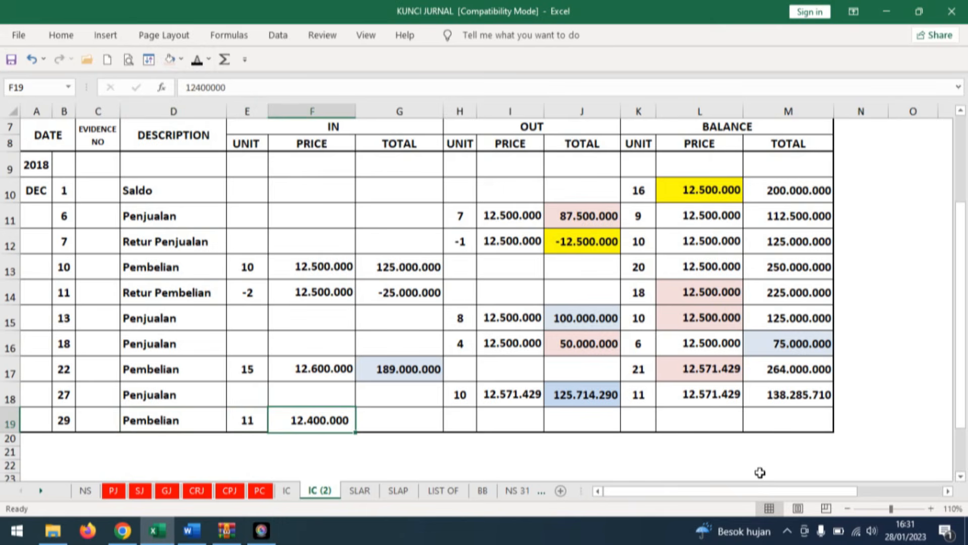
left_click(401, 420)
left_click(196, 60)
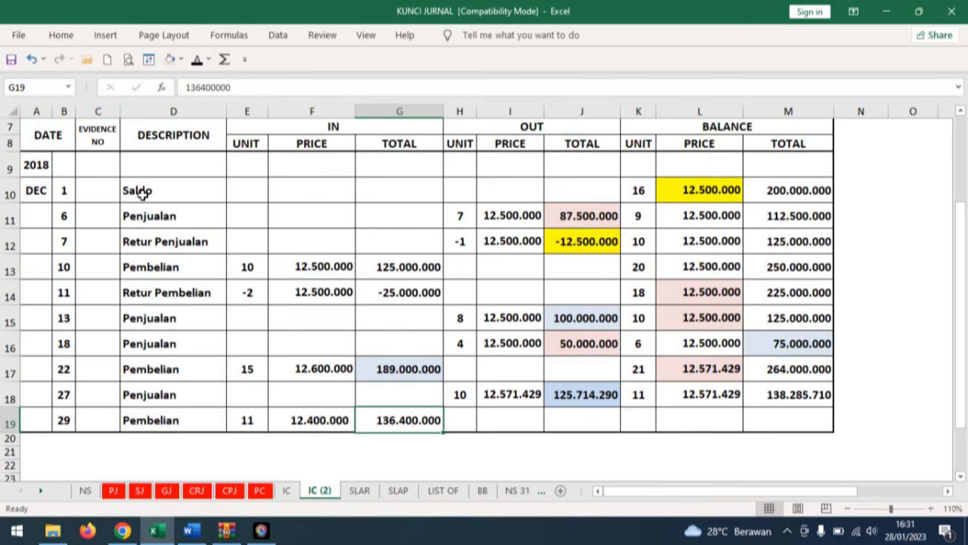
Apply black font to the hidden balance unit 22 in row 19 and check the formula behind that row's balance total.
left_click(644, 425)
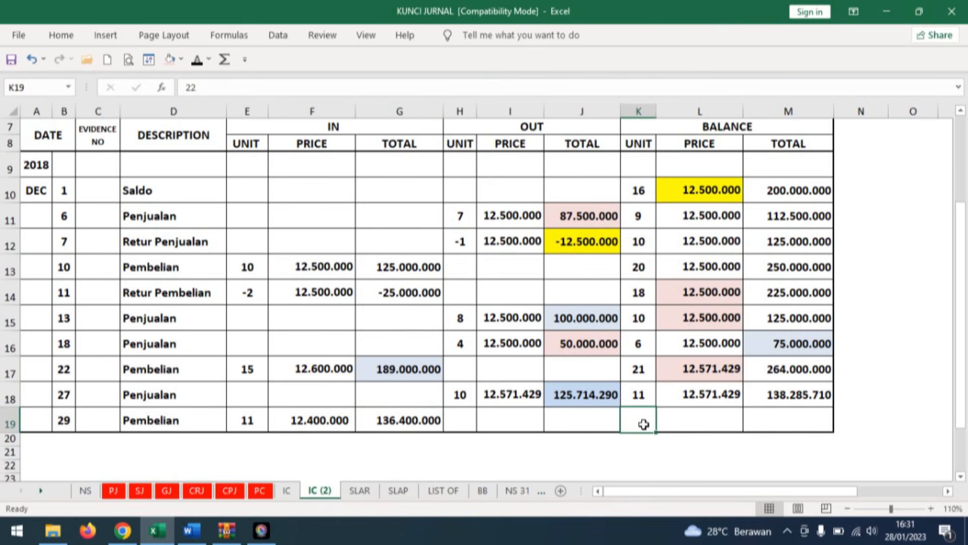
left_click(196, 59)
left_click(802, 419)
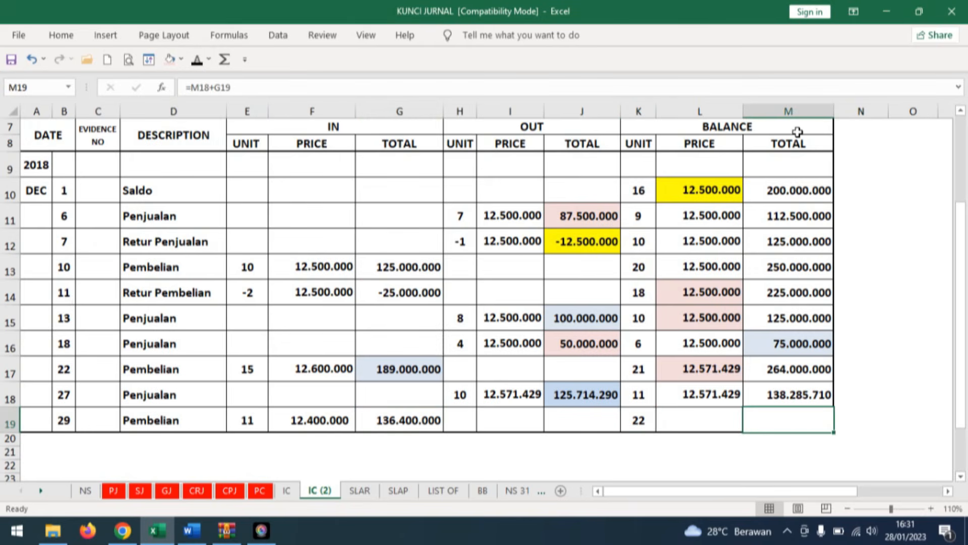
Fill the row 18 balance total 138.285.710 and the row 19 IN total 136.400.000 with light pink.
left_click(829, 396)
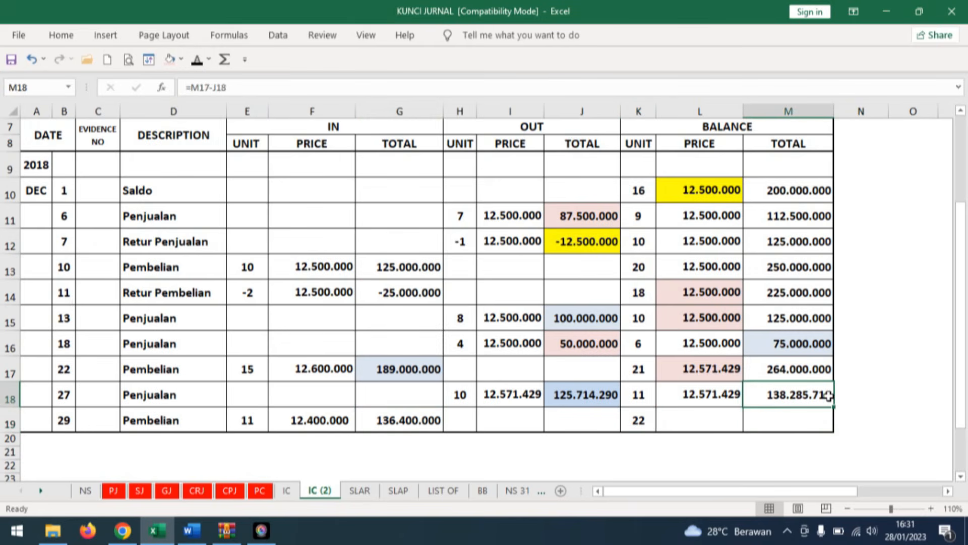
left_click(170, 59)
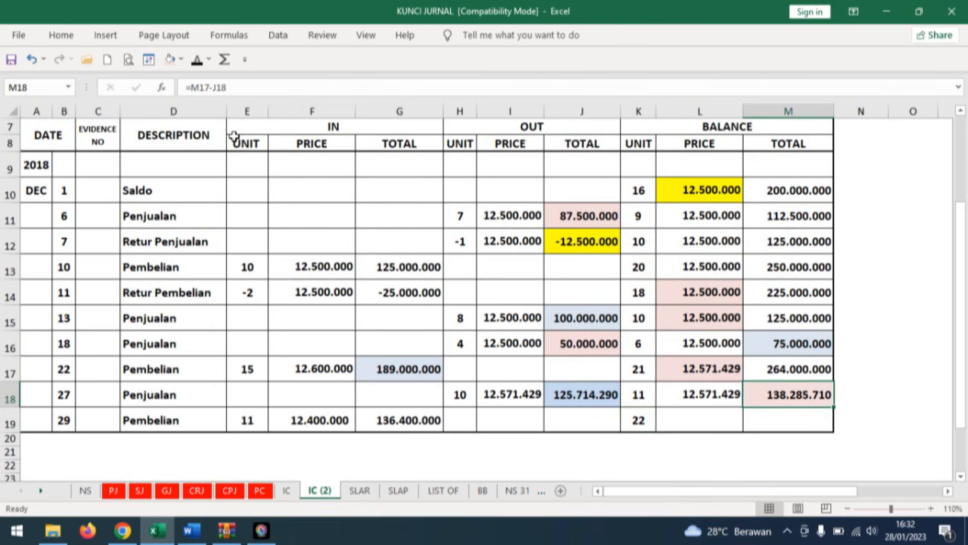
left_click(428, 413)
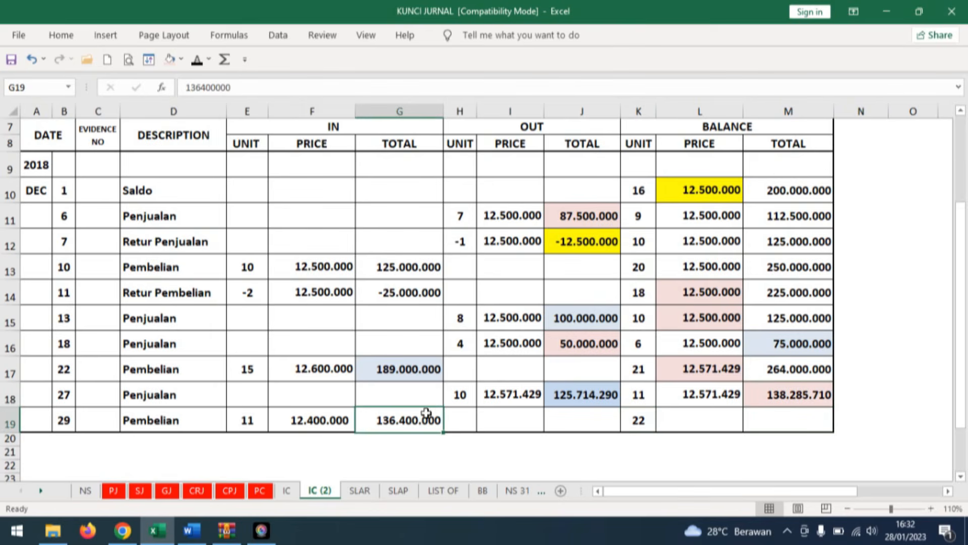
left_click(170, 60)
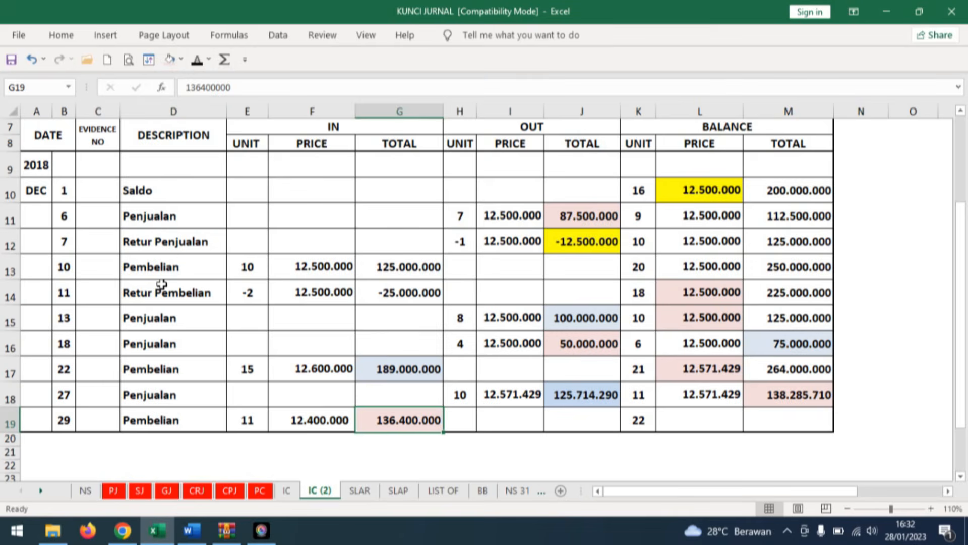
Apply black font to the hidden balance total 274.685.710 and average price 12.485.714 in row 19 of the DELL Inspiron 15 card.
left_click(774, 421)
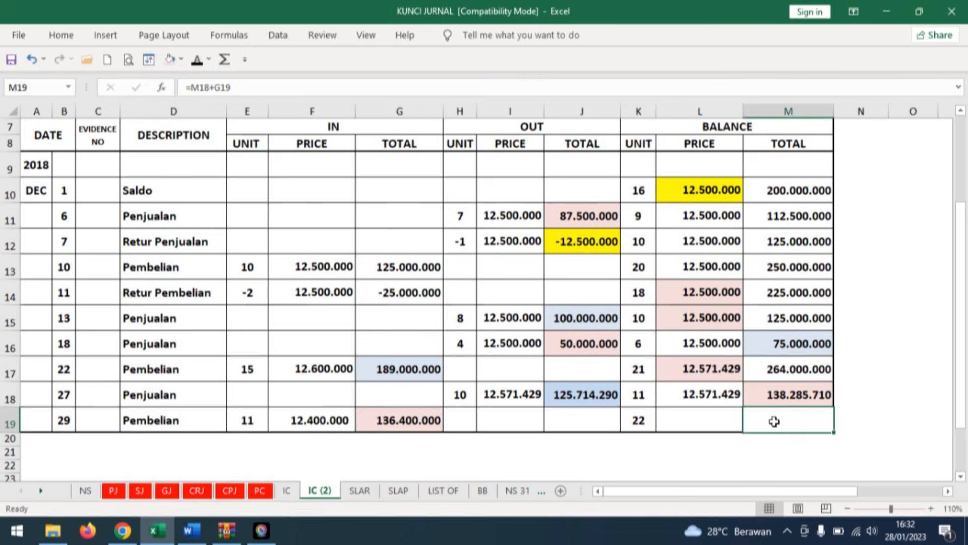
left_click(196, 60)
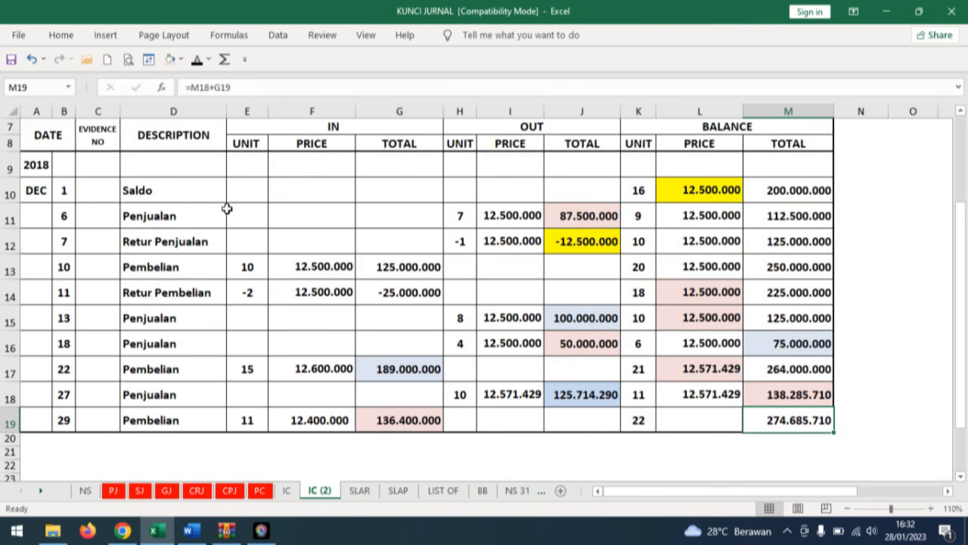
left_click(712, 419)
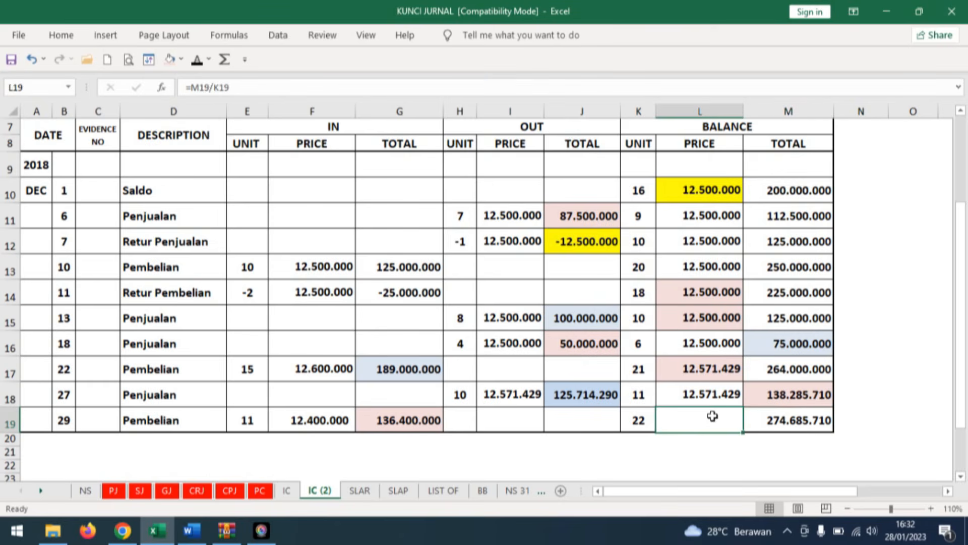
left_click(199, 61)
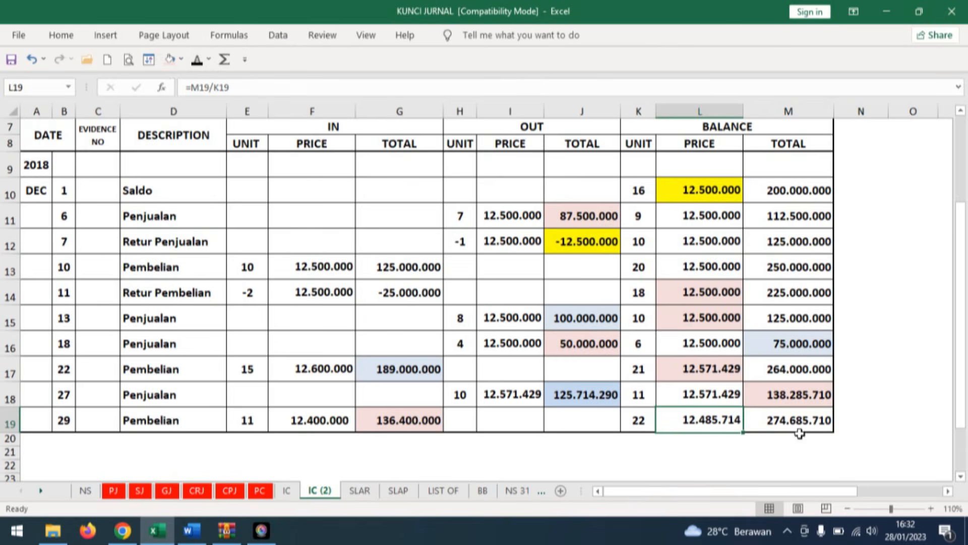
Consult transaction 25 in Word, and apply black font to the hidden date 30, BKK12-7 and Pembayaran angsuran Bank in the Cash Payment Journal's row 16.
left_click(191, 530)
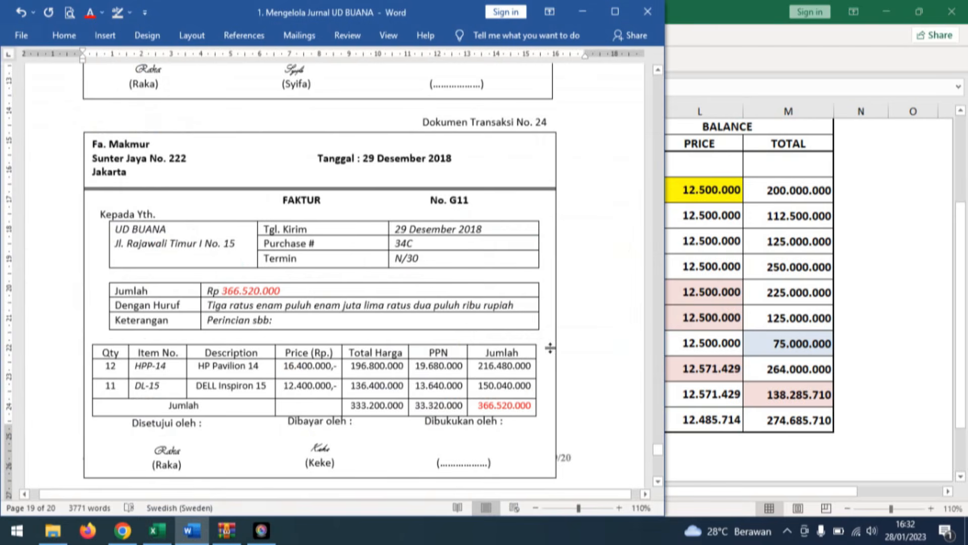
scroll(628, 320, "down", 5)
scroll(629, 322, "down", 4)
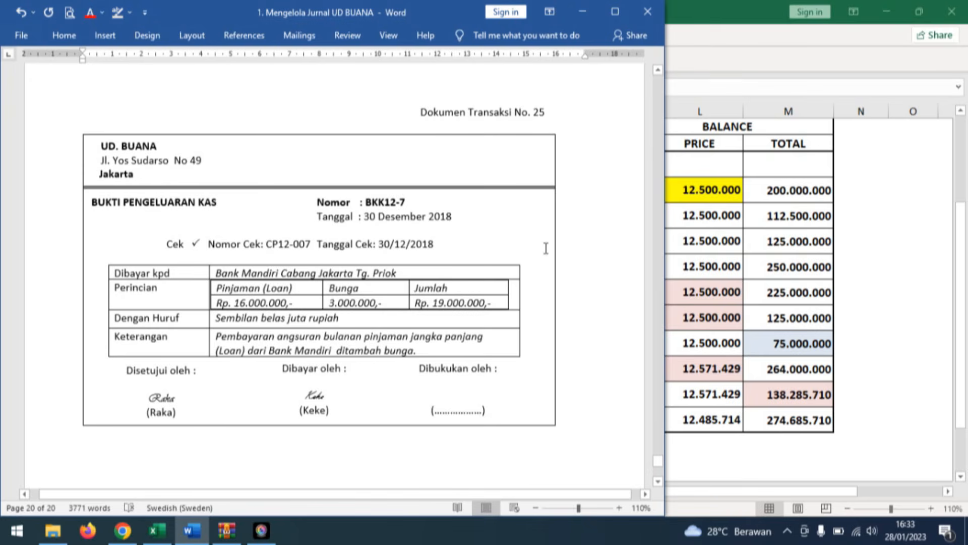
left_click(157, 530)
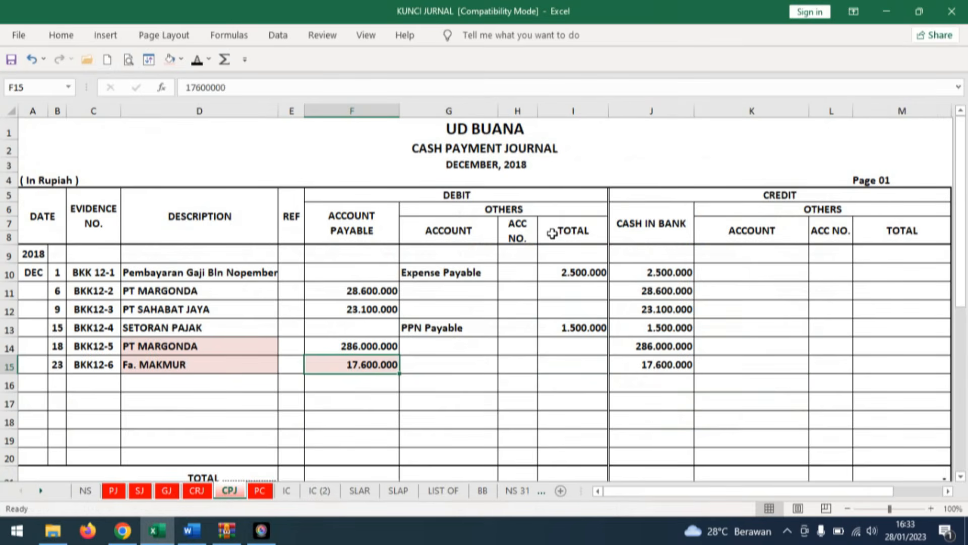
left_click(57, 382)
left_click(197, 60)
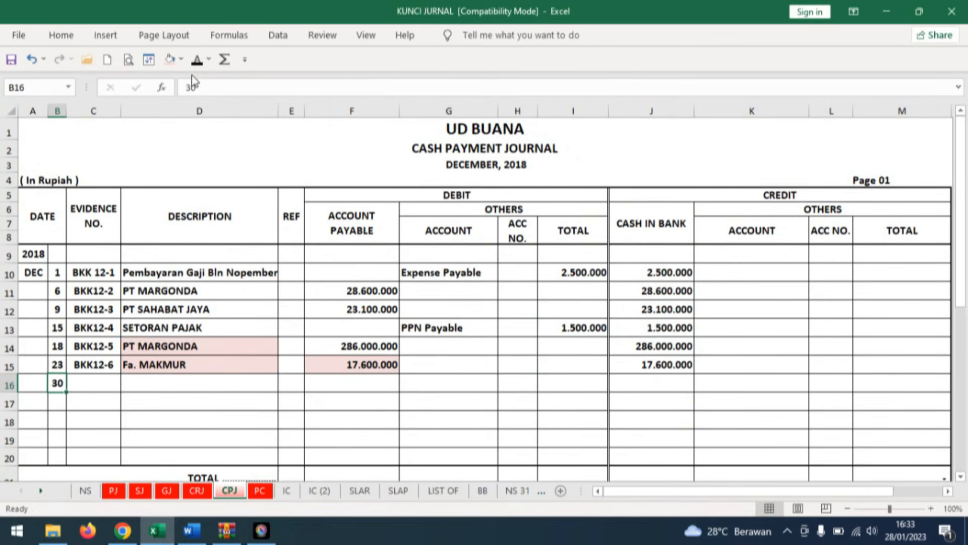
left_click(109, 382)
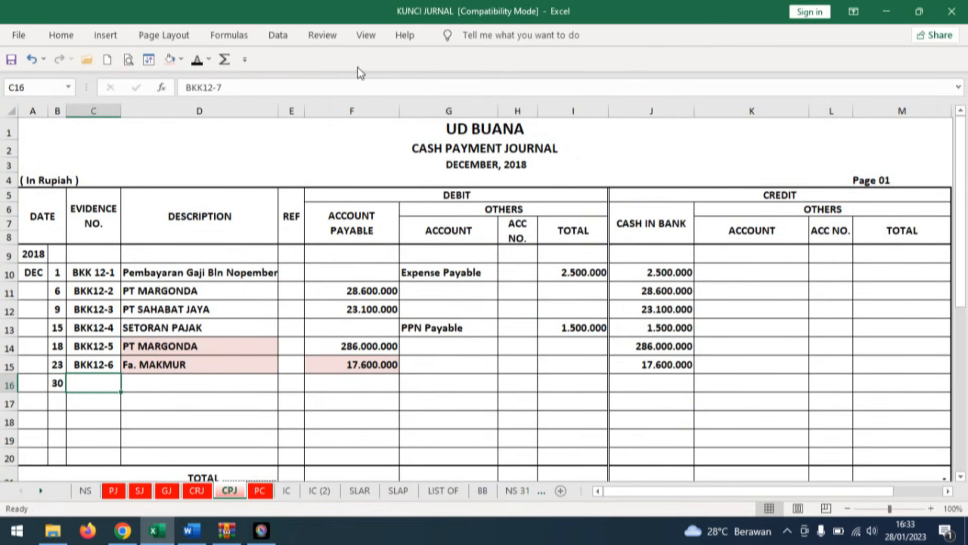
left_click(197, 60)
left_click(177, 384)
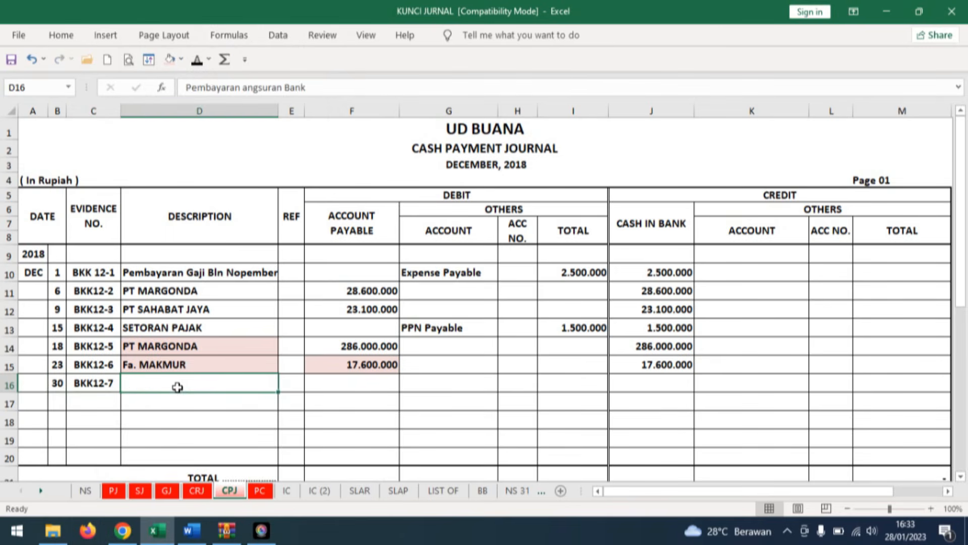
left_click(198, 61)
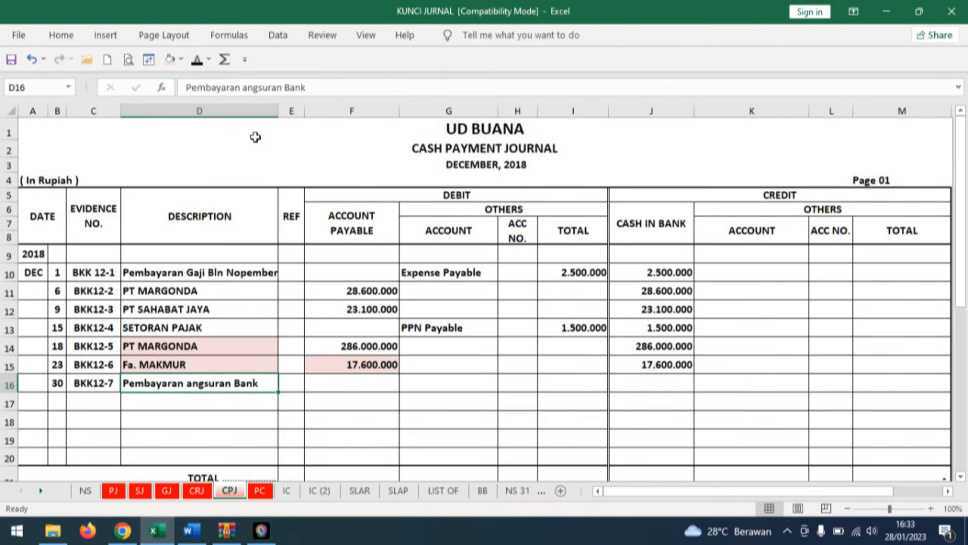
Apply black font to the hidden account Bank Mandiri Loan and its debit total 16.000.000 in row 16, checking the amount against the Word voucher.
left_click(447, 385)
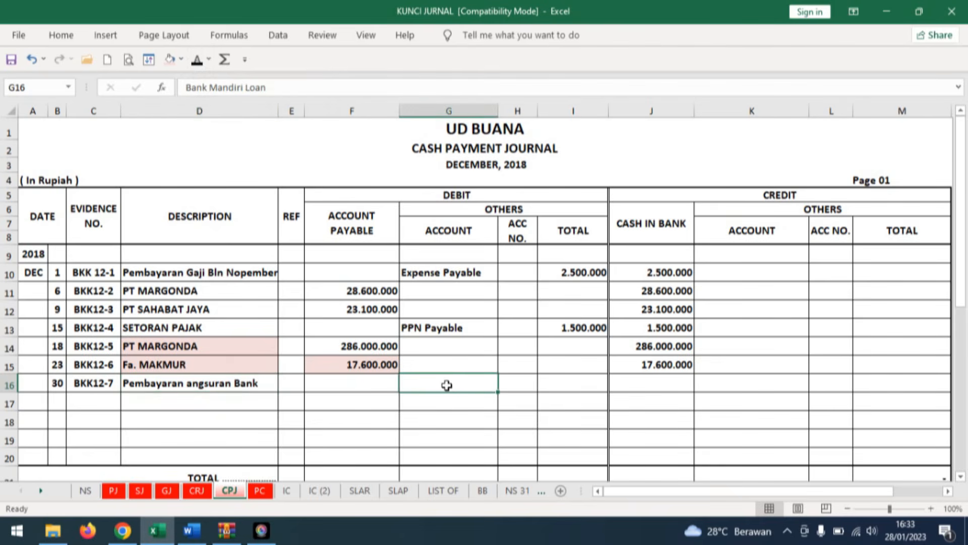
left_click(197, 62)
left_click(575, 383)
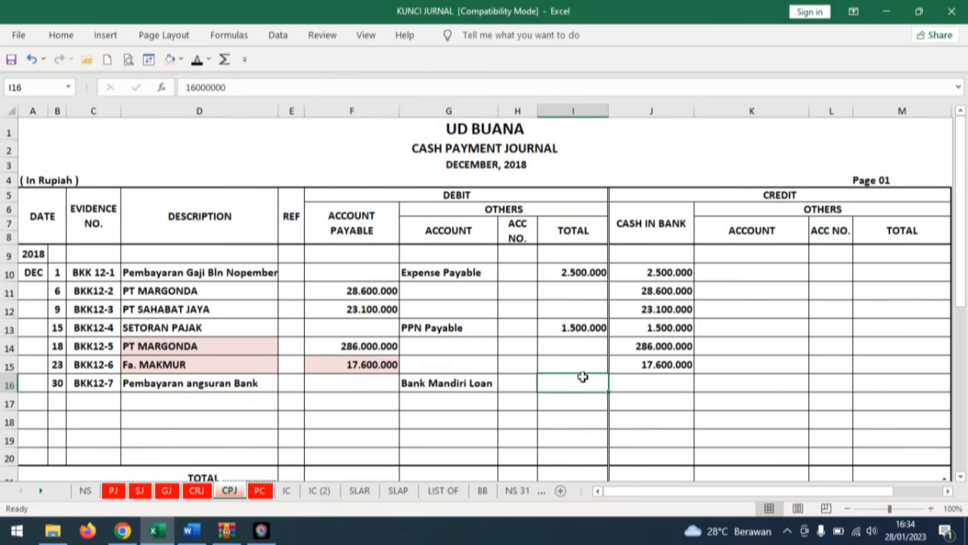
left_click(191, 531)
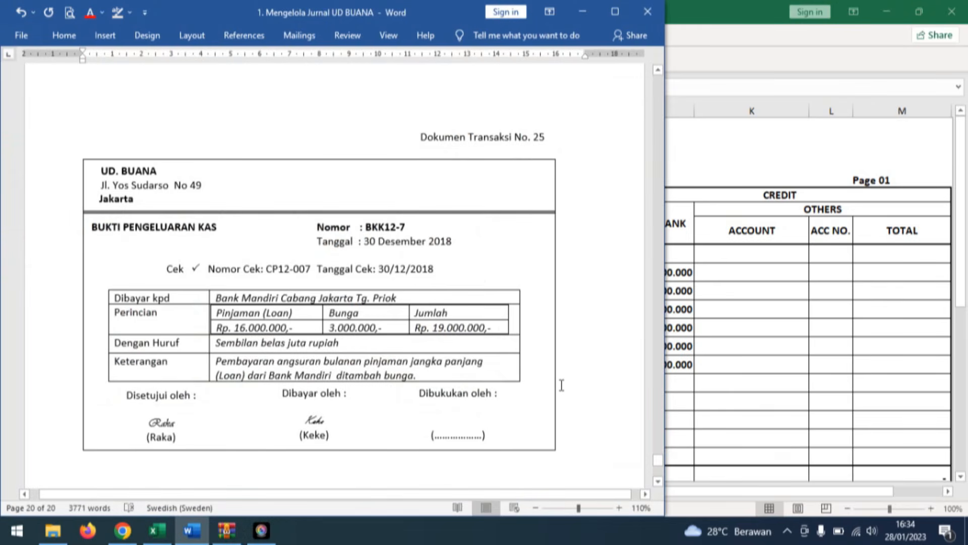
key("alt+Tab")
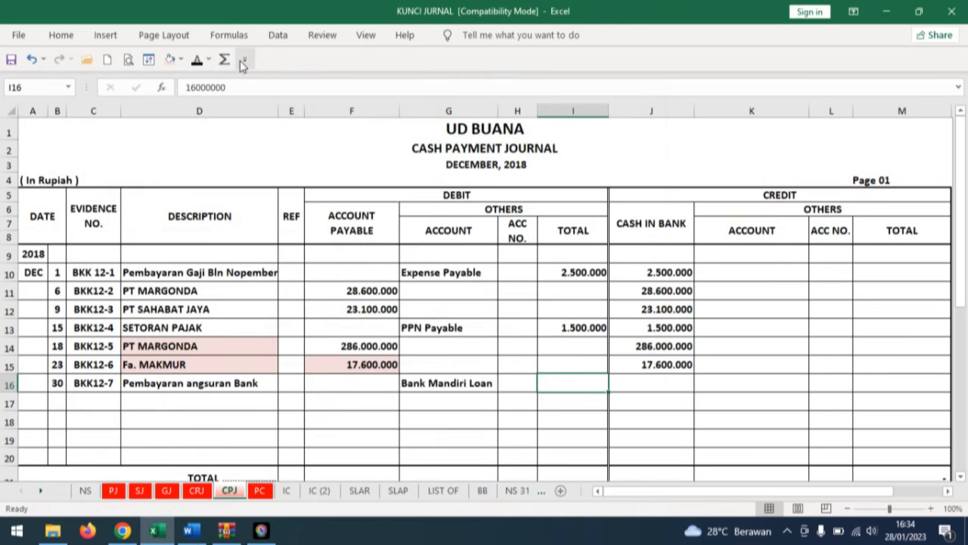
left_click(197, 62)
Apply black font to the hidden Interest Expense account, its debit total 3.000.000 and the Cash in Bank credit 19.000.000 in row 17.
left_click(454, 402)
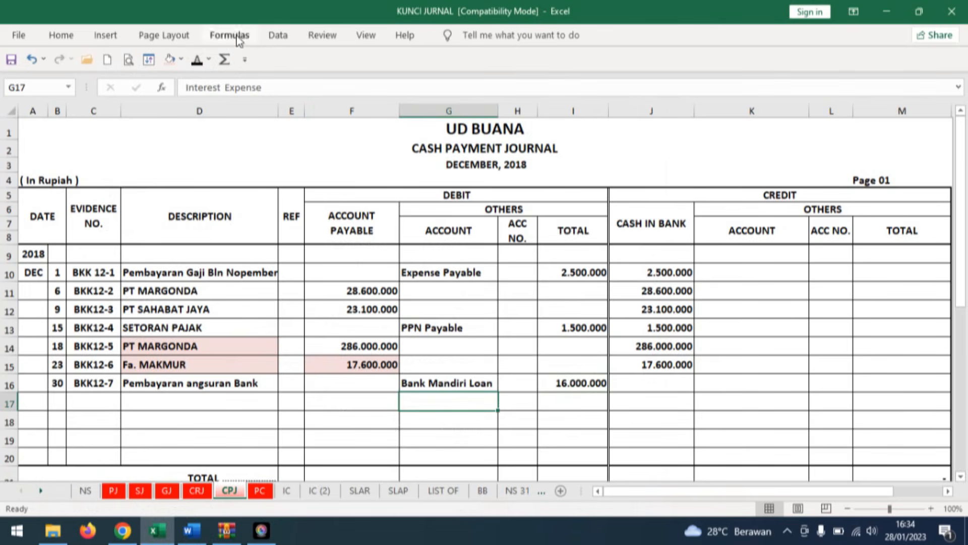
left_click(197, 60)
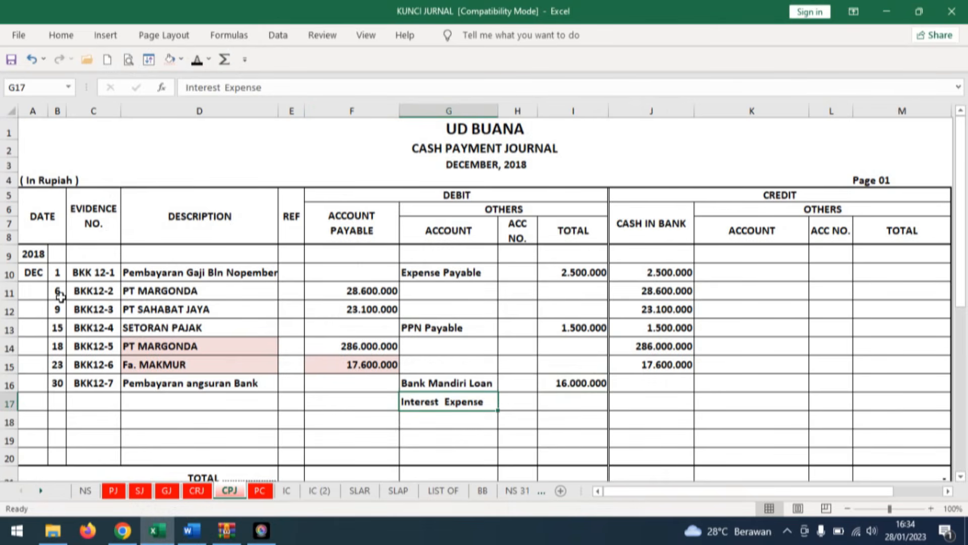
left_click(191, 531)
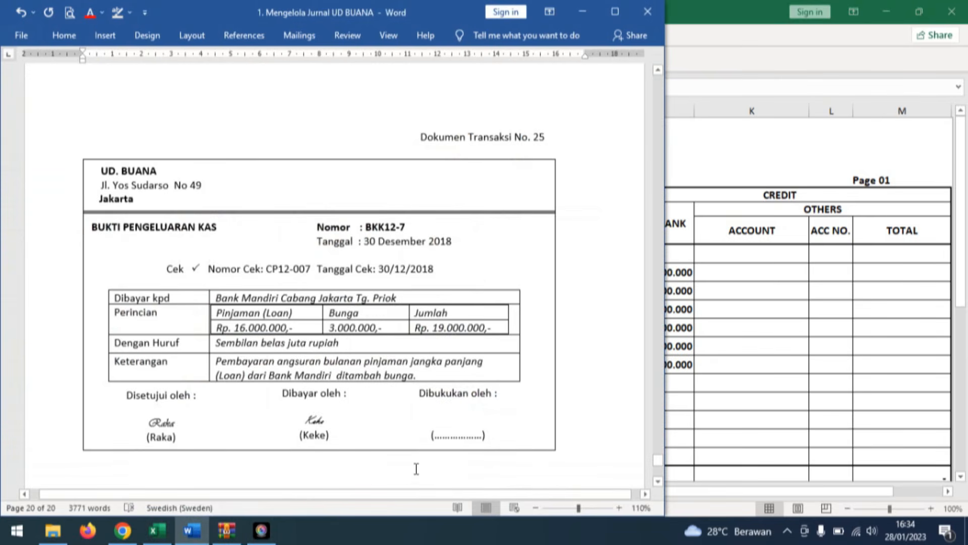
left_click(157, 531)
left_click(591, 404)
left_click(197, 59)
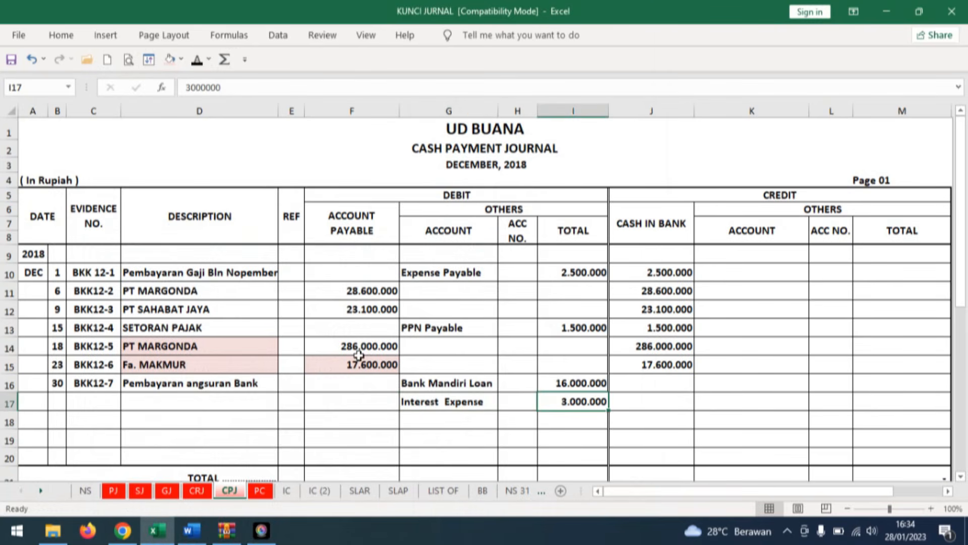
left_click(669, 405)
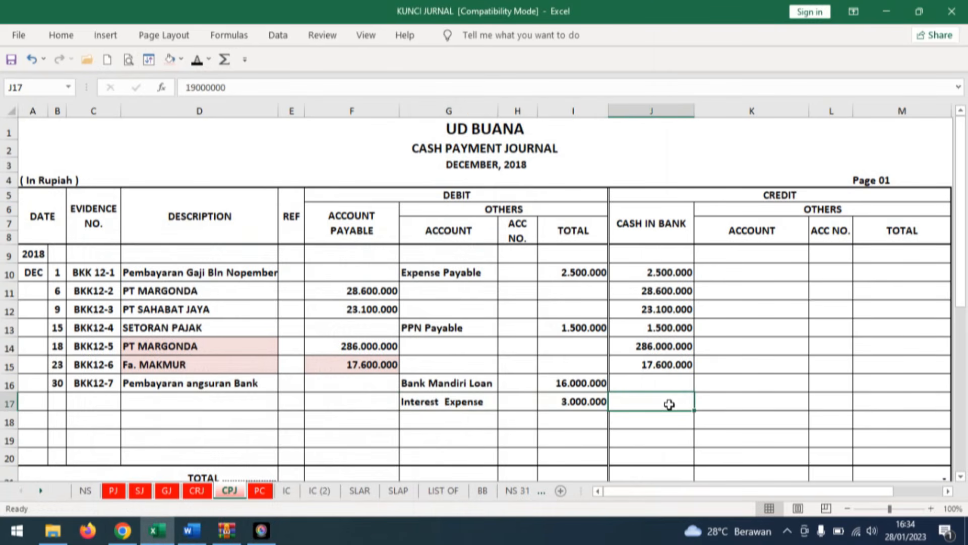
left_click(197, 59)
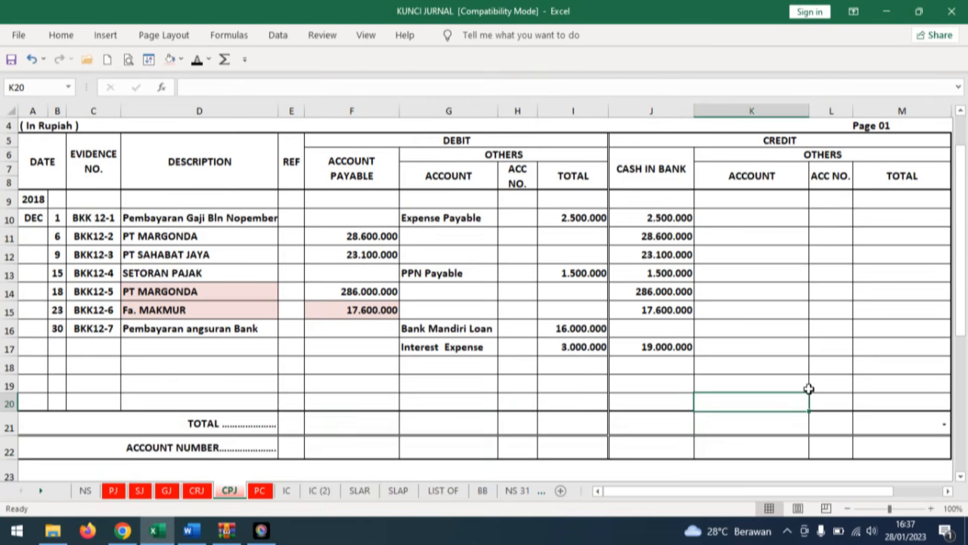
scroll(806, 389, "up", 1)
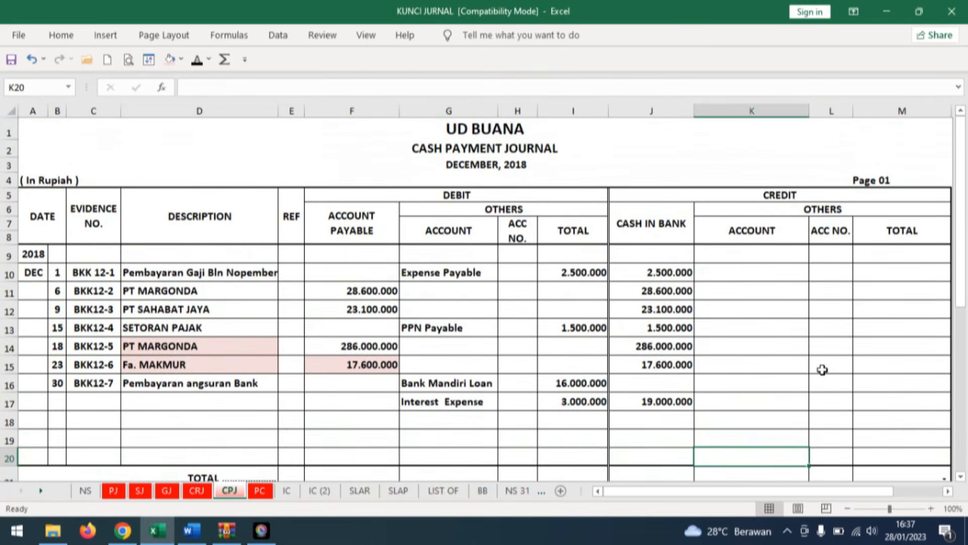
Sum the Account Payable debit column into the TOTAL row of the Cash Payment Journal in cell F21.
scroll(361, 470, "down", 1)
left_click(379, 417)
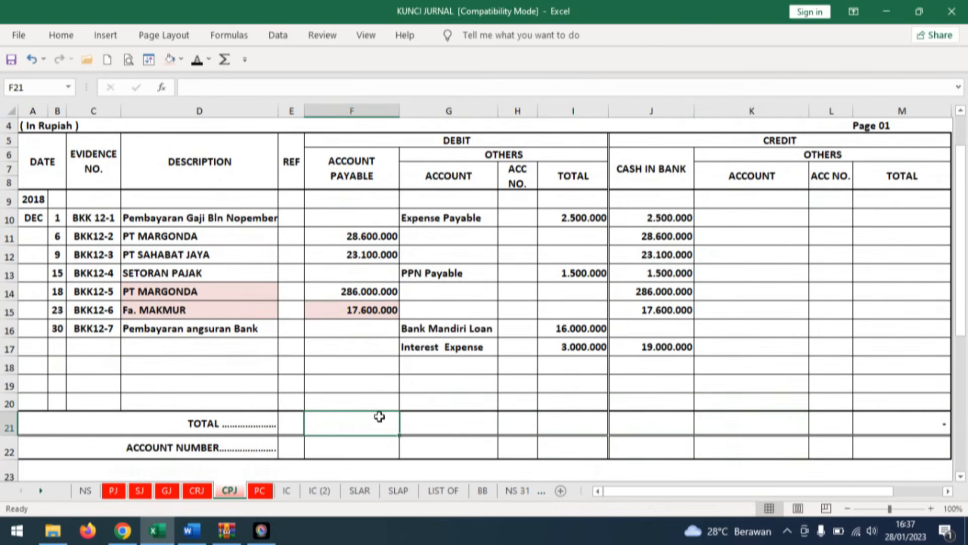
left_click(224, 59)
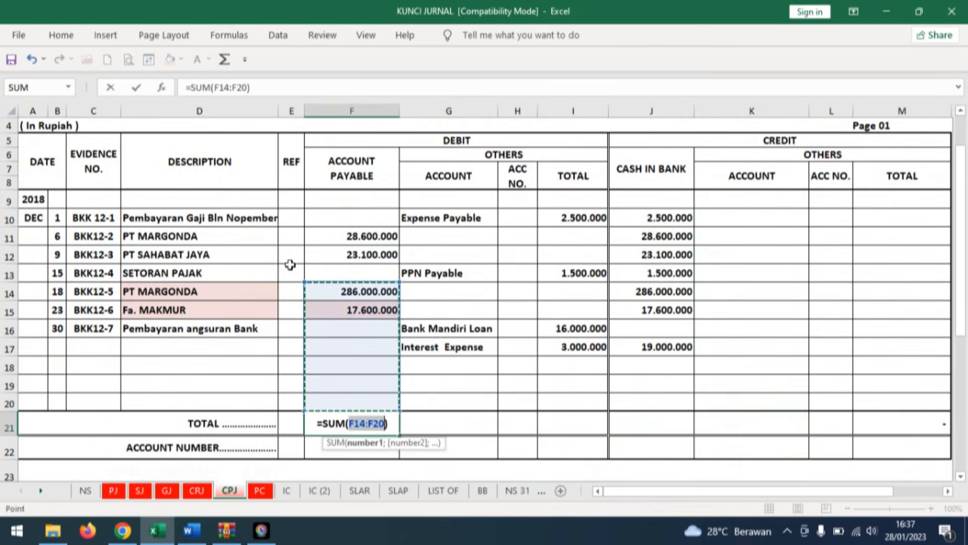
left_click_drag(360, 356, 355, 197)
key("Return")
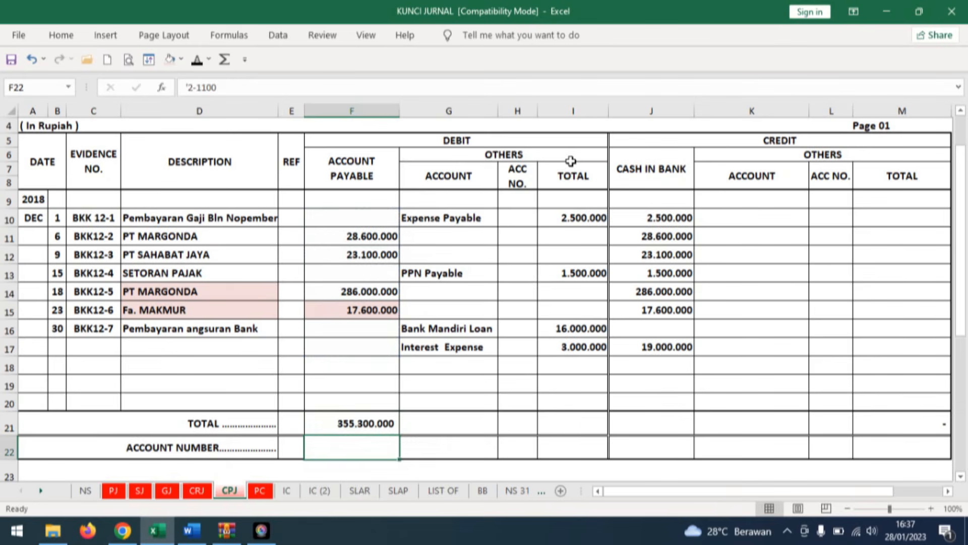
Sum the debit Others total column in cell I21 with =SUM(I10:I18).
left_click(575, 422)
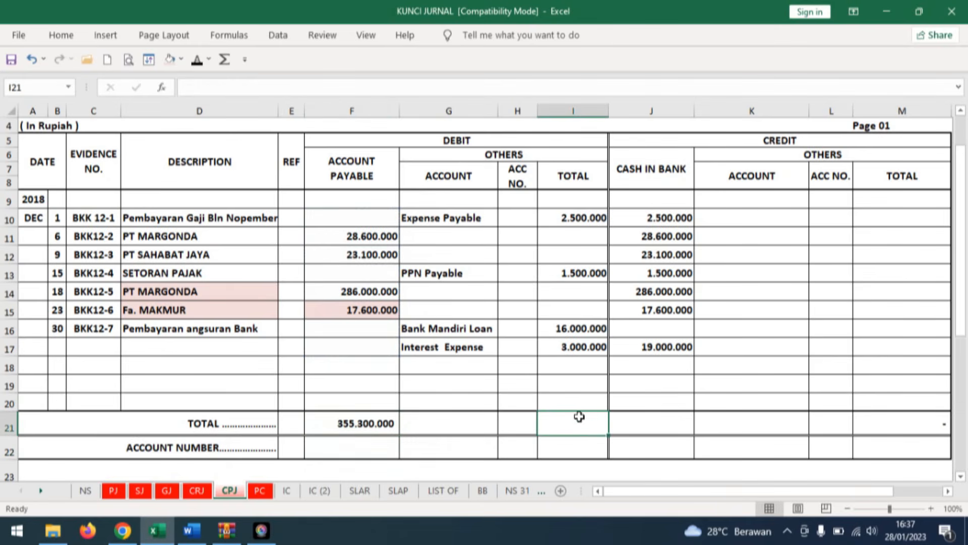
left_click(222, 61)
left_click_drag(574, 363, 570, 220)
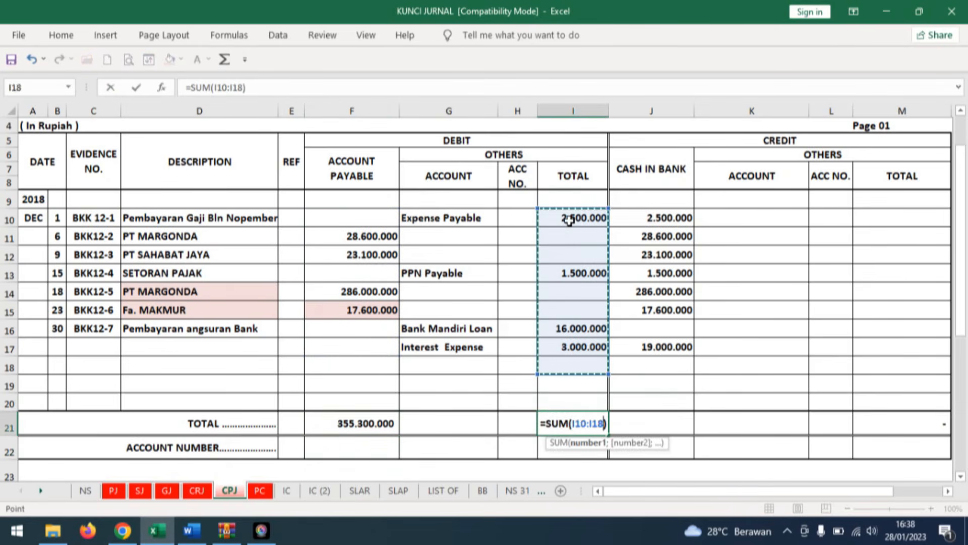
key("Return")
Sum the Cash in Bank credit column in cell J21 with =SUM(J10:J18).
left_click(651, 423)
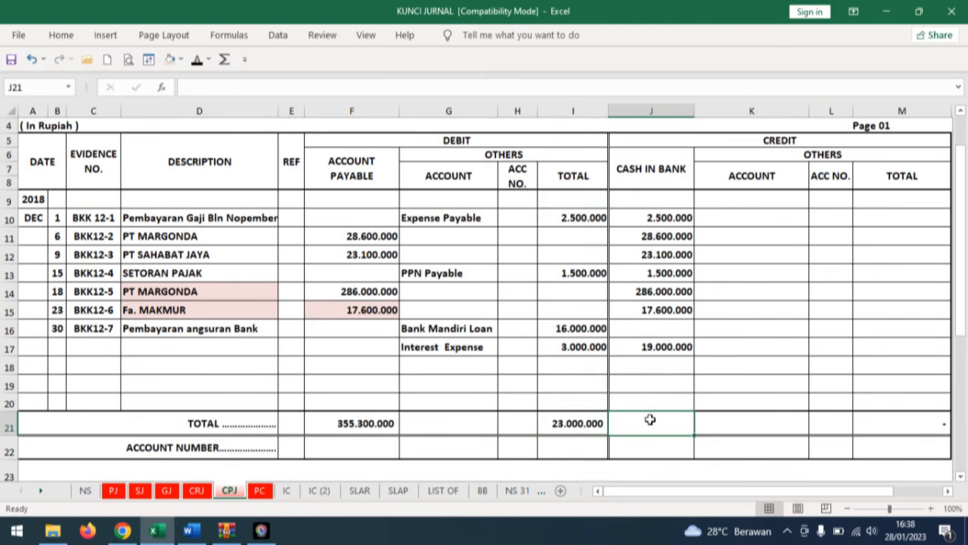
left_click(226, 61)
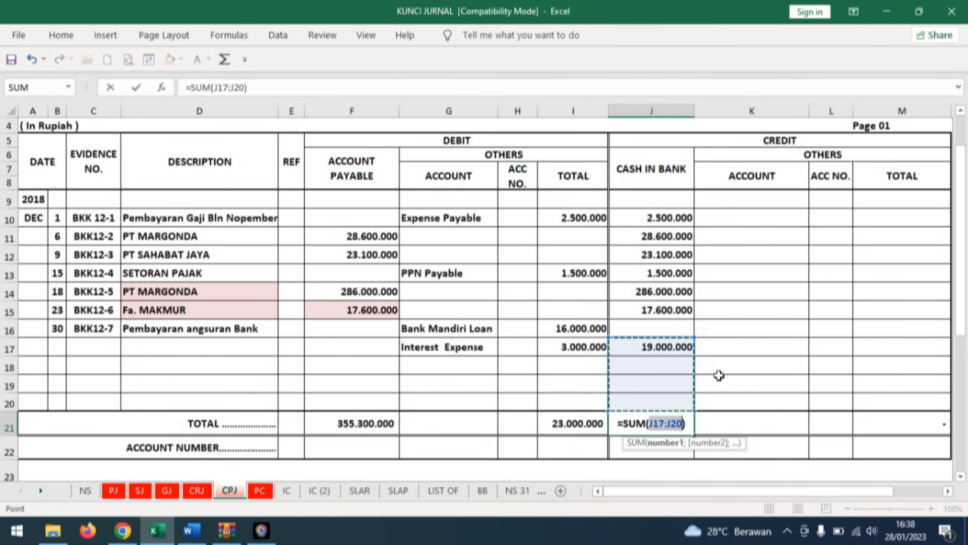
left_click_drag(674, 367, 670, 218)
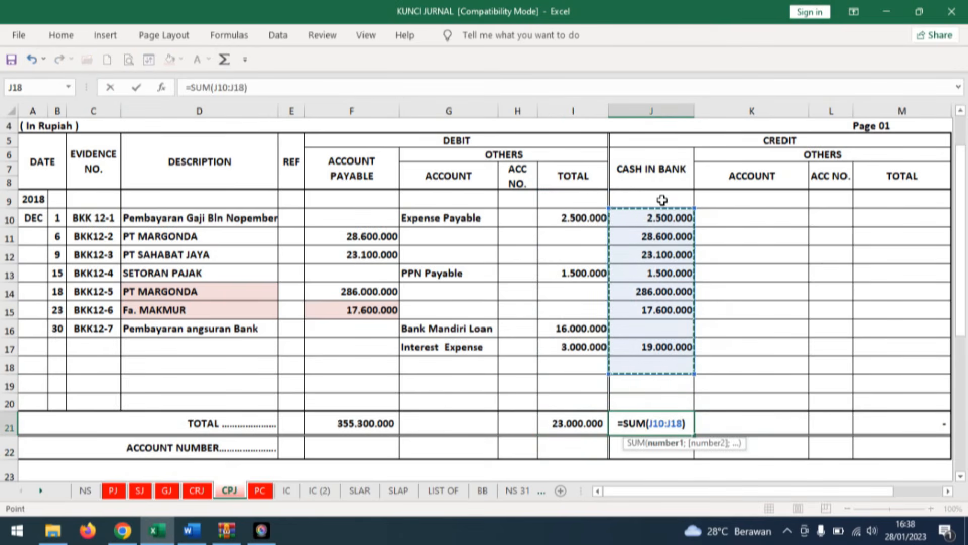
key("Return")
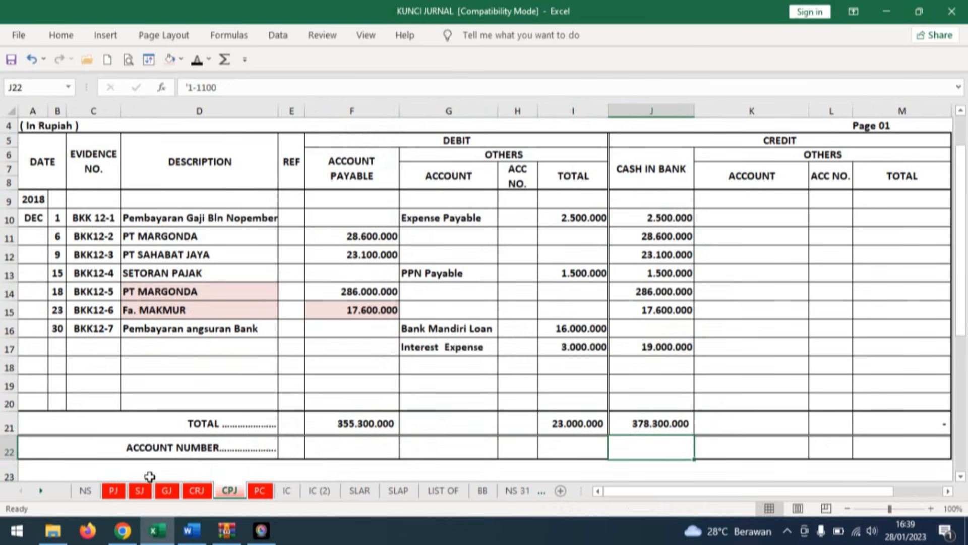
Apply black font to the hidden totals in G14:J14 of the Purchase Journal.
left_click(113, 491)
left_click(379, 420)
left_click_drag(379, 421, 641, 420)
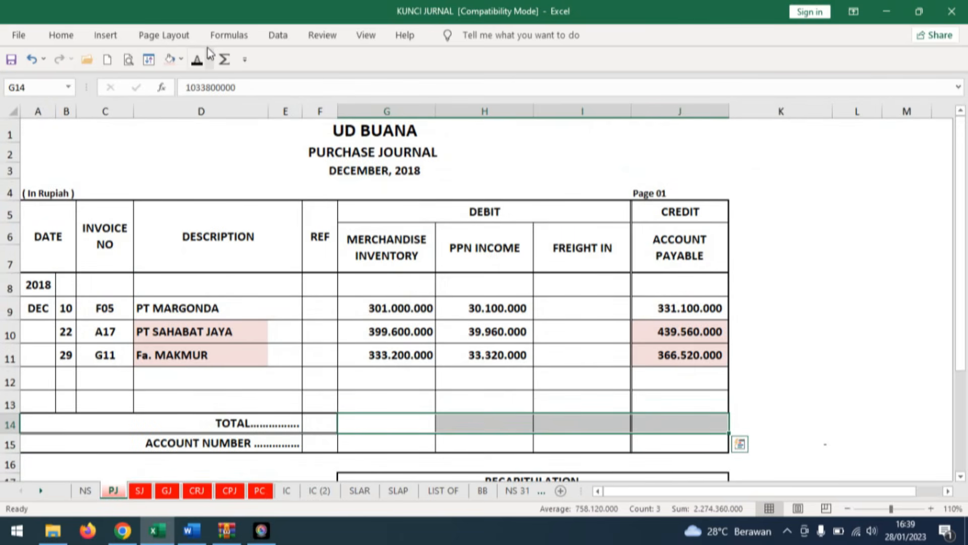
left_click(225, 59)
Apply black font to the hidden totals in the Sales Journal's row 14 and the hidden debit and credit totals in the General Journal's row 31.
left_click(140, 491)
left_click_drag(305, 396, 621, 395)
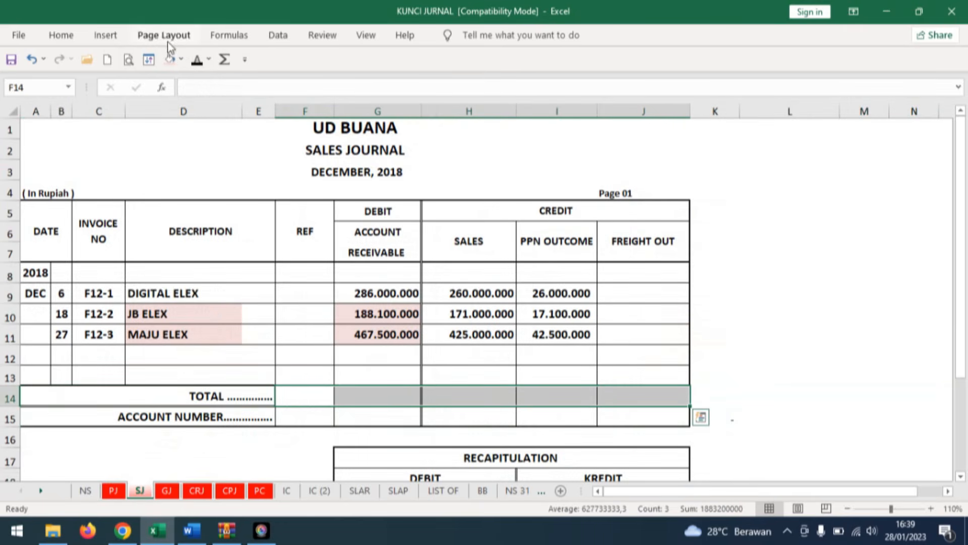
left_click(196, 63)
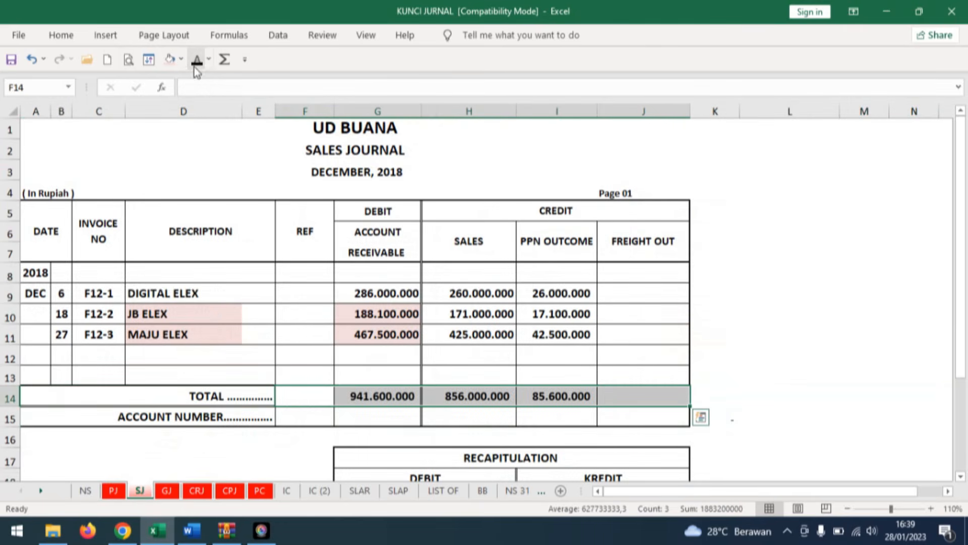
left_click(168, 490)
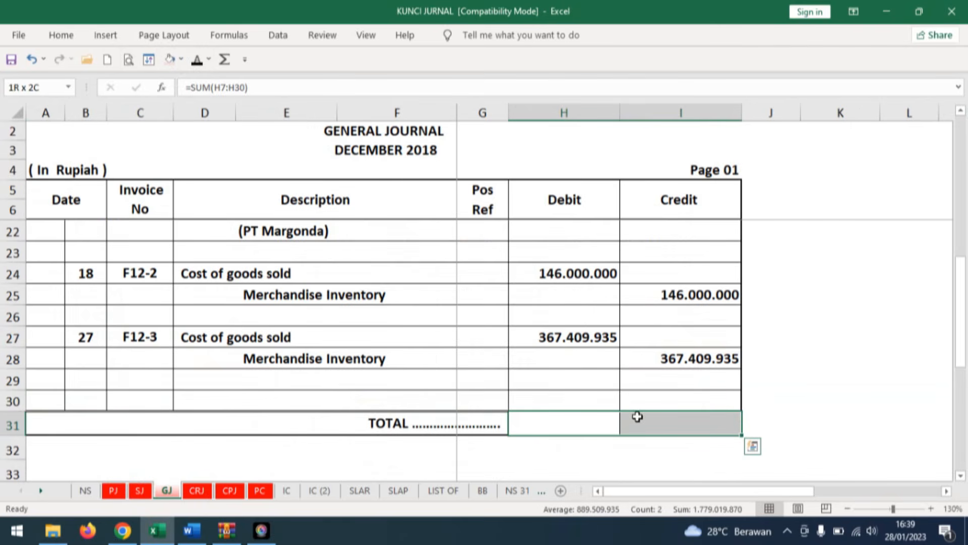
left_click(197, 60)
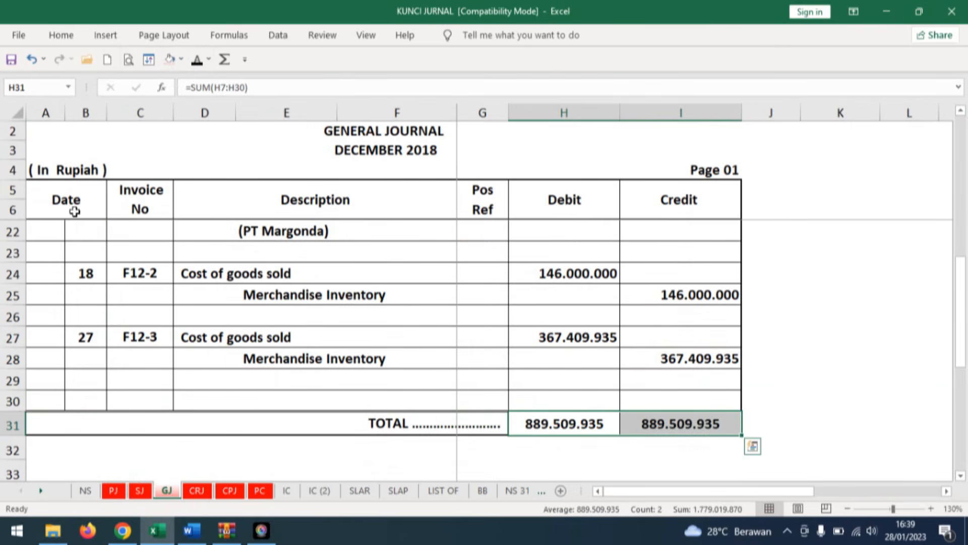
Apply black font to the hidden totals 536.300.000, 212.000.000, 262.900.000 and 485.400.000 in row 20 of the Cash Receipt Journal.
left_click(197, 491)
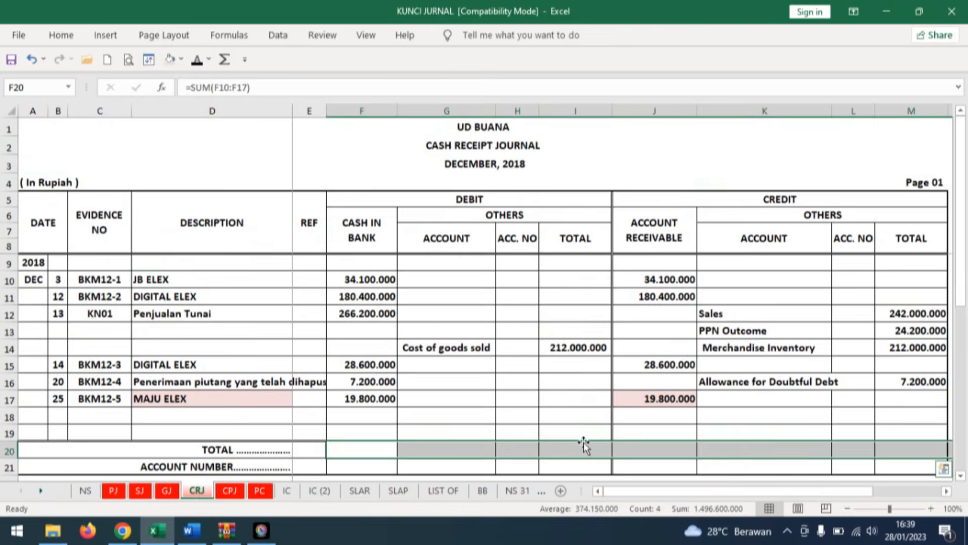
left_click_drag(362, 449, 908, 446)
left_click(199, 63)
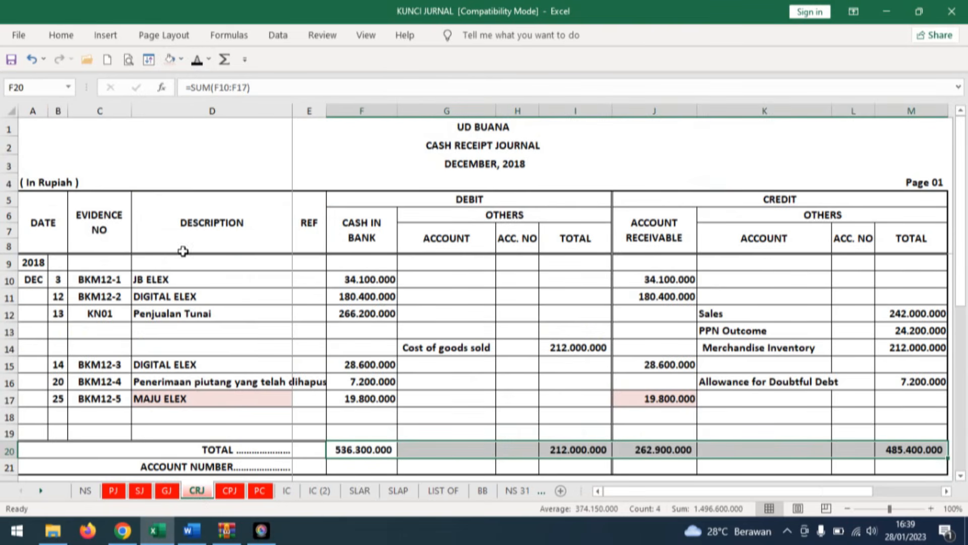
Apply black font to the hidden debit and credit totals in G13:H13 of the Petty Cash Journal.
left_click(229, 490)
left_click(259, 492)
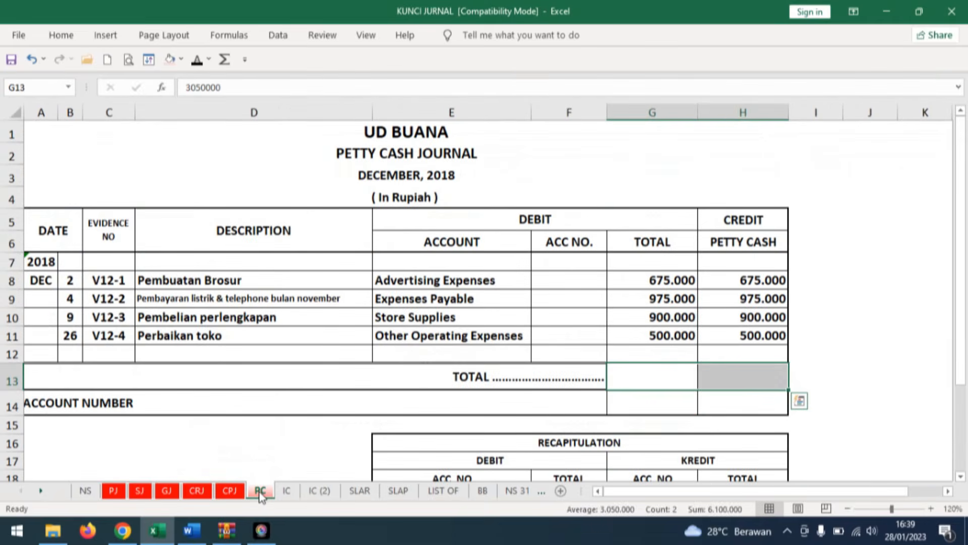
left_click_drag(681, 371, 719, 371)
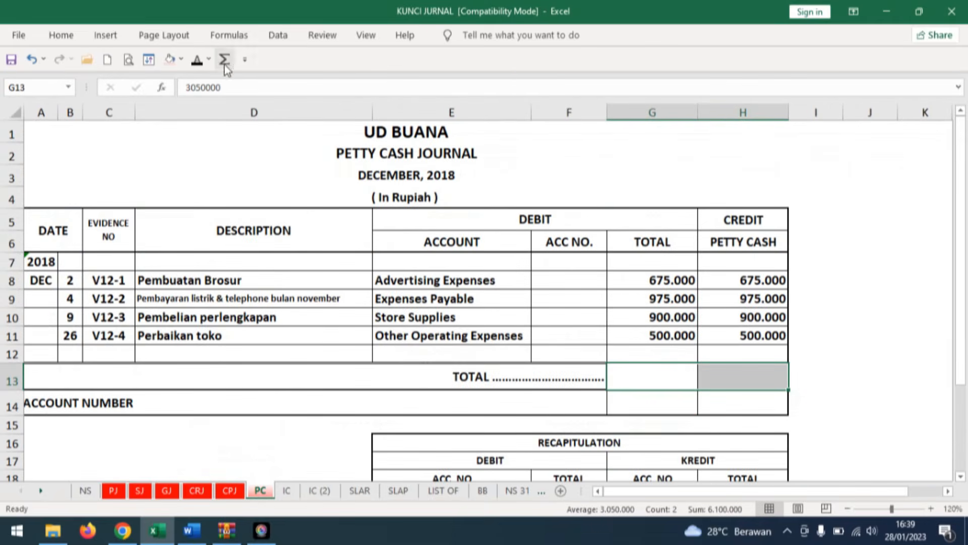
left_click(197, 59)
left_click(870, 350)
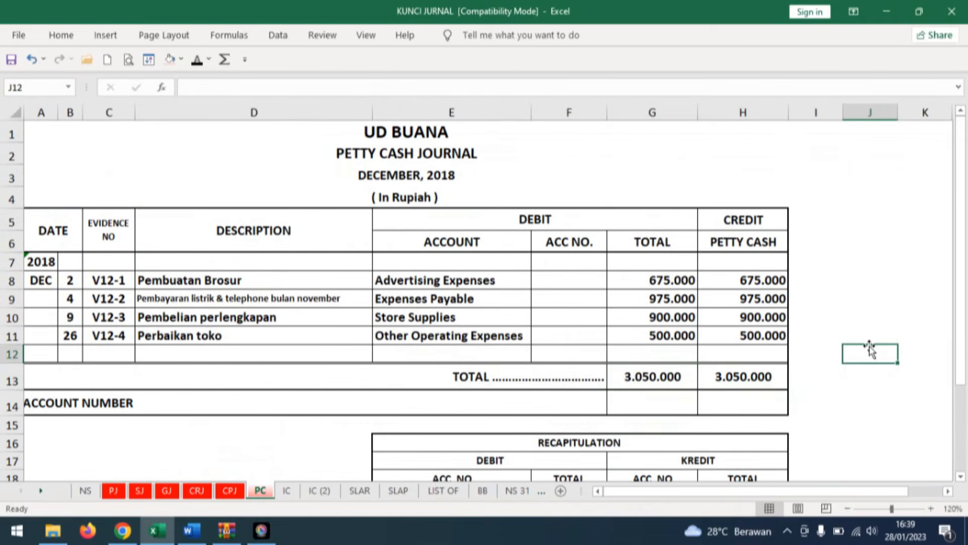
Examine the Petty Cash Journal's totals and recapitulation table, and the entries and totals on the CPJ sheet.
scroll(555, 303, "down", 3)
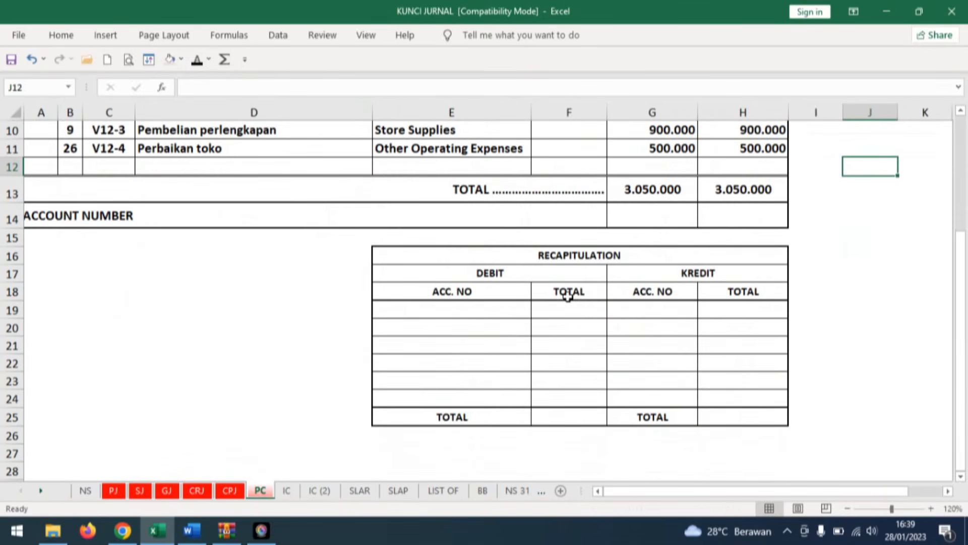
scroll(606, 328, "up", 1)
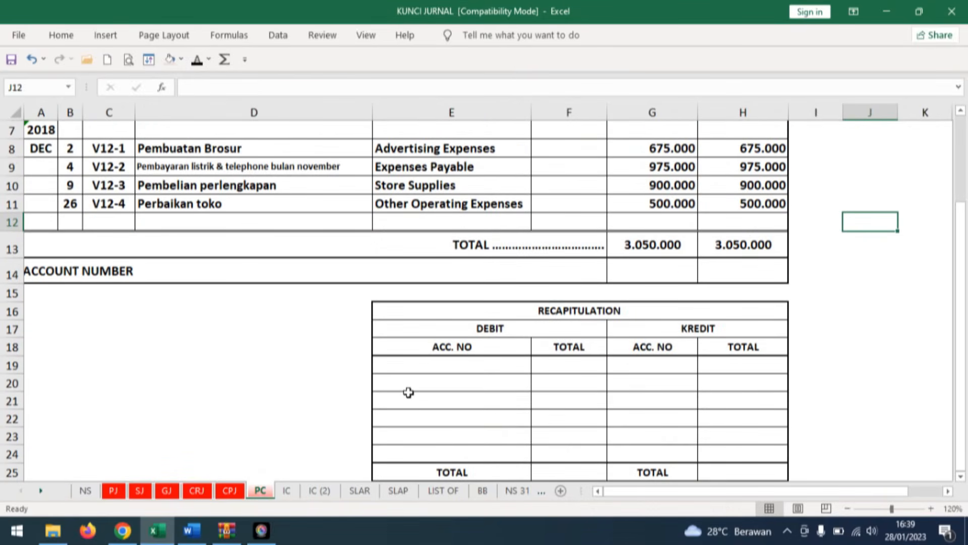
scroll(543, 376, "up", 2)
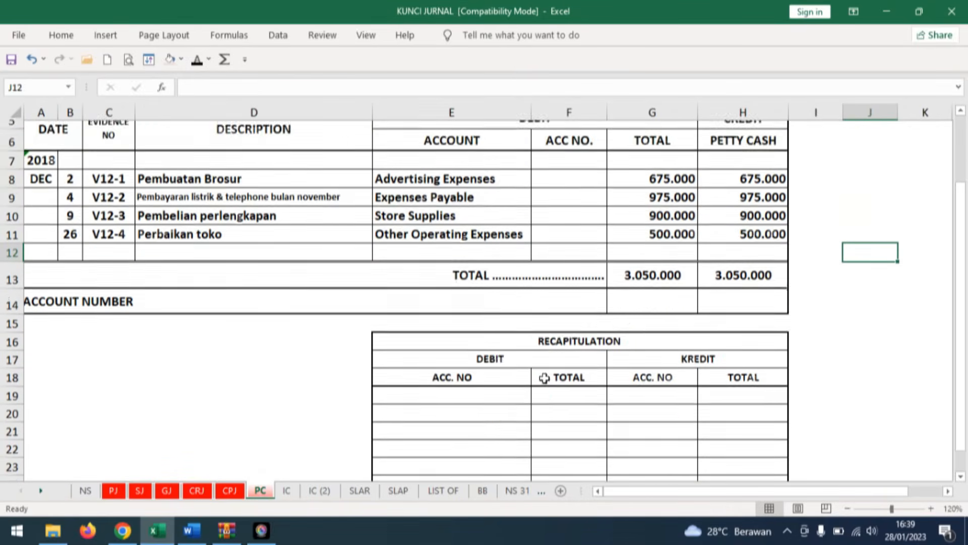
scroll(547, 374, "down", 1)
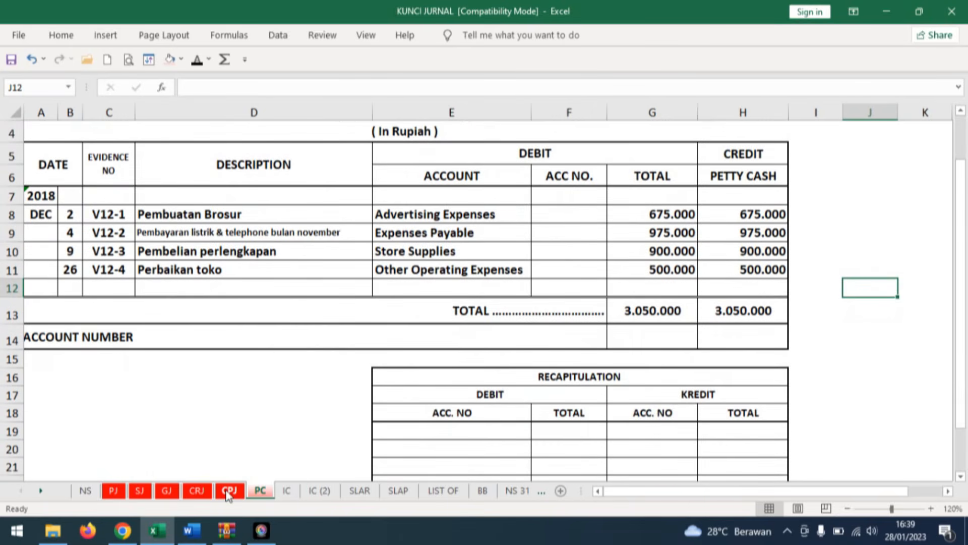
left_click(228, 492)
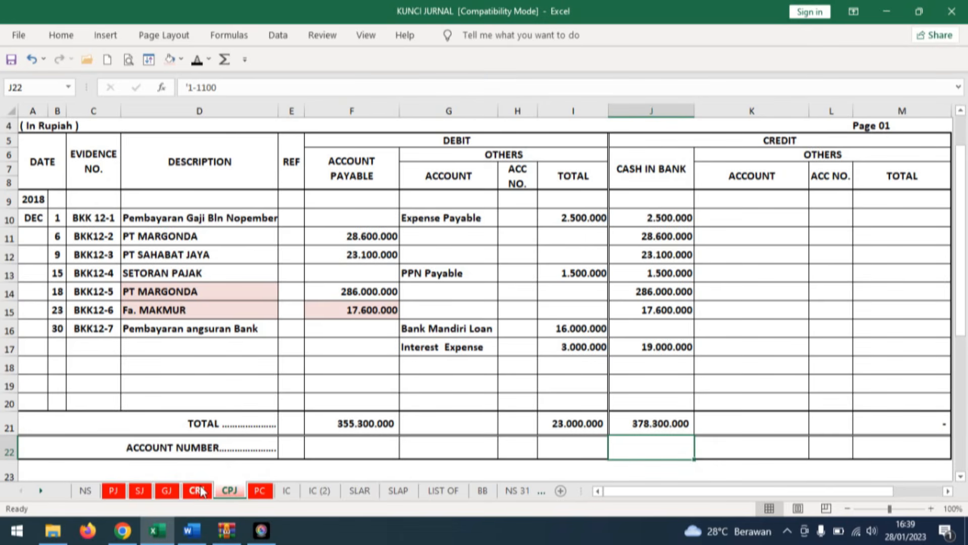
scroll(418, 426, "up", 1)
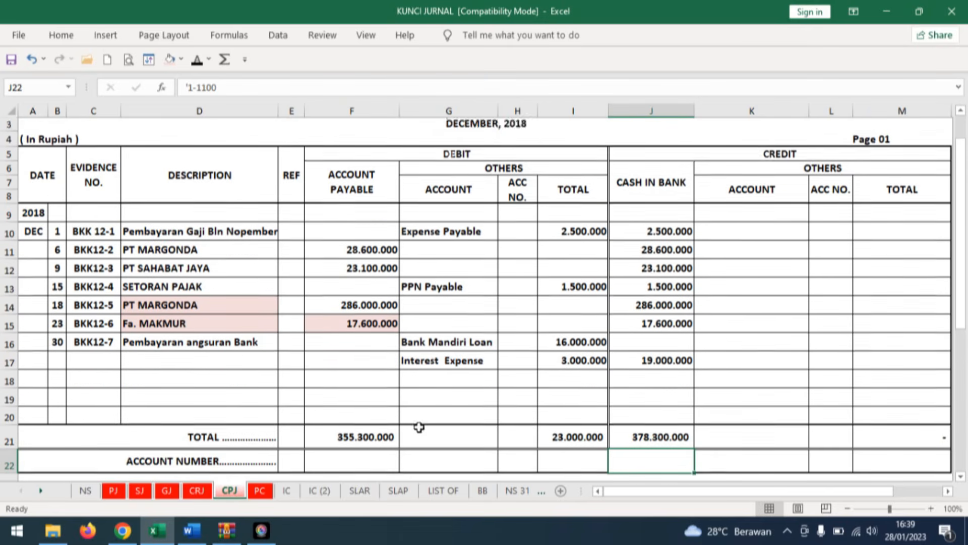